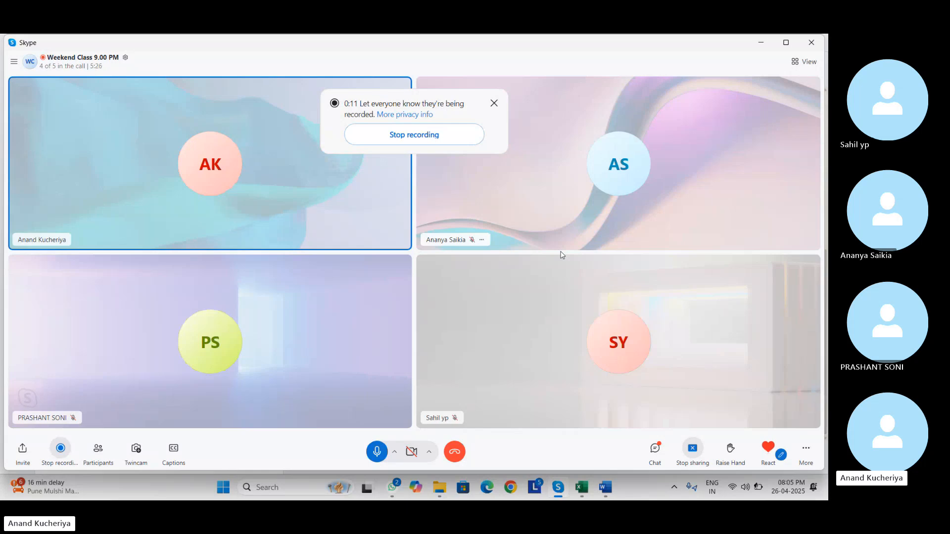
- Switch from the Skype call to the WeekEnd Batch01 Excel workbook showing Sheet2's EWM mapping notes
{"action": "key", "text": "alt+Tab"}
{"action": "key", "text": "alt+Tab"}
{"action": "key", "text": "alt+Tab"}
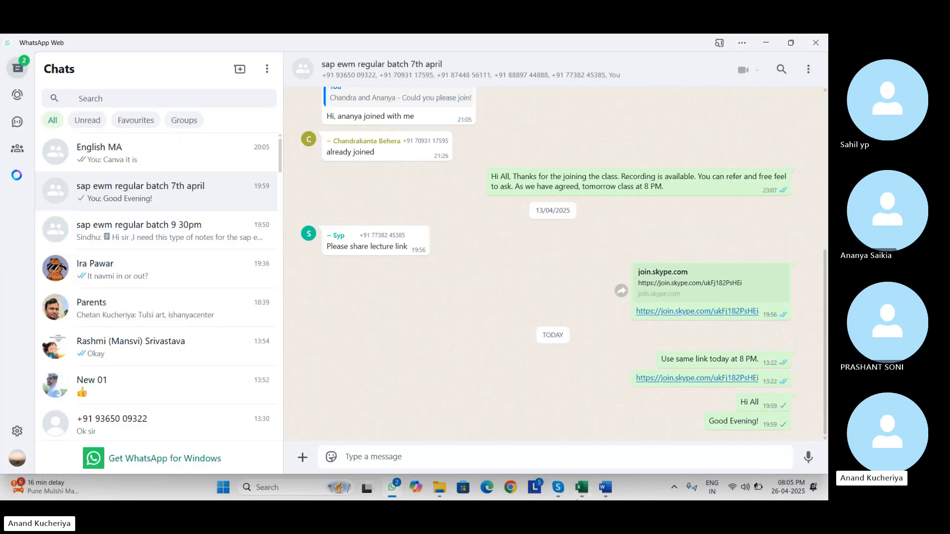
{"action": "mouse_move", "coordinate": [582, 487]}
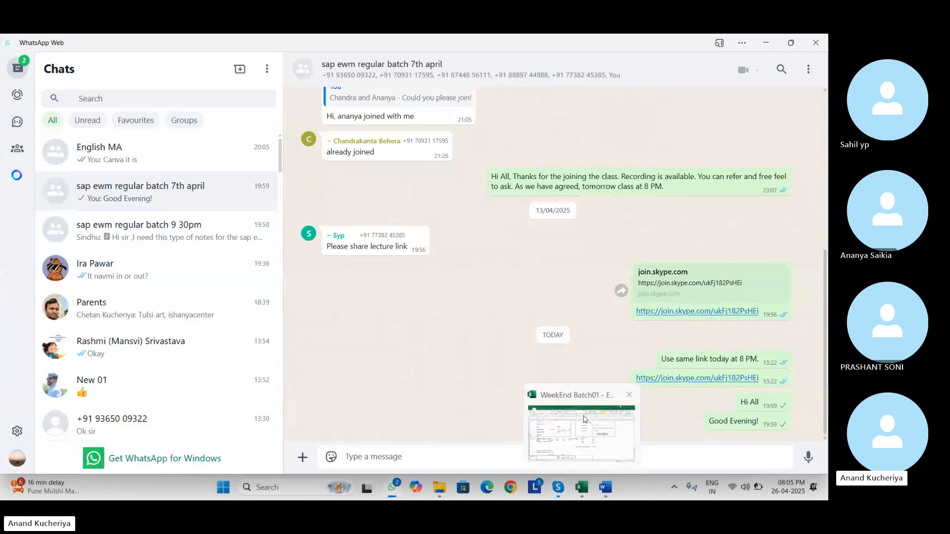
{"action": "left_click", "coordinate": [584, 420]}
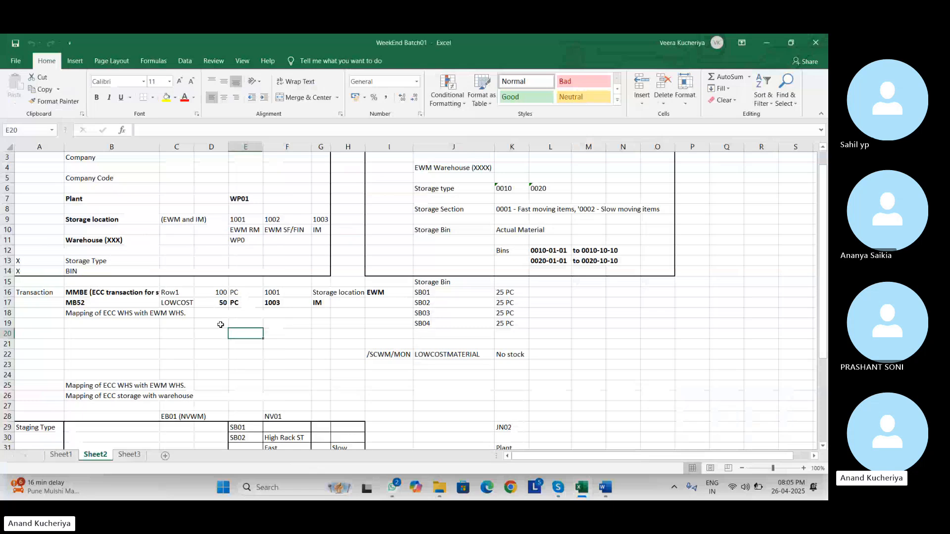
{"action": "left_click", "coordinate": [177, 265]}
{"action": "left_click", "coordinate": [441, 72]}
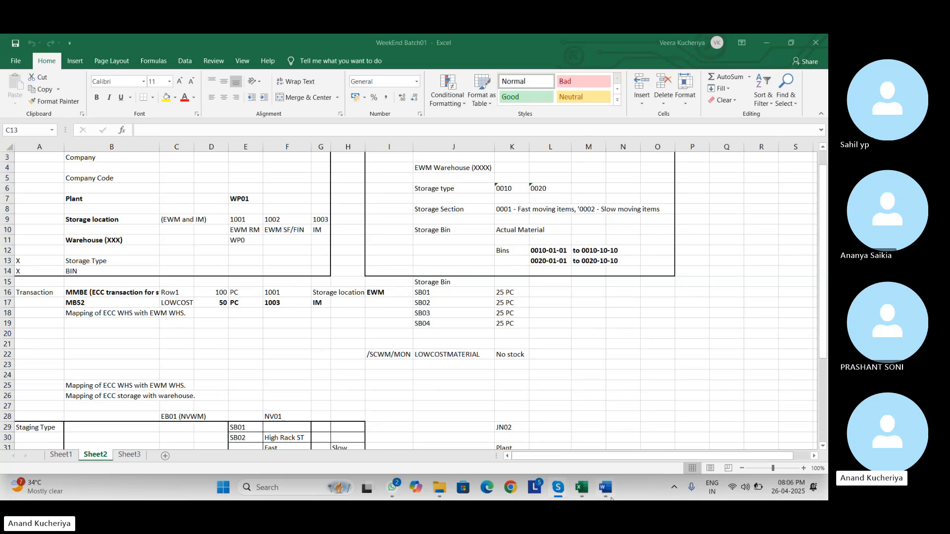
- Show the Enterprise and Warehouse Setup Word document, scrolled to its EWM storage type and section table
{"action": "mouse_move", "coordinate": [604, 488]}
{"action": "left_click", "coordinate": [589, 439]}
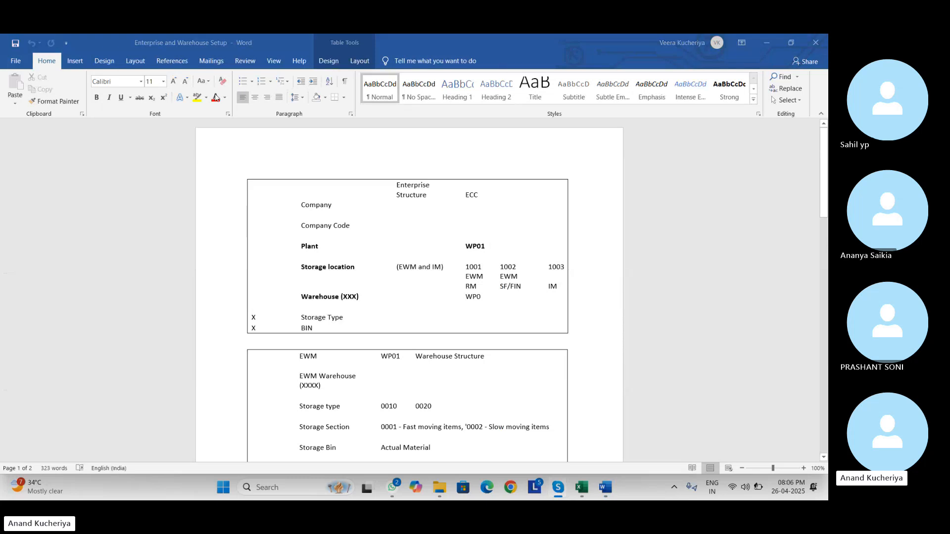
{"action": "left_click_drag", "start_coordinate": [826, 173], "coordinate": [825, 196]}
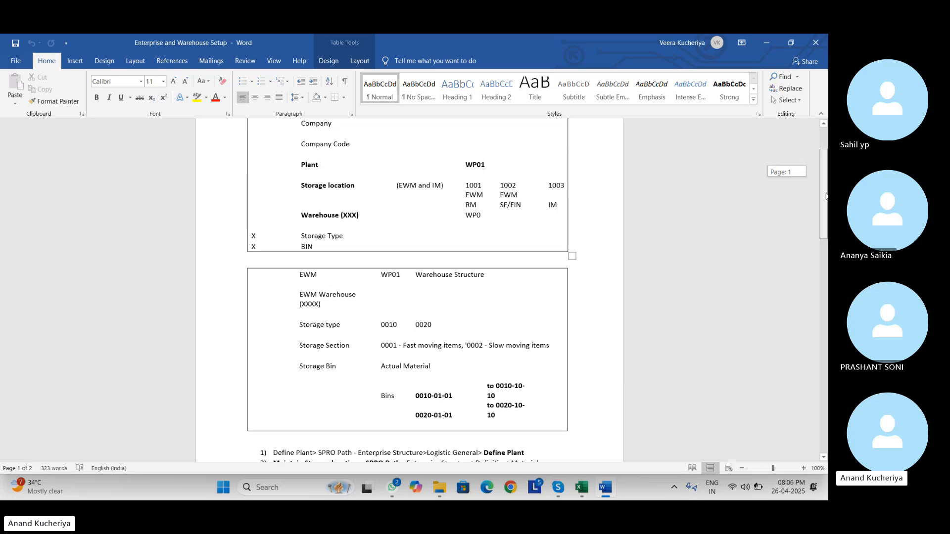
{"action": "left_click_drag", "start_coordinate": [827, 196], "coordinate": [801, 183]}
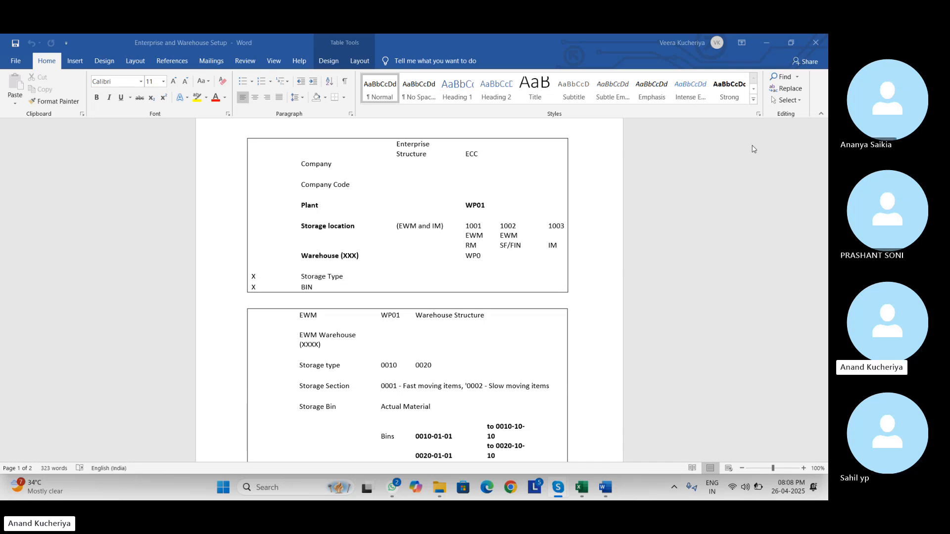
{"action": "key", "text": "alt+Tab"}
- Cycle through the open windows back to the Skype call with the participants' tiles
{"action": "key", "text": "alt+Tab"}
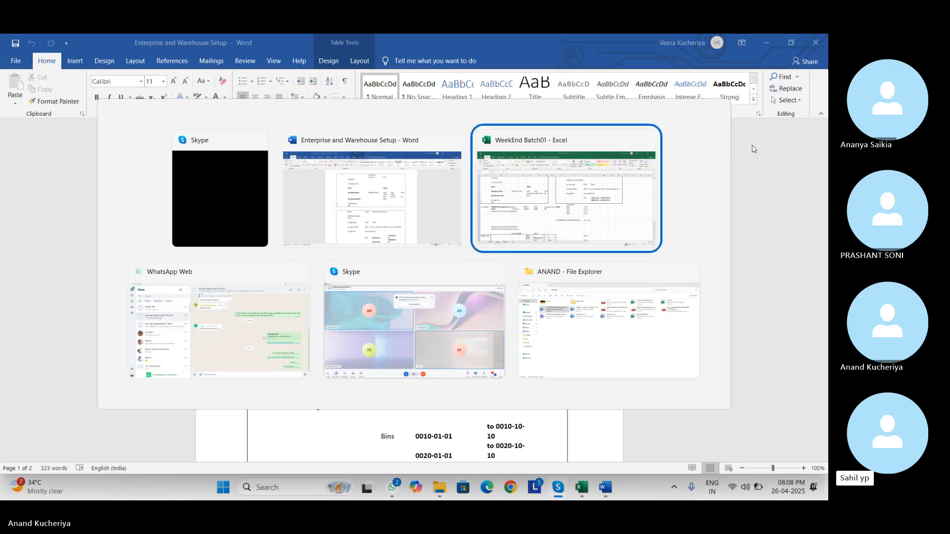
{"action": "key", "text": "alt+Tab"}
{"action": "key", "text": "alt+Tab"}
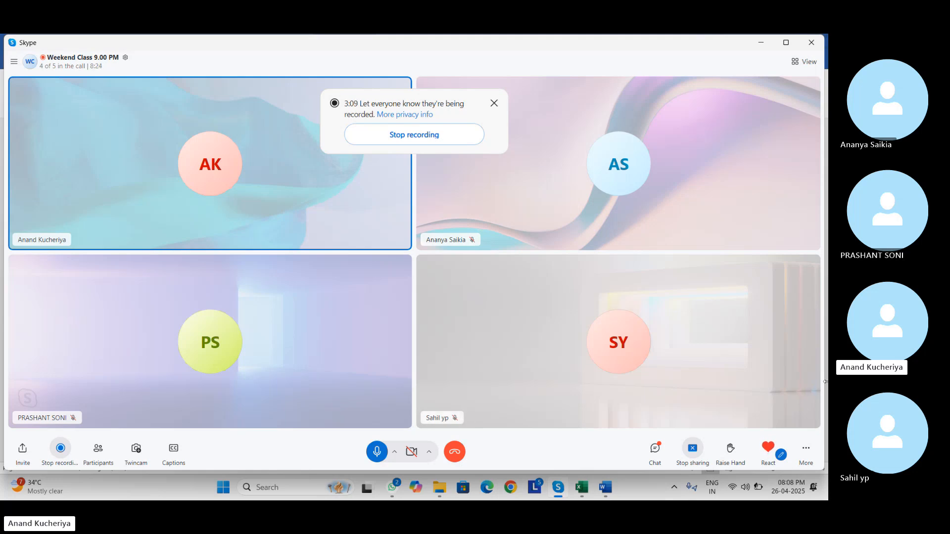
- Open the call chat panel while following the participant's Odoo home page screen share
{"action": "left_click", "coordinate": [656, 447]}
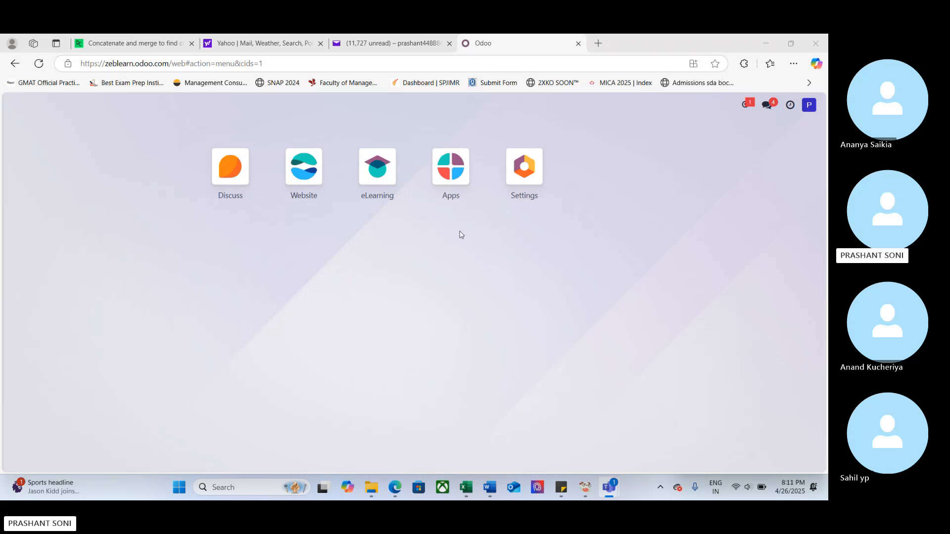
- Glance at the Odoo Apps list, return to the home menu, and open the Discuss inbox
{"action": "left_click", "coordinate": [450, 183]}
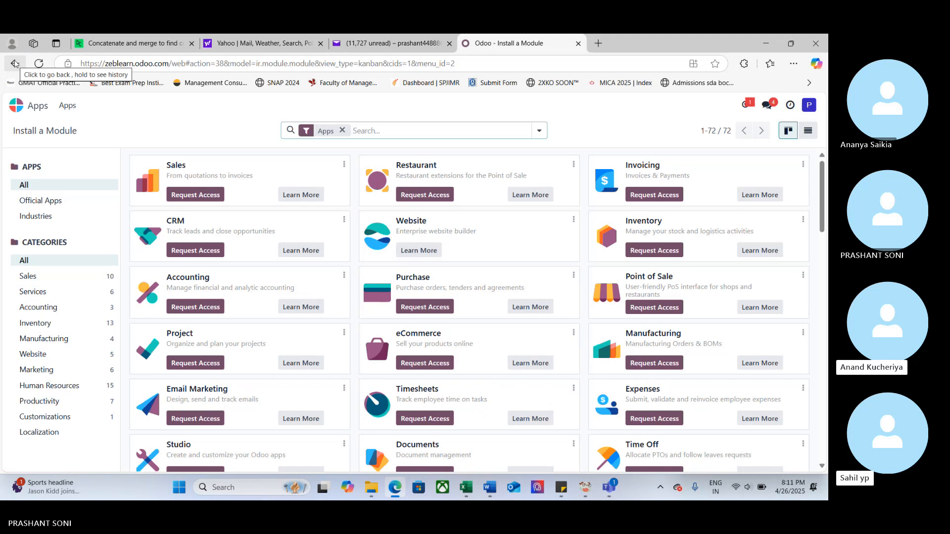
{"action": "left_click", "coordinate": [15, 63]}
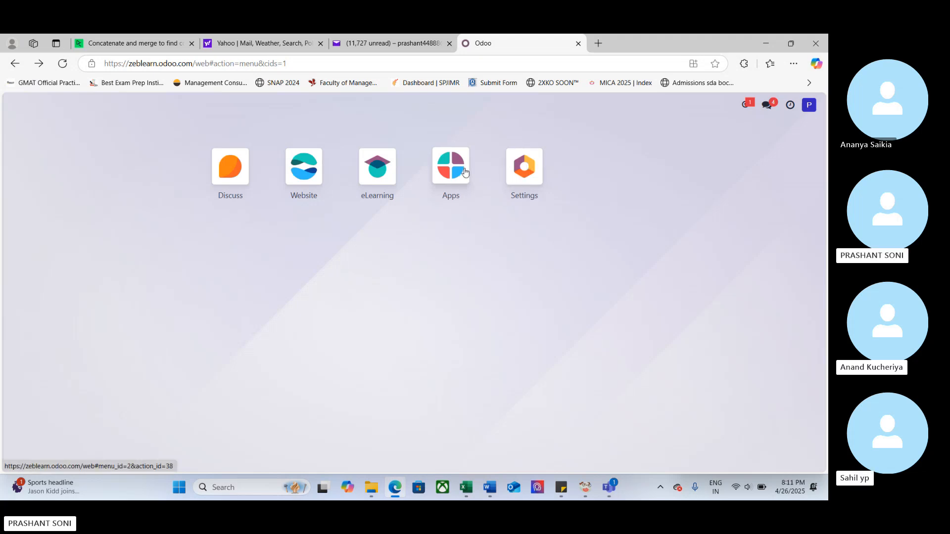
{"action": "left_click", "coordinate": [228, 169]}
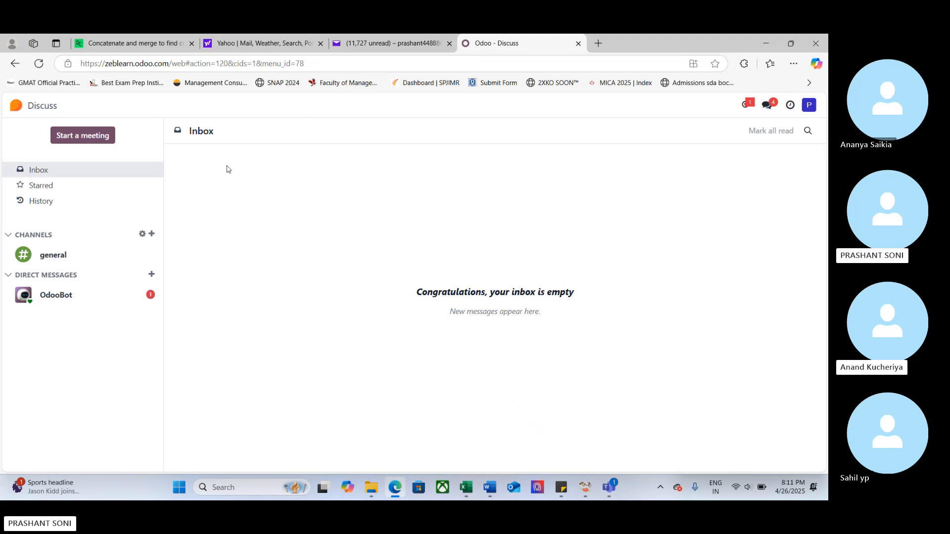
- Open the Odoo Website app and browse its Courses page
{"action": "left_click", "coordinate": [16, 62]}
{"action": "left_click", "coordinate": [306, 168]}
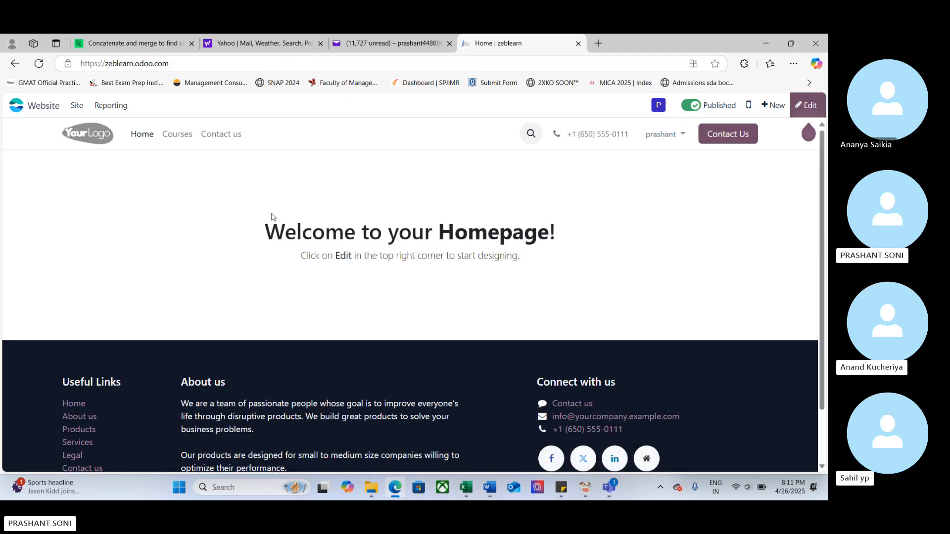
{"action": "scroll", "coordinate": [273, 218], "scroll_direction": "down", "scroll_amount": 1}
{"action": "scroll", "coordinate": [273, 217], "scroll_direction": "up", "scroll_amount": 1}
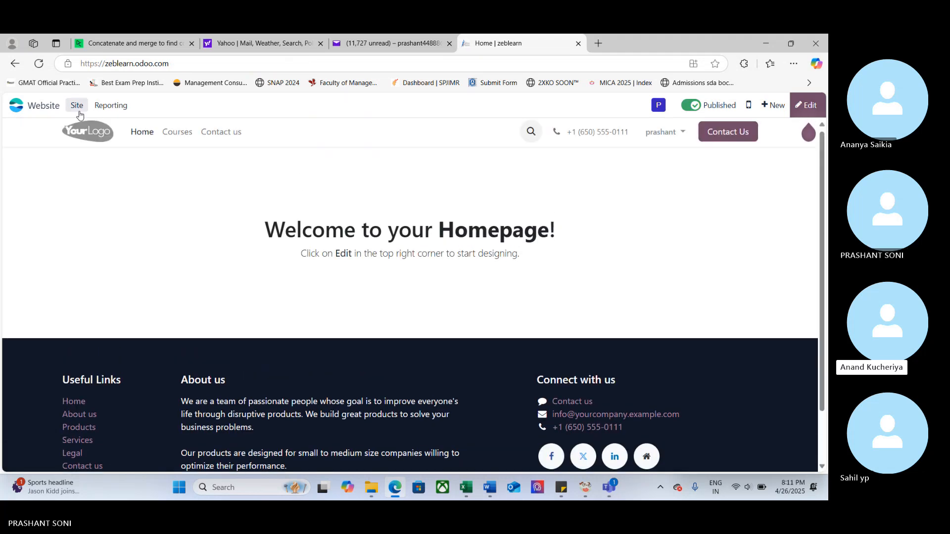
{"action": "left_click", "coordinate": [192, 134]}
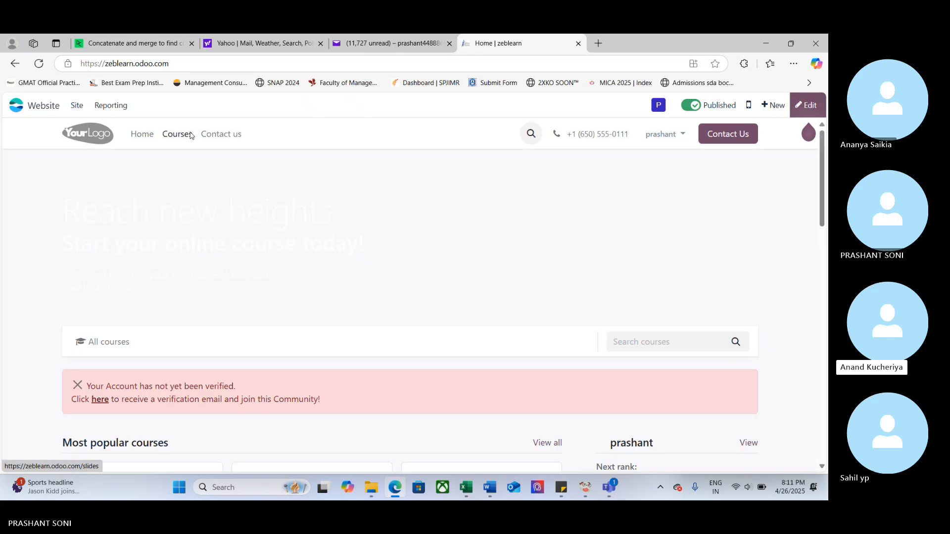
{"action": "scroll", "coordinate": [186, 236], "scroll_direction": "down", "scroll_amount": 2}
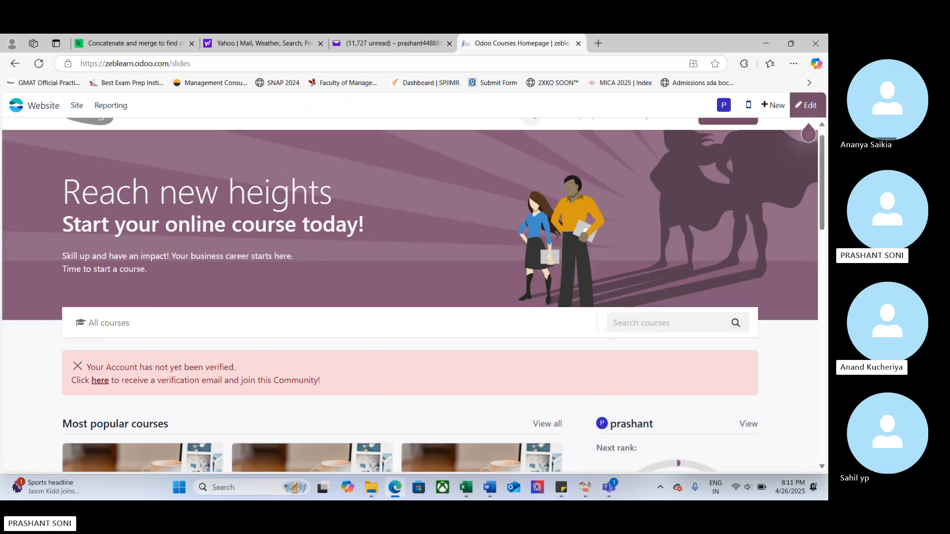
{"action": "scroll", "coordinate": [186, 236], "scroll_direction": "down", "scroll_amount": 4}
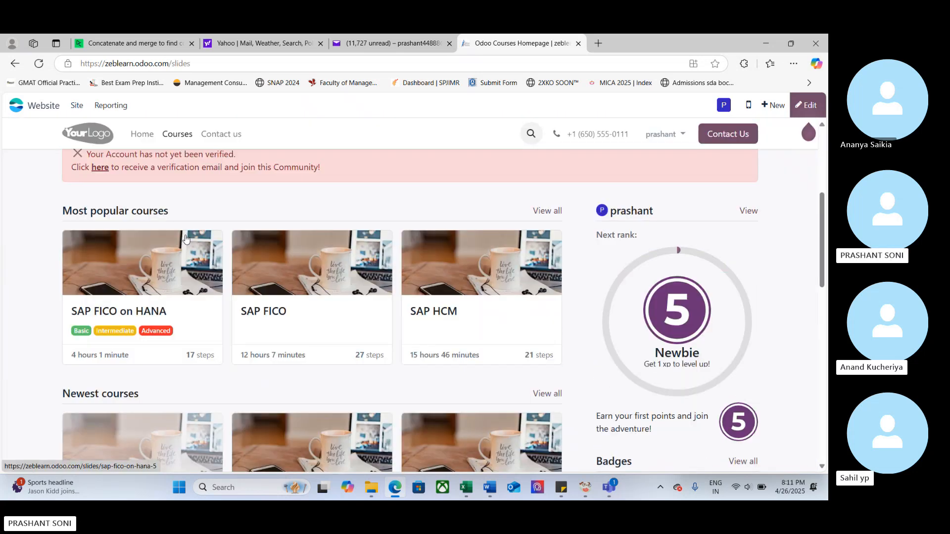
{"action": "scroll", "coordinate": [186, 240], "scroll_direction": "up", "scroll_amount": 1}
{"action": "scroll", "coordinate": [186, 239], "scroll_direction": "down", "scroll_amount": 3}
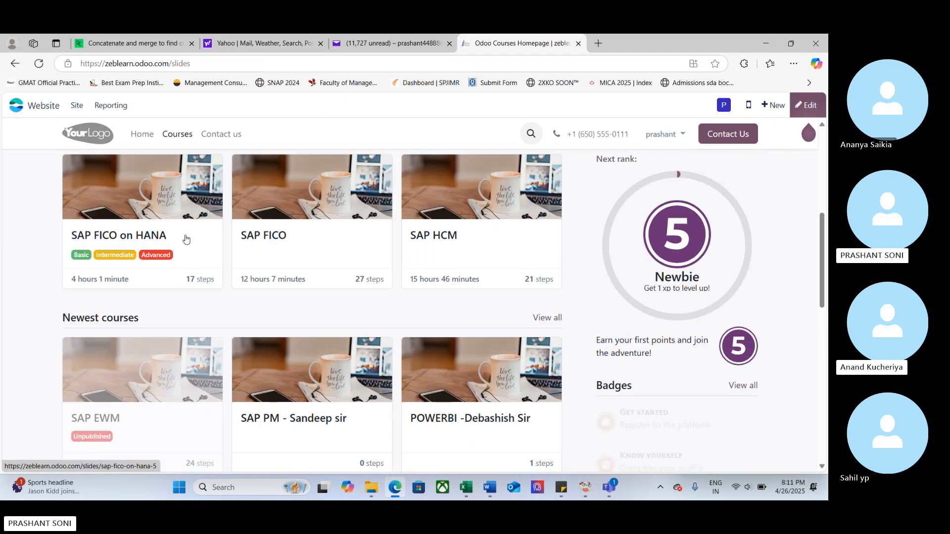
{"action": "scroll", "coordinate": [186, 239], "scroll_direction": "down", "scroll_amount": 2}
{"action": "scroll", "coordinate": [187, 237], "scroll_direction": "up", "scroll_amount": 1}
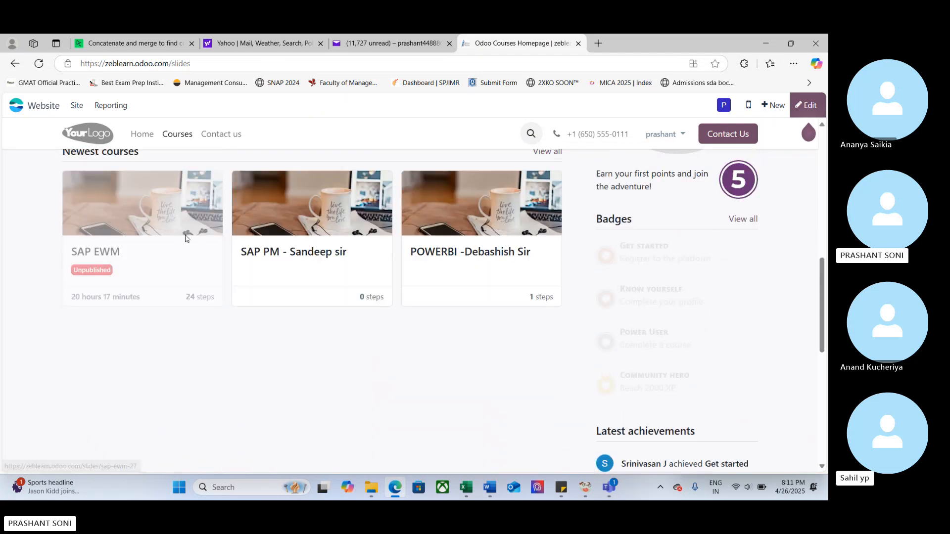
{"action": "scroll", "coordinate": [186, 238], "scroll_direction": "up", "scroll_amount": 7}
- Open the eLearning app, search its courses for 'ewm', then return to the Odoo home screen
{"action": "left_click", "coordinate": [15, 64]}
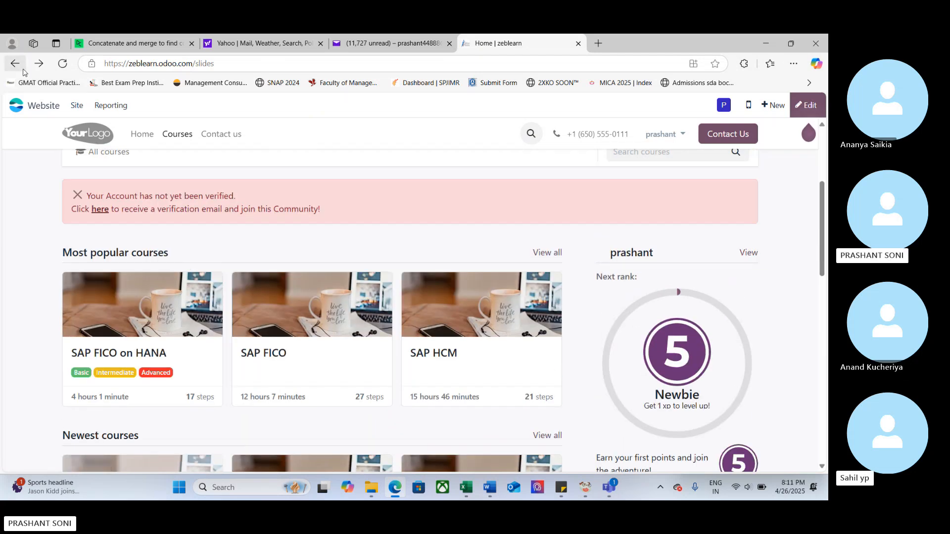
{"action": "left_click", "coordinate": [20, 68]}
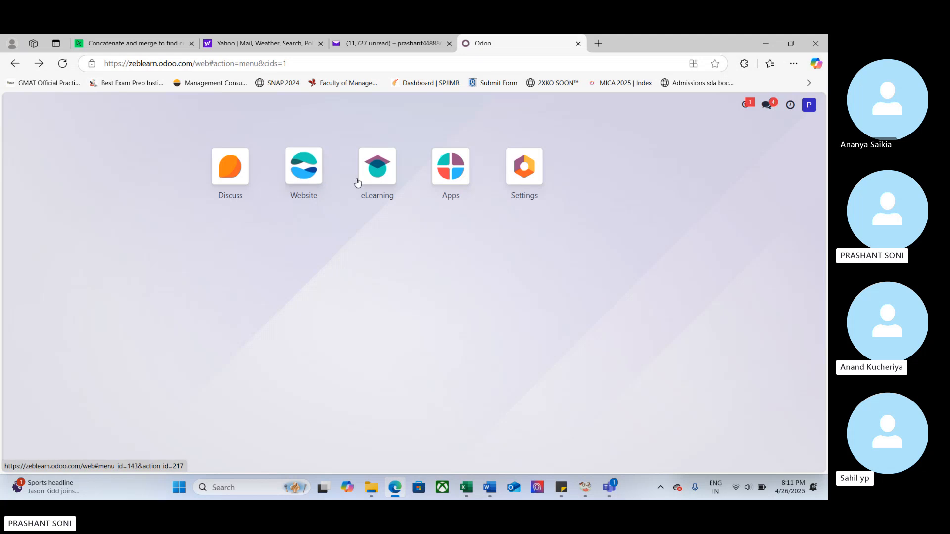
{"action": "left_click", "coordinate": [376, 177]}
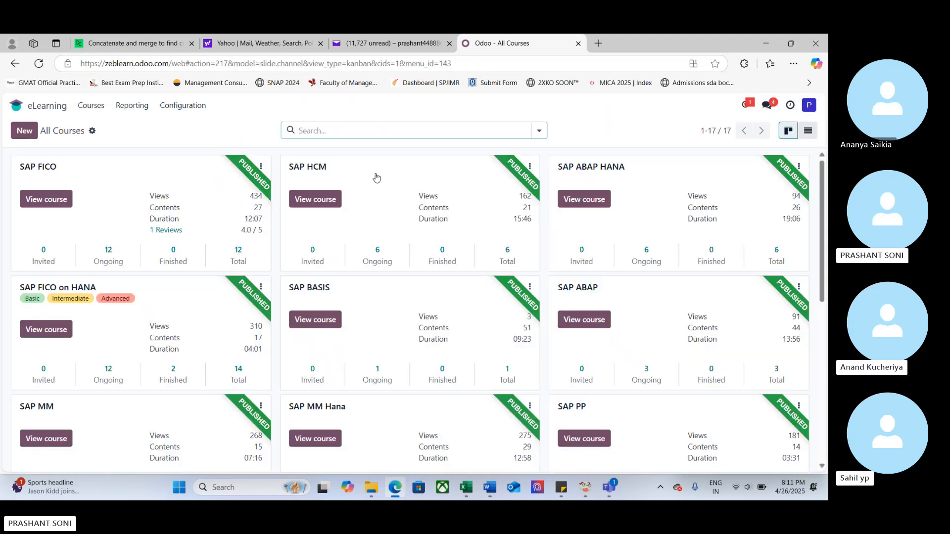
{"action": "scroll", "coordinate": [406, 249], "scroll_direction": "down", "scroll_amount": 5}
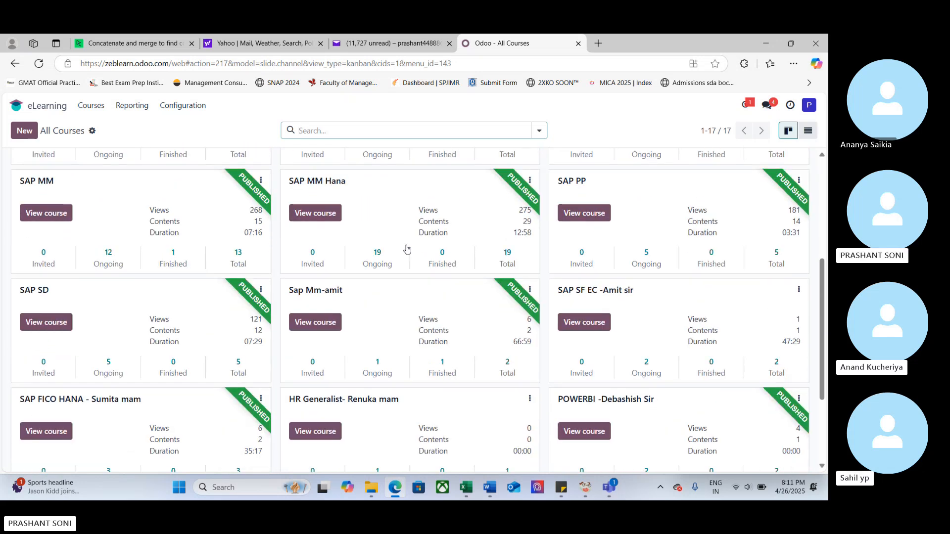
{"action": "key", "text": "ctrl+f"}
{"action": "type", "text": "ewm"}
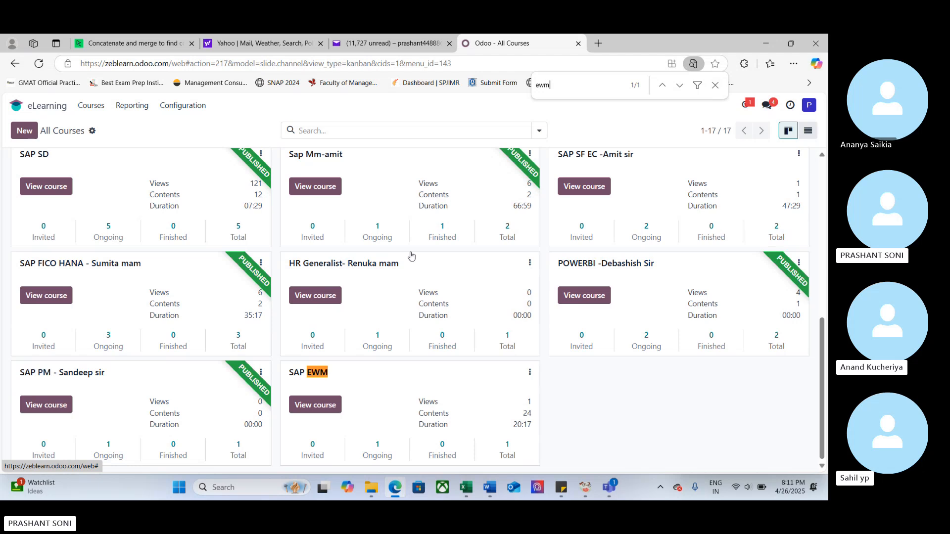
{"action": "key", "text": "Escape"}
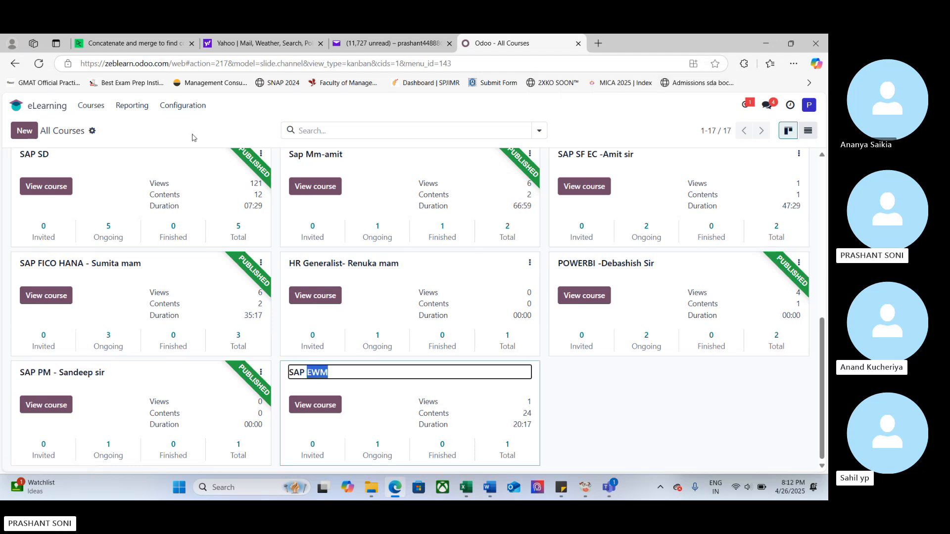
{"action": "left_click", "coordinate": [179, 107]}
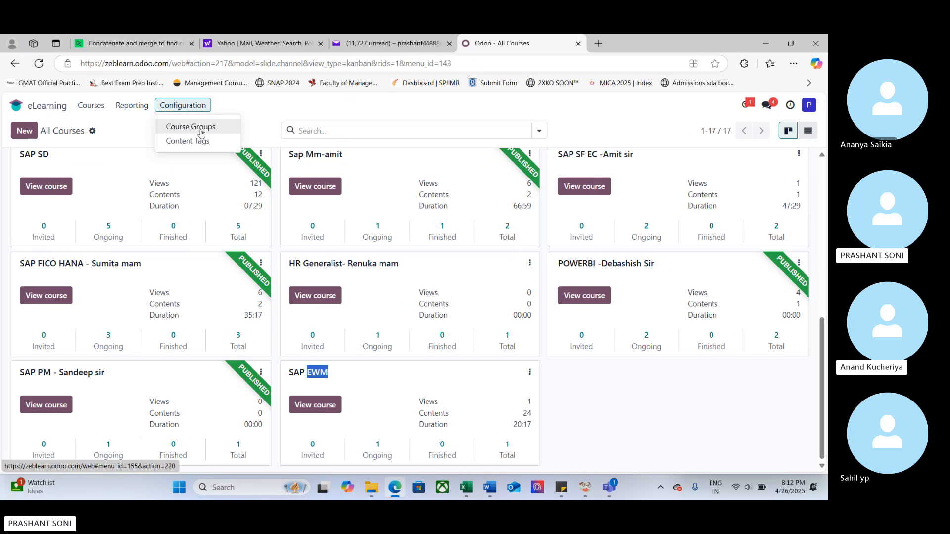
{"action": "left_click", "coordinate": [90, 152]}
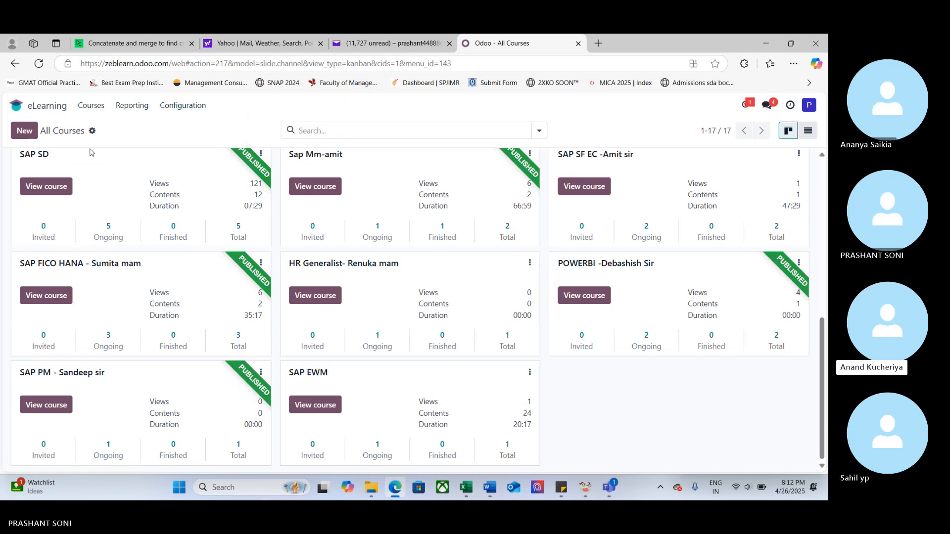
{"action": "right_click", "coordinate": [14, 64]}
{"action": "left_click", "coordinate": [32, 98]}
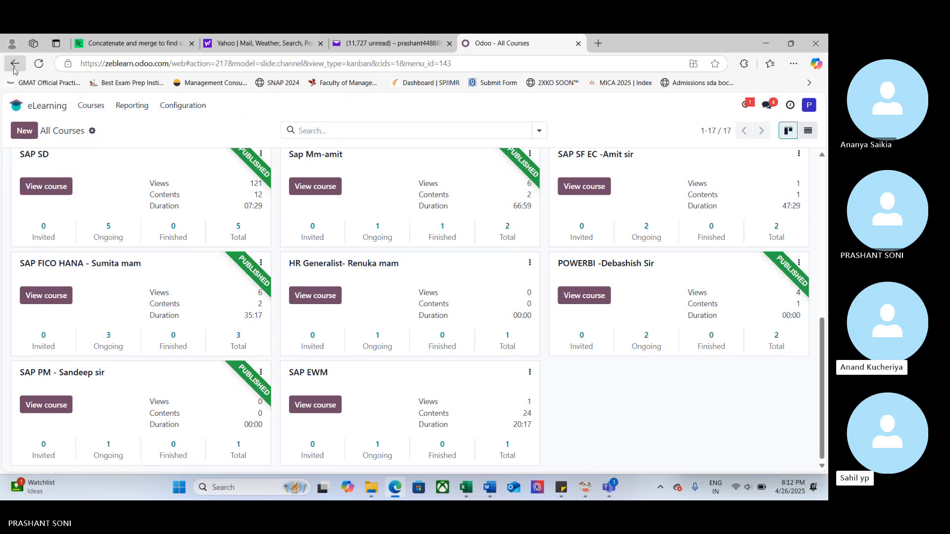
- In the Apps catalogue, filter to Inventory, reset to All, then search modules for 'sap'
{"action": "left_click", "coordinate": [445, 183]}
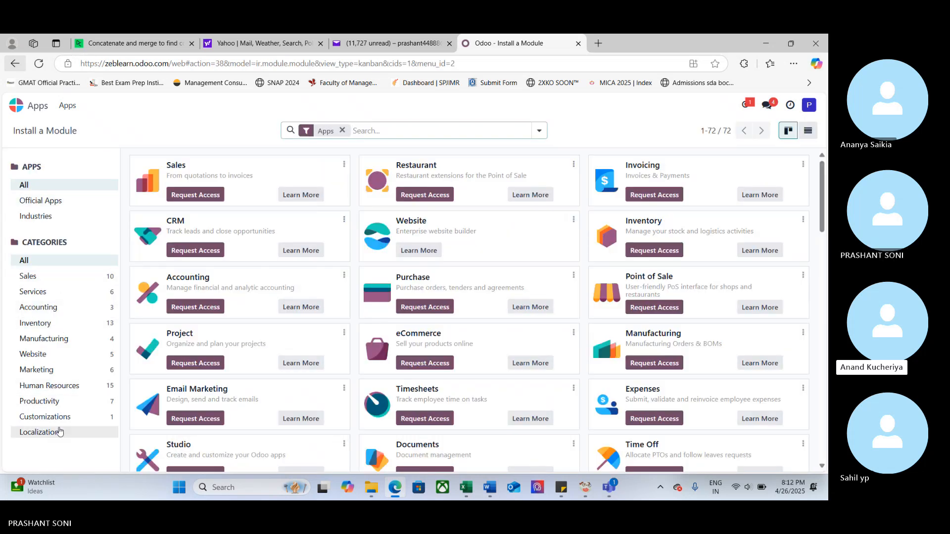
{"action": "left_click", "coordinate": [68, 324]}
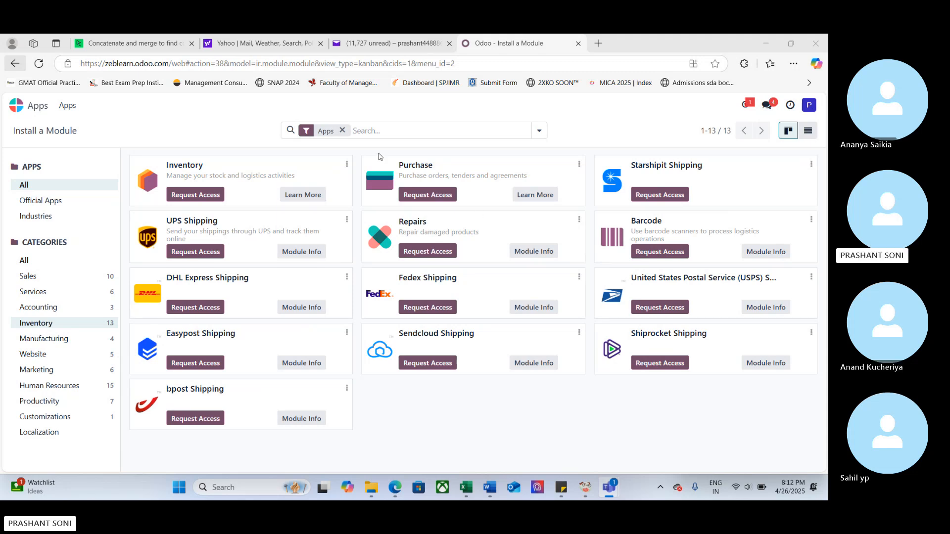
{"action": "left_click", "coordinate": [42, 264]}
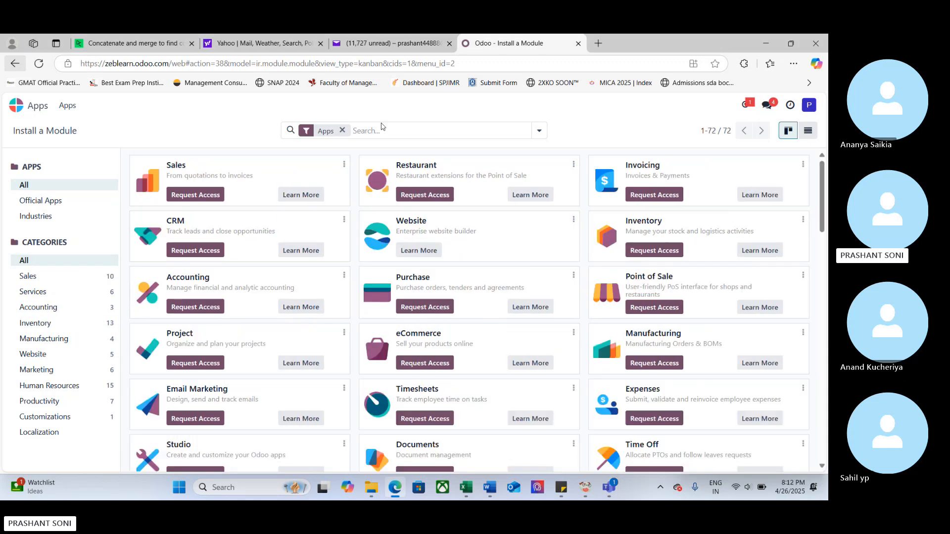
{"action": "left_click", "coordinate": [387, 131]}
{"action": "type", "text": "sap"}
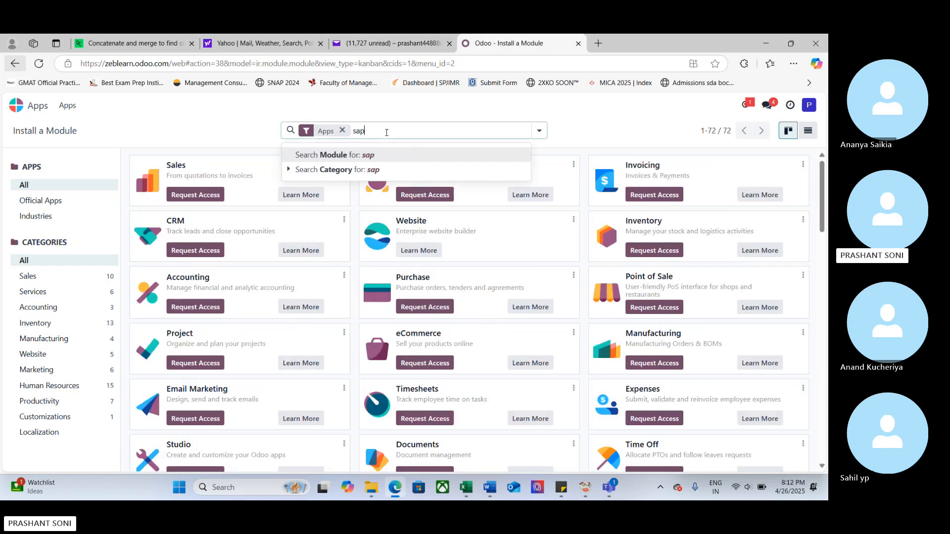
{"action": "key", "text": "Return"}
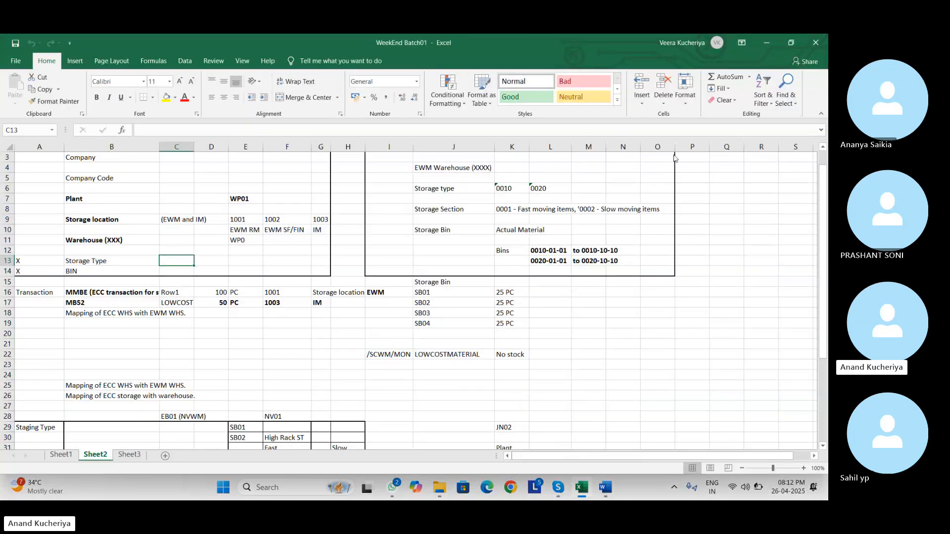
- Select the company structure block A3:G14 and the EWM Warehouse block on Sheet2
{"action": "left_click", "coordinate": [675, 156]}
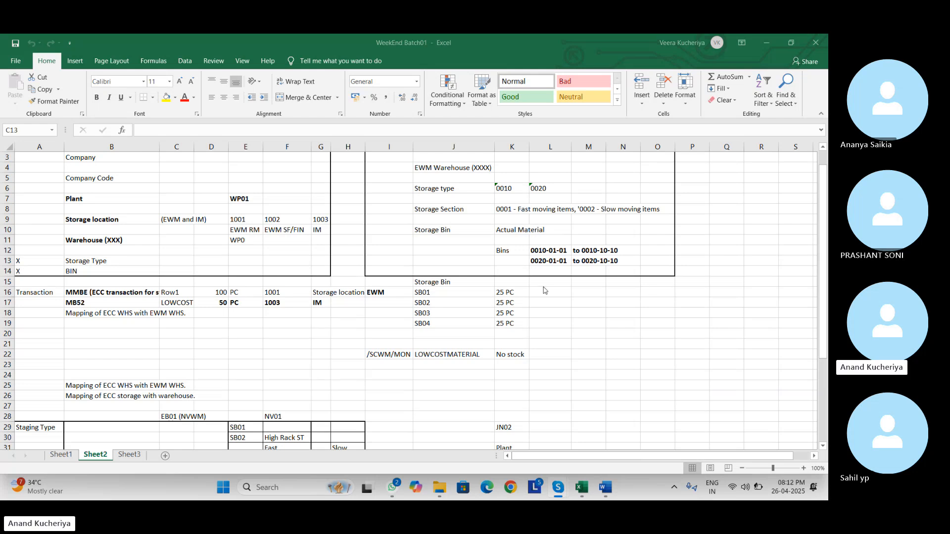
{"action": "left_click", "coordinate": [256, 235]}
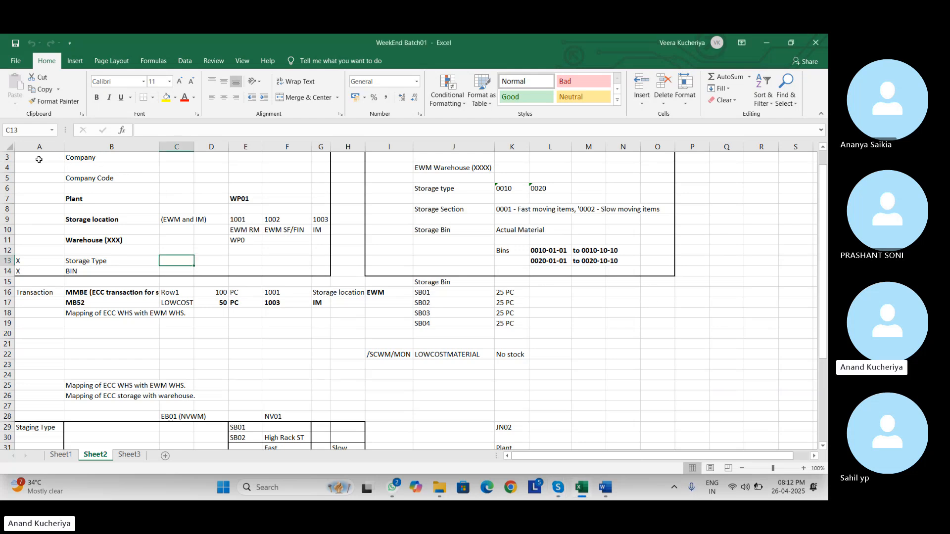
{"action": "mouse_move", "coordinate": [38, 158]}
{"action": "left_mouse_down"}
{"action": "mouse_move", "coordinate": [288, 268]}
{"action": "mouse_move", "coordinate": [315, 268]}
{"action": "left_mouse_up"}
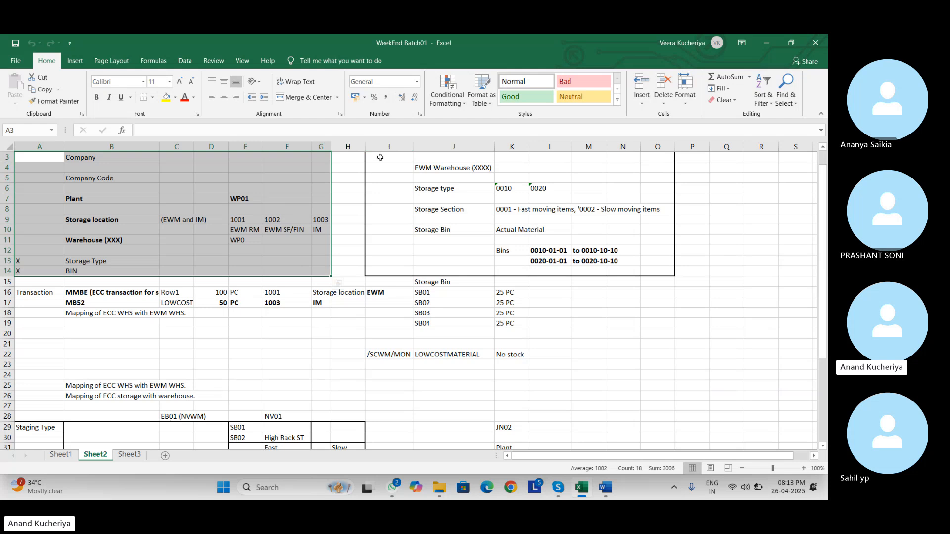
{"action": "left_click_drag", "start_coordinate": [384, 157], "coordinate": [666, 272]}
{"action": "left_click", "coordinate": [761, 292]}
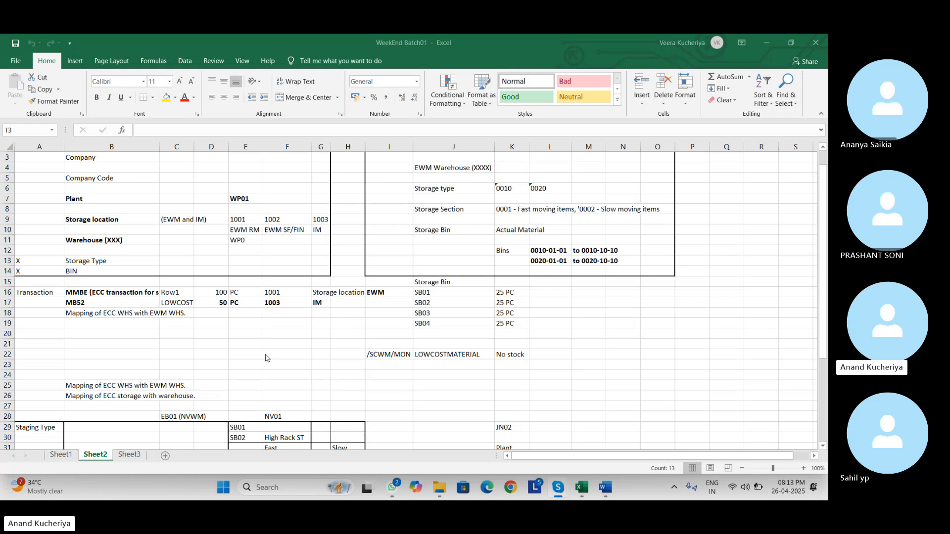
- View Sheet3, then insert a new blank Sheet4
{"action": "left_click", "coordinate": [125, 457]}
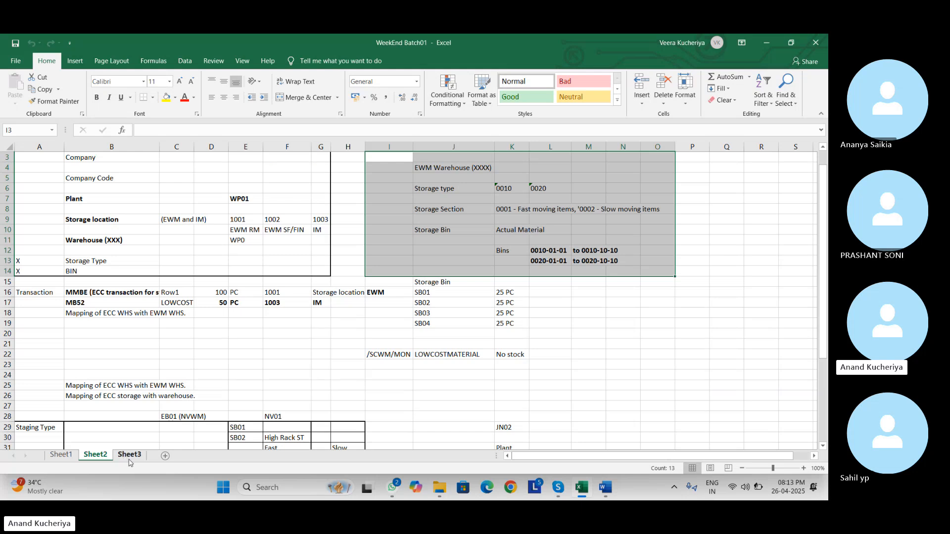
{"action": "left_click", "coordinate": [130, 459]}
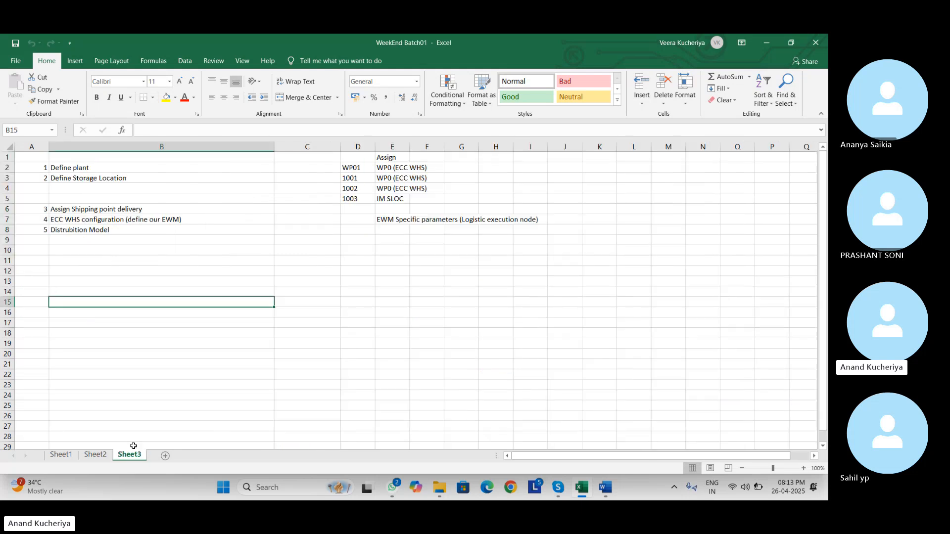
{"action": "left_click", "coordinate": [165, 456]}
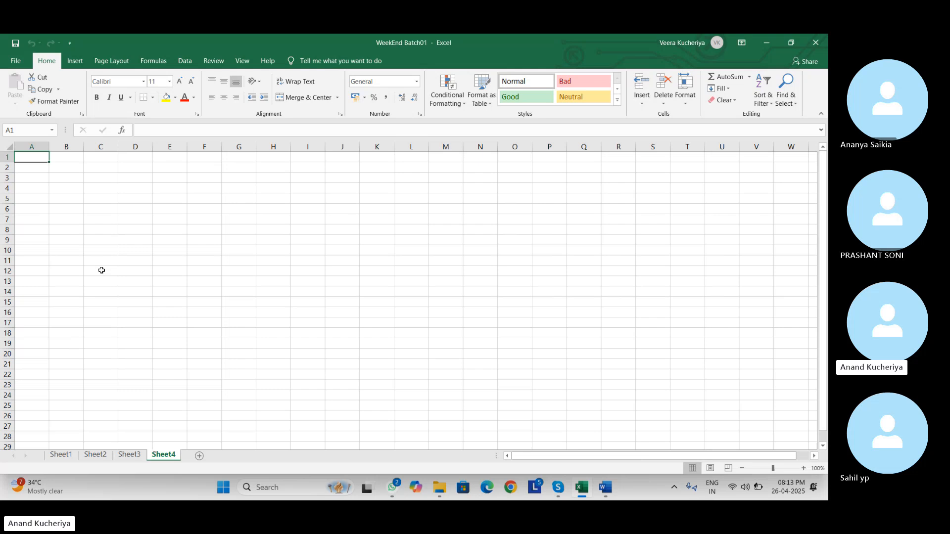
- Enter 'Purchase order' in B3 and 'Inbound Delivery' in B4, then autofit column B
{"action": "left_click", "coordinate": [59, 175]}
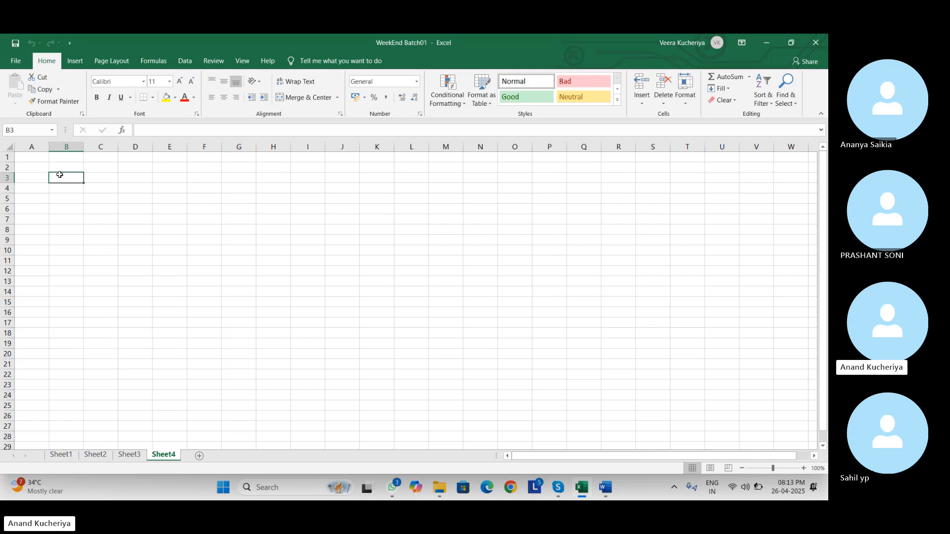
{"action": "type", "text": "Pur"}
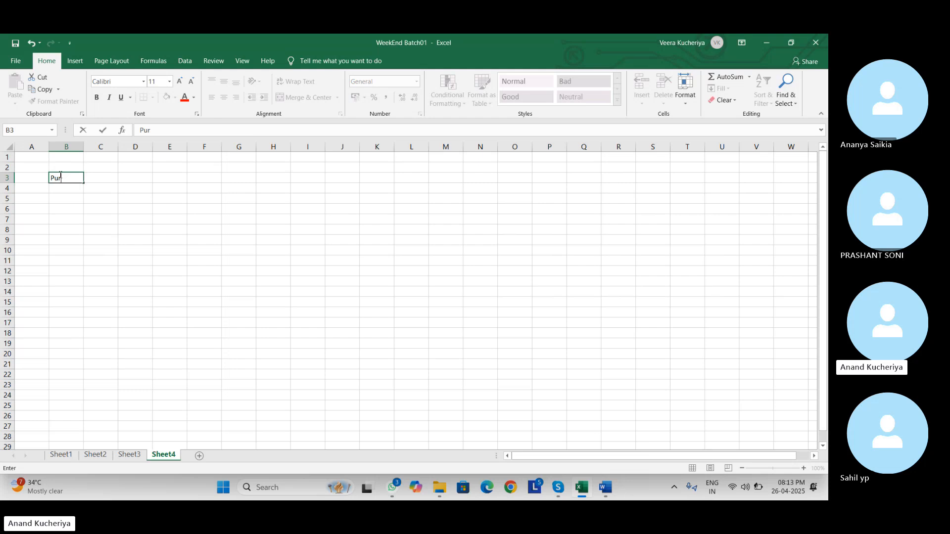
{"action": "type", "text": "chase orde"}
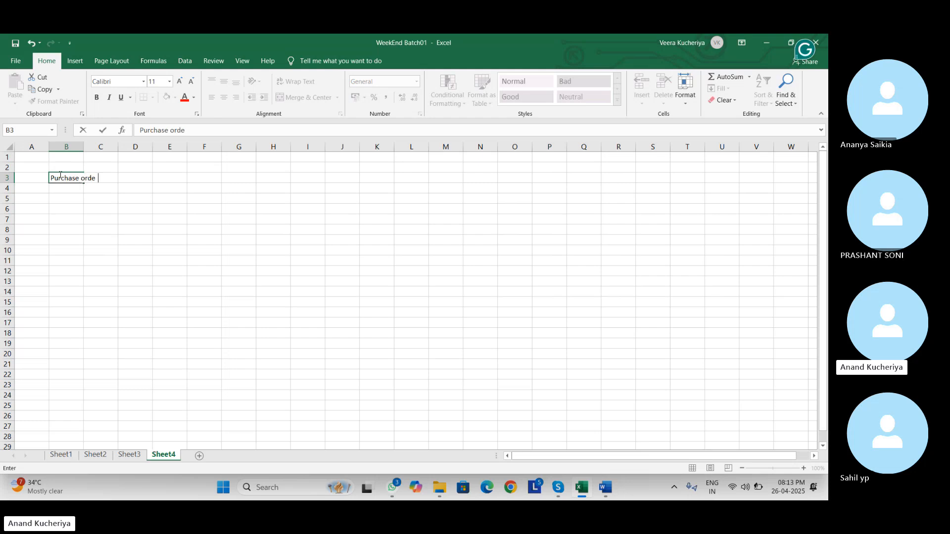
{"action": "type", "text": "r"}
{"action": "key", "text": "Return"}
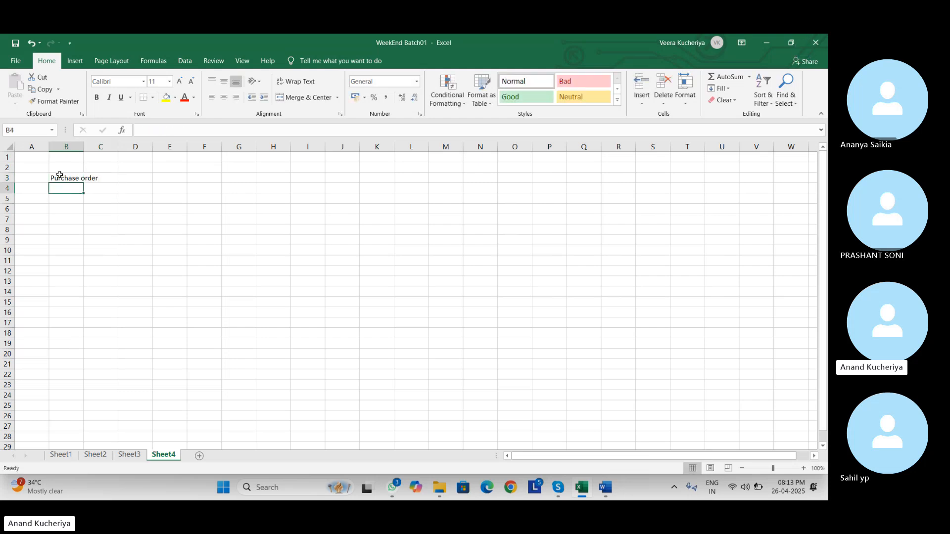
{"action": "type", "text": "Inbound "}
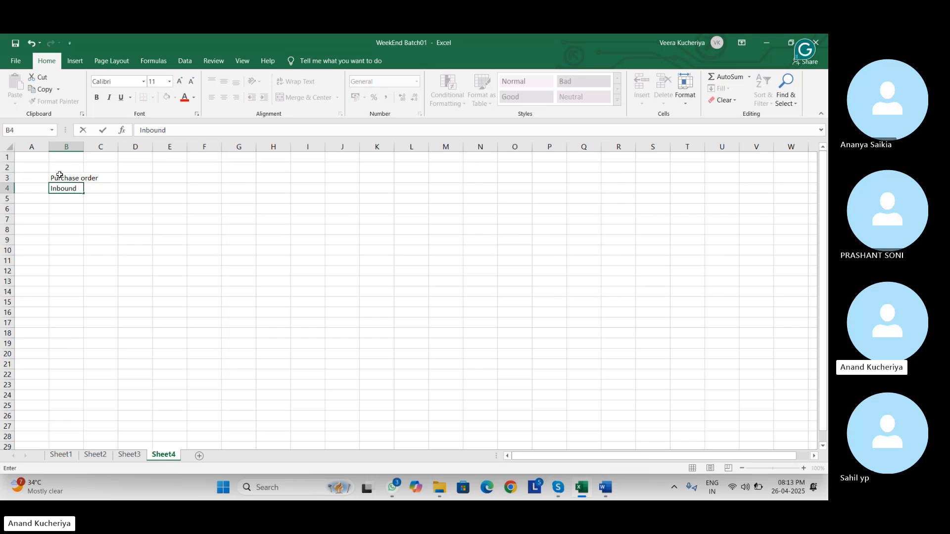
{"action": "type", "text": "Deliver"}
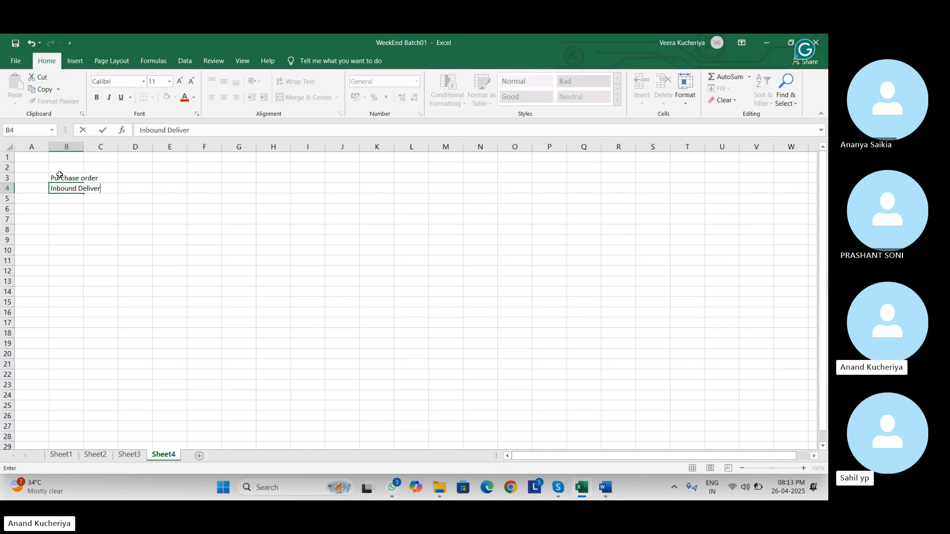
{"action": "type", "text": "y"}
{"action": "key", "text": "alt+Tab"}
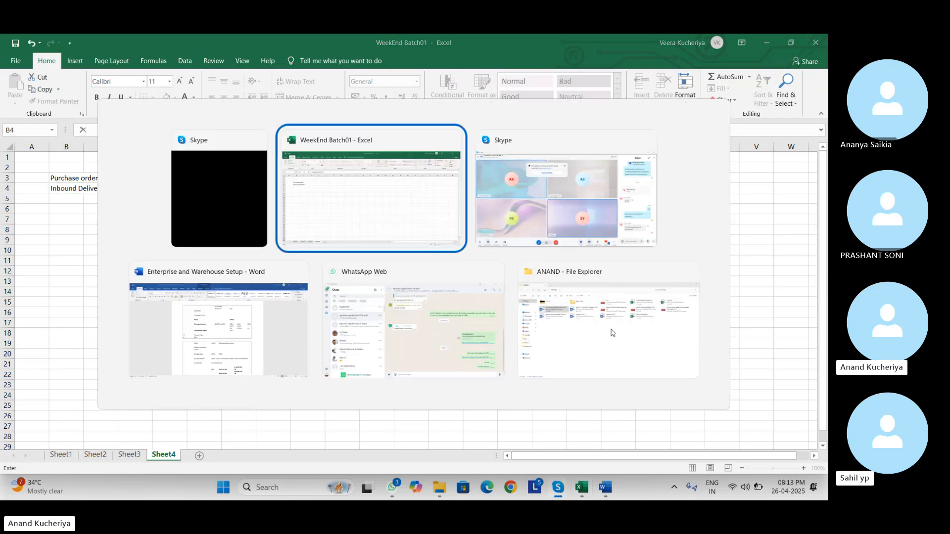
{"action": "key", "text": "alt+Tab"}
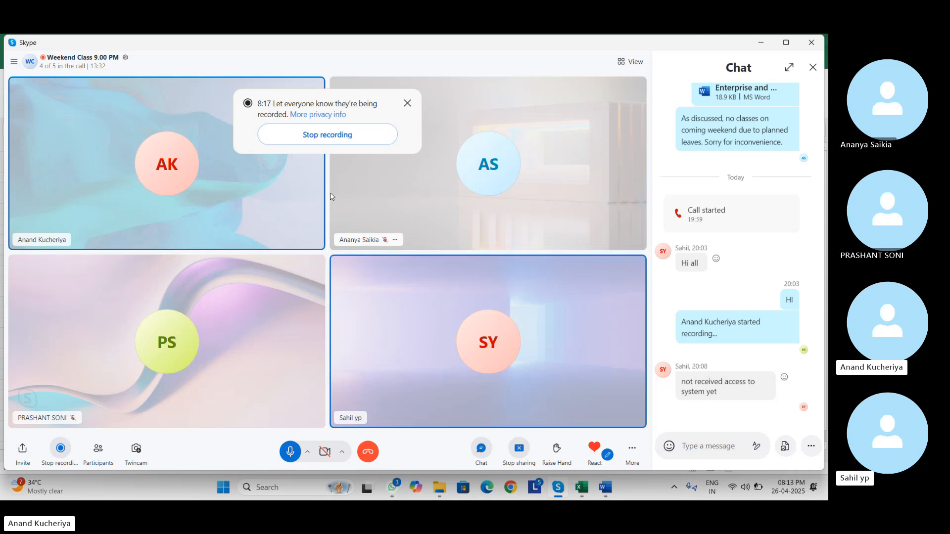
{"action": "key", "text": "alt+Tab"}
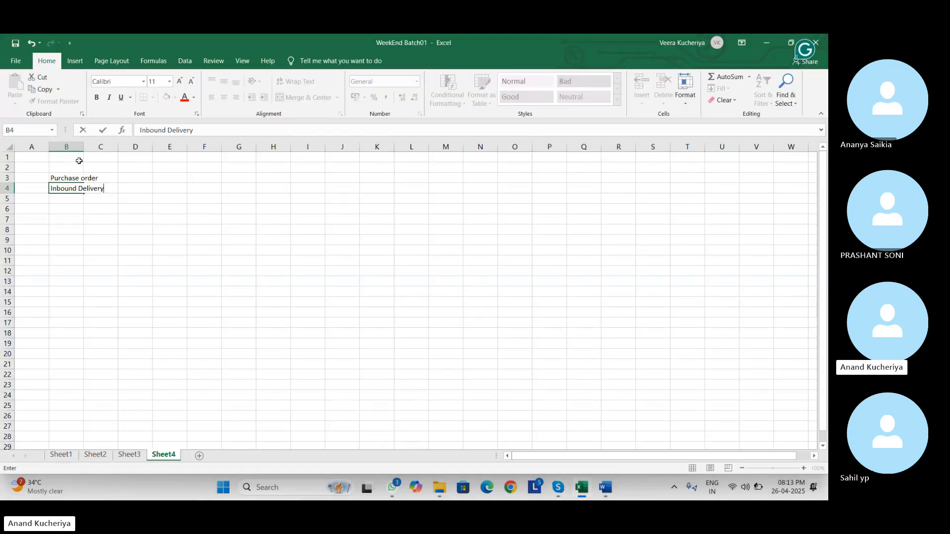
{"action": "double_click", "coordinate": [84, 146]}
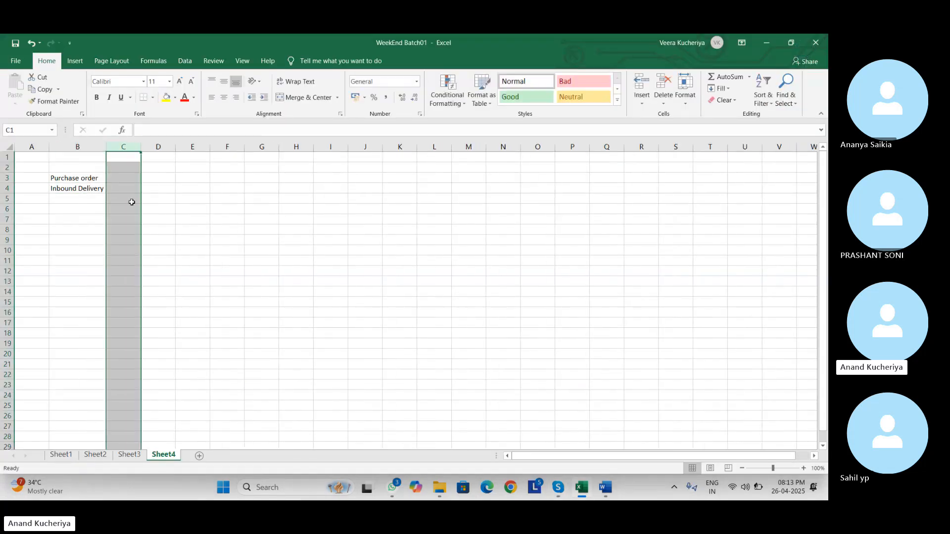
- Number the list with '1)' in A3 and '2)' in A6, adding 'Simple Inbound process' in B6
{"action": "left_click", "coordinate": [168, 191]}
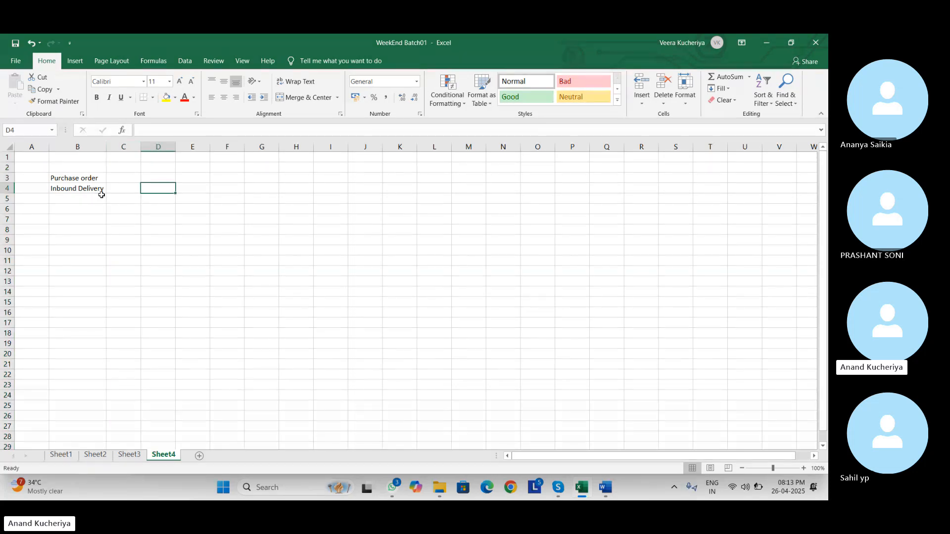
{"action": "left_click", "coordinate": [27, 180]}
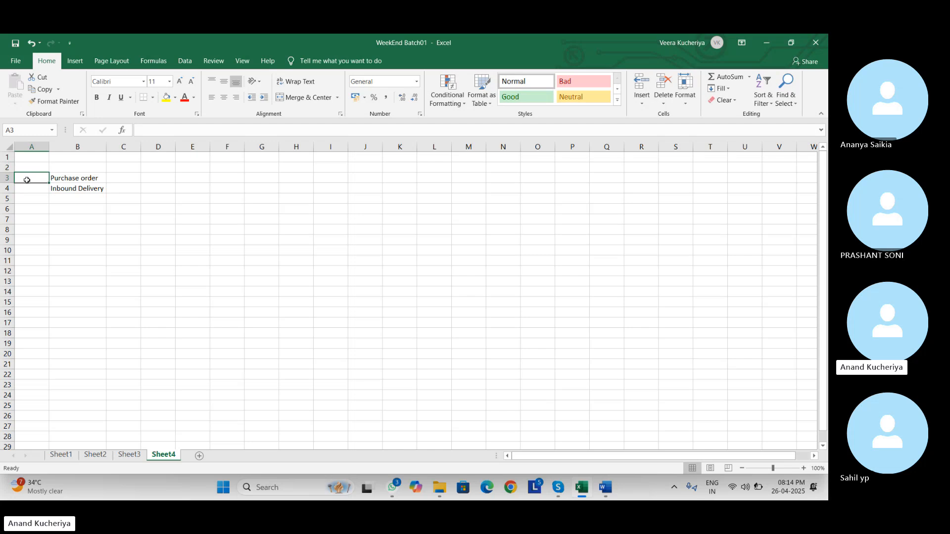
{"action": "type", "text": "1)"}
{"action": "key", "text": "Return"}
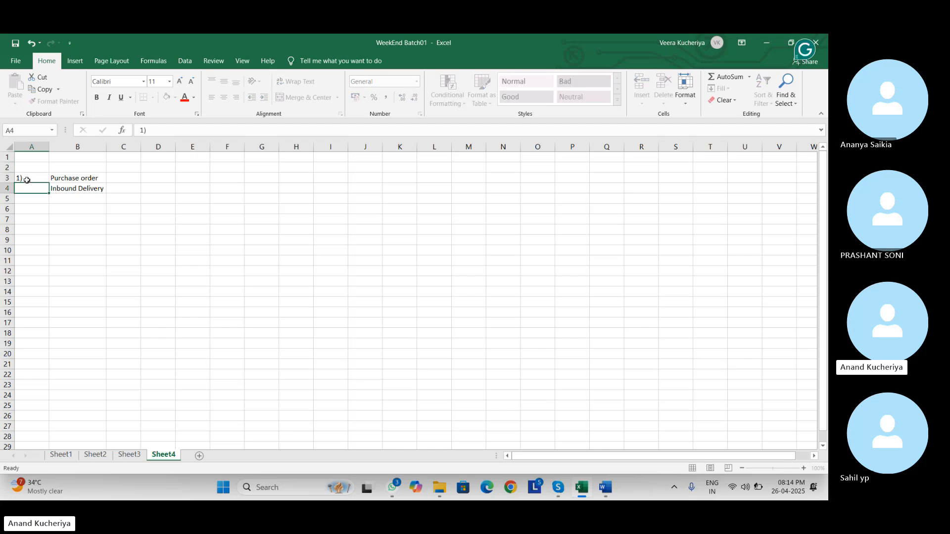
{"action": "key", "text": "Return"}
{"action": "key", "text": "Return"}
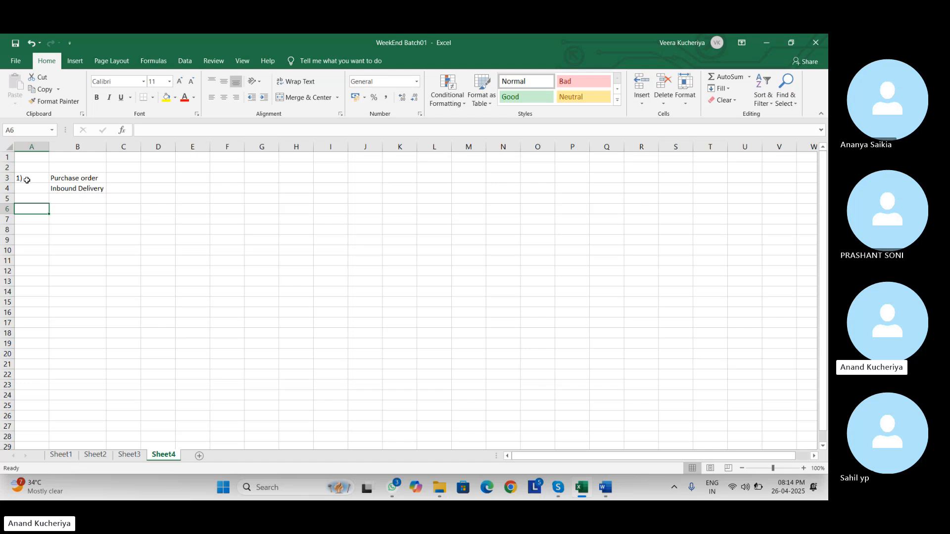
{"action": "type", "text": "2)"}
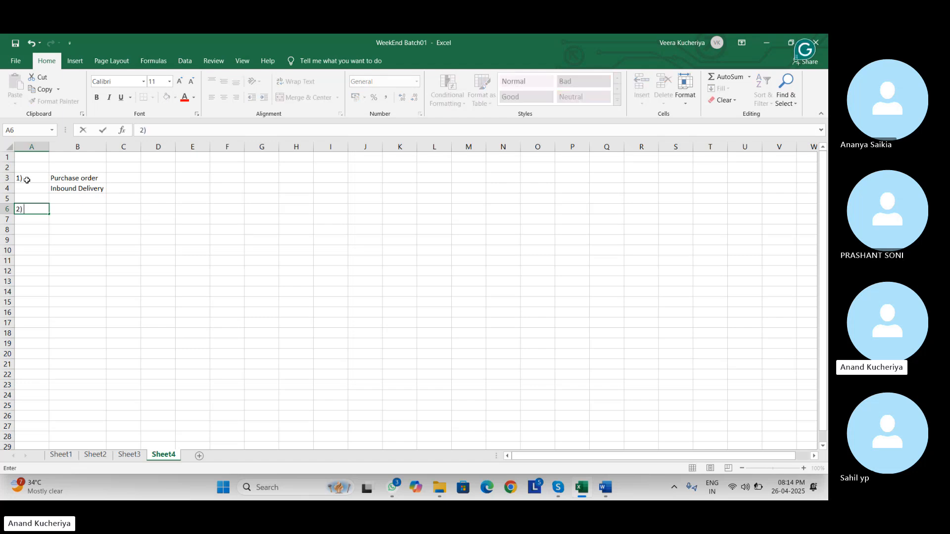
{"action": "key", "text": "Tab"}
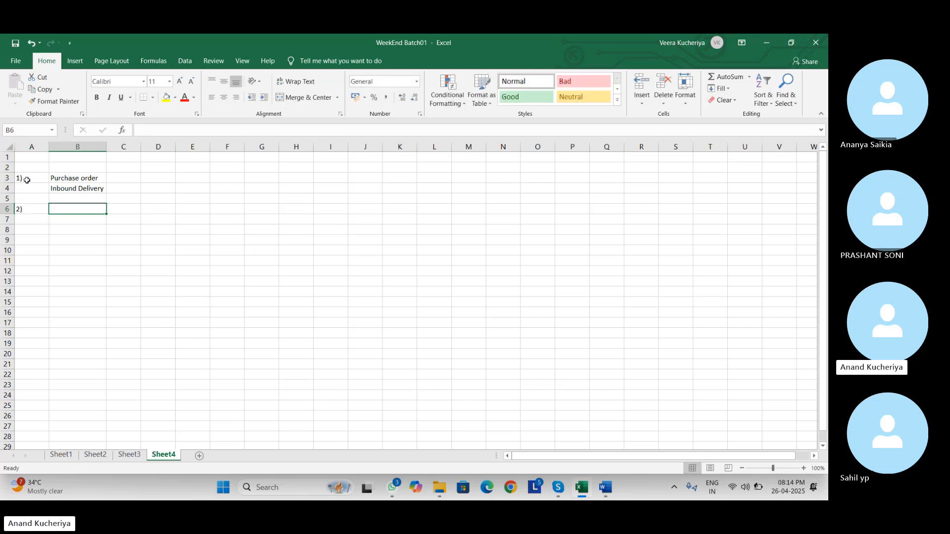
{"action": "type", "text": "Simple I"}
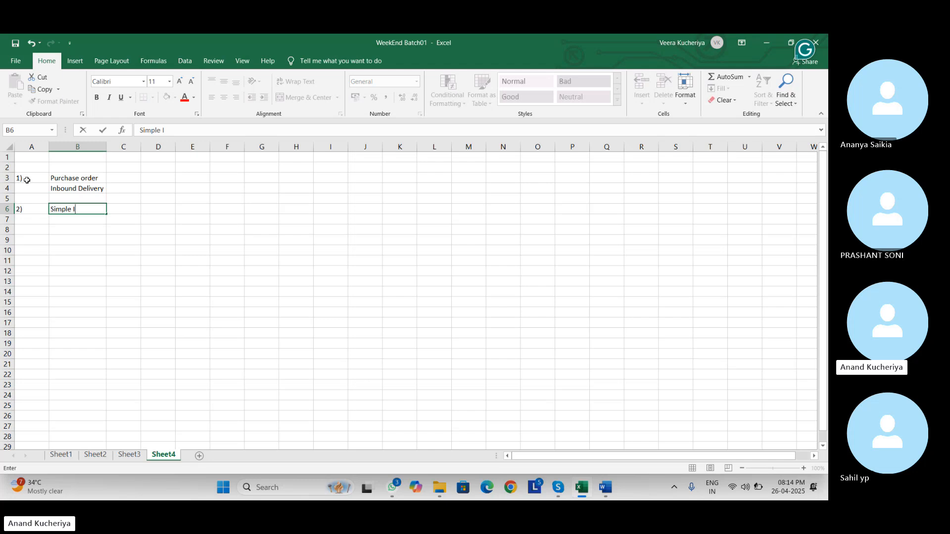
{"action": "type", "text": "nbound pr"}
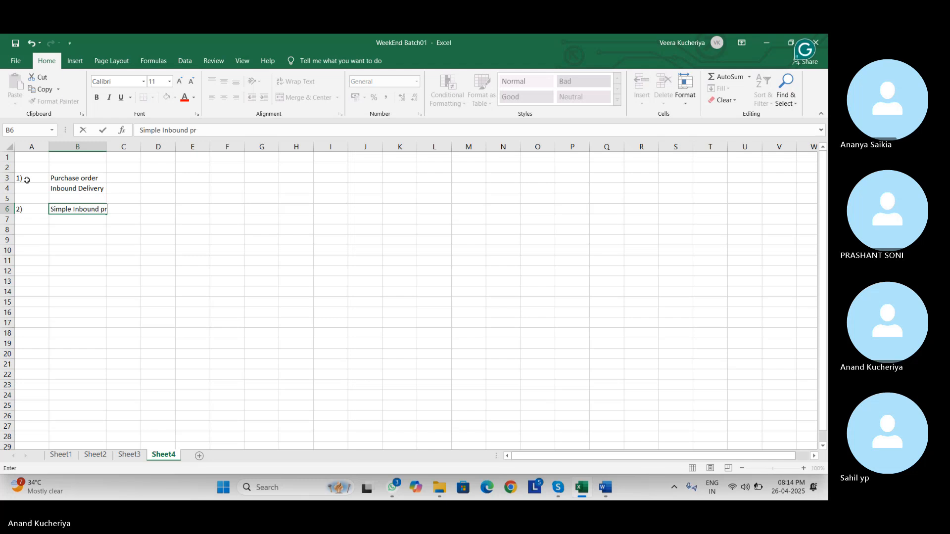
{"action": "type", "text": "ocess"}
{"action": "key", "text": "Return"}
{"action": "key", "text": "Return"}
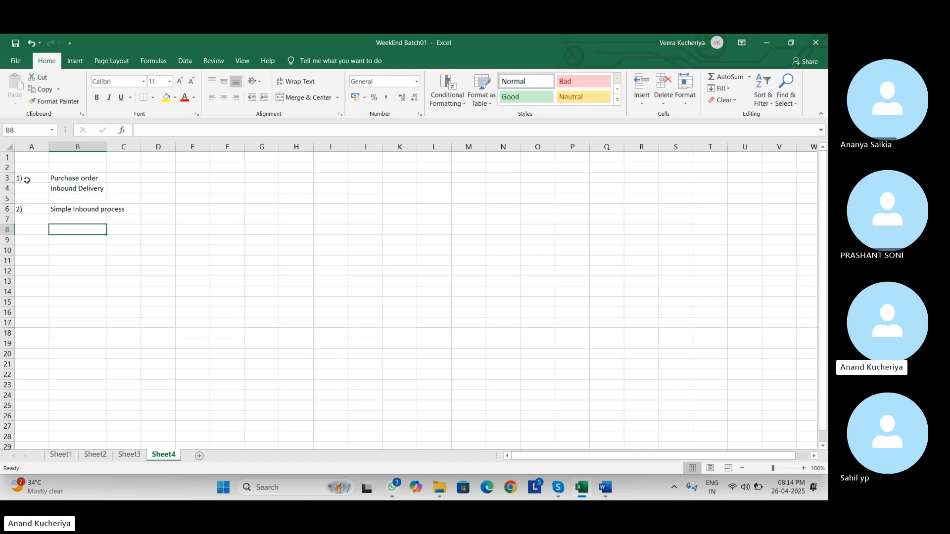
- Type Vendor, Production Order and STO down B8:B10, then bold all three cells
{"action": "type", "text": "Ven"}
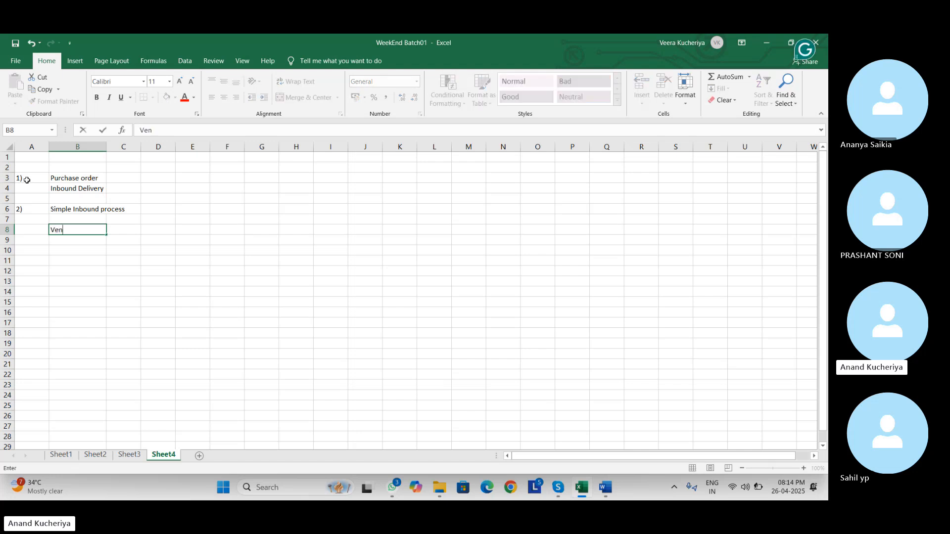
{"action": "type", "text": "dor"}
{"action": "key", "text": "Return"}
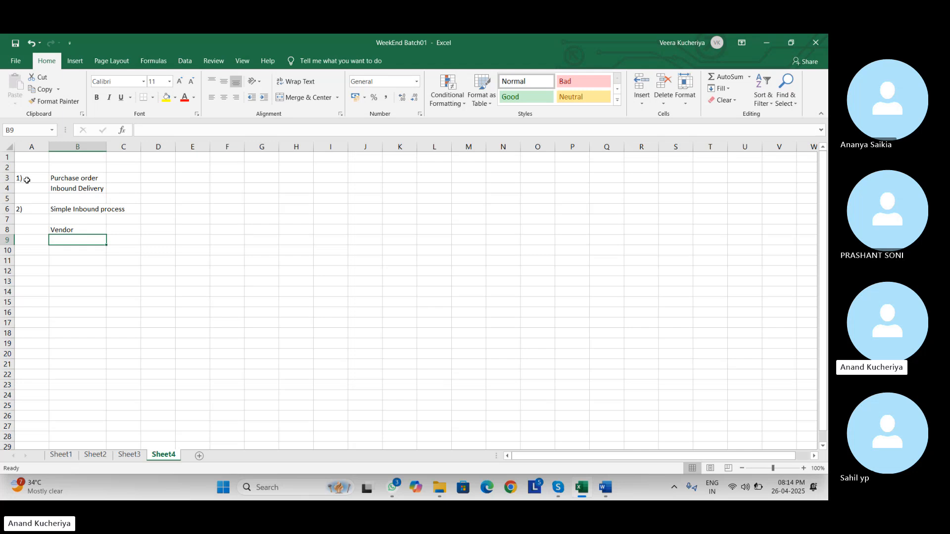
{"action": "type", "text": "Product"}
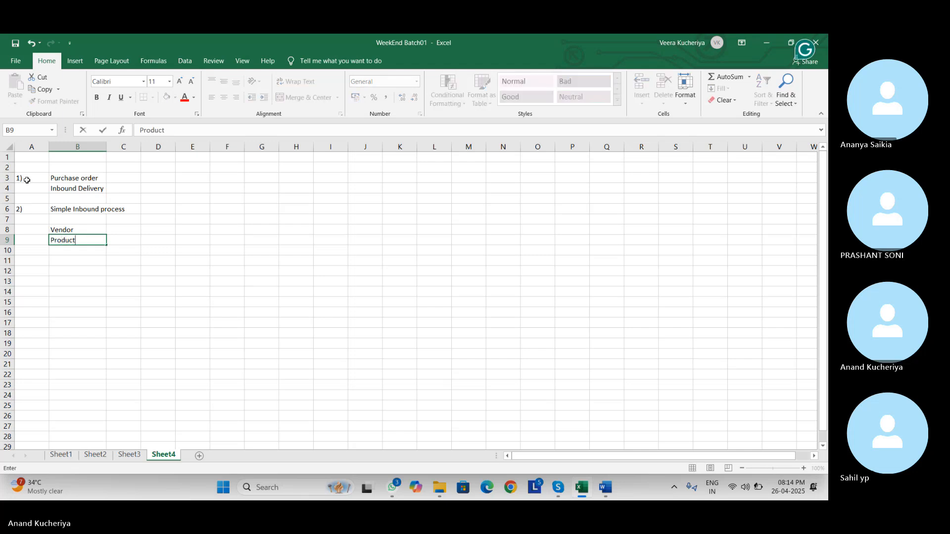
{"action": "type", "text": "ion Order"}
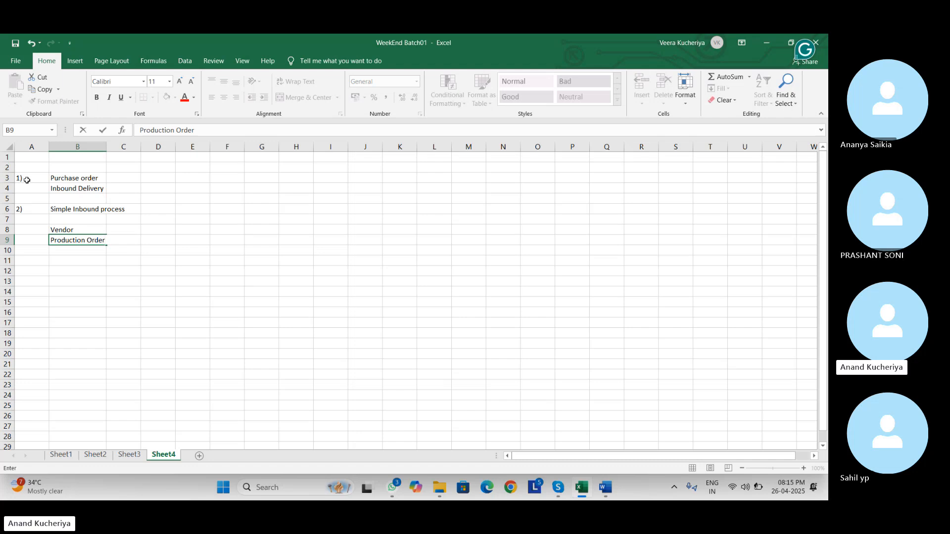
{"action": "key", "text": "Return"}
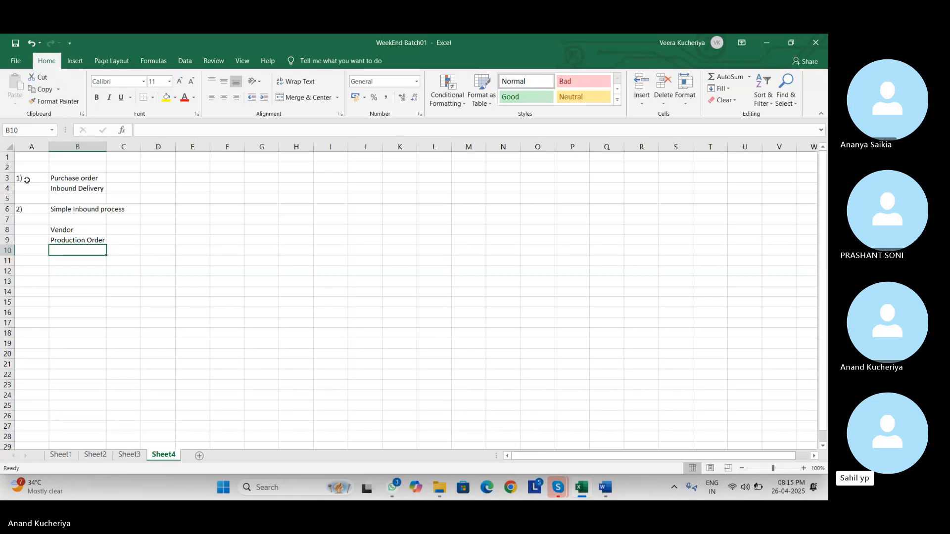
{"action": "type", "text": "STO"}
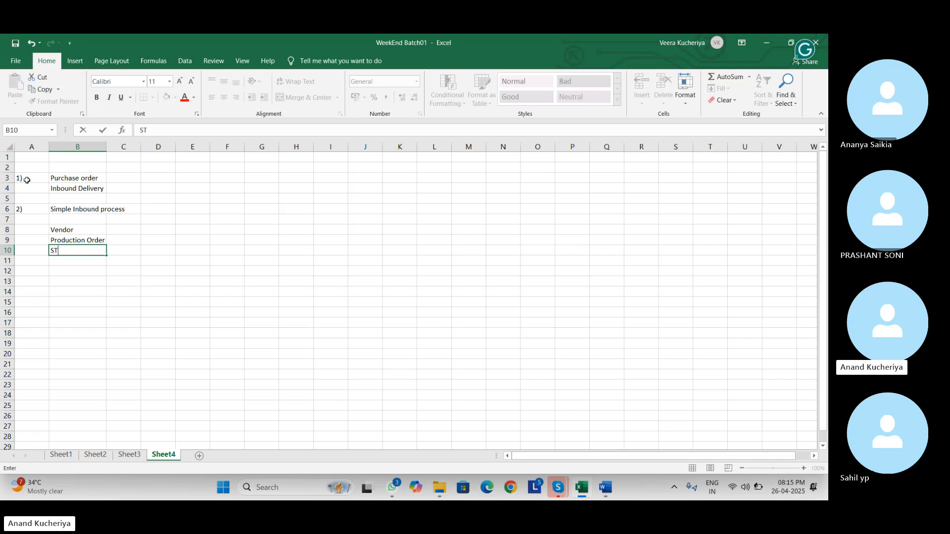
{"action": "key", "text": "Up"}
{"action": "key", "text": "Up"}
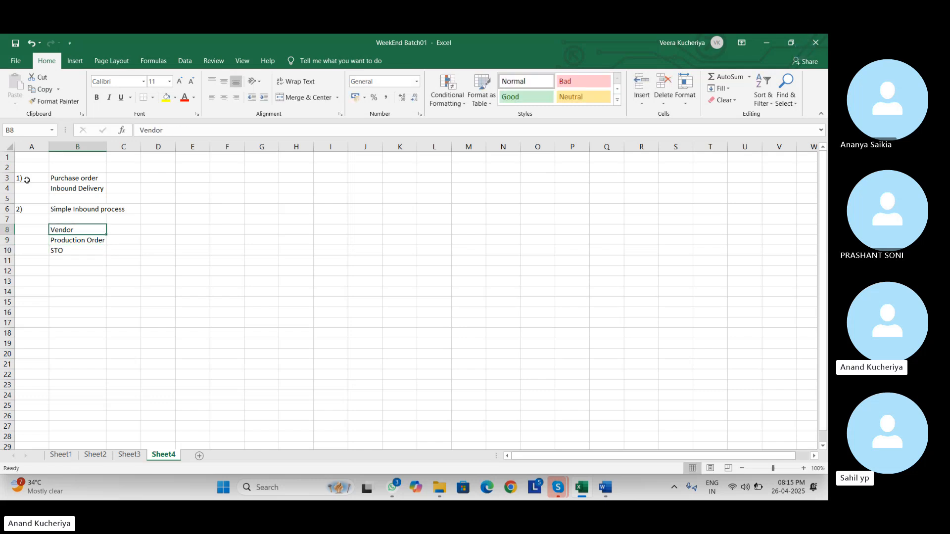
{"action": "key", "text": "shift+Down"}
{"action": "key", "text": "shift+Down"}
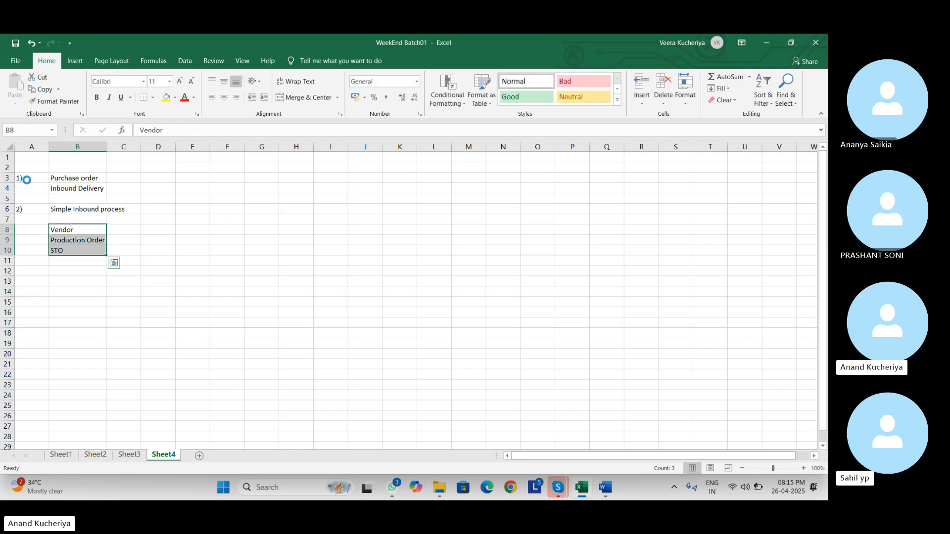
{"action": "key", "text": "ctrl+b"}
- Change B10 to 'STO Stock Transfer Order' and autofit column B to the longer text
{"action": "left_click", "coordinate": [83, 275]}
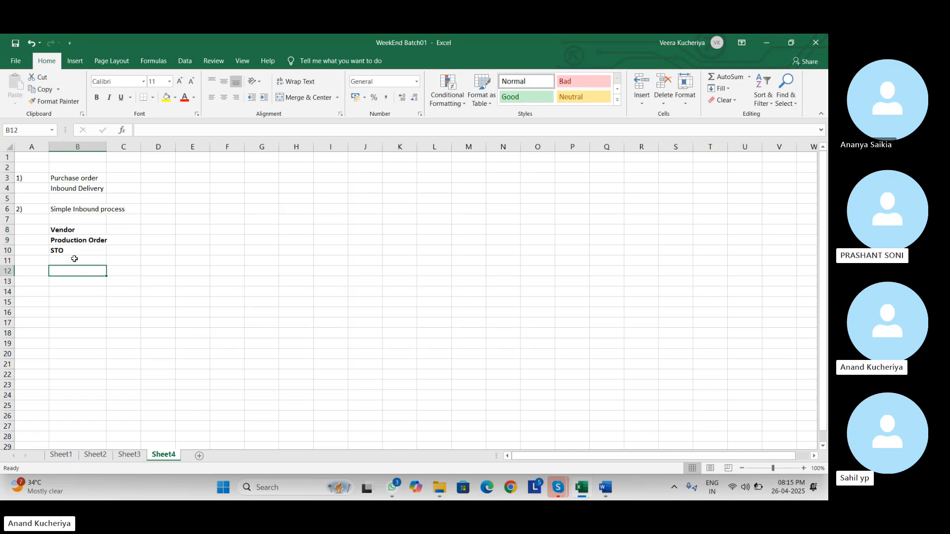
{"action": "left_click", "coordinate": [74, 258]}
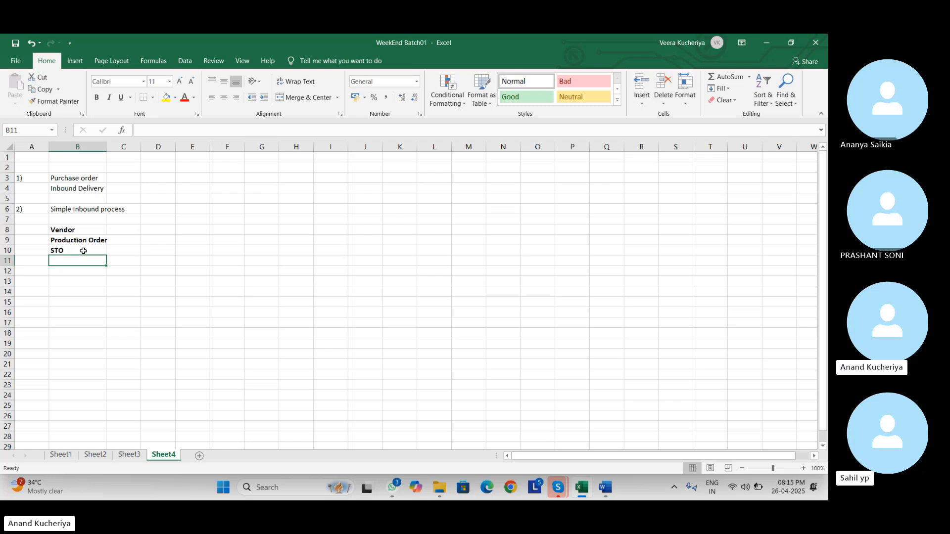
{"action": "double_click", "coordinate": [82, 251]}
{"action": "type", "text": "Stoc"}
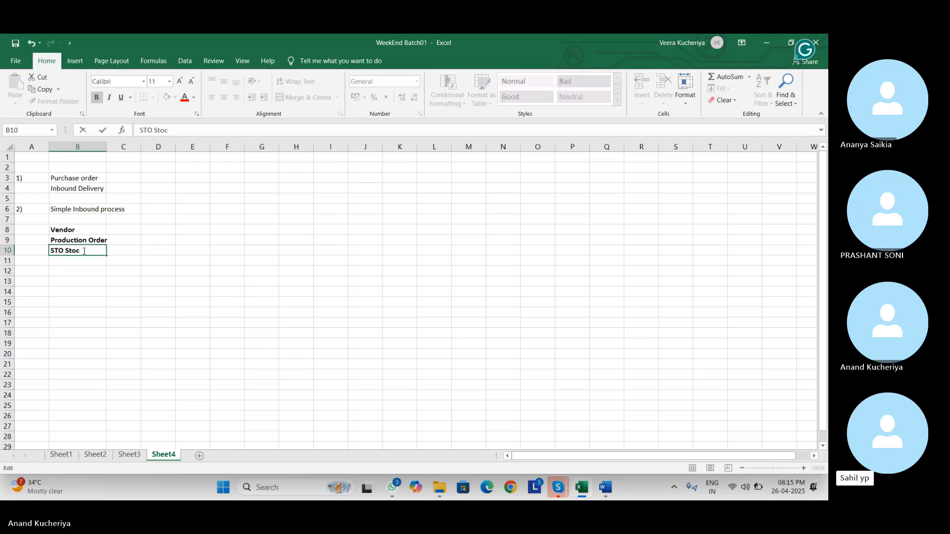
{"action": "type", "text": "k Transfer Order"}
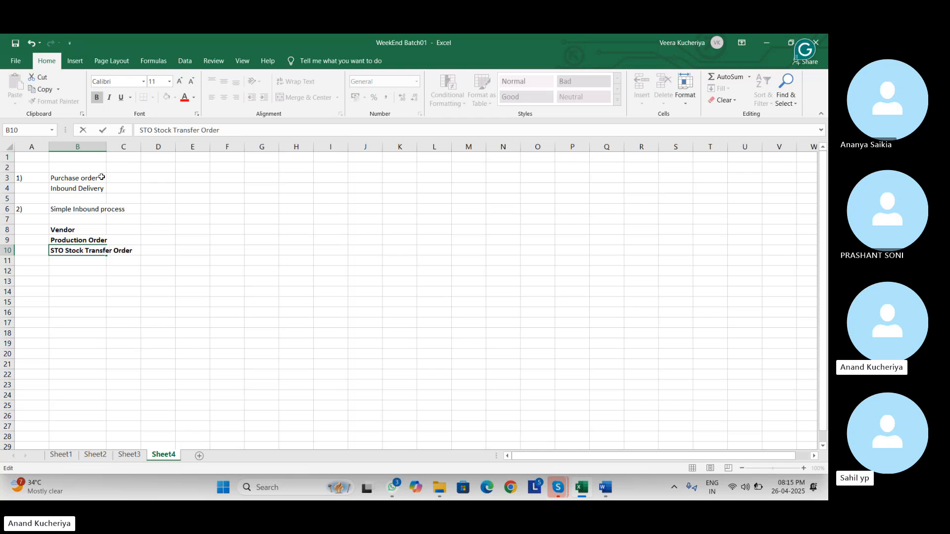
{"action": "double_click", "coordinate": [106, 146]}
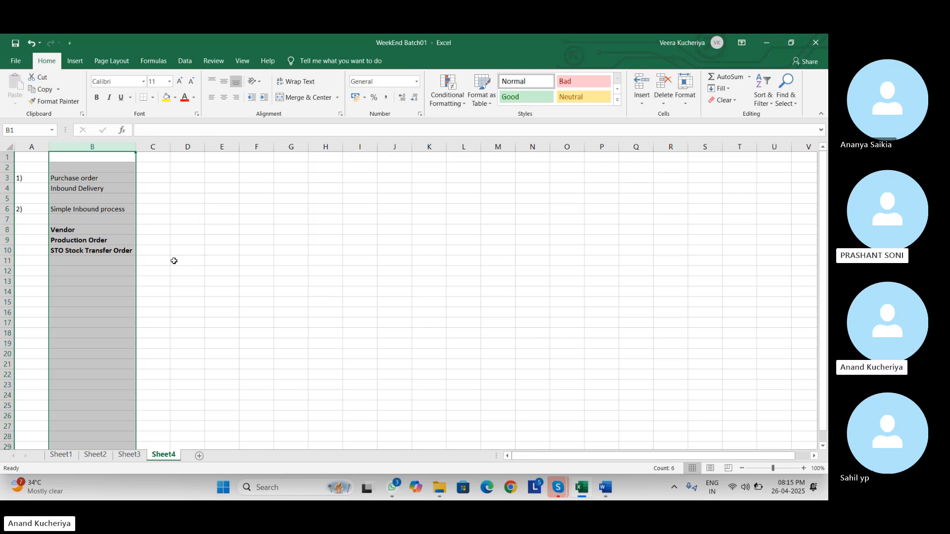
- Enter 'Return' in B11 directly below the STO entry
{"action": "left_click", "coordinate": [101, 283]}
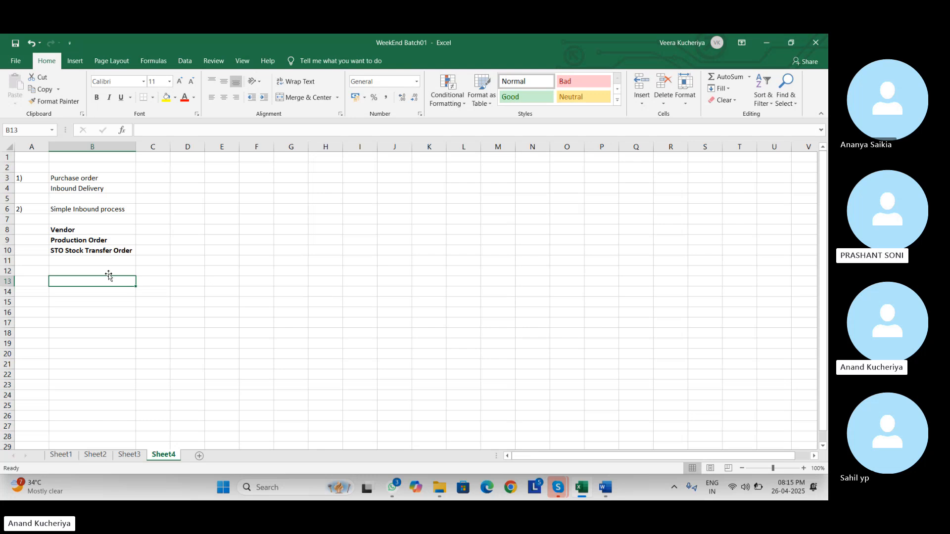
{"action": "left_click", "coordinate": [110, 273]}
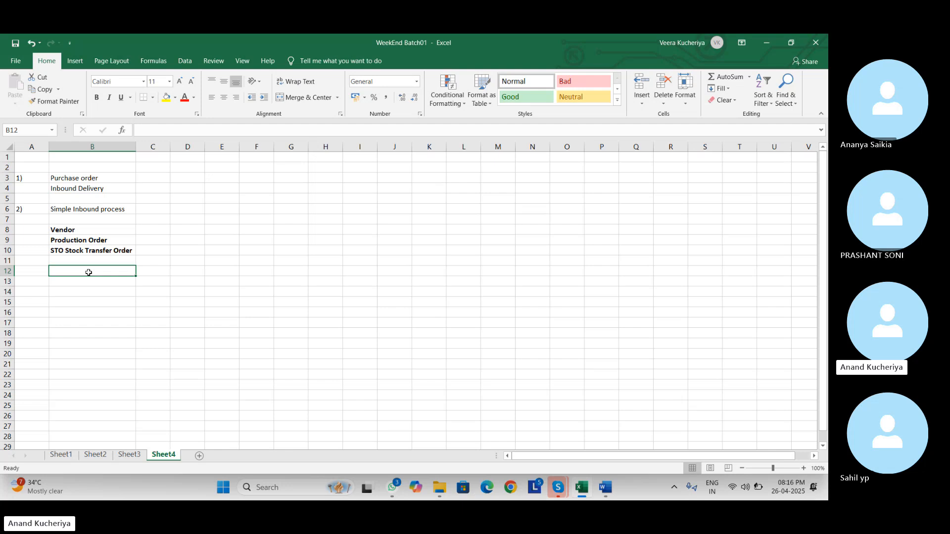
{"action": "key", "text": "Up"}
{"action": "type", "text": "Return"}
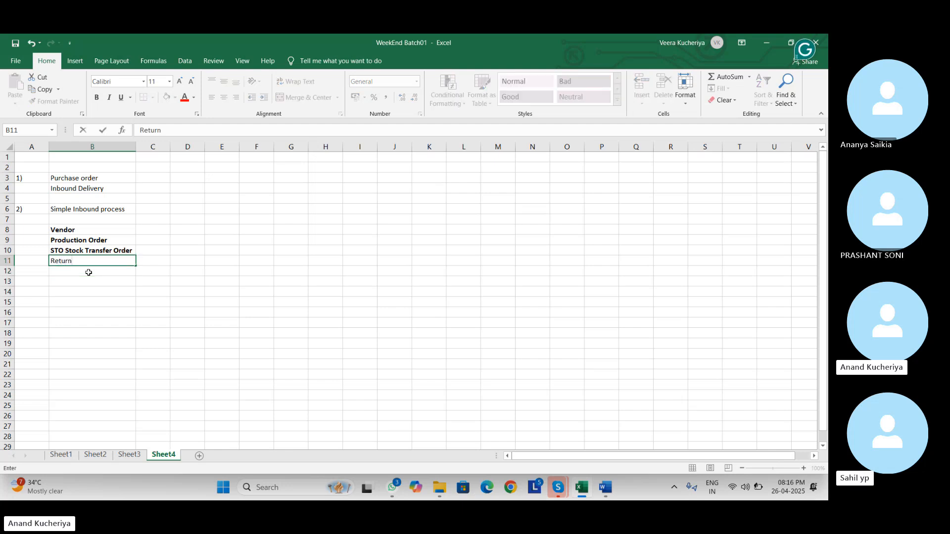
{"action": "key", "text": "Return"}
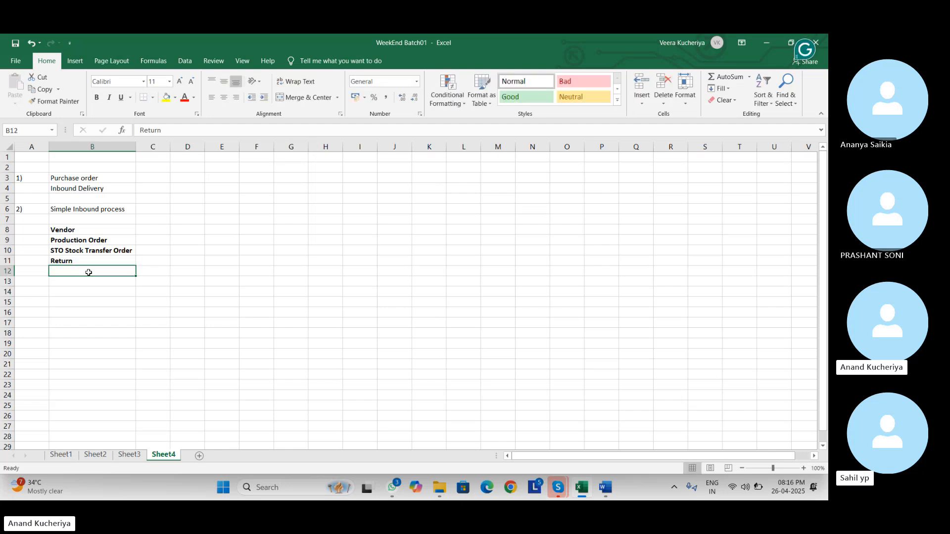
{"action": "key", "text": "Return"}
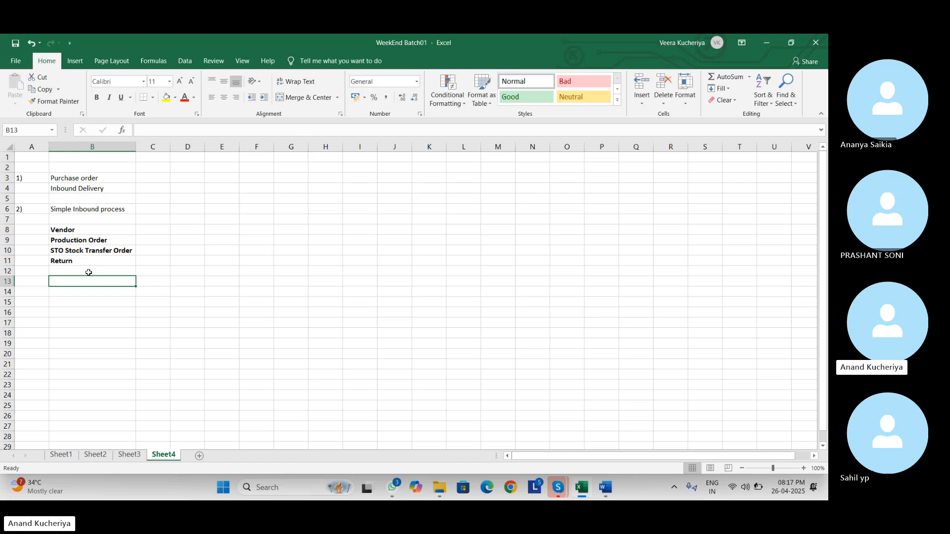
- Enter 'Purchase Order' in B13 and the transaction code 'ME21n' in B12
{"action": "type", "text": "P"}
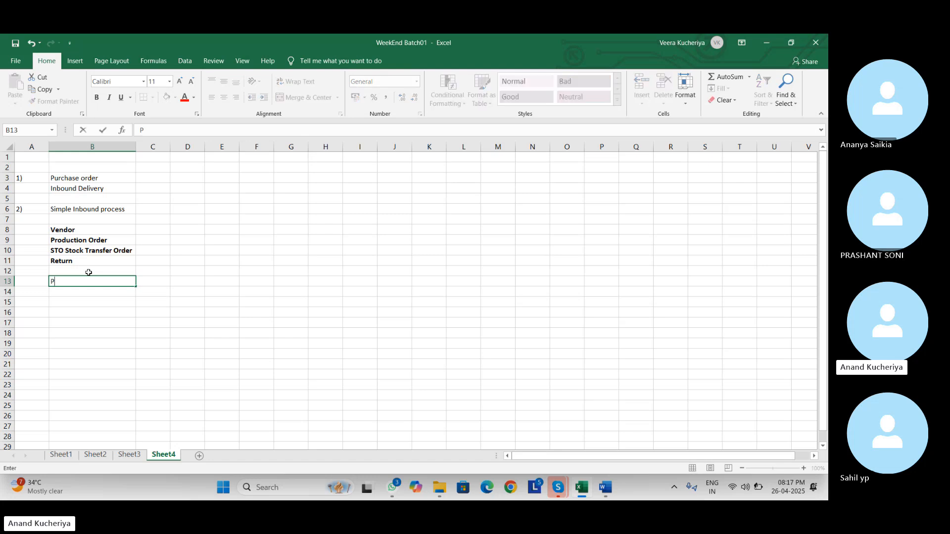
{"action": "type", "text": "urchase Order"}
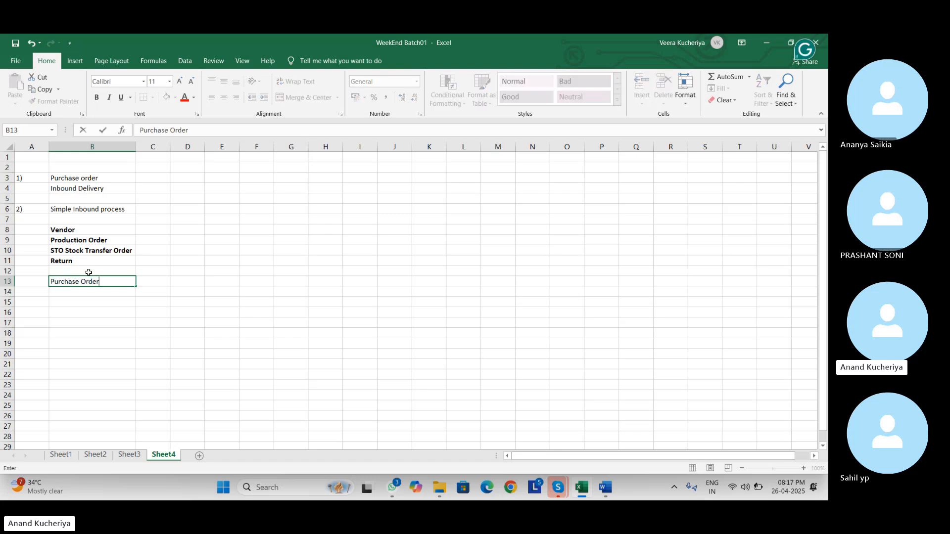
{"action": "key", "text": "Tab"}
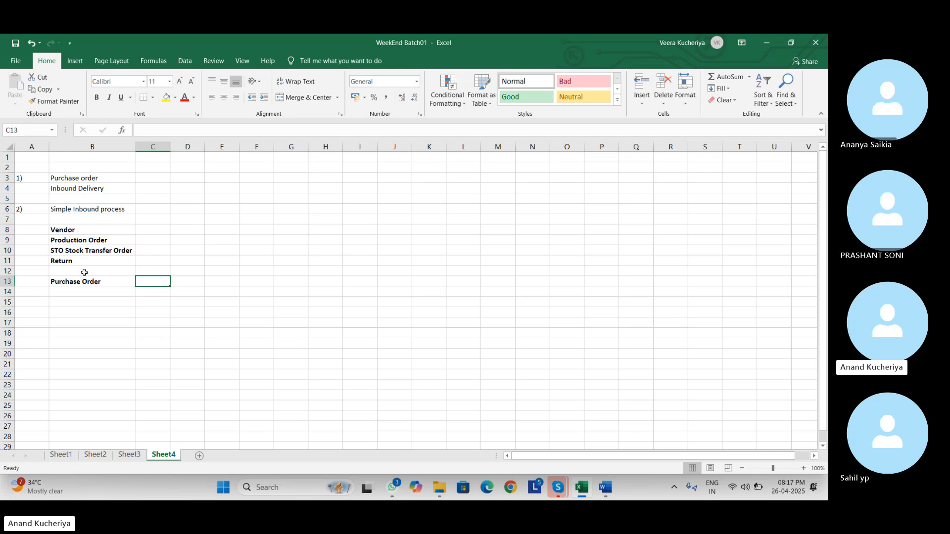
{"action": "left_click", "coordinate": [86, 272]}
{"action": "type", "text": "ME21n"}
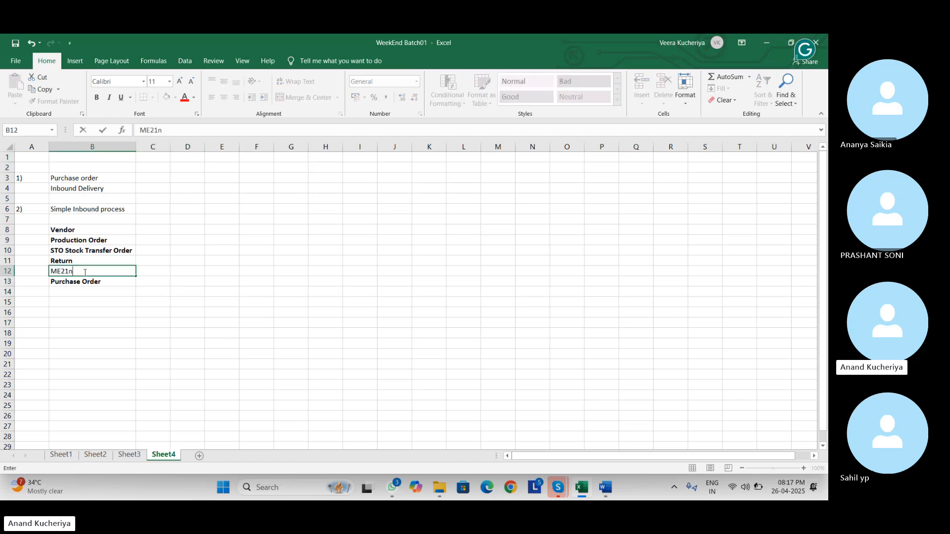
{"action": "key", "text": "Tab"}
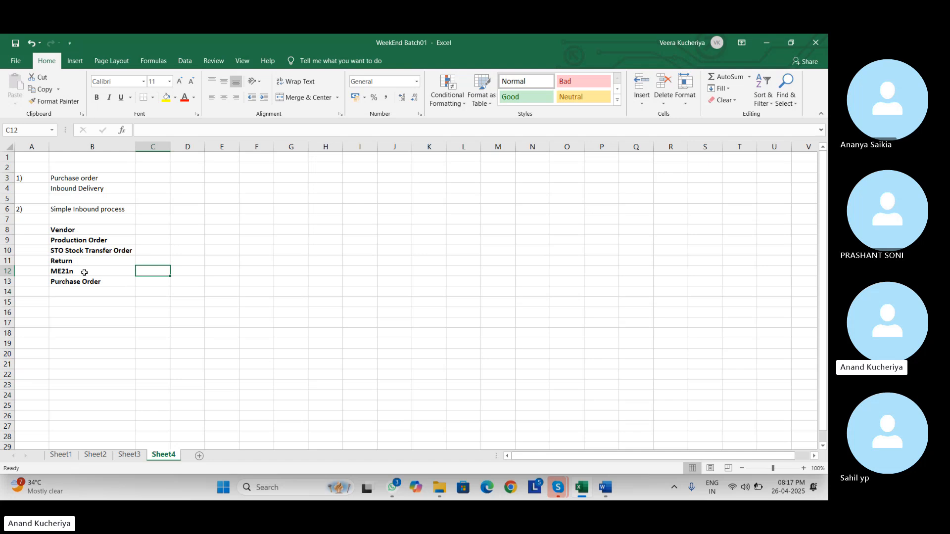
- Type 'Inbound Delivery' in C12 and widen column C to fit it
{"action": "type", "text": "Inbound Delivert"}
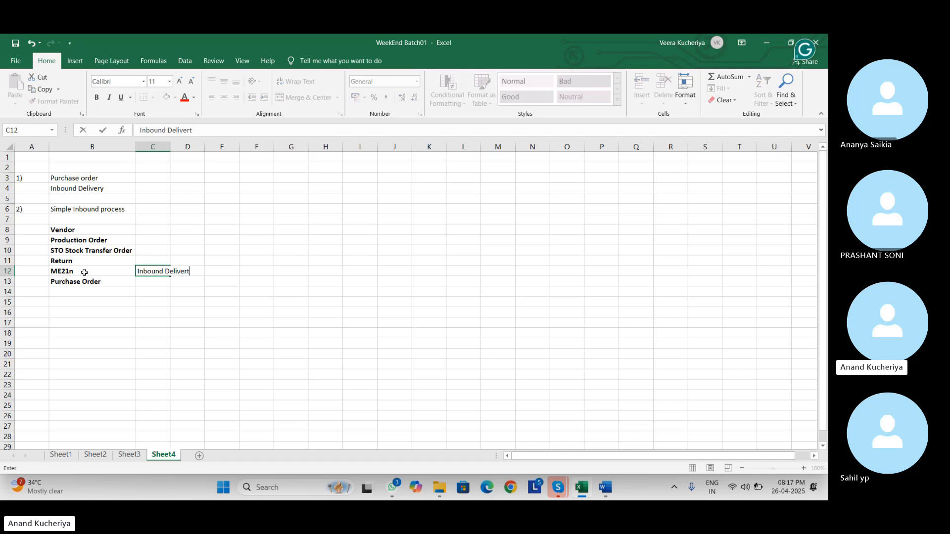
{"action": "key", "text": "BackSpace"}
{"action": "type", "text": "y"}
{"action": "left_click", "coordinate": [171, 148]}
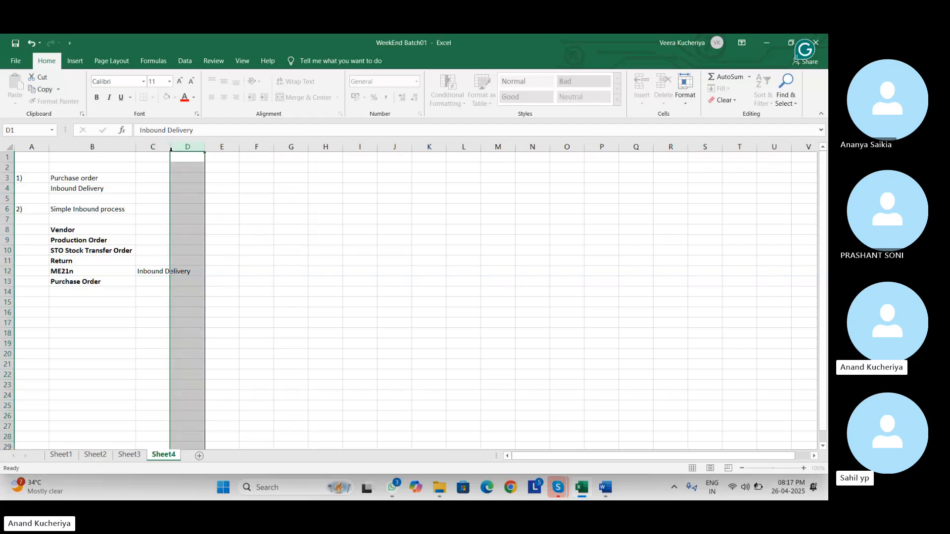
{"action": "left_click_drag", "start_coordinate": [171, 152], "coordinate": [193, 152]}
{"action": "left_click", "coordinate": [165, 147]}
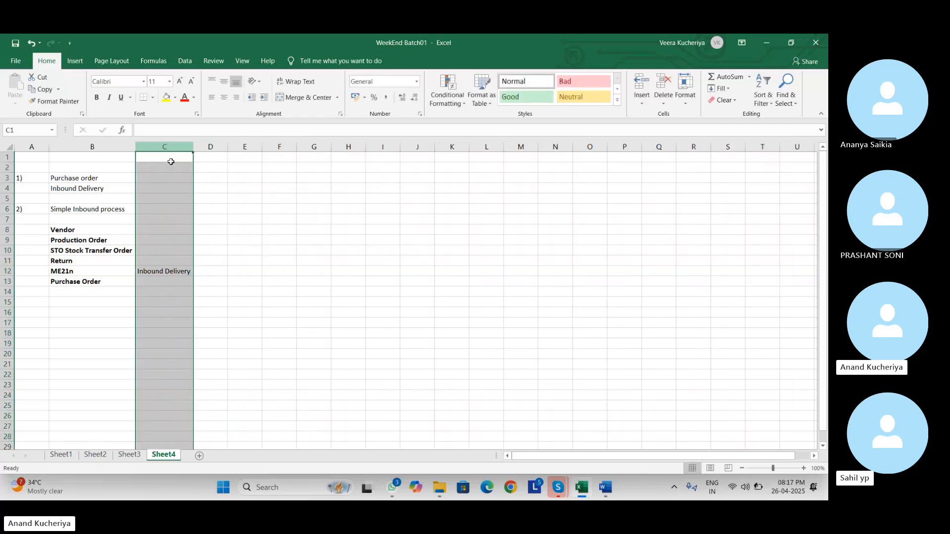
{"action": "left_click", "coordinate": [160, 282]}
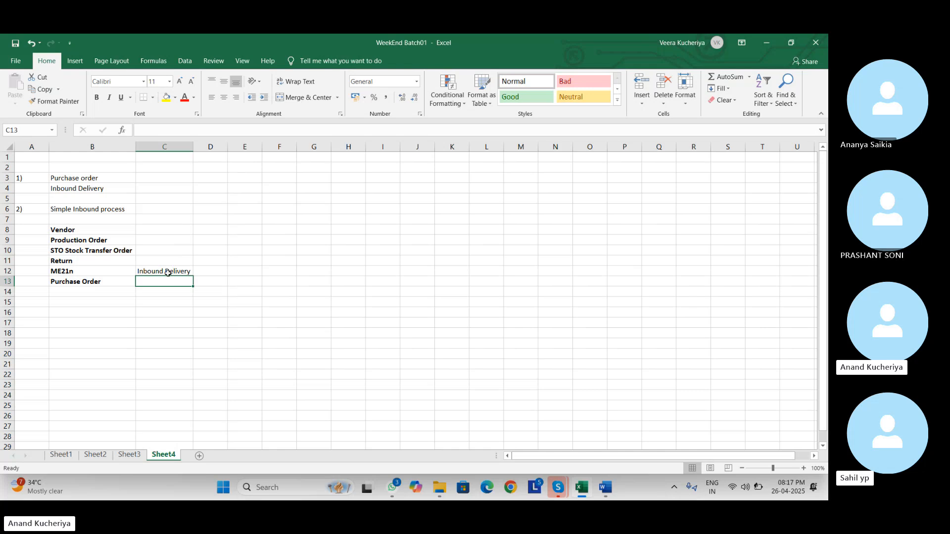
- Move 'Inbound Delivery' from C12 down to C13 by cut and paste
{"action": "left_click", "coordinate": [167, 272]}
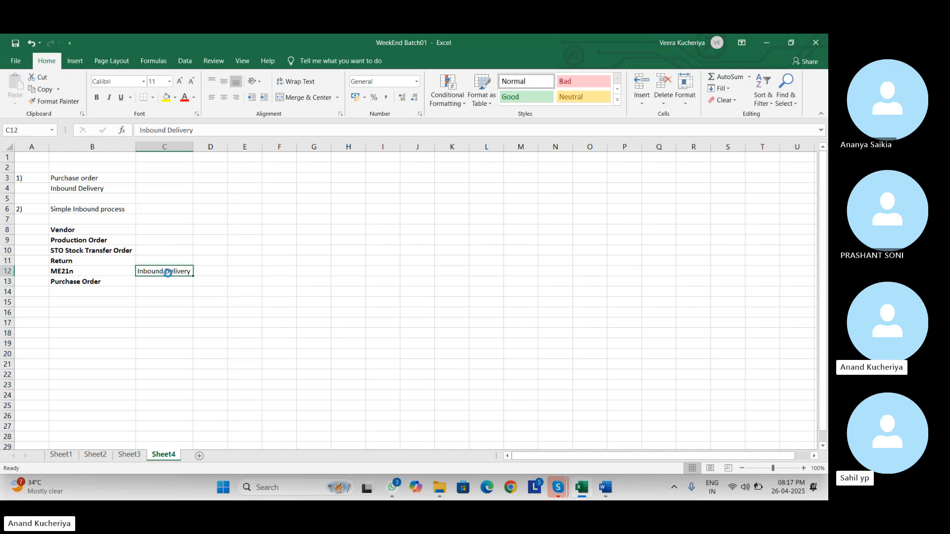
{"action": "key", "text": "ctrl+x"}
{"action": "key", "text": "Down"}
{"action": "key", "text": "ctrl+v"}
{"action": "key", "text": "Right"}
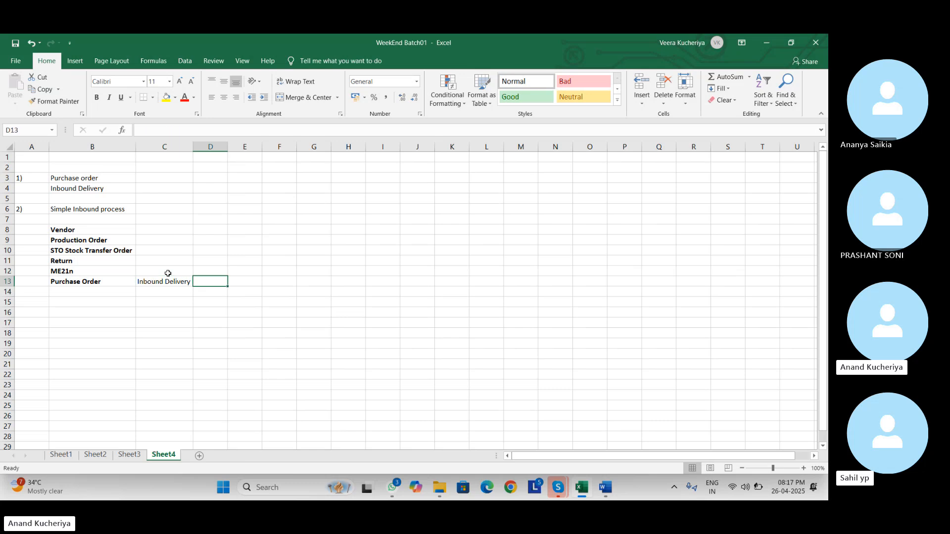
{"action": "key", "text": "Left"}
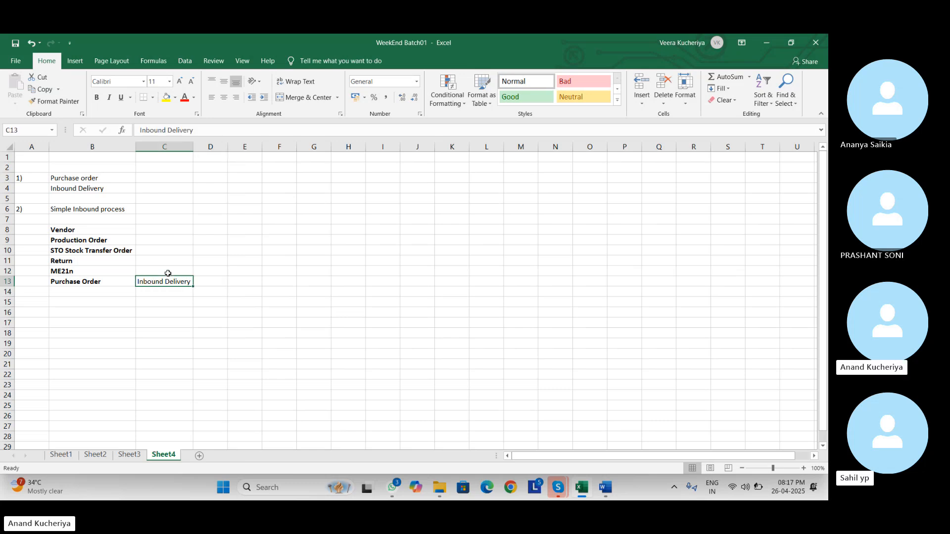
- Copy it into D13 and change the copy to 'Inbound Delivery EWM'
{"action": "key", "text": "ctrl+c"}
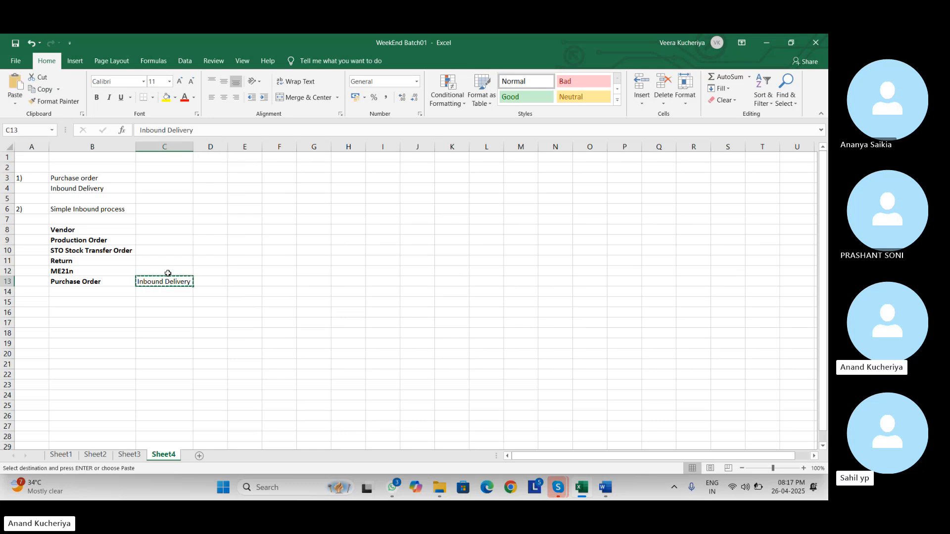
{"action": "key", "text": "Right"}
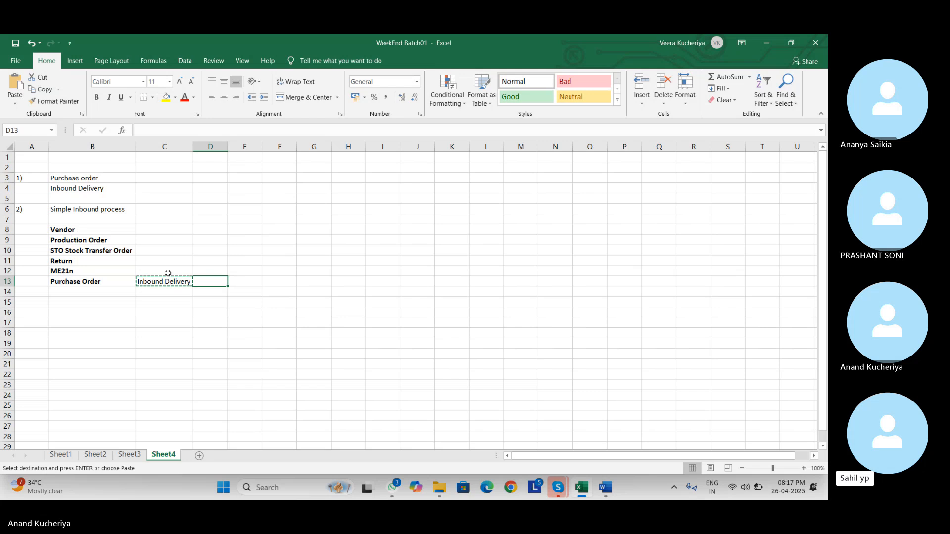
{"action": "key", "text": "ctrl+v"}
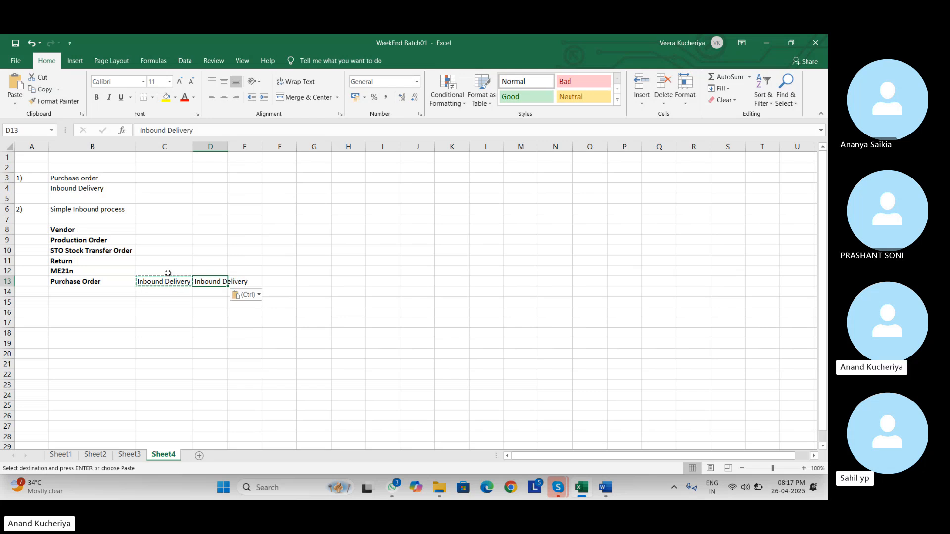
{"action": "key", "text": "Left"}
{"action": "key", "text": "Left"}
{"action": "left_click", "coordinate": [196, 282]}
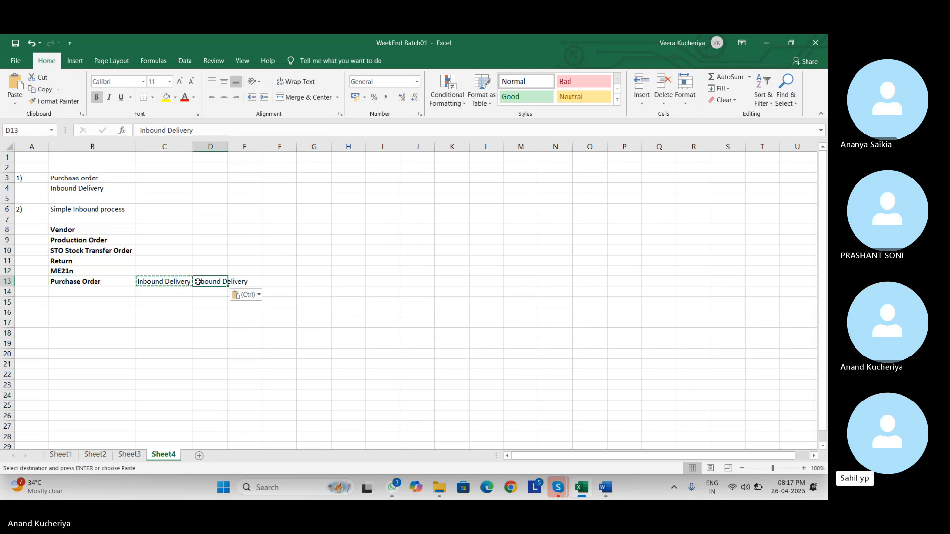
{"action": "left_click", "coordinate": [204, 129]}
{"action": "type", "text": "EWM"}
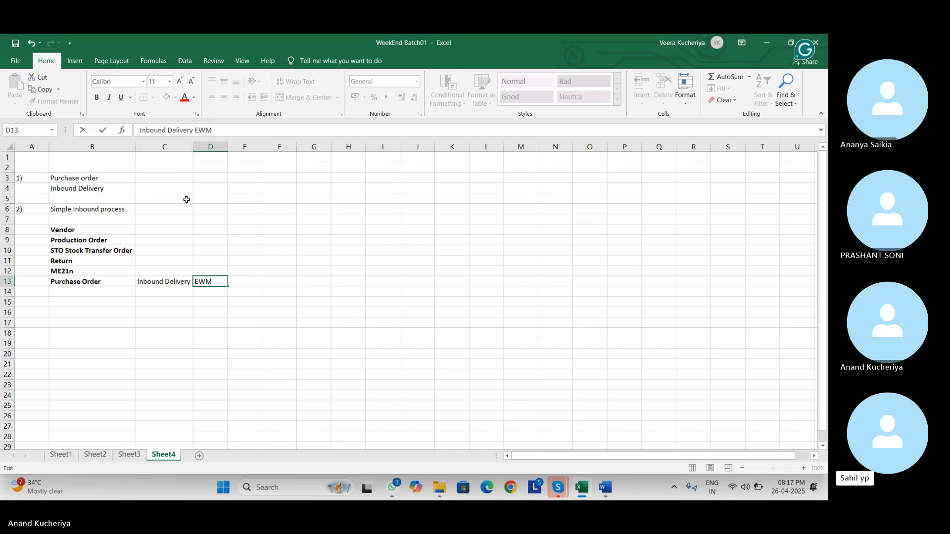
{"action": "key", "text": "ctrl+Return"}
- Enter 'VL31N' in C12 beside ME21n and autofit column D
{"action": "left_click", "coordinate": [152, 275]}
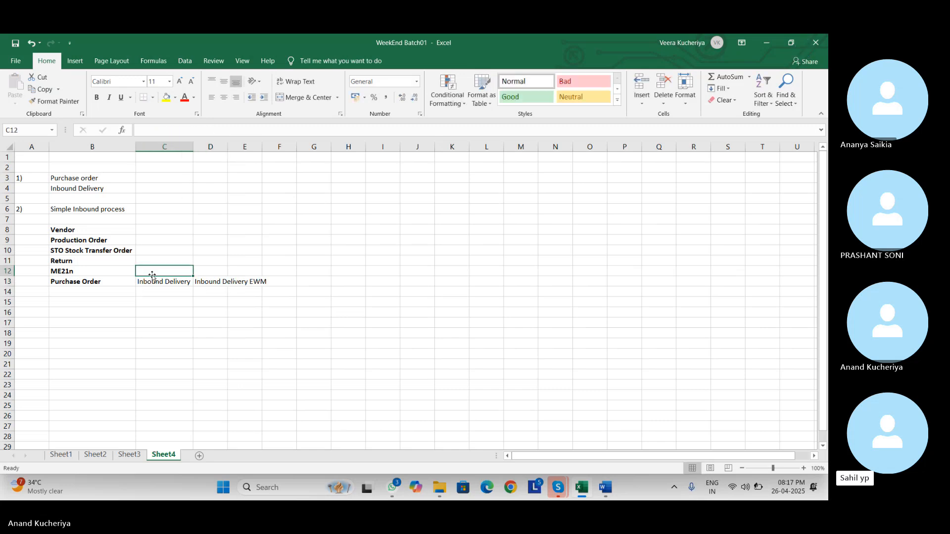
{"action": "type", "text": "VL31"}
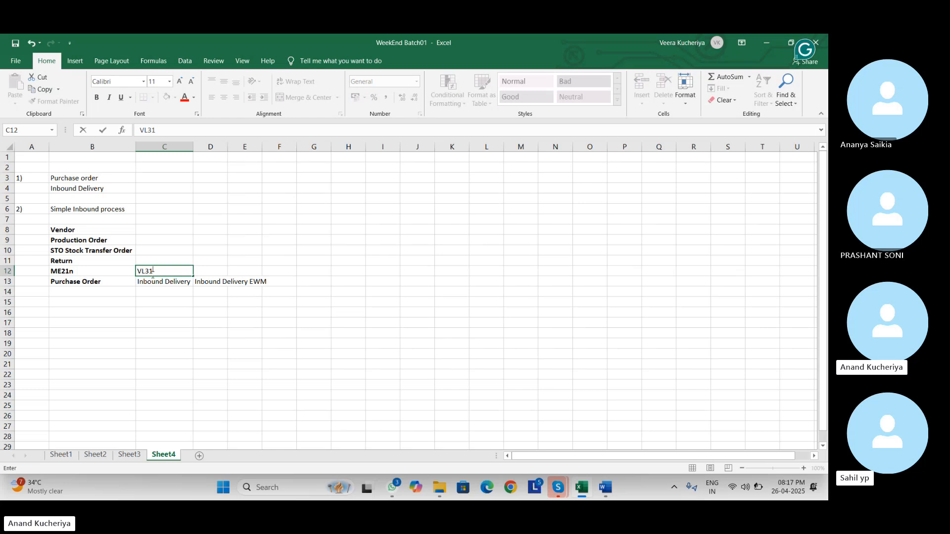
{"action": "type", "text": "N"}
{"action": "left_click", "coordinate": [181, 310]}
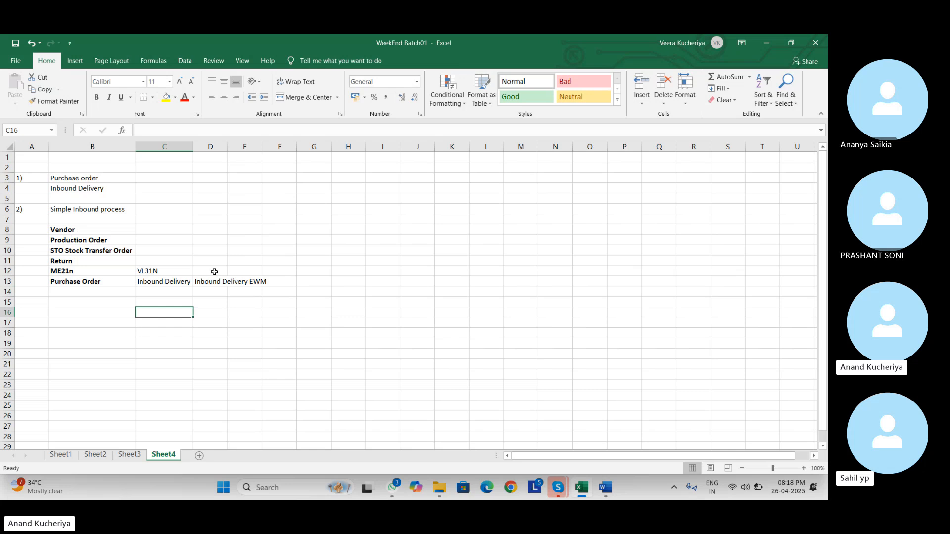
{"action": "double_click", "coordinate": [228, 147]}
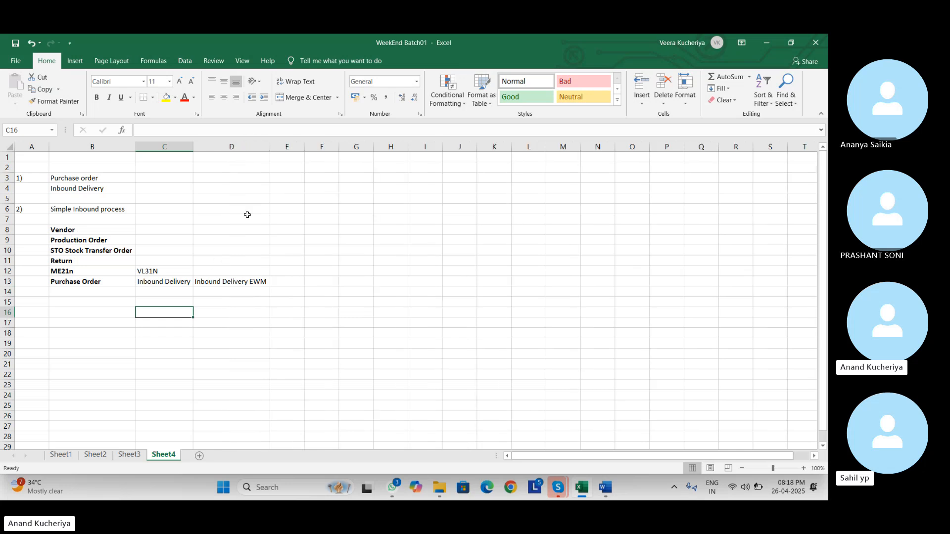
- Add 'Good Receipt' in E13 and 'Putaway' in F13, autofitting column E, then select B13:F13
{"action": "left_click", "coordinate": [296, 282]}
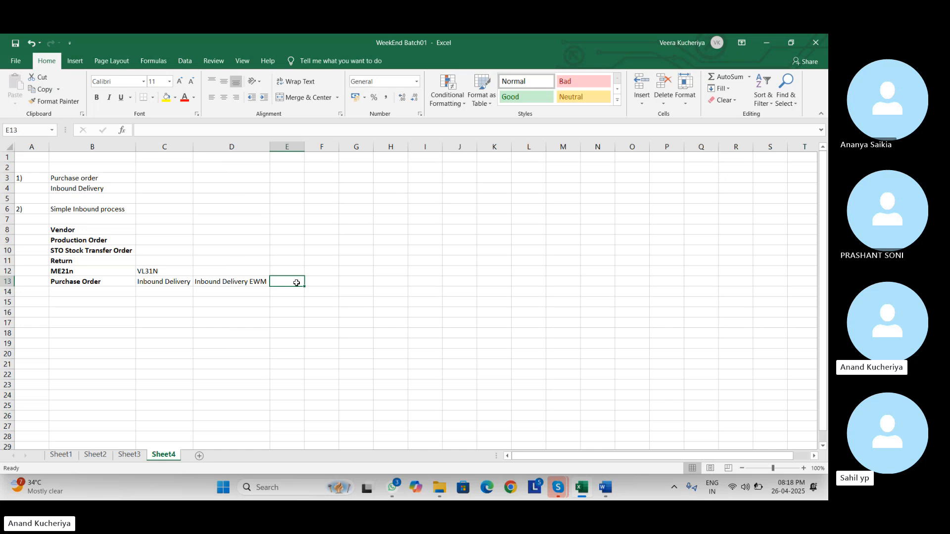
{"action": "type", "text": "Goo"}
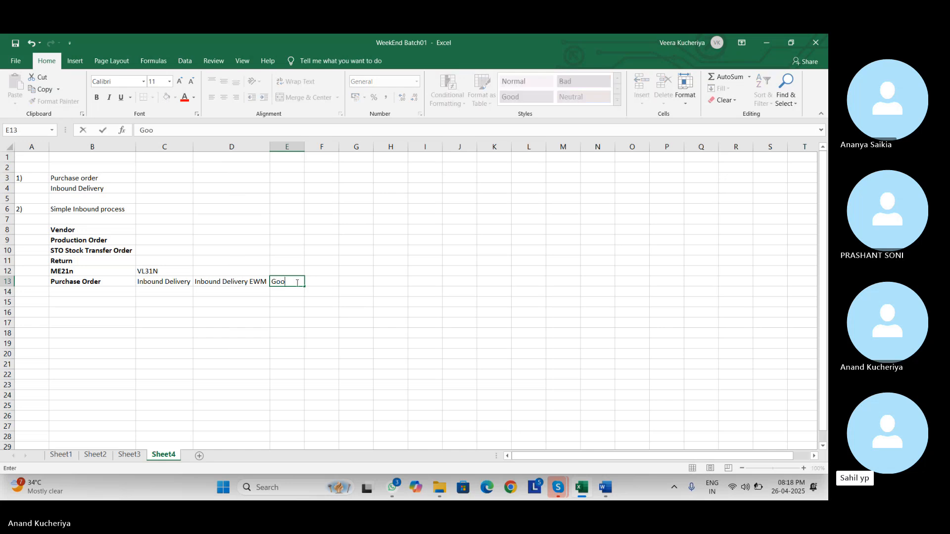
{"action": "type", "text": "d Receipt"}
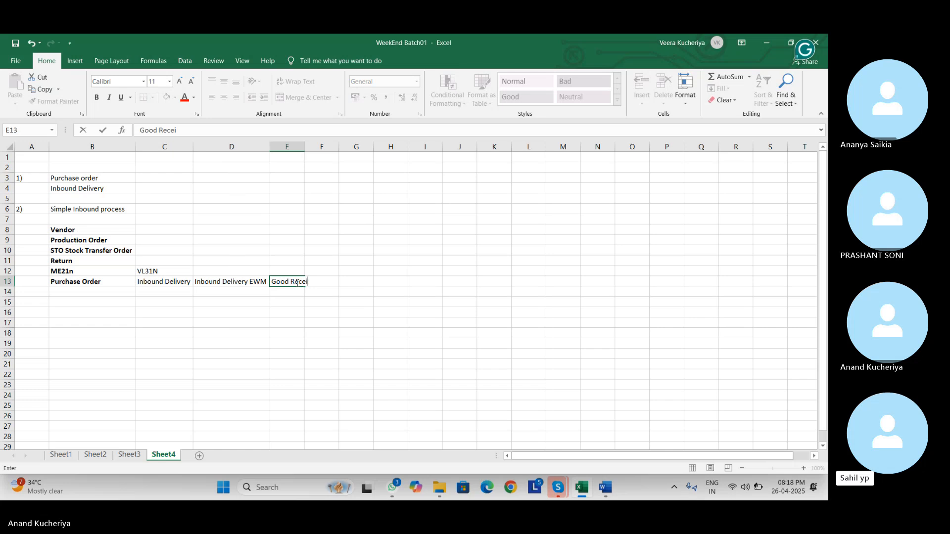
{"action": "key", "text": "Tab"}
{"action": "key", "text": "Tab"}
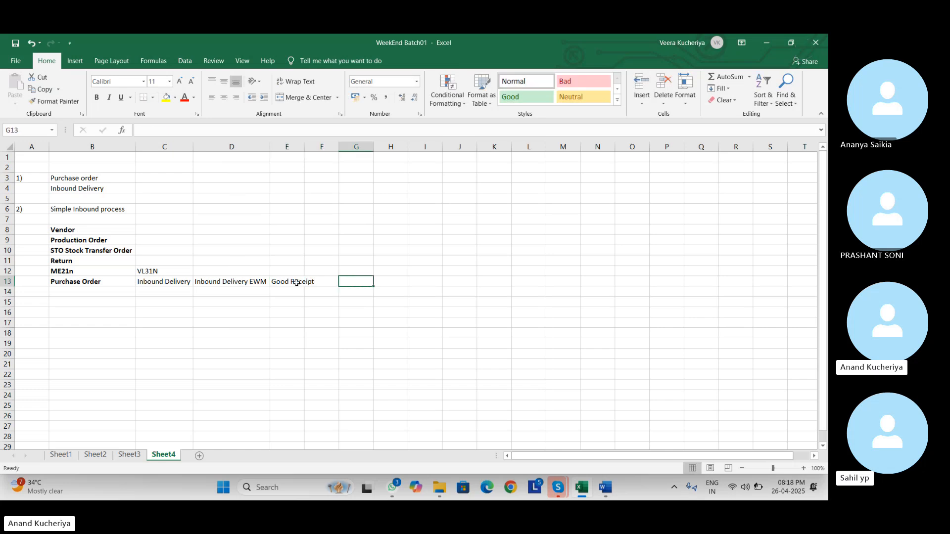
{"action": "double_click", "coordinate": [305, 148]}
{"action": "left_click", "coordinate": [345, 282]}
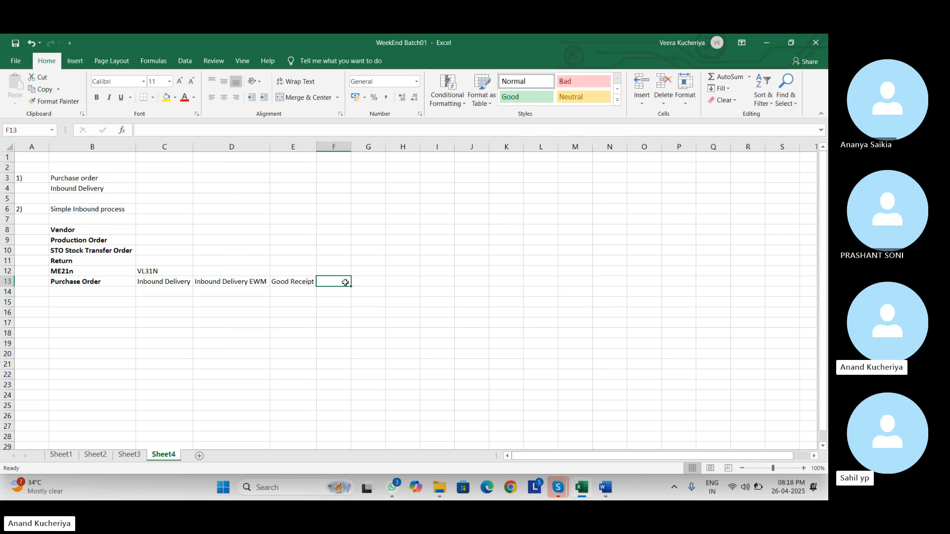
{"action": "type", "text": "Putaway"}
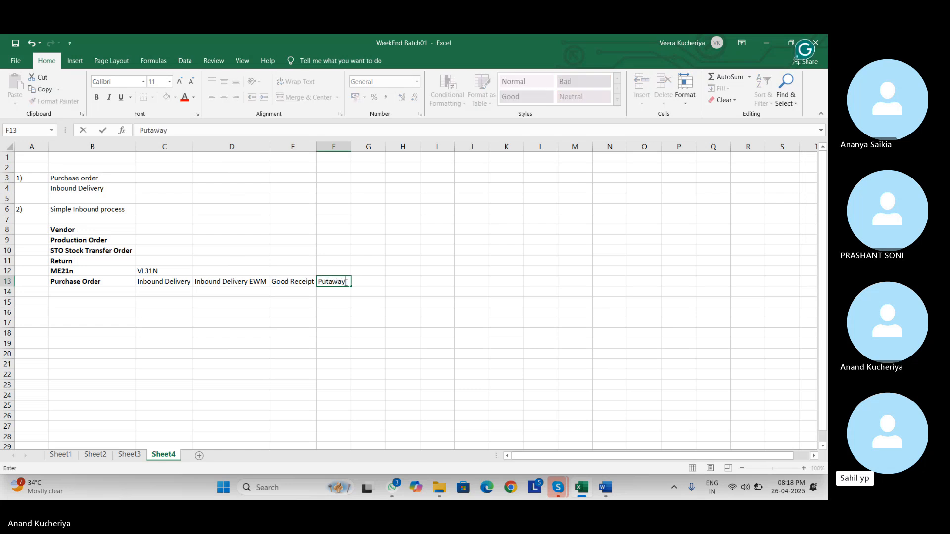
{"action": "left_click", "coordinate": [318, 303]}
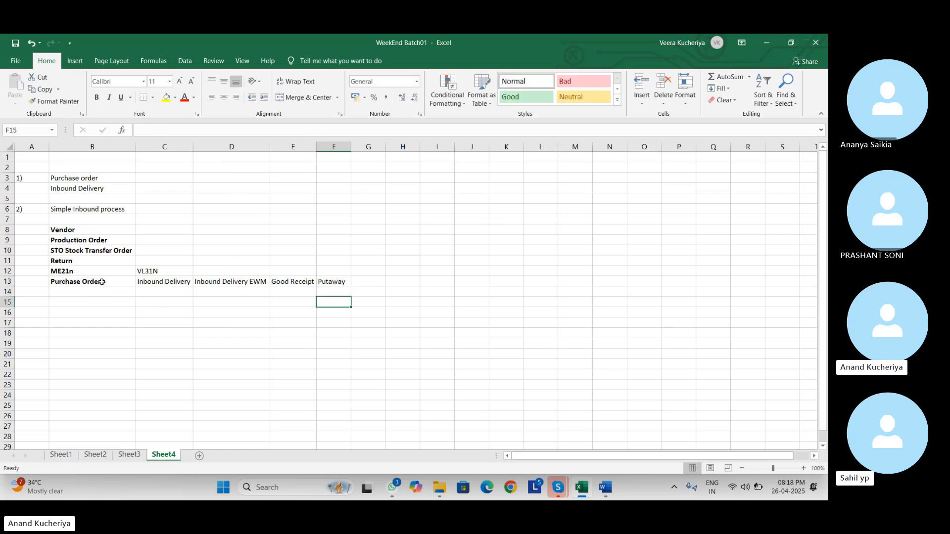
{"action": "left_click_drag", "start_coordinate": [102, 282], "coordinate": [334, 282]}
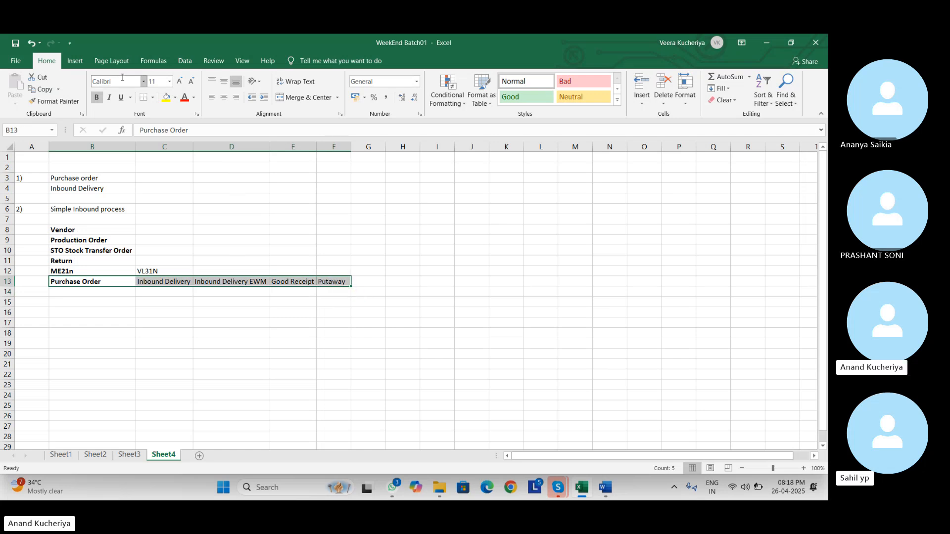
- Apply All Borders to B13:F13 and select rows 13 and 4 to review the result
{"action": "left_click", "coordinate": [153, 98]}
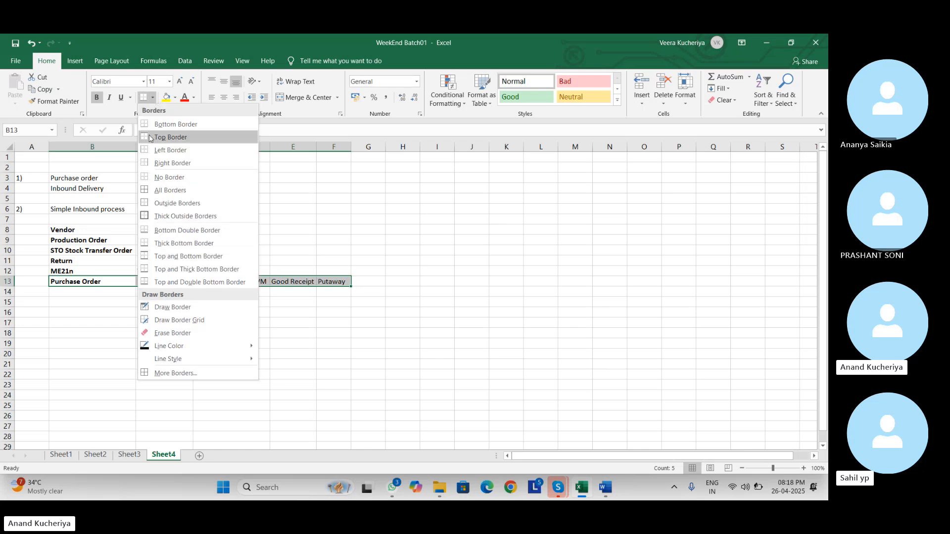
{"action": "left_click", "coordinate": [177, 191]}
{"action": "left_click", "coordinate": [248, 321]}
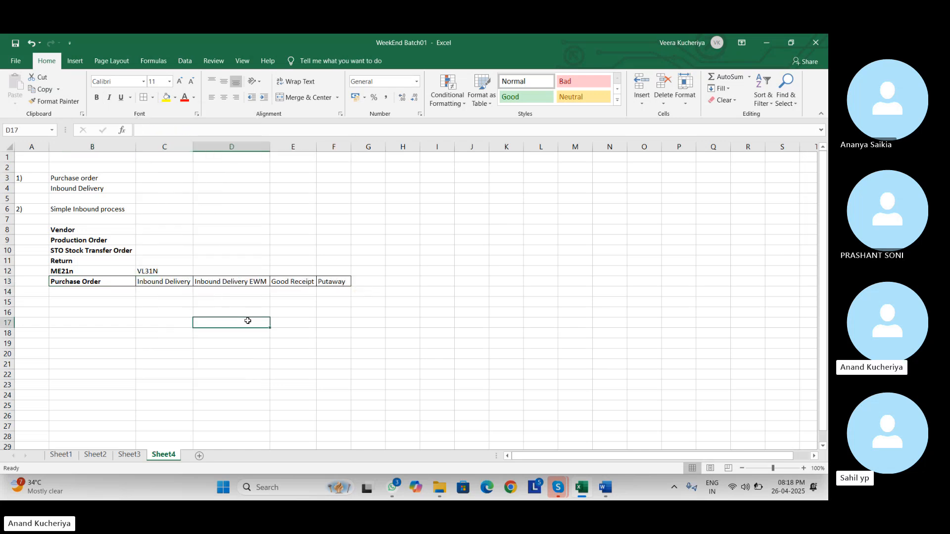
{"action": "left_click", "coordinate": [52, 292]}
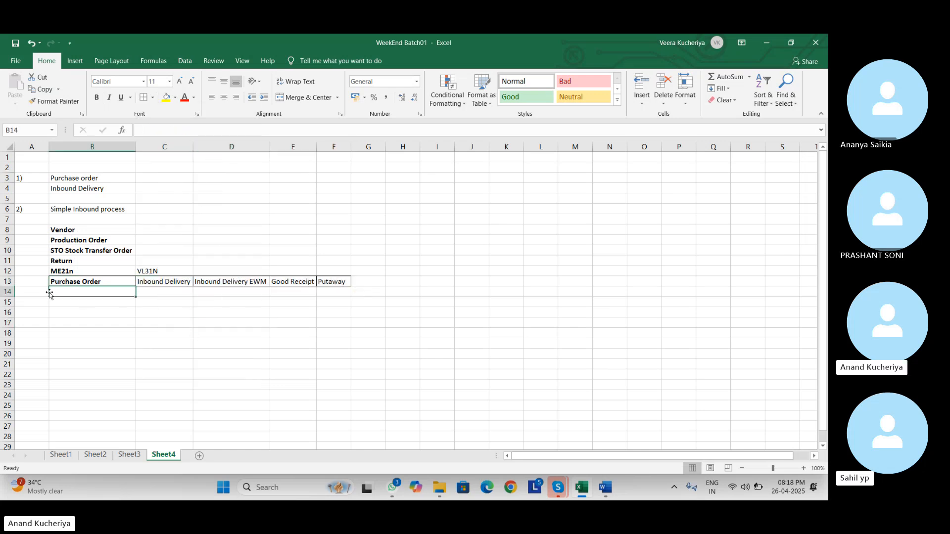
{"action": "left_click", "coordinate": [8, 281]}
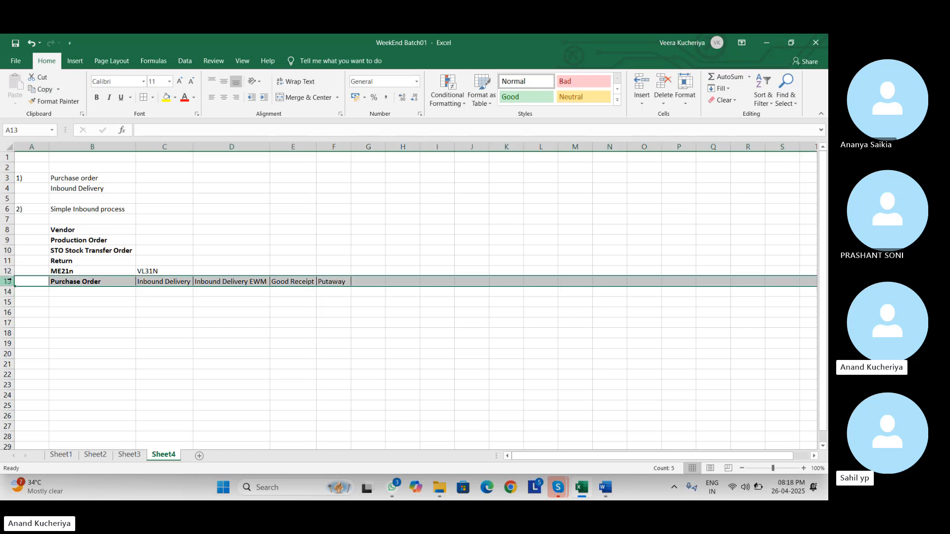
{"action": "left_click", "coordinate": [7, 188]}
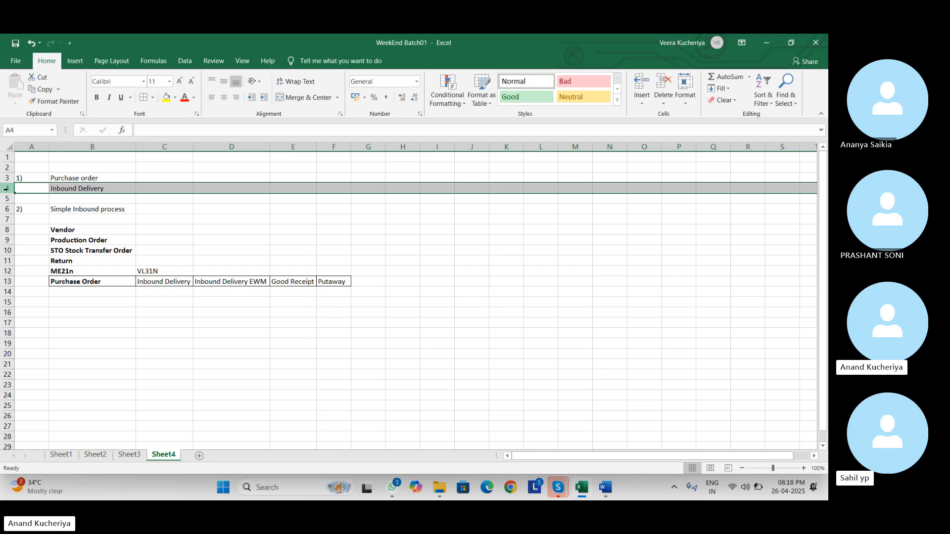
{"action": "key", "text": "super+r"}
{"action": "key", "text": "Return"}
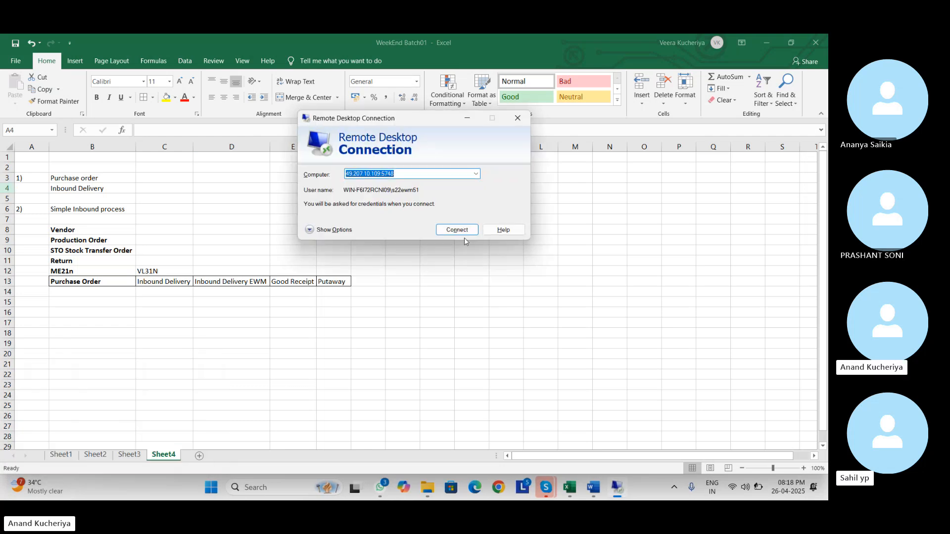
{"action": "left_click", "coordinate": [456, 230]}
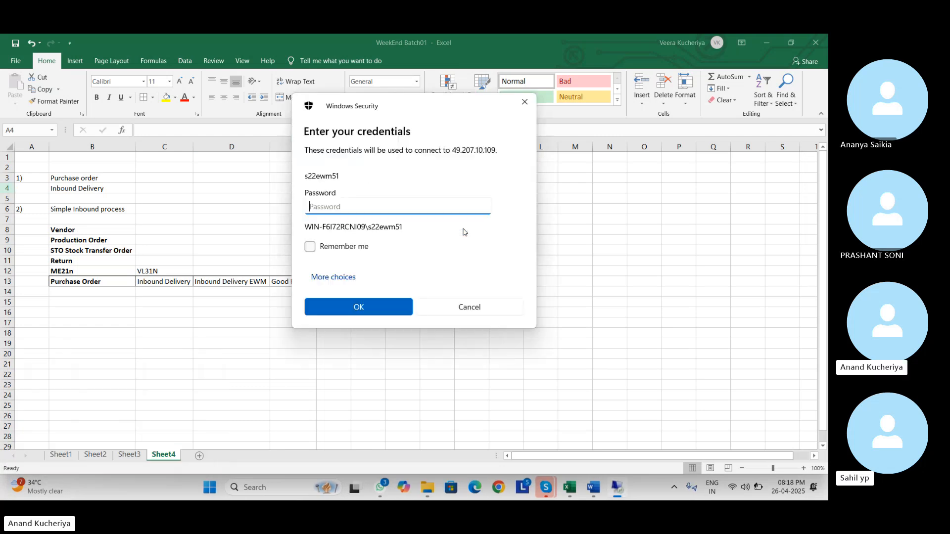
{"action": "type", "text": "******"}
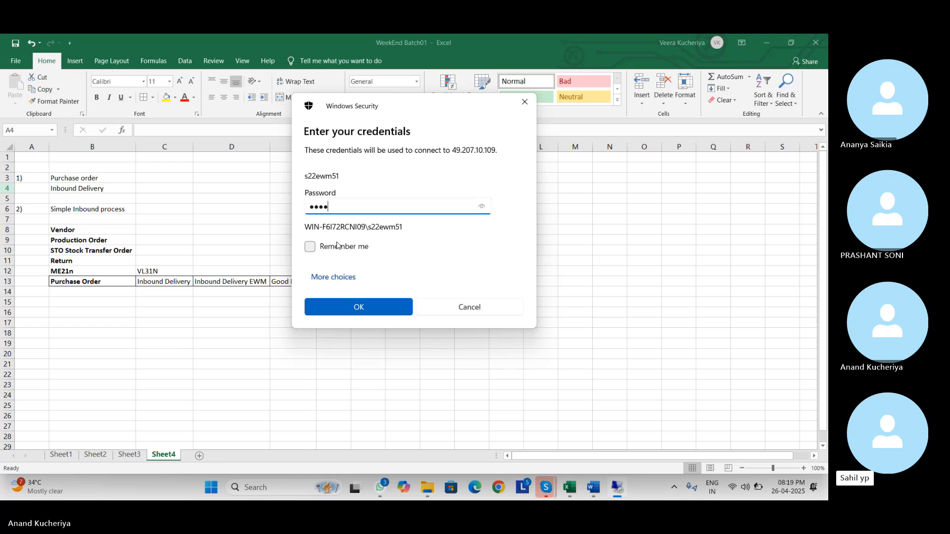
{"action": "key", "text": "Return"}
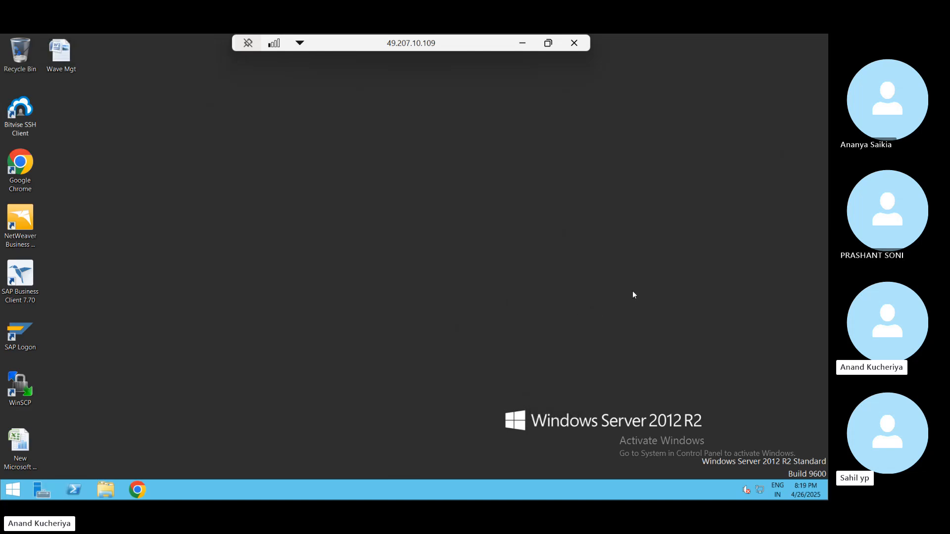
- Log on to SAP S/4 HANA 2022 client 100 with the training user name and password
{"action": "double_click", "coordinate": [22, 329]}
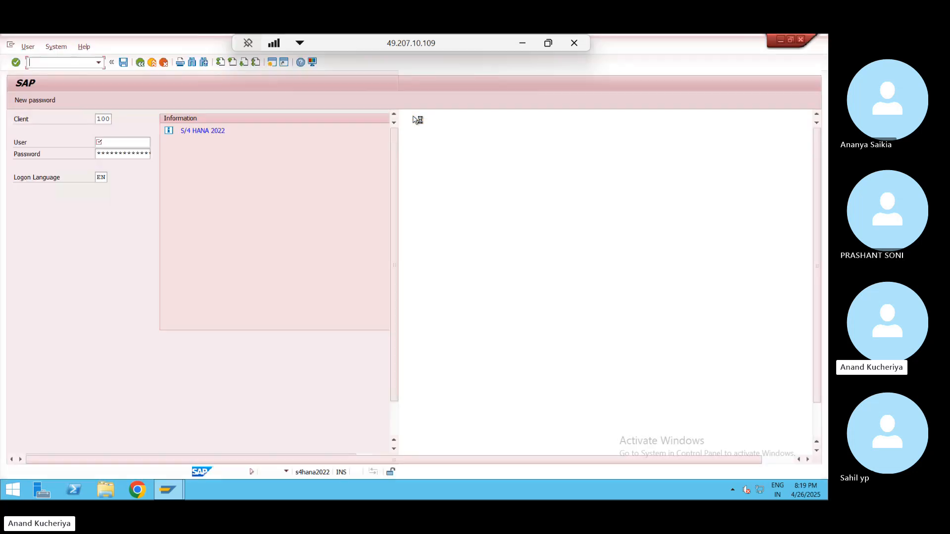
{"action": "type", "text": "s22ewm51"}
{"action": "key", "text": "Down"}
{"action": "key", "text": "Tab"}
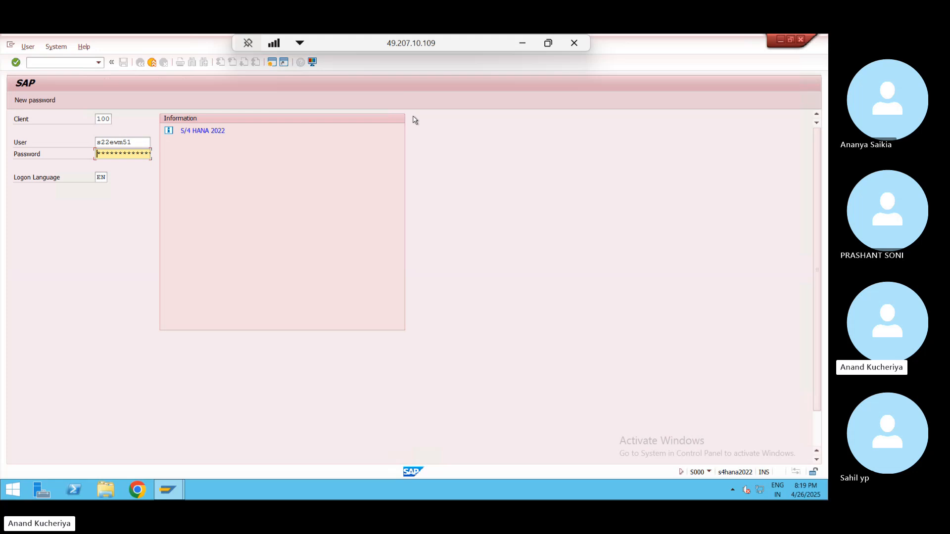
{"action": "type", "text": "******"}
{"action": "key", "text": "Return"}
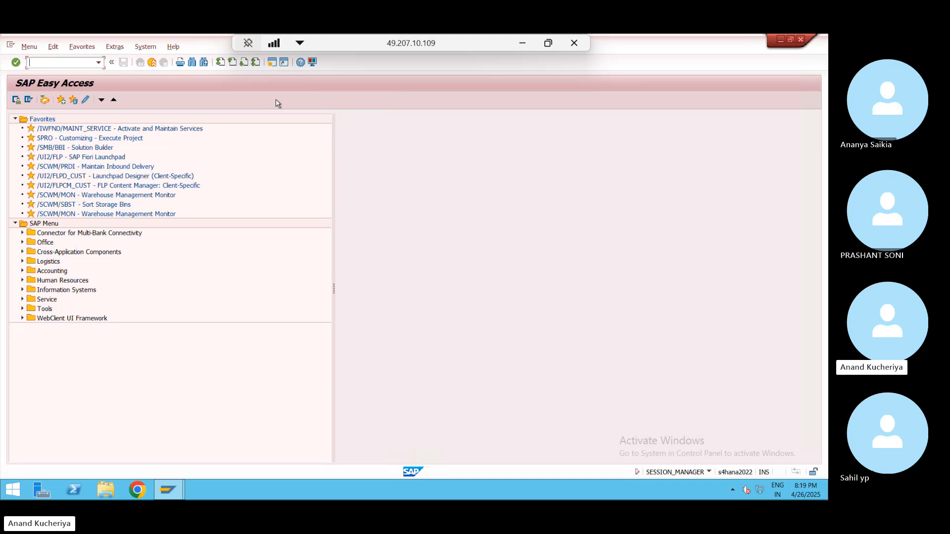
{"action": "key", "text": "alt+Tab"}
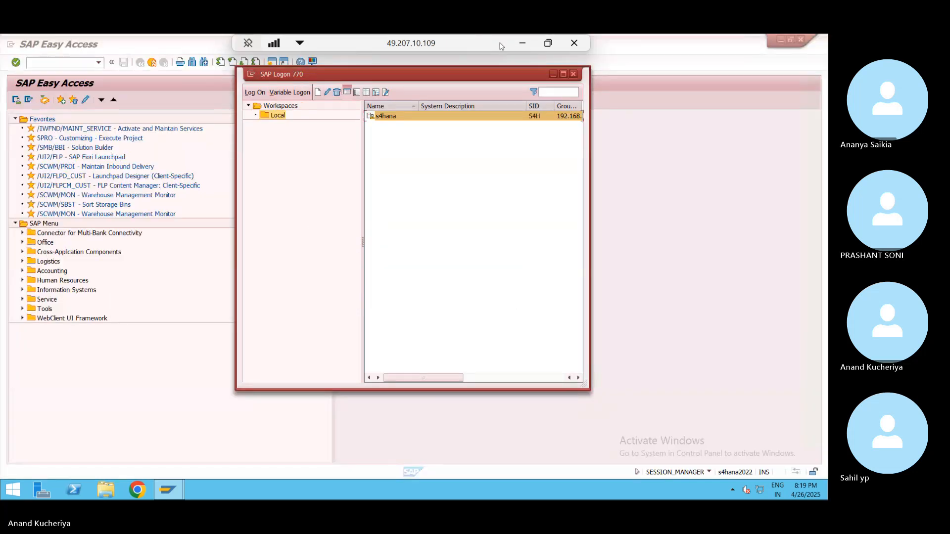
- Minimize the remote session to view Excel, then return and bring SAP Easy Access forward
{"action": "left_click", "coordinate": [522, 43]}
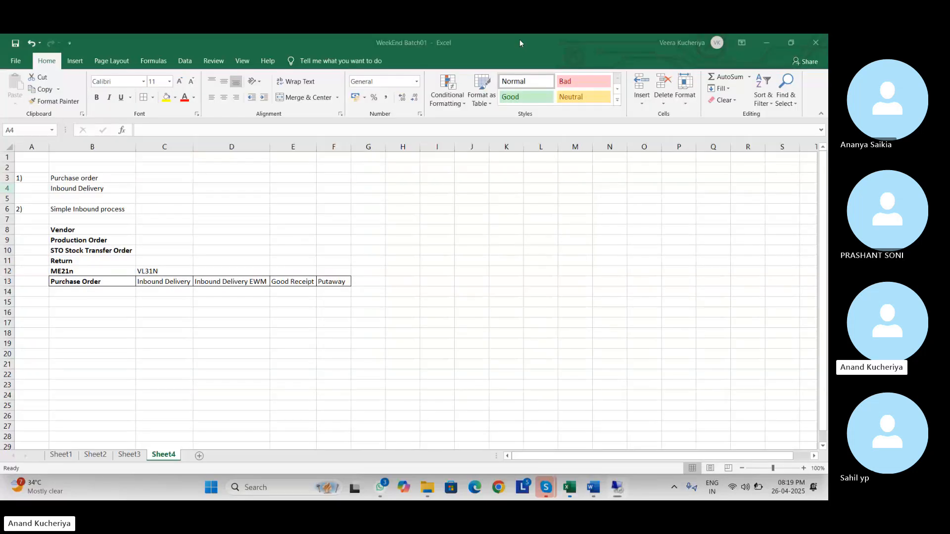
{"action": "key", "text": "alt+Tab"}
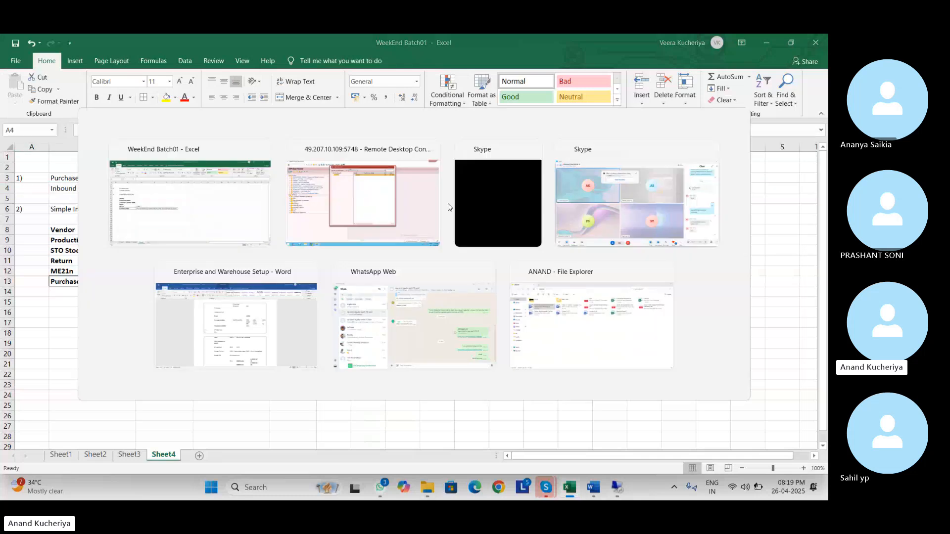
{"action": "left_click", "coordinate": [60, 63]}
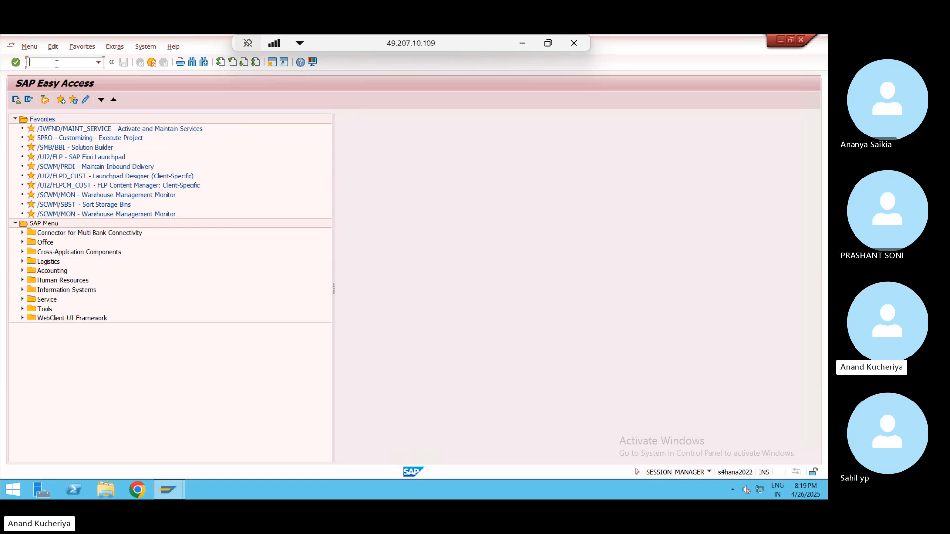
{"action": "type", "text": "/"}
{"action": "key", "text": "BackSpace"}
- Run the Warehouse Management Monitor for warehouse WP01 with monitor SAP
{"action": "double_click", "coordinate": [80, 196]}
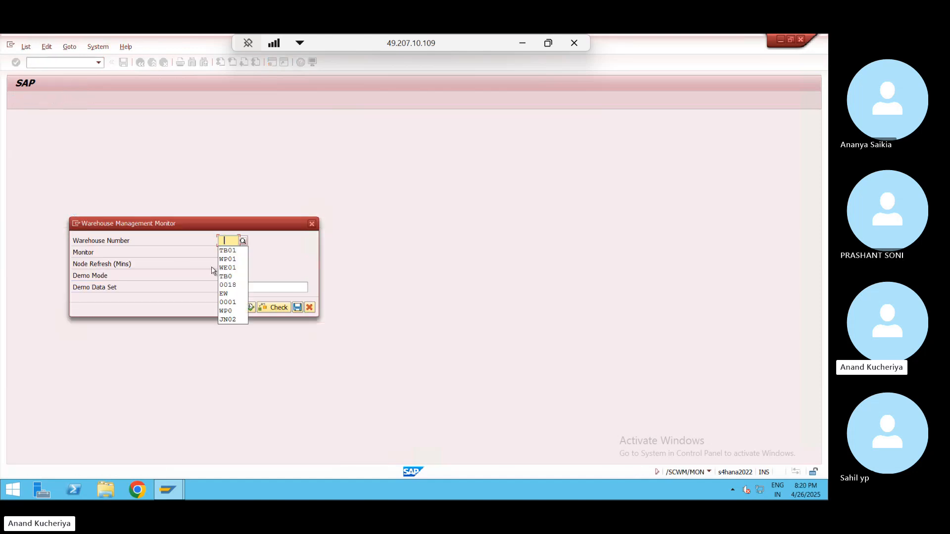
{"action": "key", "text": "Down"}
{"action": "key", "text": "Down"}
{"action": "key", "text": "Return"}
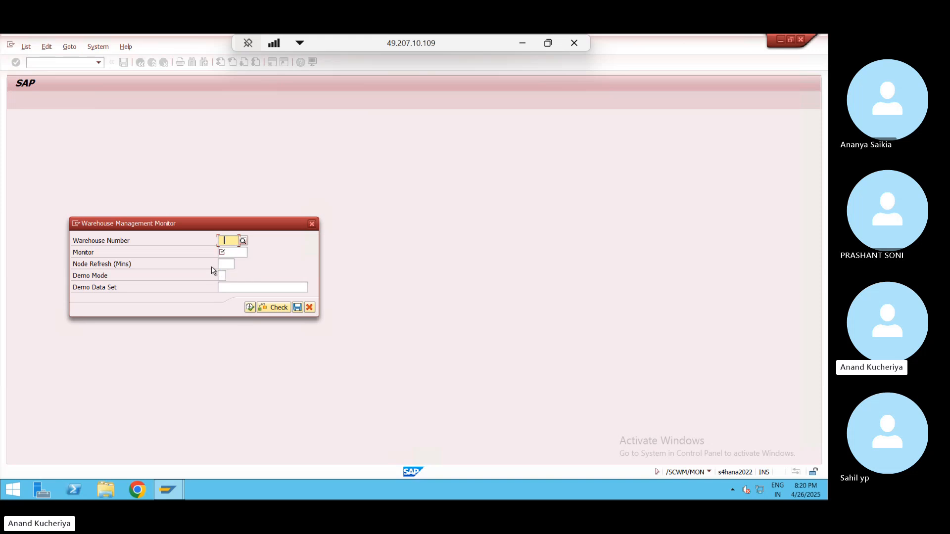
{"action": "left_click", "coordinate": [245, 251]}
{"action": "key", "text": "Down"}
{"action": "key", "text": "Return"}
{"action": "left_click", "coordinate": [249, 308]}
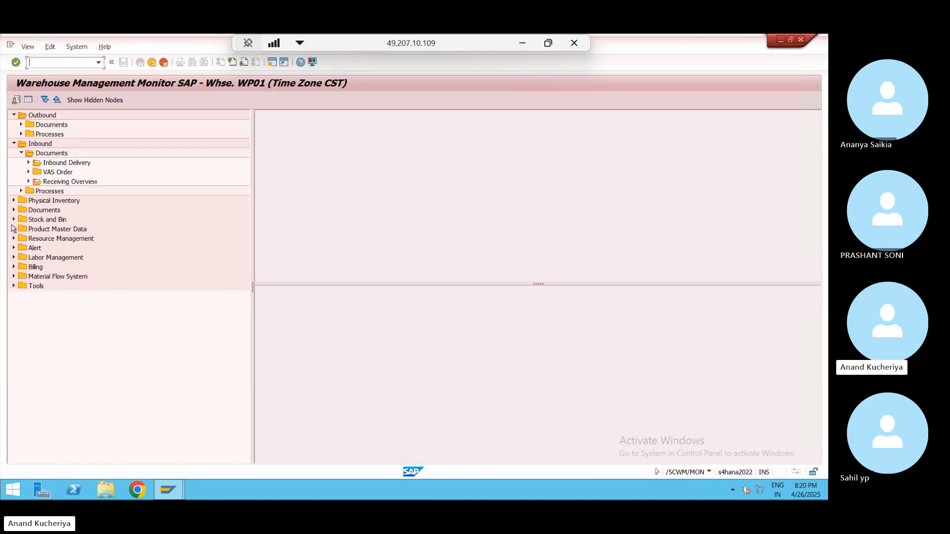
- List the storage bins under Stock and Bin, then open a new SAP session
{"action": "left_click", "coordinate": [13, 220]}
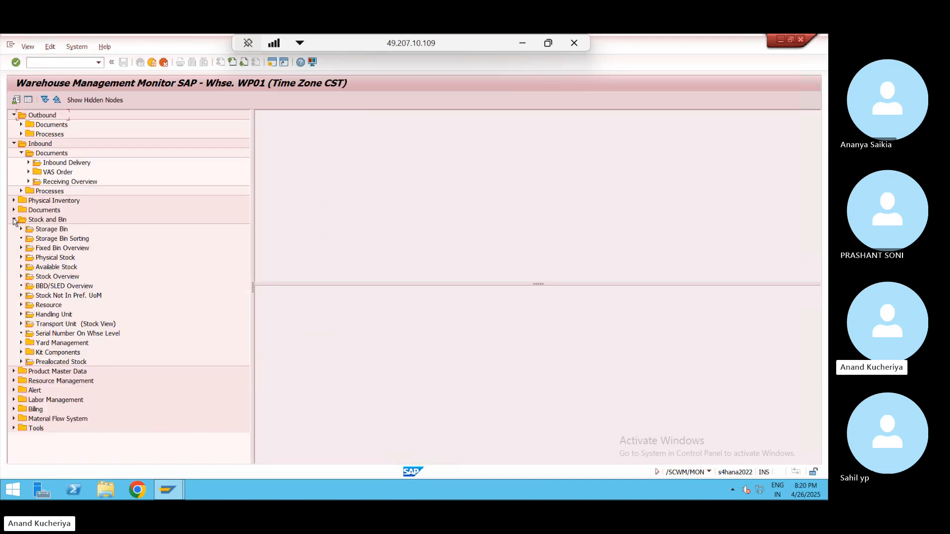
{"action": "left_click", "coordinate": [54, 230]}
{"action": "double_click", "coordinate": [54, 230]}
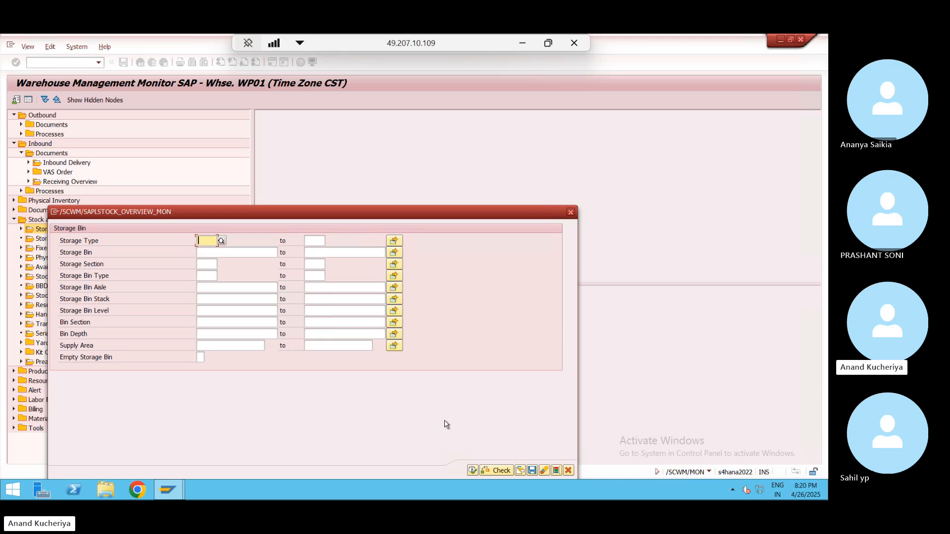
{"action": "left_click", "coordinate": [472, 470]}
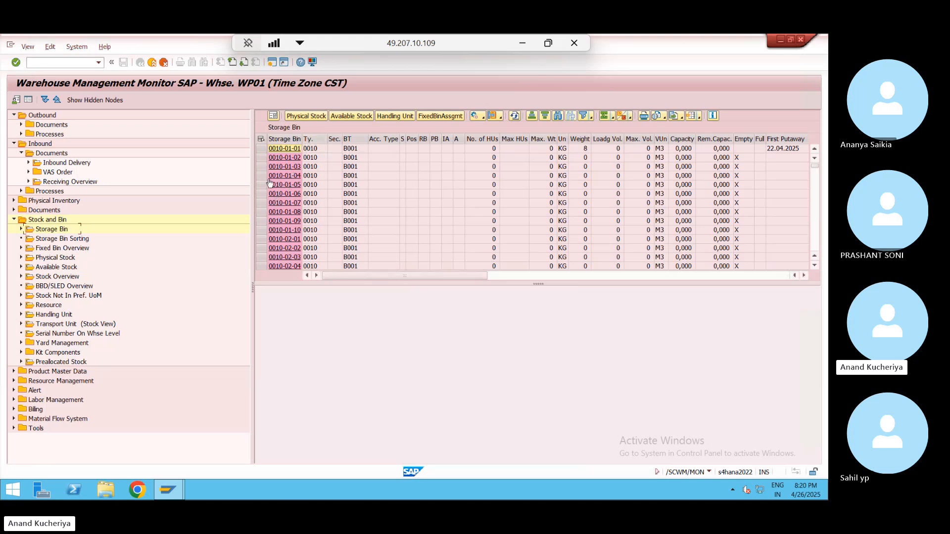
{"action": "left_click", "coordinate": [271, 62]}
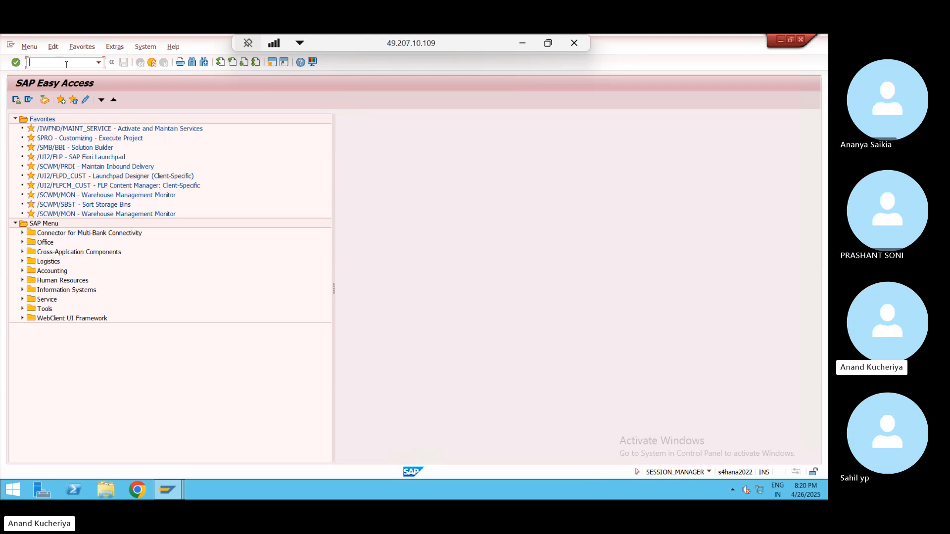
- Start SPRO and expand the SAP Reference IMG down to Extended Warehouse Management
{"action": "type", "text": "spro"}
{"action": "key", "text": "Return"}
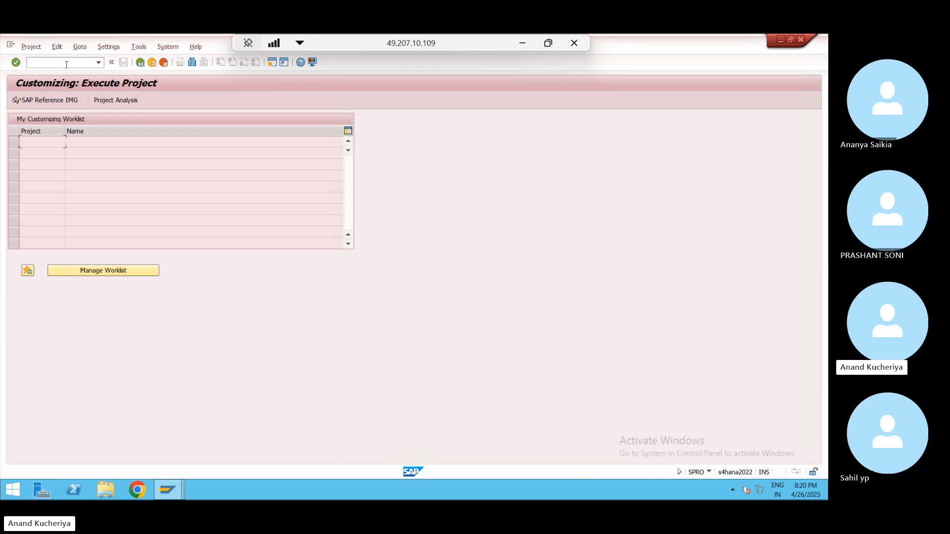
{"action": "left_click", "coordinate": [39, 100]}
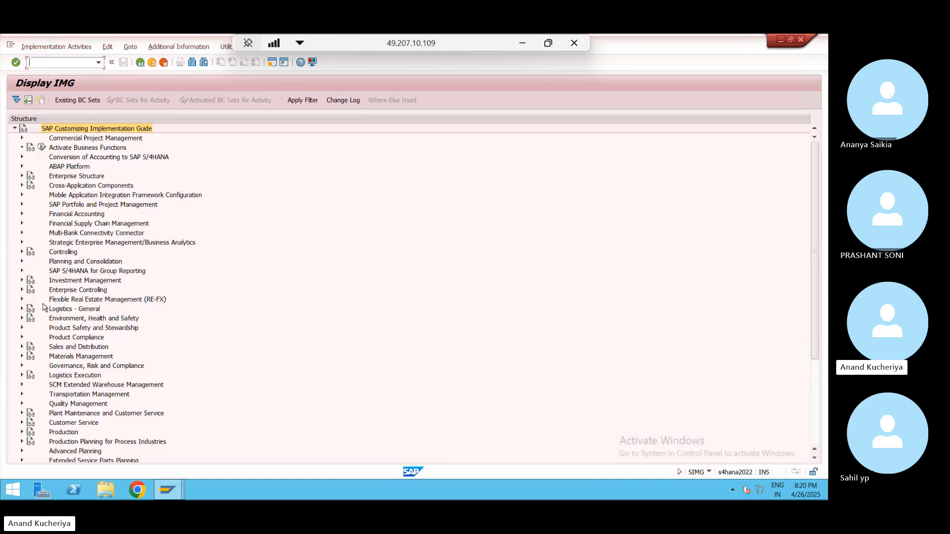
{"action": "left_click_drag", "start_coordinate": [814, 225], "coordinate": [804, 346]}
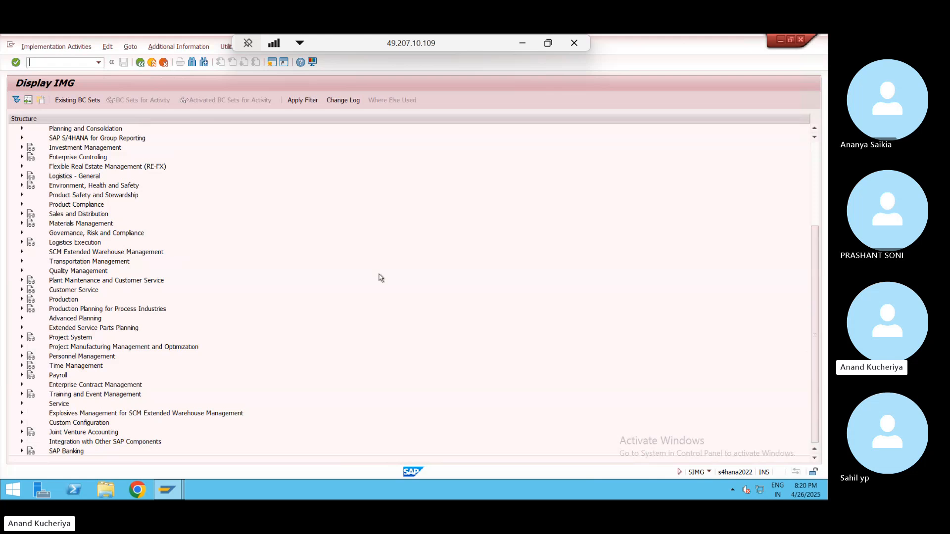
{"action": "left_click", "coordinate": [21, 252]}
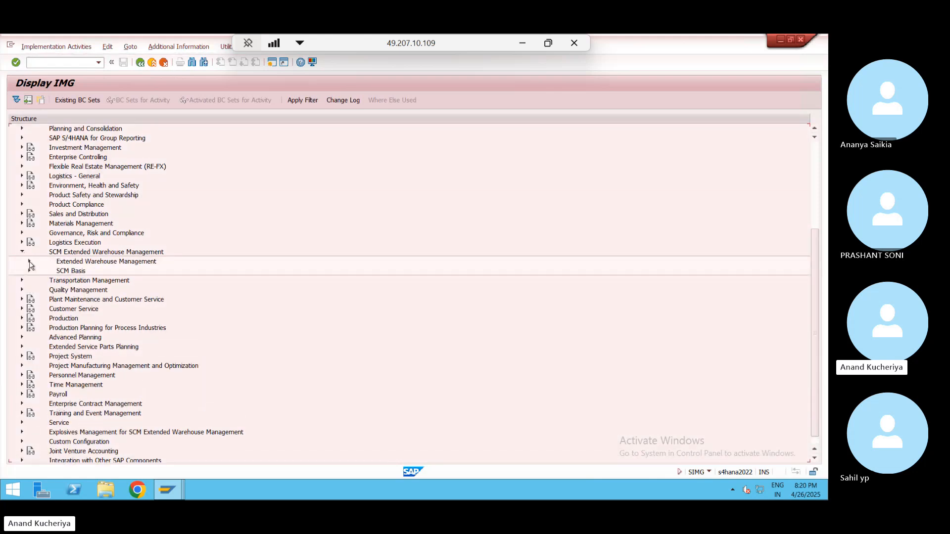
{"action": "left_click", "coordinate": [30, 261]}
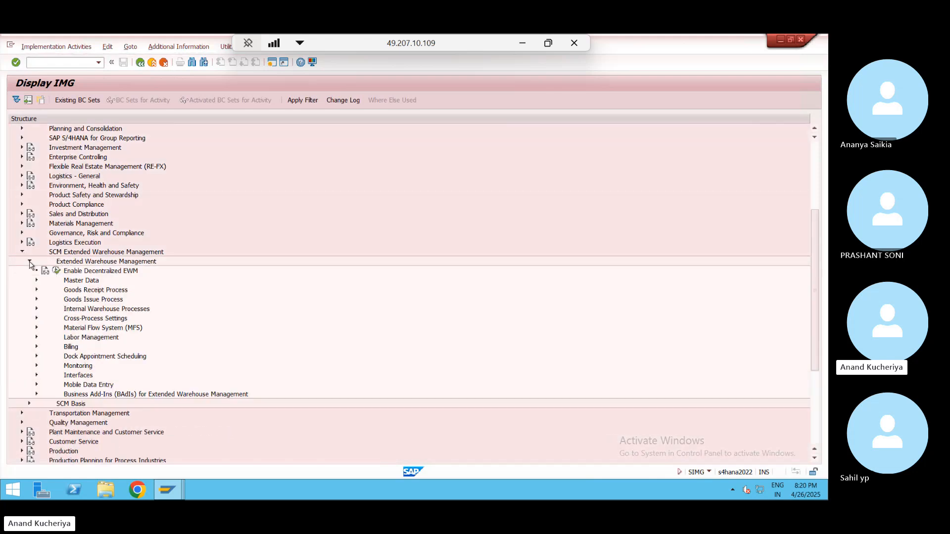
- Under Interfaces > ERP Integration > Goods Movements, run Map Storage Locations from ERP System to EWM
{"action": "left_click", "coordinate": [37, 375]}
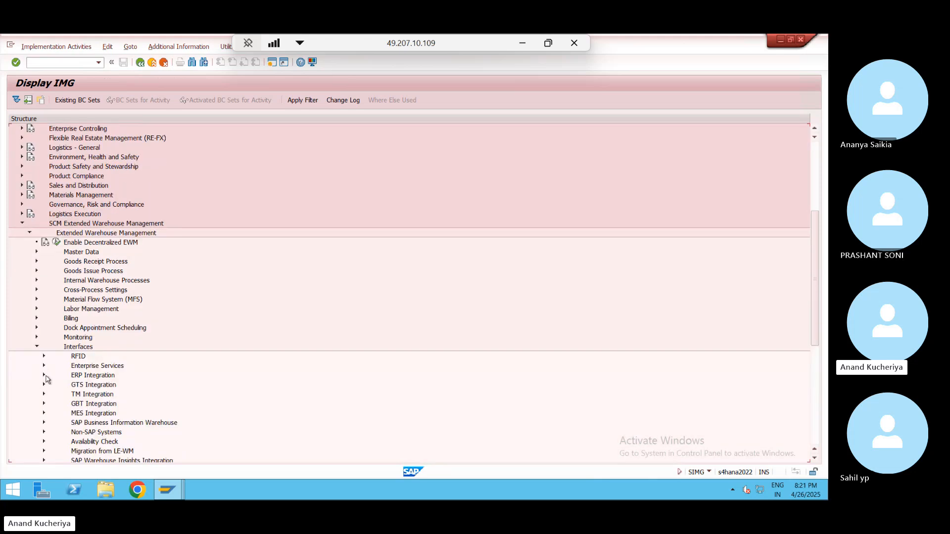
{"action": "left_click", "coordinate": [44, 377]}
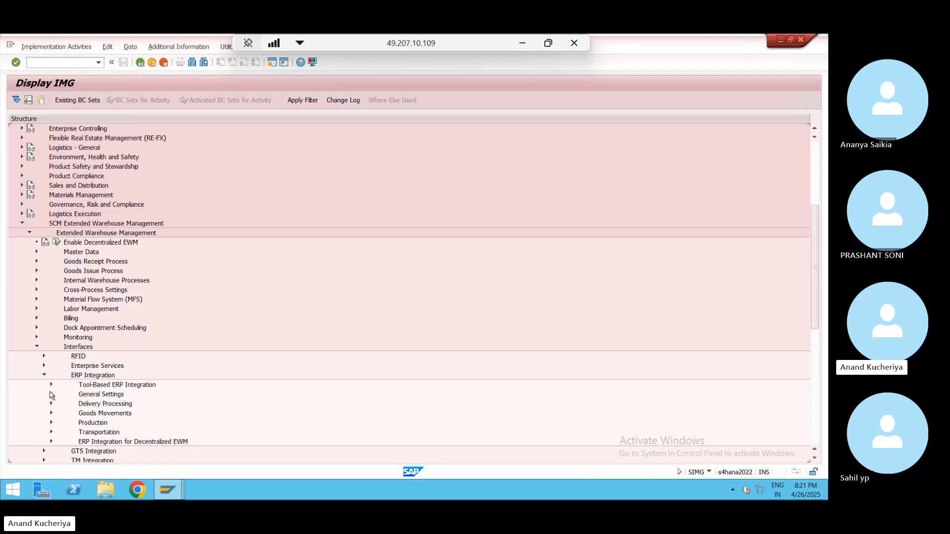
{"action": "left_click", "coordinate": [51, 394]}
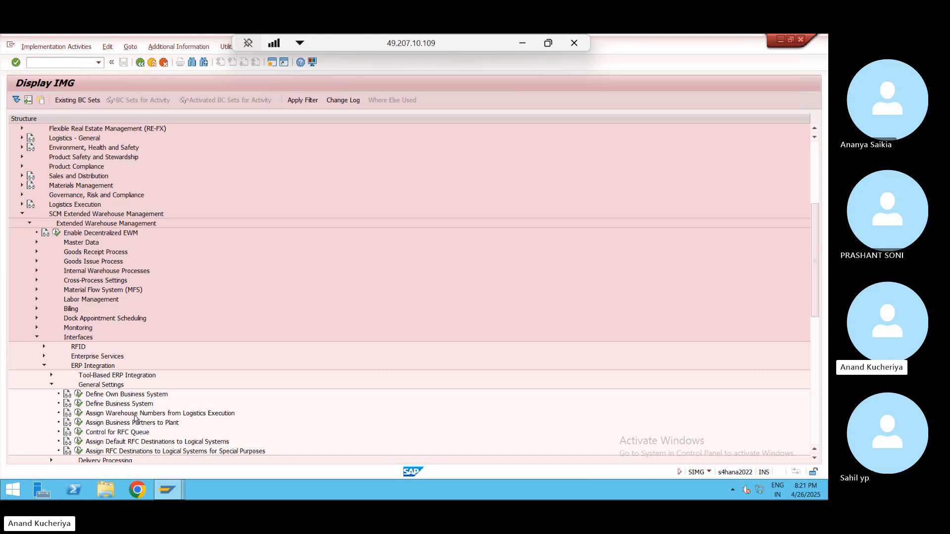
{"action": "left_click", "coordinate": [51, 385]}
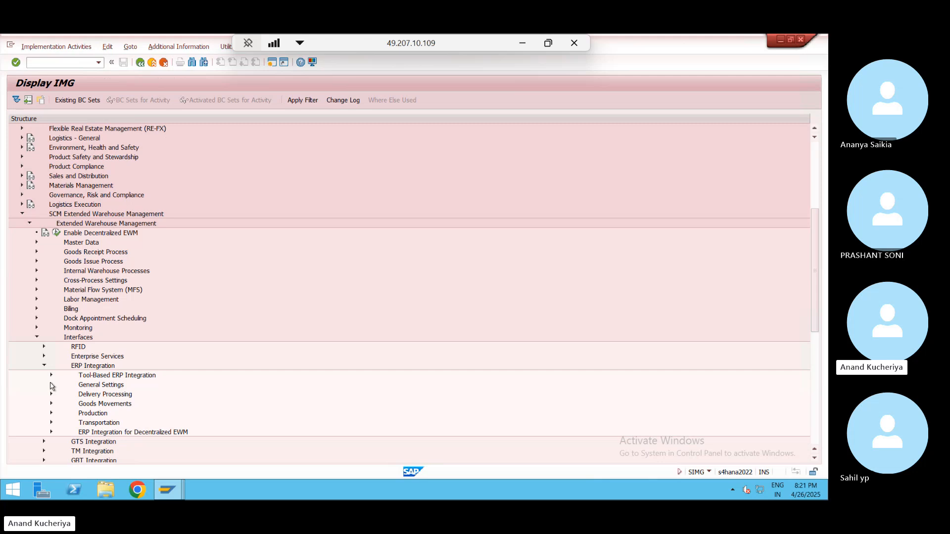
{"action": "left_click", "coordinate": [52, 395]}
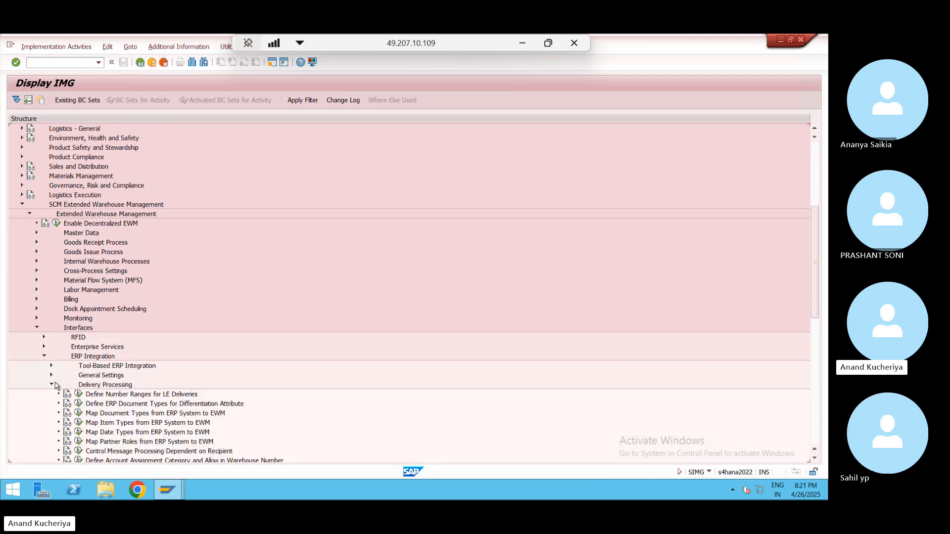
{"action": "left_click", "coordinate": [51, 385]}
{"action": "left_click", "coordinate": [52, 394]}
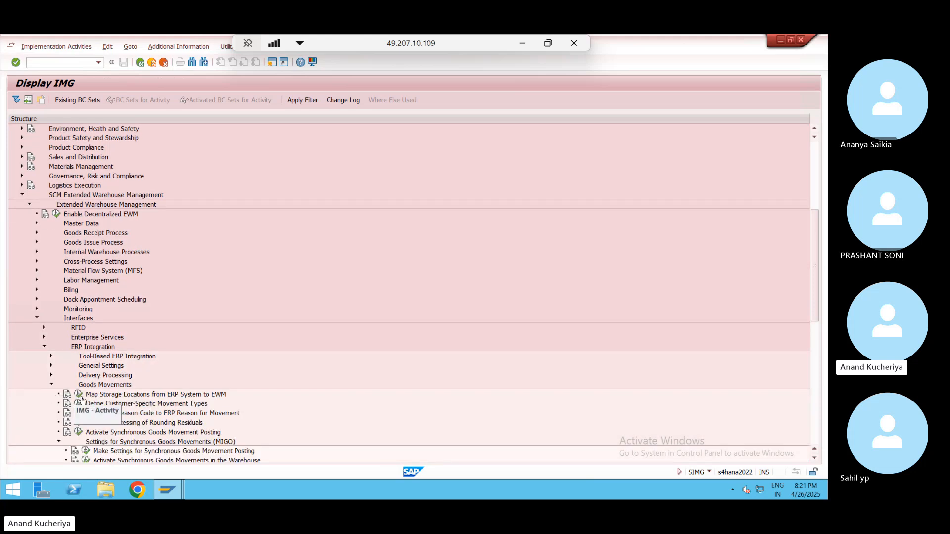
{"action": "left_click", "coordinate": [78, 395]}
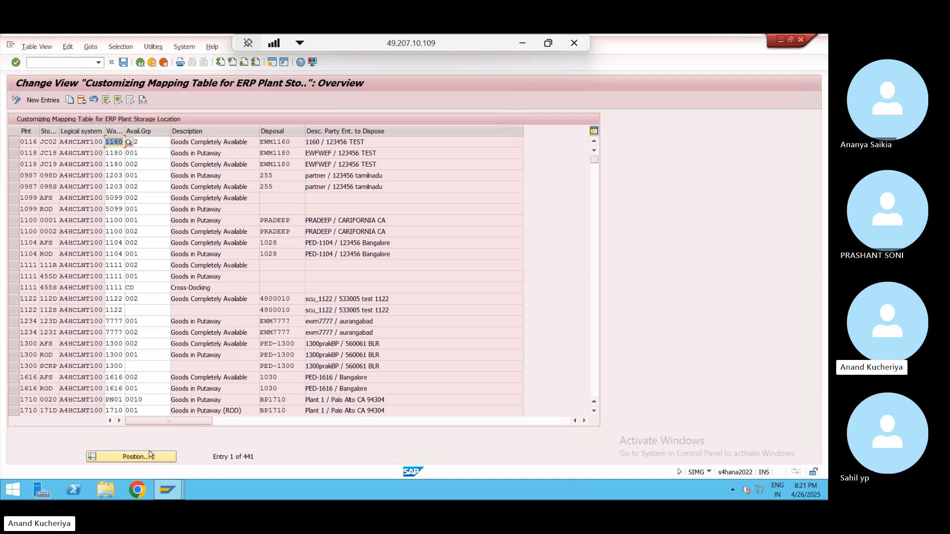
- Page down the Customizing Mapping Table to reach the WE01 plant rows
{"action": "left_click", "coordinate": [149, 456]}
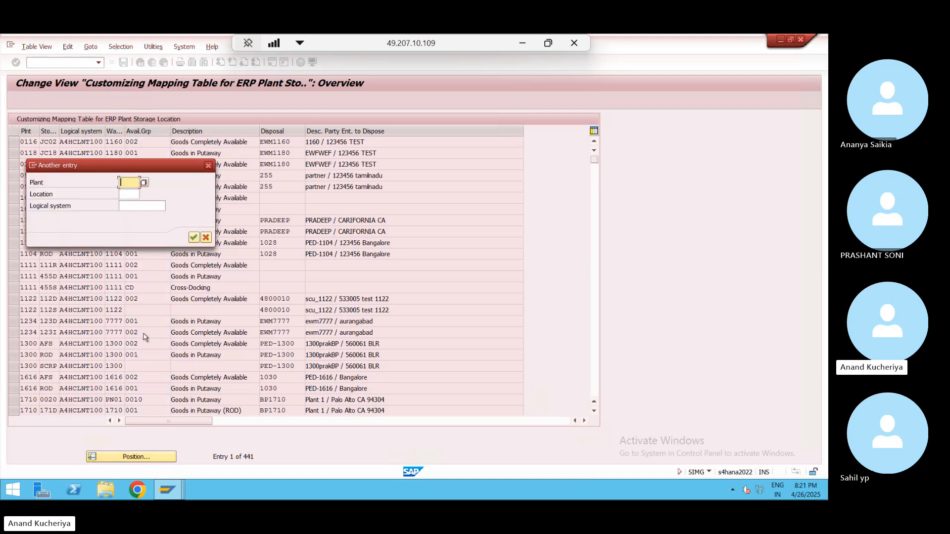
{"action": "left_click", "coordinate": [209, 165]}
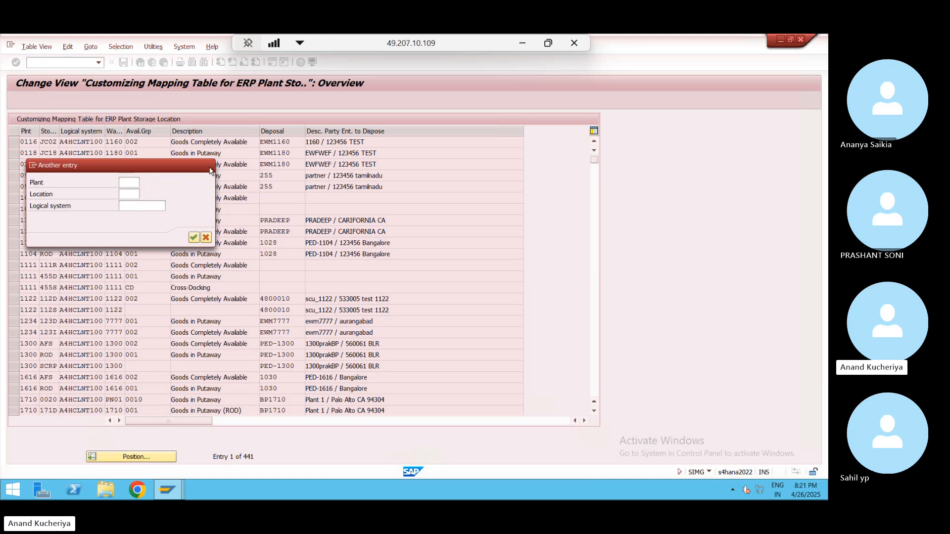
{"action": "left_click", "coordinate": [594, 366]}
{"action": "left_click", "coordinate": [595, 367]}
{"action": "left_click", "coordinate": [595, 367]}
{"action": "left_click", "coordinate": [595, 367]}
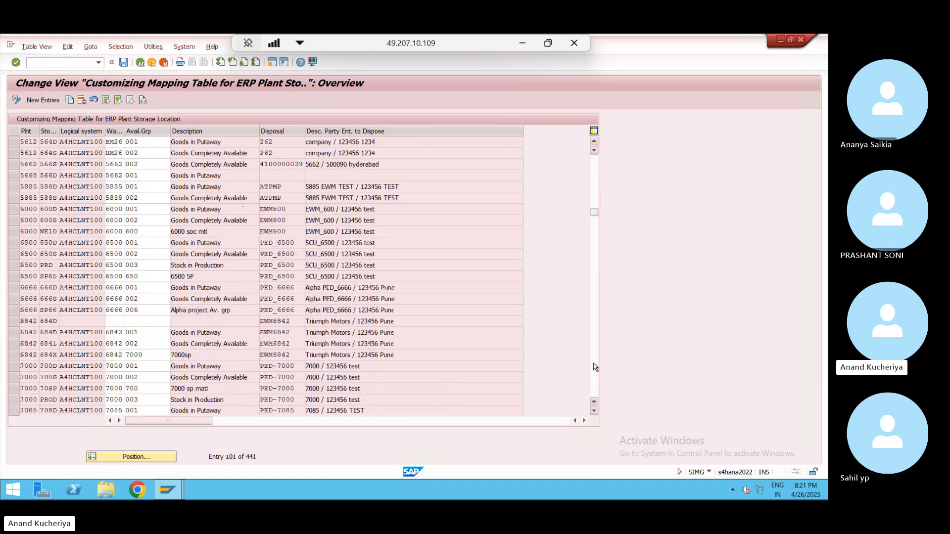
{"action": "left_click", "coordinate": [594, 367]}
{"action": "left_click", "coordinate": [595, 367]}
{"action": "left_click", "coordinate": [595, 367]}
{"action": "left_click", "coordinate": [595, 367]}
{"action": "left_click", "coordinate": [595, 367]}
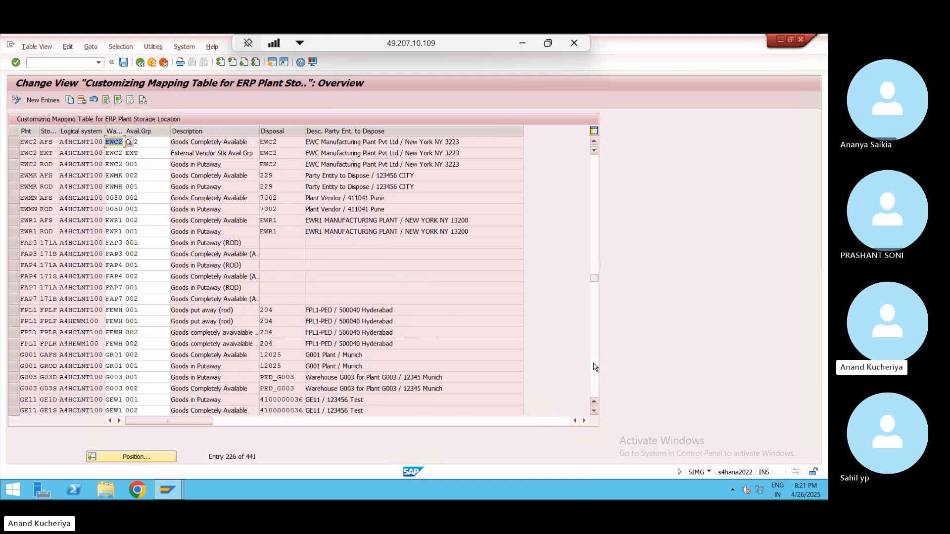
{"action": "left_click", "coordinate": [595, 367]}
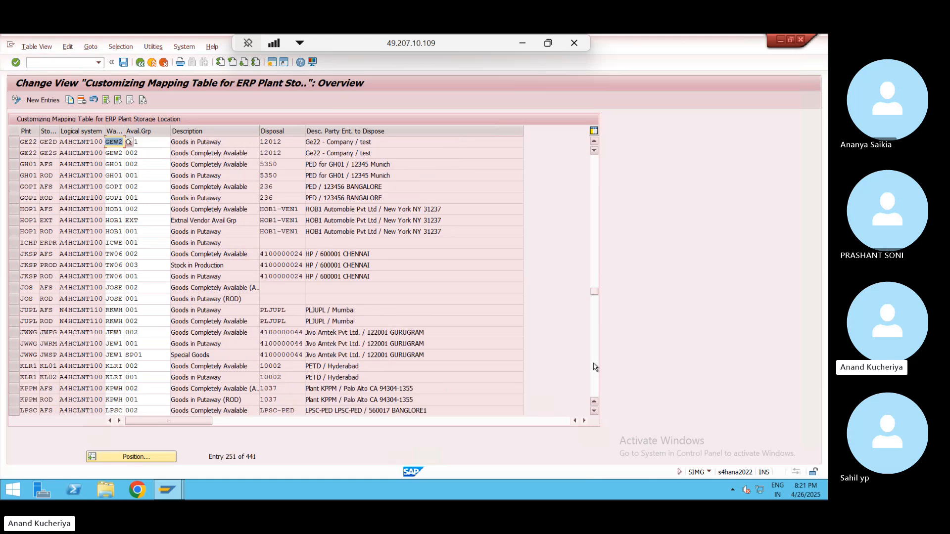
{"action": "left_click", "coordinate": [595, 367]}
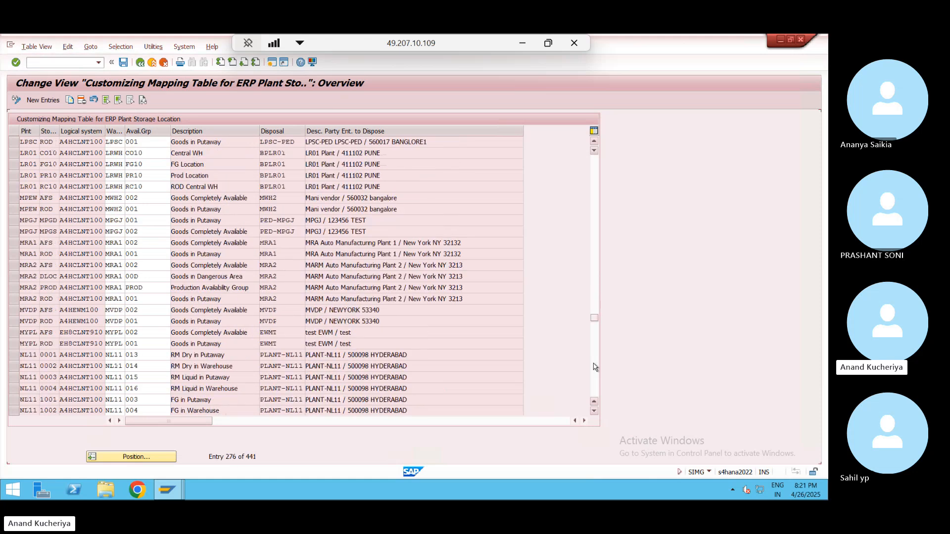
{"action": "left_click", "coordinate": [594, 367]}
{"action": "left_click", "coordinate": [594, 378]}
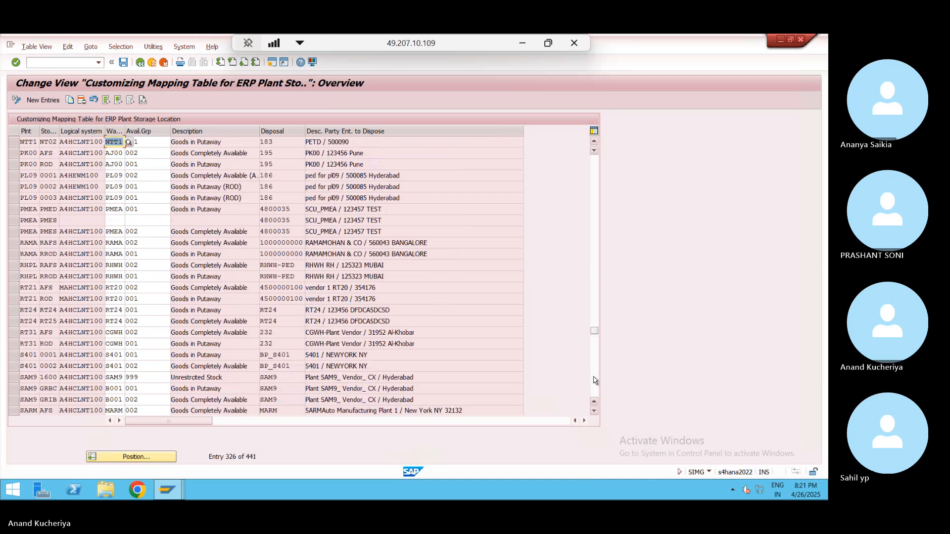
{"action": "left_click", "coordinate": [595, 380]}
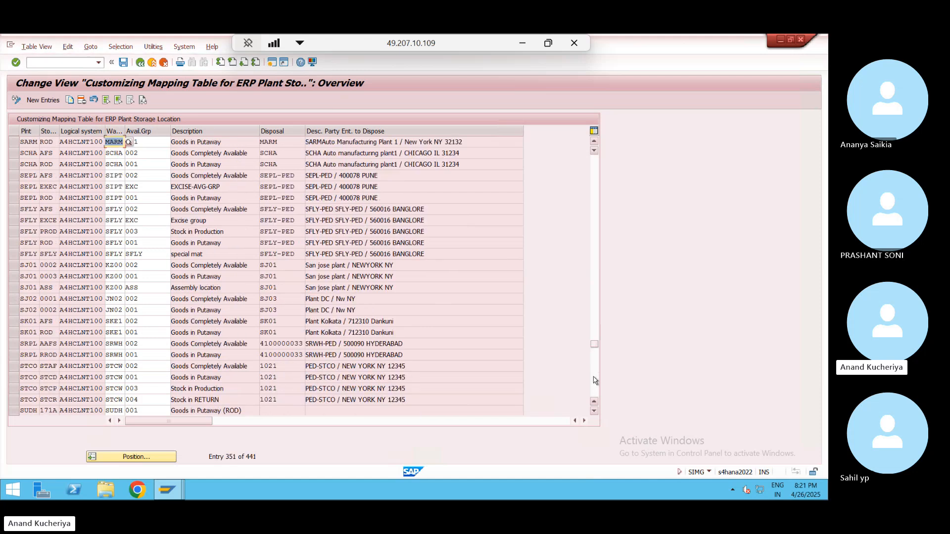
{"action": "left_click", "coordinate": [595, 380]}
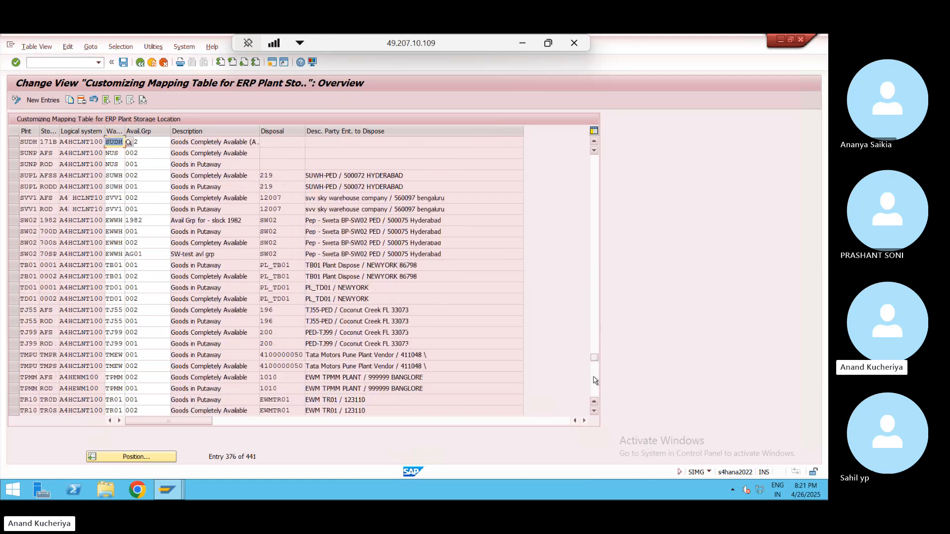
{"action": "left_click", "coordinate": [595, 382]}
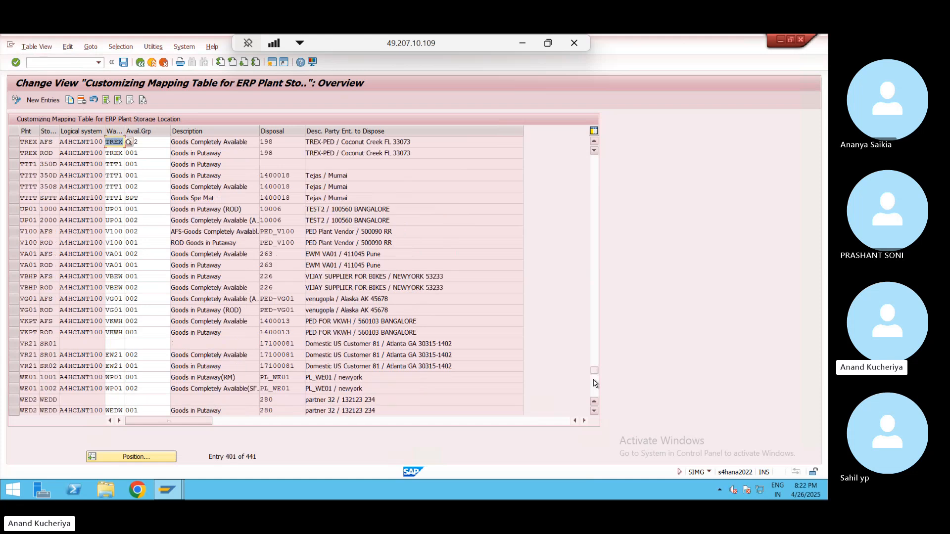
- Select the WE01 1001 and WE01 1002 mapping entries
{"action": "left_click", "coordinate": [13, 377]}
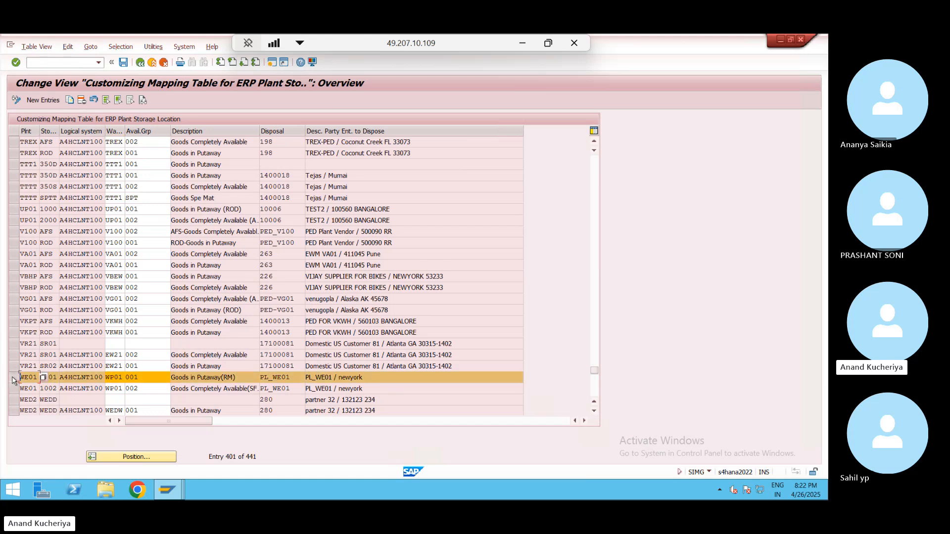
{"action": "left_click", "coordinate": [115, 377]}
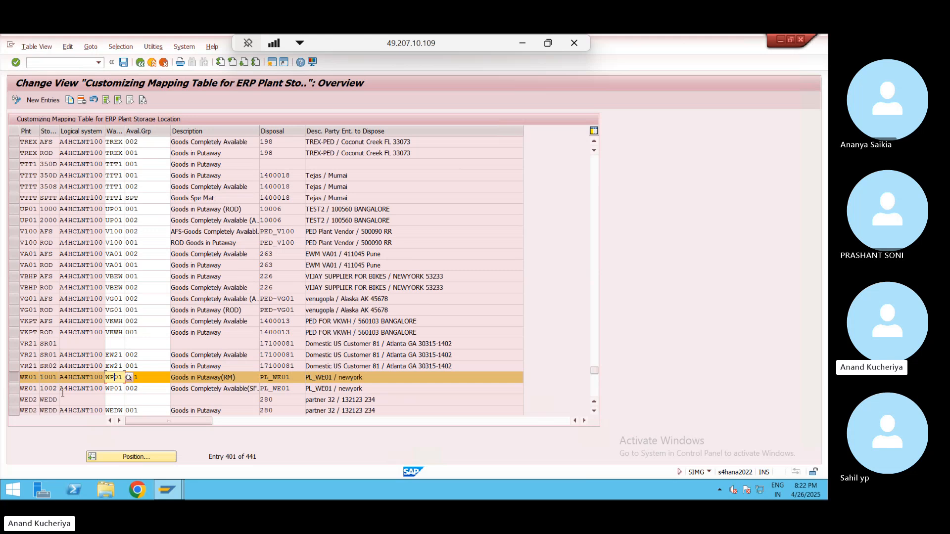
{"action": "left_click", "coordinate": [15, 387]}
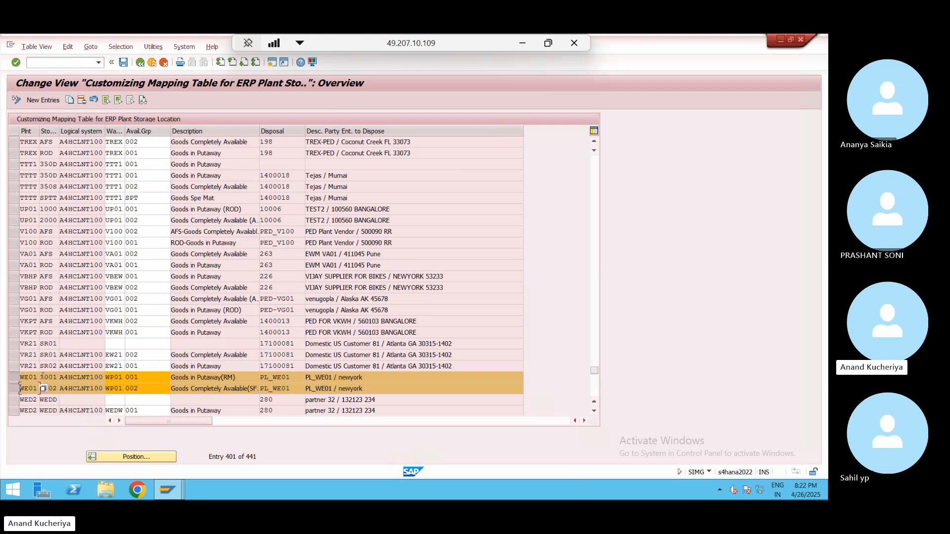
{"action": "left_click", "coordinate": [38, 378]}
- Open another SAP session and start transaction MM01
{"action": "left_click", "coordinate": [119, 378]}
{"action": "left_click", "coordinate": [274, 65]}
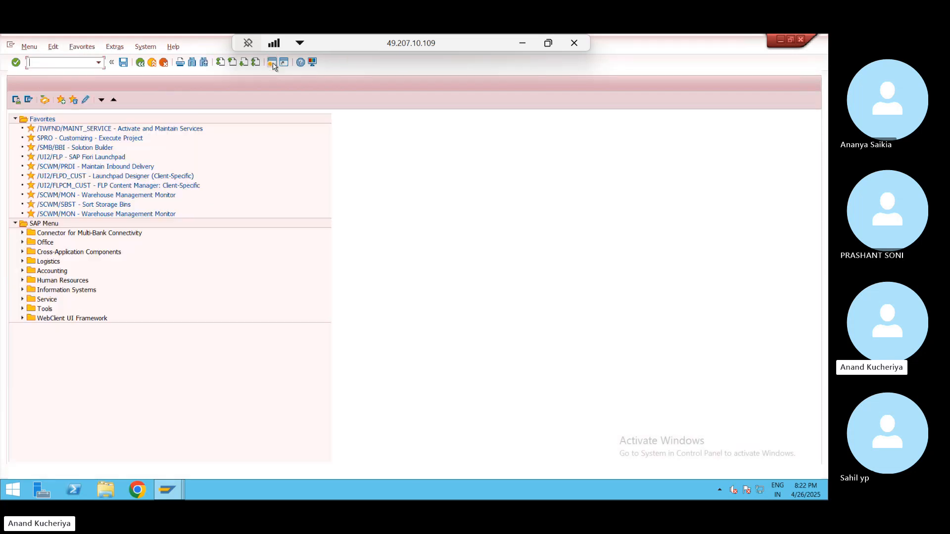
{"action": "type", "text": "mm01"}
{"action": "key", "text": "Return"}
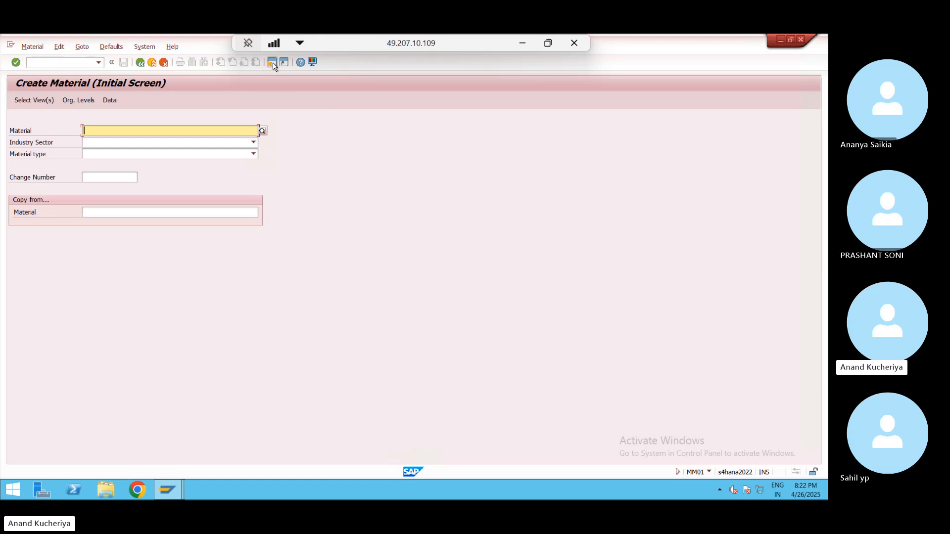
{"action": "key", "text": "alt+Tab"}
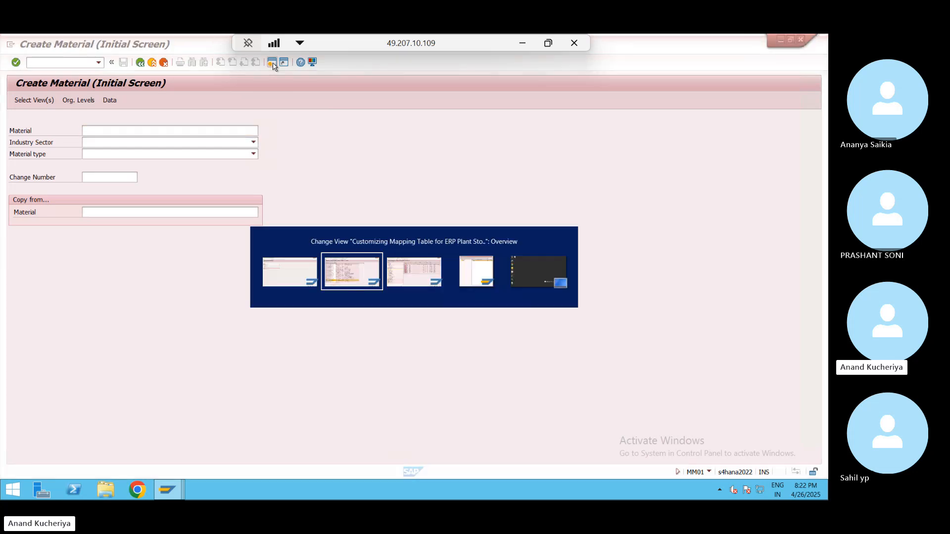
{"action": "key", "text": "alt+Tab"}
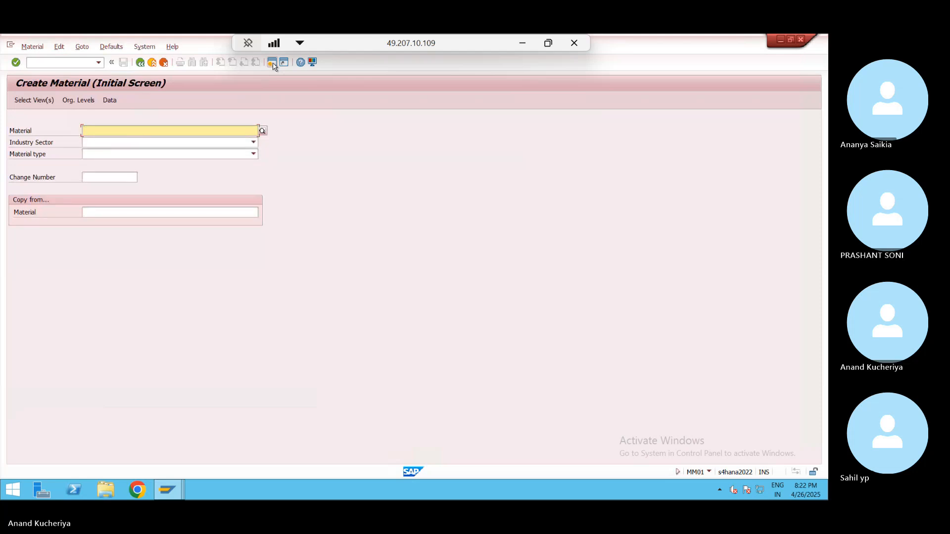
{"action": "key", "text": "alt+Tab"}
{"action": "key", "text": "Escape"}
- Enter material WEPUMP, industry sector M Mechanical engineering and material type FERT
{"action": "type", "text": "WE"}
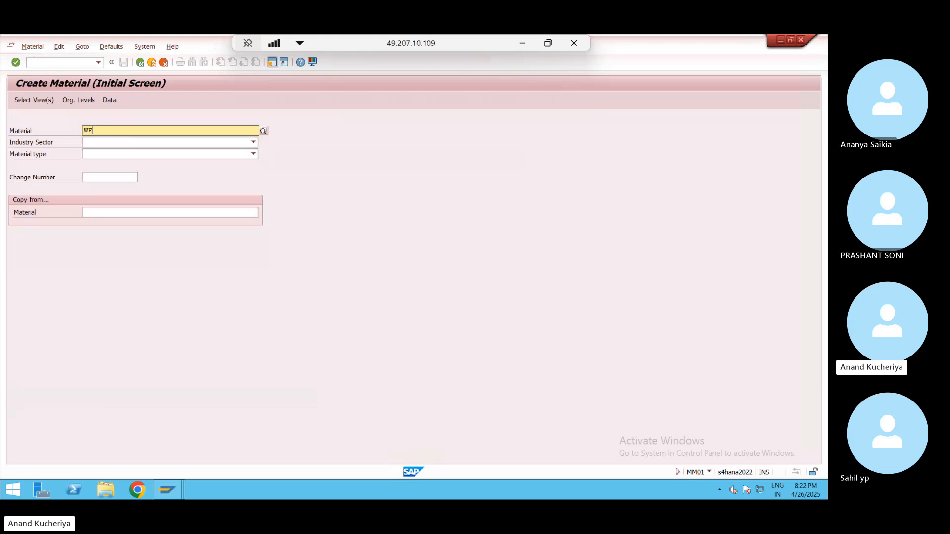
{"action": "type", "text": "PUMP"}
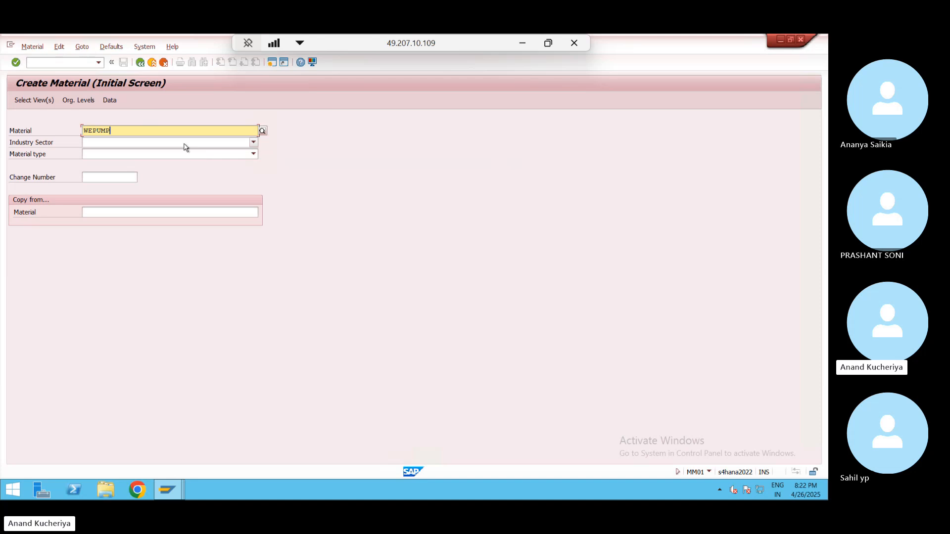
{"action": "left_click", "coordinate": [184, 146]}
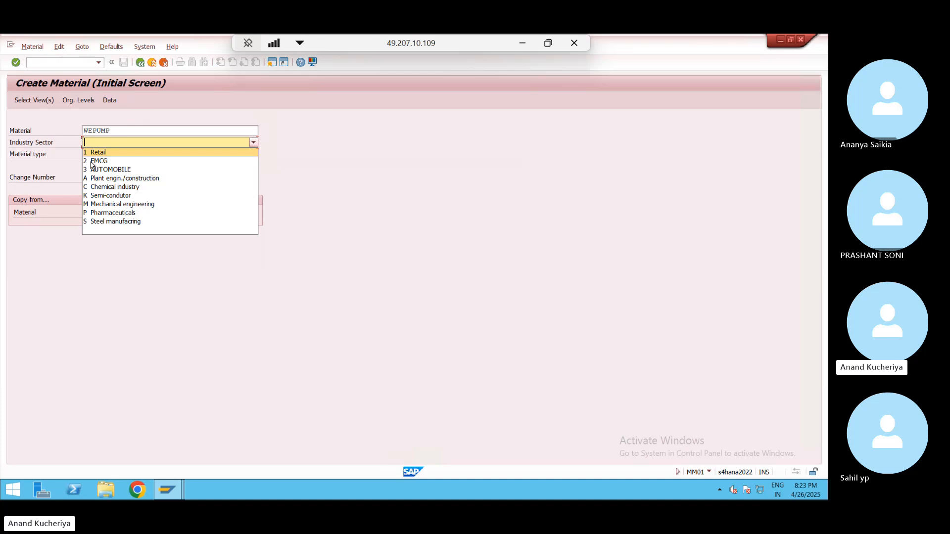
{"action": "left_click", "coordinate": [138, 204]}
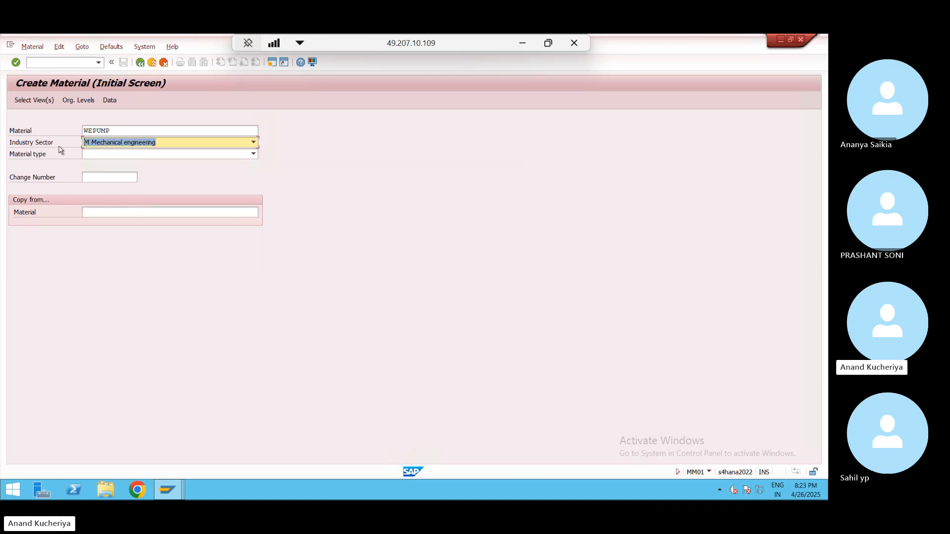
{"action": "left_click", "coordinate": [122, 156]}
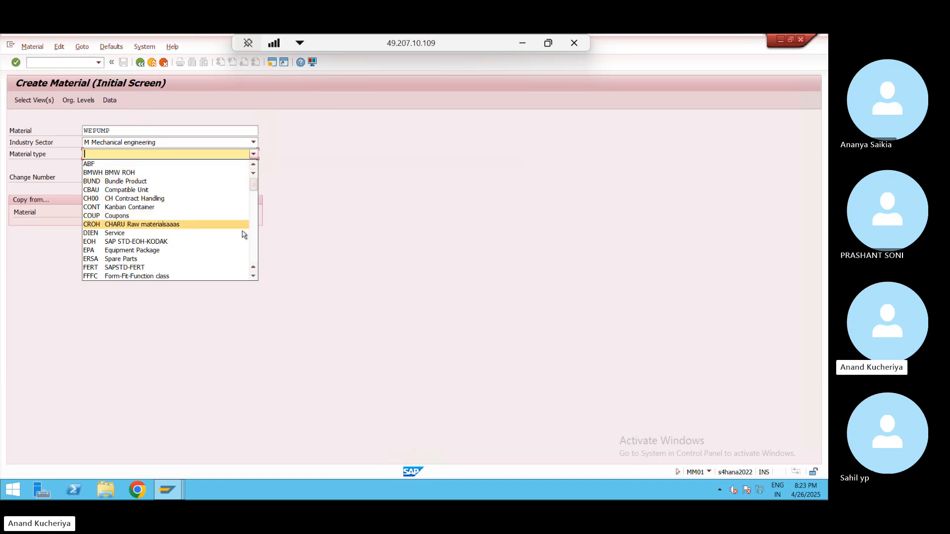
{"action": "left_click", "coordinate": [128, 268]}
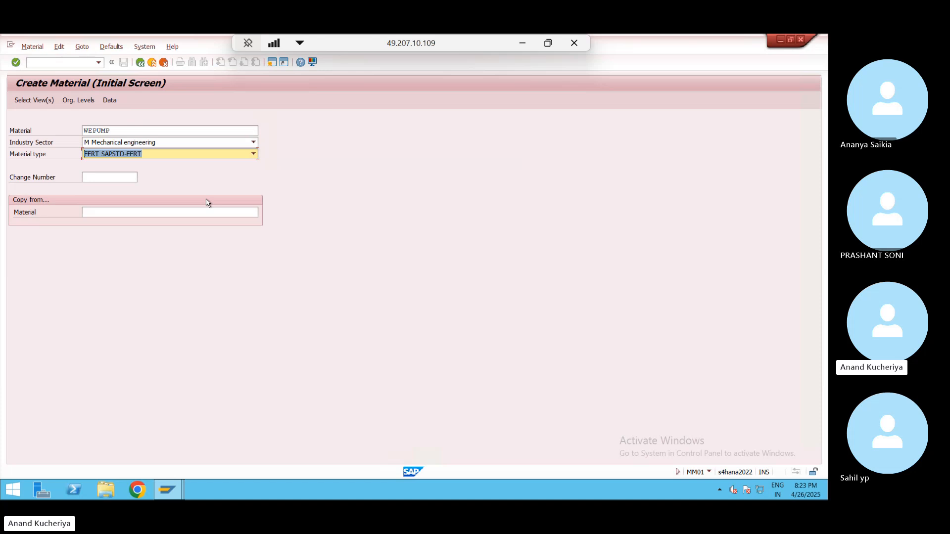
{"action": "key", "text": "Return"}
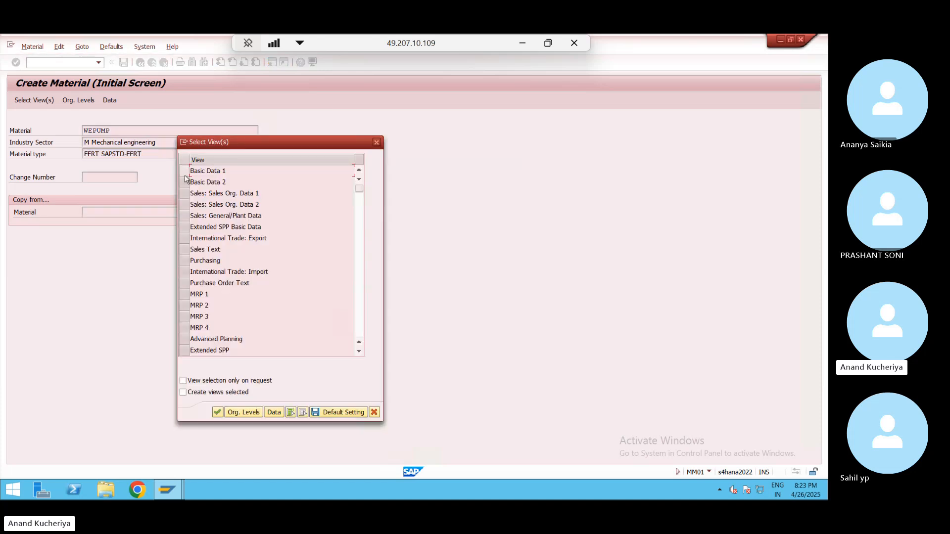
- Mark the Basic Data 1–2, Purchasing and MRP 1–4 views
{"action": "left_click", "coordinate": [184, 170]}
{"action": "left_click", "coordinate": [184, 182]}
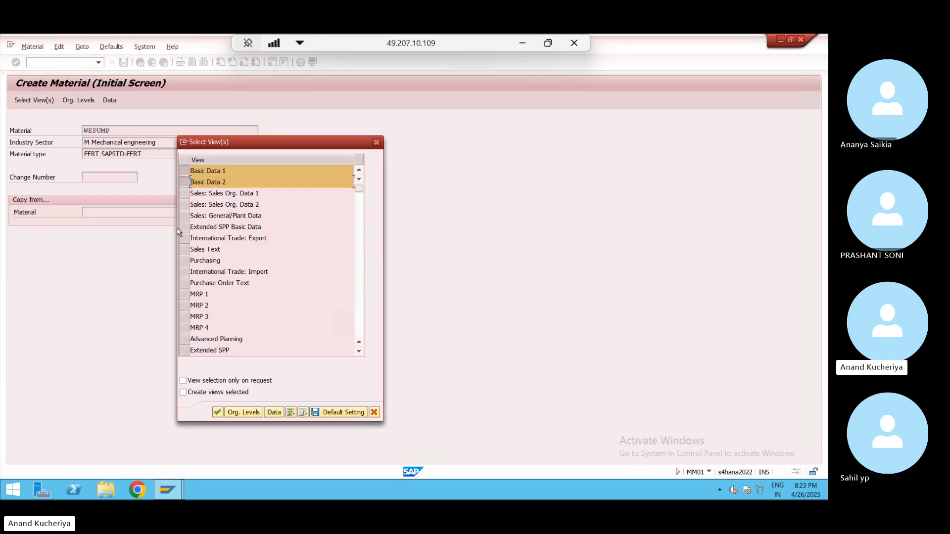
{"action": "left_click", "coordinate": [184, 261]}
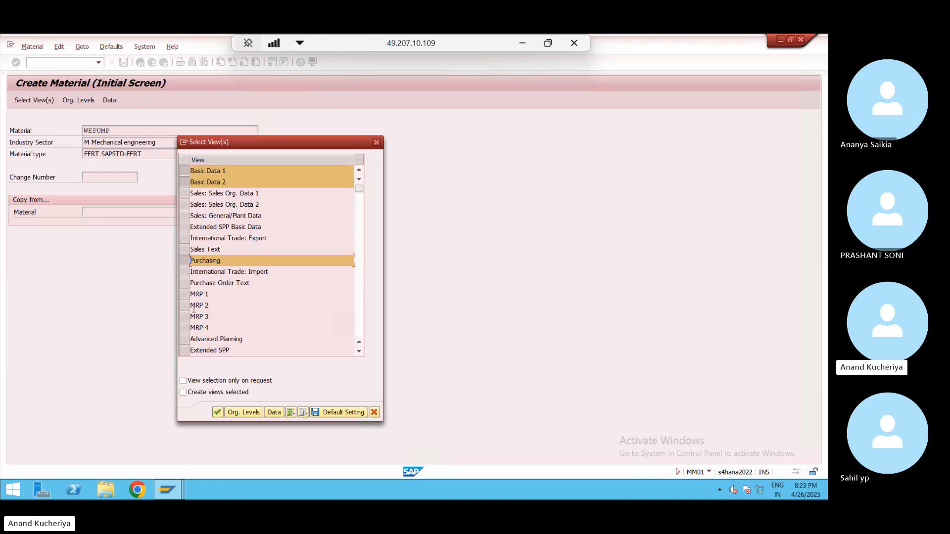
{"action": "left_click", "coordinate": [182, 295]}
{"action": "left_click", "coordinate": [183, 306]}
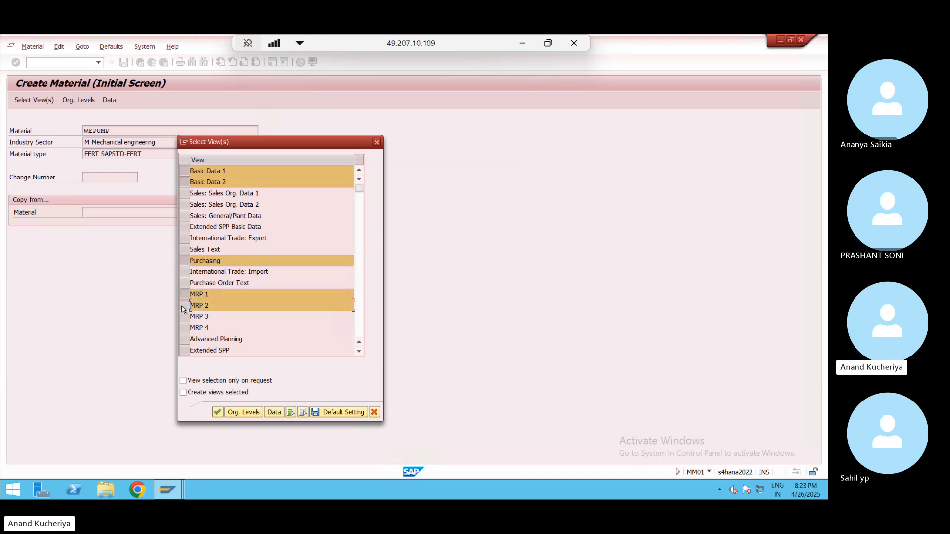
{"action": "left_click", "coordinate": [184, 318]}
{"action": "left_click", "coordinate": [184, 328]}
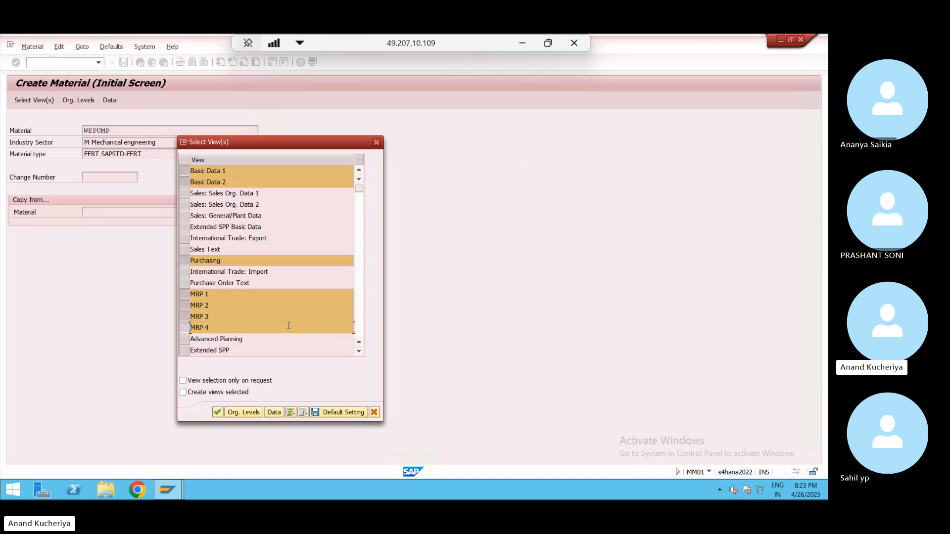
- Add the Accounting 1–2 and Costing 1–2 views and continue to organizational levels
{"action": "left_click", "coordinate": [359, 351]}
{"action": "left_click", "coordinate": [359, 352]}
{"action": "left_click", "coordinate": [359, 351]}
{"action": "left_click", "coordinate": [359, 352]}
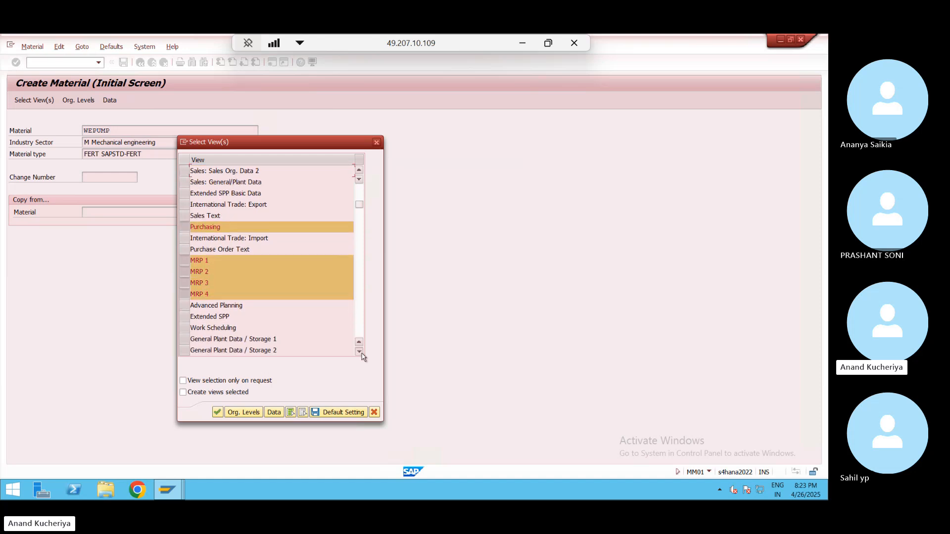
{"action": "left_click", "coordinate": [359, 351]}
{"action": "left_click", "coordinate": [359, 351]}
{"action": "left_click", "coordinate": [359, 351]}
{"action": "left_click", "coordinate": [358, 352]}
{"action": "left_click", "coordinate": [358, 351]}
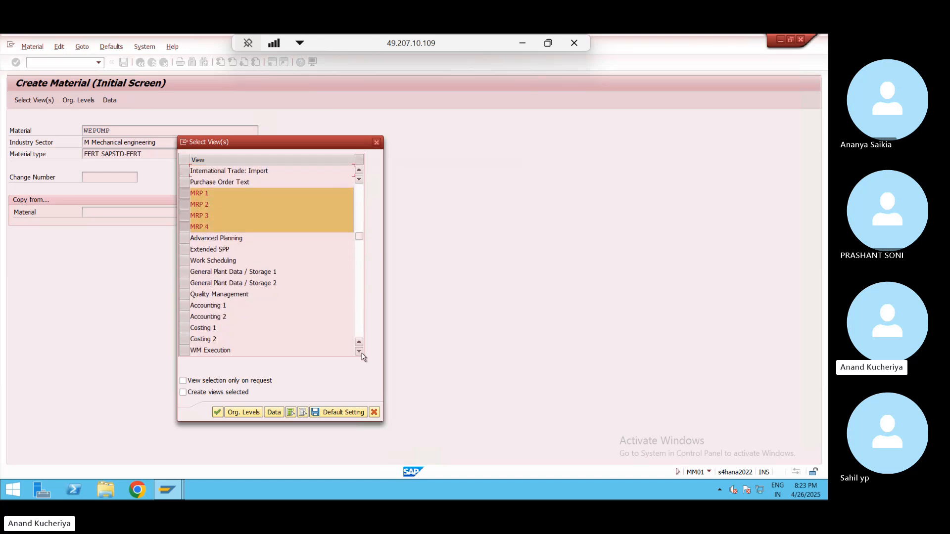
{"action": "left_click", "coordinate": [359, 352]}
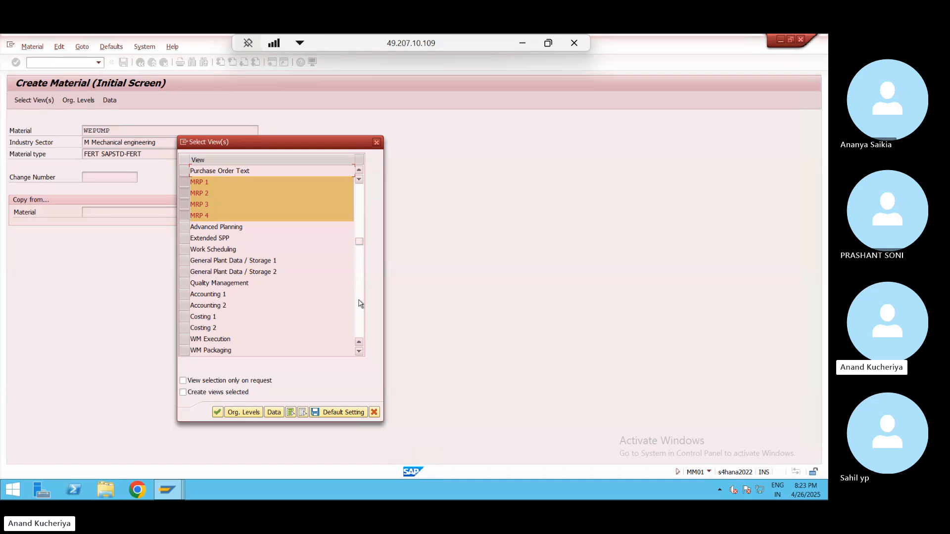
{"action": "left_click", "coordinate": [183, 295]}
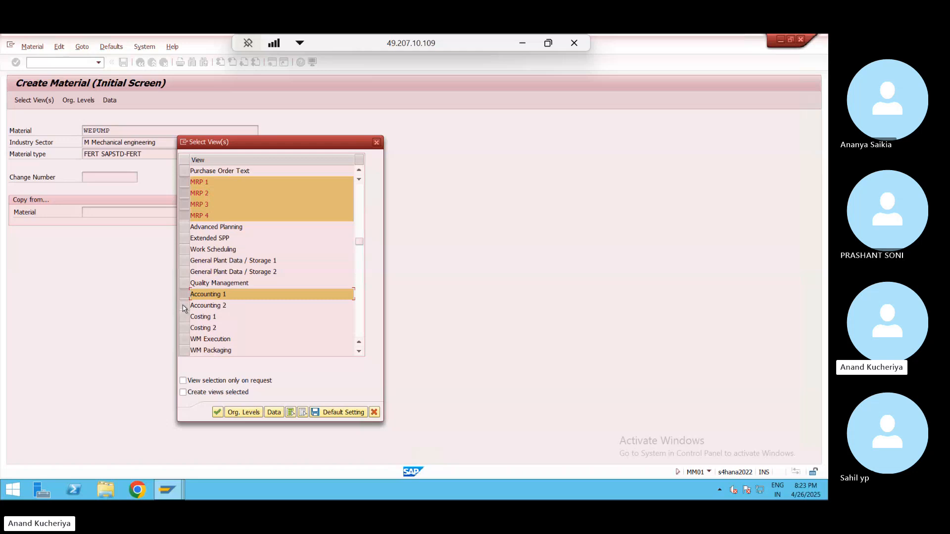
{"action": "left_click", "coordinate": [183, 305]}
{"action": "left_click", "coordinate": [183, 316]}
{"action": "left_click", "coordinate": [183, 327]}
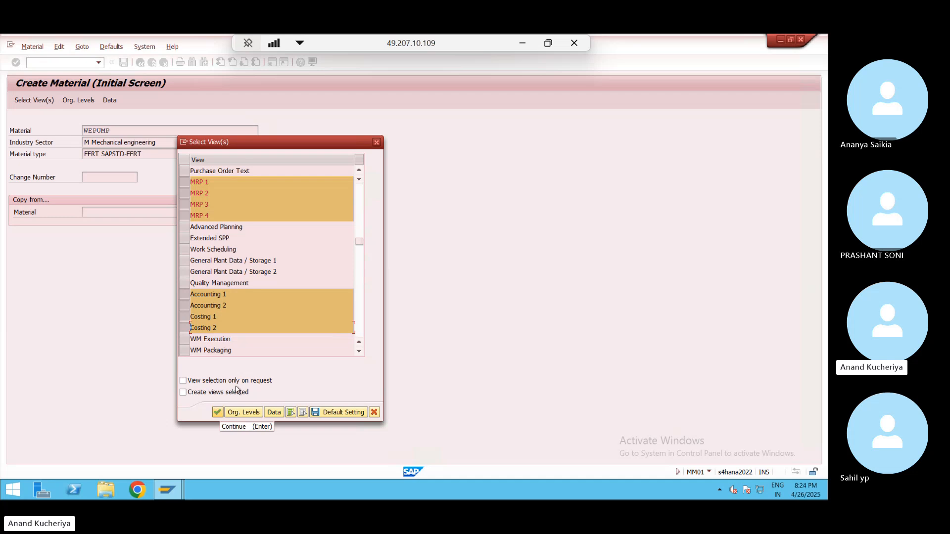
{"action": "left_click", "coordinate": [359, 194]}
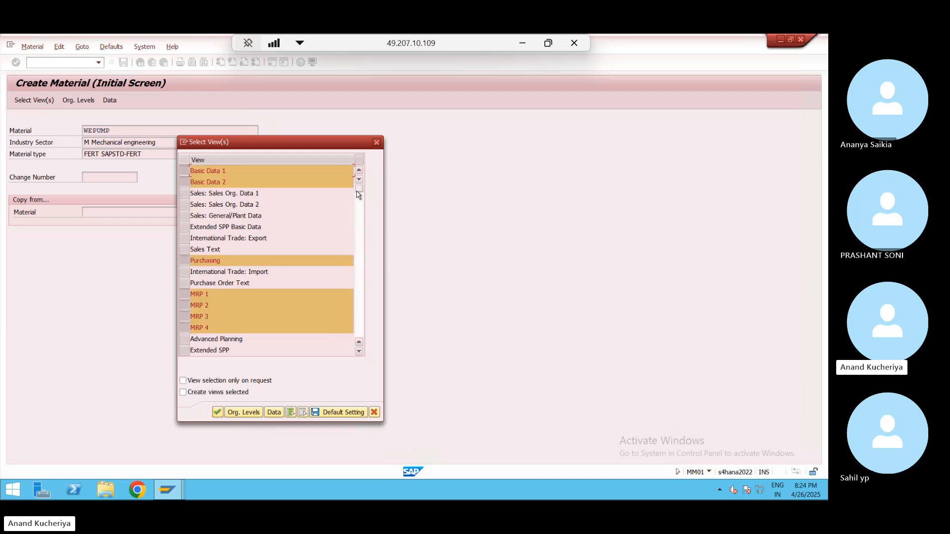
{"action": "left_click", "coordinate": [362, 250]}
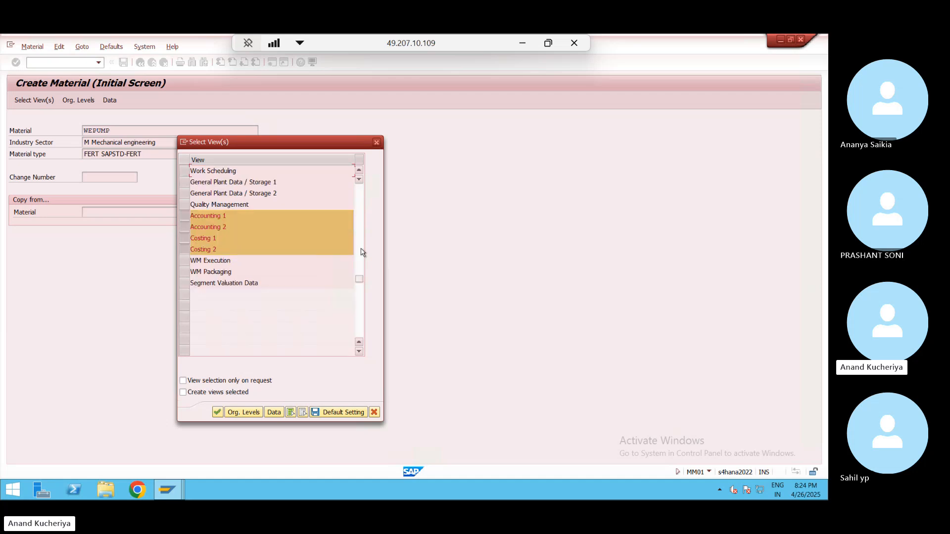
{"action": "left_click", "coordinate": [218, 413]}
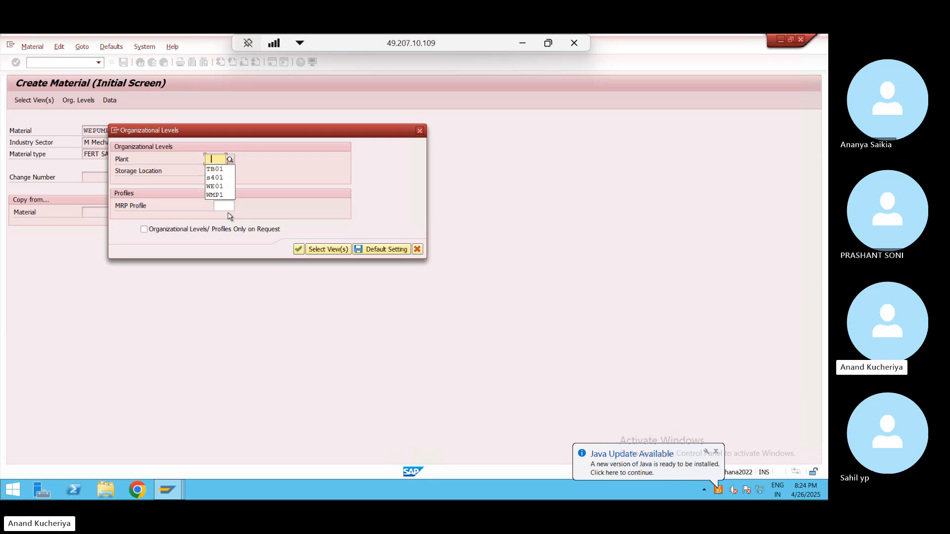
- Submit plant WE01 with storage location 1001, which raises the Material Ledger error
{"action": "left_click", "coordinate": [221, 187]}
{"action": "left_click", "coordinate": [215, 171]}
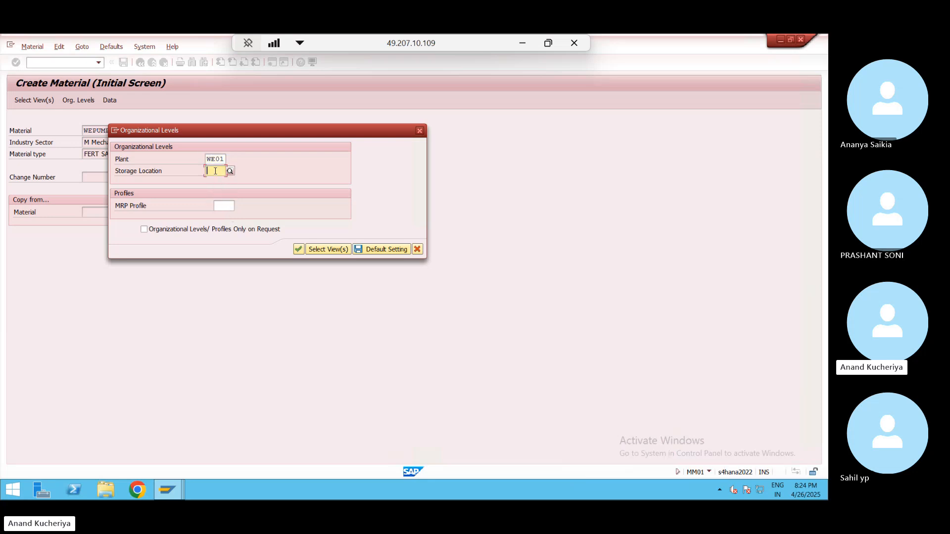
{"action": "type", "text": "1001"}
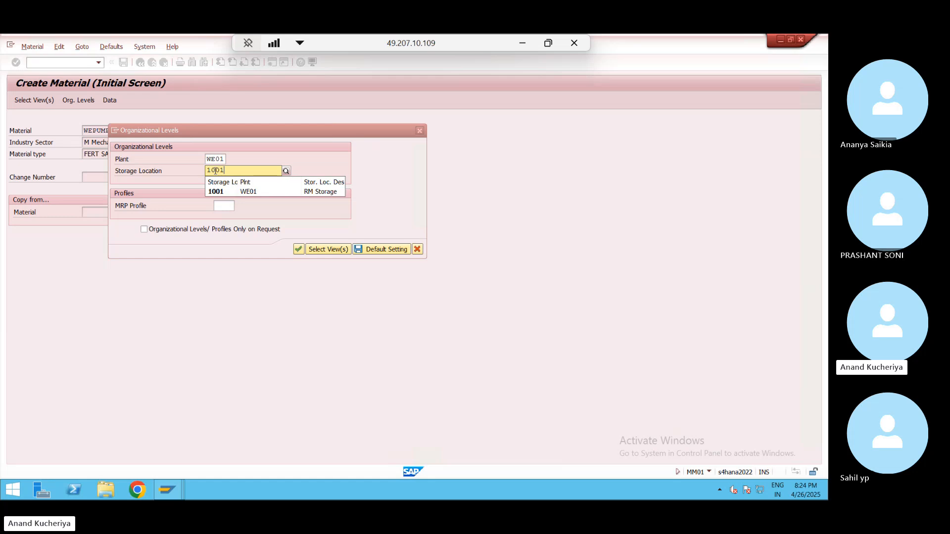
{"action": "left_click", "coordinate": [299, 249]}
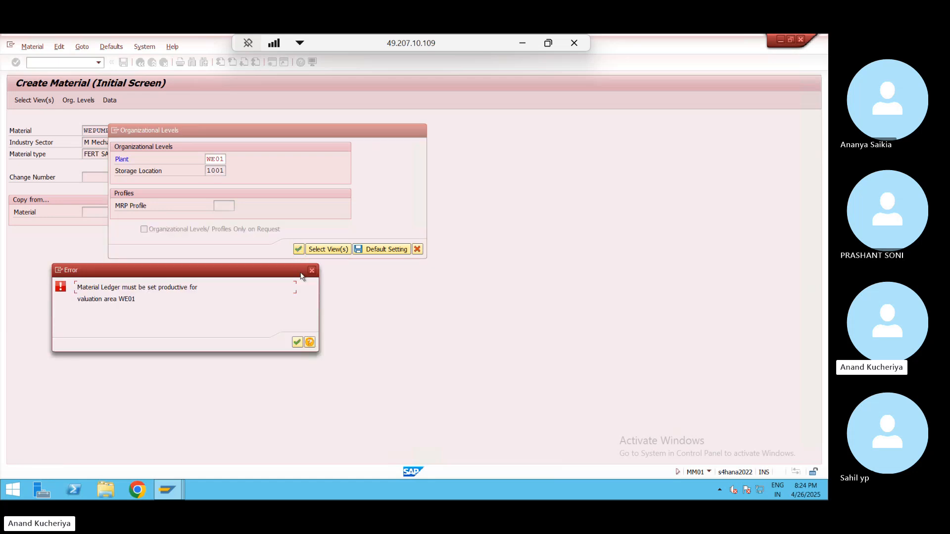
- Open and read the long help text for the Material Ledger error
{"action": "left_click", "coordinate": [309, 343]}
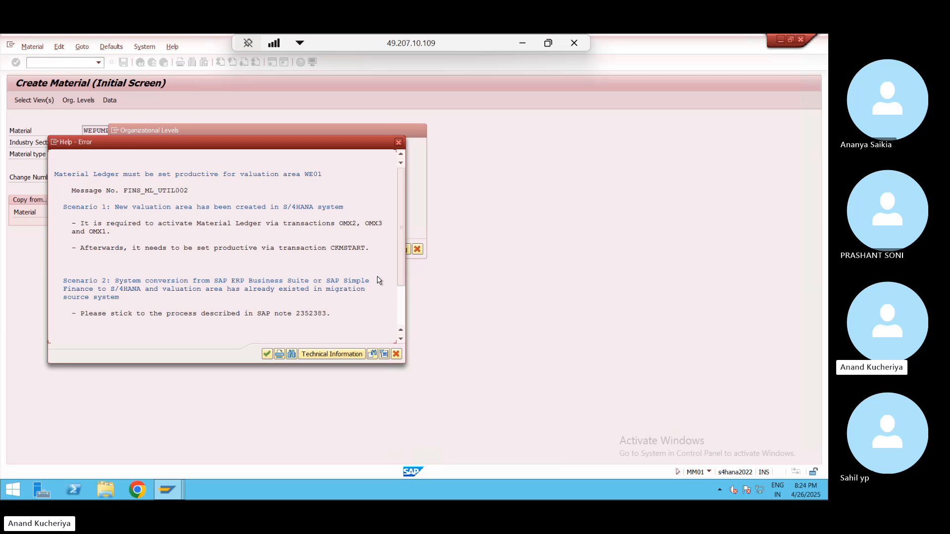
{"action": "left_click_drag", "start_coordinate": [400, 244], "coordinate": [401, 281]}
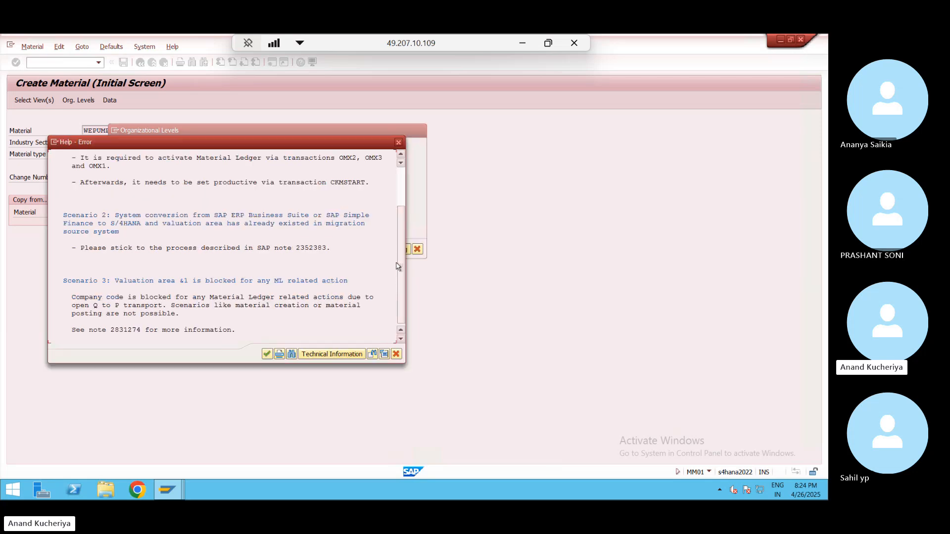
{"action": "left_click", "coordinate": [403, 173]}
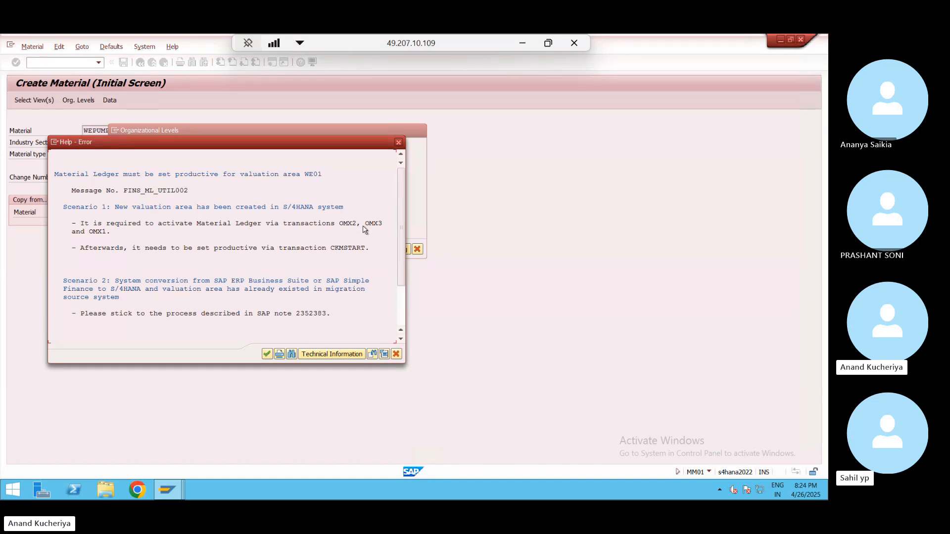
{"action": "left_click_drag", "start_coordinate": [279, 147], "coordinate": [501, 137]}
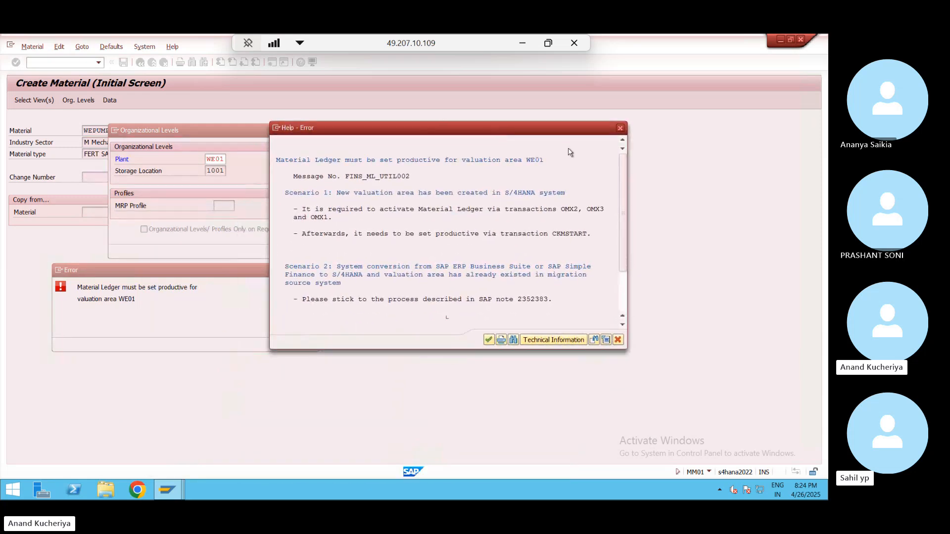
- Close the help, the error message and the Organizational Levels dialog
{"action": "left_click", "coordinate": [620, 128]}
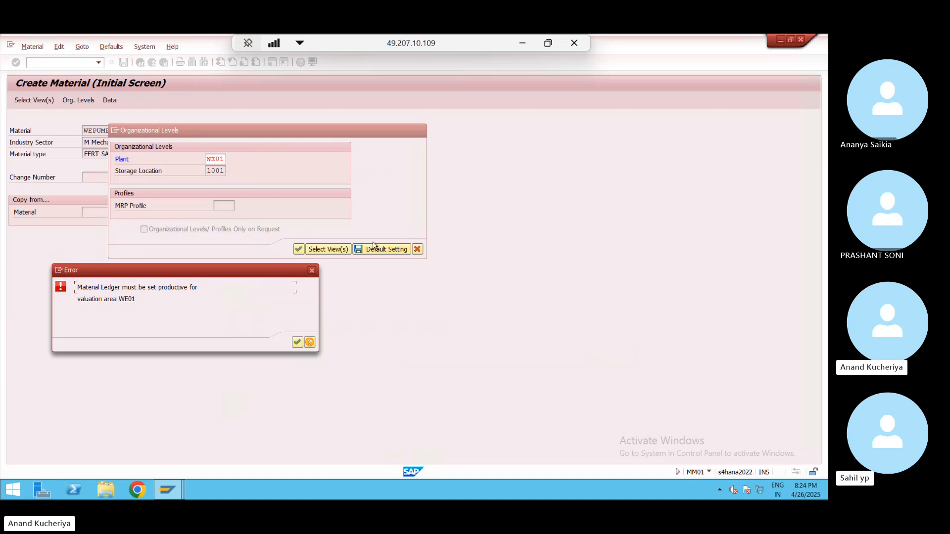
{"action": "left_click", "coordinate": [312, 270]}
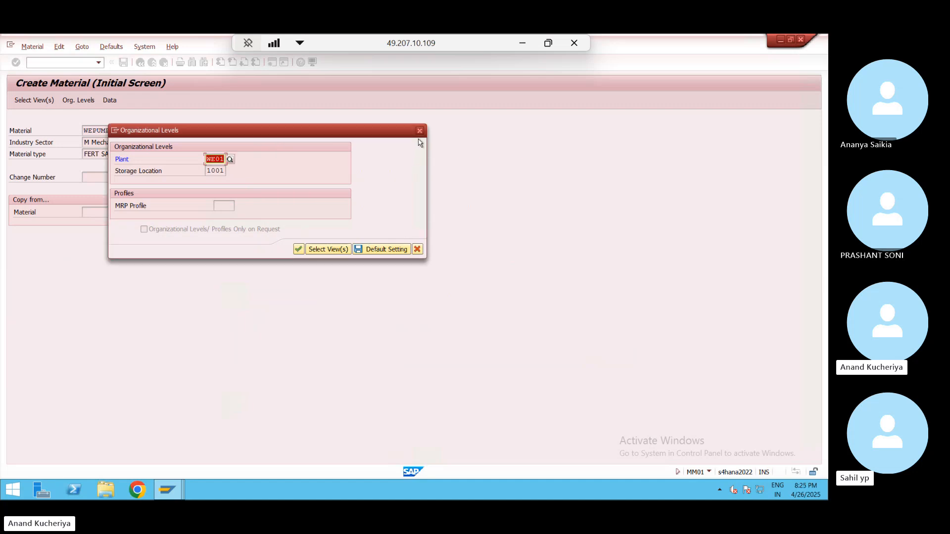
{"action": "left_click", "coordinate": [420, 131]}
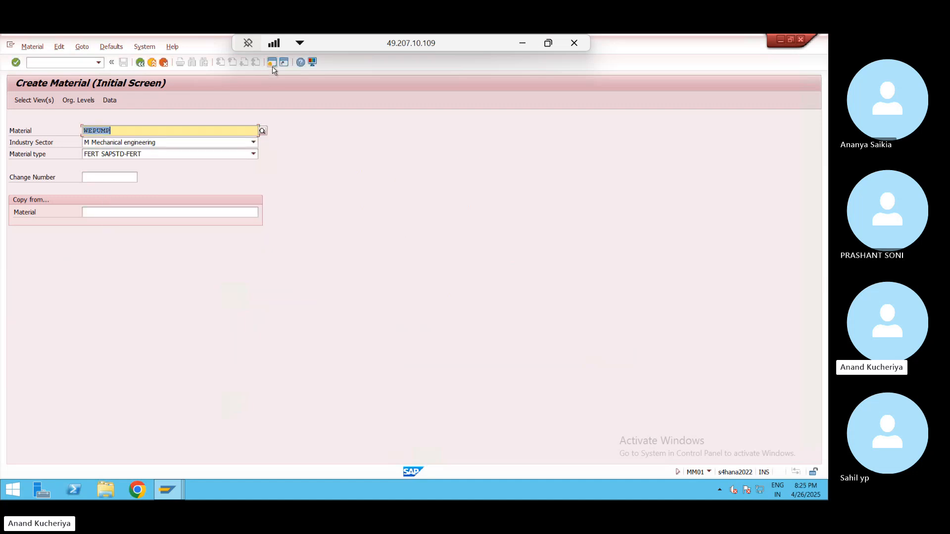
- In a new session, run OMX1, position on valuation area WE01 and save
{"action": "left_click", "coordinate": [272, 62]}
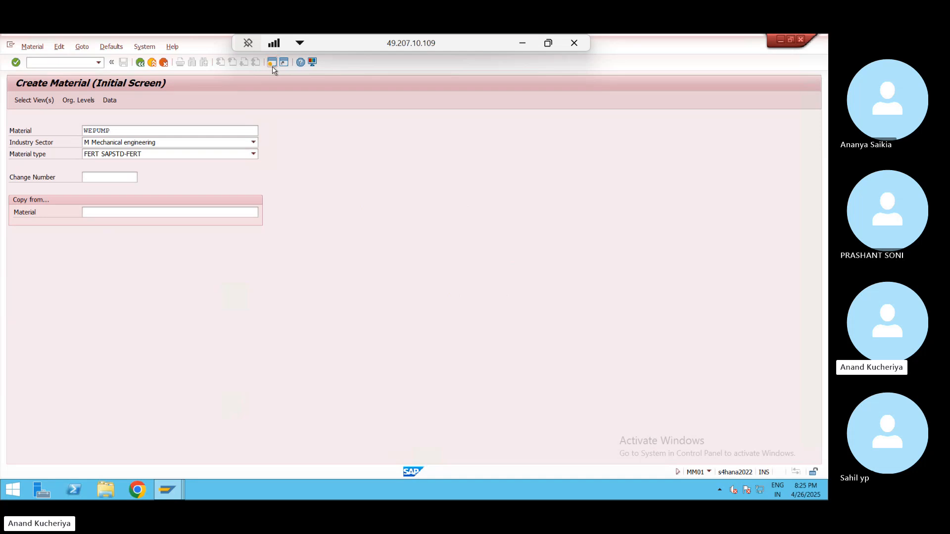
{"action": "type", "text": "o"}
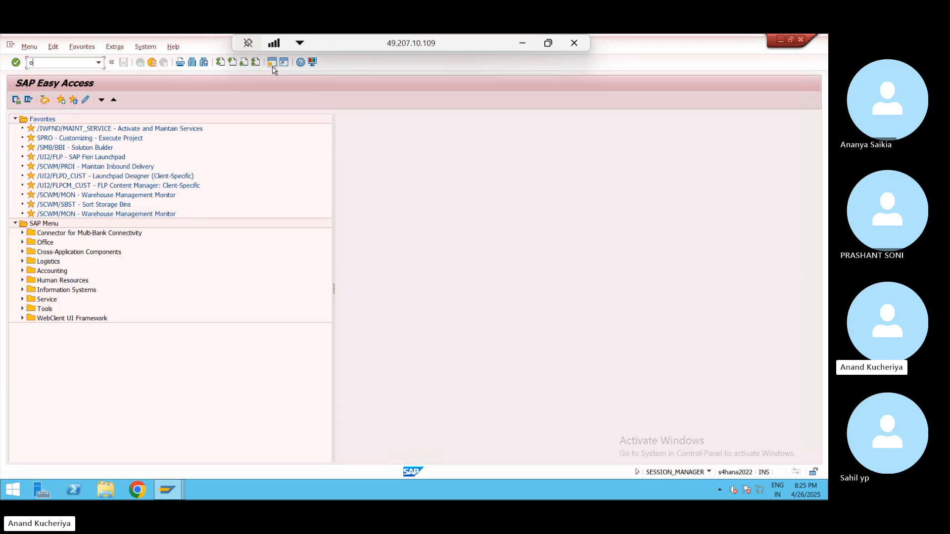
{"action": "type", "text": "mx1"}
{"action": "key", "text": "Return"}
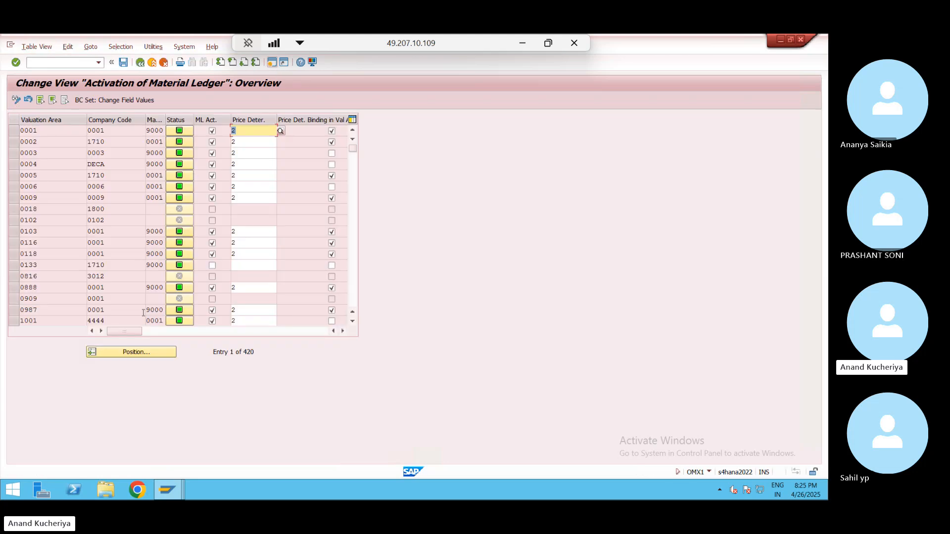
{"action": "left_click", "coordinate": [138, 354]}
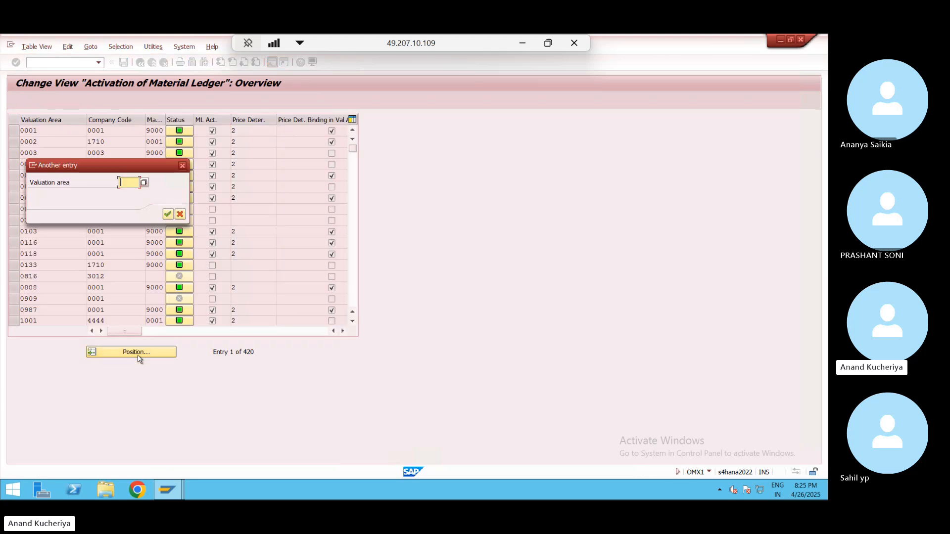
{"action": "type", "text": "WE01"}
{"action": "key", "text": "Return"}
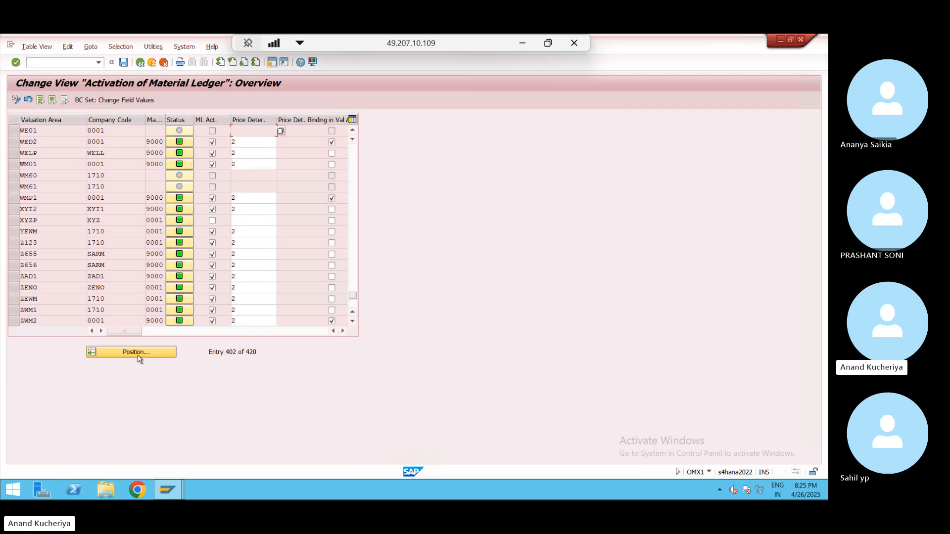
{"action": "left_click", "coordinate": [124, 63]}
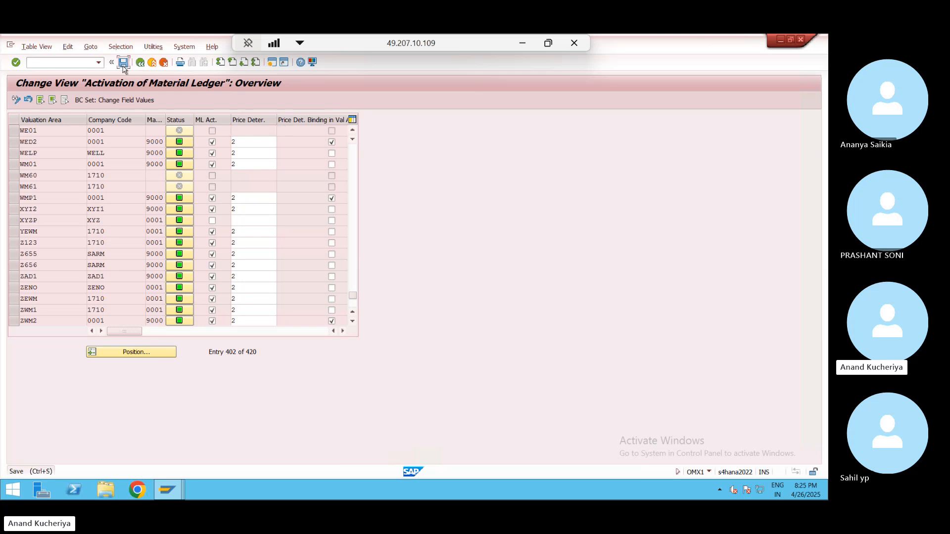
- Switch to /nOMX3 to view the material ledger types
{"action": "left_click", "coordinate": [51, 62]}
{"action": "type", "text": "/n"}
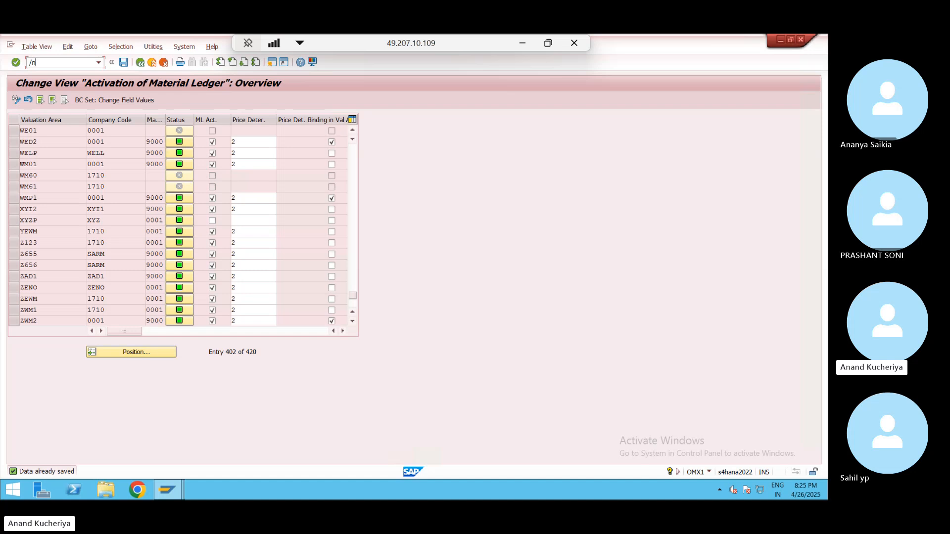
{"action": "type", "text": "omx3"}
{"action": "key", "text": "Return"}
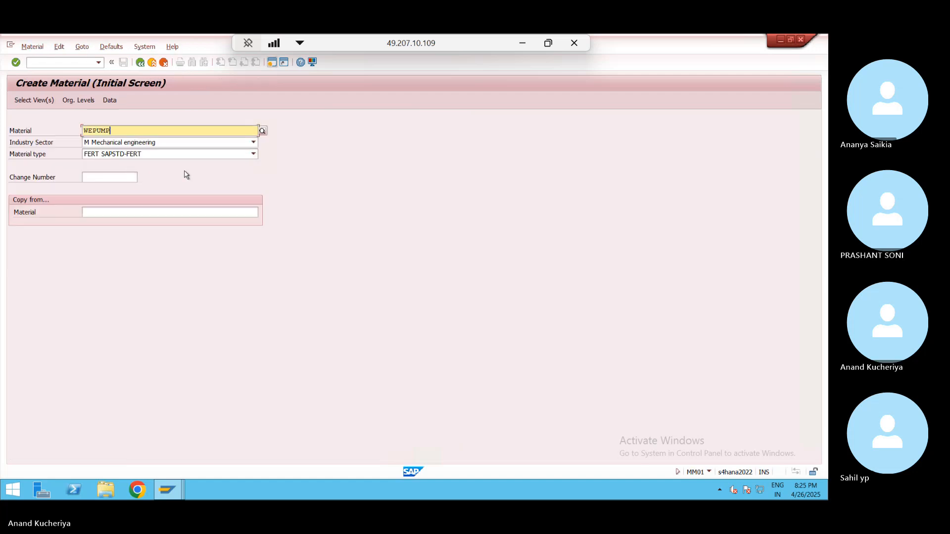
- Select the Basic Data 1–2, Purchasing and MRP 1–4 views for WEPUMP
{"action": "key", "text": "Return"}
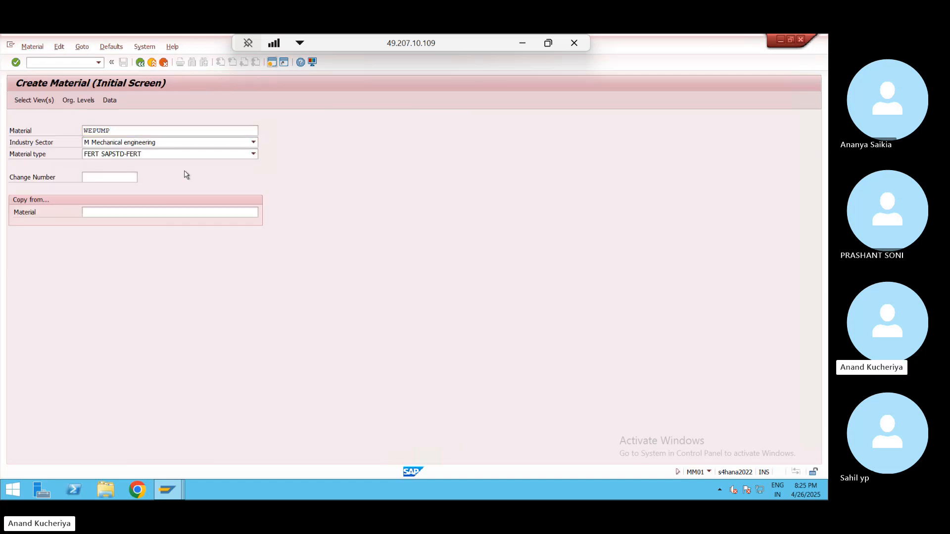
{"action": "left_click", "coordinate": [184, 171]}
{"action": "left_click", "coordinate": [184, 193]}
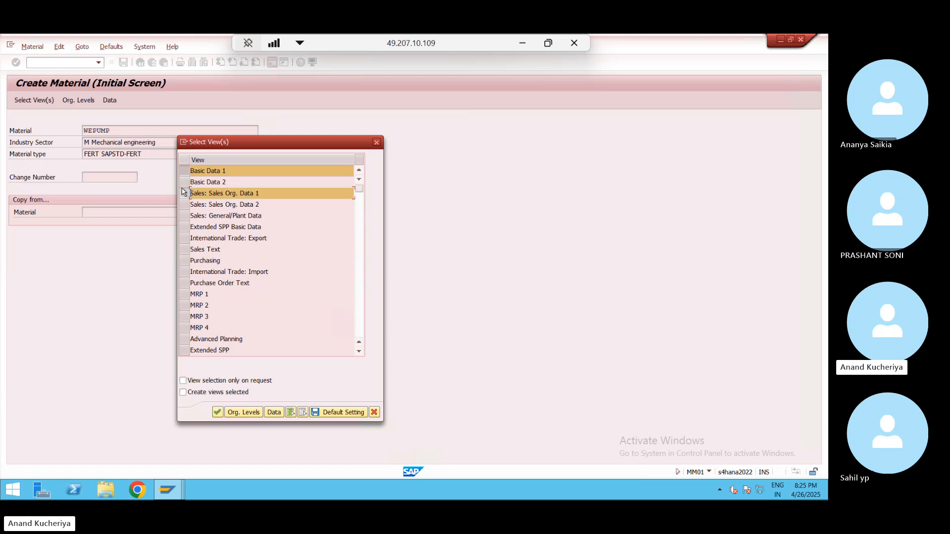
{"action": "left_click", "coordinate": [184, 182]}
{"action": "left_click", "coordinate": [185, 193]}
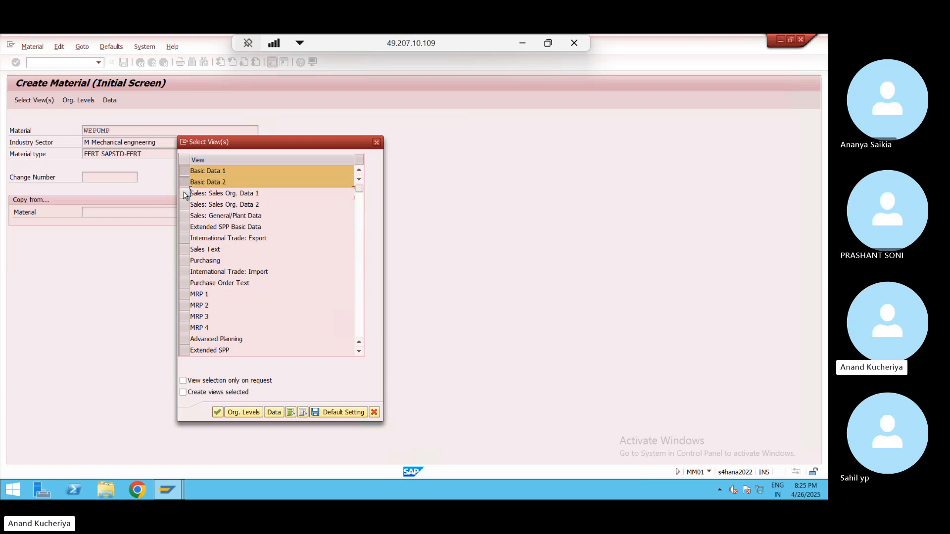
{"action": "left_click", "coordinate": [183, 261]}
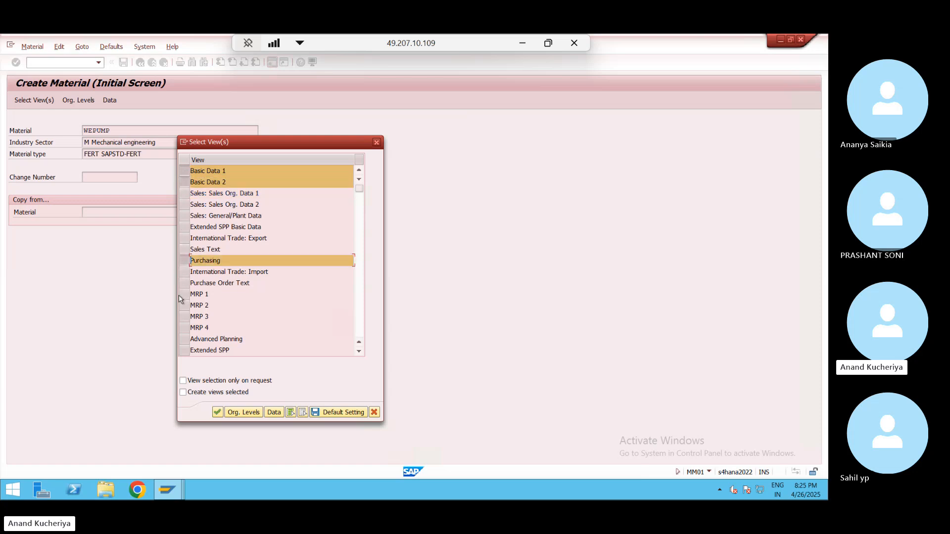
{"action": "left_click", "coordinate": [184, 294]}
{"action": "left_click", "coordinate": [184, 305]}
{"action": "left_click", "coordinate": [183, 317]}
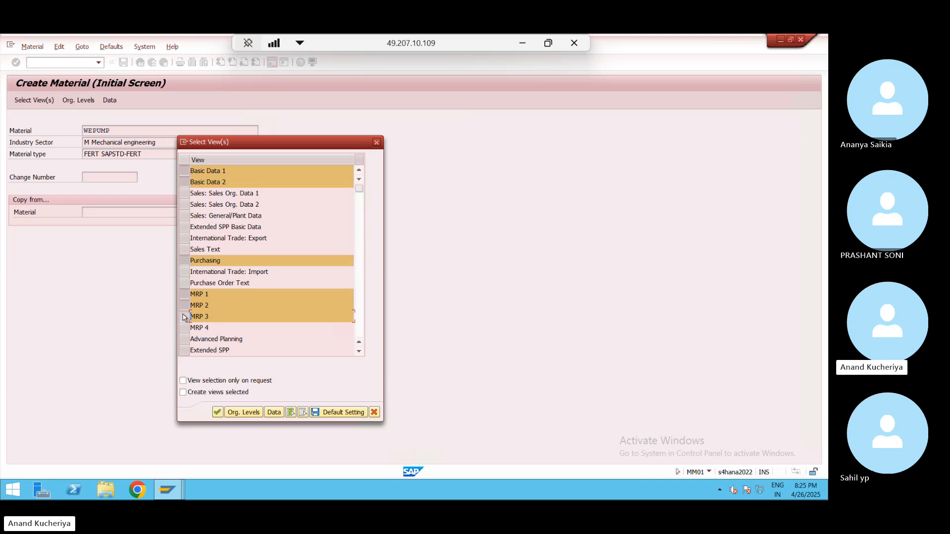
{"action": "left_click", "coordinate": [184, 316]}
{"action": "left_click", "coordinate": [184, 317]}
{"action": "left_click", "coordinate": [184, 328]}
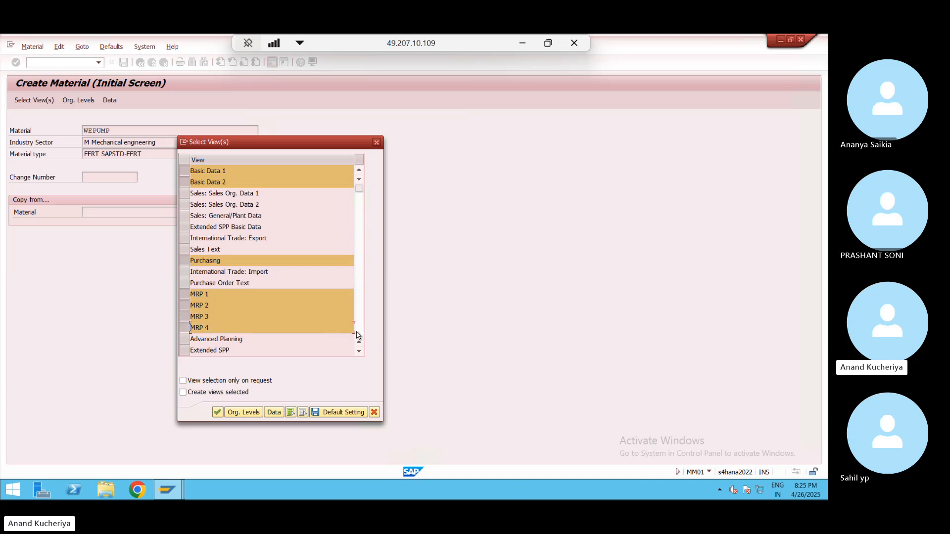
- Add the Accounting 1–2 and Costing 1–2 views and confirm
{"action": "left_click", "coordinate": [357, 334]}
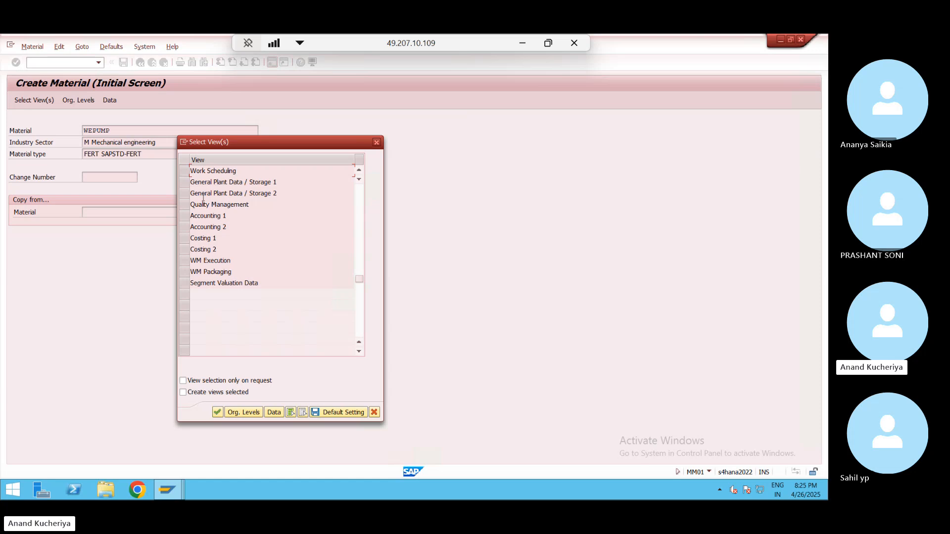
{"action": "left_click", "coordinate": [183, 216]}
{"action": "left_click", "coordinate": [184, 229]}
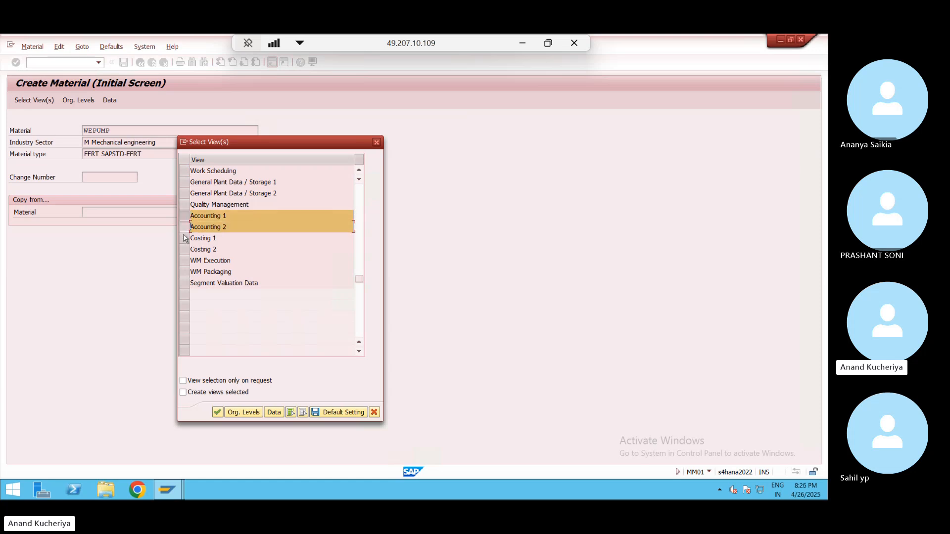
{"action": "left_click", "coordinate": [183, 238]}
{"action": "left_click", "coordinate": [184, 249]}
{"action": "key", "text": "Return"}
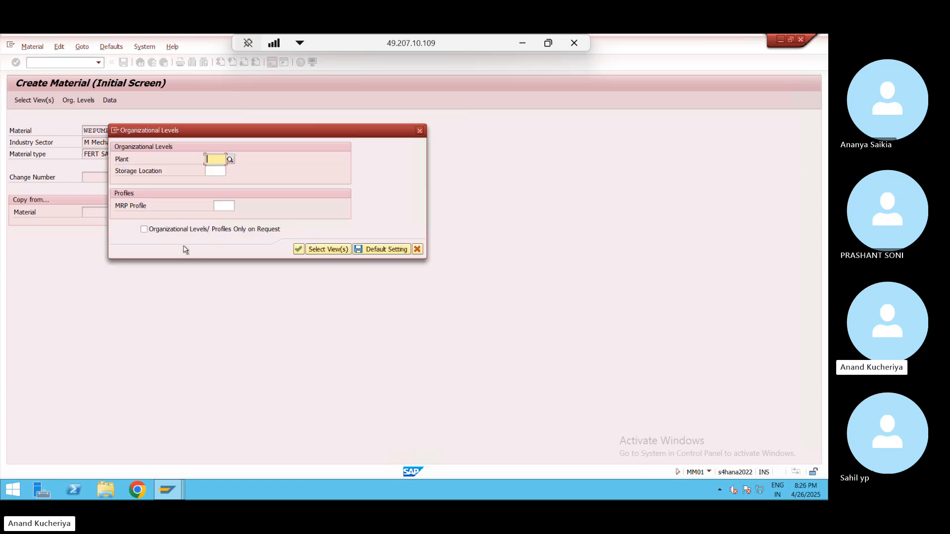
- Enter plant WE01 and storage location 1001 from history and submit
{"action": "key", "text": "space"}
{"action": "key", "text": "Down"}
{"action": "key", "text": "Return"}
{"action": "key", "text": "Tab"}
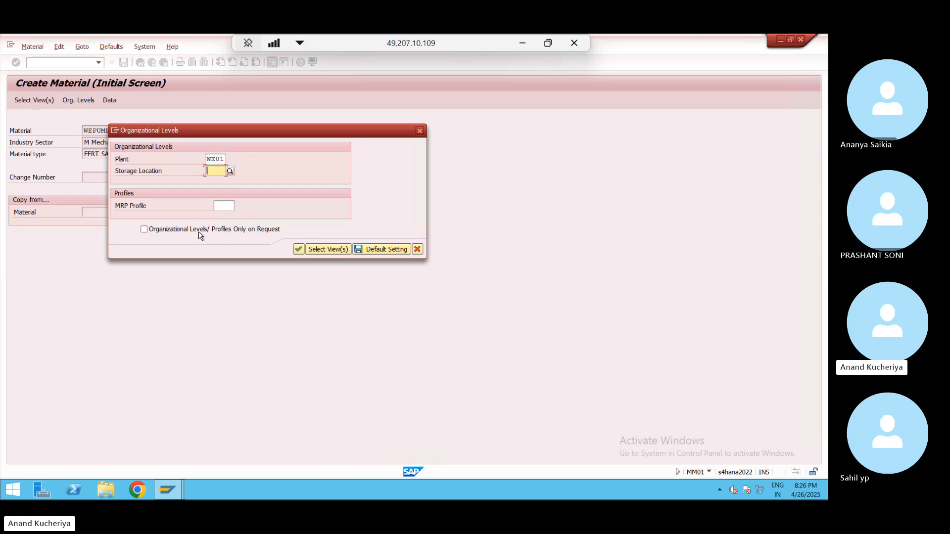
{"action": "key", "text": "space"}
{"action": "key", "text": "Down"}
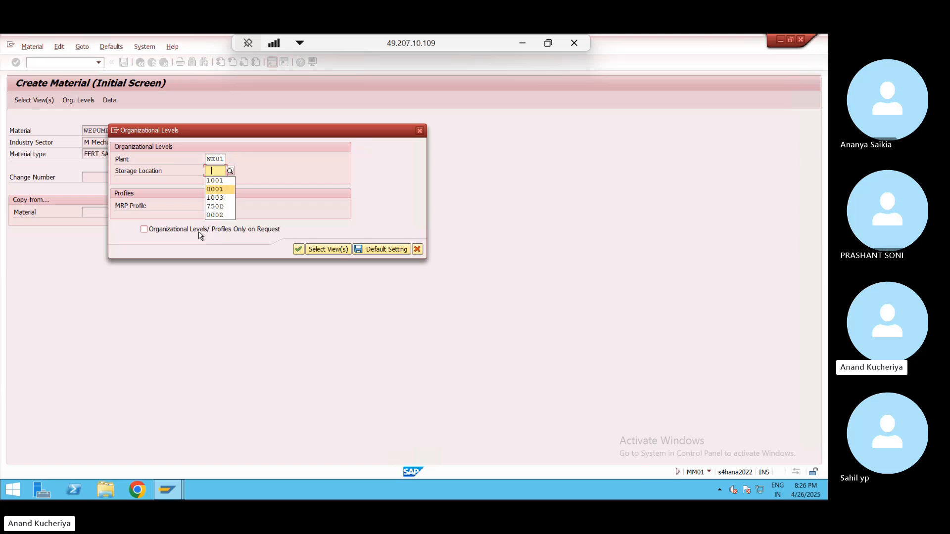
{"action": "key", "text": "Return"}
{"action": "key", "text": "Return"}
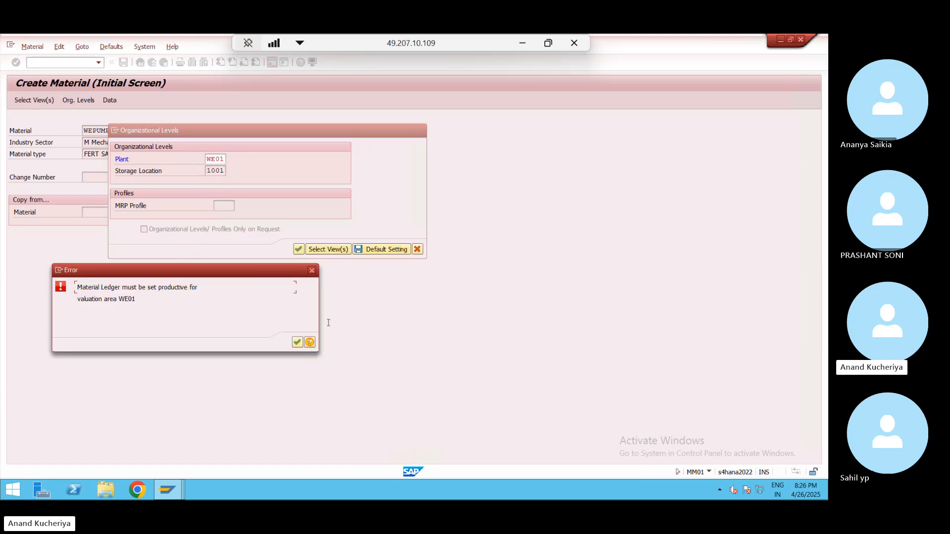
- Open the error's detailed help and scroll through the long text
{"action": "left_click", "coordinate": [310, 343]}
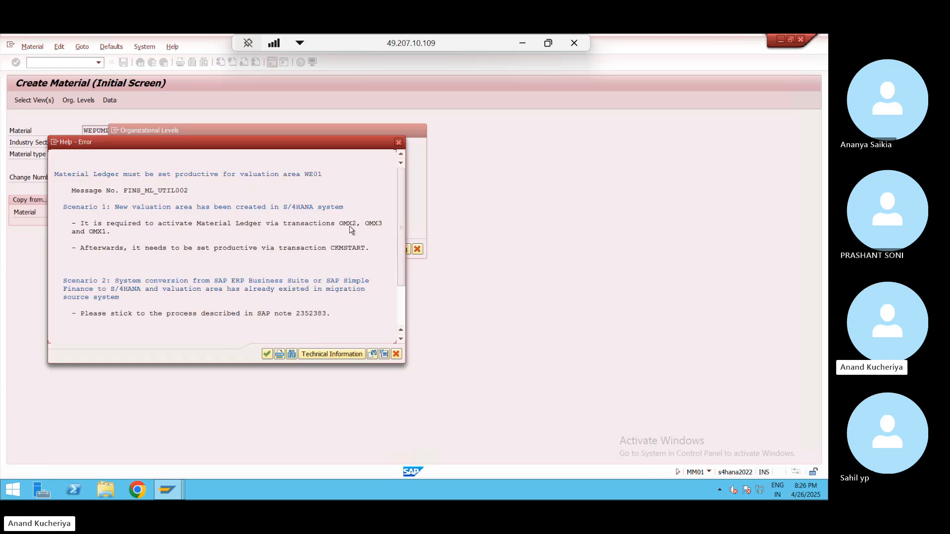
{"action": "left_click", "coordinate": [351, 229]}
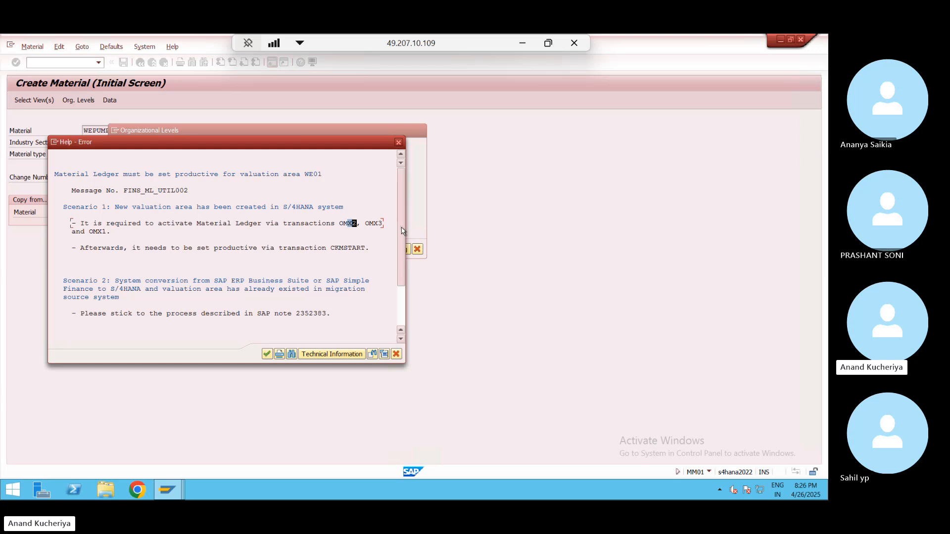
{"action": "left_click_drag", "start_coordinate": [401, 230], "coordinate": [400, 267]}
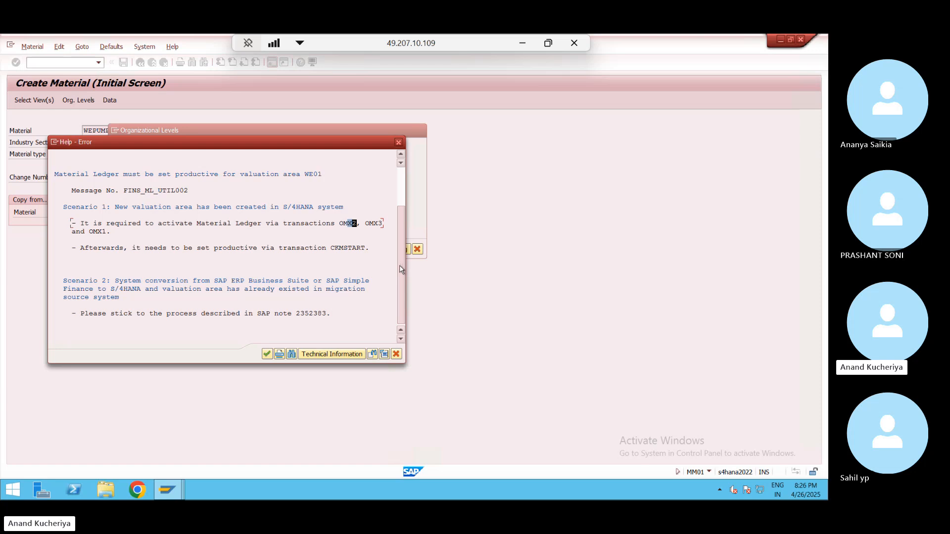
{"action": "left_click_drag", "start_coordinate": [401, 270], "coordinate": [401, 285]}
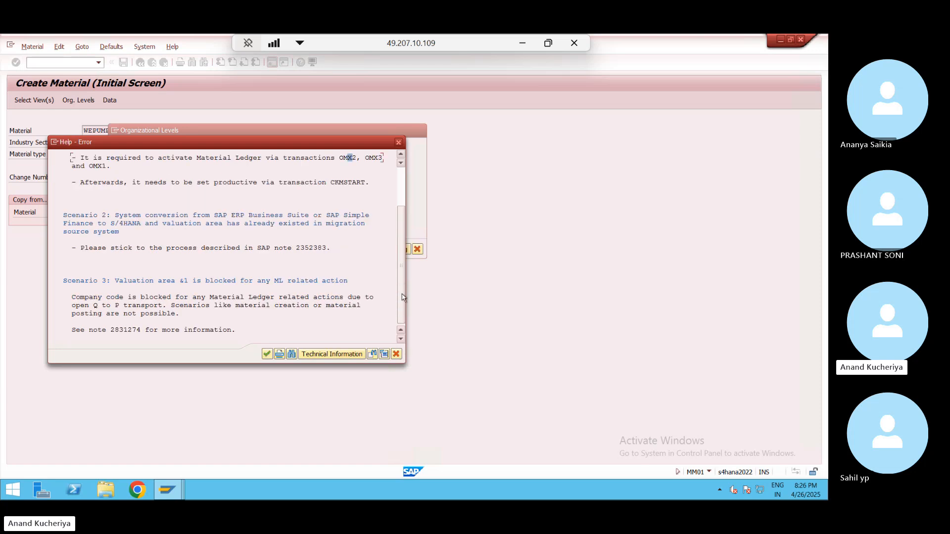
{"action": "left_click", "coordinate": [406, 246]}
{"action": "left_click", "coordinate": [402, 249]}
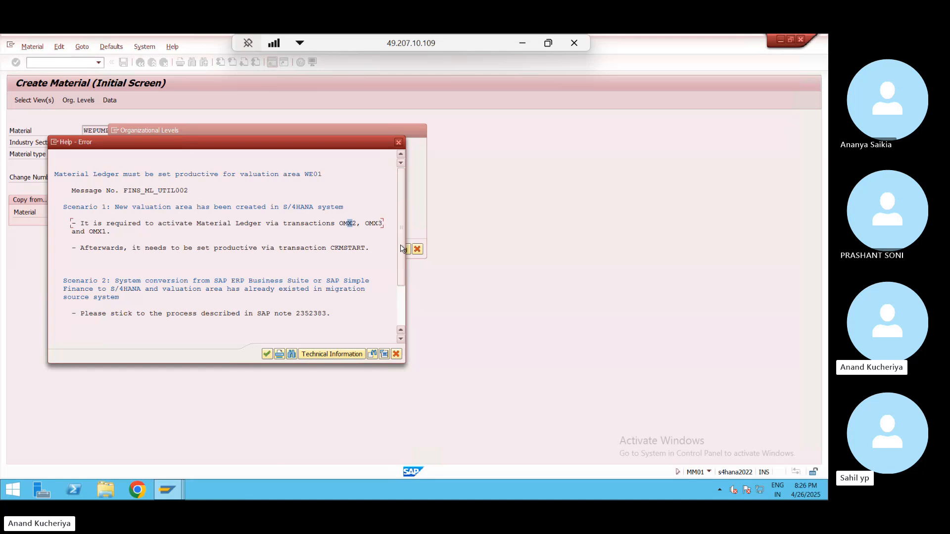
- Block-copy CKMSTART from the help text and switch to the OMX2 session
{"action": "left_click", "coordinate": [334, 251]}
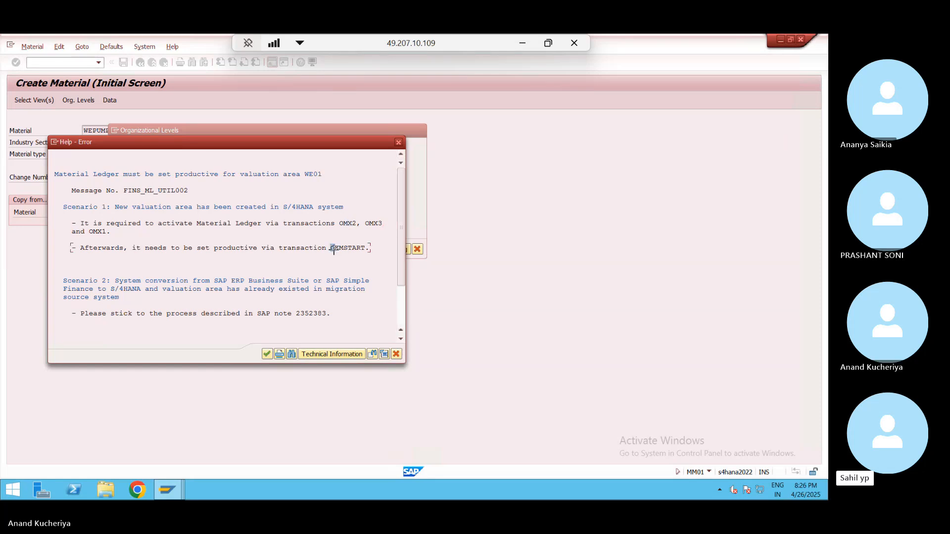
{"action": "key", "text": "ctrl+y"}
{"action": "left_click_drag", "start_coordinate": [331, 245], "coordinate": [369, 247]}
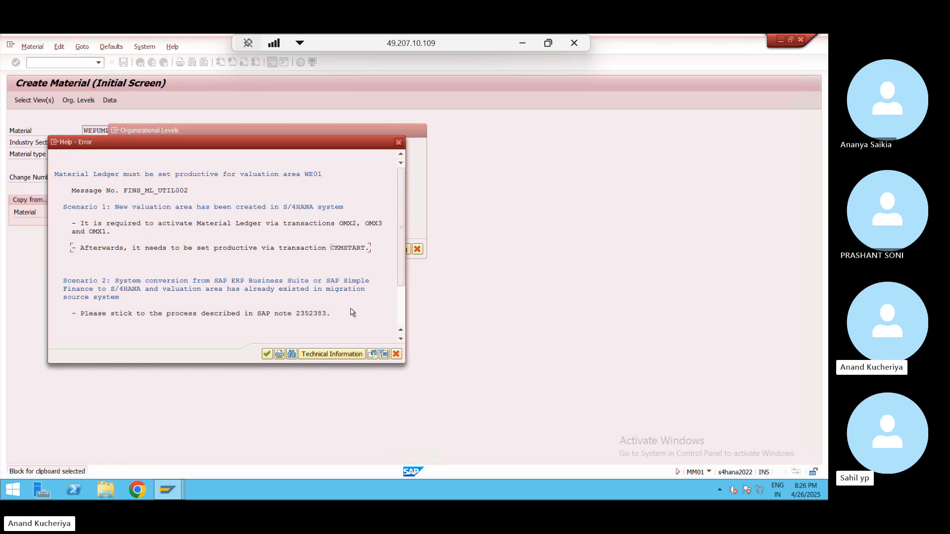
{"action": "key", "text": "alt+Tab"}
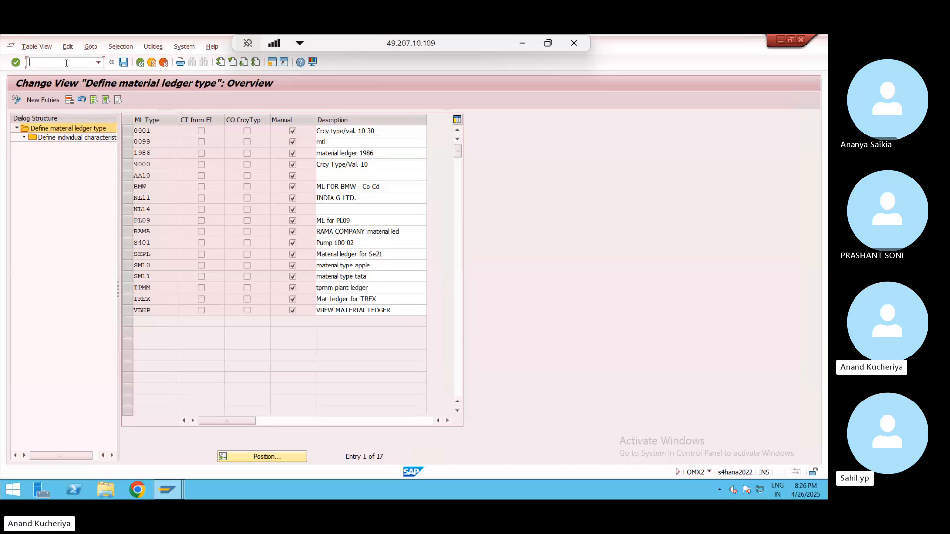
- Start the CKMSTART transaction (Material Ledger production startup) from the command field
{"action": "left_click", "coordinate": [32, 62]}
{"action": "type", "text": "/nCKMSTART"}
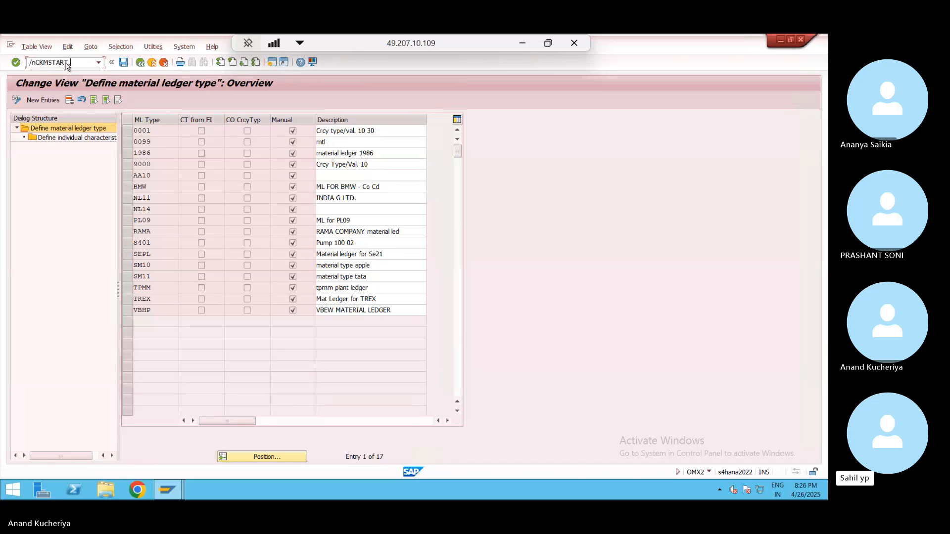
{"action": "key", "text": "Return"}
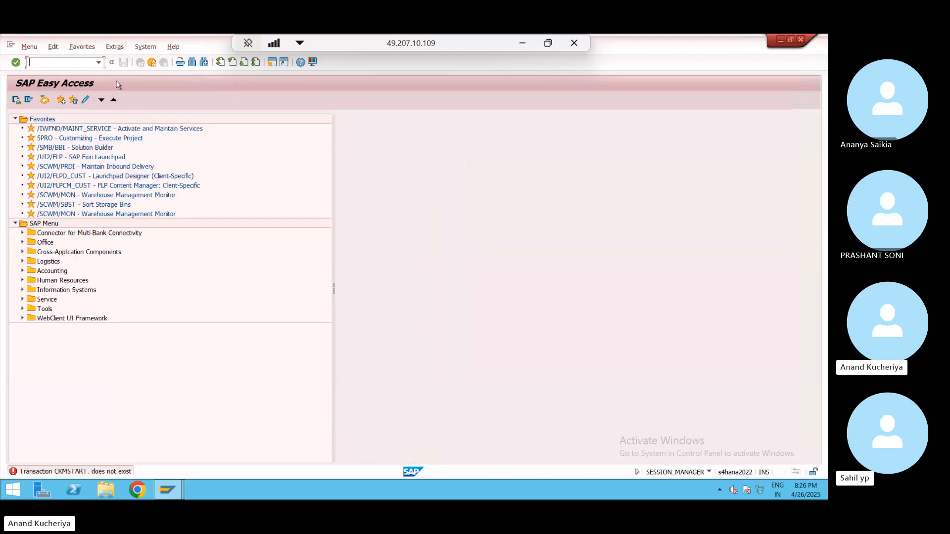
{"action": "key", "text": "alt+Tab"}
{"action": "key", "text": "alt+Tab"}
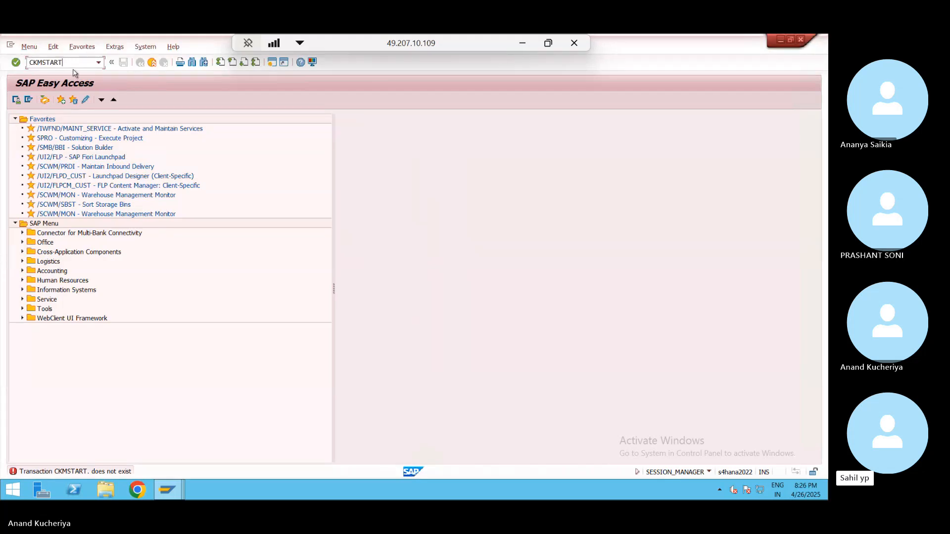
{"action": "key", "text": "Return"}
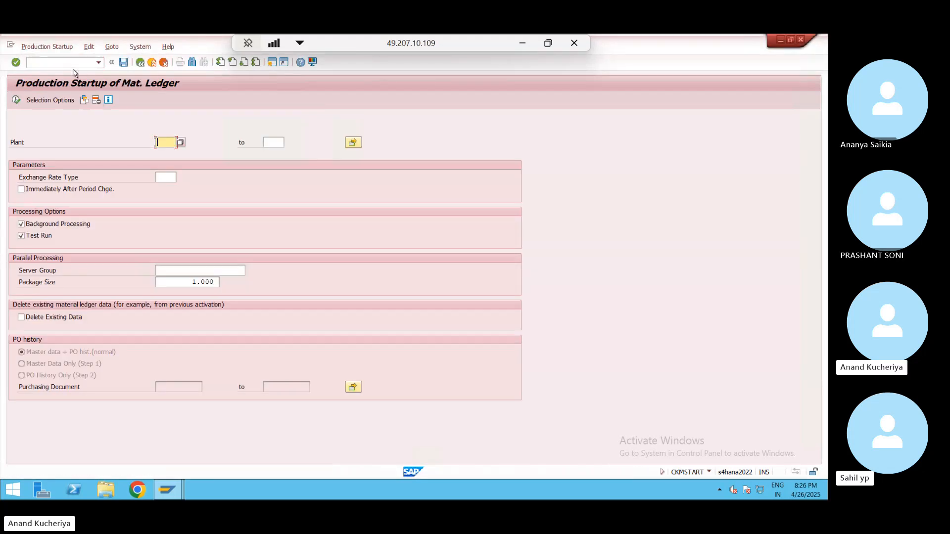
- Run the startup for plant WE01 with Test Run unchecked, yielding 'Material ledger not active'
{"action": "type", "text": "WE01"}
{"action": "left_click", "coordinate": [21, 236]}
{"action": "left_click", "coordinate": [15, 102]}
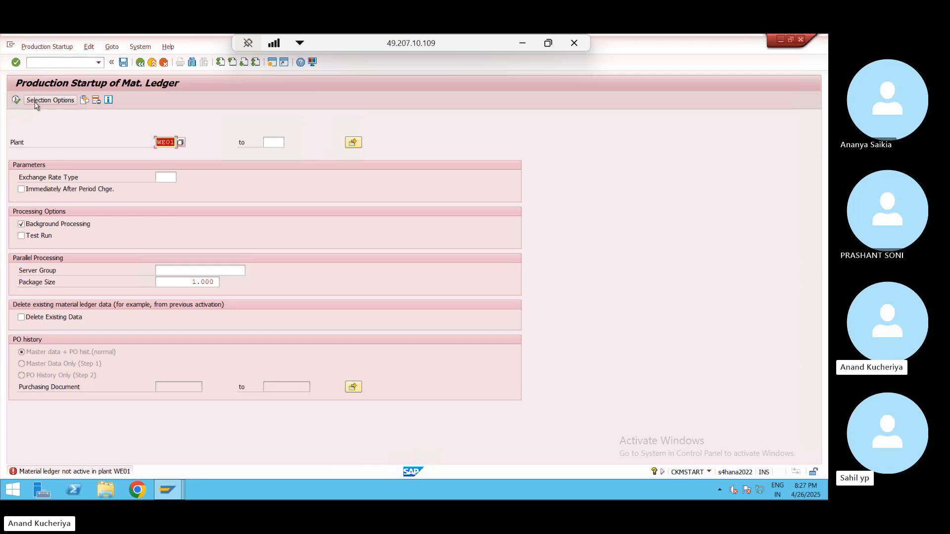
{"action": "left_click", "coordinate": [99, 63]}
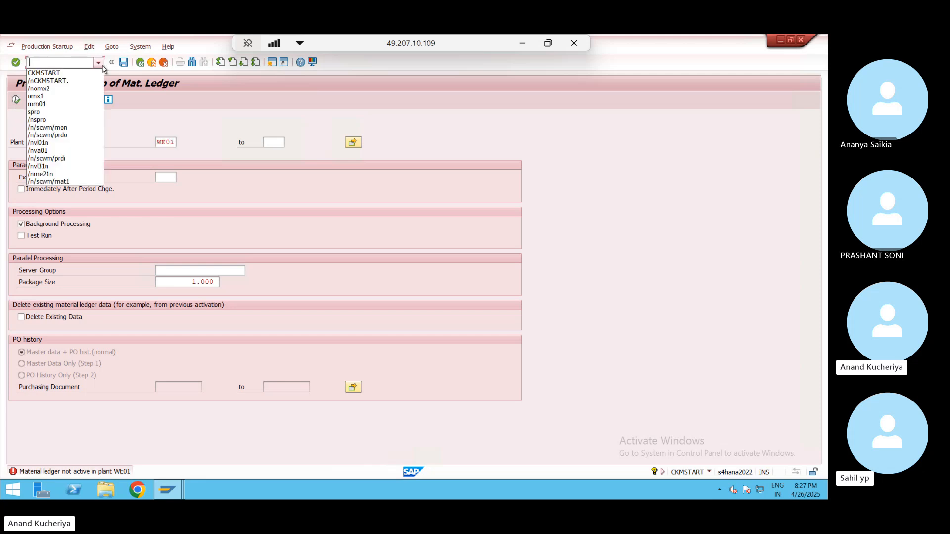
- Open OMX1 Activation of Material Ledger and position the table on valuation area WE01
{"action": "left_click", "coordinate": [70, 97]}
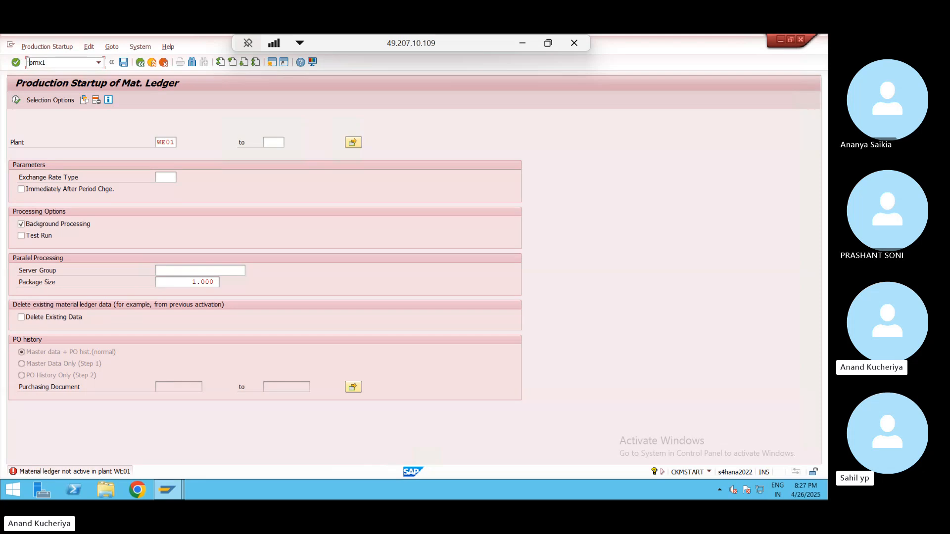
{"action": "key", "text": "Return"}
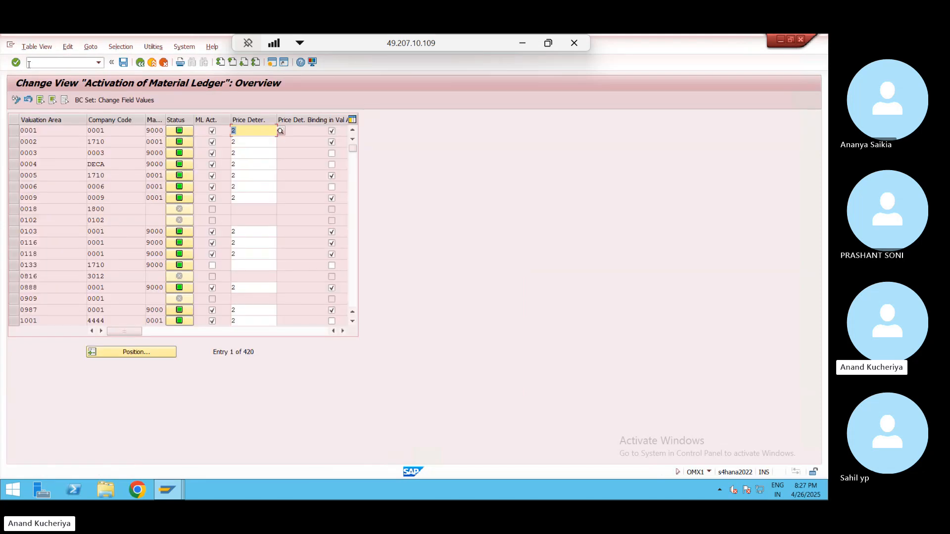
{"action": "left_click", "coordinate": [152, 354]}
{"action": "type", "text": "WE01"}
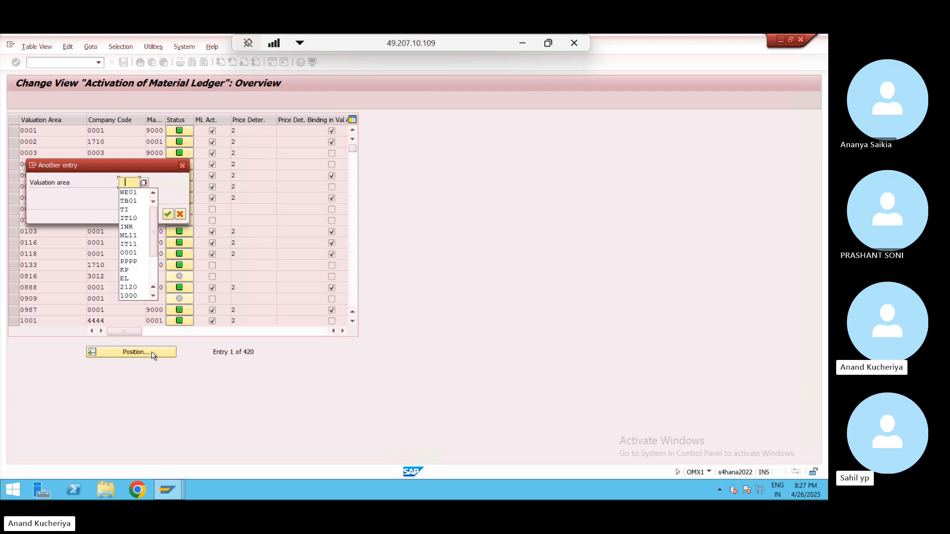
{"action": "key", "text": "Return"}
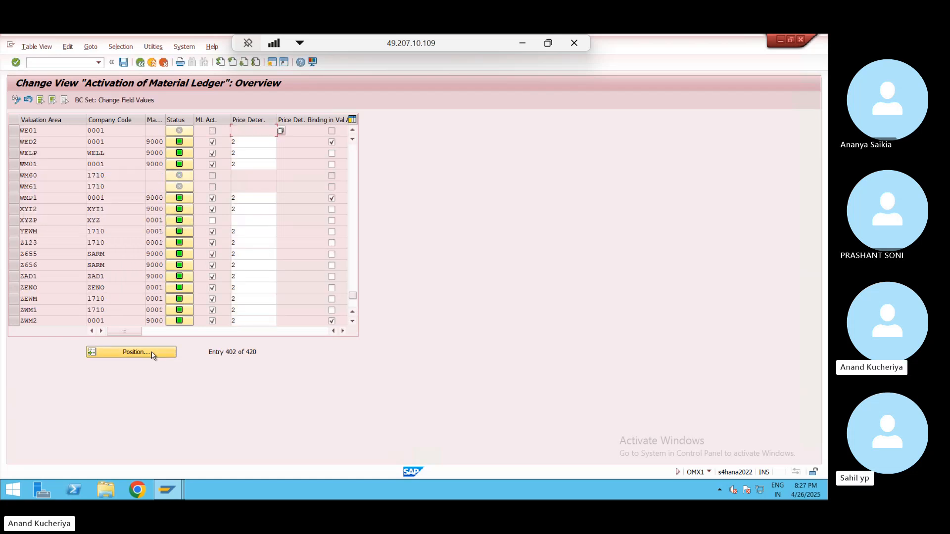
- Check WE01's inactive status, toggle display/change mode, and reposition the table on WE01
{"action": "left_click", "coordinate": [179, 132]}
{"action": "left_click", "coordinate": [17, 101]}
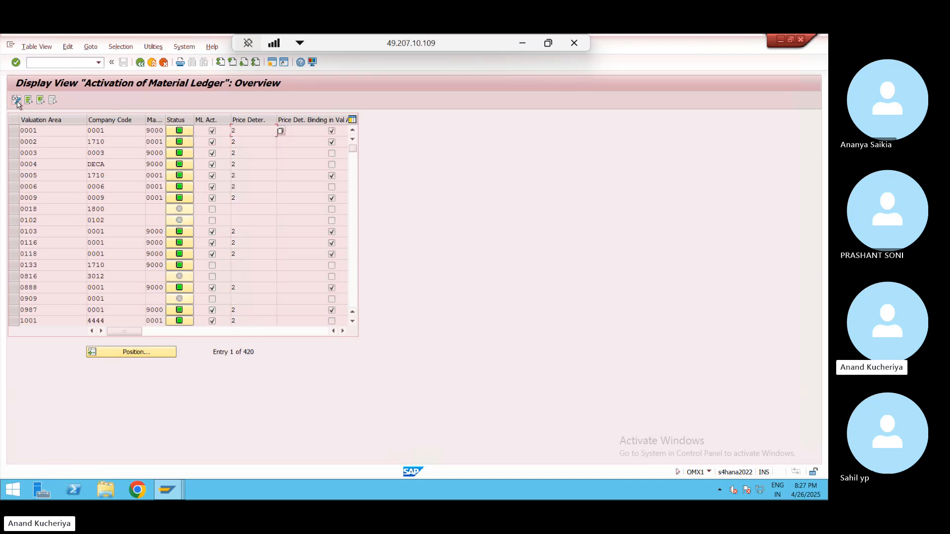
{"action": "left_click", "coordinate": [17, 101]}
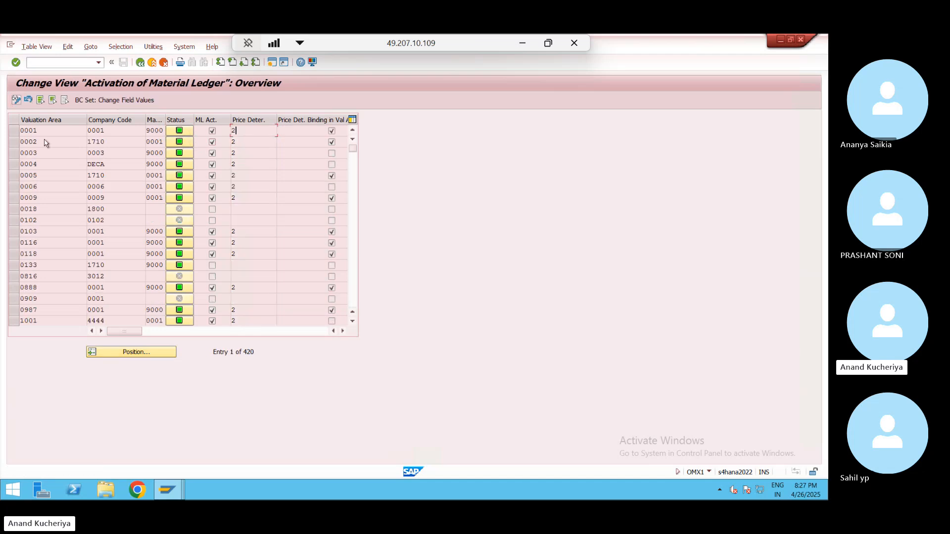
{"action": "left_click", "coordinate": [152, 353]}
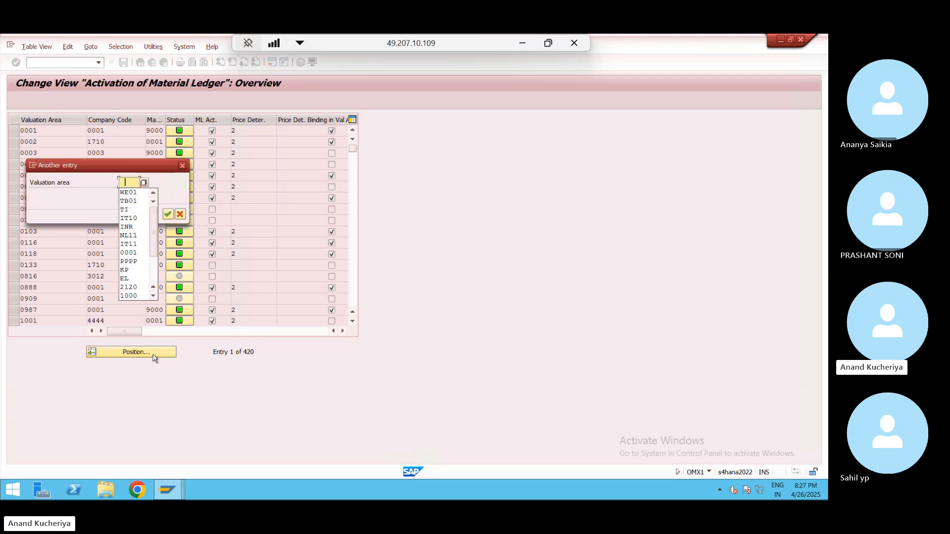
{"action": "key", "text": "Down"}
{"action": "key", "text": "Return"}
{"action": "key", "text": "Return"}
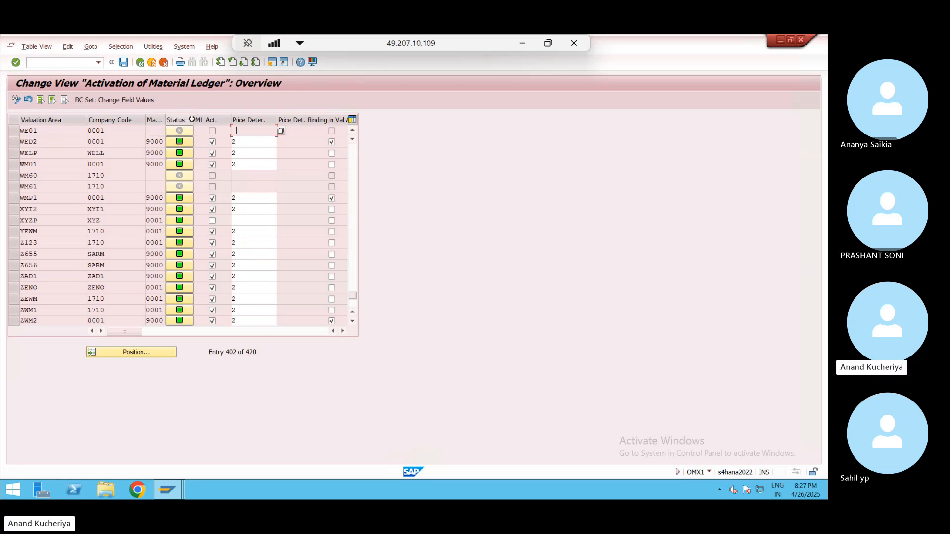
- Widen the Mat. Ledger Type column, exit the activation table, and return to SAP Easy Access
{"action": "left_click_drag", "start_coordinate": [166, 120], "coordinate": [201, 123]}
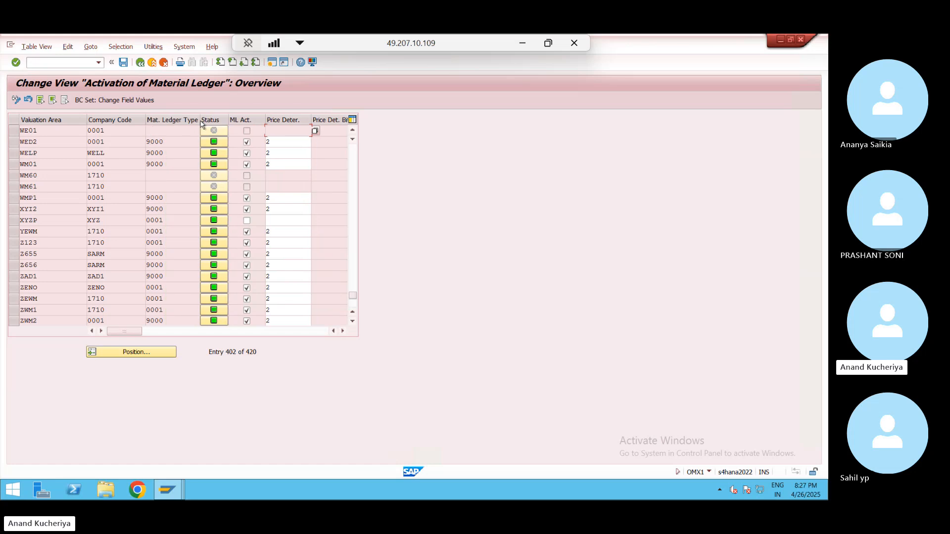
{"action": "left_click", "coordinate": [153, 63]}
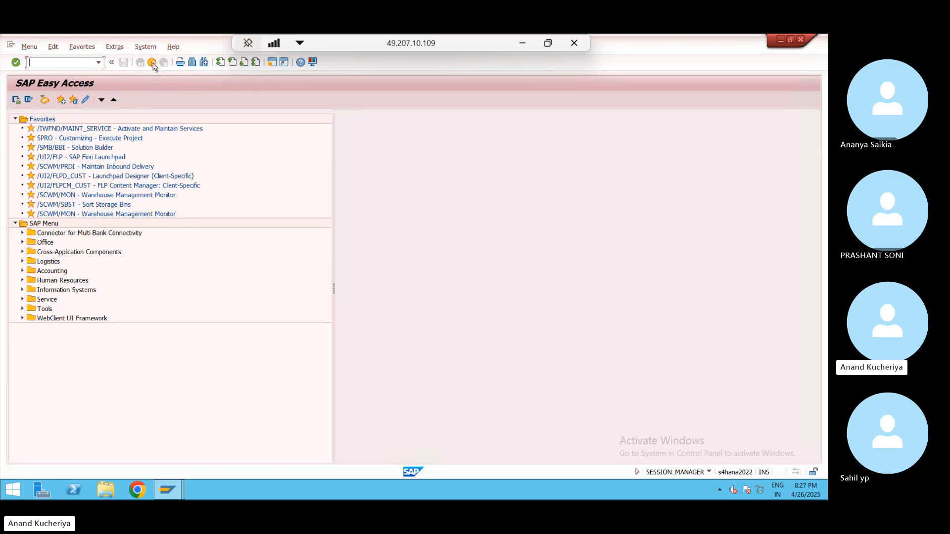
{"action": "key", "text": "alt+Tab"}
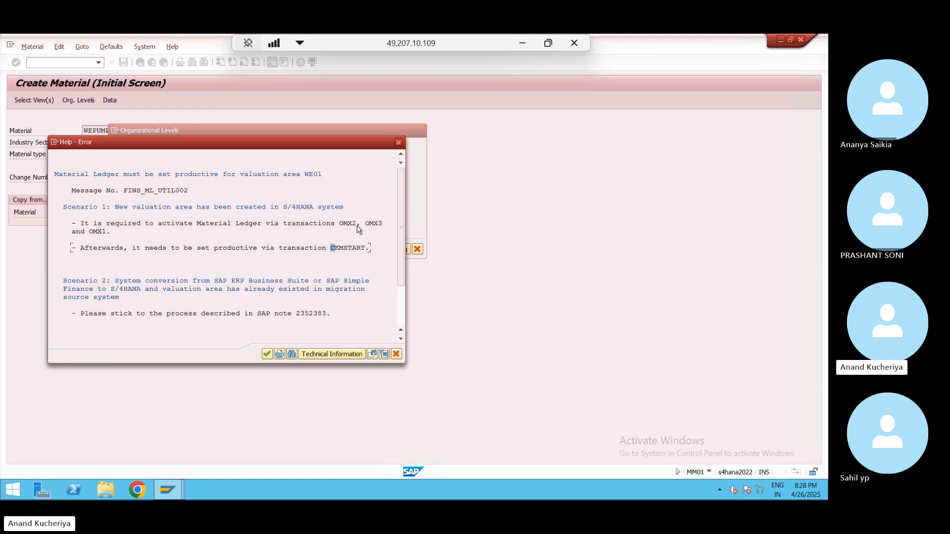
{"action": "key", "text": "alt+Tab"}
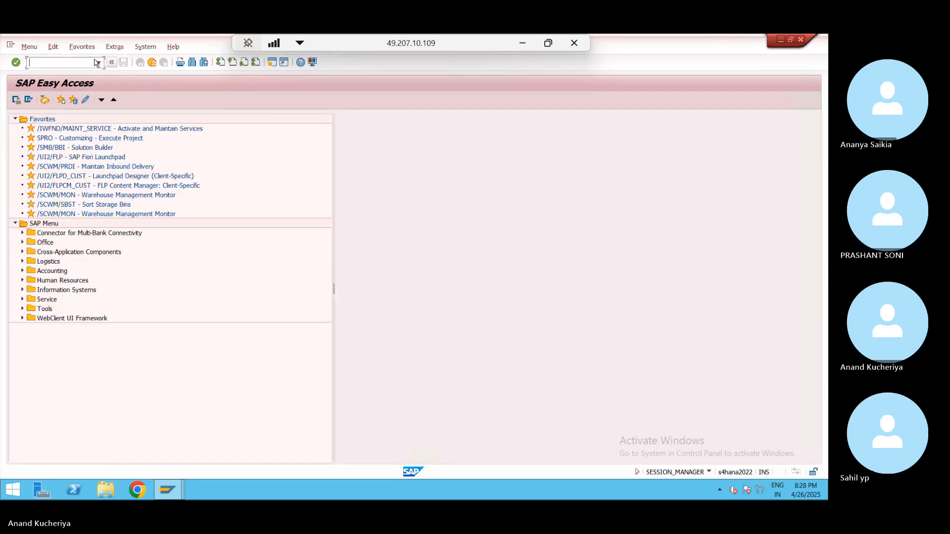
{"action": "left_click", "coordinate": [98, 63]}
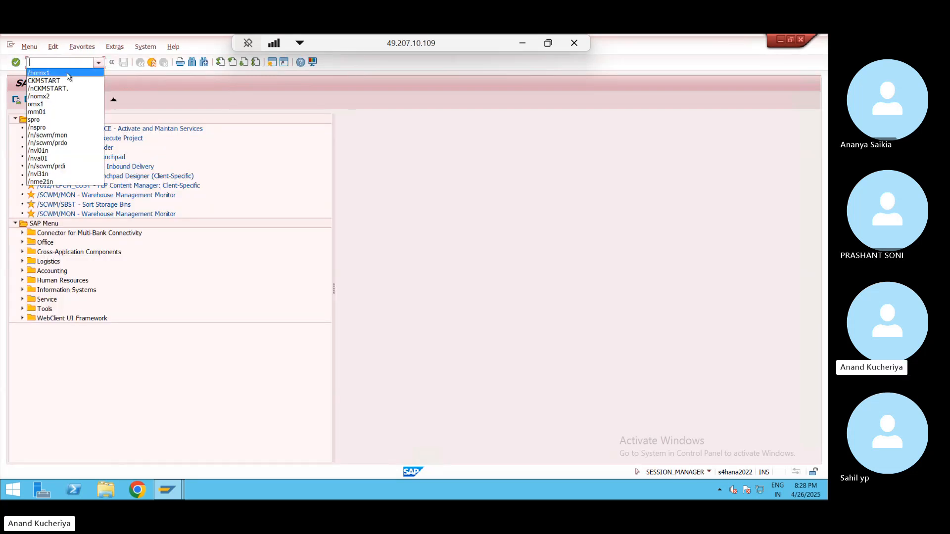
- Run OMX3 to open the assignment of material ledger types to valuation areas
{"action": "left_click", "coordinate": [67, 73]}
{"action": "left_click", "coordinate": [62, 63]}
{"action": "key", "text": "BackSpace"}
{"action": "type", "text": "3"}
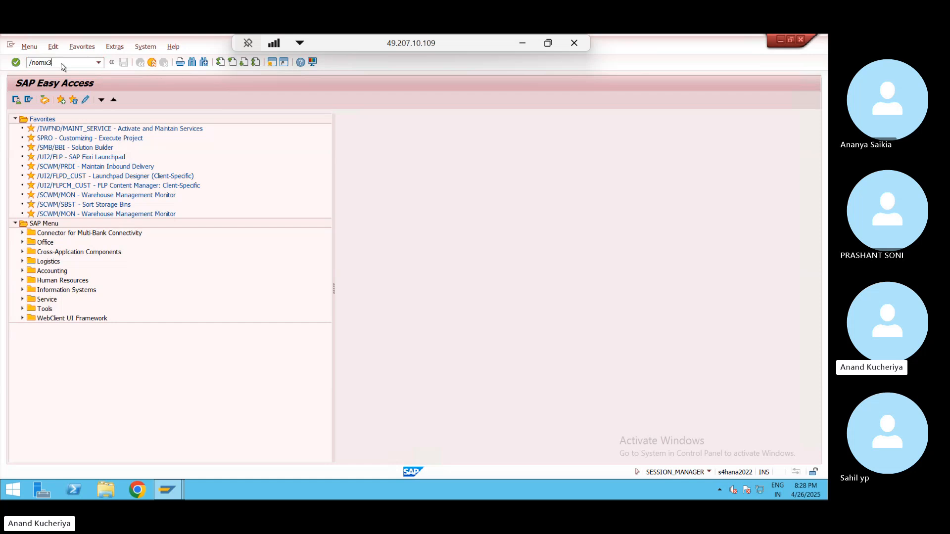
{"action": "key", "text": "Return"}
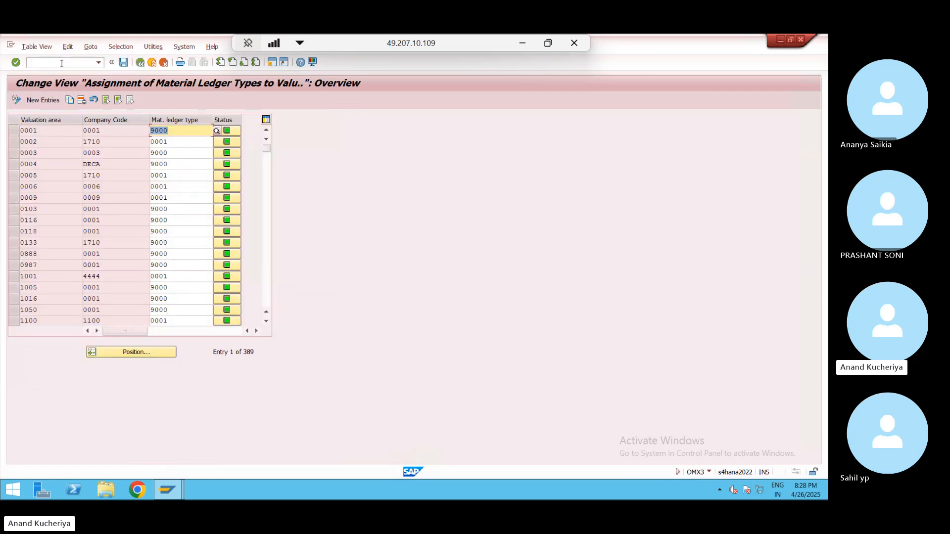
- Jump the 389-entry table to valuation area WE01 and scroll up a few rows
{"action": "left_click", "coordinate": [148, 352]}
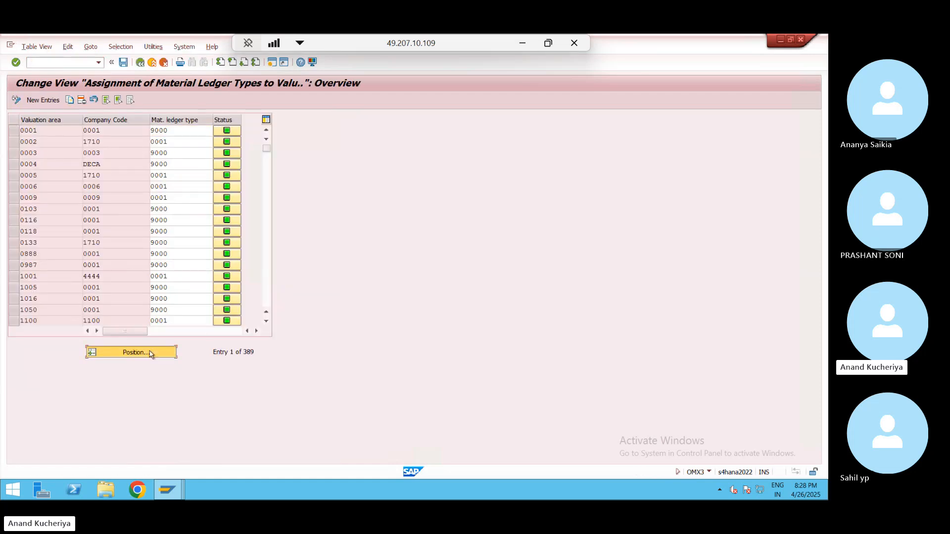
{"action": "key", "text": "Down"}
{"action": "key", "text": "Return"}
{"action": "key", "text": "Return"}
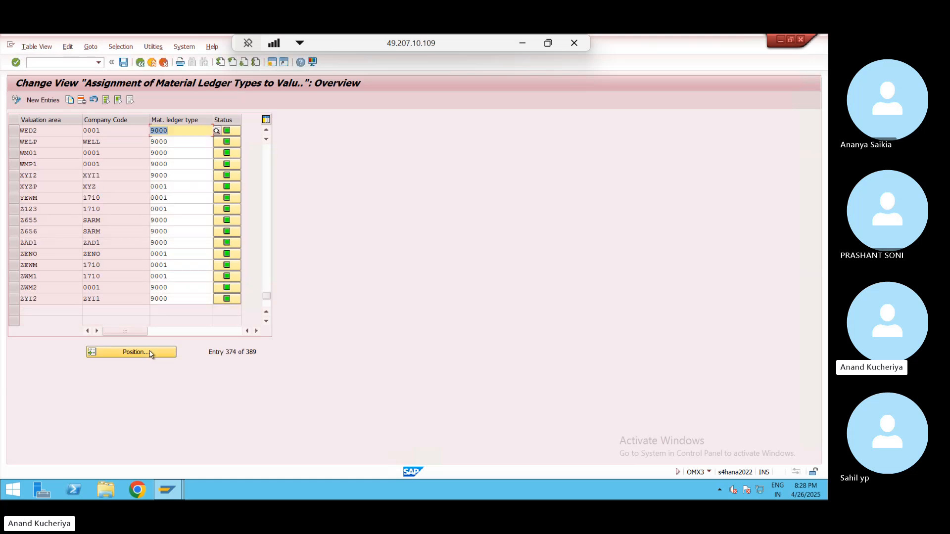
{"action": "left_click", "coordinate": [150, 353]}
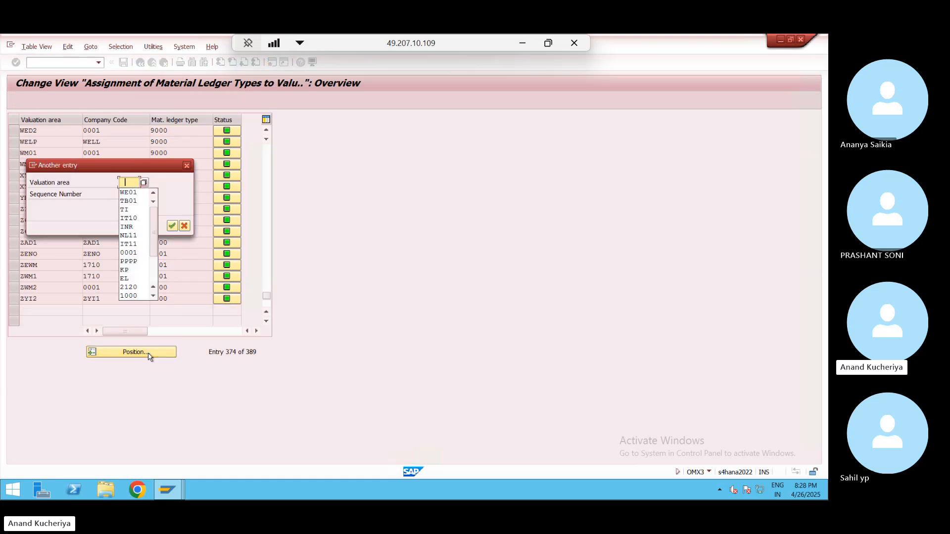
{"action": "key", "text": "Down"}
{"action": "key", "text": "Return"}
{"action": "key", "text": "Return"}
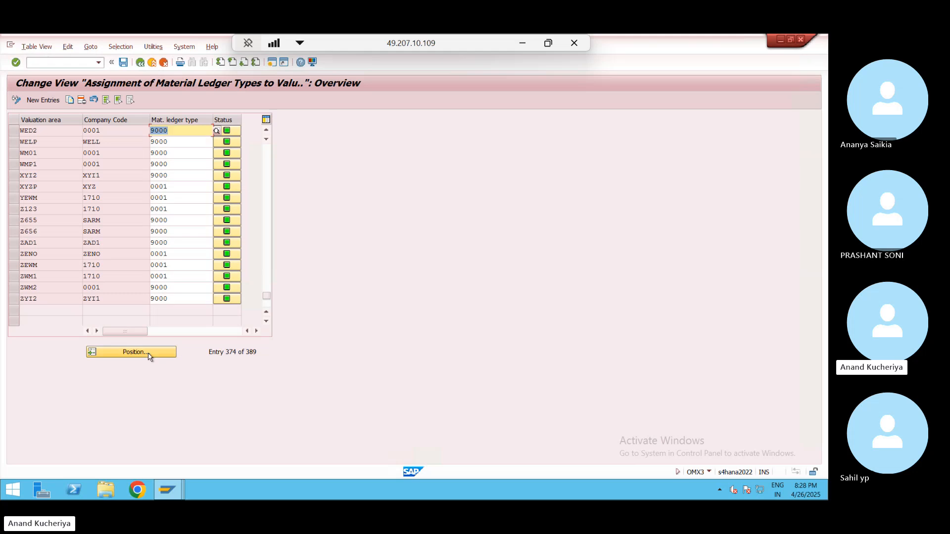
{"action": "left_click", "coordinate": [266, 130]}
{"action": "left_click", "coordinate": [266, 131]}
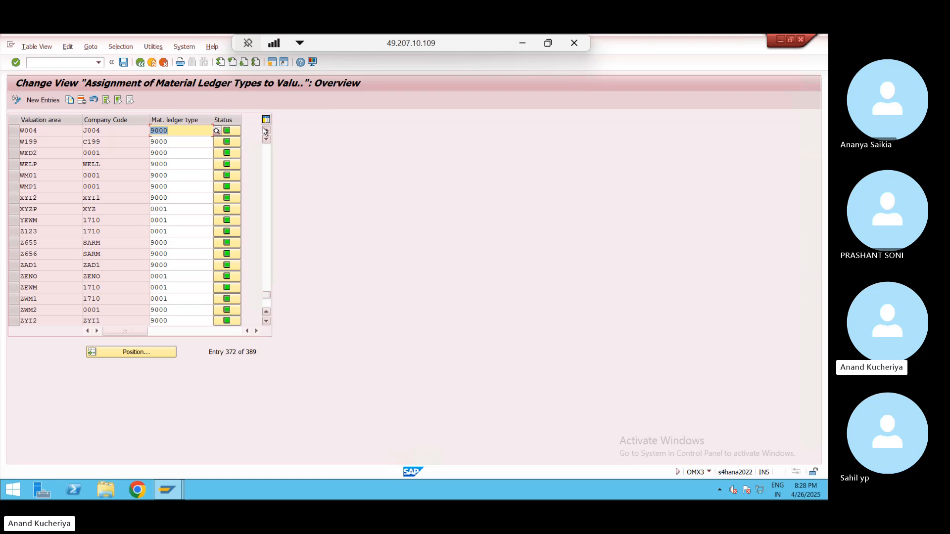
{"action": "left_click", "coordinate": [266, 131]}
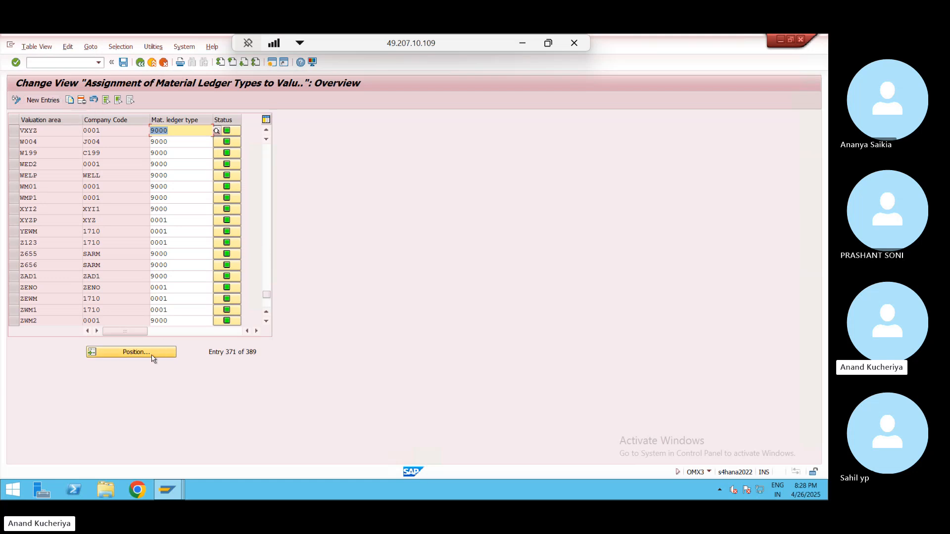
- Add a new entry for valuation area WE01 with material ledger type 0001
{"action": "left_click", "coordinate": [48, 101]}
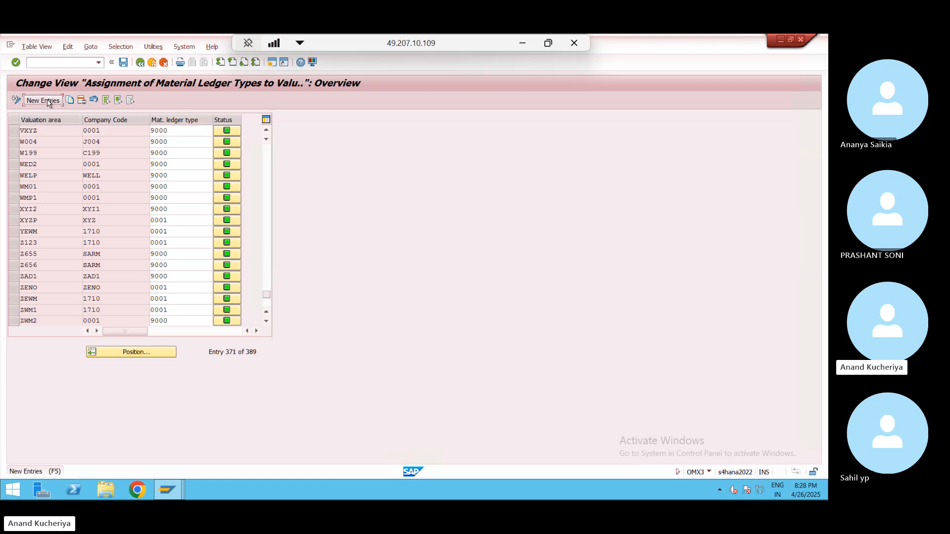
{"action": "type", "text": "WE"}
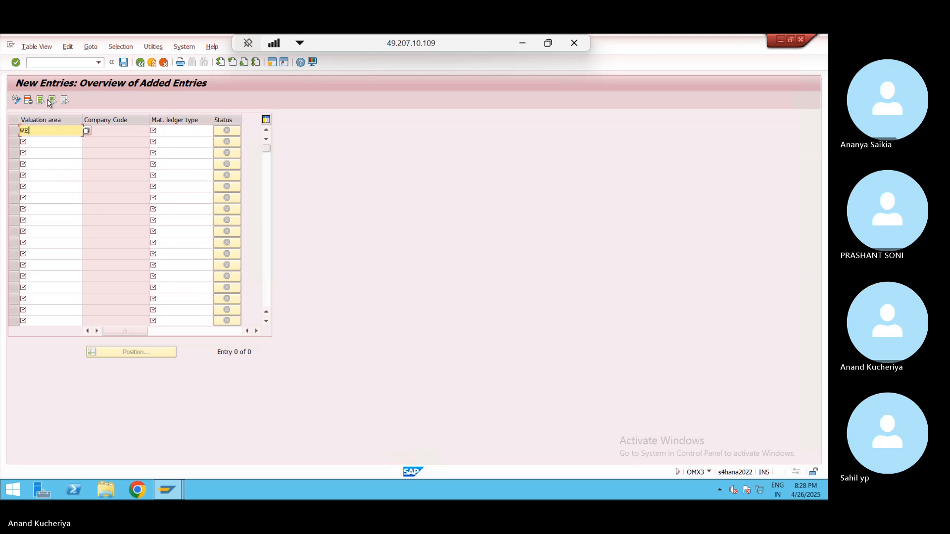
{"action": "type", "text": "01"}
{"action": "key", "text": "Return"}
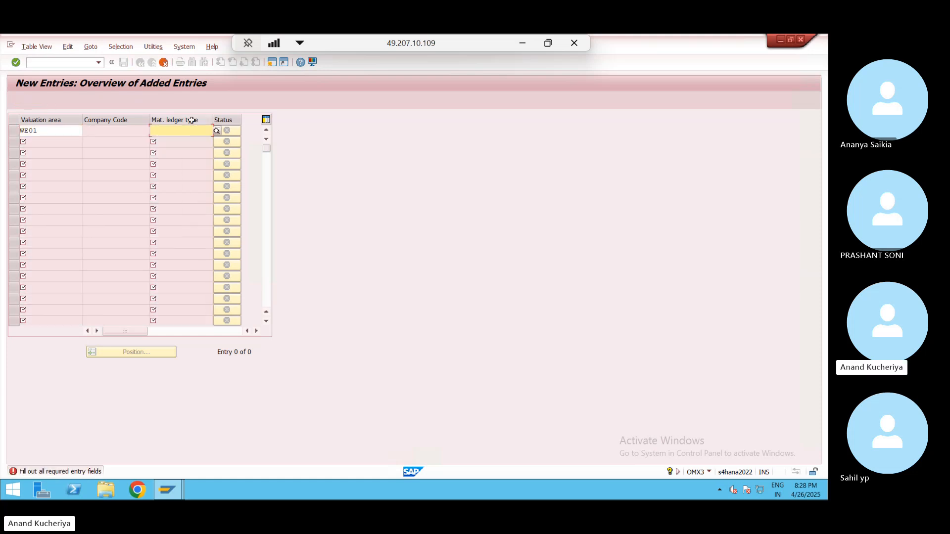
{"action": "left_click", "coordinate": [219, 130]}
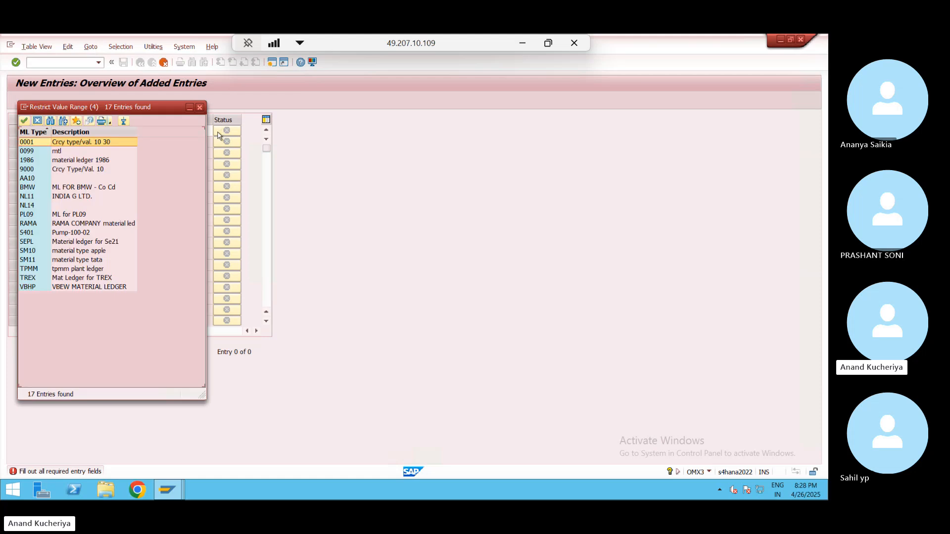
{"action": "double_click", "coordinate": [76, 145]}
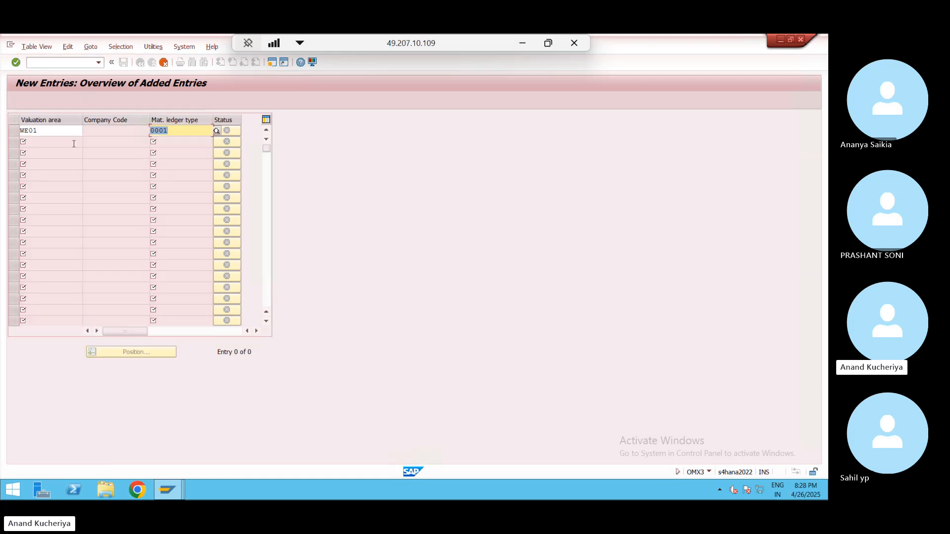
{"action": "key", "text": "Return"}
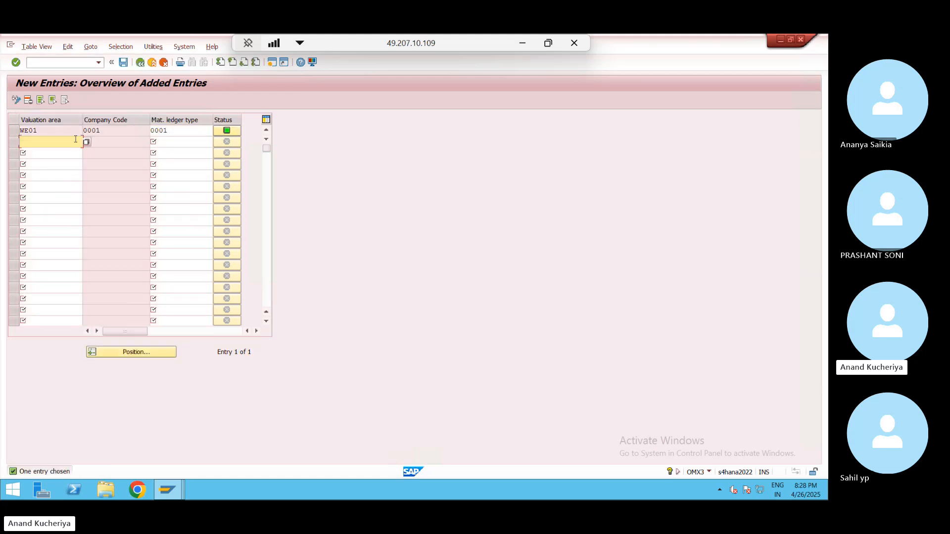
- Save the WE01 assignment and acknowledge the currency types information message
{"action": "left_click", "coordinate": [124, 63]}
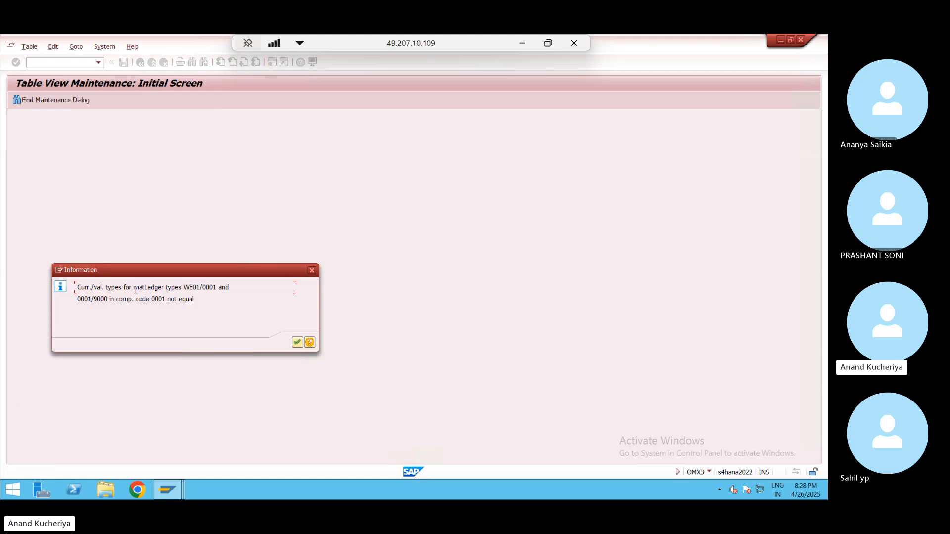
{"action": "left_click", "coordinate": [297, 342]}
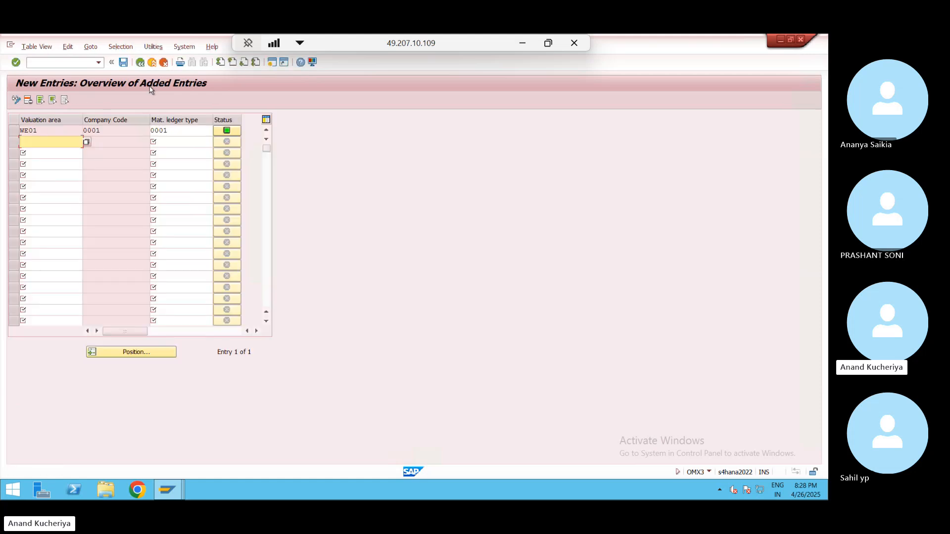
{"action": "left_click", "coordinate": [140, 63]}
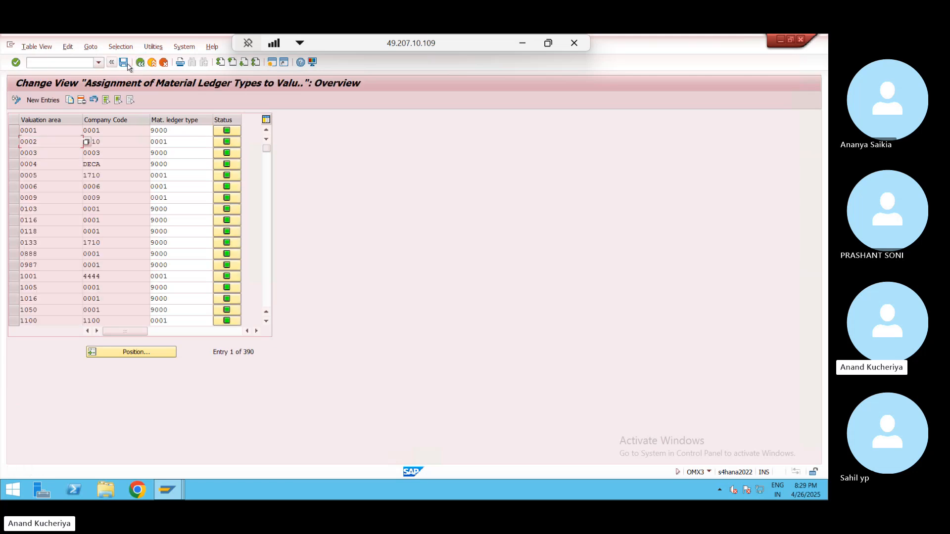
{"action": "left_click", "coordinate": [143, 63]}
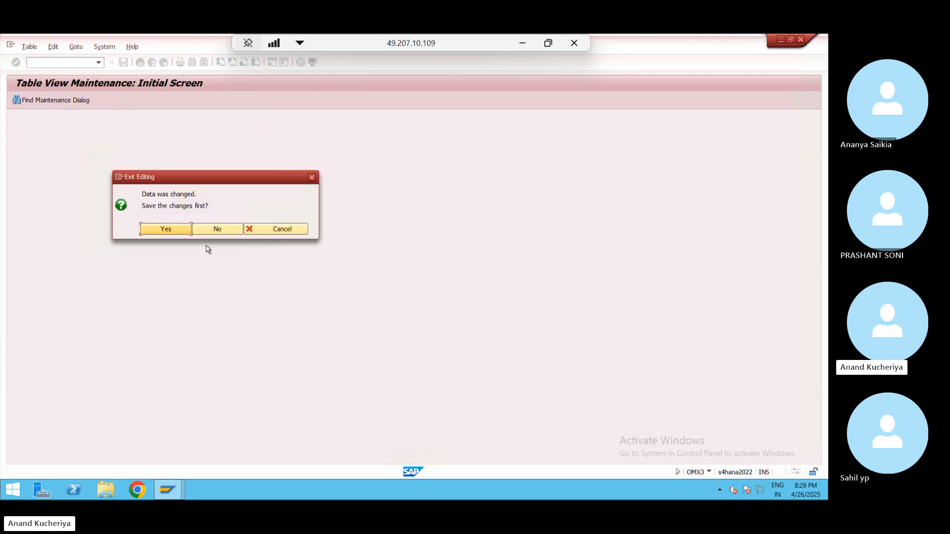
{"action": "left_click", "coordinate": [166, 230]}
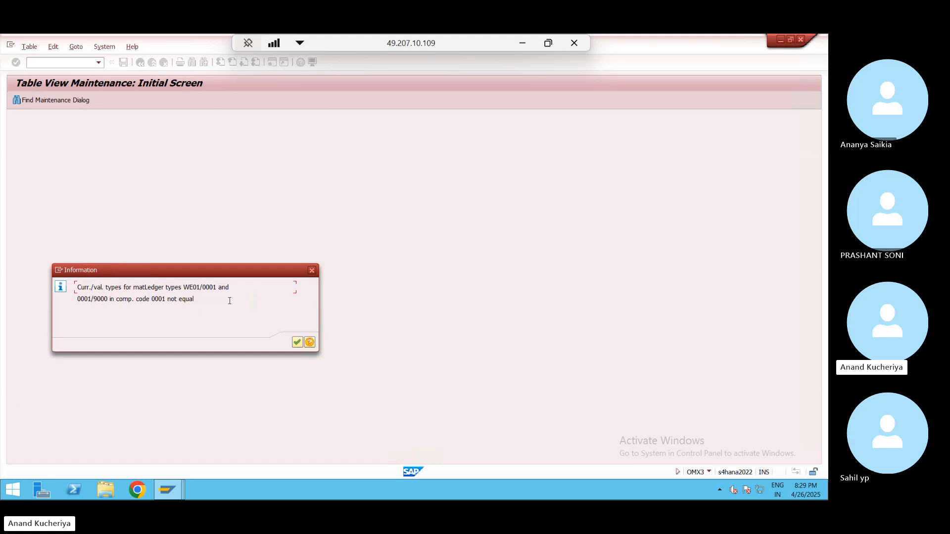
{"action": "left_click", "coordinate": [297, 343]}
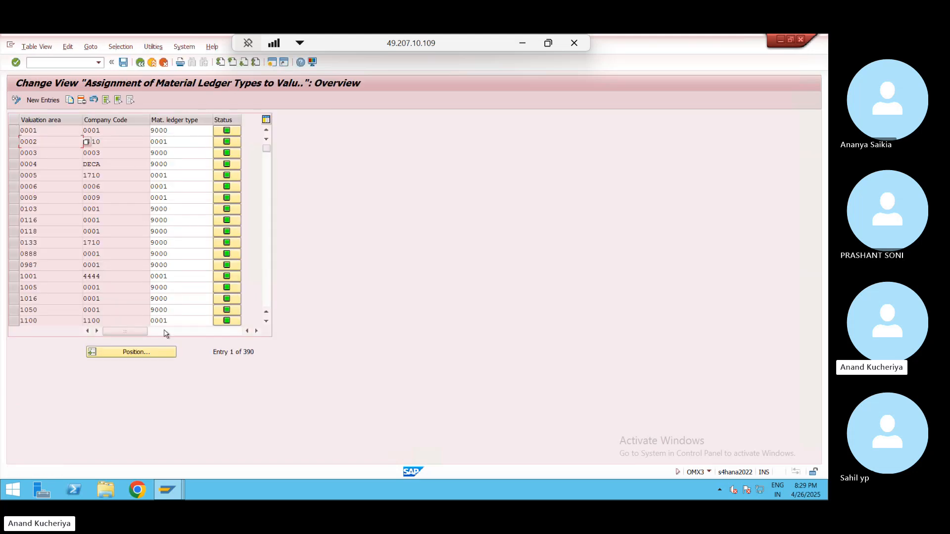
- Jump to WE01 in the assignment table, then exit without saving
{"action": "left_click", "coordinate": [159, 353]}
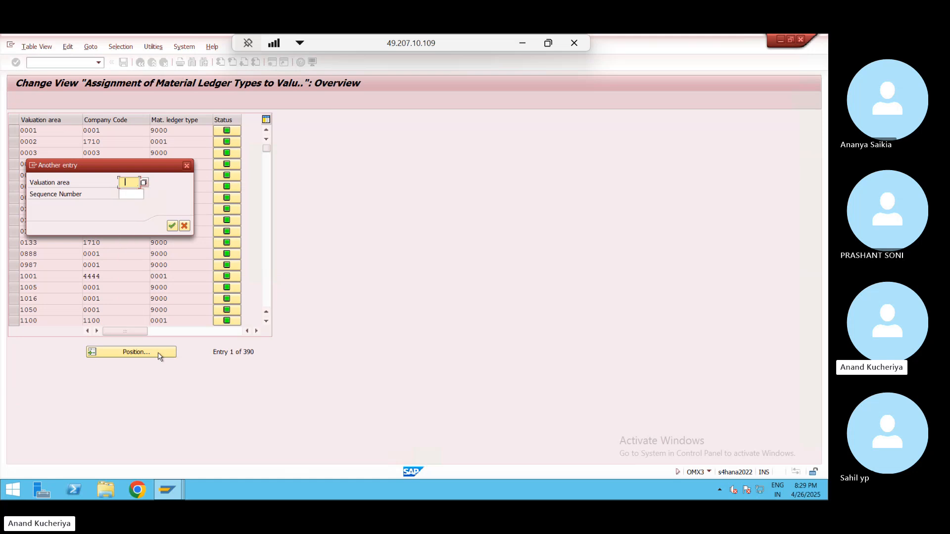
{"action": "type", "text": "w"}
{"action": "key", "text": "Return"}
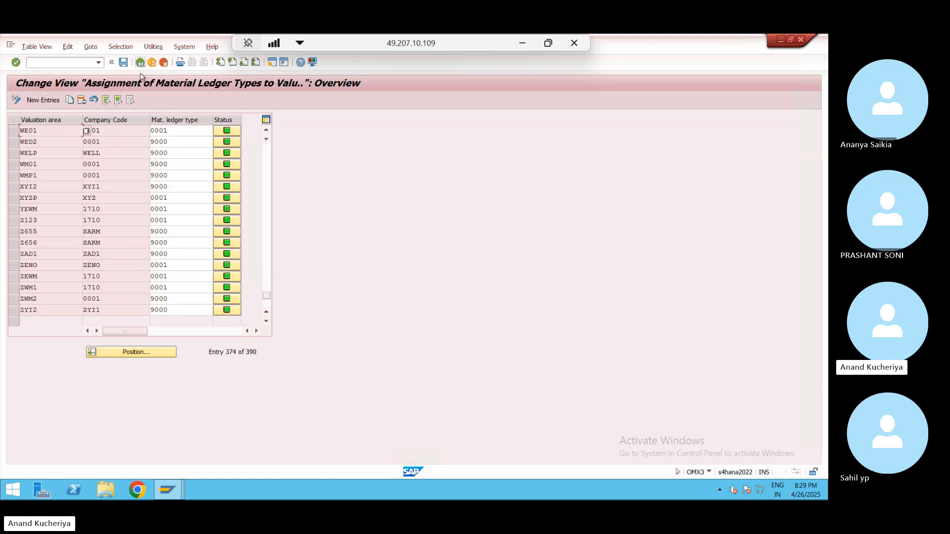
{"action": "left_click", "coordinate": [158, 64]}
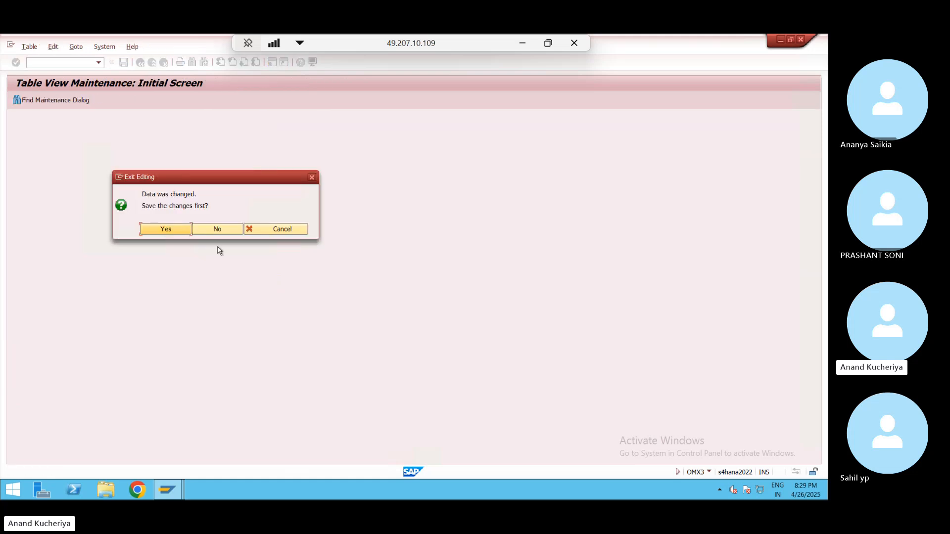
{"action": "left_click", "coordinate": [224, 230]}
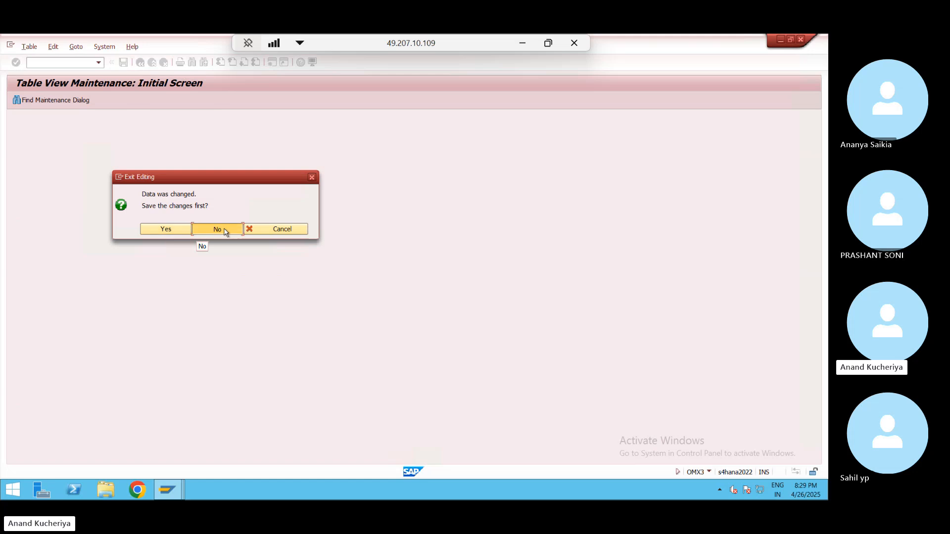
- In OMX1, jump to valuation area WE01 and check its company code
{"action": "left_click", "coordinate": [102, 62]}
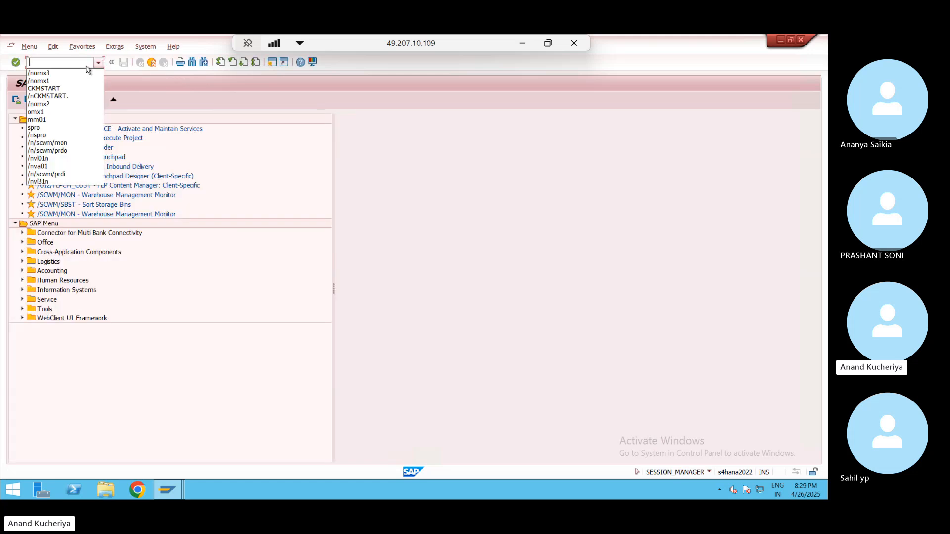
{"action": "left_click", "coordinate": [71, 81]}
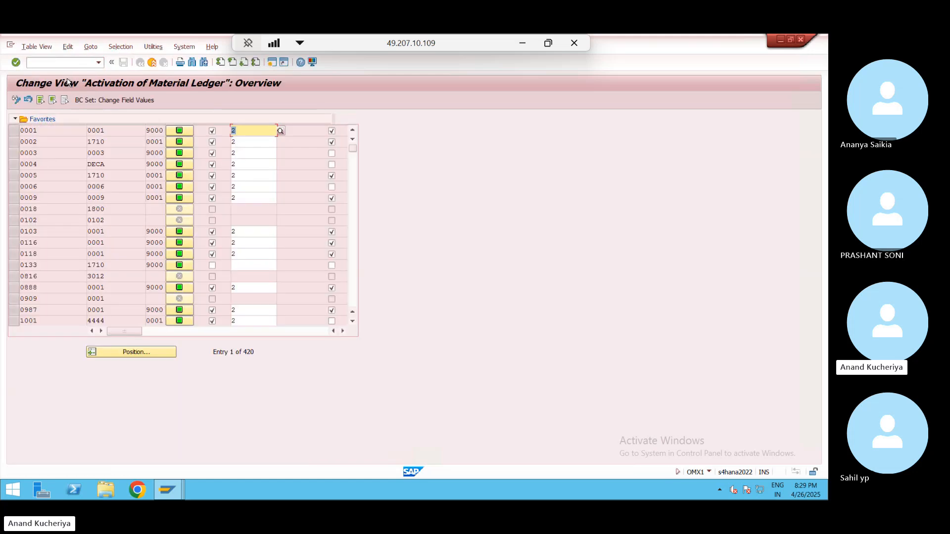
{"action": "left_click", "coordinate": [139, 354]}
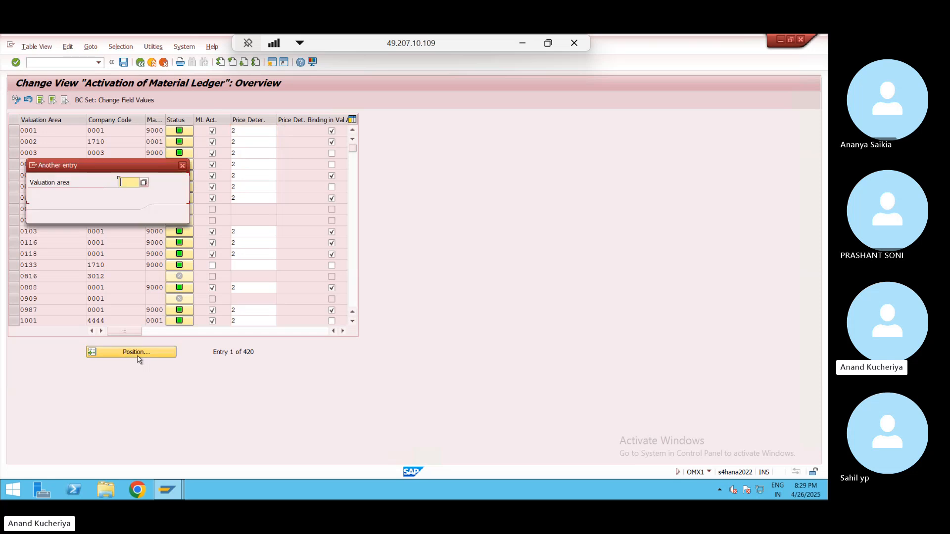
{"action": "key", "text": "Return"}
{"action": "key", "text": "Return"}
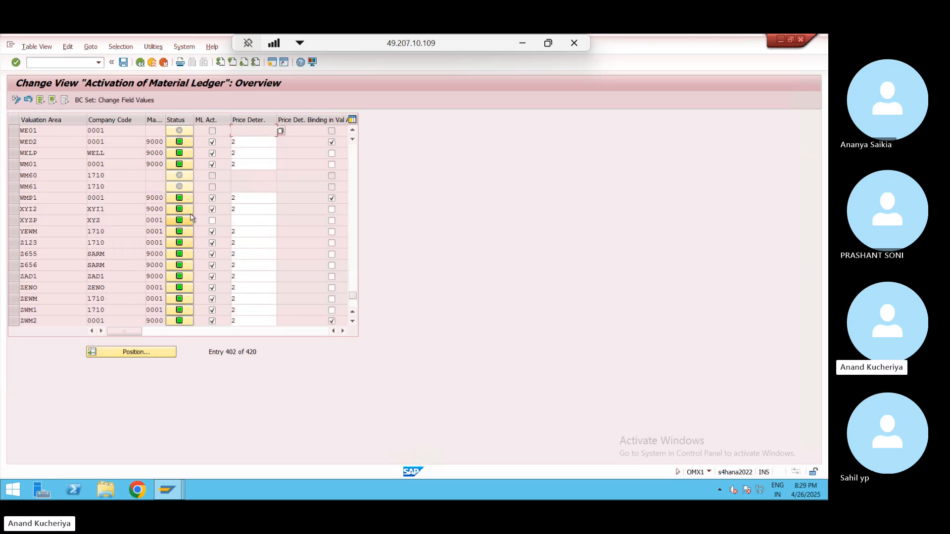
{"action": "left_click", "coordinate": [120, 131]}
- Run /nomx2 to review the 17 material ledger types, then return to Easy Access
{"action": "left_click", "coordinate": [68, 66]}
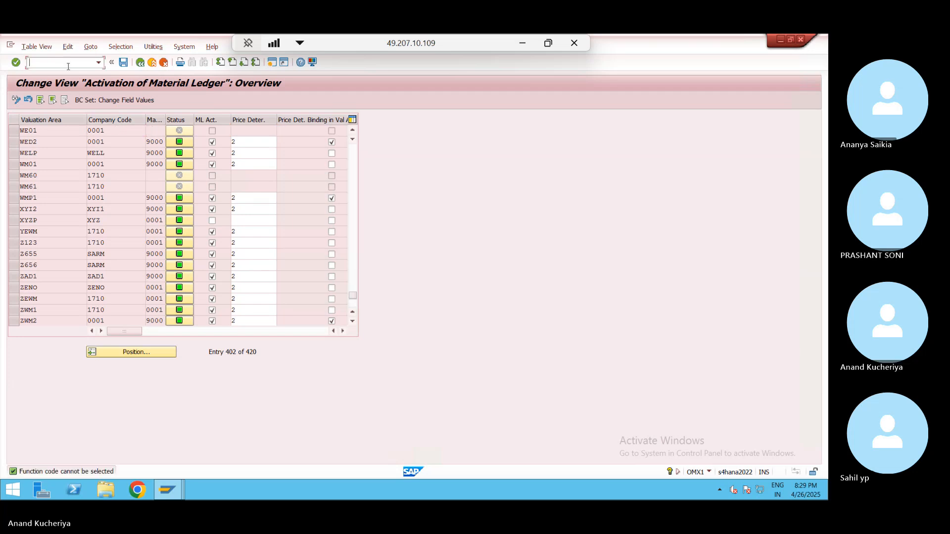
{"action": "type", "text": "/nomx1"}
{"action": "key", "text": "Return"}
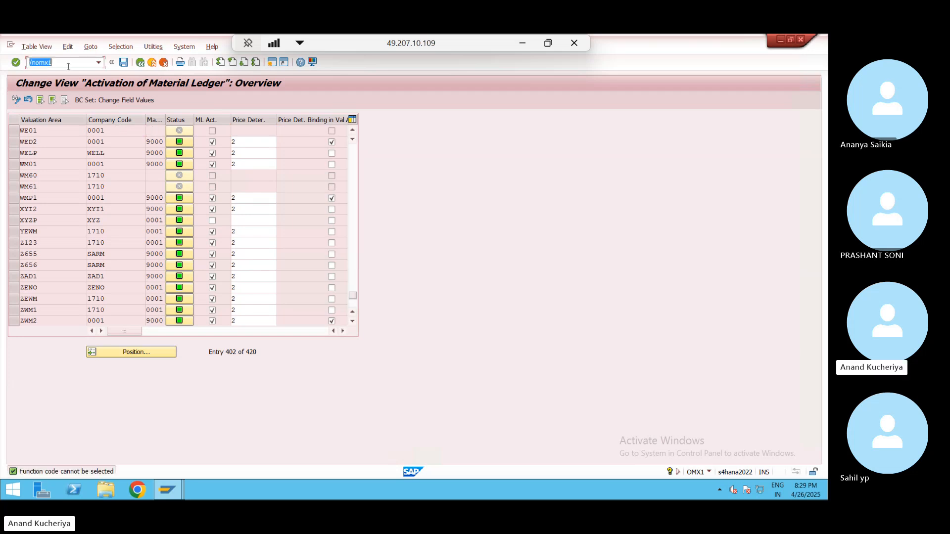
{"action": "left_click", "coordinate": [68, 66]}
{"action": "type", "text": "2"}
{"action": "key", "text": "Return"}
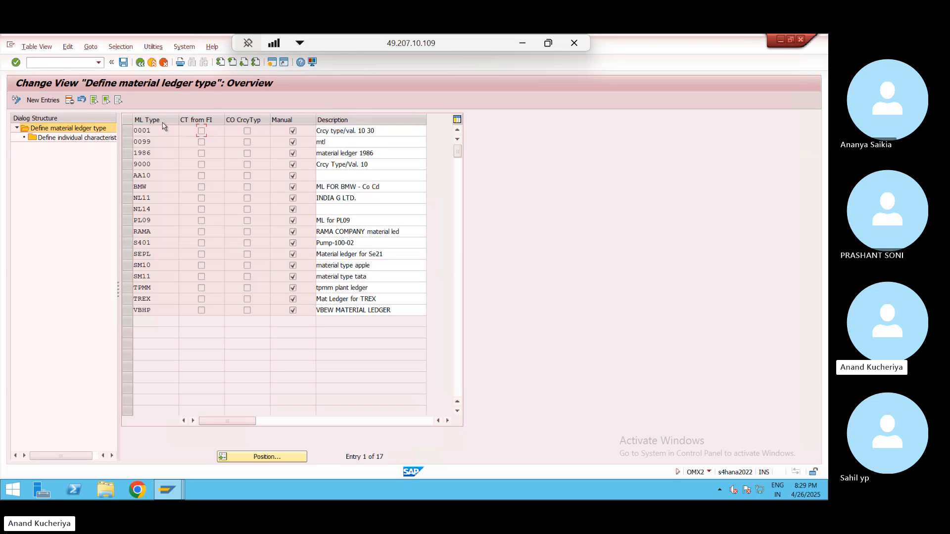
{"action": "left_click", "coordinate": [141, 62]}
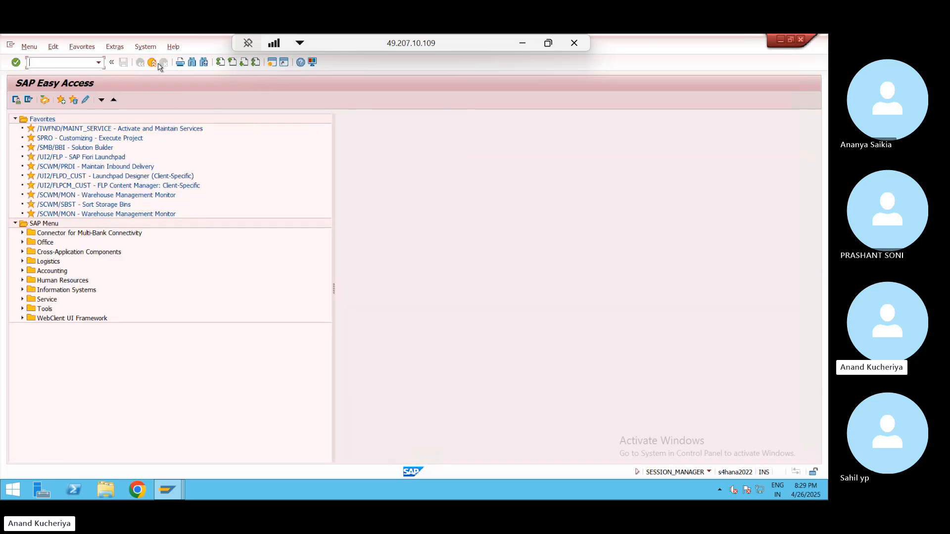
- Launch the CKMSTART production startup of the material ledger from the history
{"action": "left_click", "coordinate": [99, 64]}
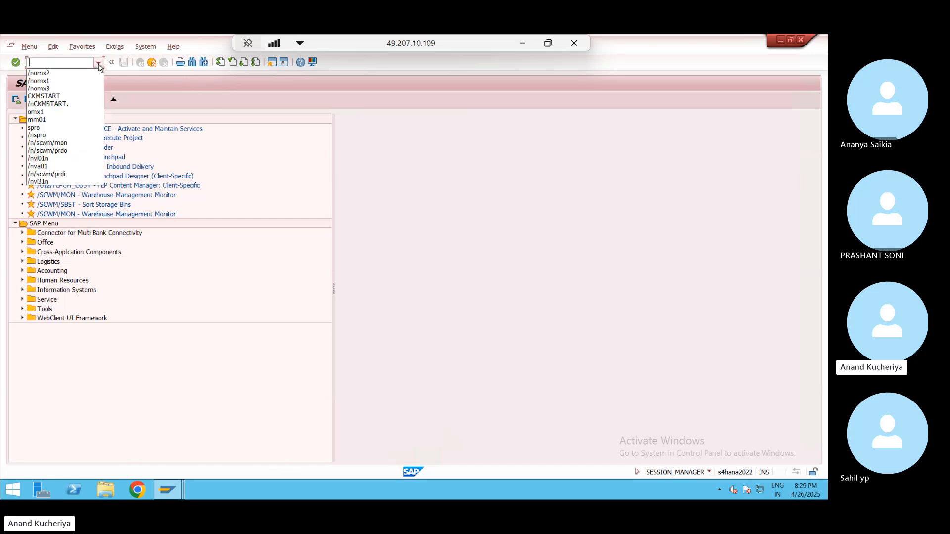
{"action": "left_click", "coordinate": [56, 104]}
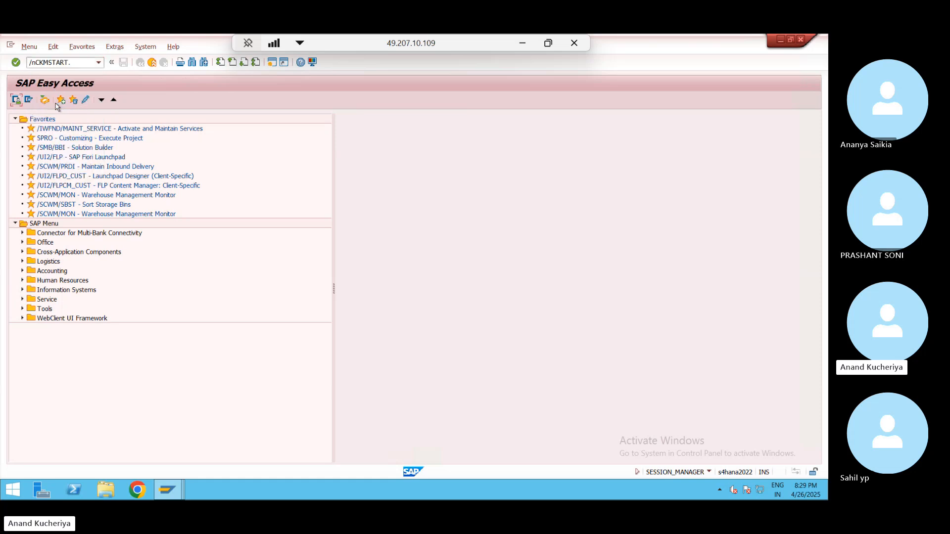
{"action": "key", "text": "Return"}
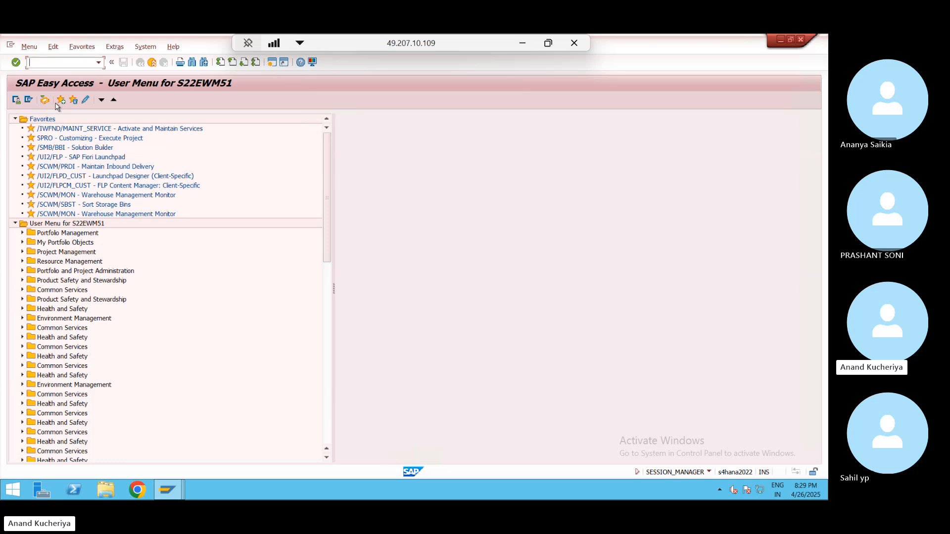
{"action": "left_click", "coordinate": [99, 62]}
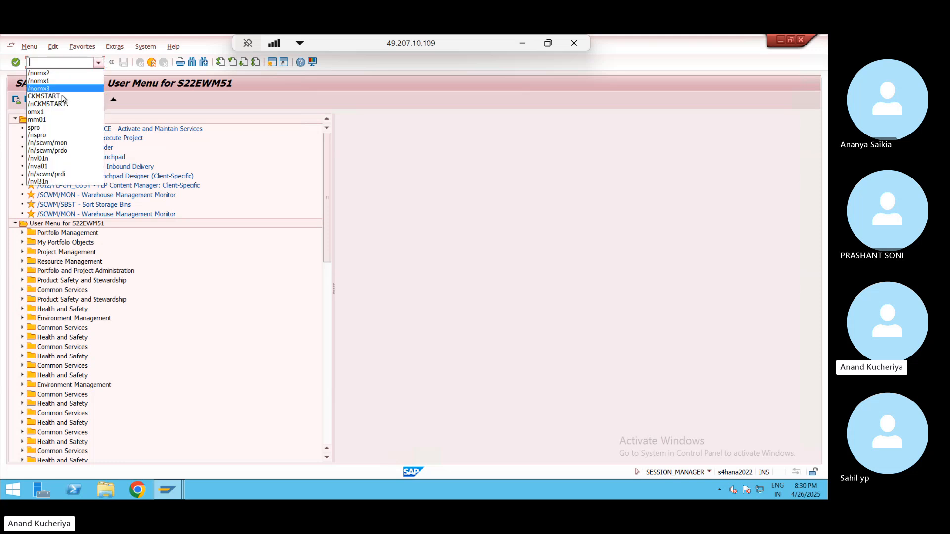
{"action": "left_click", "coordinate": [61, 103]}
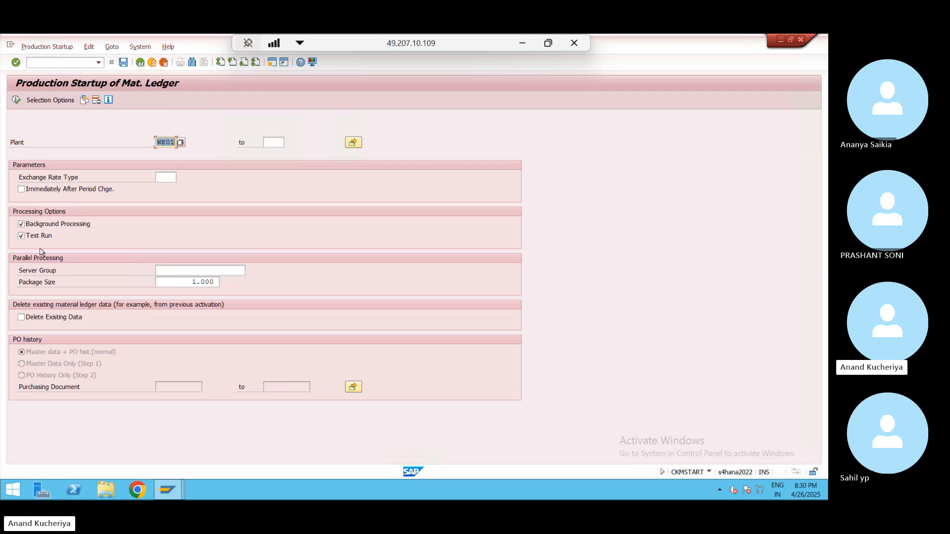
- Execute the startup for plant WE01 with Test Run off, then exit to Easy Access
{"action": "left_click", "coordinate": [21, 237]}
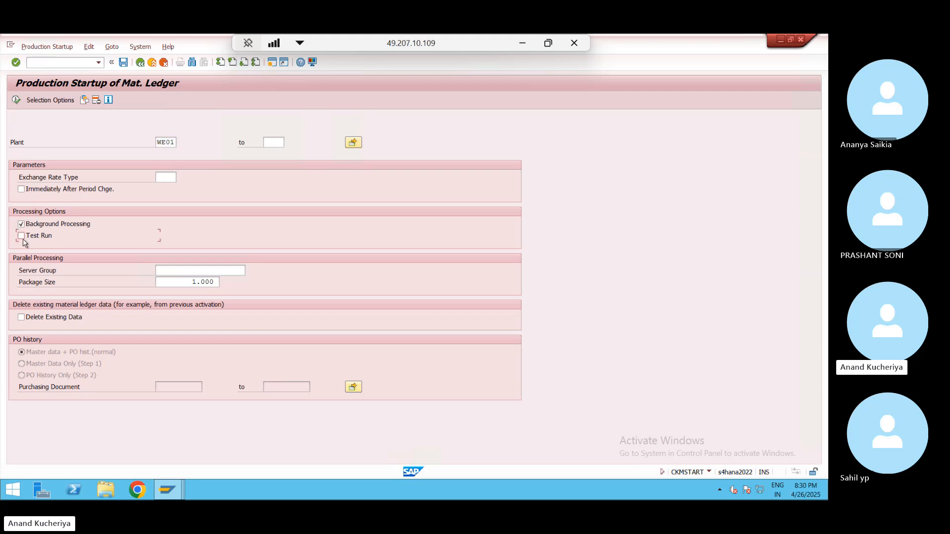
{"action": "left_click", "coordinate": [17, 100]}
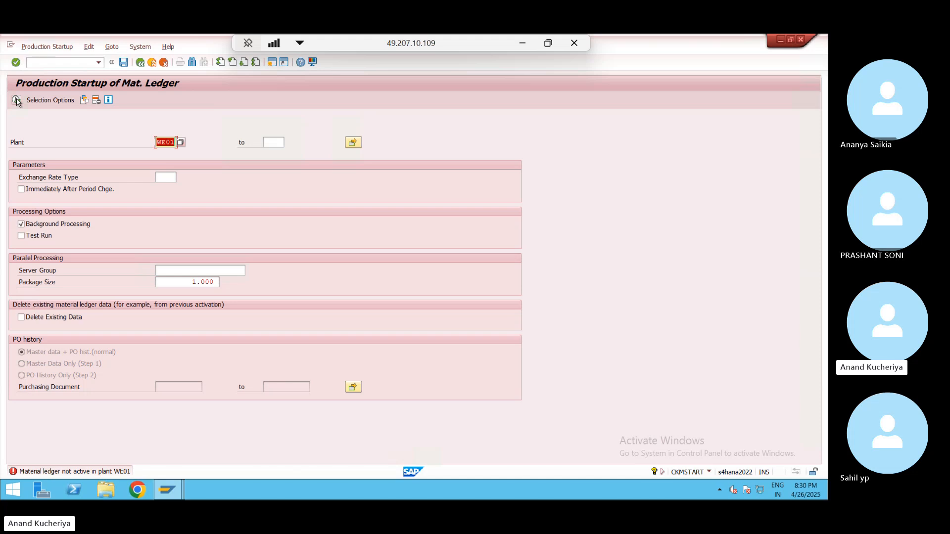
{"action": "left_click", "coordinate": [153, 63]}
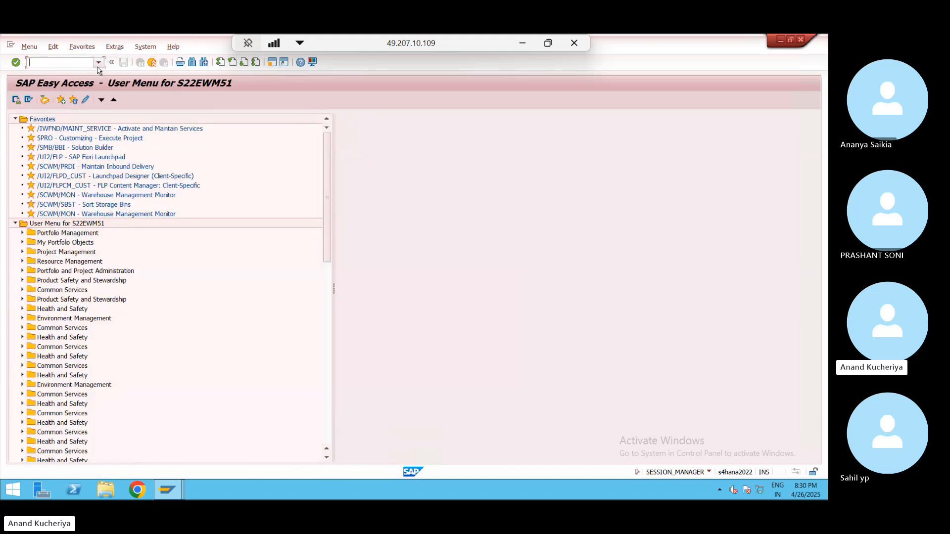
{"action": "type", "text": ".nmm03"}
{"action": "key", "text": "Return"}
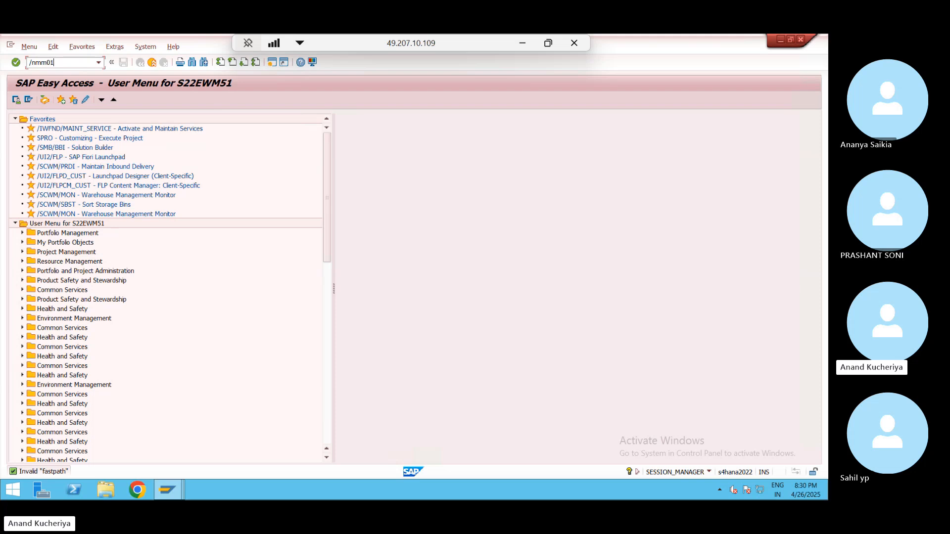
- Start MM01 for WEPUMP and read the error requiring WE01's material ledger set productive
{"action": "key", "text": "Return"}
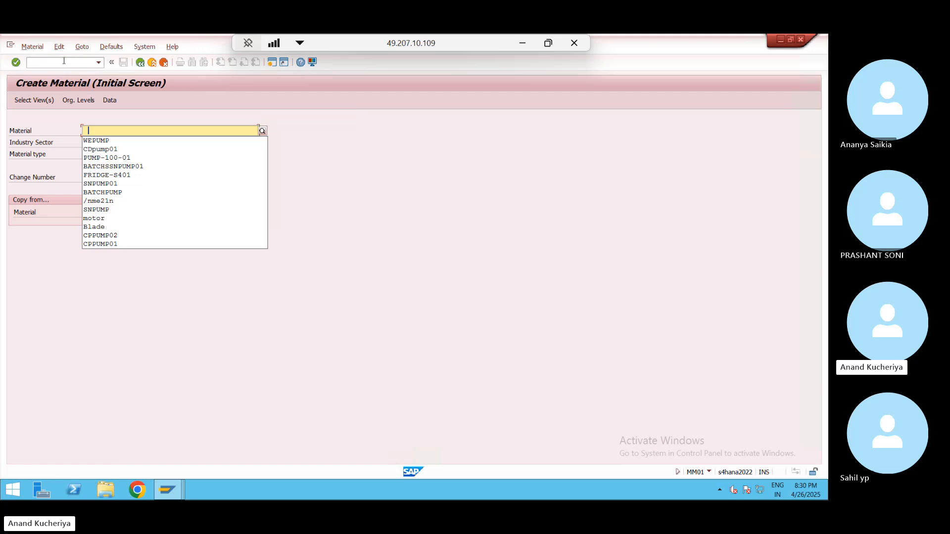
{"action": "key", "text": "Down"}
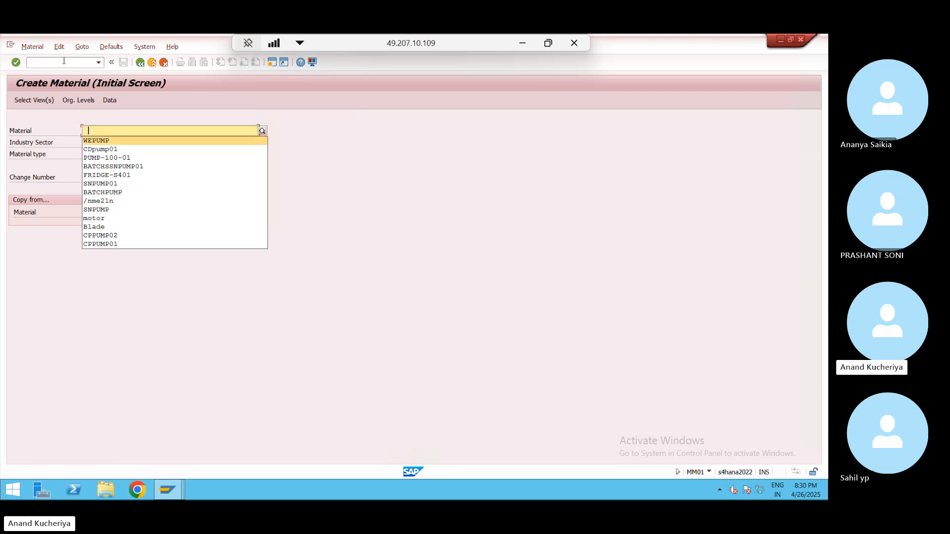
{"action": "key", "text": "Return"}
{"action": "key", "text": "Return"}
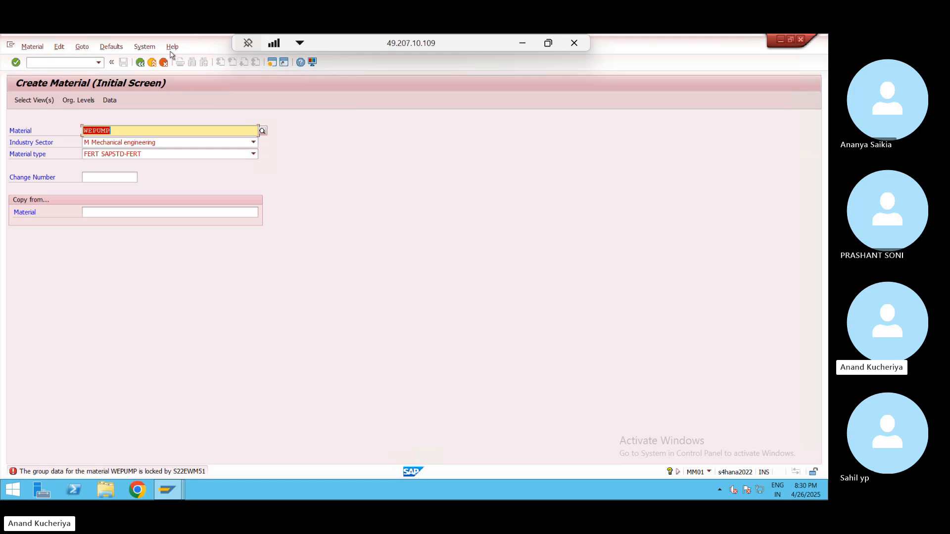
{"action": "left_click", "coordinate": [153, 61]}
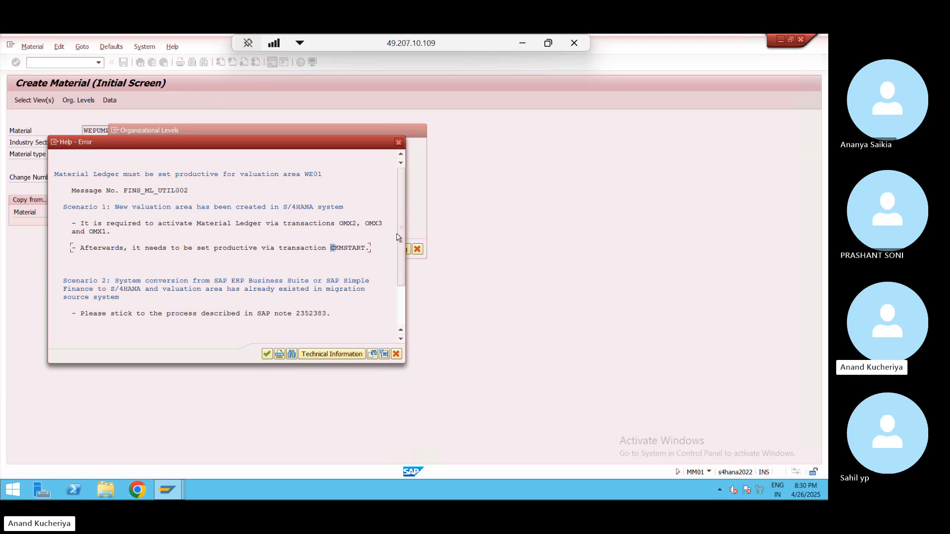
{"action": "left_click_drag", "start_coordinate": [398, 238], "coordinate": [397, 249]}
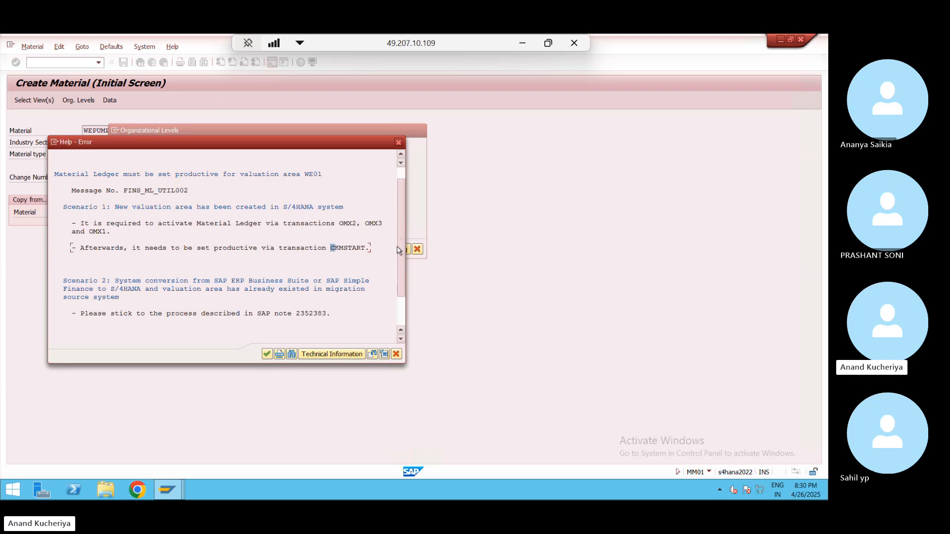
{"action": "left_click_drag", "start_coordinate": [397, 250], "coordinate": [397, 261]}
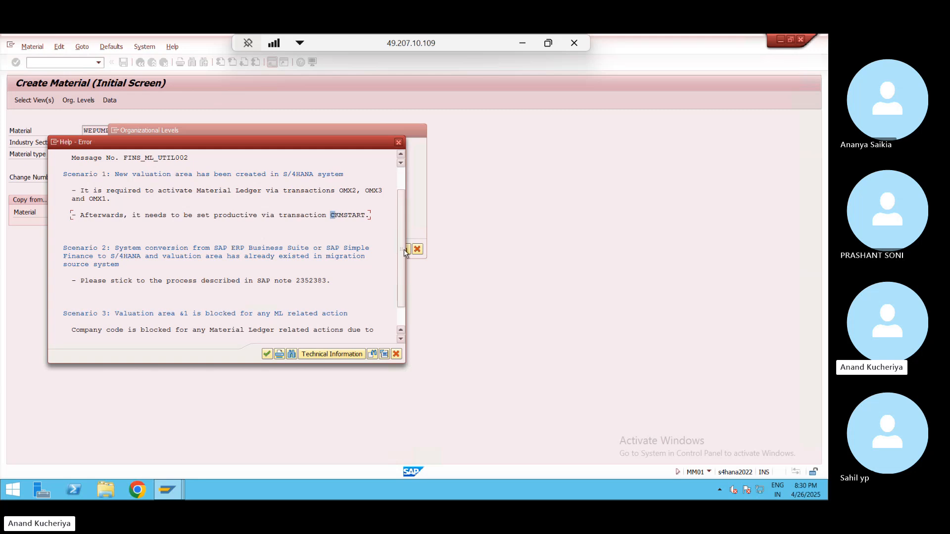
{"action": "left_click_drag", "start_coordinate": [400, 255], "coordinate": [401, 272]}
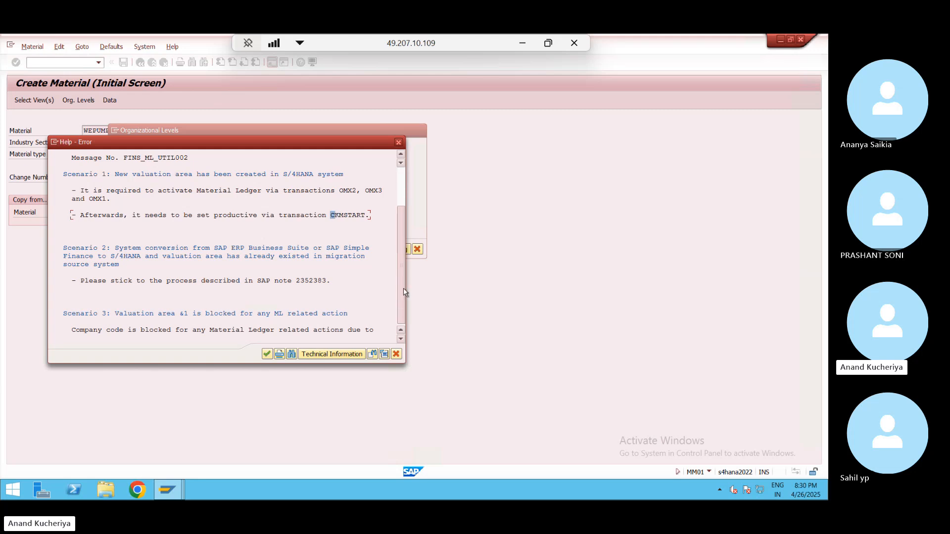
{"action": "left_click", "coordinate": [398, 142]}
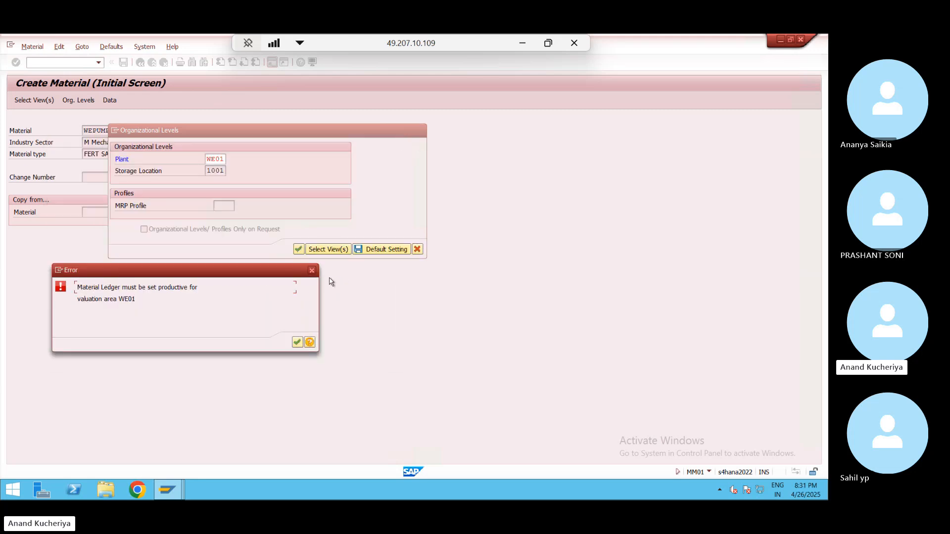
{"action": "left_click", "coordinate": [297, 342]}
- Select the Basic Data 1 and 2, Purchasing, and MRP 1–4 views
{"action": "left_click", "coordinate": [421, 132]}
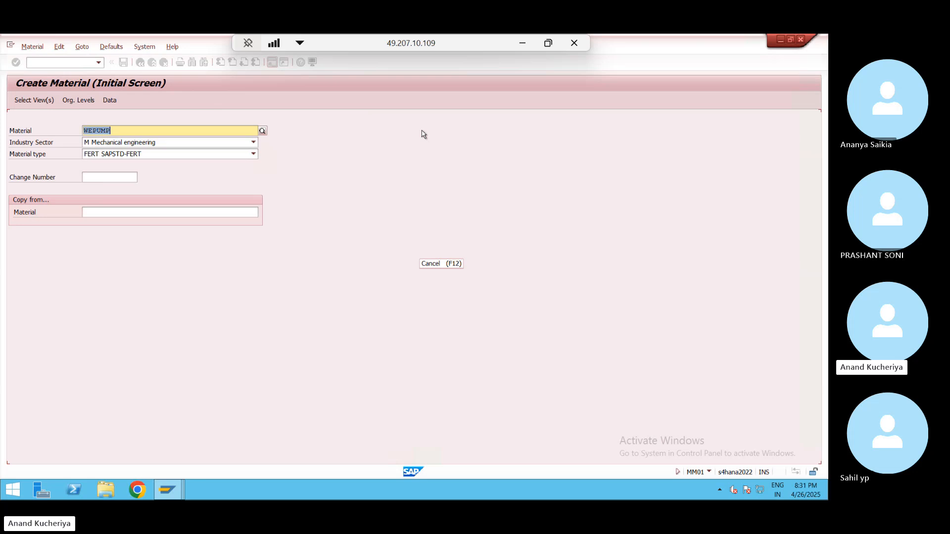
{"action": "key", "text": "Return"}
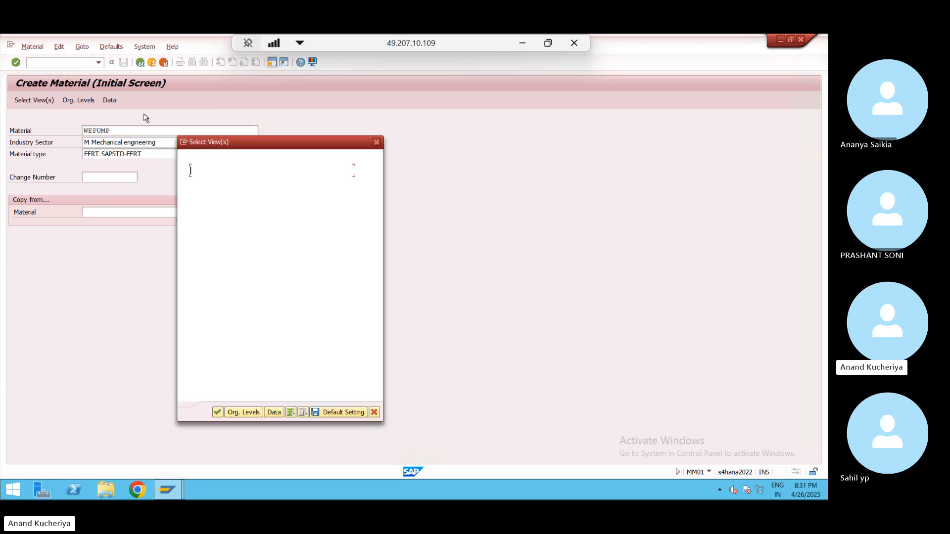
{"action": "left_click", "coordinate": [185, 172]}
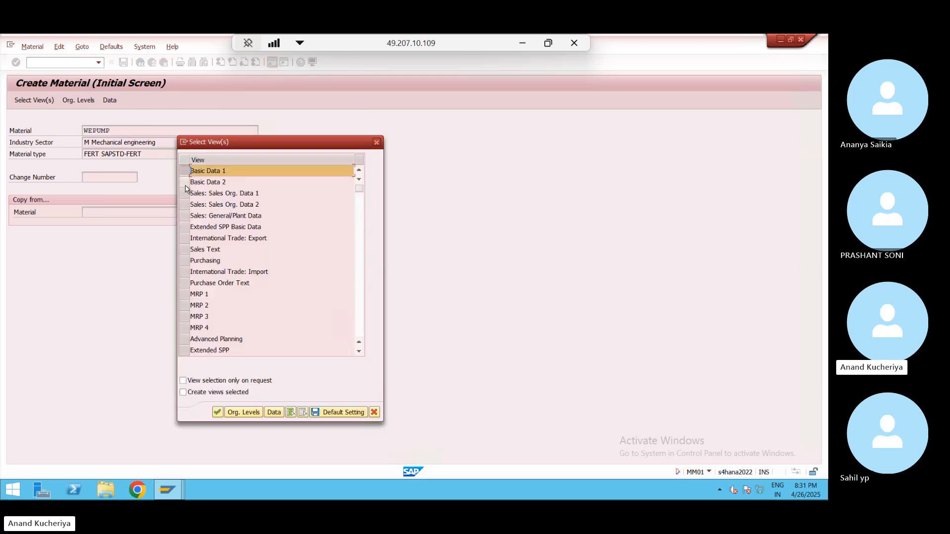
{"action": "left_click", "coordinate": [185, 182]}
{"action": "left_click", "coordinate": [189, 262]}
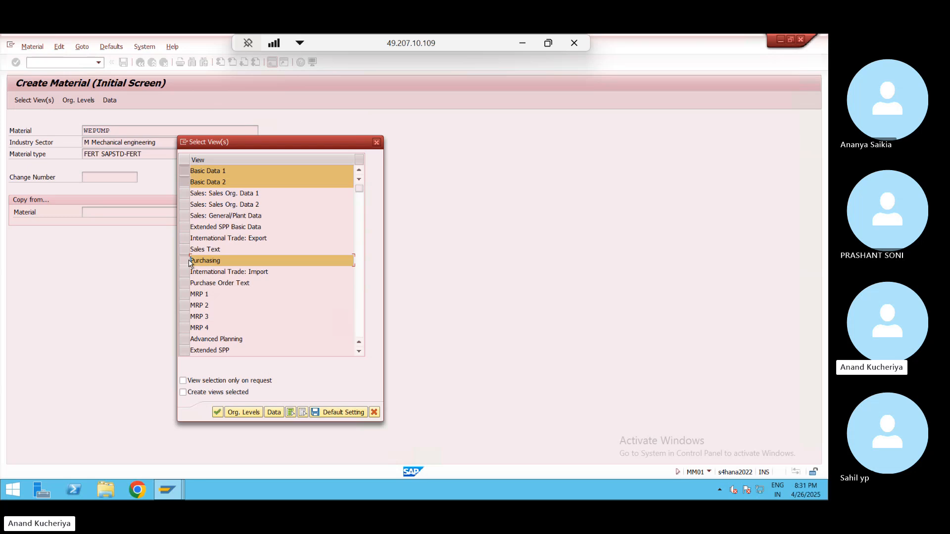
{"action": "left_click", "coordinate": [185, 295]}
{"action": "left_click", "coordinate": [187, 306]}
{"action": "left_click", "coordinate": [186, 316]}
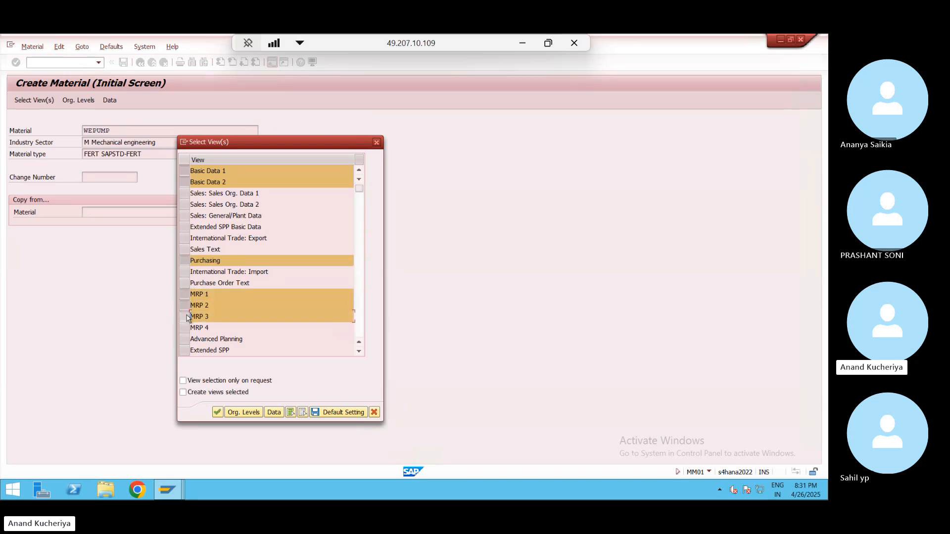
{"action": "left_click", "coordinate": [186, 328]}
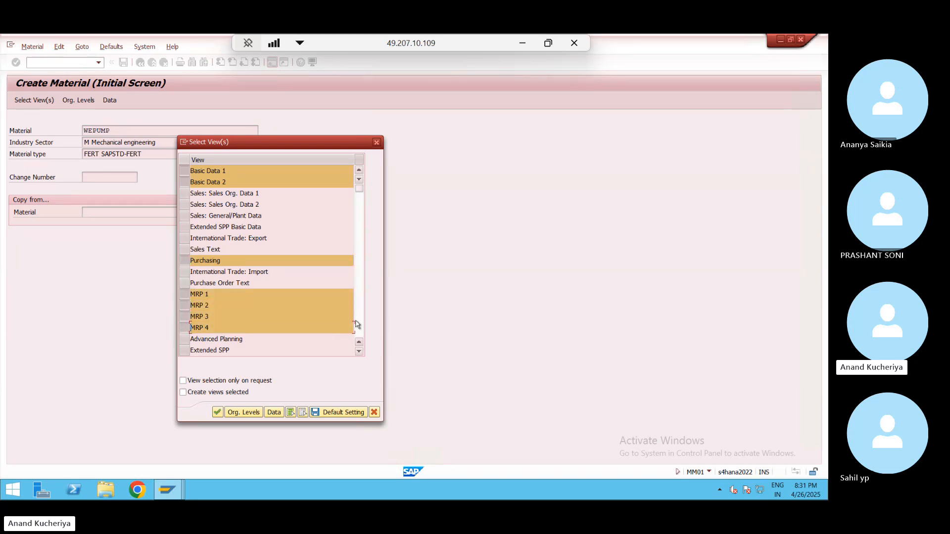
{"action": "key", "text": "Return"}
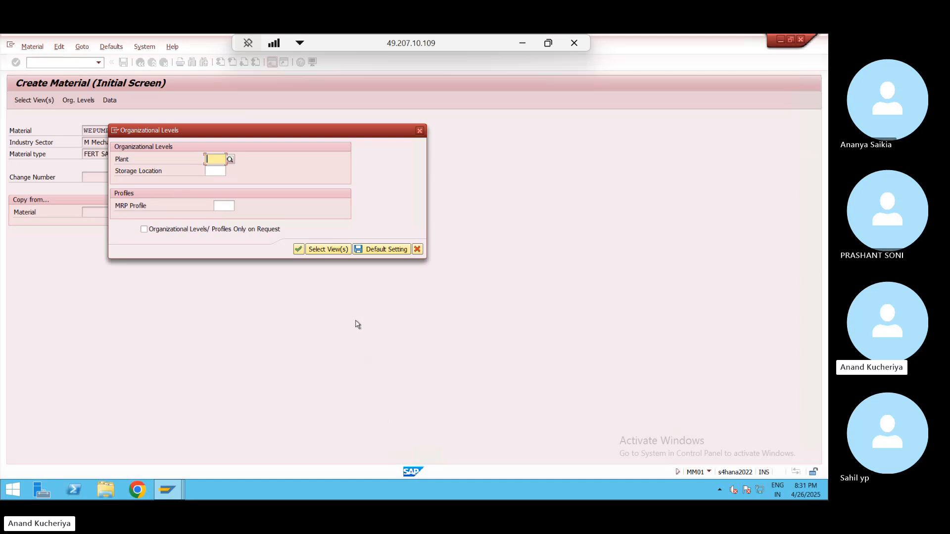
- Set organizational levels to plant WE01 and storage location 1001
{"action": "type", "text": "WE01"}
{"action": "key", "text": "Tab"}
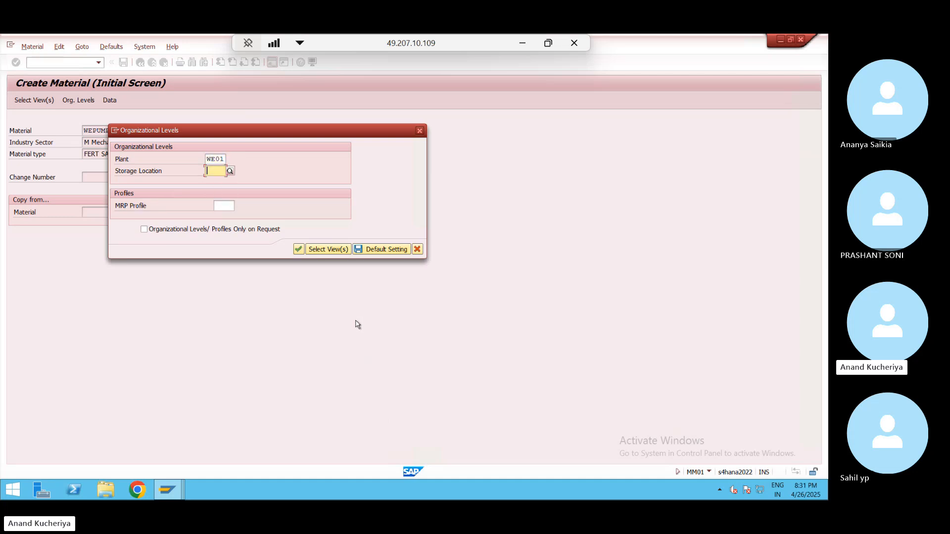
{"action": "key", "text": "Down"}
{"action": "key", "text": "Down"}
{"action": "key", "text": "Return"}
{"action": "key", "text": "Return"}
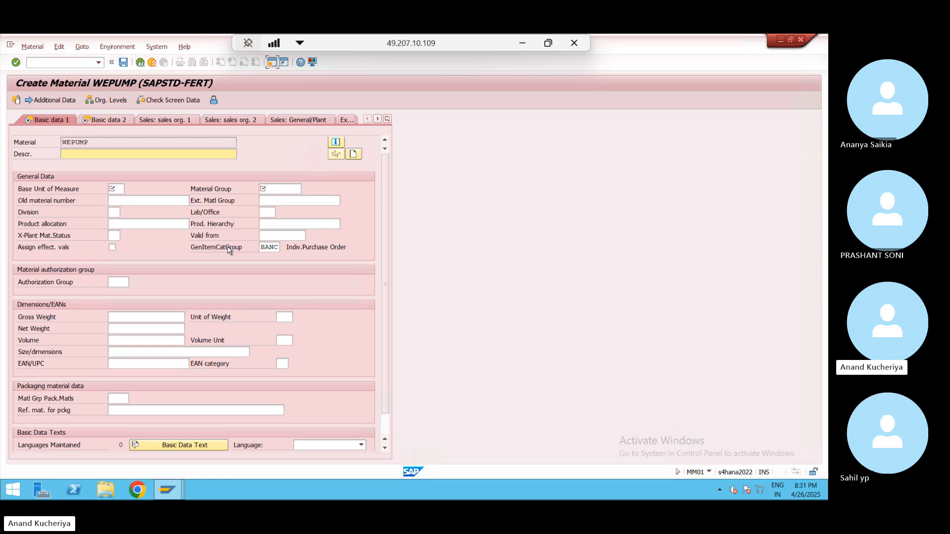
- Enter description WEPUMP, base unit PC, and material group 01
{"action": "left_click", "coordinate": [96, 146]}
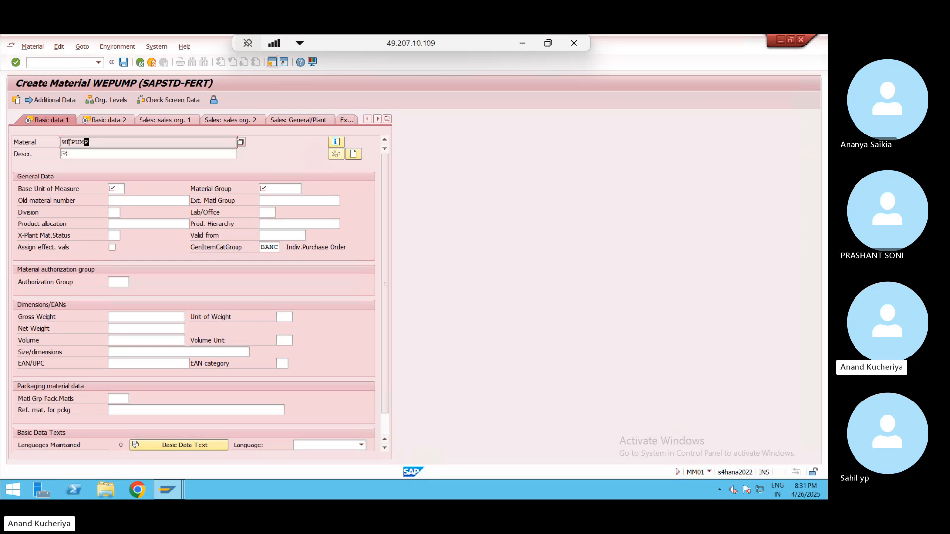
{"action": "left_click_drag", "start_coordinate": [95, 144], "coordinate": [58, 145]}
{"action": "key", "text": "ctrl+c"}
{"action": "left_click", "coordinate": [80, 151]}
{"action": "key", "text": "ctrl+v"}
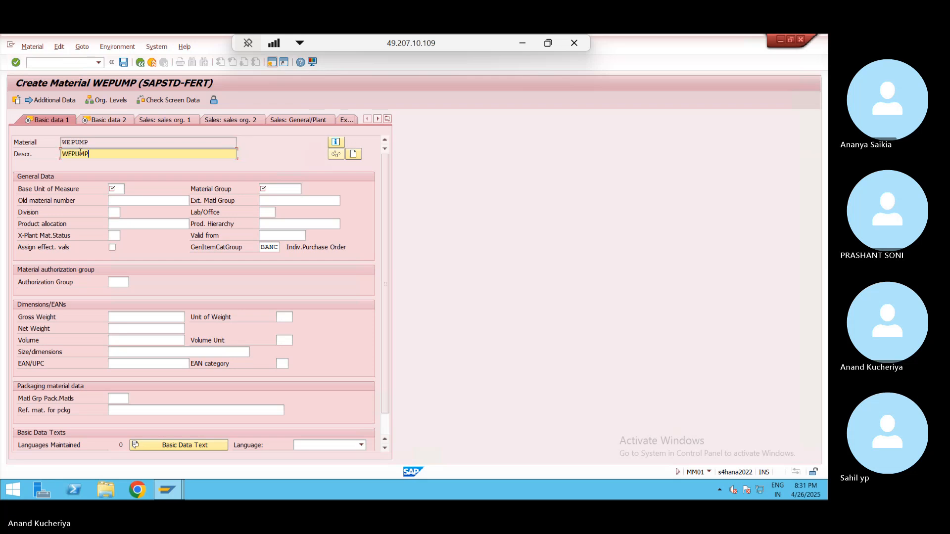
{"action": "left_click", "coordinate": [112, 189]}
{"action": "key", "text": "Tab"}
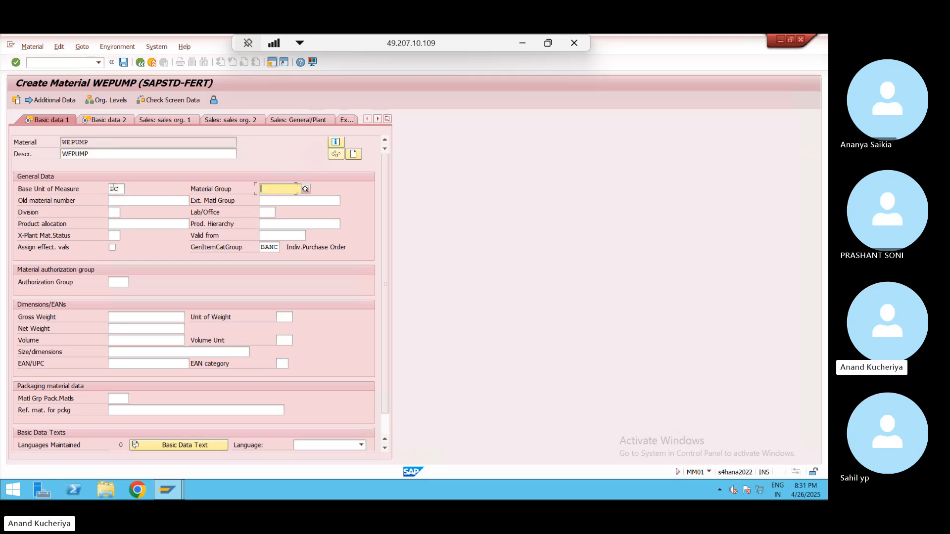
{"action": "key", "text": "Down"}
{"action": "key", "text": "Return"}
{"action": "left_click", "coordinate": [276, 248]}
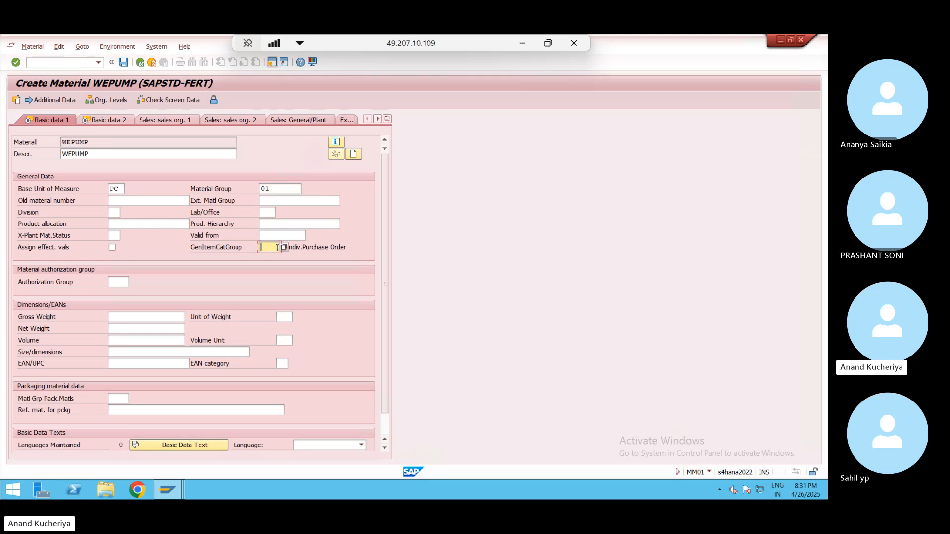
- Advance through the views, setting MRP type ND in MRP 1
{"action": "key", "text": "Return"}
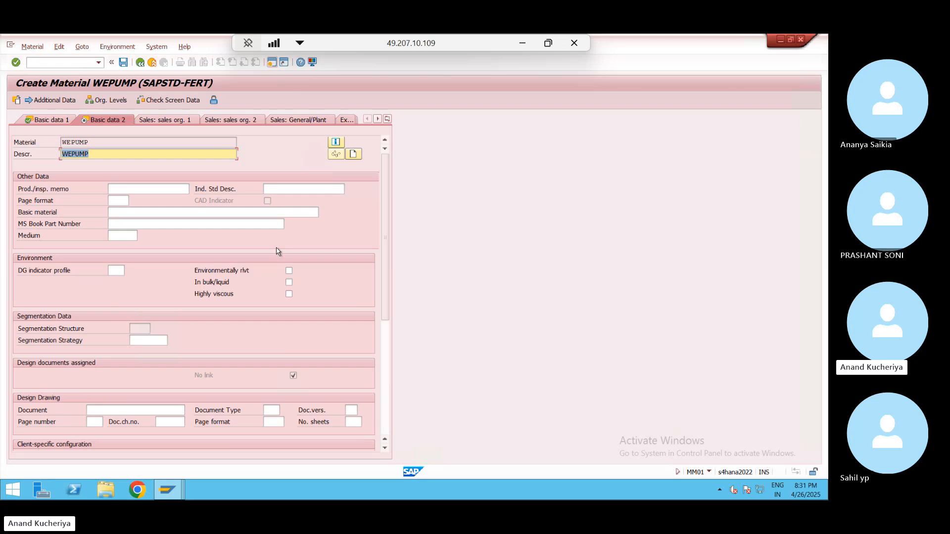
{"action": "key", "text": "Return"}
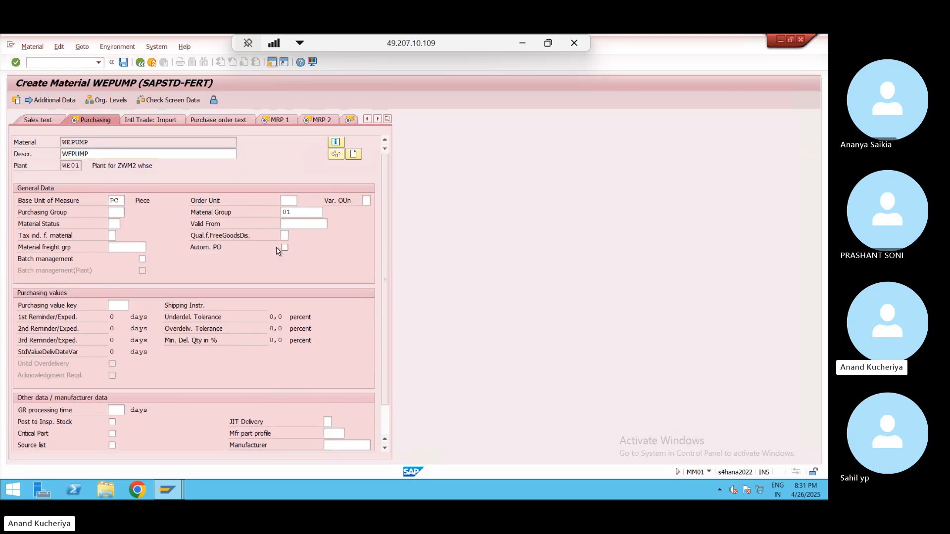
{"action": "key", "text": "Return"}
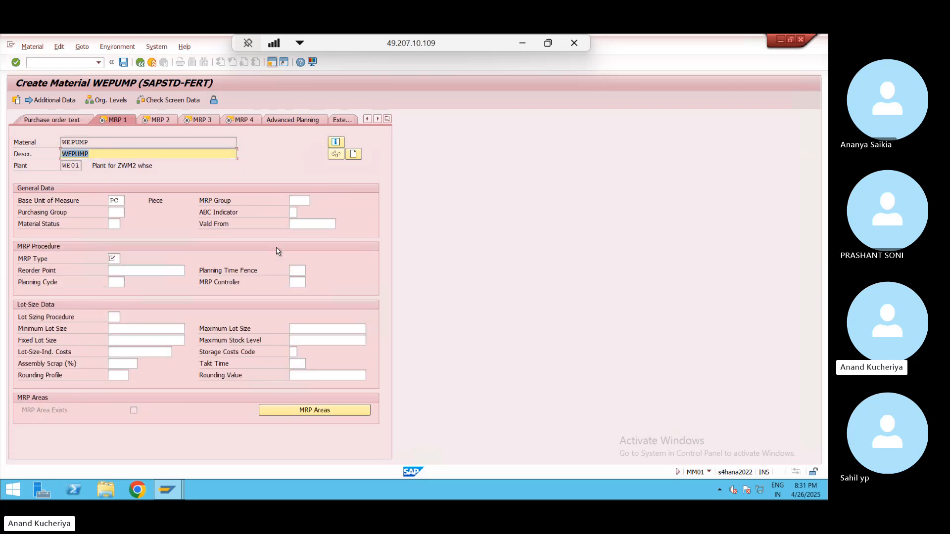
{"action": "left_click", "coordinate": [113, 258]}
{"action": "type", "text": "nd"}
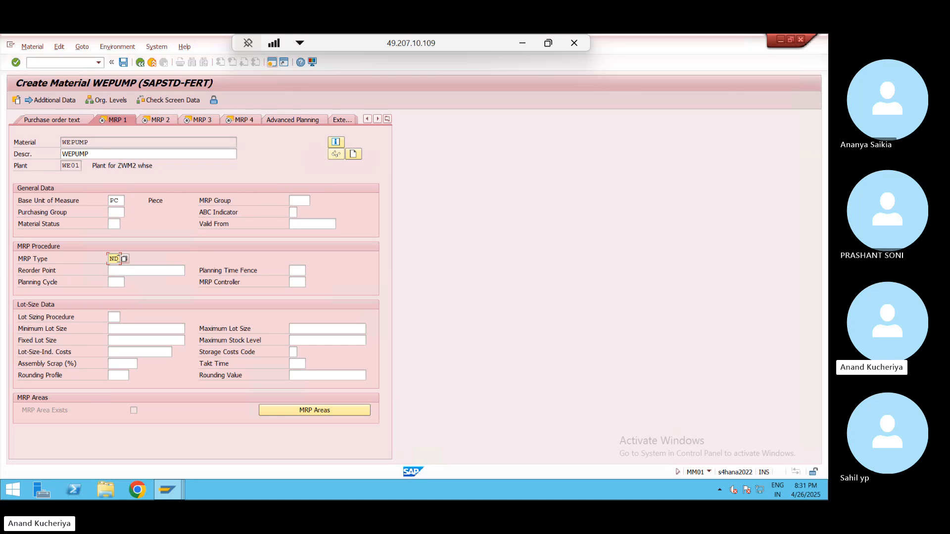
{"action": "key", "text": "Return"}
{"action": "key", "text": "Return"}
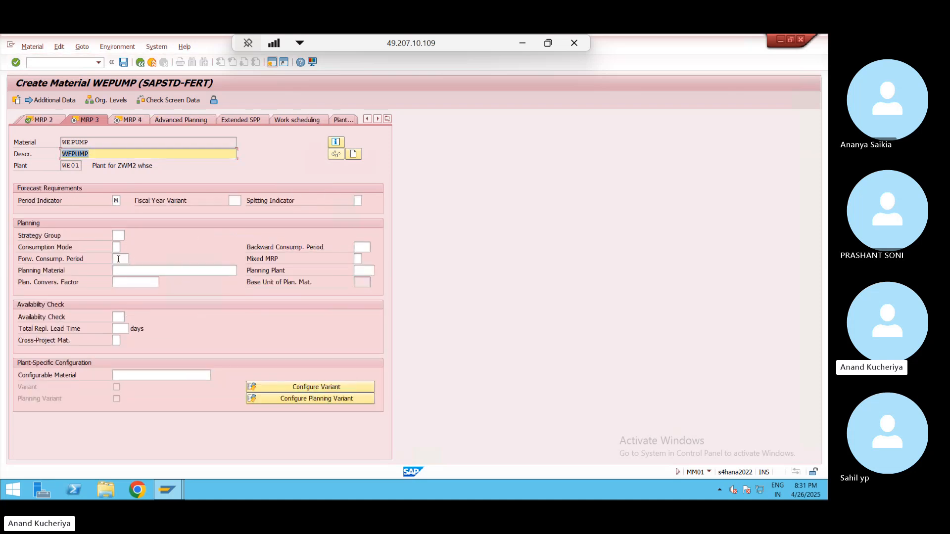
{"action": "key", "text": "Return"}
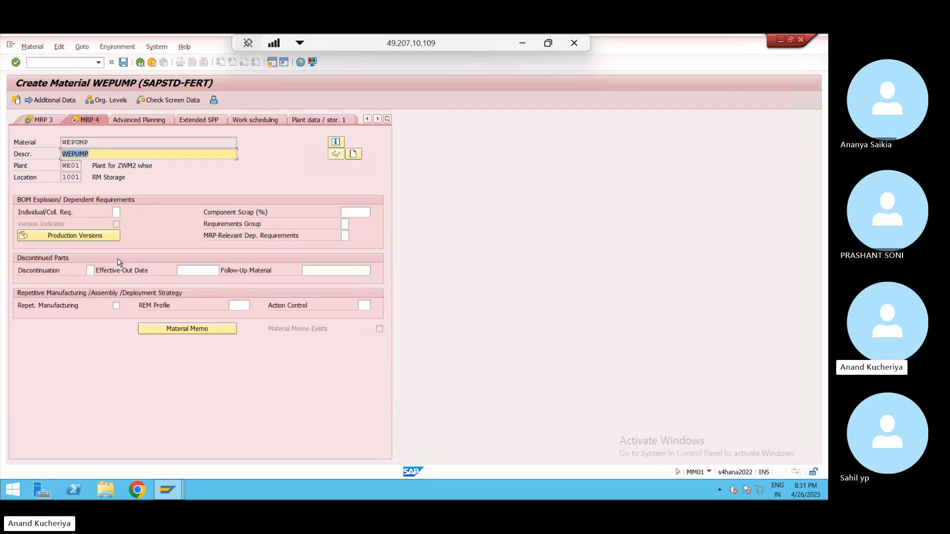
{"action": "key", "text": "Return"}
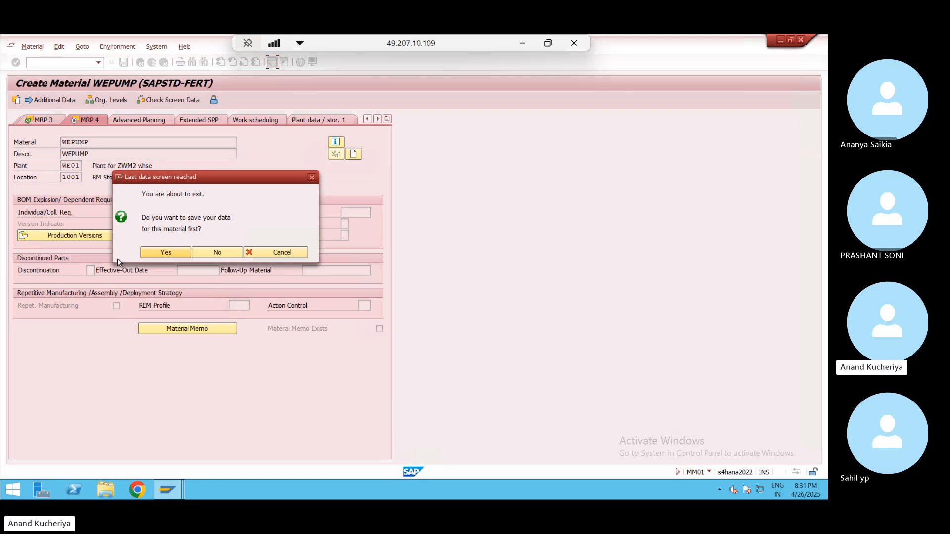
- Save material WEPUMP and start ME21N to create a purchase order
{"action": "left_click", "coordinate": [165, 253]}
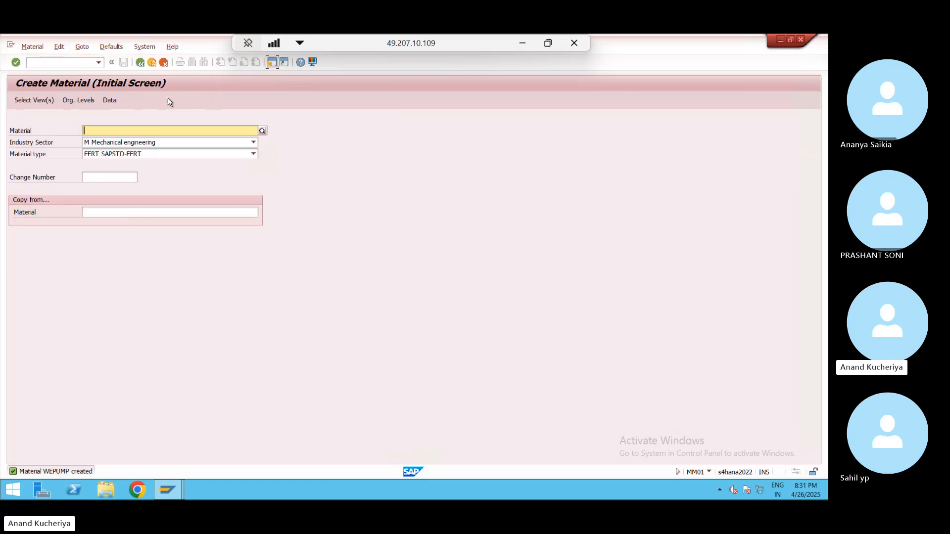
{"action": "left_click", "coordinate": [70, 65]}
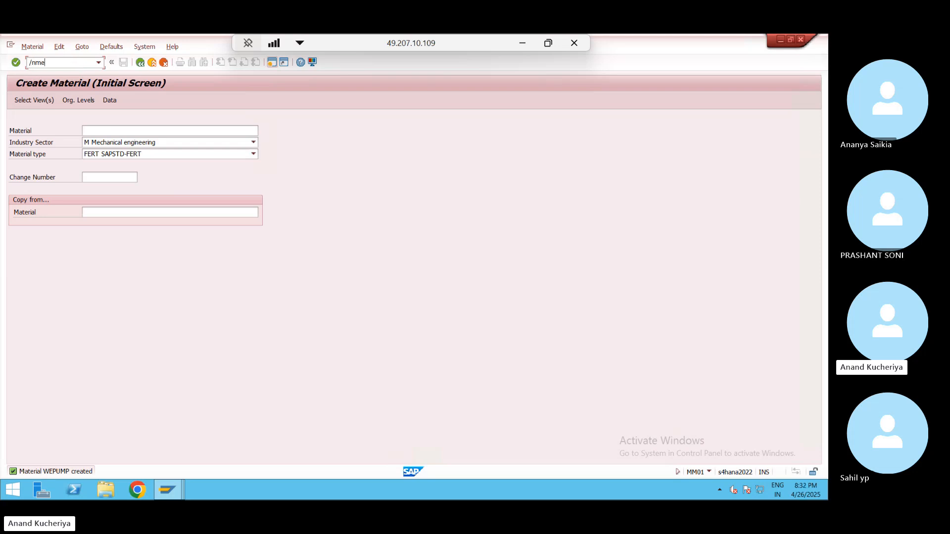
{"action": "type", "text": "/nme21n"}
{"action": "key", "text": "Return"}
- In a second session, run MB52 to confirm WEPUMP's zero stock, then return to the PO
{"action": "left_click", "coordinate": [272, 63]}
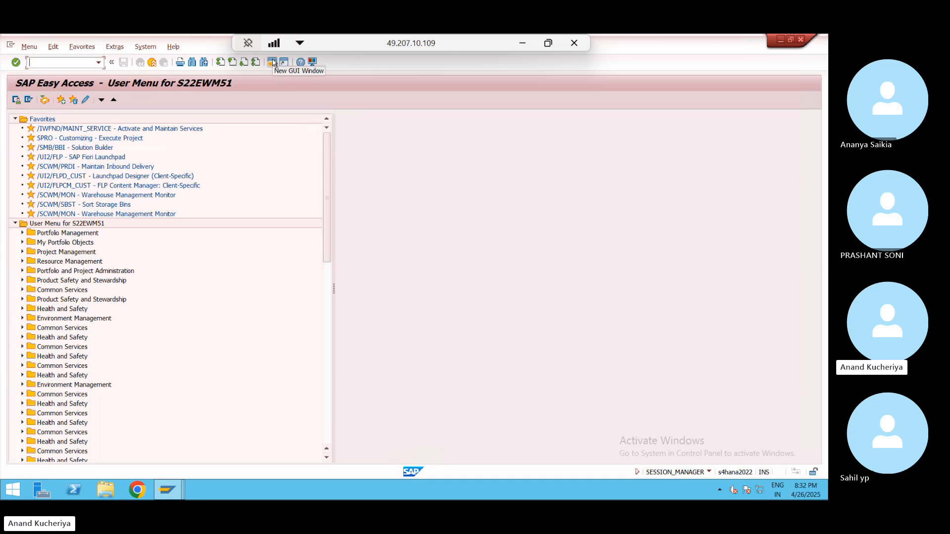
{"action": "type", "text": "m"}
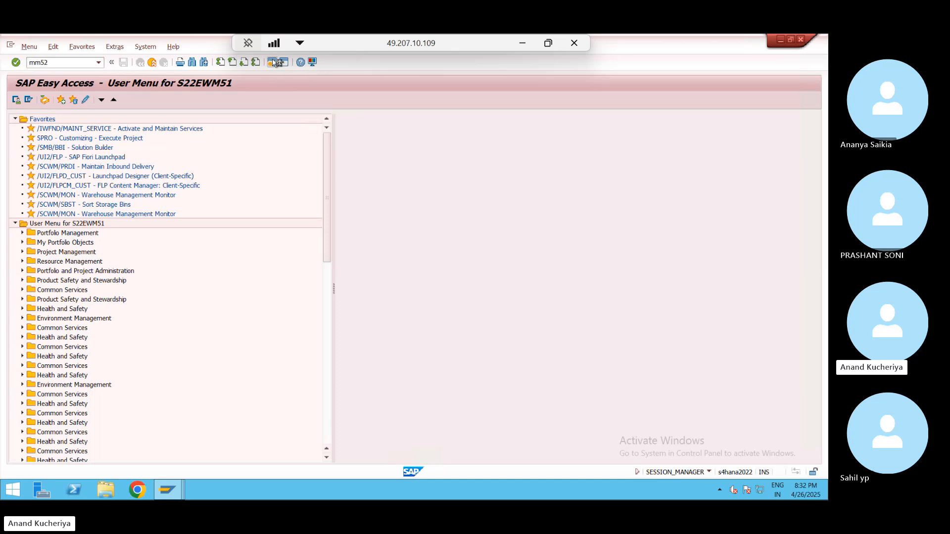
{"action": "type", "text": "m52"}
{"action": "key", "text": "Return"}
{"action": "type", "text": "/n"}
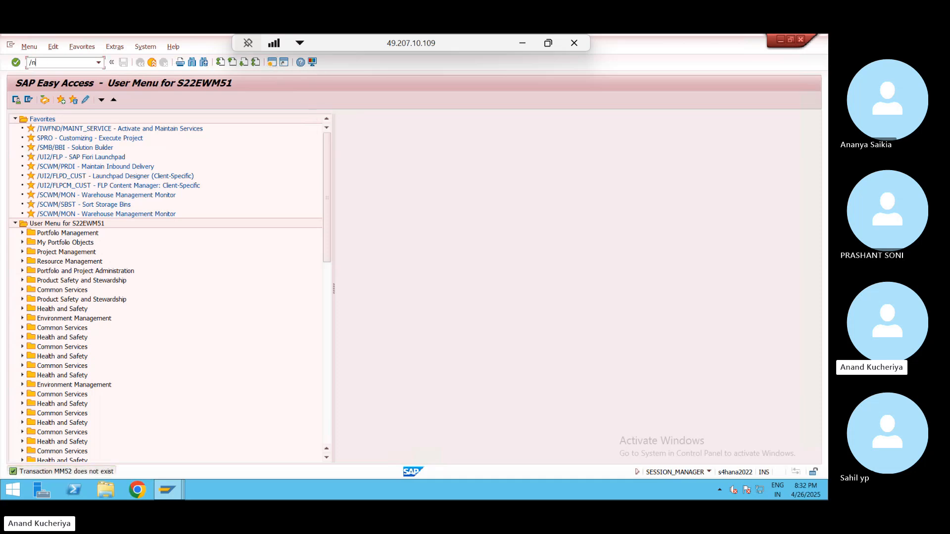
{"action": "key", "text": "Return"}
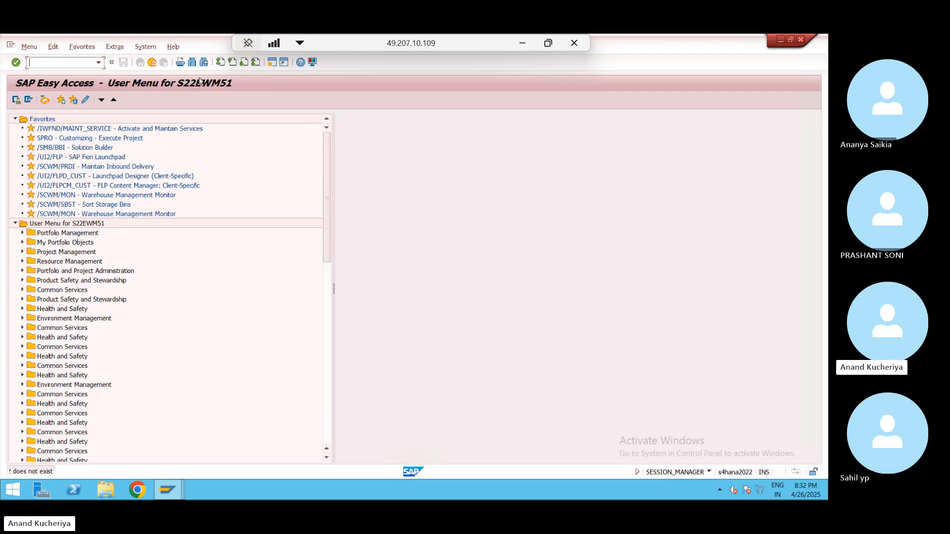
{"action": "type", "text": "/n"}
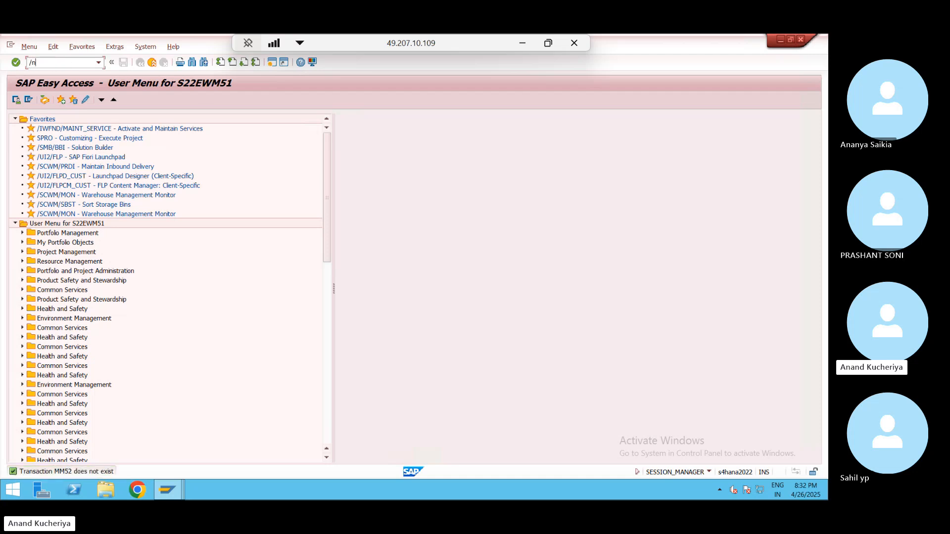
{"action": "type", "text": "mb52"}
{"action": "key", "text": "Return"}
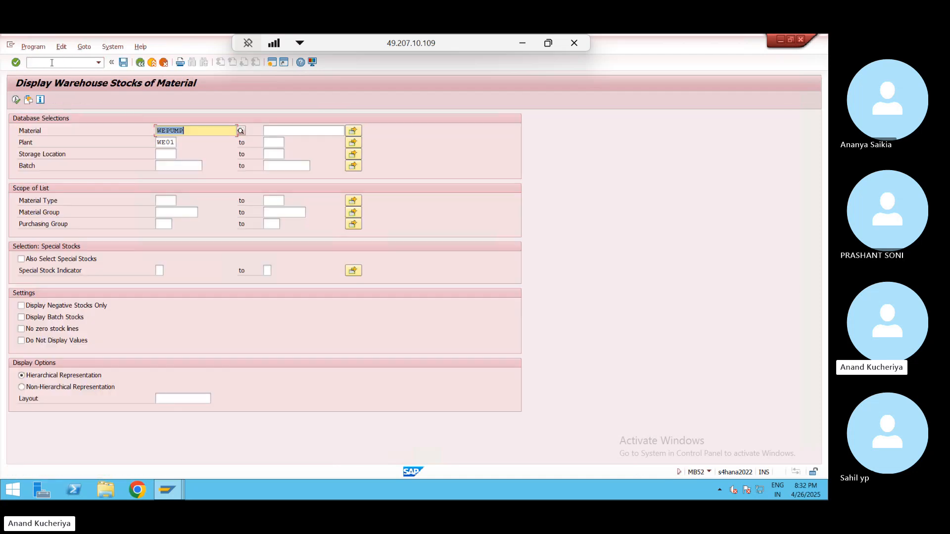
{"action": "key", "text": "BackSpace"}
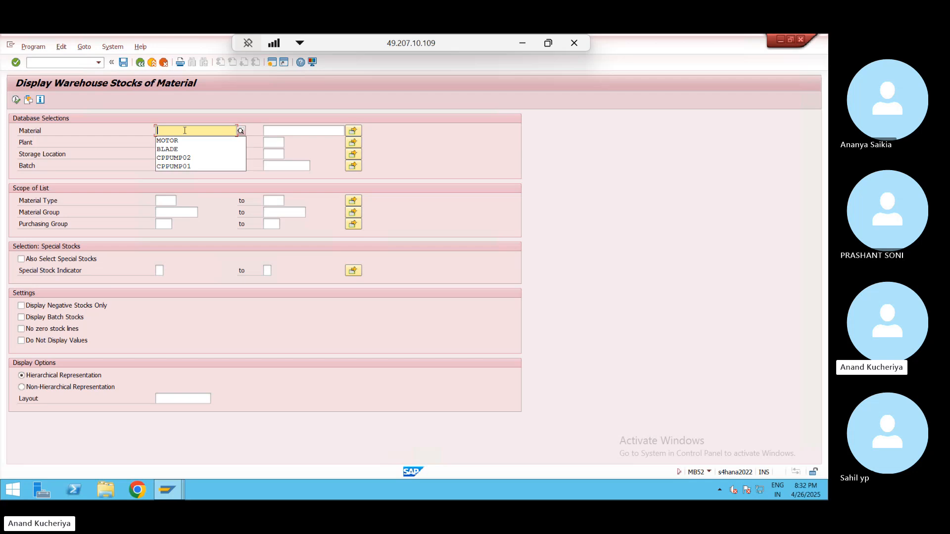
{"action": "left_click", "coordinate": [15, 100]}
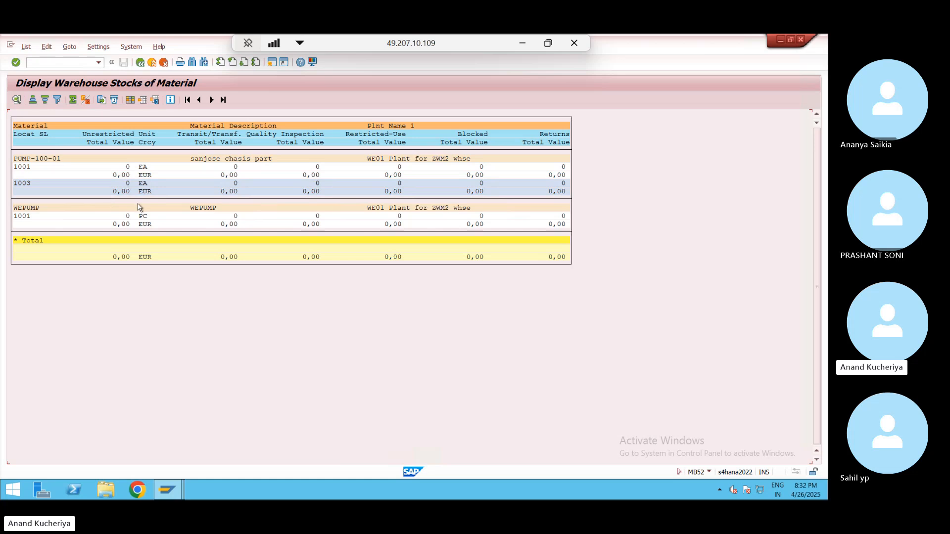
{"action": "key", "text": "alt+Tab"}
{"action": "key", "text": "alt+Tab"}
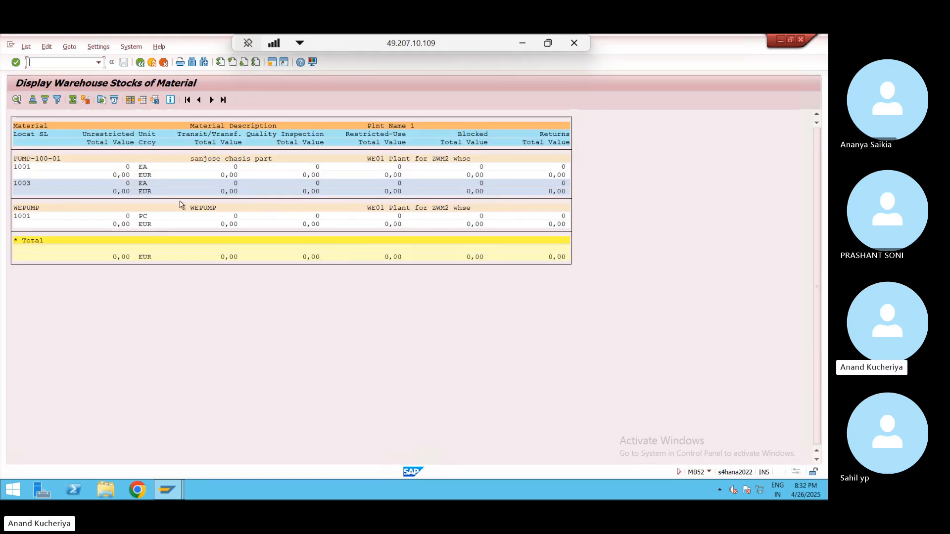
{"action": "key", "text": "alt+Tab"}
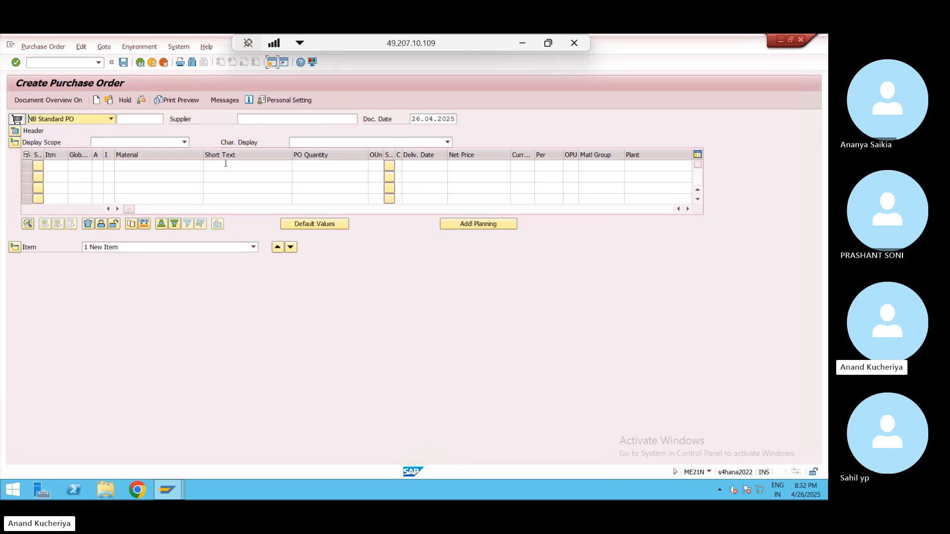
- Enter supplier KIRLOSKER, purchasing organization SARM and purchasing group 001 in the PO header
{"action": "left_click", "coordinate": [258, 119]}
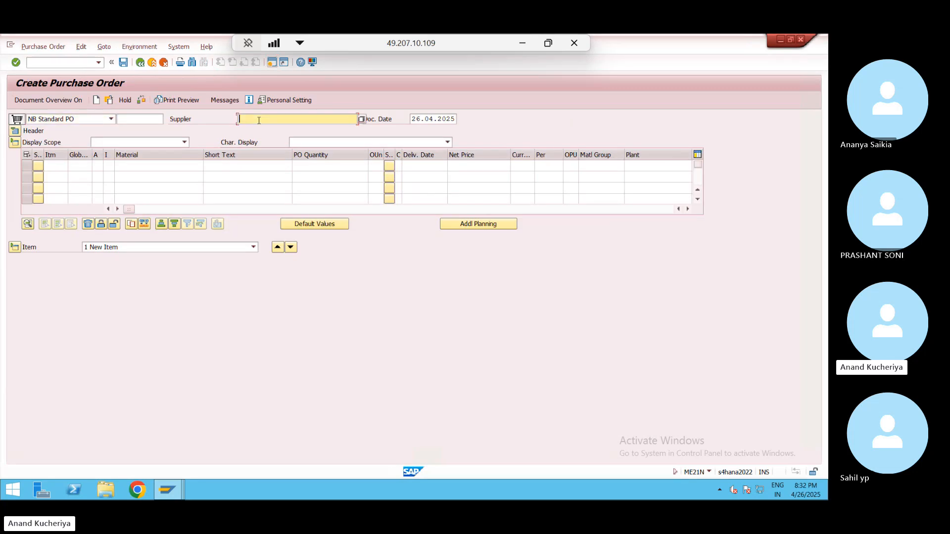
{"action": "type", "text": "KIRLOSKER"}
{"action": "key", "text": "Return"}
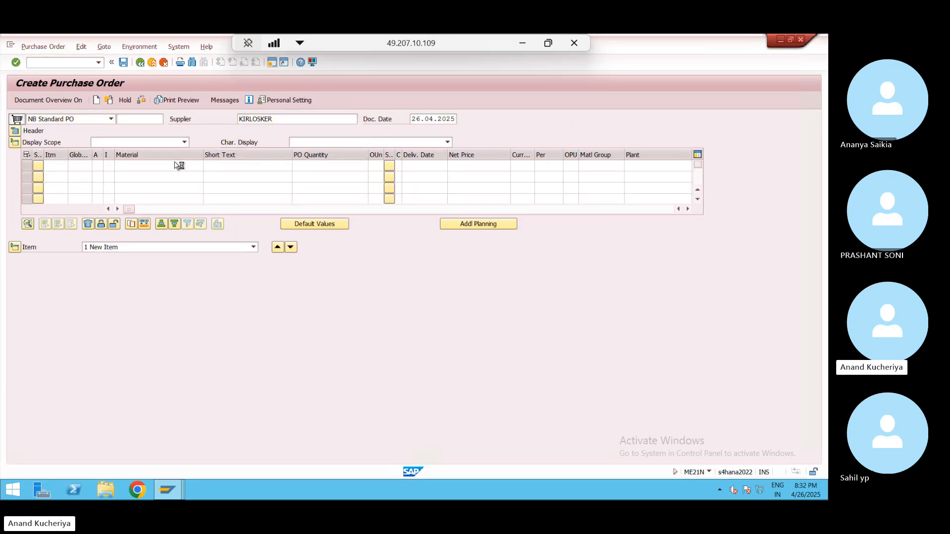
{"action": "type", "text": "SARM"}
{"action": "key", "text": "Tab"}
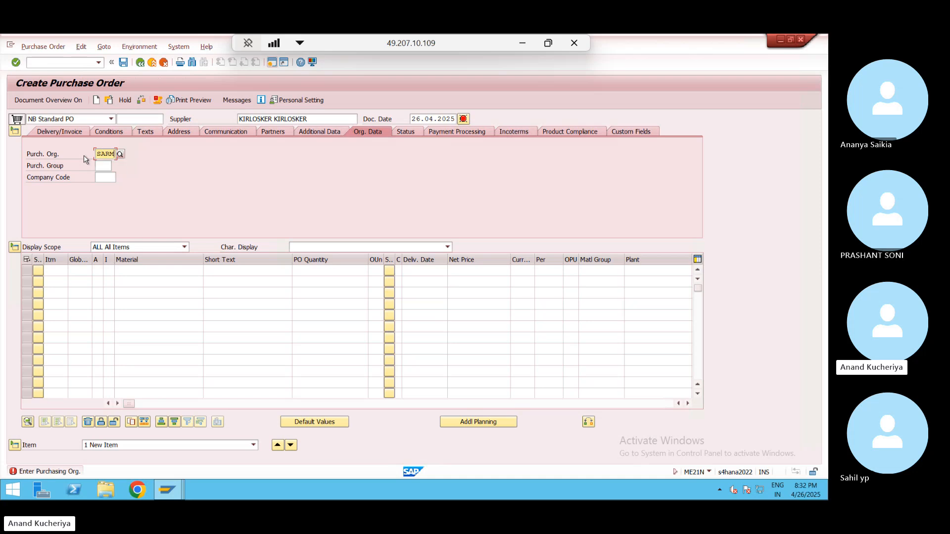
{"action": "type", "text": "001"}
{"action": "key", "text": "Tab"}
{"action": "type", "text": "SARM"}
- Correct the header organization entry and set the company code to 0001
{"action": "left_click", "coordinate": [109, 154]}
{"action": "key", "text": "BackSpace"}
{"action": "key", "text": "BackSpace"}
{"action": "key", "text": "BackSpace"}
{"action": "key", "text": "BackSpace"}
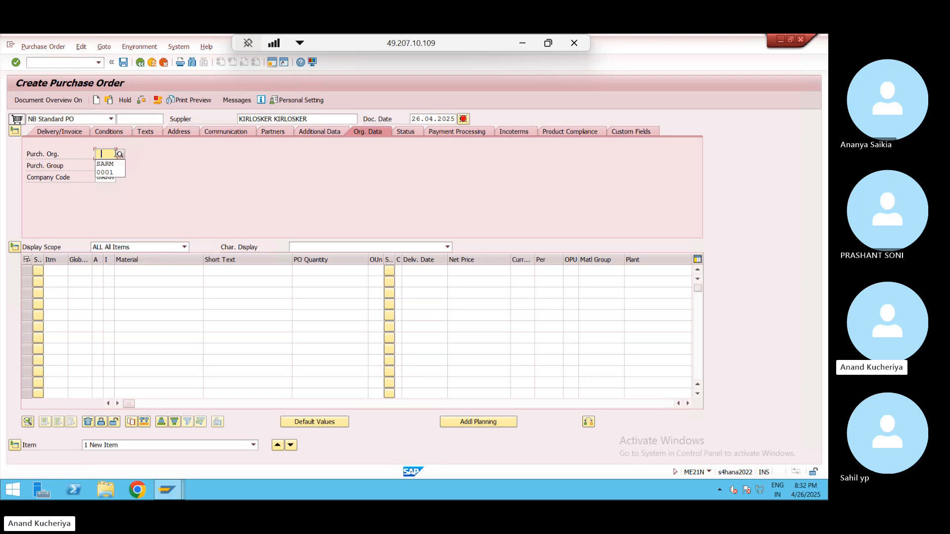
{"action": "type", "text": "0001"}
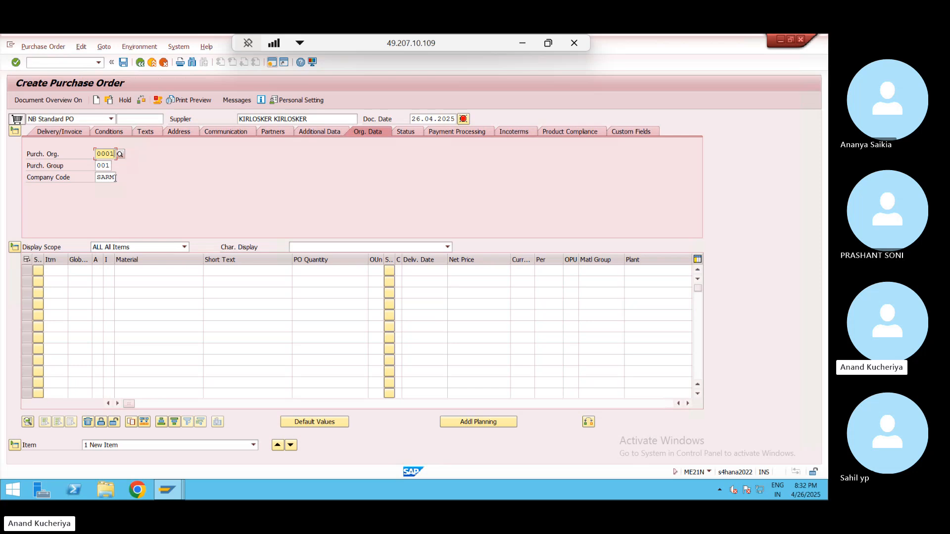
{"action": "left_click", "coordinate": [115, 177]}
{"action": "key", "text": "BackSpace"}
{"action": "key", "text": "BackSpace"}
{"action": "key", "text": "BackSpace"}
{"action": "key", "text": "BackSpace"}
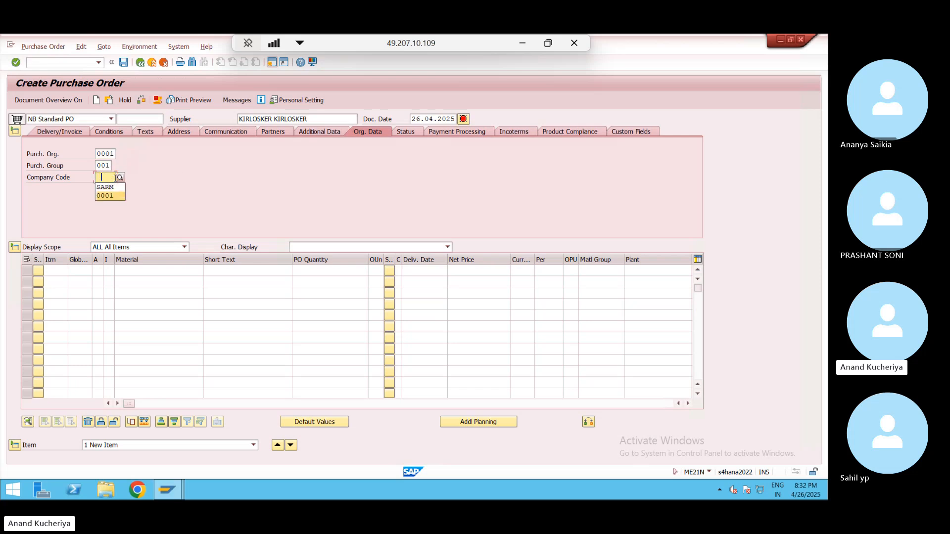
{"action": "left_click", "coordinate": [105, 195]}
- Copy WEPUMP from the MB52 stock list into the first item's Material field
{"action": "left_click", "coordinate": [136, 274]}
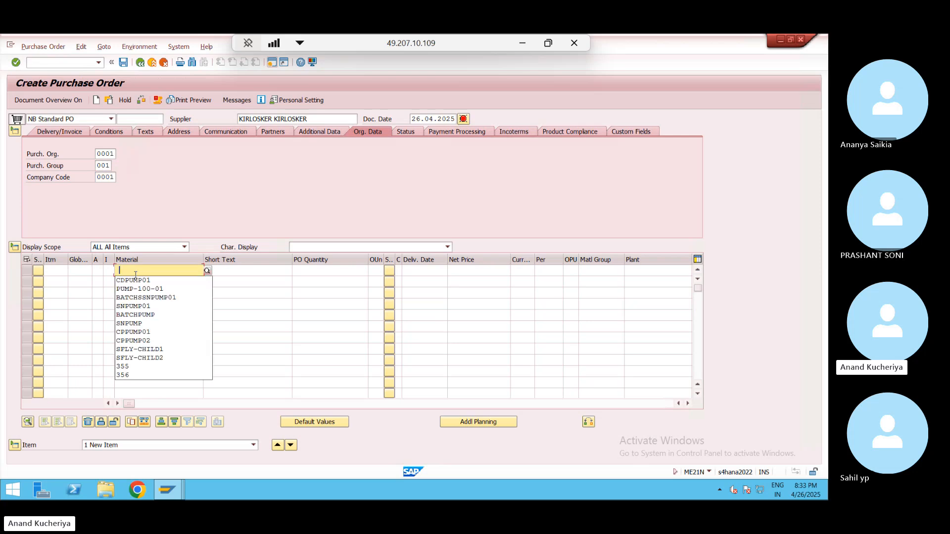
{"action": "key", "text": "alt+Tab"}
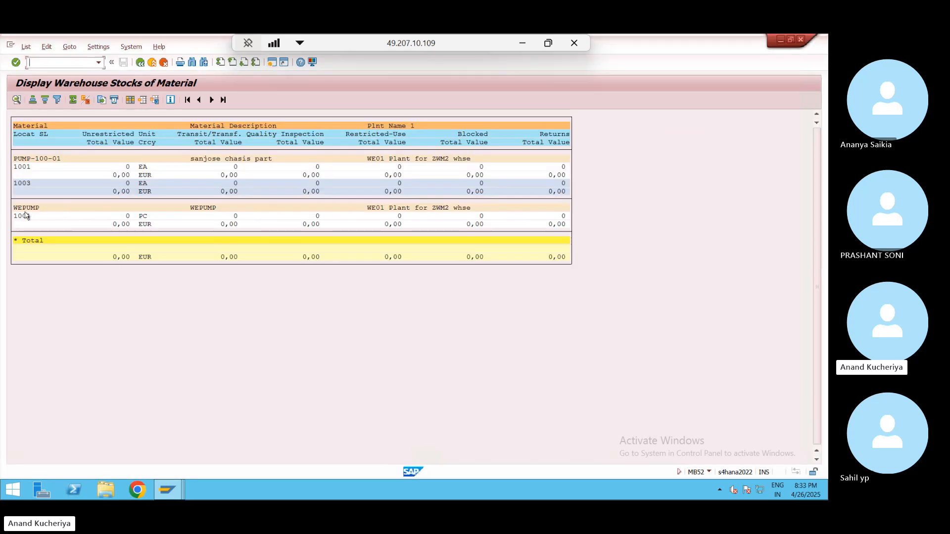
{"action": "left_click", "coordinate": [15, 208]}
{"action": "key", "text": "ctrl+y"}
{"action": "left_click_drag", "start_coordinate": [13, 205], "coordinate": [43, 211]}
{"action": "key", "text": "ctrl+c"}
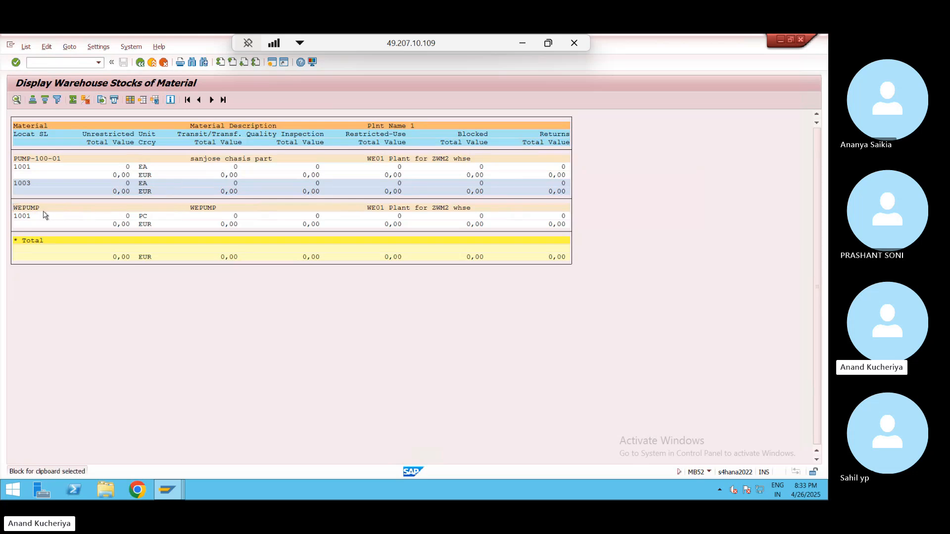
{"action": "key", "text": "alt+Tab"}
{"action": "left_click", "coordinate": [149, 267]}
{"action": "key", "text": "ctrl+v"}
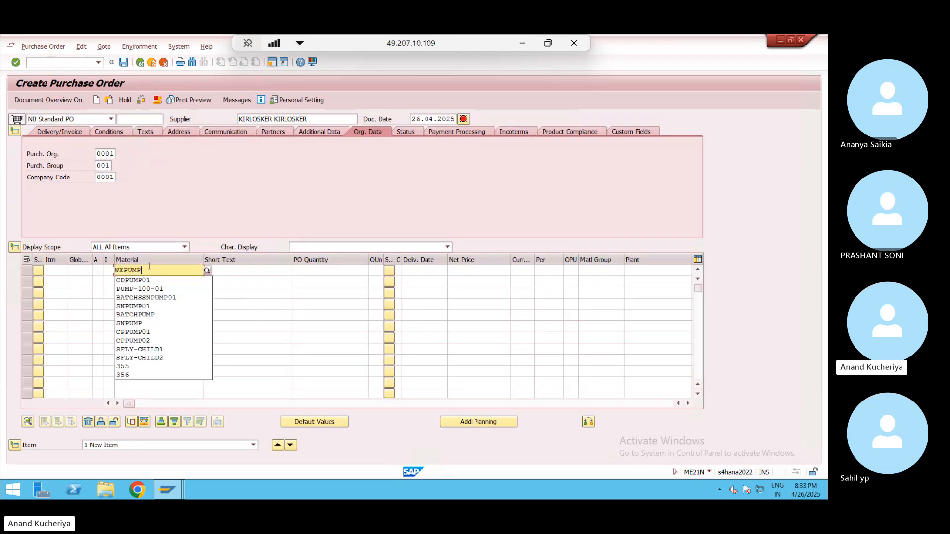
- Give the item quantity 1, plant WE01 and storage location 1001, then confirm
{"action": "key", "text": "Tab"}
{"action": "key", "text": "Tab"}
{"action": "type", "text": "1"}
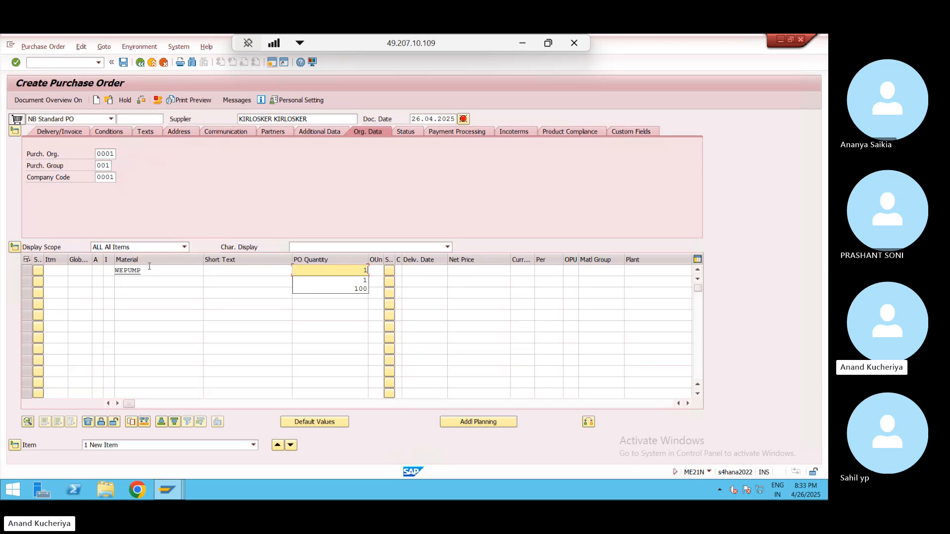
{"action": "key", "text": "Tab"}
{"action": "key", "text": "Tab"}
{"action": "key", "text": "Tab"}
{"action": "key", "text": "Tab"}
{"action": "key", "text": "Tab"}
{"action": "key", "text": "Tab"}
{"action": "key", "text": "Tab"}
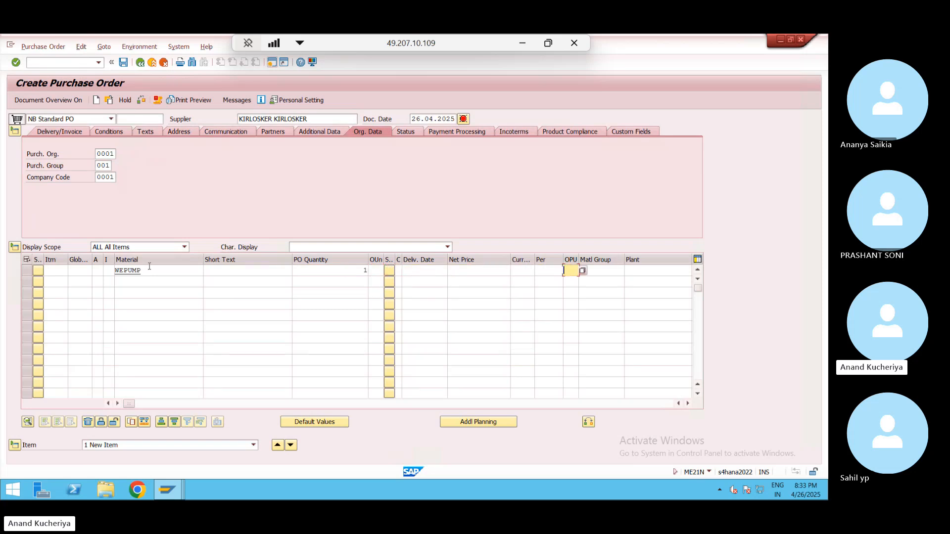
{"action": "key", "text": "Tab"}
{"action": "key", "text": "Tab"}
{"action": "key", "text": "Down"}
{"action": "key", "text": "Down"}
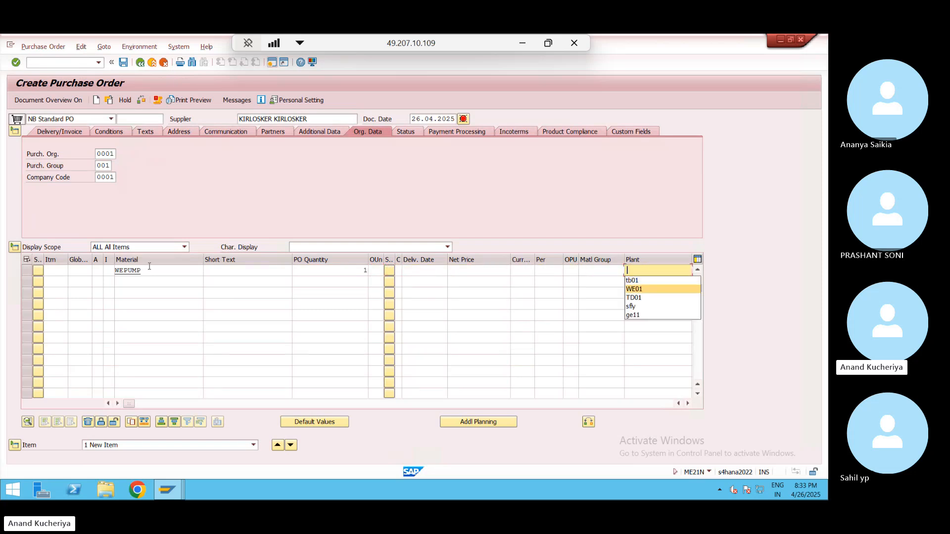
{"action": "key", "text": "Return"}
{"action": "key", "text": "Tab"}
{"action": "key", "text": "Down"}
{"action": "key", "text": "Down"}
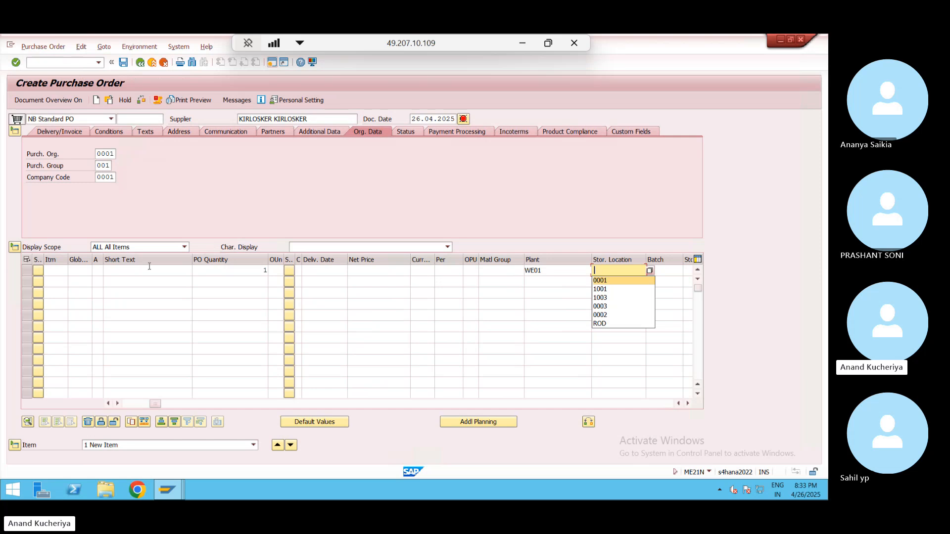
{"action": "key", "text": "Return"}
{"action": "key", "text": "Return"}
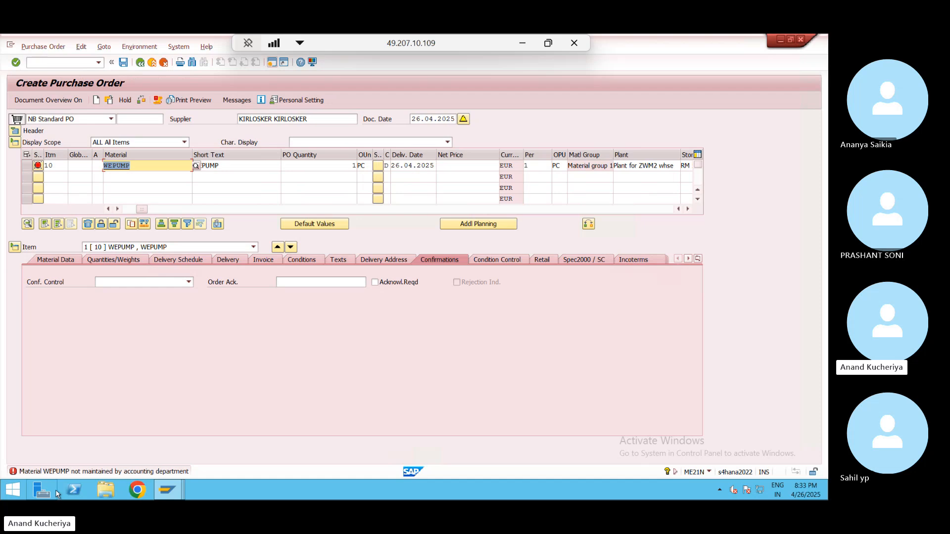
- Copy PUMP-100-01 from the stock list and paste it over WEPUMP as item 10's material
{"action": "key", "text": "alt+Tab"}
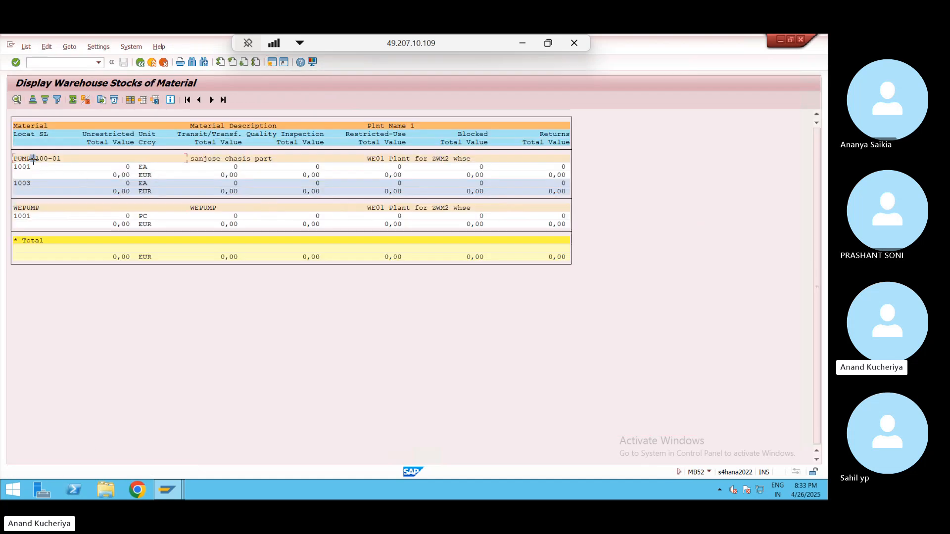
{"action": "left_click_drag", "start_coordinate": [9, 157], "coordinate": [63, 156]}
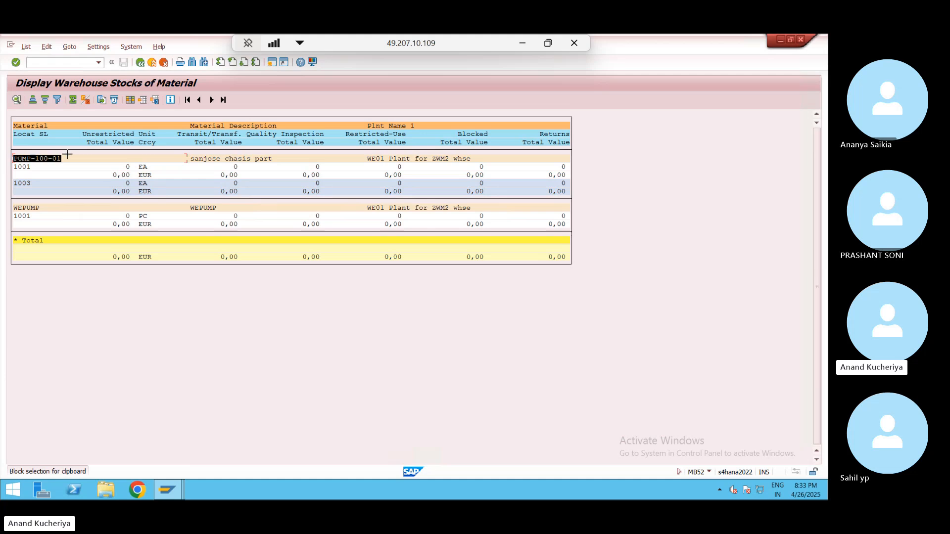
{"action": "key", "text": "ctrl+c"}
{"action": "key", "text": "alt+Tab"}
{"action": "key", "text": "ctrl+v"}
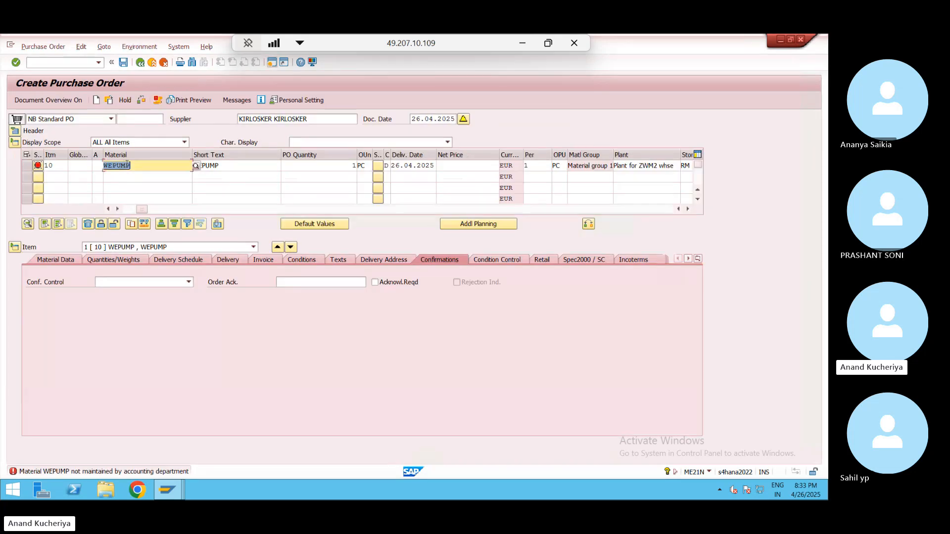
{"action": "key", "text": "Return"}
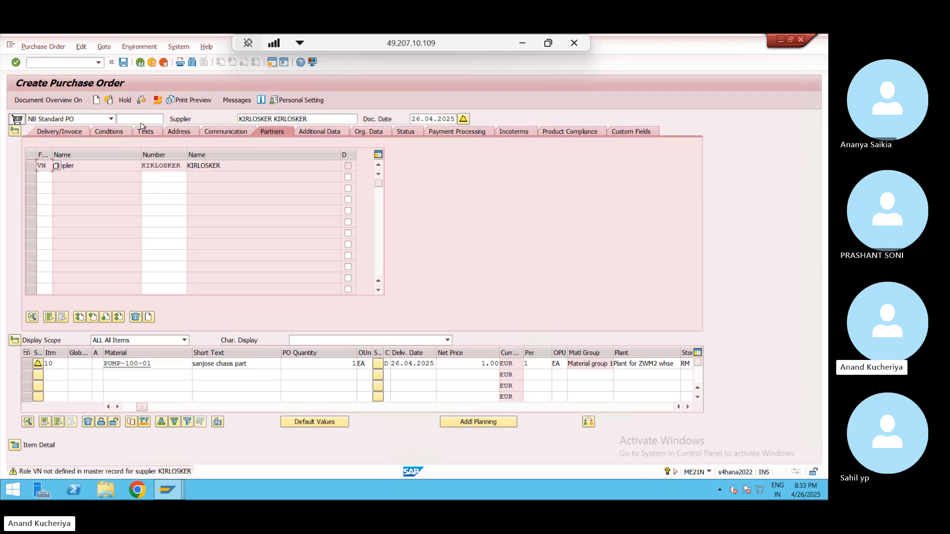
- Collapse the header and open item 10's details, checking its RM Storage location
{"action": "left_click", "coordinate": [12, 128]}
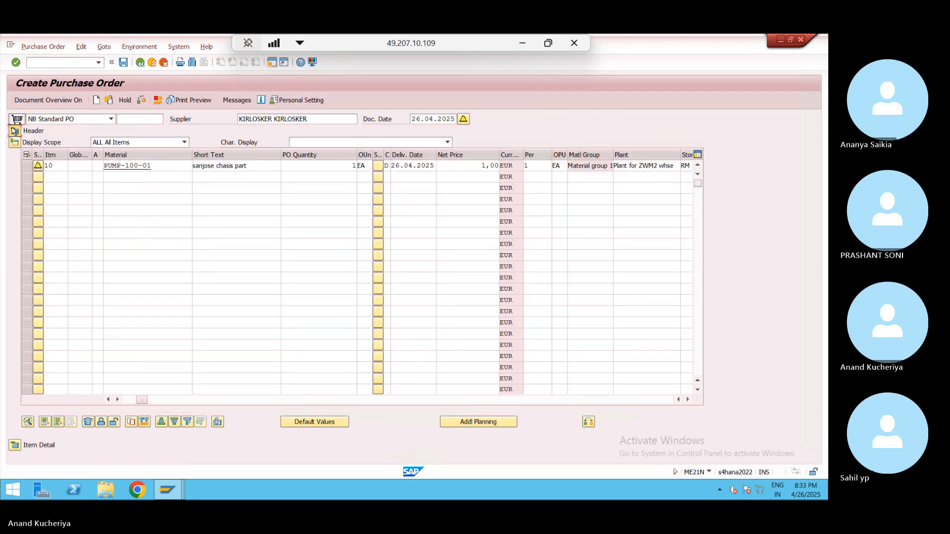
{"action": "left_click", "coordinate": [14, 130]}
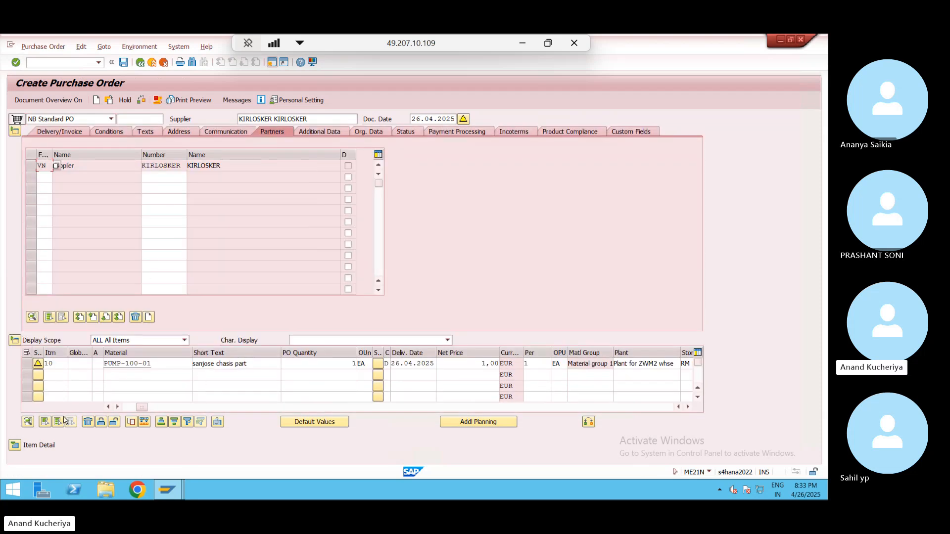
{"action": "left_click", "coordinate": [14, 446]}
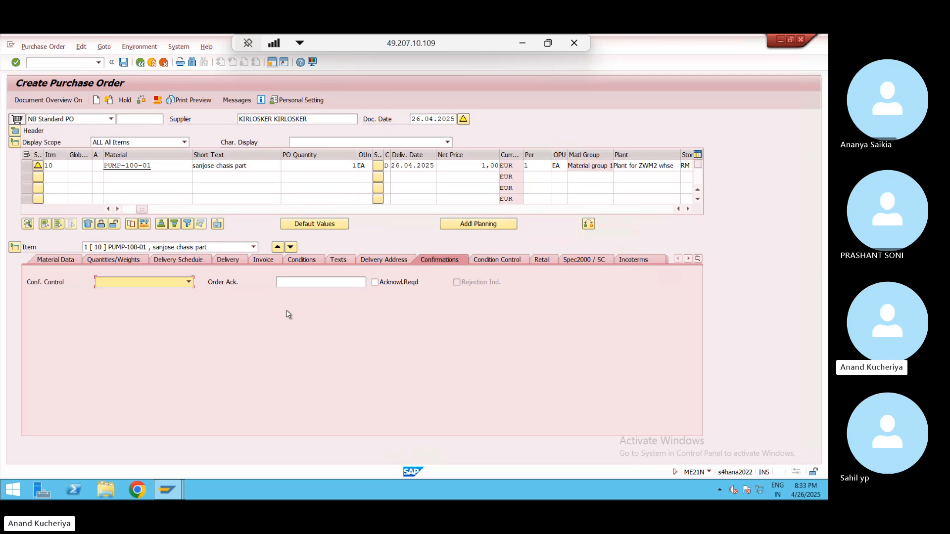
{"action": "left_click", "coordinate": [64, 166]}
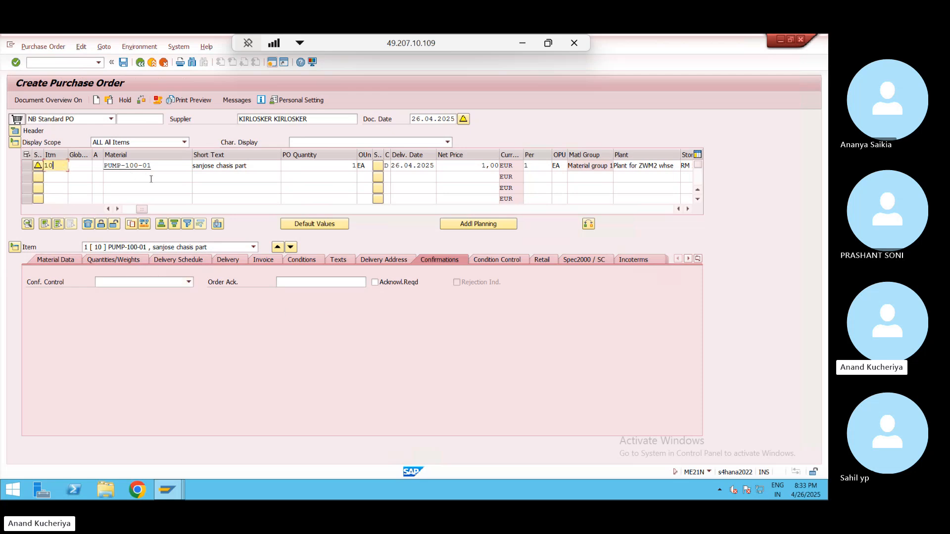
{"action": "left_click", "coordinate": [118, 209]}
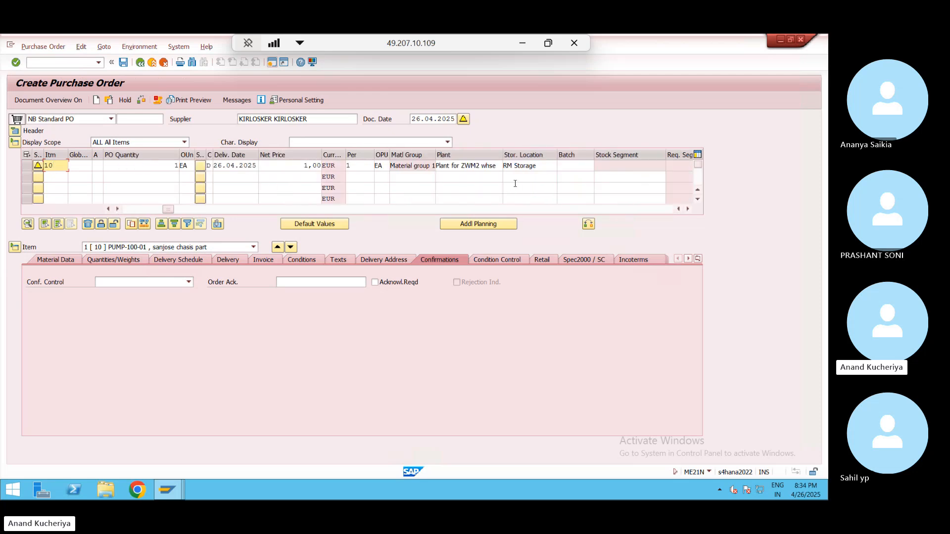
{"action": "left_click", "coordinate": [542, 164]}
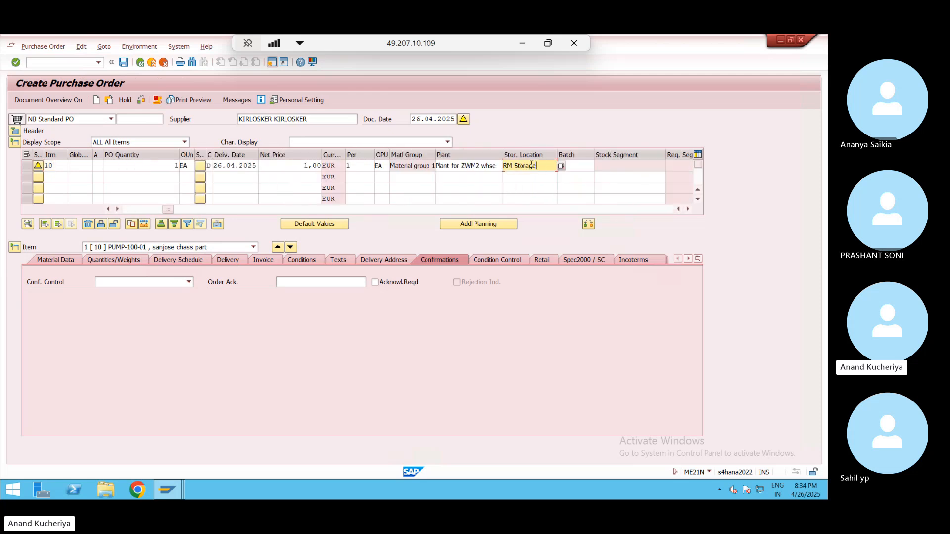
{"action": "left_click_drag", "start_coordinate": [541, 164], "coordinate": [502, 168]}
{"action": "left_click", "coordinate": [502, 167]}
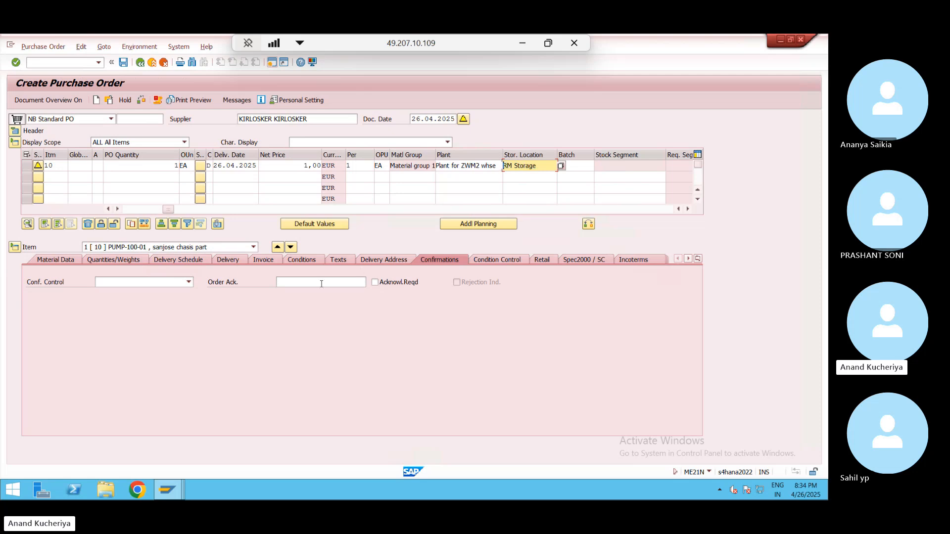
- Choose confirmation control 0004 Inbound Delivery and save the purchase order despite messages
{"action": "left_click", "coordinate": [188, 282]}
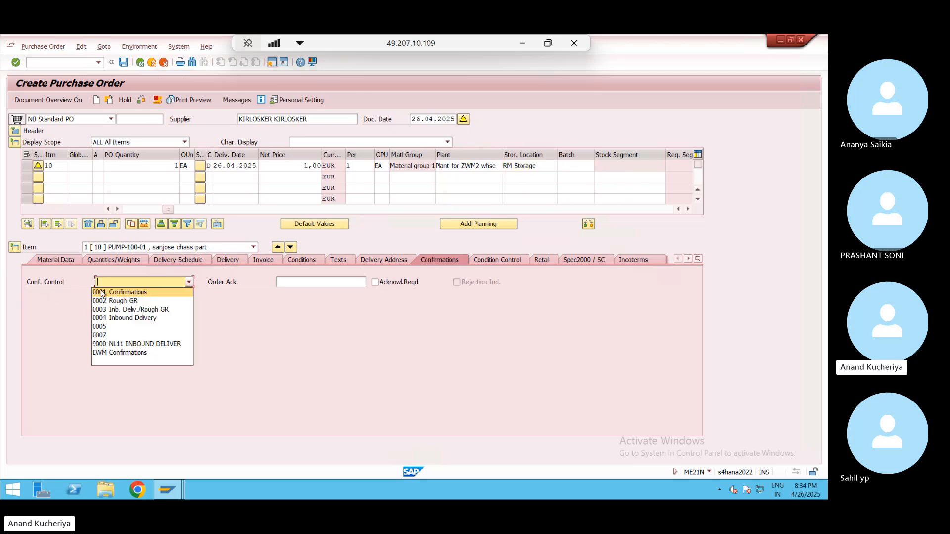
{"action": "left_click", "coordinate": [132, 320]}
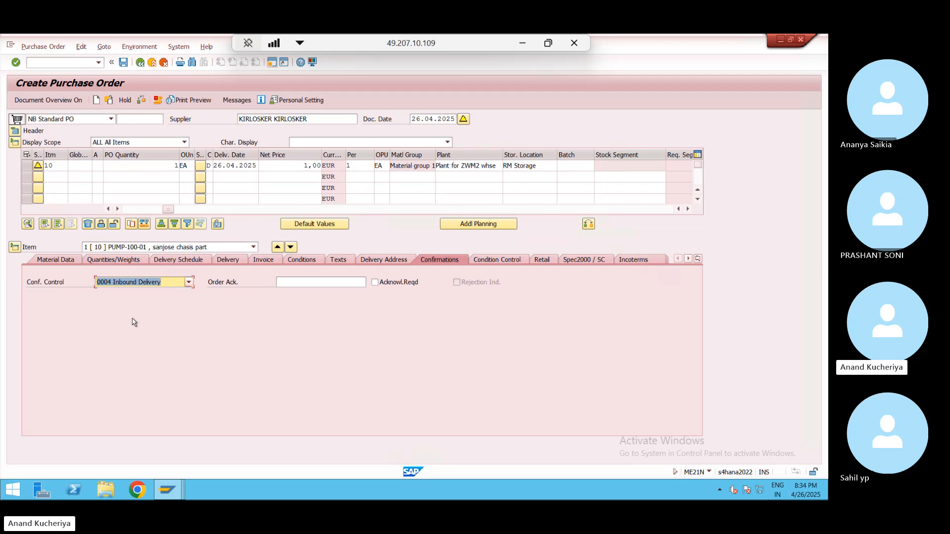
{"action": "left_click", "coordinate": [124, 63]}
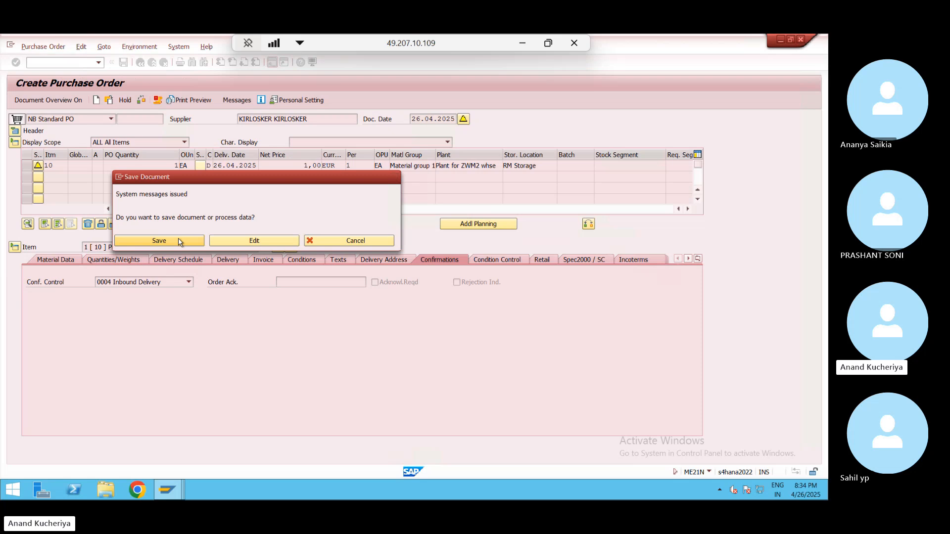
{"action": "left_click", "coordinate": [180, 241]}
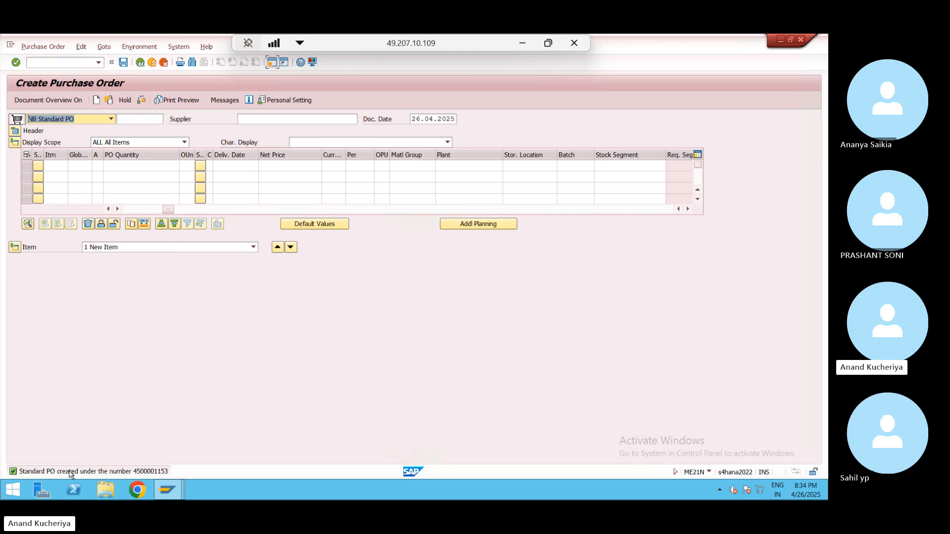
- Run /nvl31n and accept the prefilled supplier and purchase order to create the inbound delivery
{"action": "left_click", "coordinate": [68, 61]}
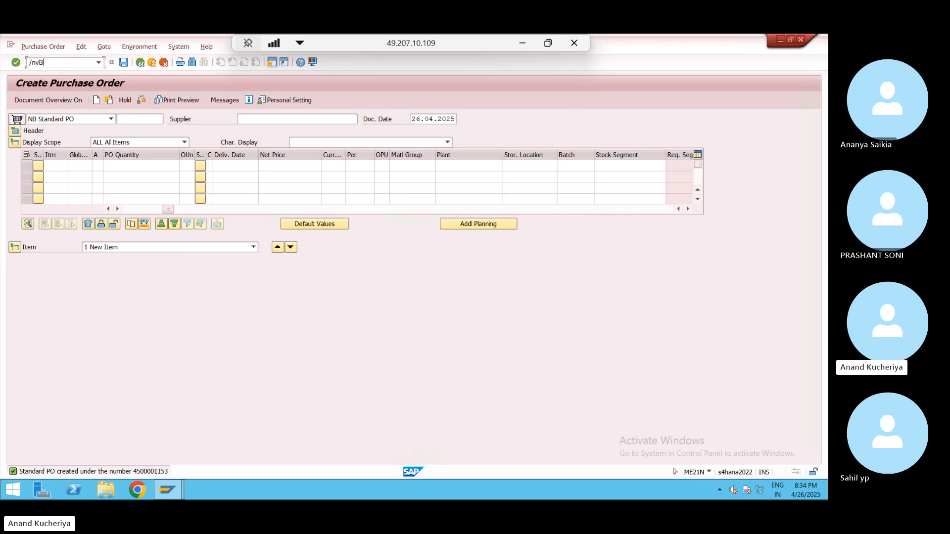
{"action": "type", "text": "/nvl31n"}
{"action": "key", "text": "Return"}
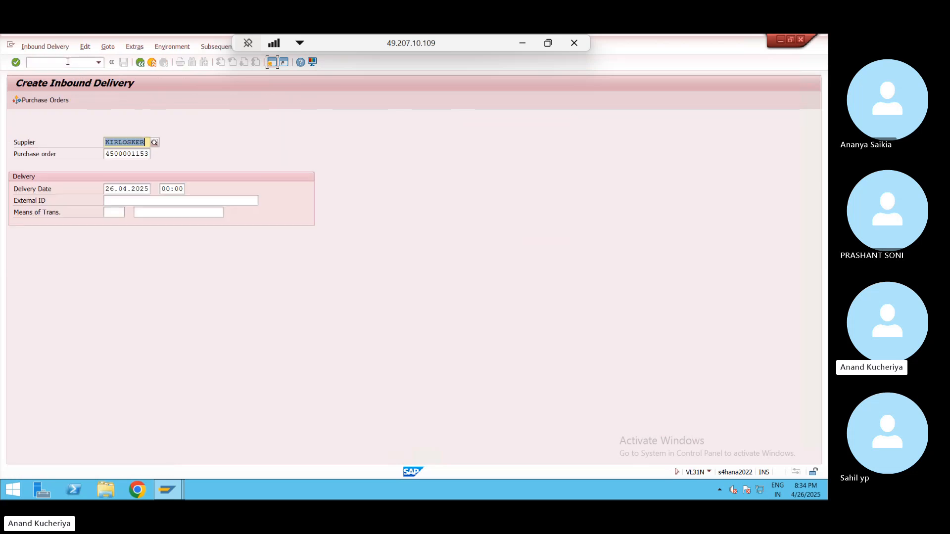
{"action": "key", "text": "Return"}
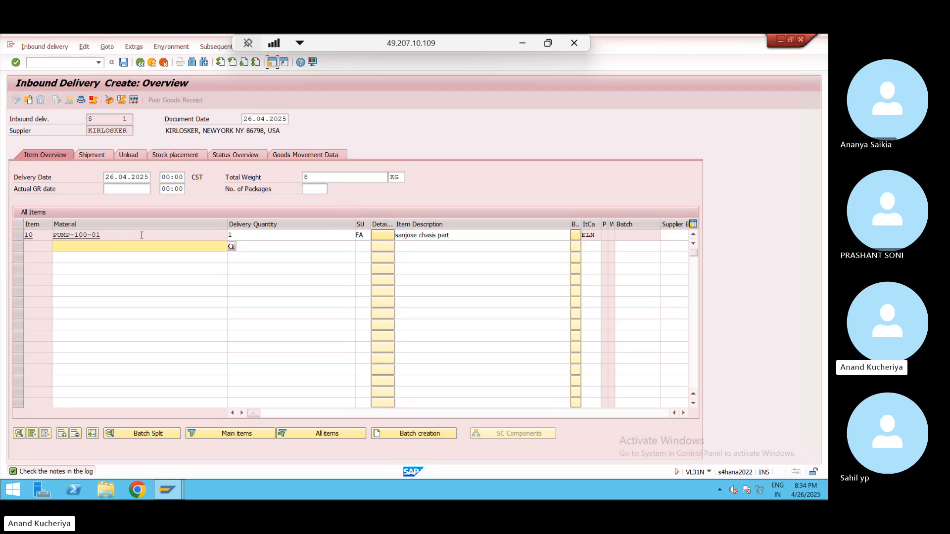
- Set item 10's storage location to 1001 instead of 1003, then show the Shipment data
{"action": "left_click", "coordinate": [296, 156]}
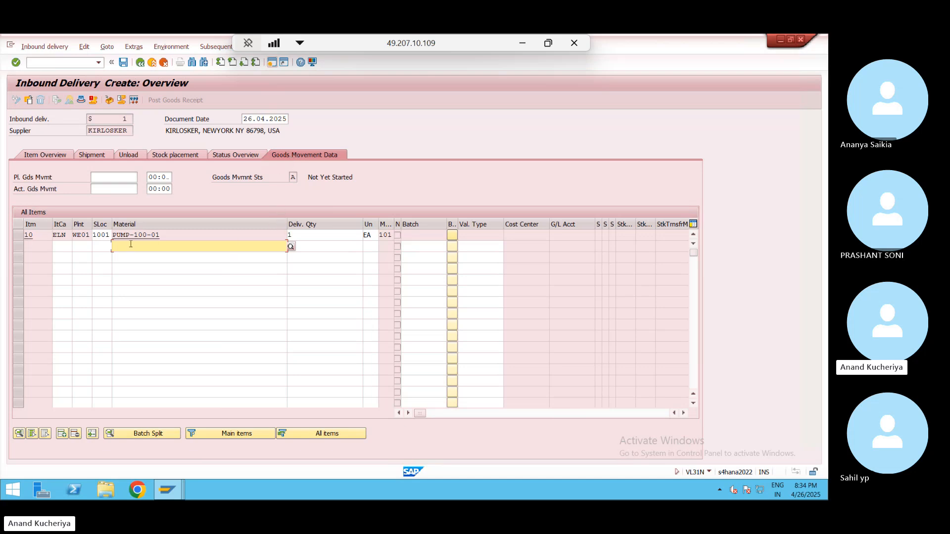
{"action": "left_click", "coordinate": [103, 234]}
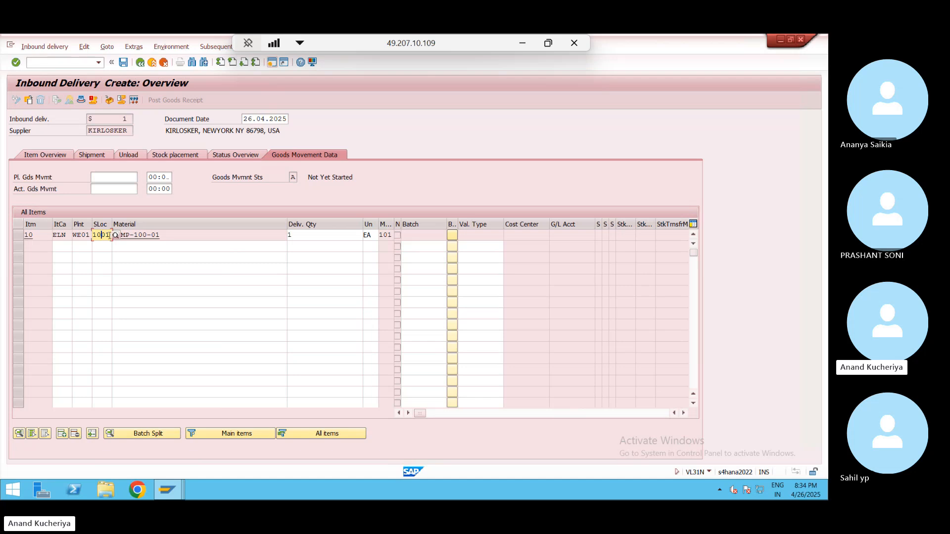
{"action": "key", "text": "BackSpace"}
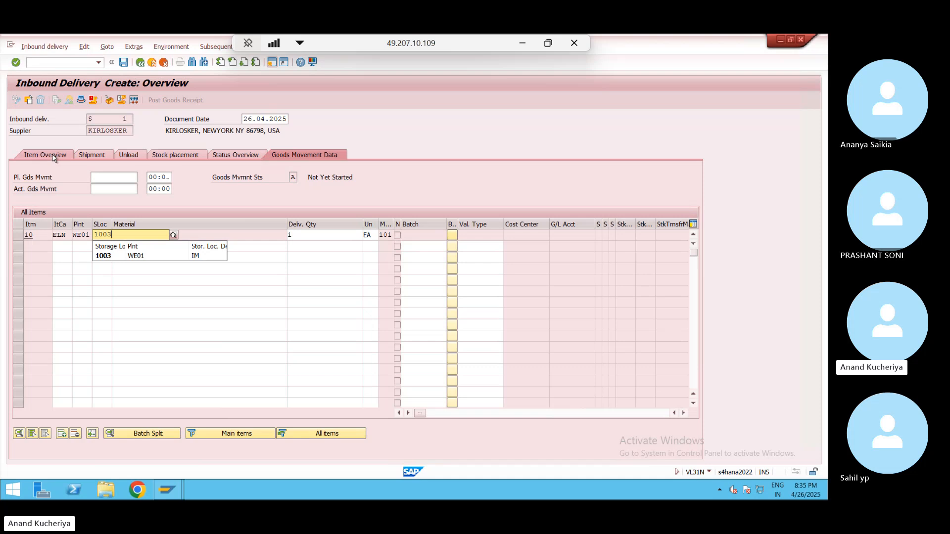
{"action": "key", "text": "Return"}
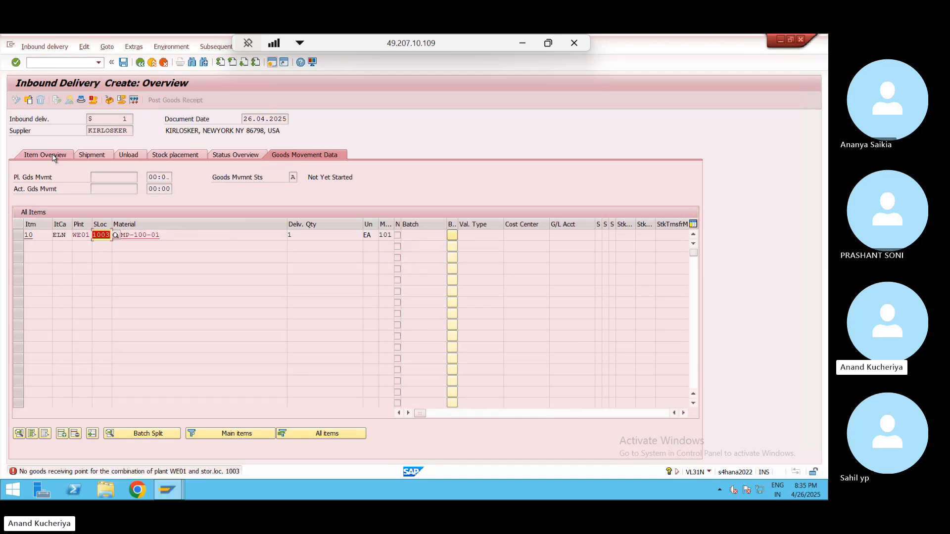
{"action": "left_click", "coordinate": [107, 235]}
{"action": "type", "text": "1"}
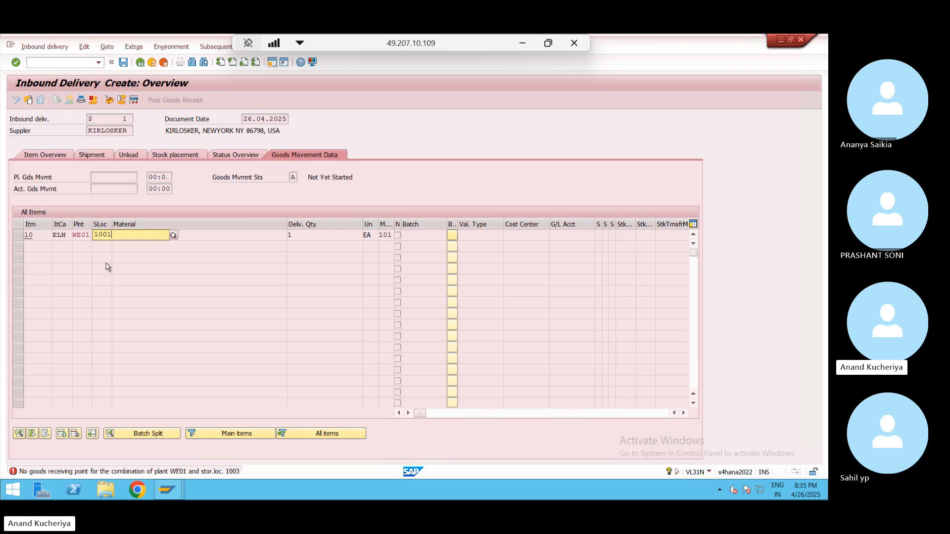
{"action": "key", "text": "Return"}
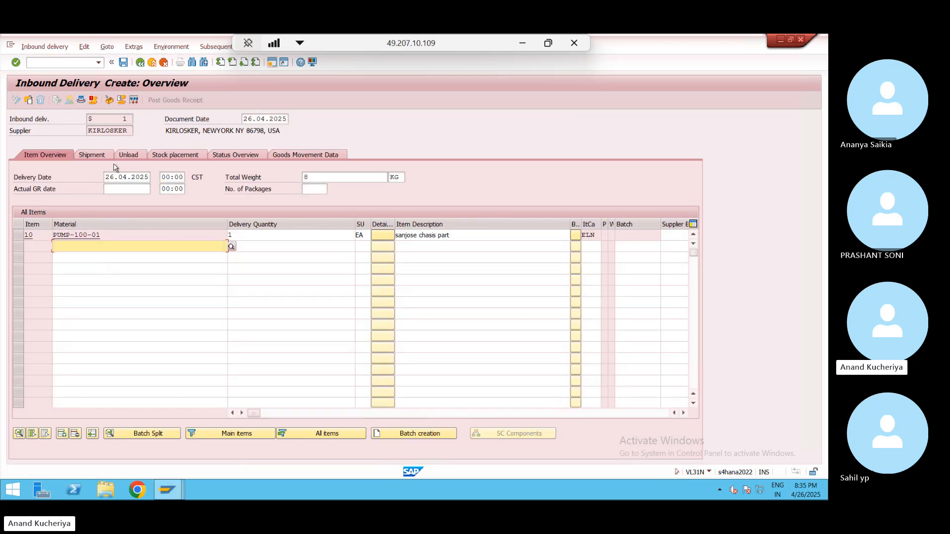
{"action": "left_click", "coordinate": [92, 155]}
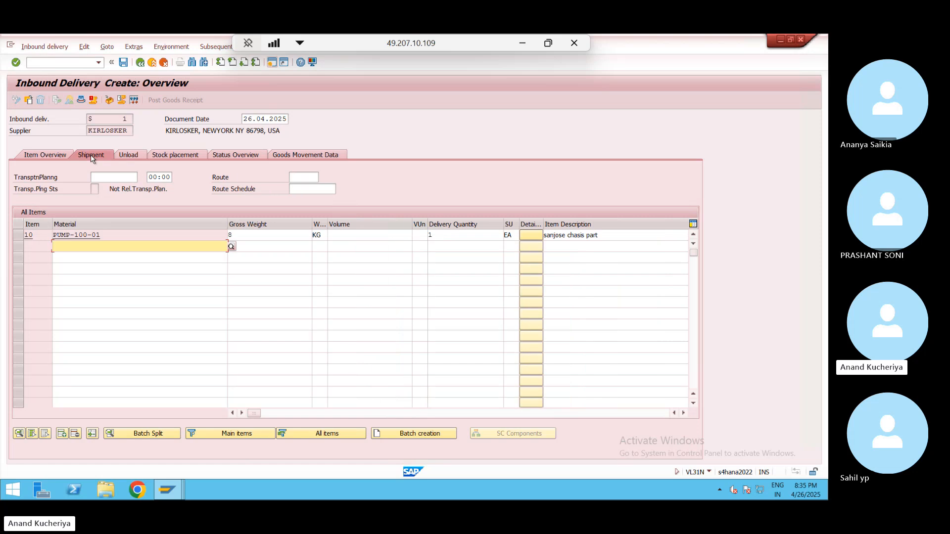
- Open the header details Processing tab and list the Dec. whse status values
{"action": "left_click", "coordinate": [83, 100]}
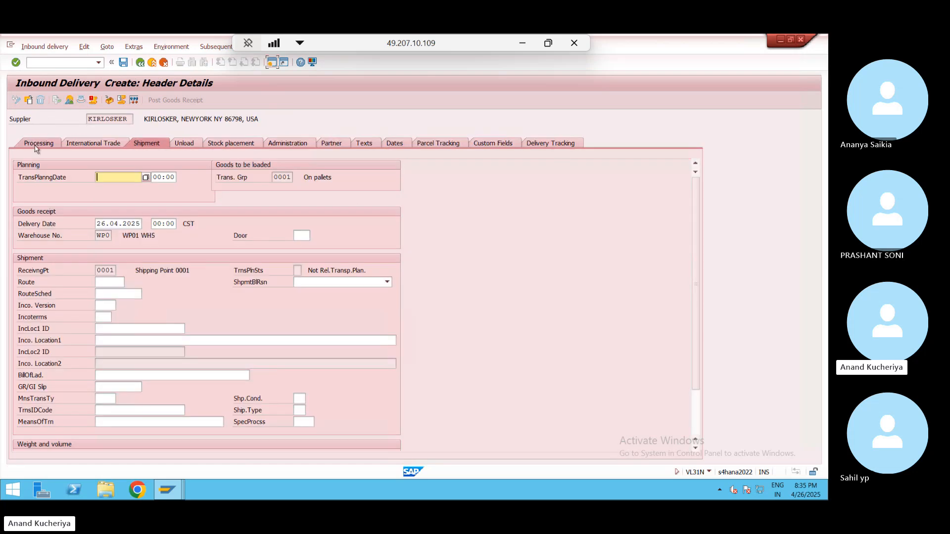
{"action": "left_click", "coordinate": [37, 147]}
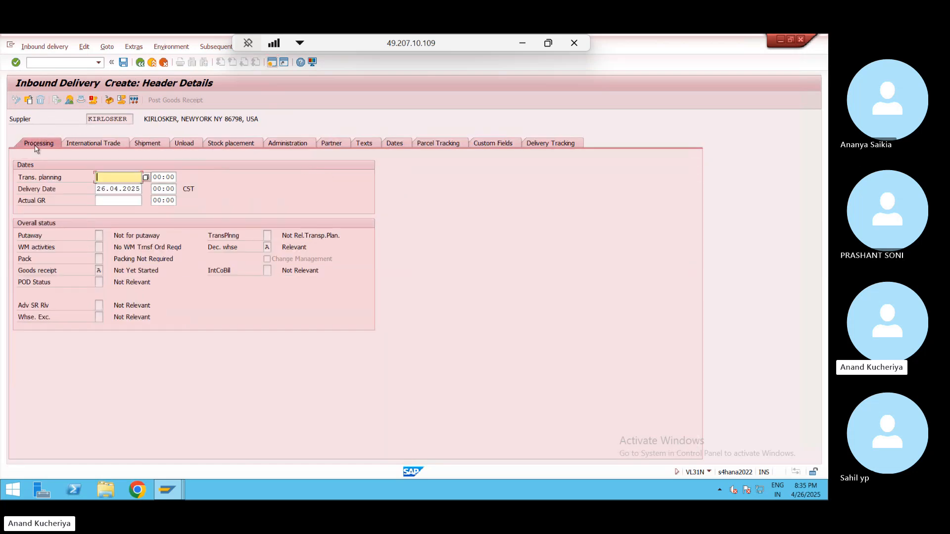
{"action": "left_click", "coordinate": [219, 252]}
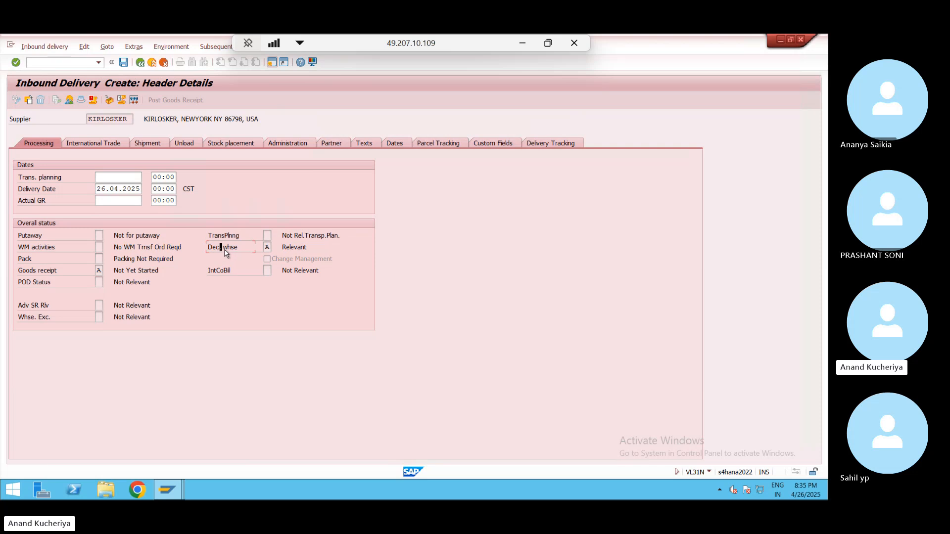
{"action": "left_click", "coordinate": [268, 247]}
{"action": "left_click", "coordinate": [276, 247]}
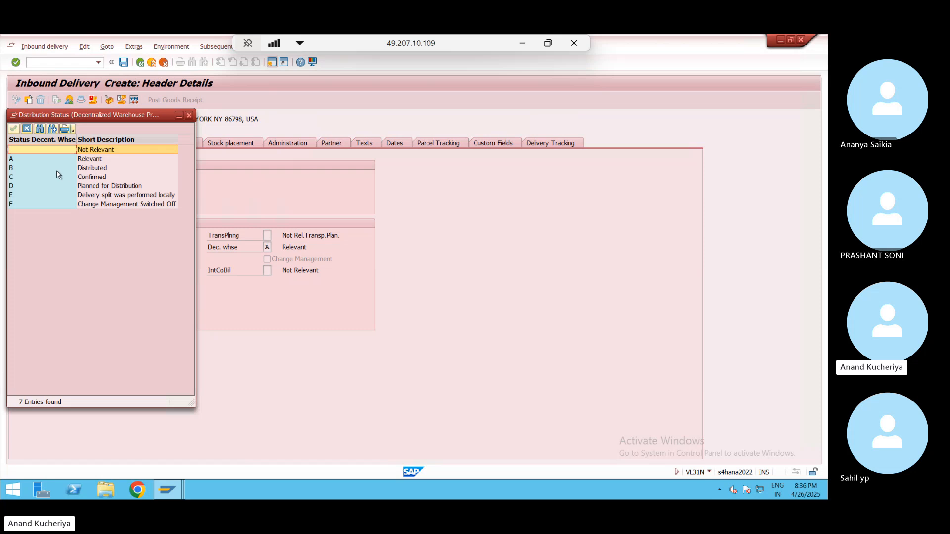
- Review distribution statuses D and C, then return to the MB52 warehouse stock report
{"action": "left_click", "coordinate": [115, 187]}
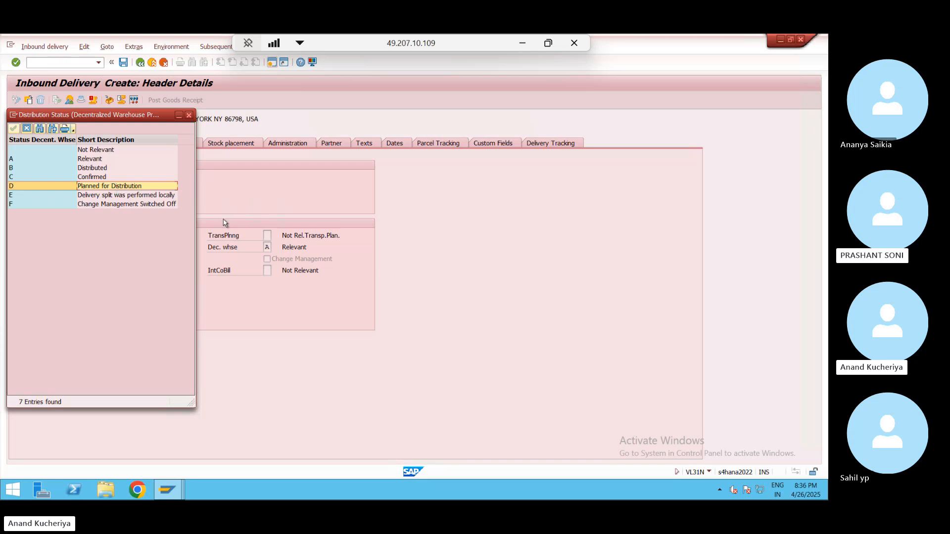
{"action": "left_click", "coordinate": [266, 247]}
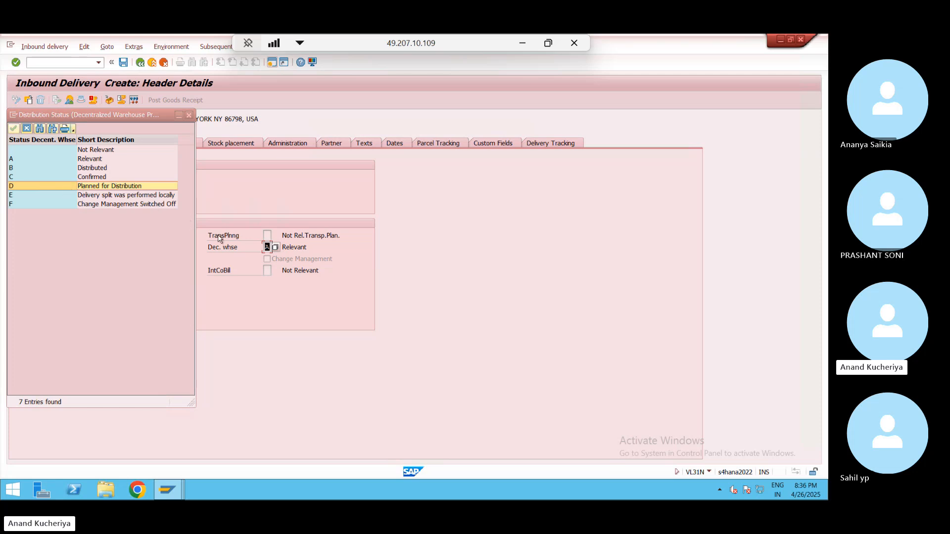
{"action": "left_click", "coordinate": [267, 247]}
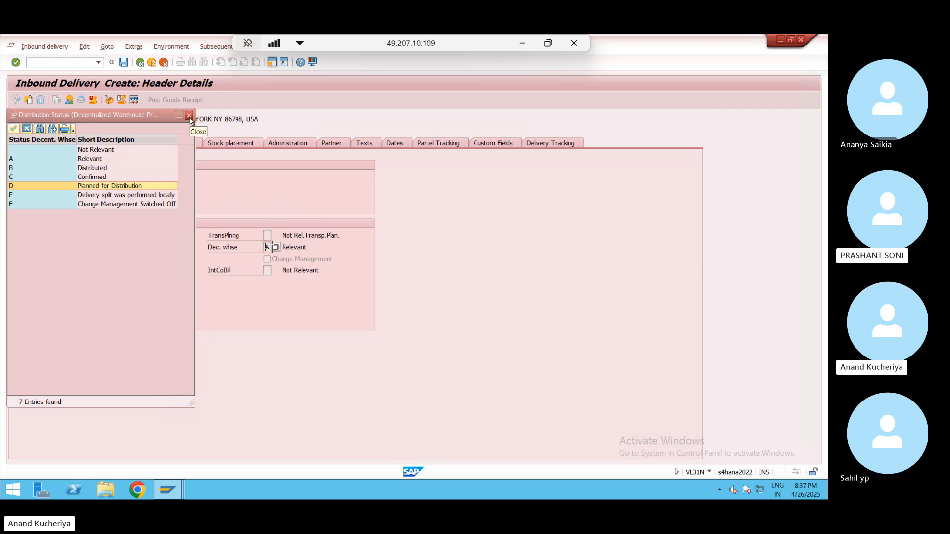
{"action": "left_click", "coordinate": [93, 177]}
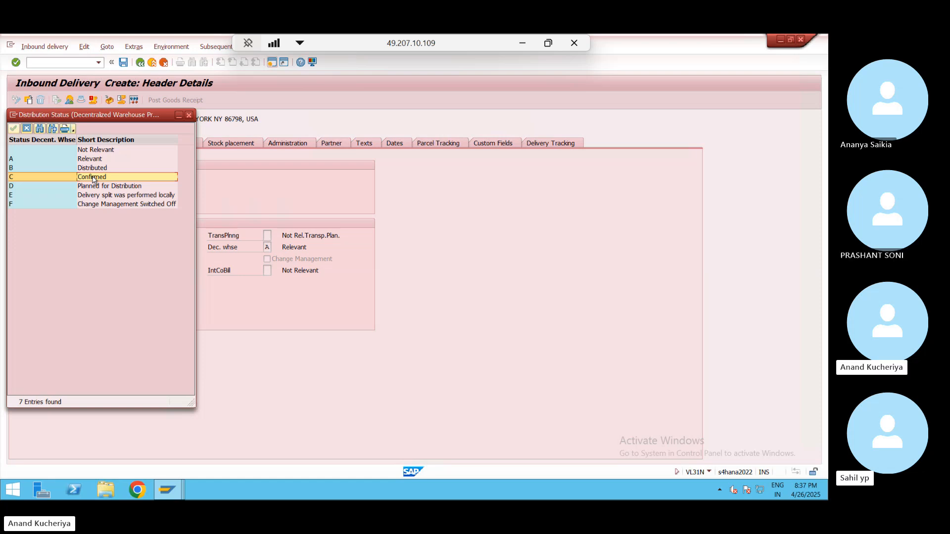
{"action": "key", "text": "alt+Tab"}
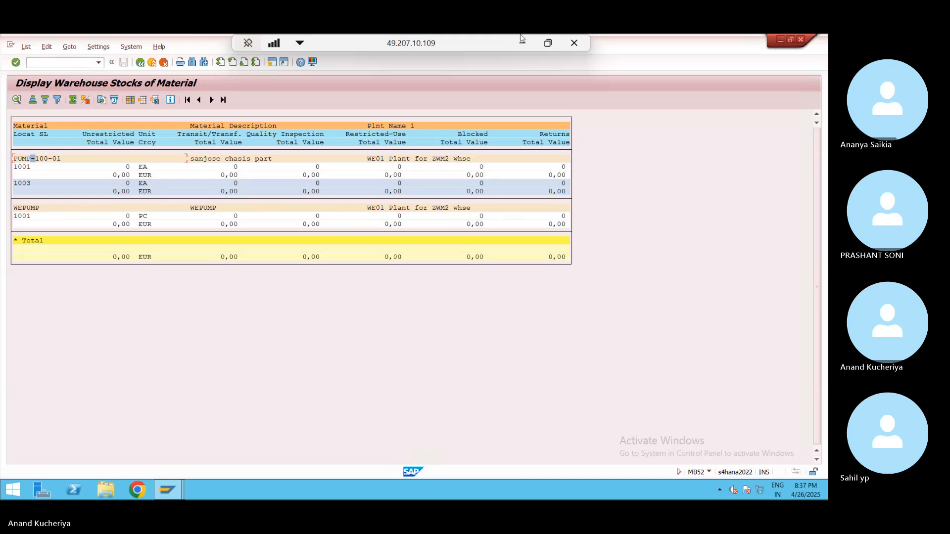
- In the class notes Sheet4, enter A in C14 and B in C15 under Inbound Delivery
{"action": "left_click", "coordinate": [521, 40]}
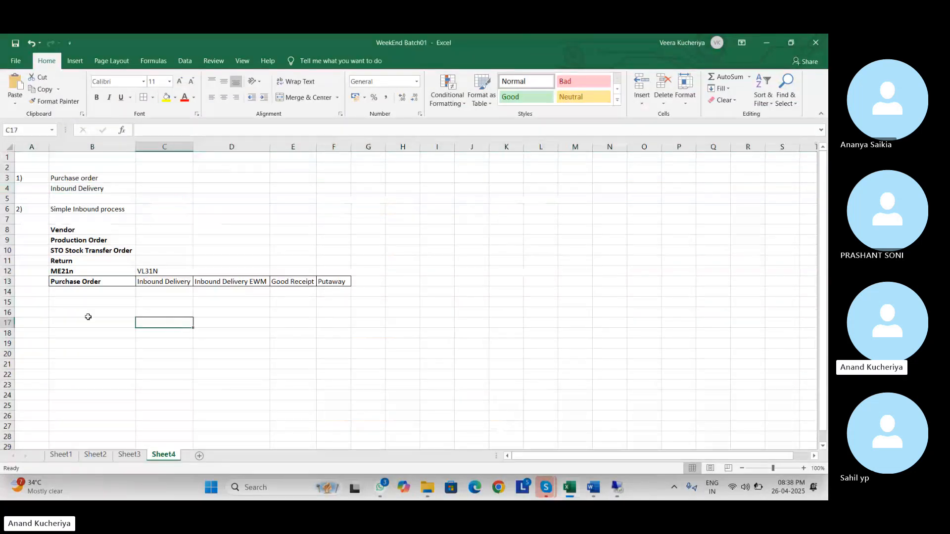
{"action": "left_click", "coordinate": [81, 302]}
{"action": "left_click", "coordinate": [157, 291]}
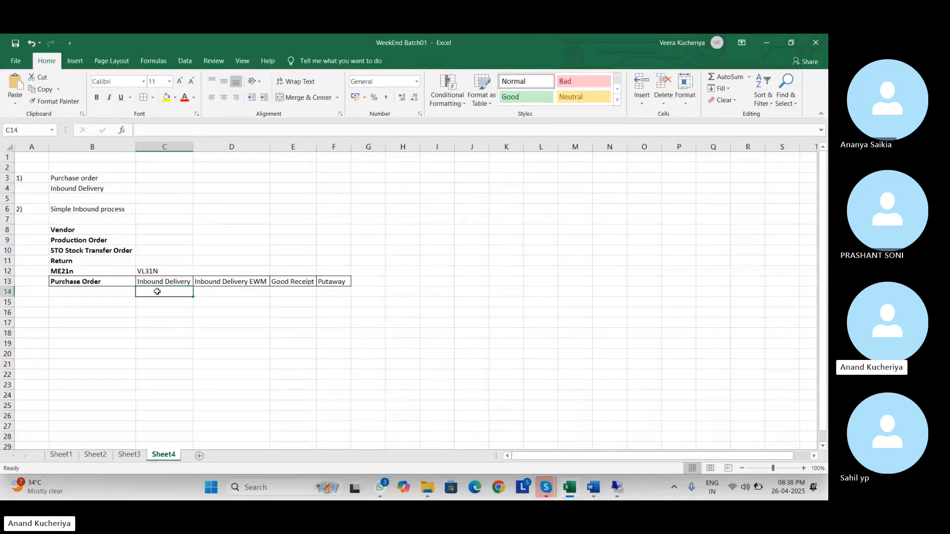
{"action": "type", "text": "A"}
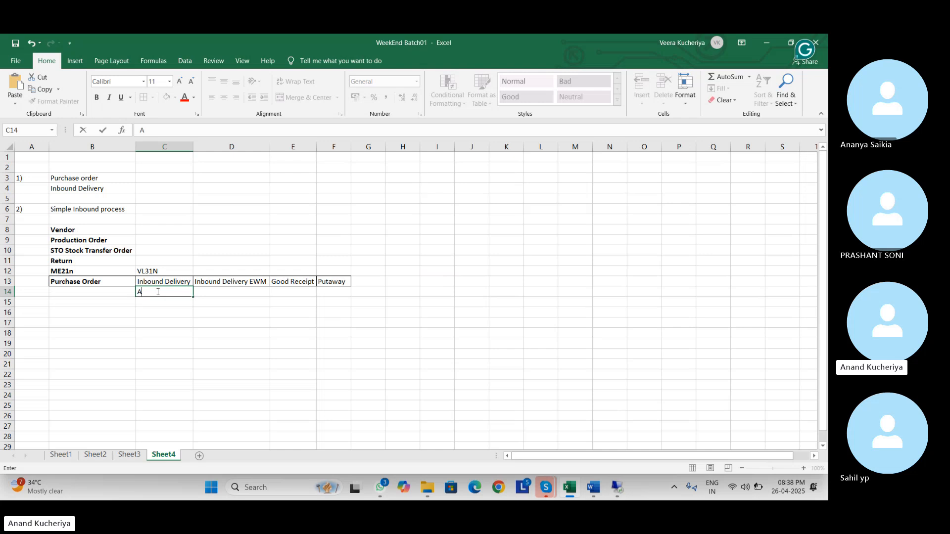
{"action": "key", "text": "Return"}
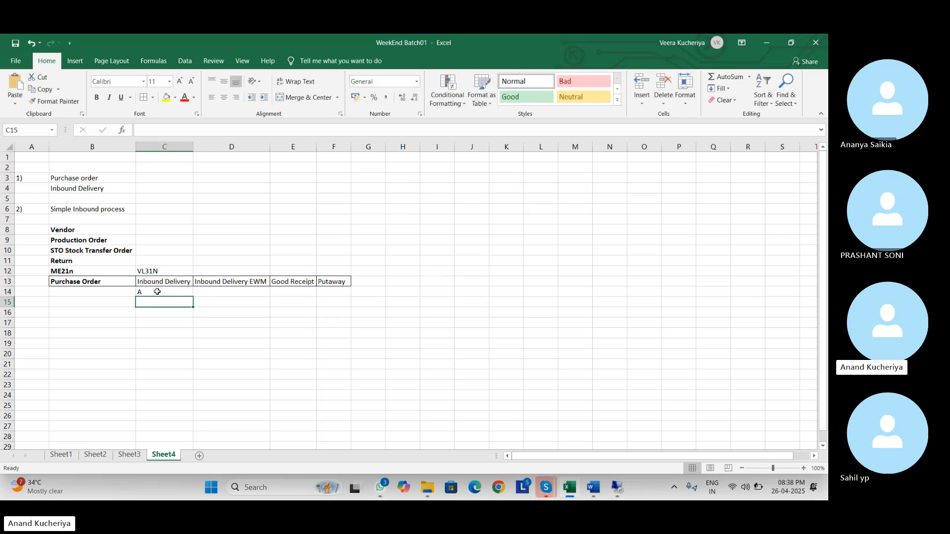
{"action": "type", "text": "B"}
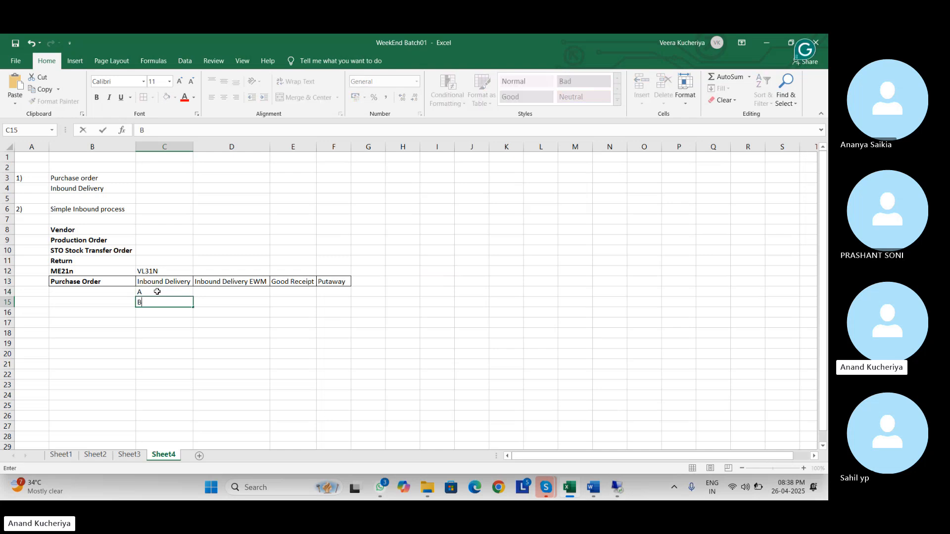
{"action": "key", "text": "Return"}
- Put Good Receipt in D15 and C in C16, then return to the SAP session
{"action": "key", "text": "Up"}
{"action": "key", "text": "Right"}
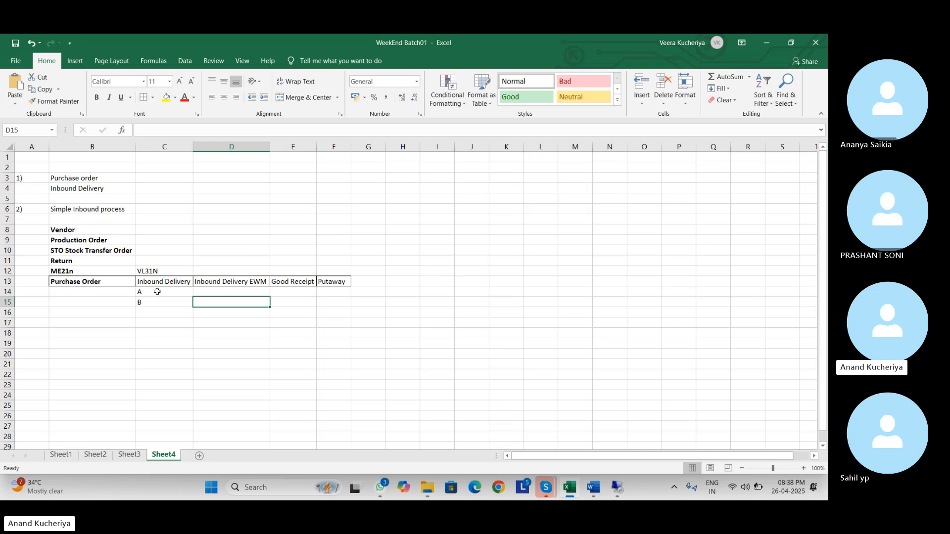
{"action": "type", "text": "Good Rece"}
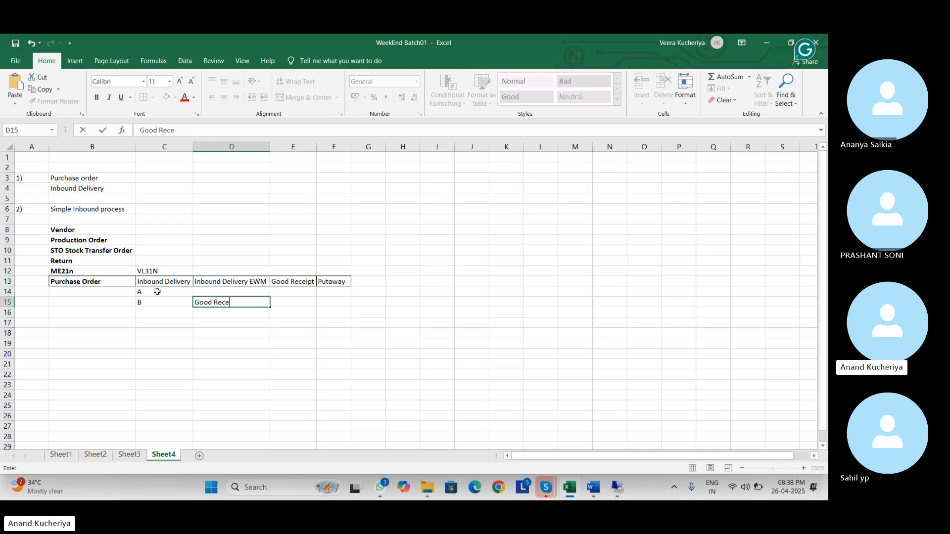
{"action": "type", "text": "ipt"}
{"action": "key", "text": "Return"}
{"action": "key", "text": "Left"}
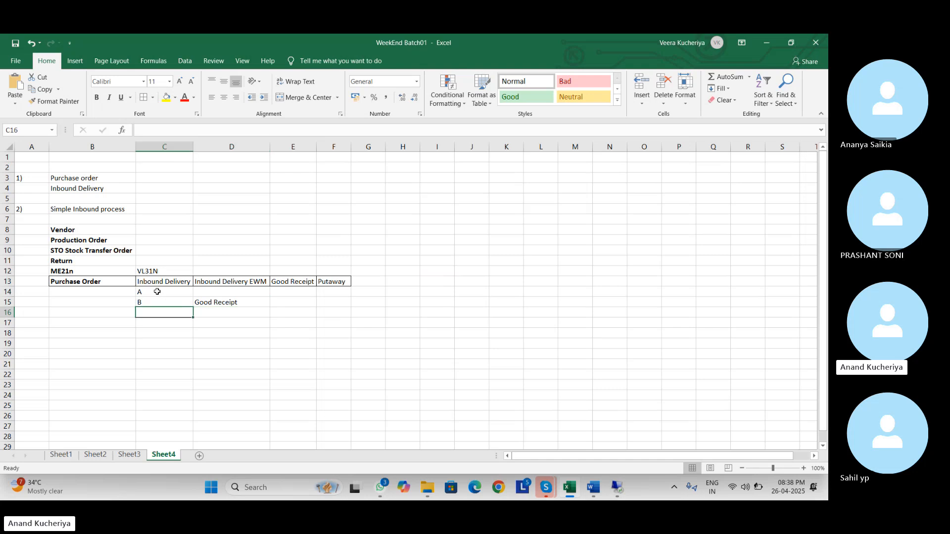
{"action": "type", "text": "v"}
{"action": "key", "text": "BackSpace"}
{"action": "key", "text": "BackSpace"}
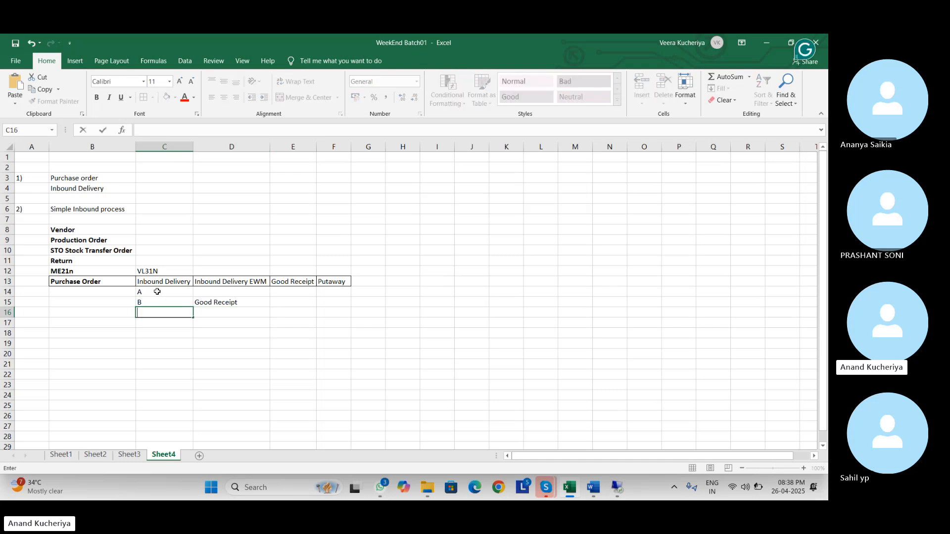
{"action": "type", "text": "C"}
{"action": "key", "text": "Up"}
{"action": "key", "text": "Up"}
{"action": "key", "text": "Up"}
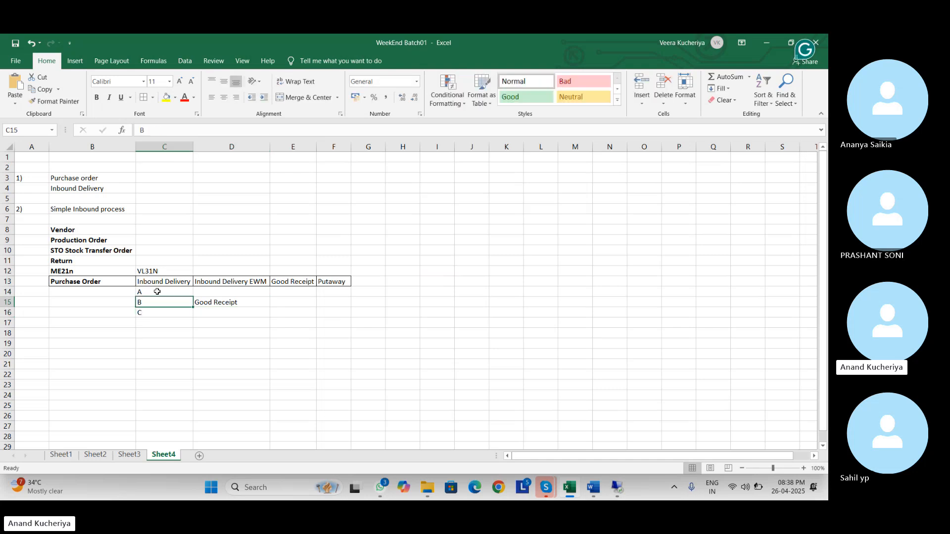
{"action": "key", "text": "Down"}
{"action": "key", "text": "Down"}
{"action": "key", "text": "Down"}
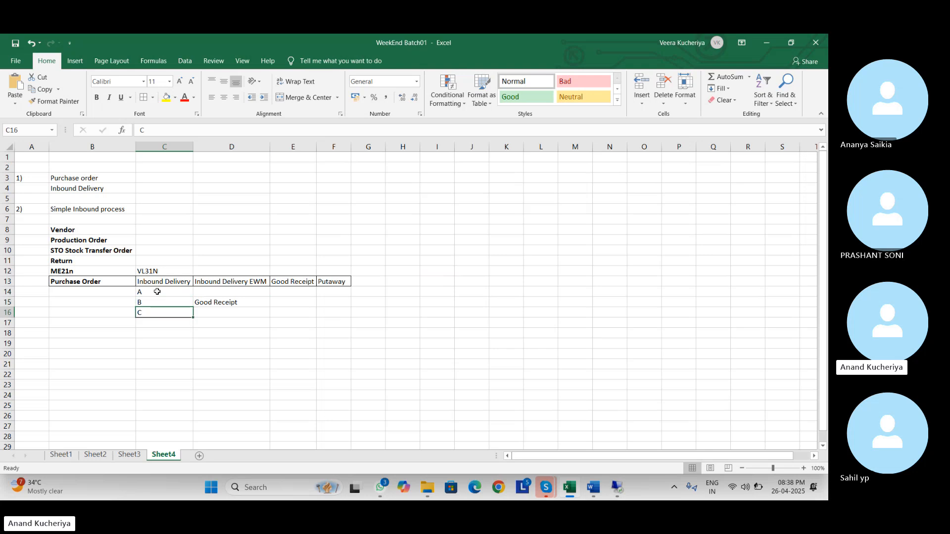
{"action": "key", "text": "alt+Tab"}
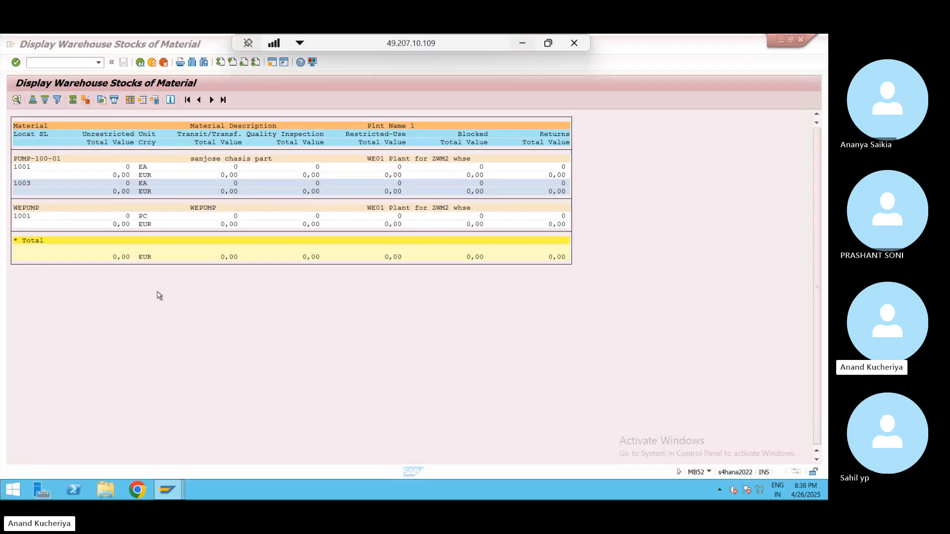
- Close the Distribution Status list and go back to the Inbound Delivery Create overview
{"action": "key", "text": "alt+Tab"}
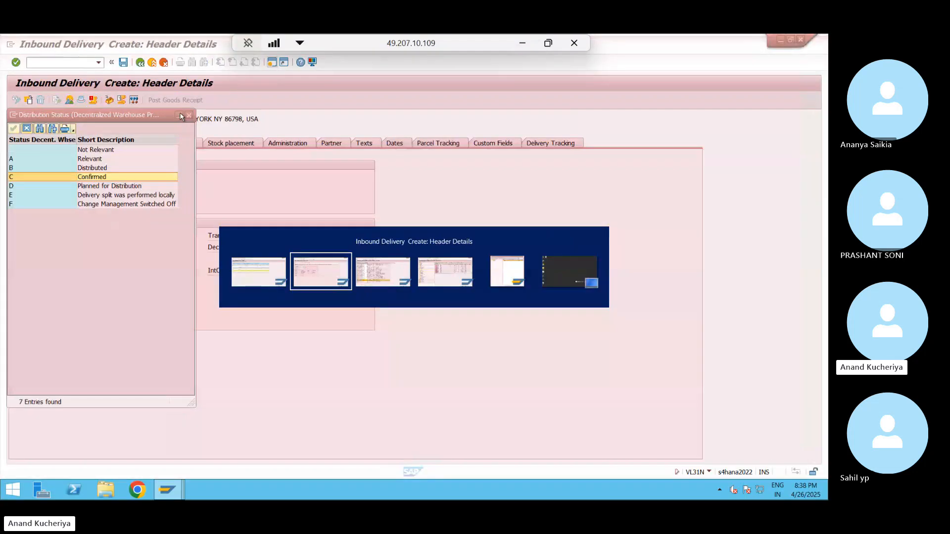
{"action": "left_click", "coordinate": [190, 116]}
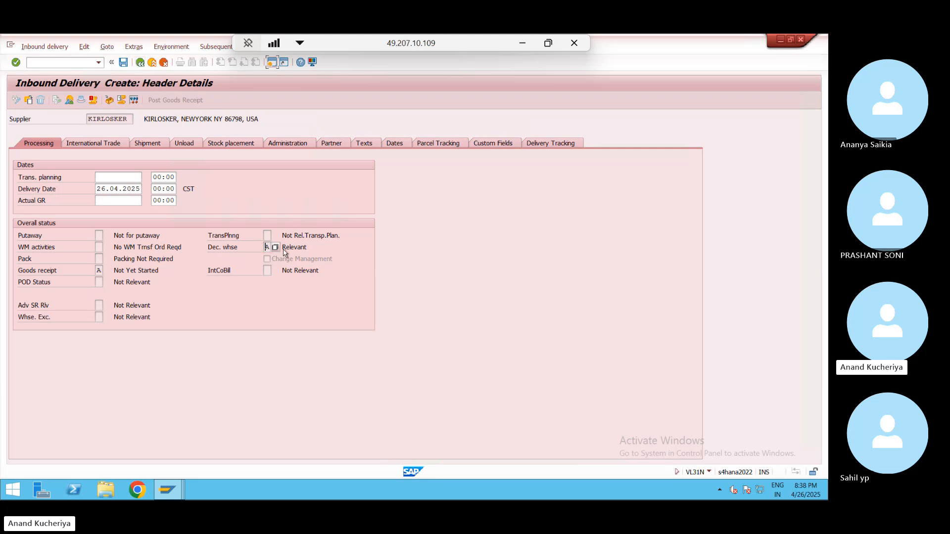
{"action": "left_click", "coordinate": [266, 247]}
{"action": "left_click", "coordinate": [141, 62]}
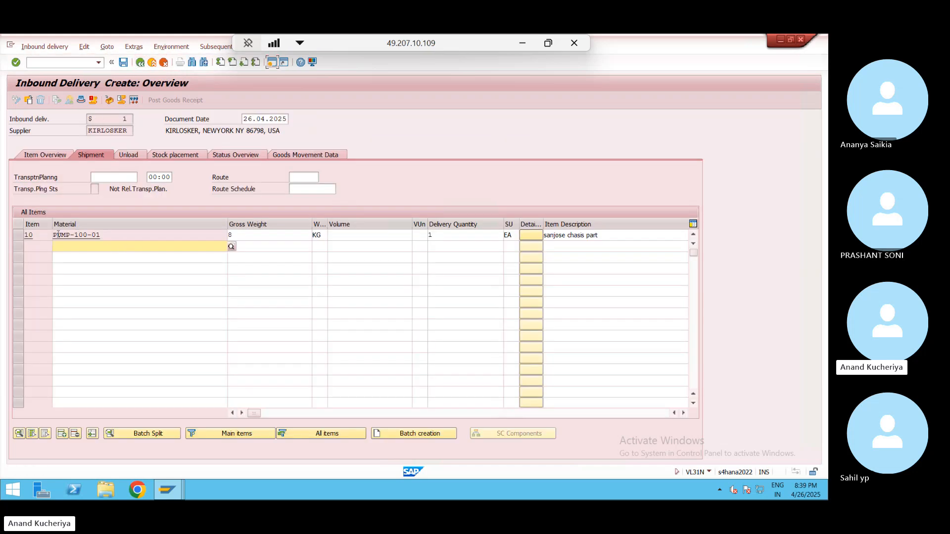
{"action": "double_click", "coordinate": [41, 236]}
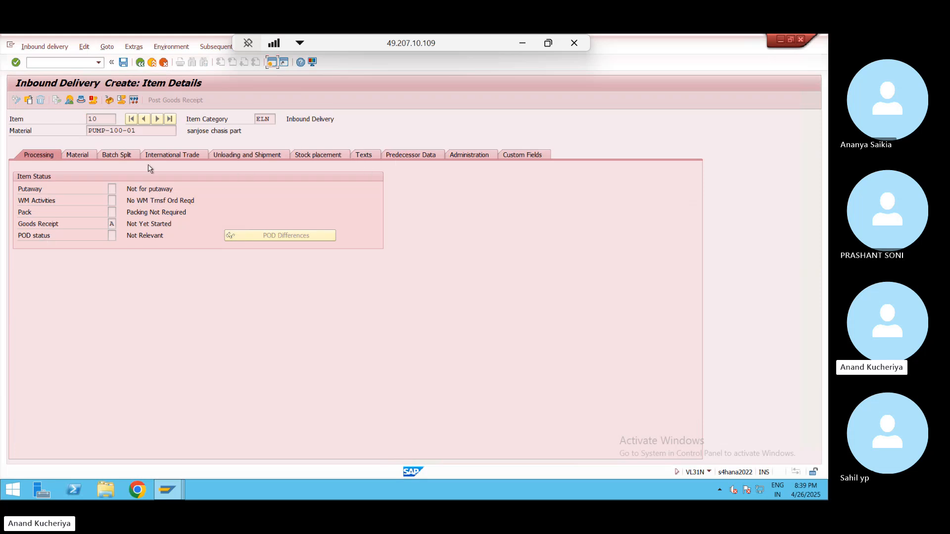
{"action": "left_click", "coordinate": [413, 157]}
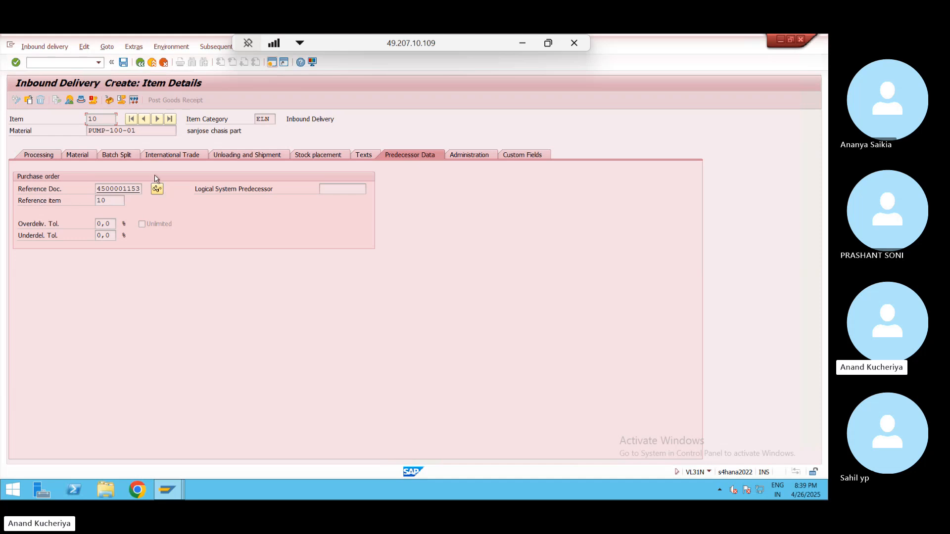
{"action": "left_click", "coordinate": [140, 62]}
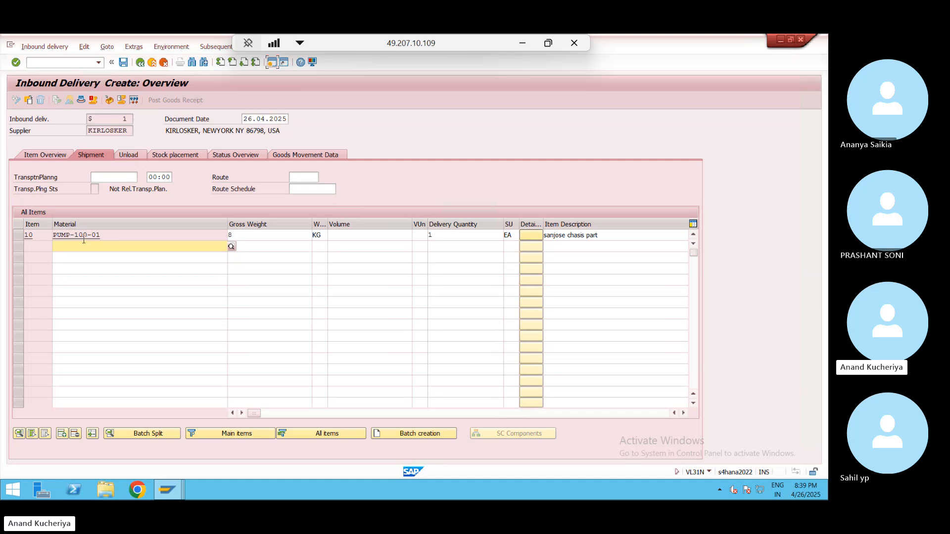
- Review item 10's plant WE01, storage location 1001 and details, then open a new SAP session
{"action": "left_click", "coordinate": [17, 237]}
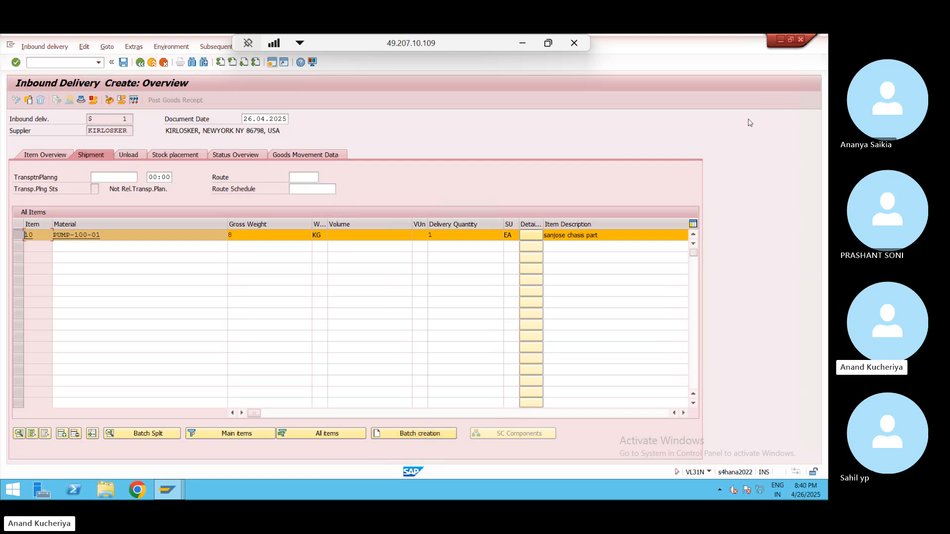
{"action": "left_click", "coordinate": [682, 413]}
{"action": "left_click", "coordinate": [682, 412]}
{"action": "left_click", "coordinate": [682, 413]}
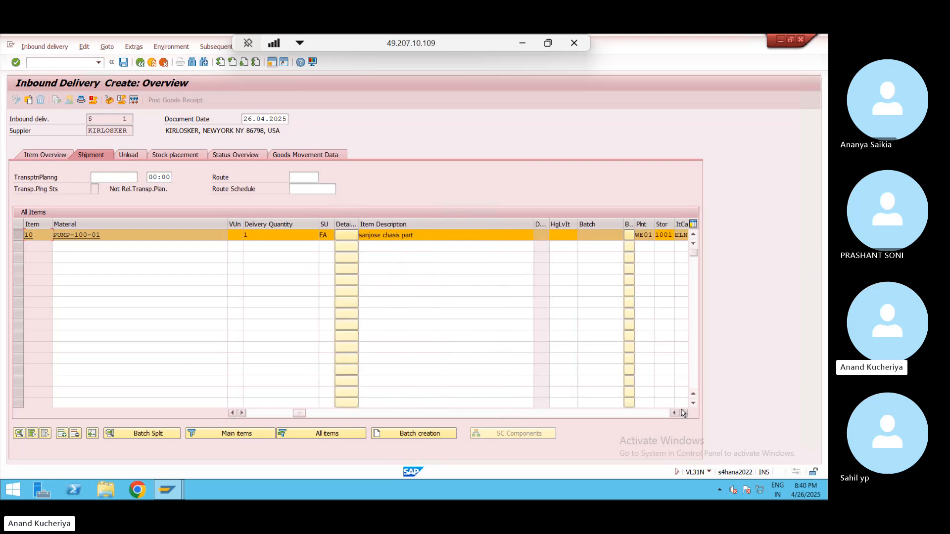
{"action": "left_click", "coordinate": [592, 235]}
{"action": "double_click", "coordinate": [79, 235]}
{"action": "left_click", "coordinate": [140, 62]}
{"action": "left_click", "coordinate": [112, 236]}
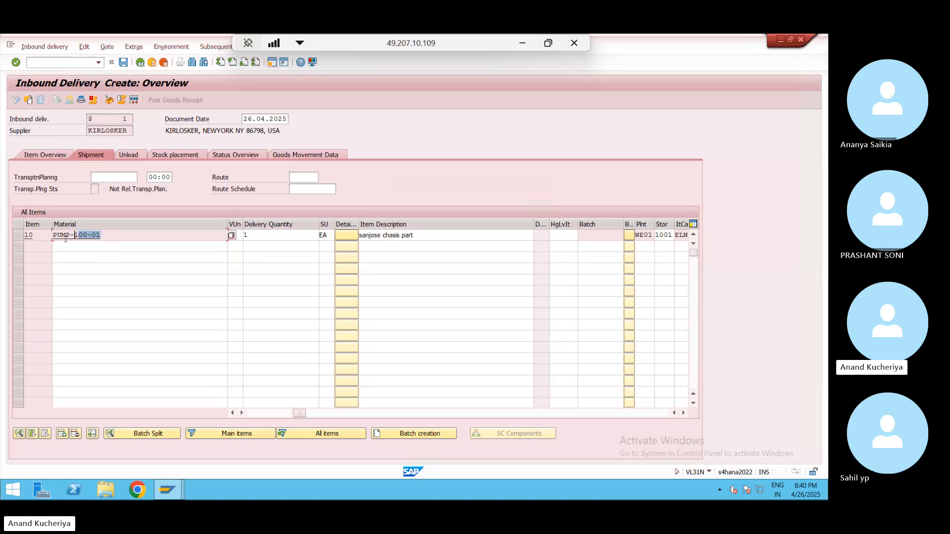
{"action": "left_click", "coordinate": [272, 63]}
- Display material PUMP-100-01 in MM03 with the Purchasing view for plant WE01
{"action": "type", "text": "m"}
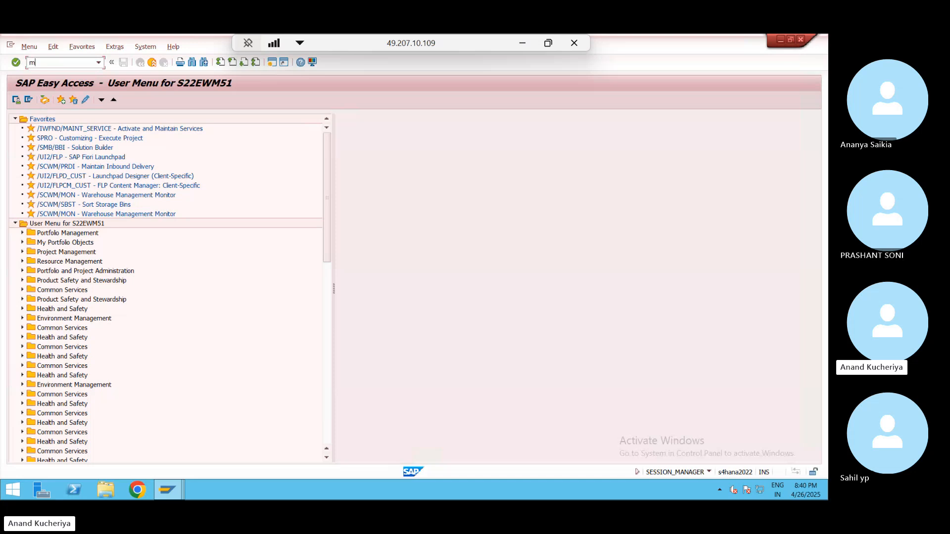
{"action": "type", "text": "m03"}
{"action": "key", "text": "Return"}
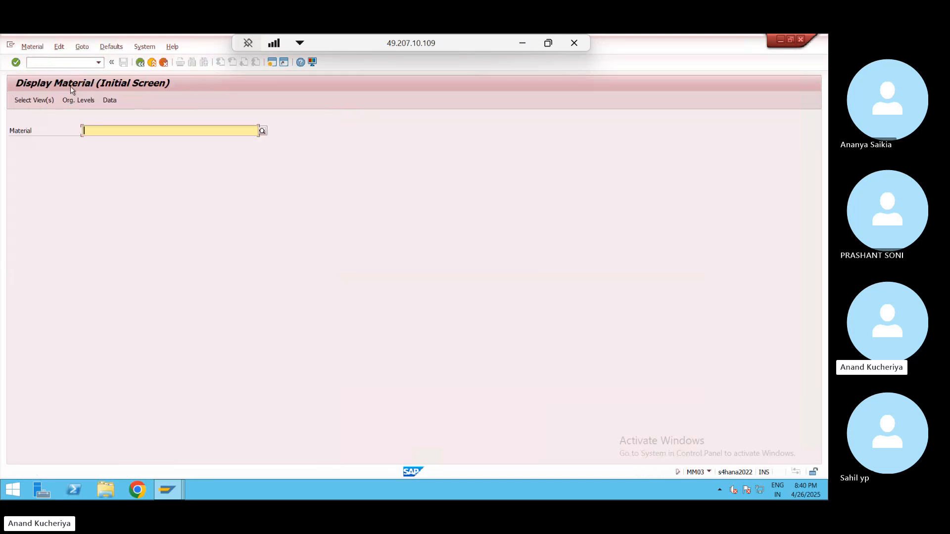
{"action": "type", "text": "PUMP-100-01"}
{"action": "key", "text": "Return"}
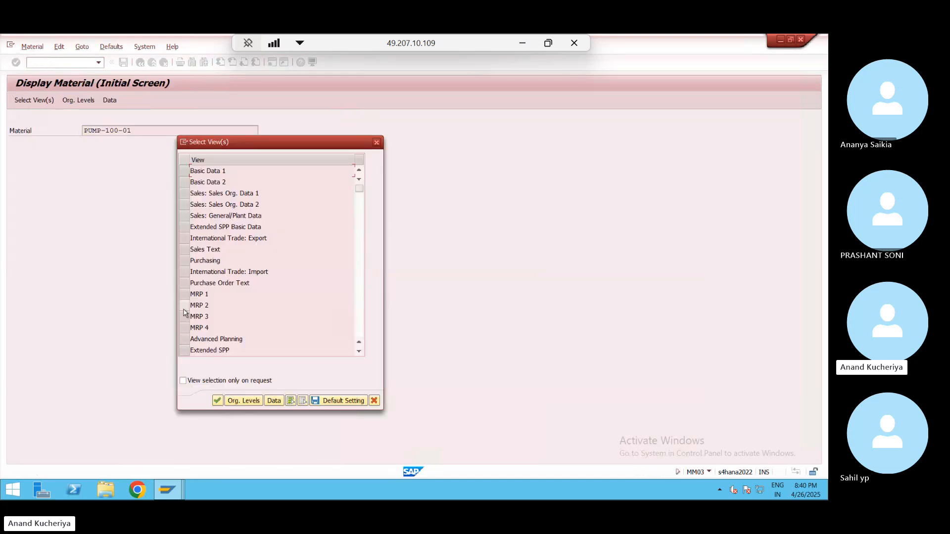
{"action": "left_click", "coordinate": [185, 261]}
{"action": "key", "text": "Return"}
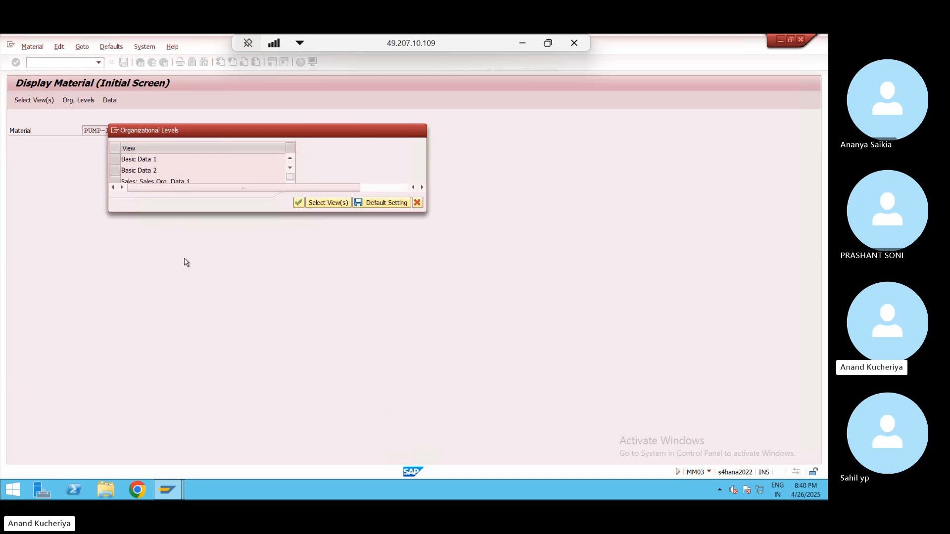
{"action": "key", "text": "Down"}
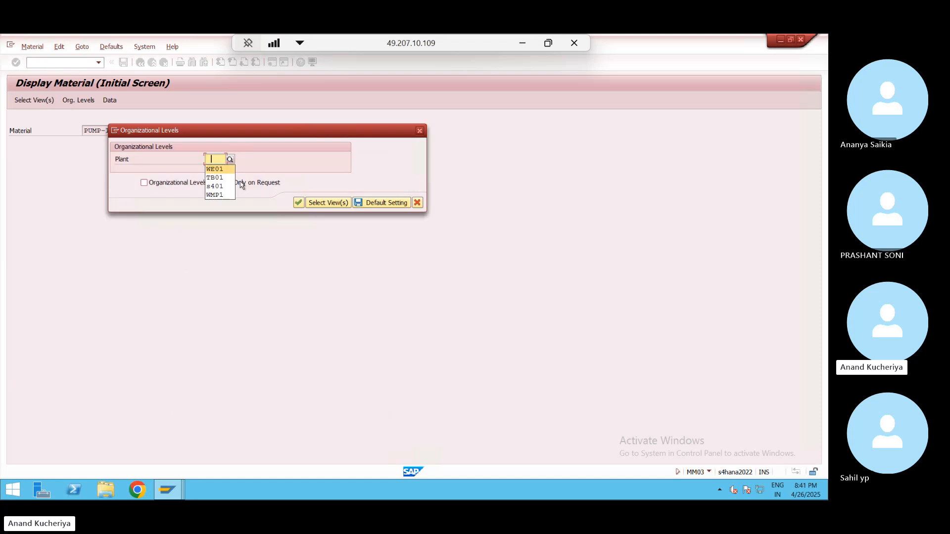
{"action": "key", "text": "Return"}
{"action": "key", "text": "Return"}
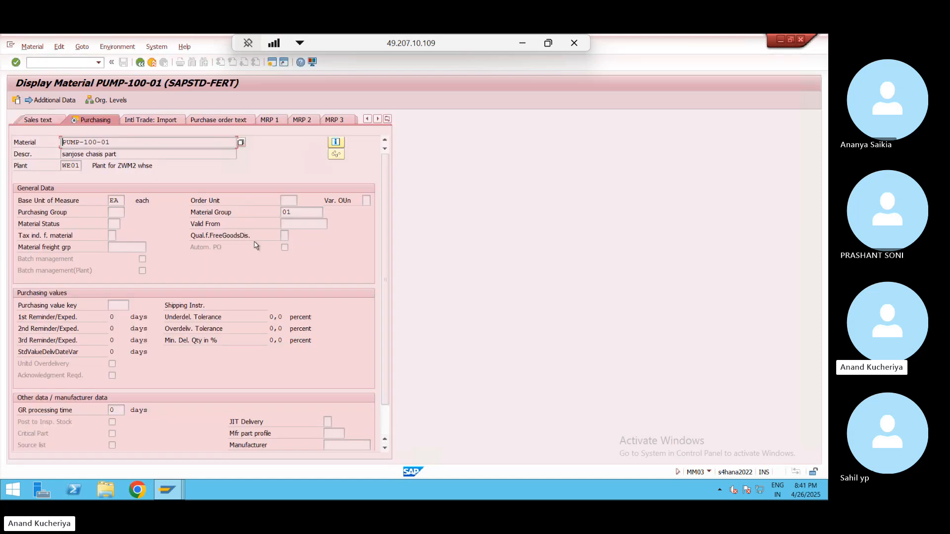
- Browse the MRP 2, MRP 3, Purchasing and Sales org. 1/2 views, then start a new session
{"action": "left_click", "coordinate": [309, 121]}
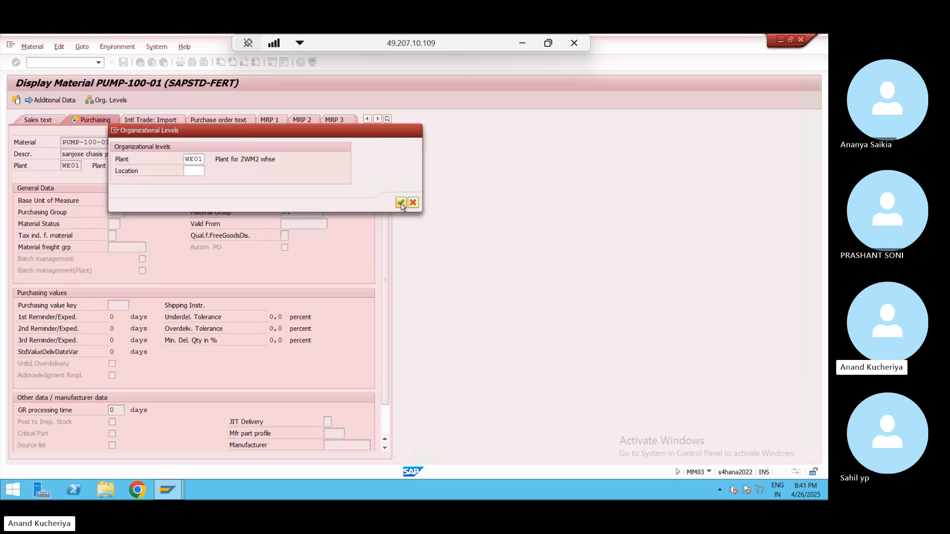
{"action": "left_click", "coordinate": [401, 203]}
{"action": "left_click", "coordinate": [386, 118]}
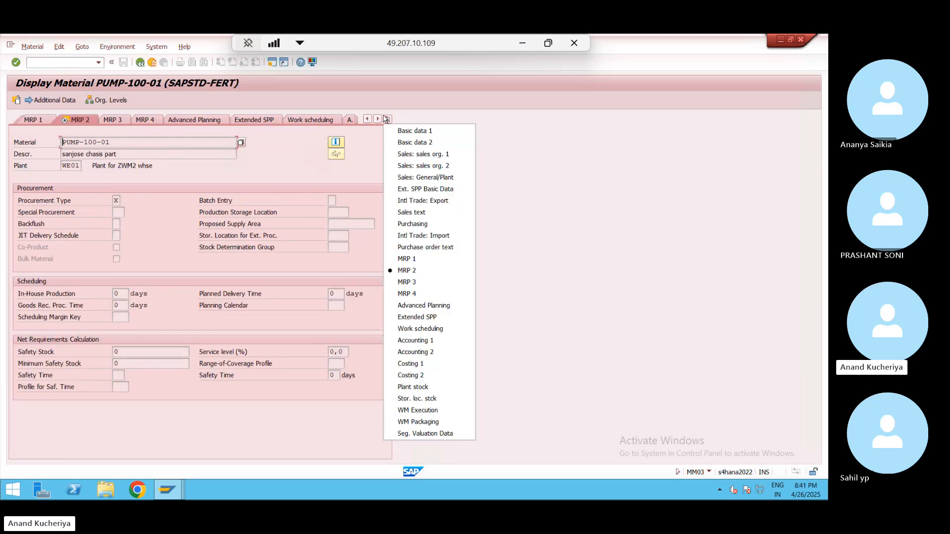
{"action": "left_click", "coordinate": [112, 121]}
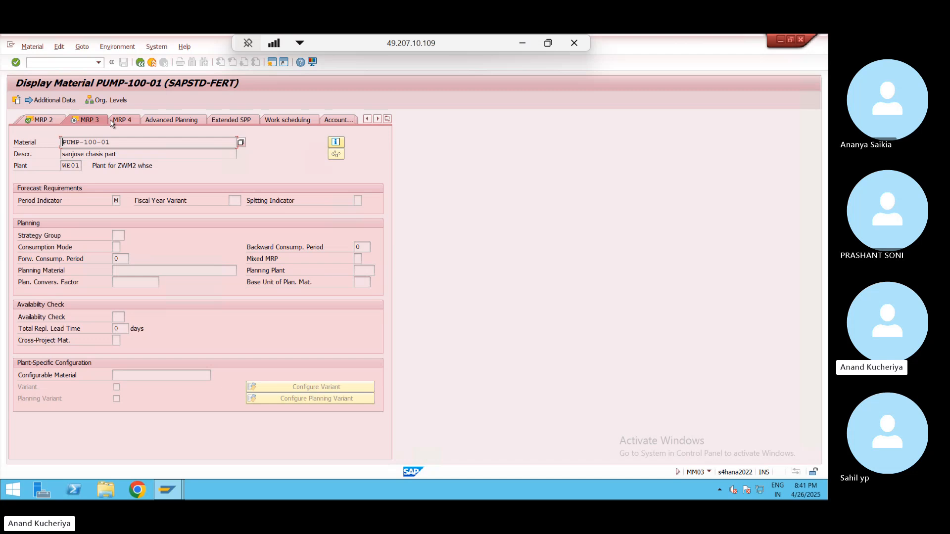
{"action": "left_click", "coordinate": [388, 119]}
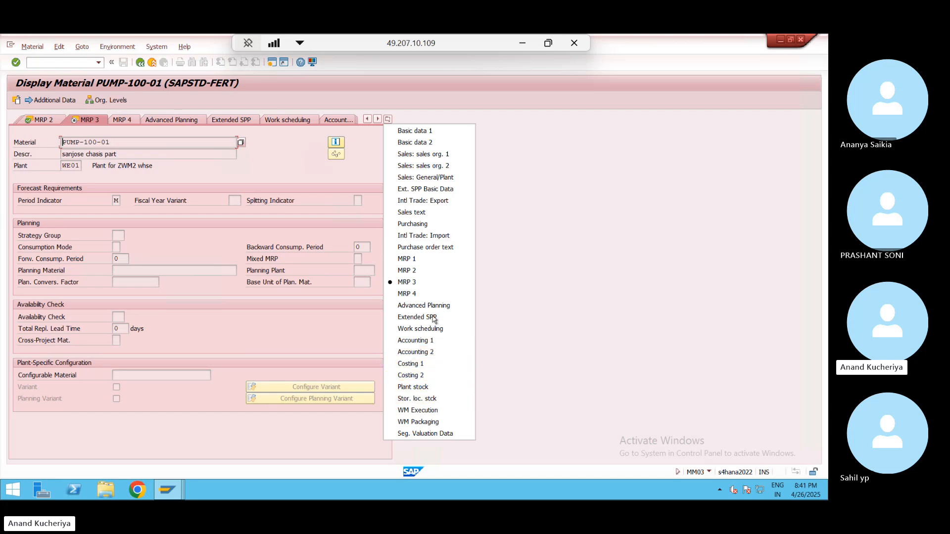
{"action": "left_click", "coordinate": [432, 224]}
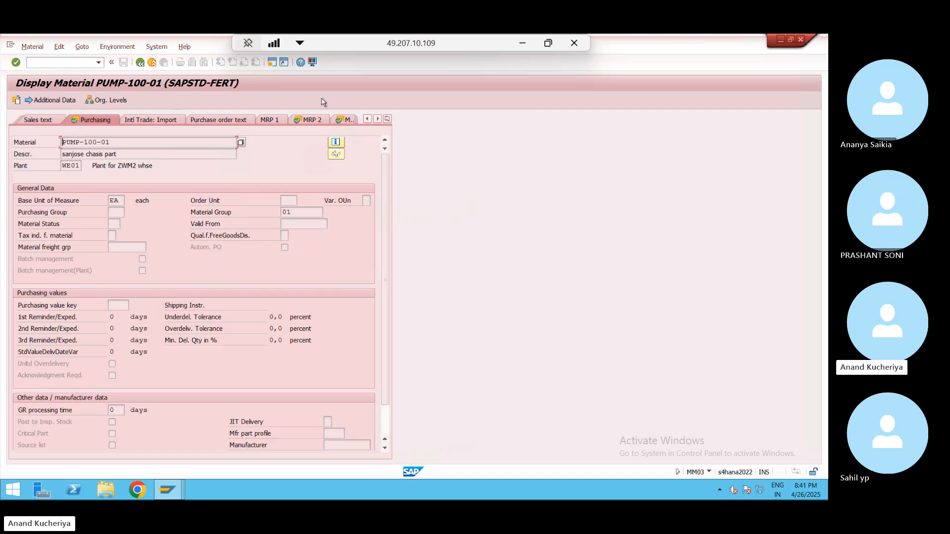
{"action": "left_click", "coordinate": [387, 120]}
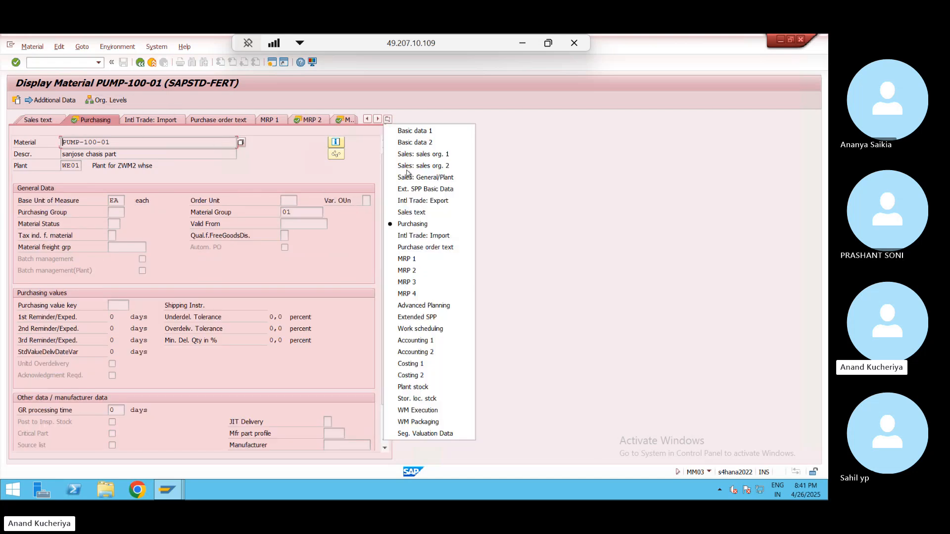
{"action": "left_click", "coordinate": [422, 154]}
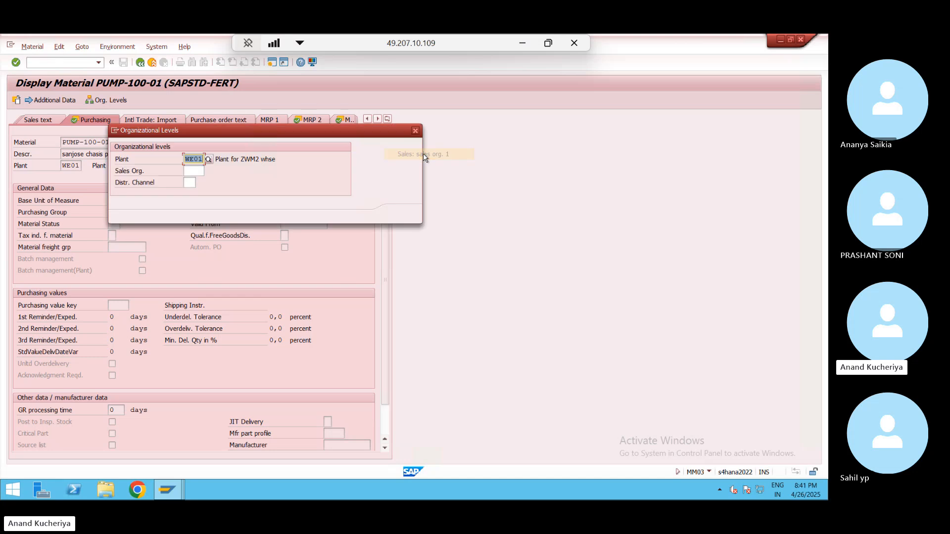
{"action": "key", "text": "Return"}
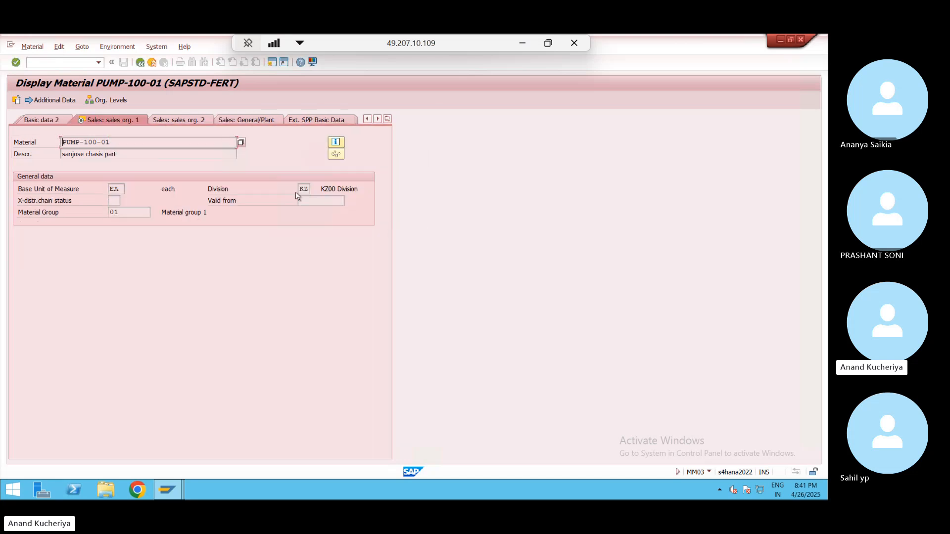
{"action": "left_click", "coordinate": [184, 120]}
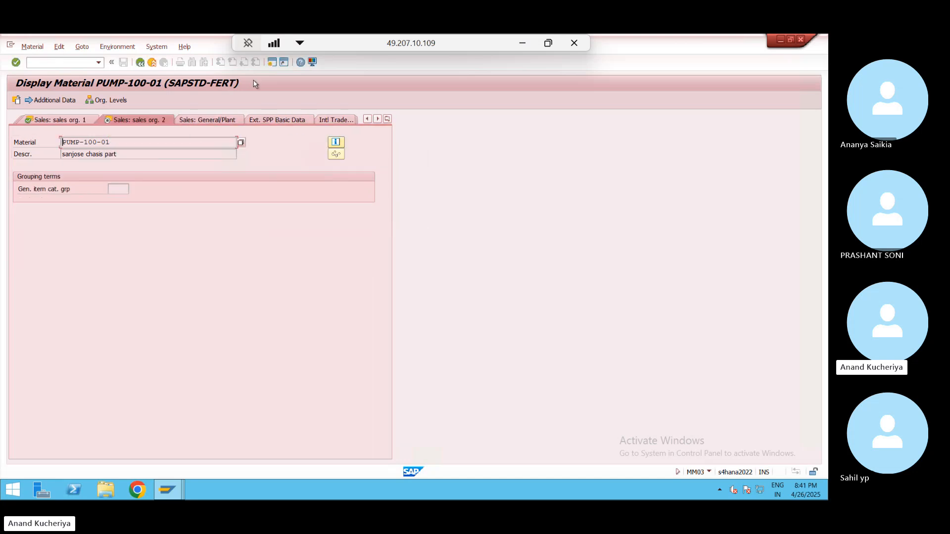
{"action": "left_click", "coordinate": [275, 61]}
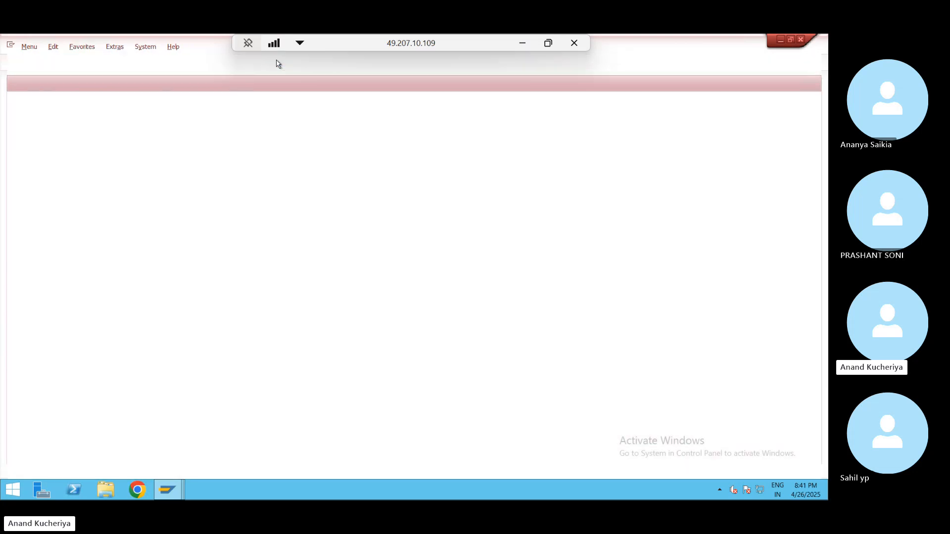
- Start creating material BATCHPUMP with MM01
{"action": "type", "text": "mm01"}
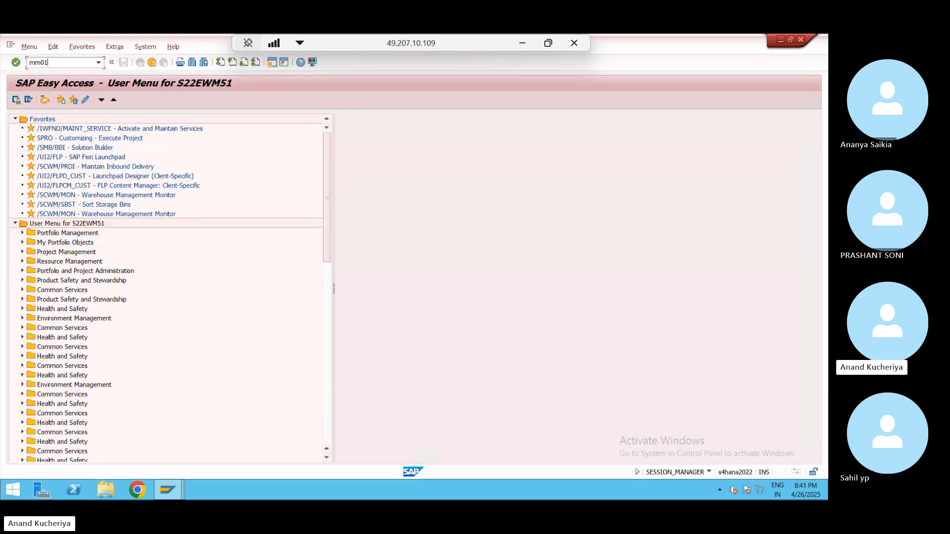
{"action": "key", "text": "Return"}
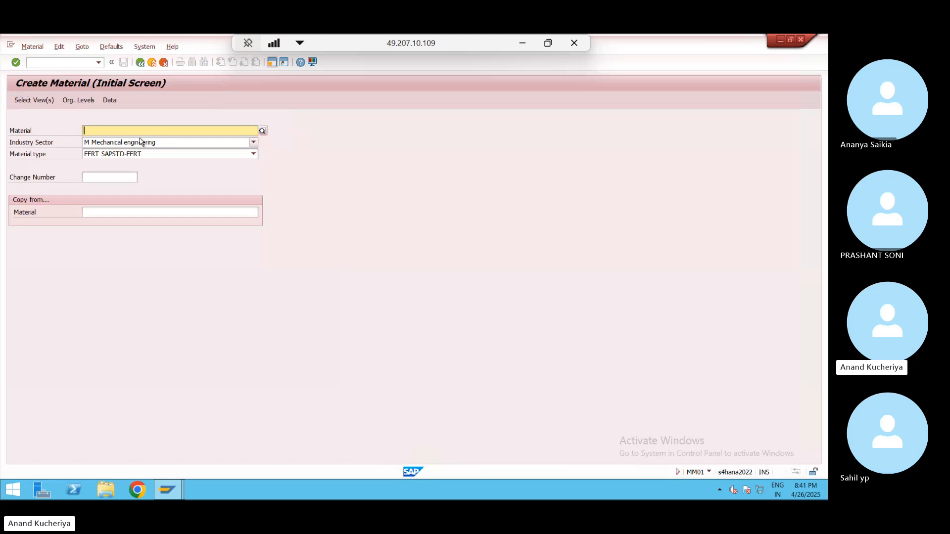
{"action": "type", "text": "BATCH"}
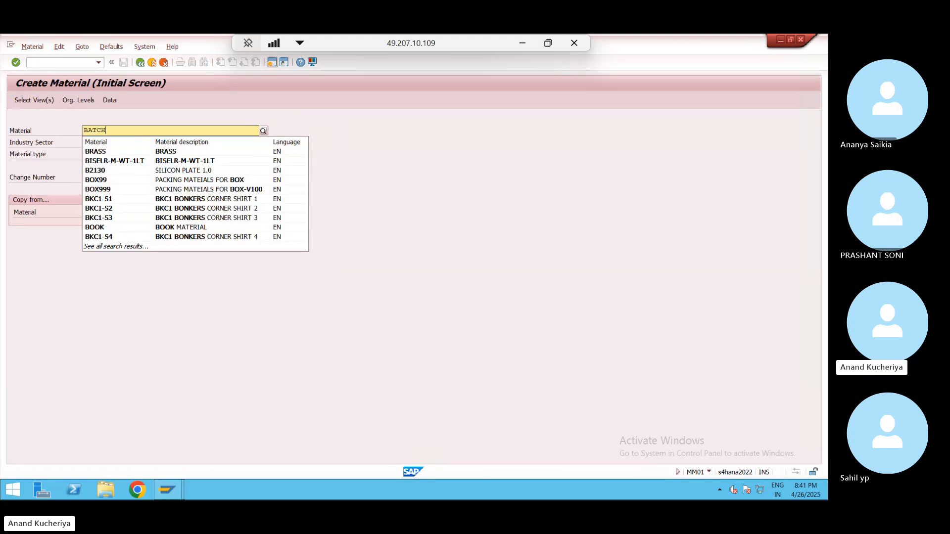
{"action": "type", "text": "P"}
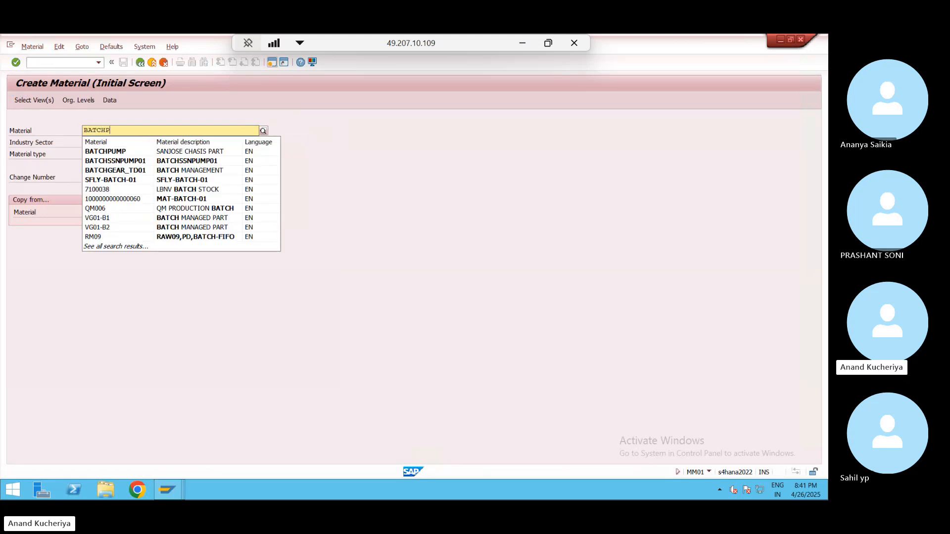
{"action": "type", "text": "UMP"}
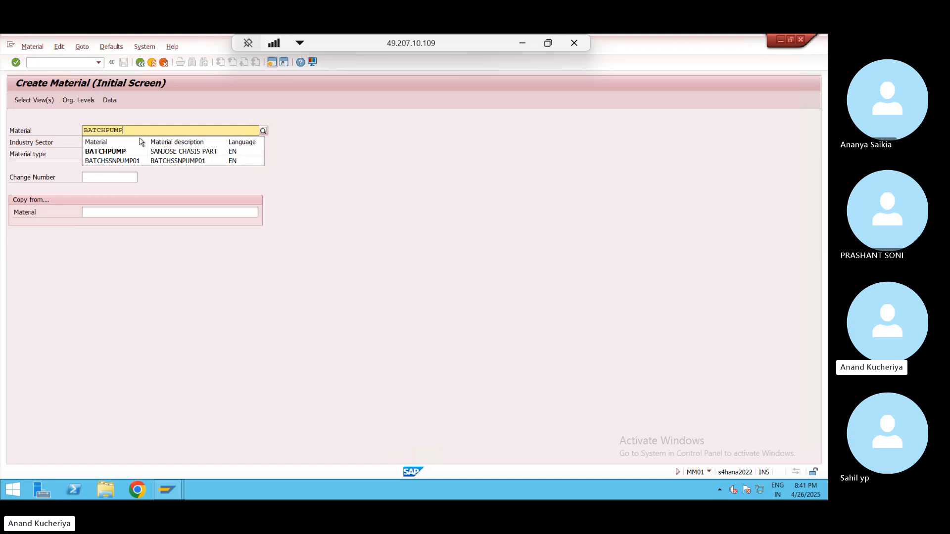
{"action": "key", "text": "Return"}
- Select the Basic Data 1/2, Purchasing and MRP 1–4 views
{"action": "left_click", "coordinate": [181, 172]}
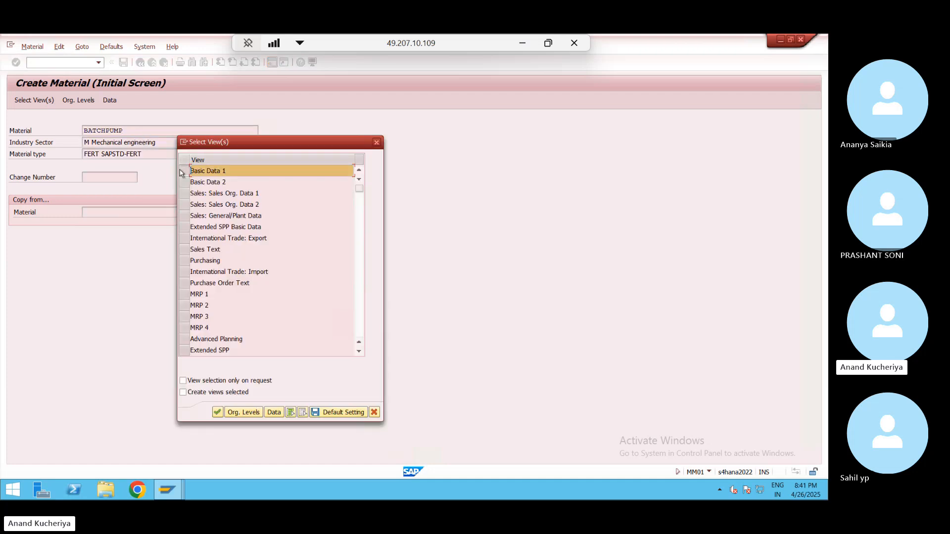
{"action": "left_click", "coordinate": [181, 182]}
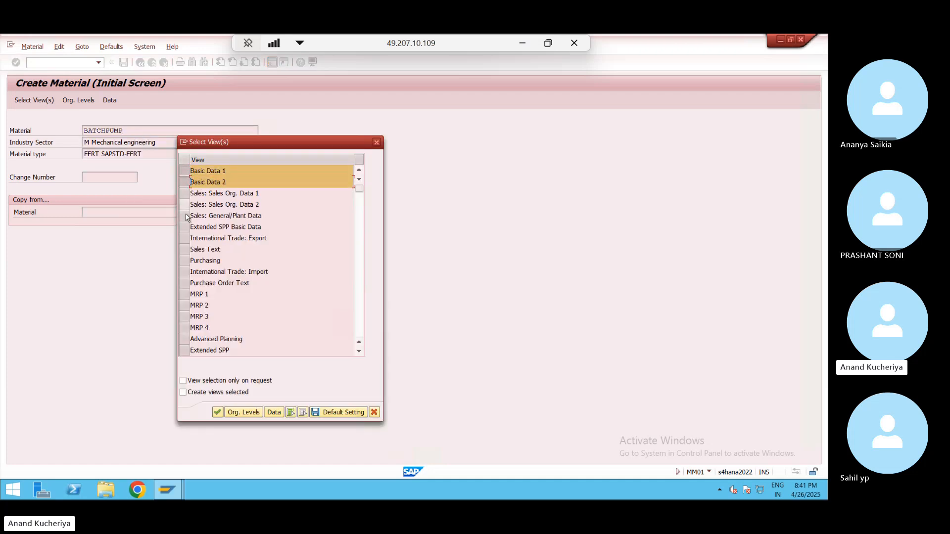
{"action": "left_click", "coordinate": [183, 261]}
{"action": "left_click", "coordinate": [183, 294]}
{"action": "left_click", "coordinate": [184, 305]}
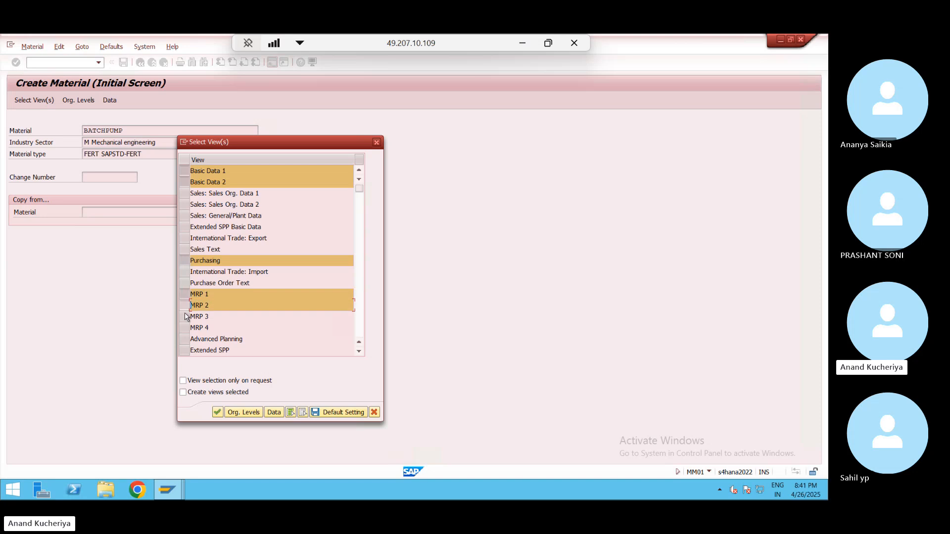
{"action": "left_click", "coordinate": [184, 317]}
{"action": "left_click", "coordinate": [185, 319]}
{"action": "left_click", "coordinate": [185, 317]}
{"action": "left_click", "coordinate": [184, 328]}
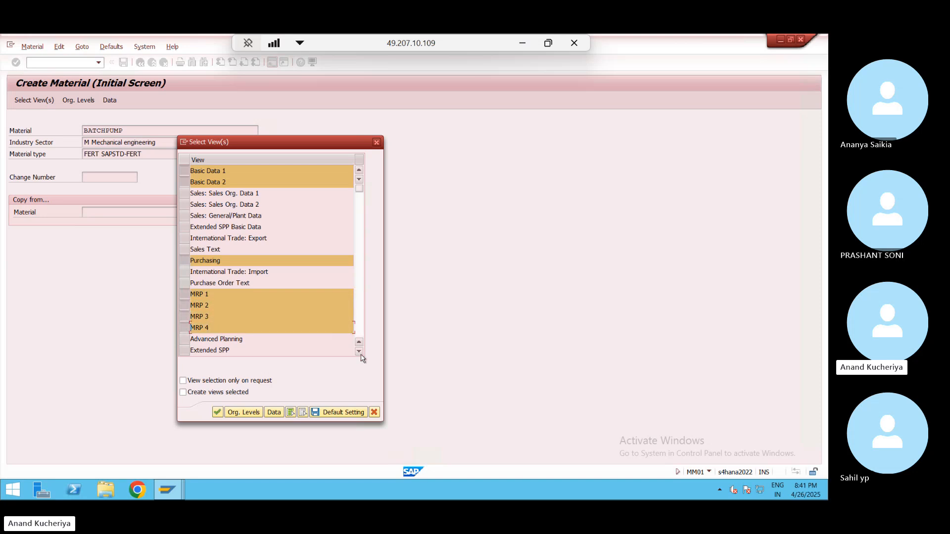
- Add the General Plant Data/Storage views and confirm the view selection
{"action": "left_click", "coordinate": [359, 352]}
{"action": "left_click", "coordinate": [359, 351]}
{"action": "left_click", "coordinate": [359, 352]}
{"action": "left_click", "coordinate": [359, 352]}
{"action": "left_click", "coordinate": [360, 352]}
{"action": "left_click", "coordinate": [360, 352]}
{"action": "left_click", "coordinate": [359, 352]}
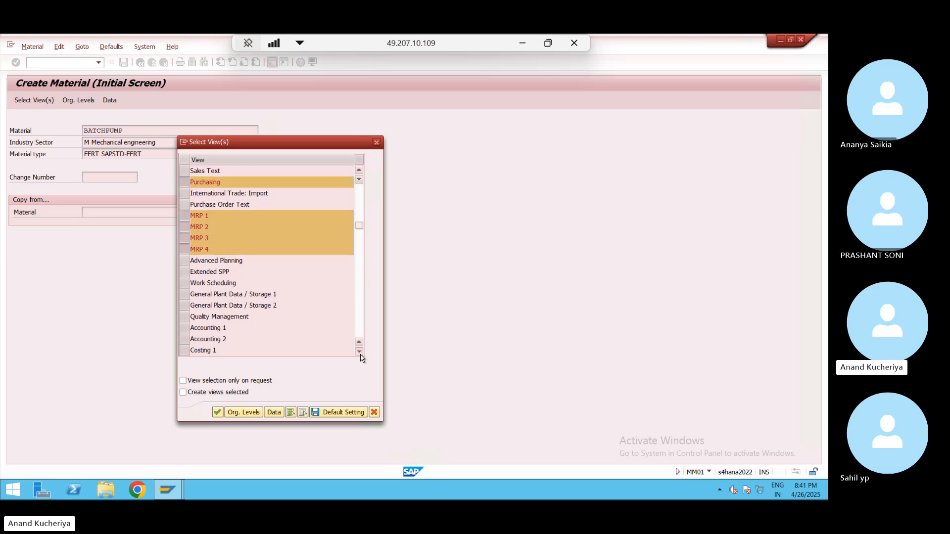
{"action": "left_click", "coordinate": [359, 352]}
{"action": "left_click", "coordinate": [359, 352]}
{"action": "left_click", "coordinate": [359, 352]}
{"action": "left_click", "coordinate": [359, 352]}
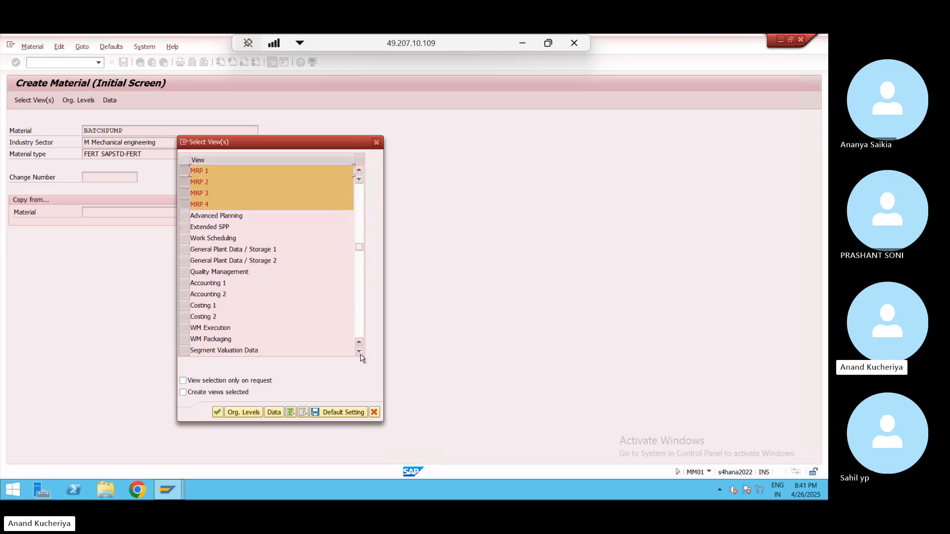
{"action": "left_click", "coordinate": [183, 249]}
{"action": "left_click", "coordinate": [183, 261]}
{"action": "key", "text": "Return"}
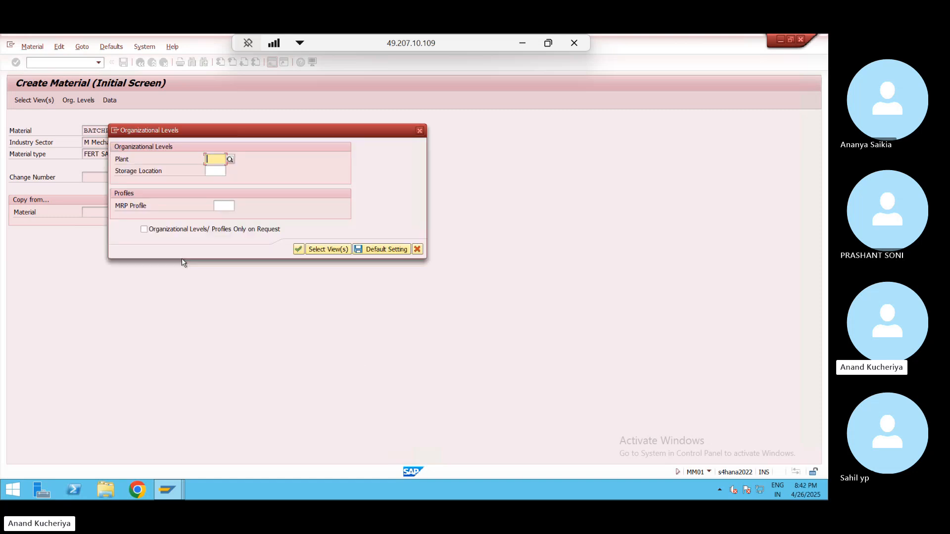
- Enter plant WE01 and storage location 1001 as the organizational levels
{"action": "key", "text": "Down"}
{"action": "key", "text": "Return"}
{"action": "key", "text": "Tab"}
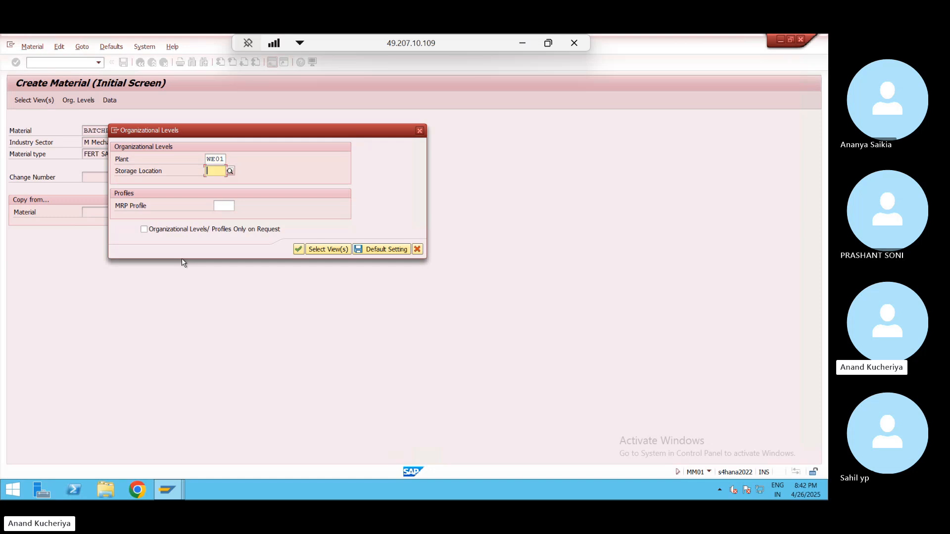
{"action": "key", "text": "Down"}
{"action": "key", "text": "Return"}
{"action": "key", "text": "Return"}
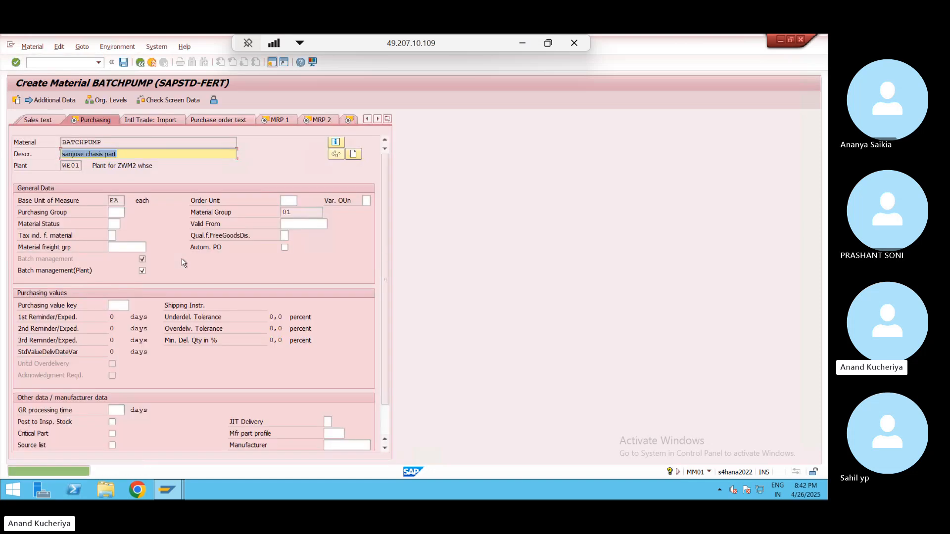
{"action": "key", "text": "Return"}
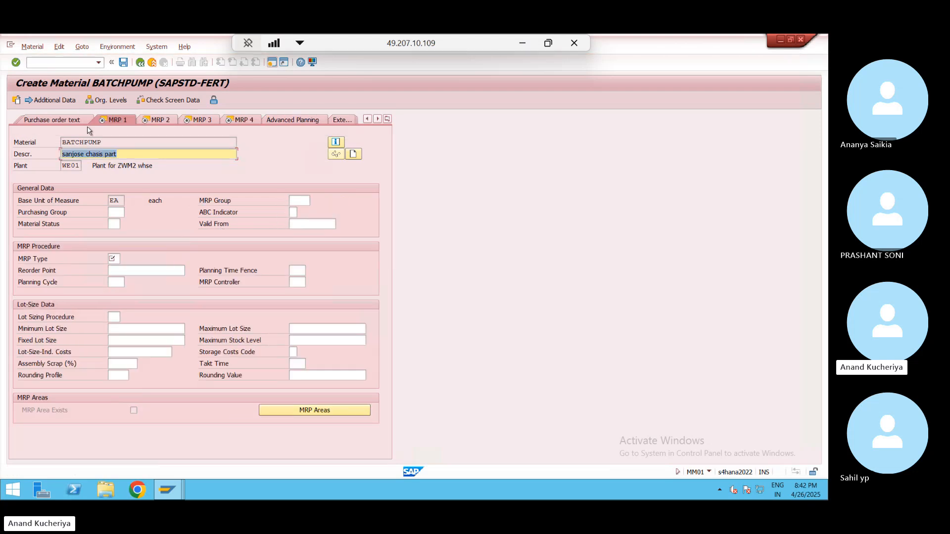
- Jump to BATCHPUMP's Purchasing view from the list of material views
{"action": "left_click", "coordinate": [387, 119]}
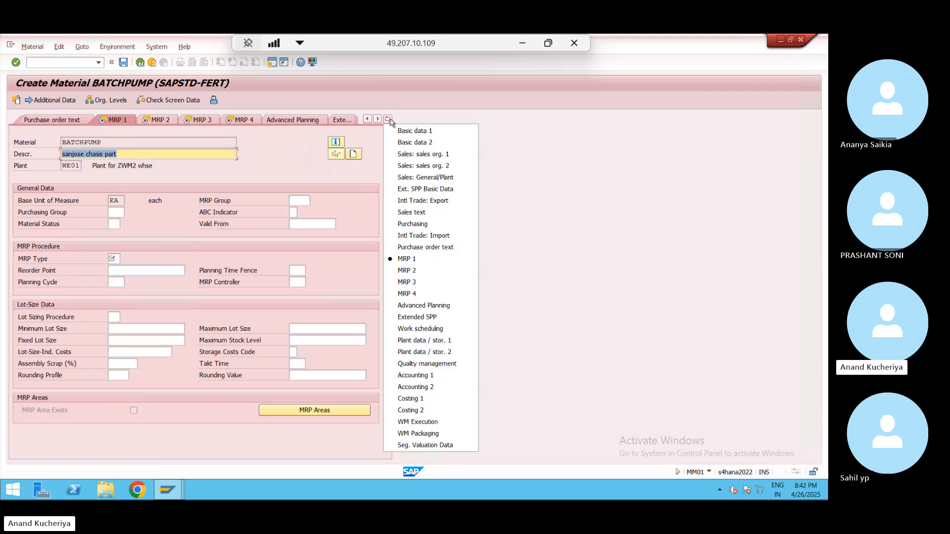
{"action": "left_click", "coordinate": [418, 223]}
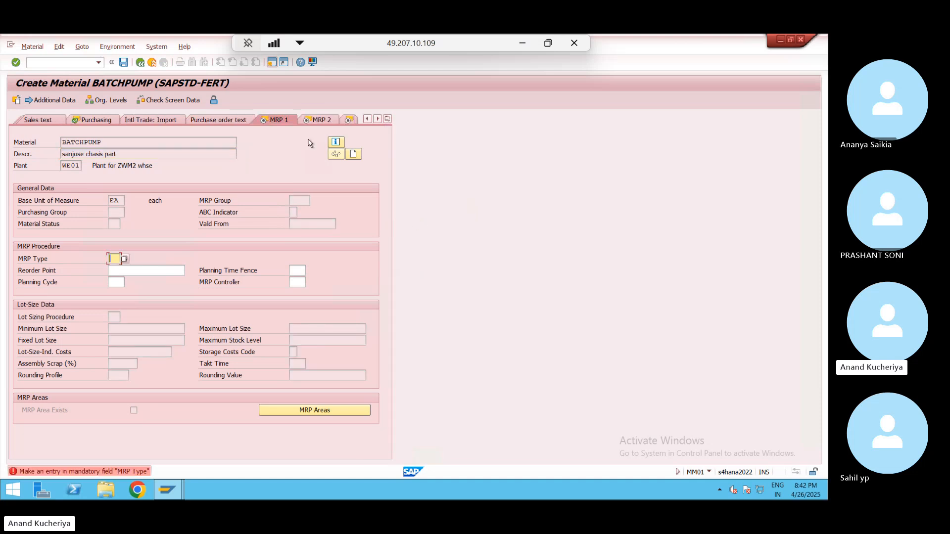
- Enter ND as the MRP Type and confirm it
{"action": "type", "text": "ND"}
{"action": "key", "text": "Return"}
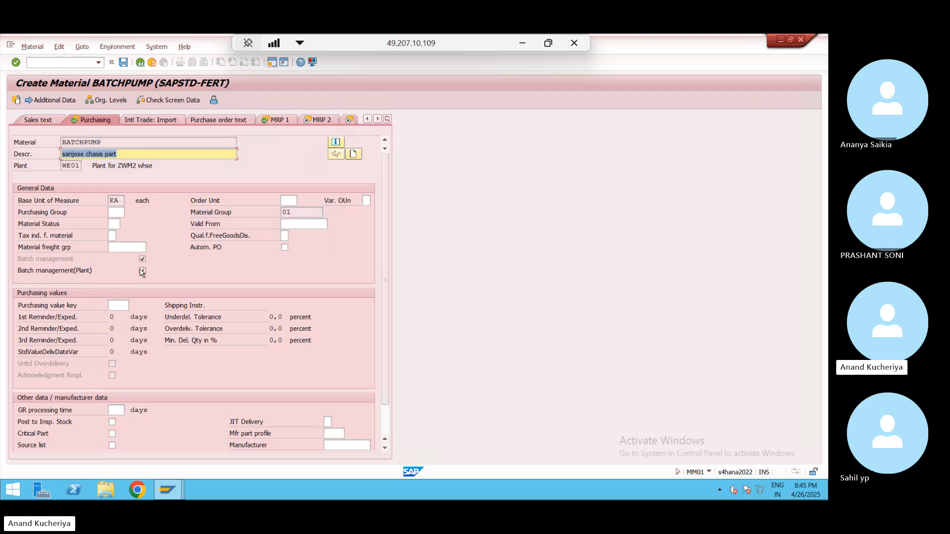
- Switch to the Create Inbound Delivery window and save the PUMP-100-01 delivery as 180003531
{"action": "key", "text": "alt+Tab"}
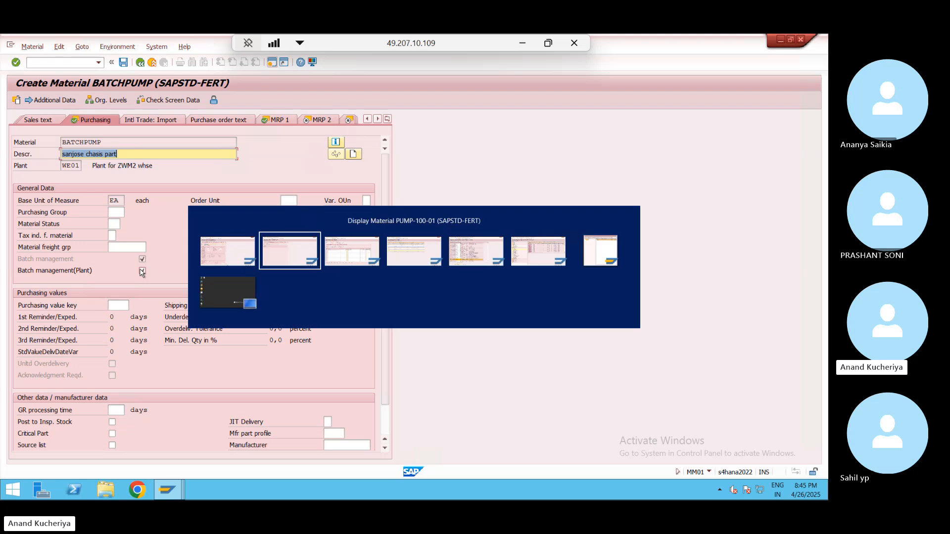
{"action": "key", "text": "alt+Tab"}
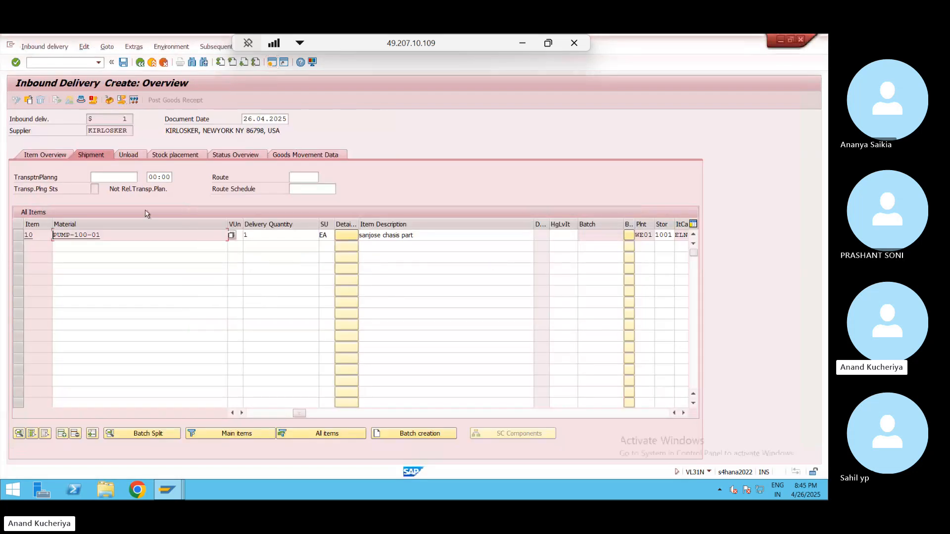
{"action": "left_click", "coordinate": [123, 62]}
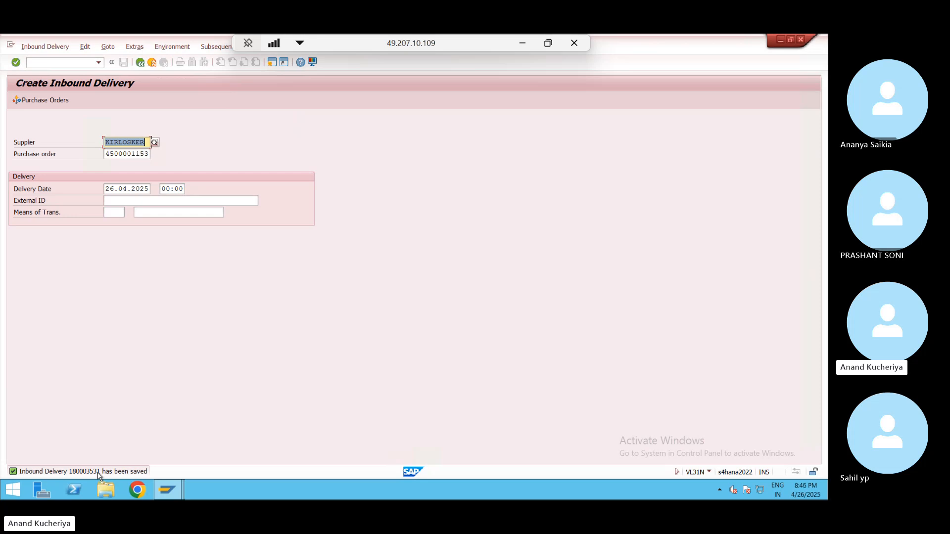
{"action": "left_click", "coordinate": [38, 50]}
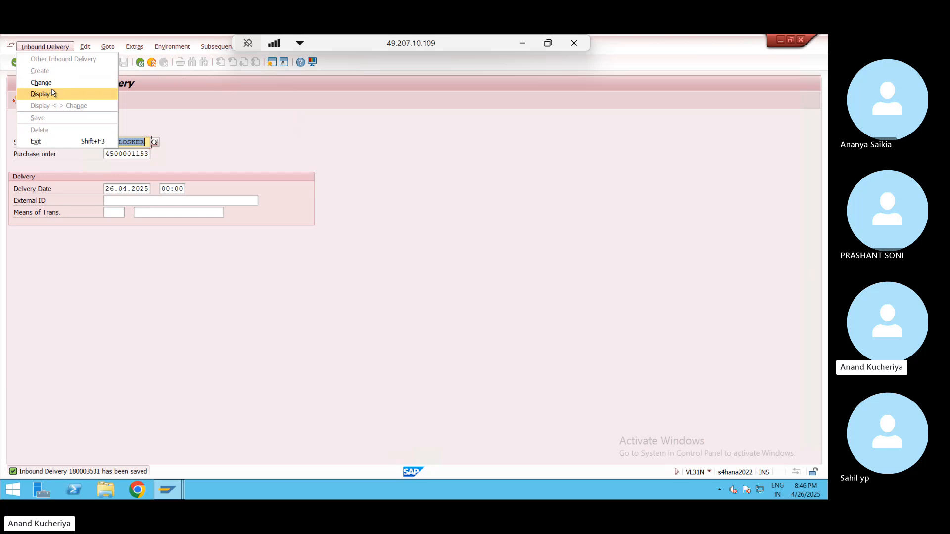
- Open delivery 180003531 for change and check item 10's storage location 1001
{"action": "left_click", "coordinate": [41, 82]}
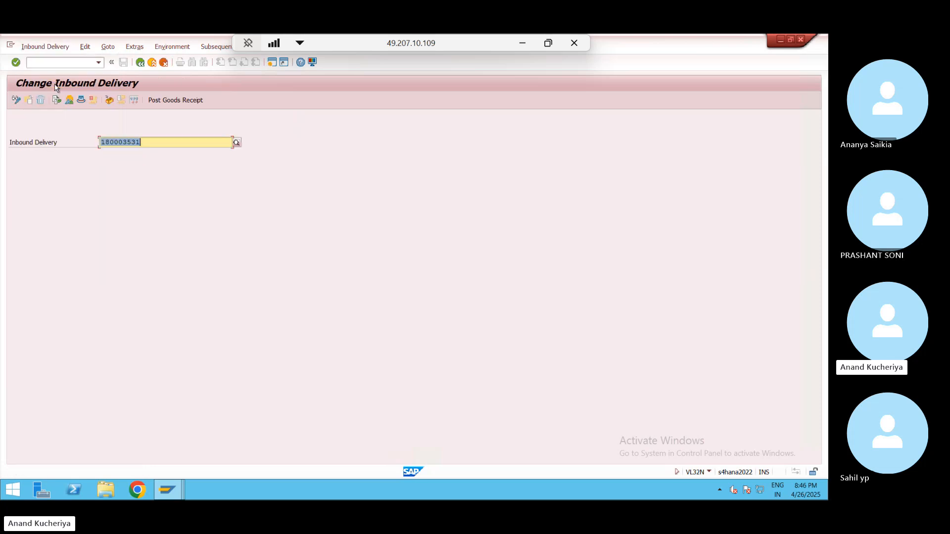
{"action": "key", "text": "Return"}
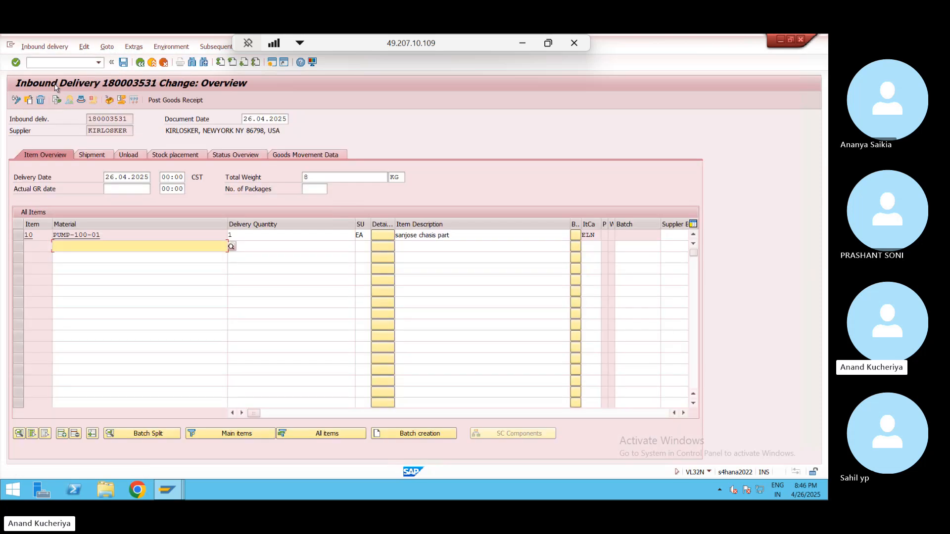
{"action": "left_click", "coordinate": [302, 156]}
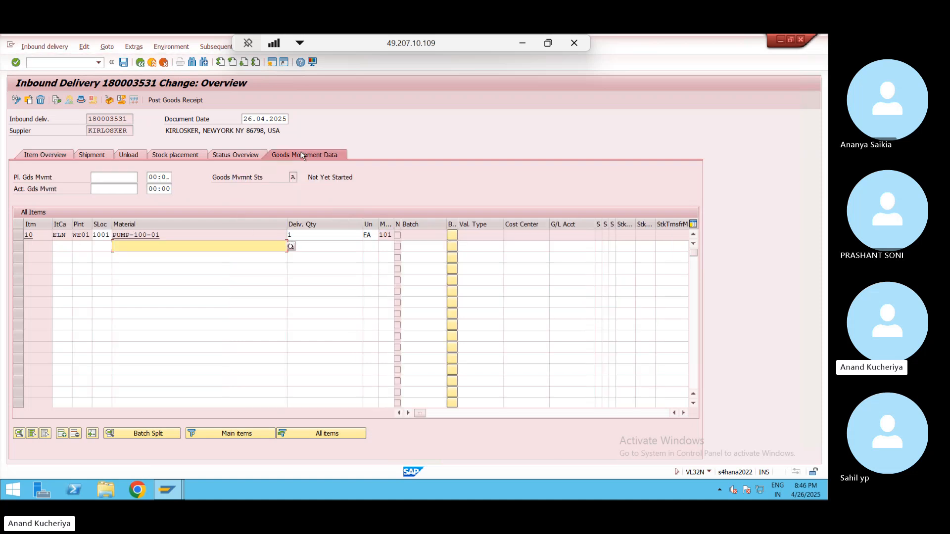
{"action": "left_click", "coordinate": [102, 235]}
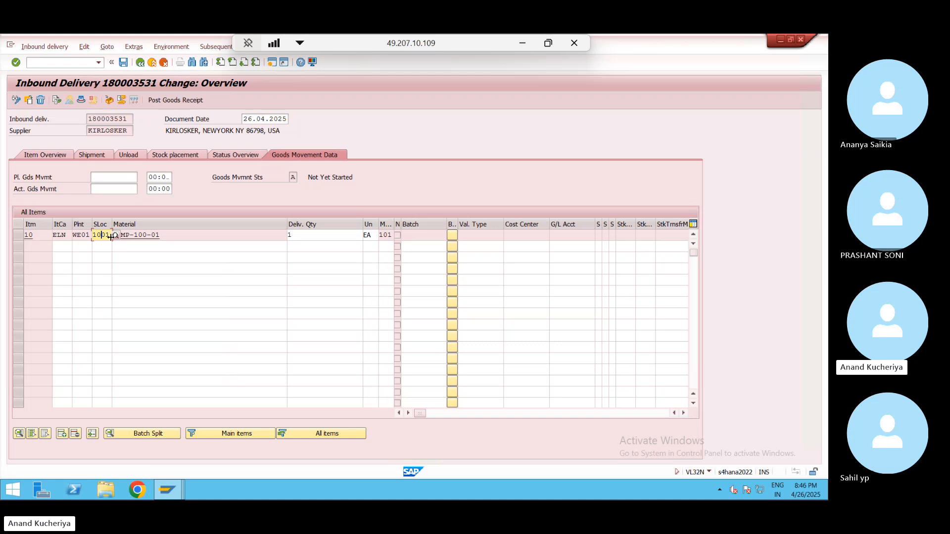
{"action": "left_click", "coordinate": [19, 245]}
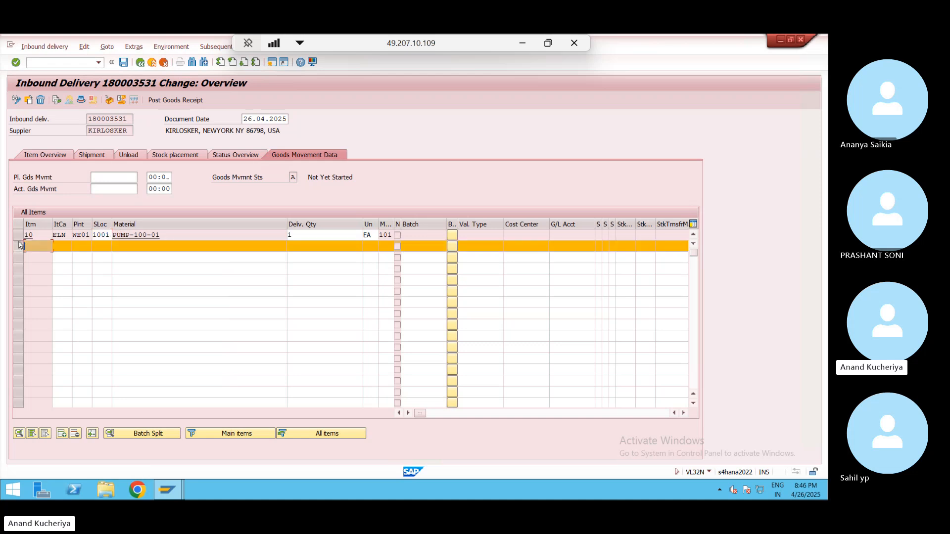
{"action": "left_click", "coordinate": [19, 235]}
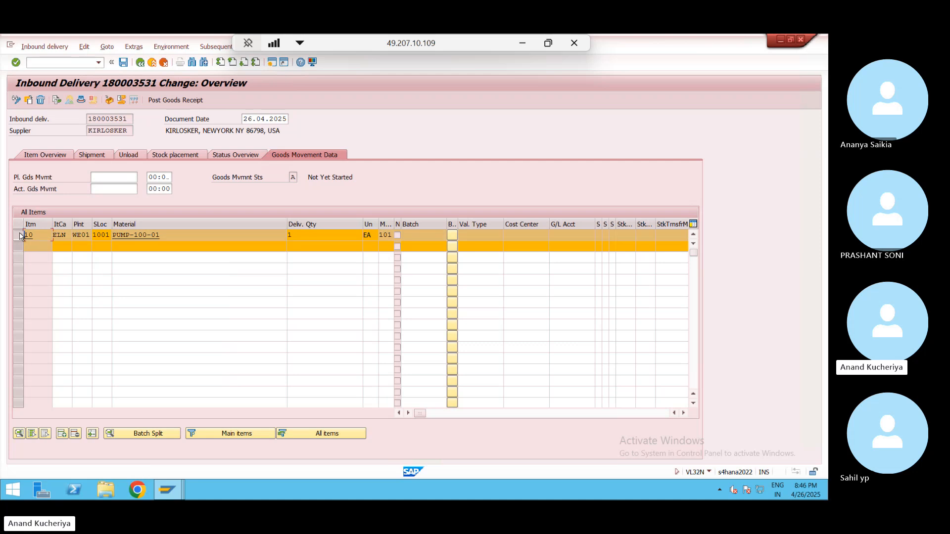
{"action": "left_click", "coordinate": [20, 246]}
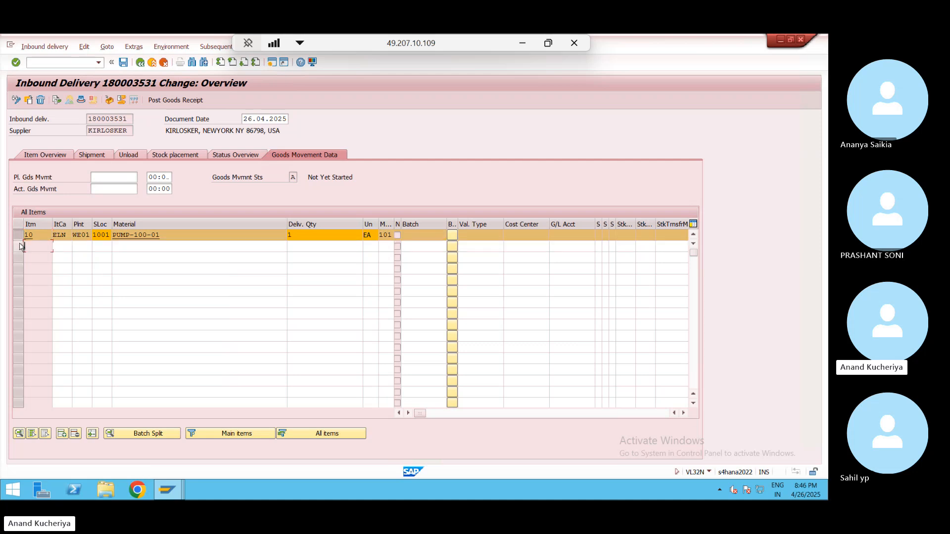
- Review the shipment data and item 10's details, including the not-for-putaway status
{"action": "left_click", "coordinate": [99, 156]}
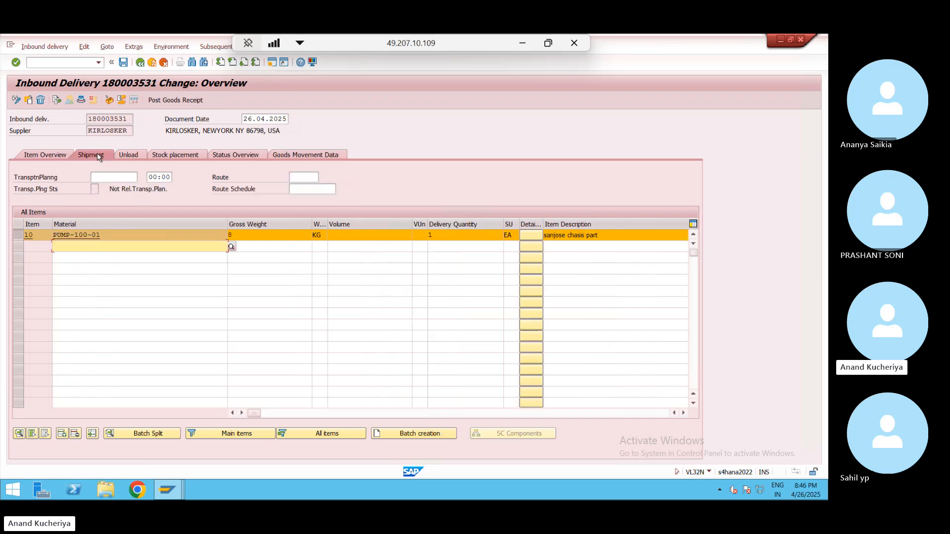
{"action": "left_click", "coordinate": [49, 155]}
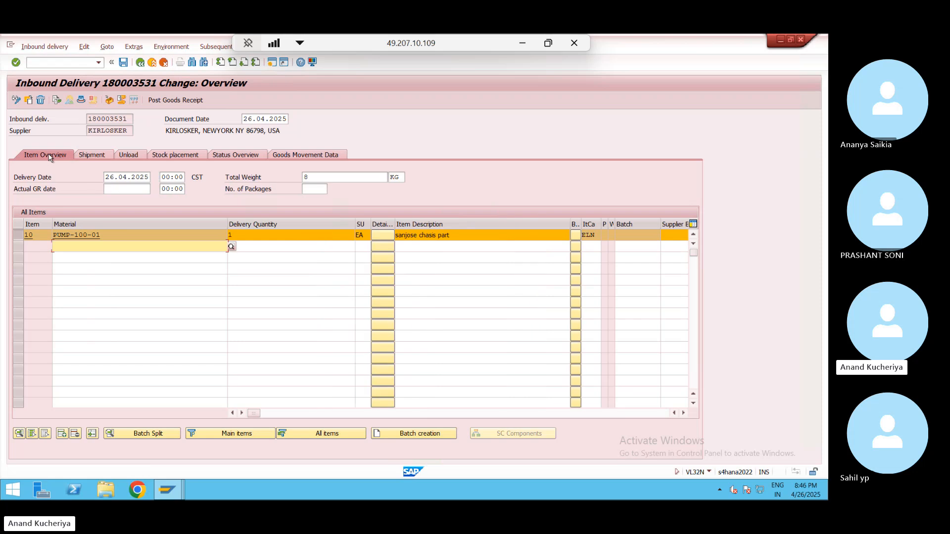
{"action": "double_click", "coordinate": [41, 234]}
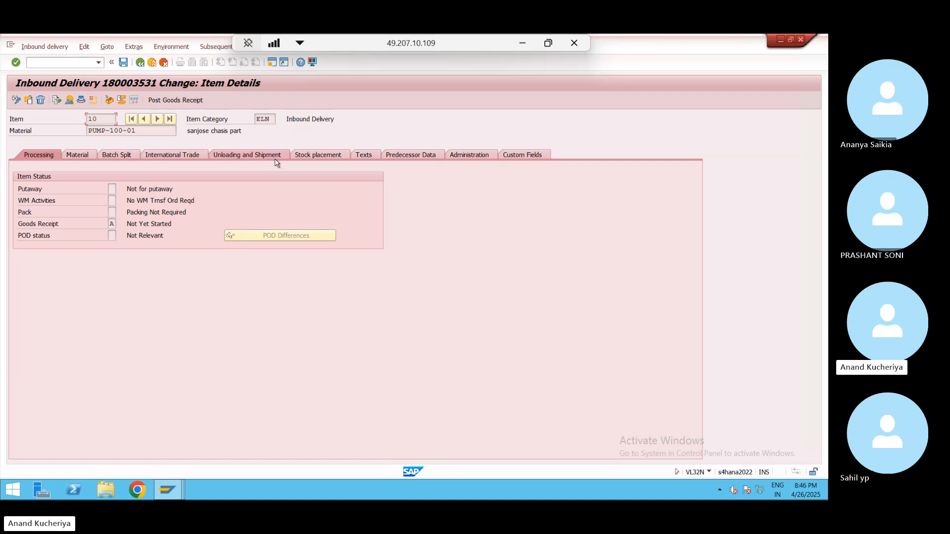
{"action": "left_click", "coordinate": [141, 62]}
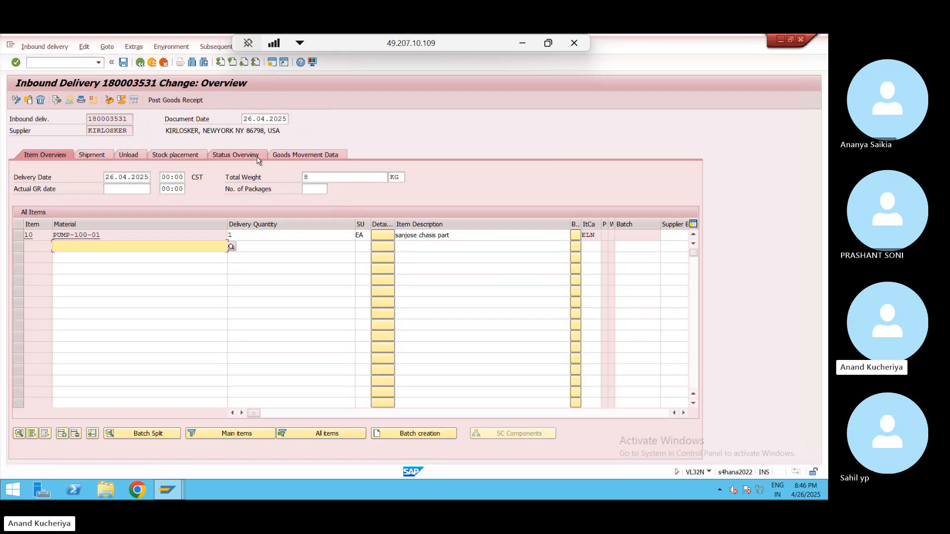
- Recheck item 10's plant WE01 and storage location 1001, and try the distribution status
{"action": "left_click", "coordinate": [301, 155]}
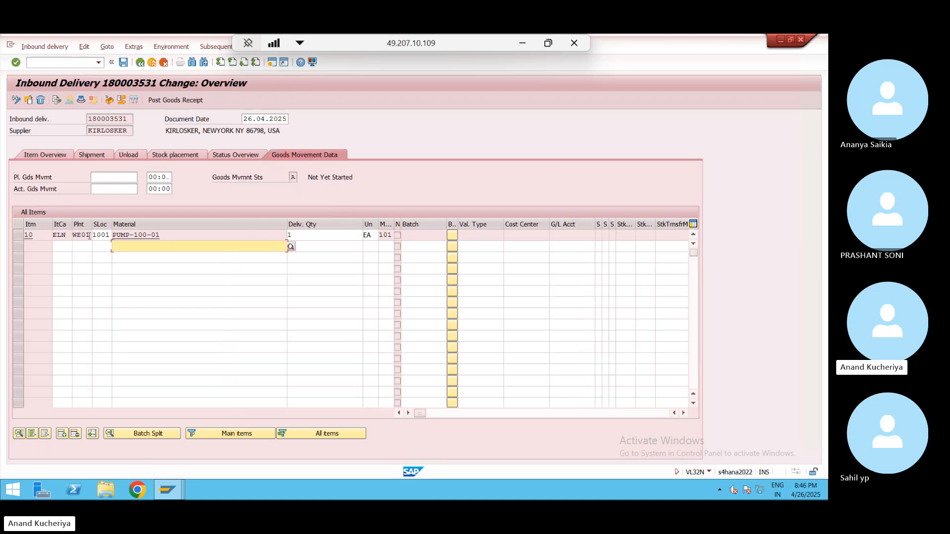
{"action": "left_click", "coordinate": [91, 236]}
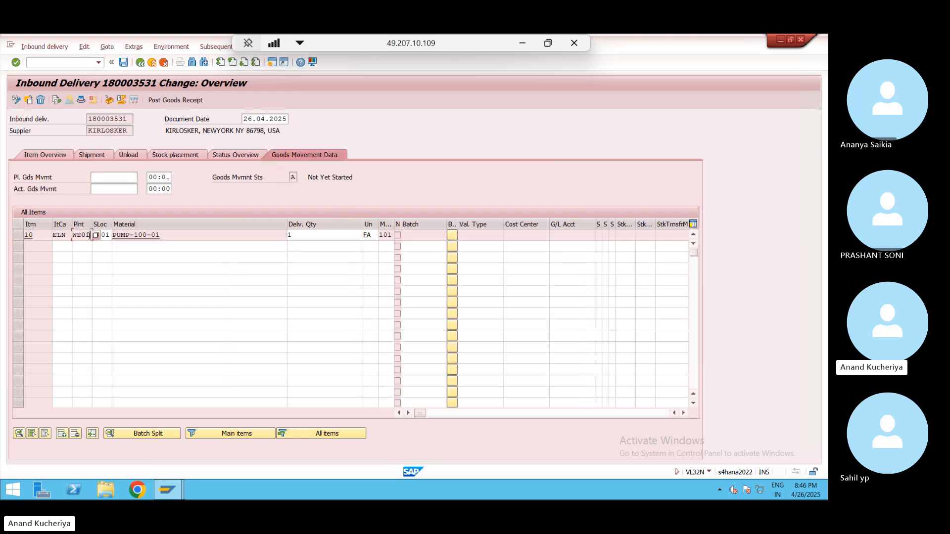
{"action": "left_click_drag", "start_coordinate": [90, 235], "coordinate": [73, 237]}
{"action": "left_click", "coordinate": [72, 238]}
{"action": "left_click", "coordinate": [108, 47]}
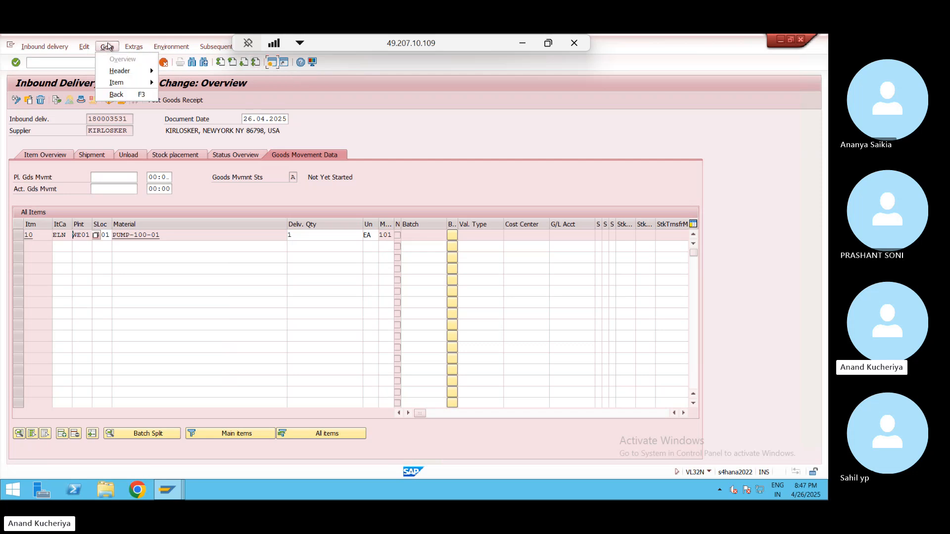
{"action": "mouse_move", "coordinate": [85, 48]}
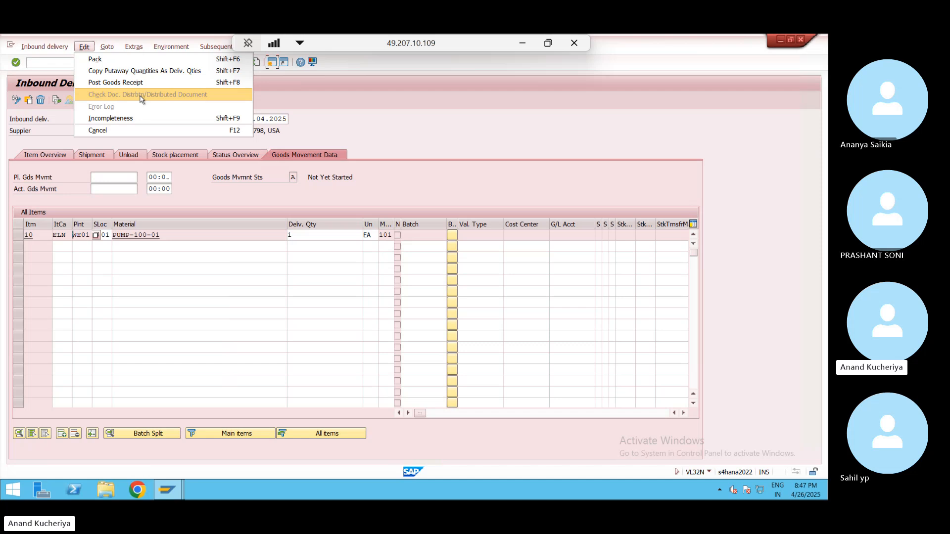
{"action": "left_click", "coordinate": [138, 187]}
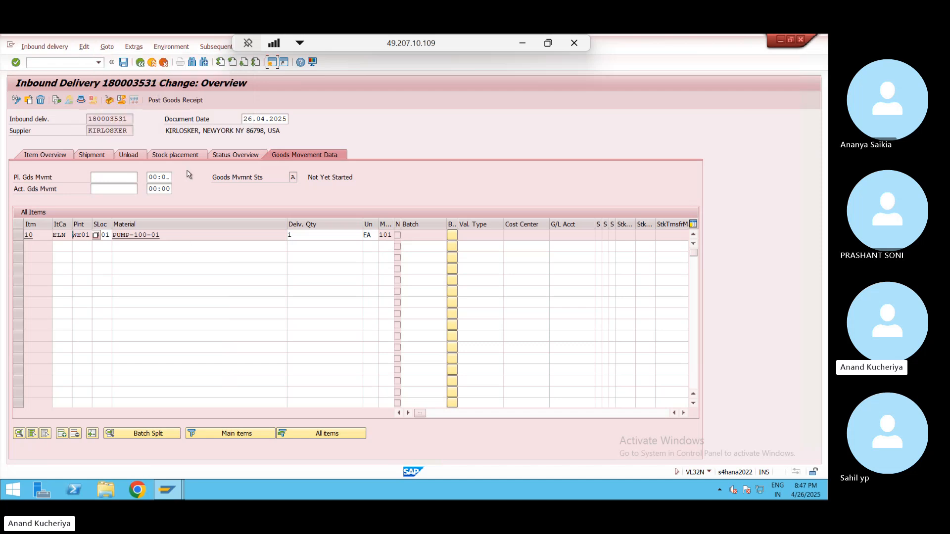
{"action": "left_click", "coordinate": [105, 235]}
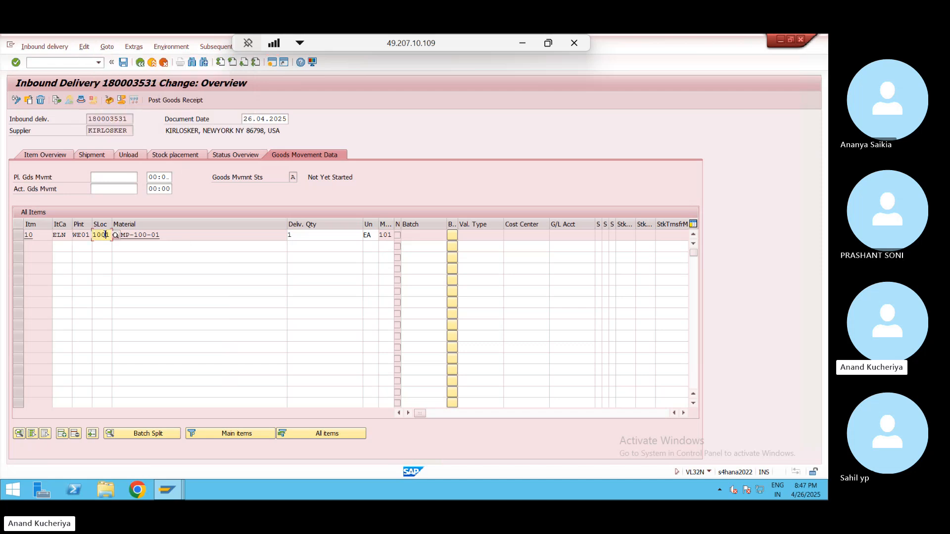
{"action": "left_click", "coordinate": [72, 235]}
- In a new SPRO session, open Assign Warehouse Number to Plant and Storage Location
{"action": "left_click", "coordinate": [272, 63]}
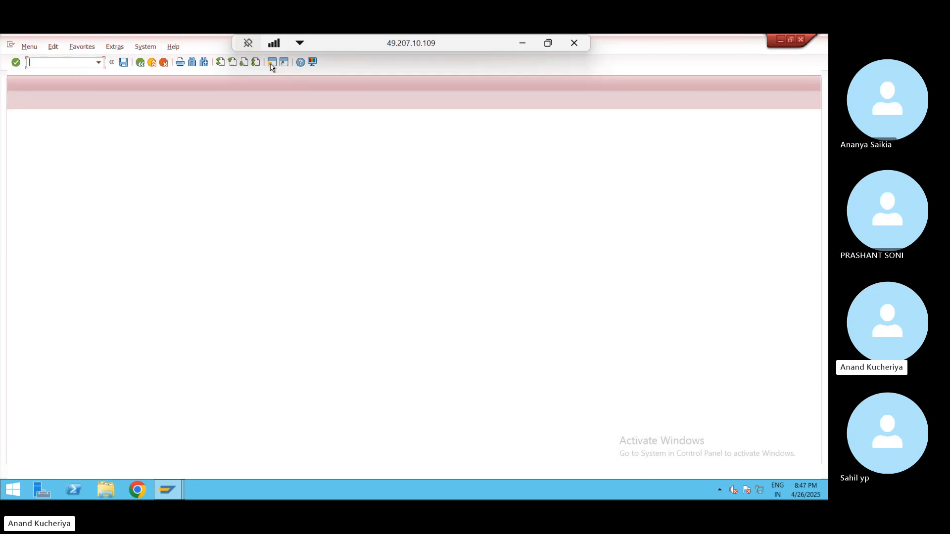
{"action": "type", "text": "spro"}
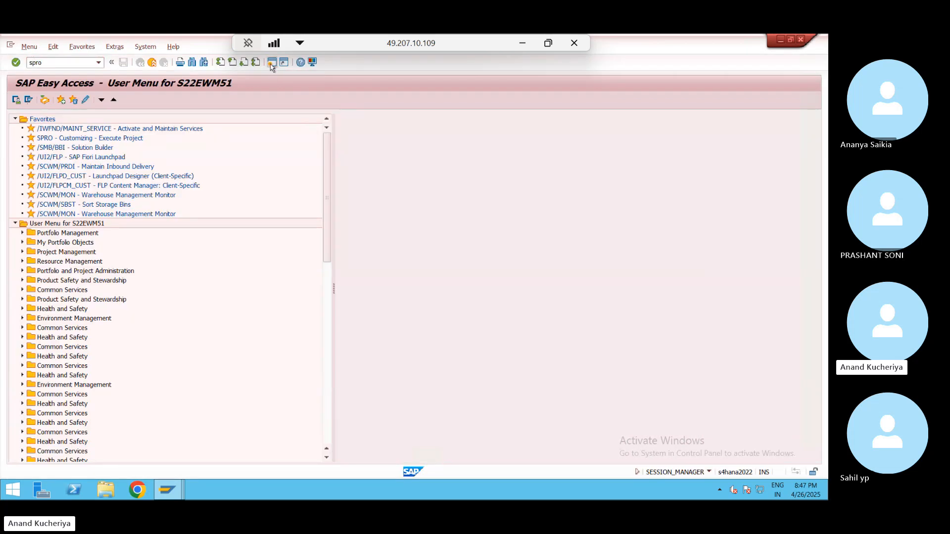
{"action": "key", "text": "Return"}
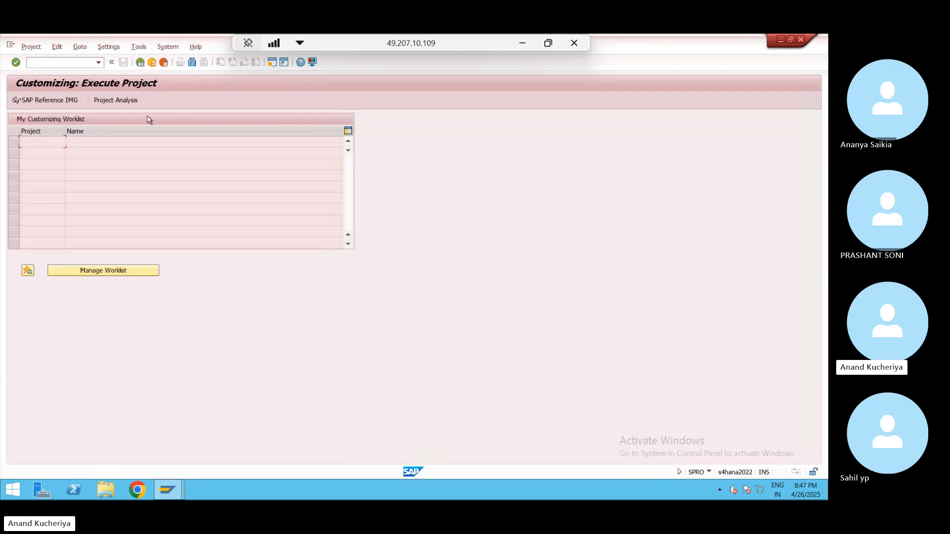
{"action": "left_click", "coordinate": [55, 101]}
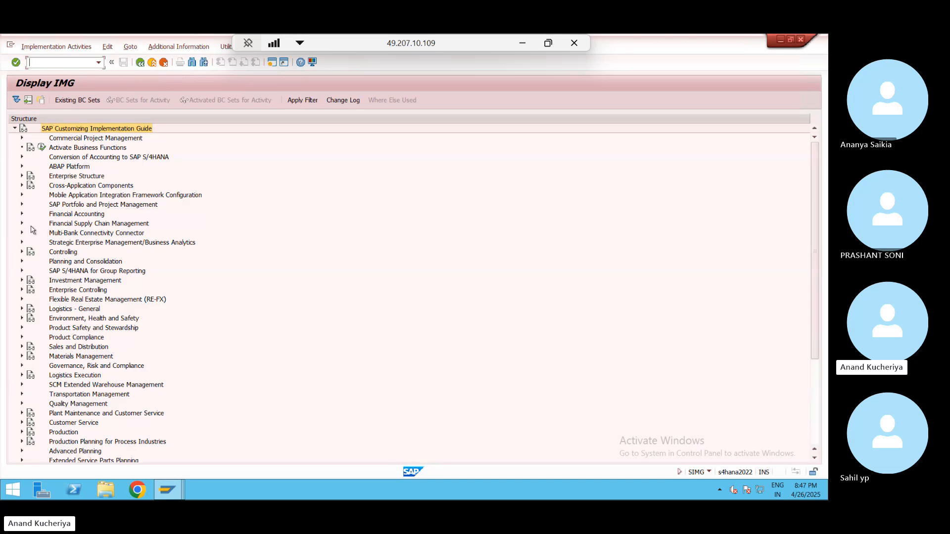
{"action": "left_click", "coordinate": [21, 177]}
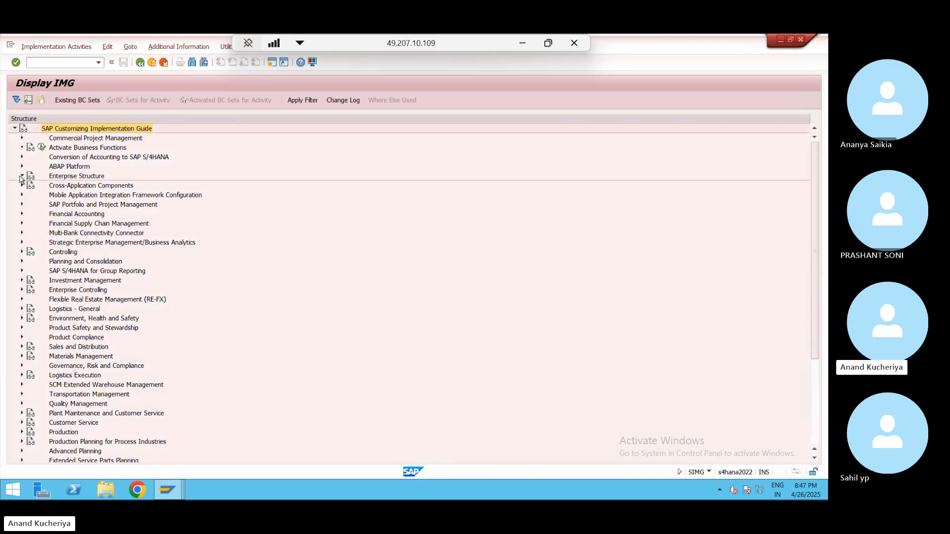
{"action": "left_click", "coordinate": [29, 195]}
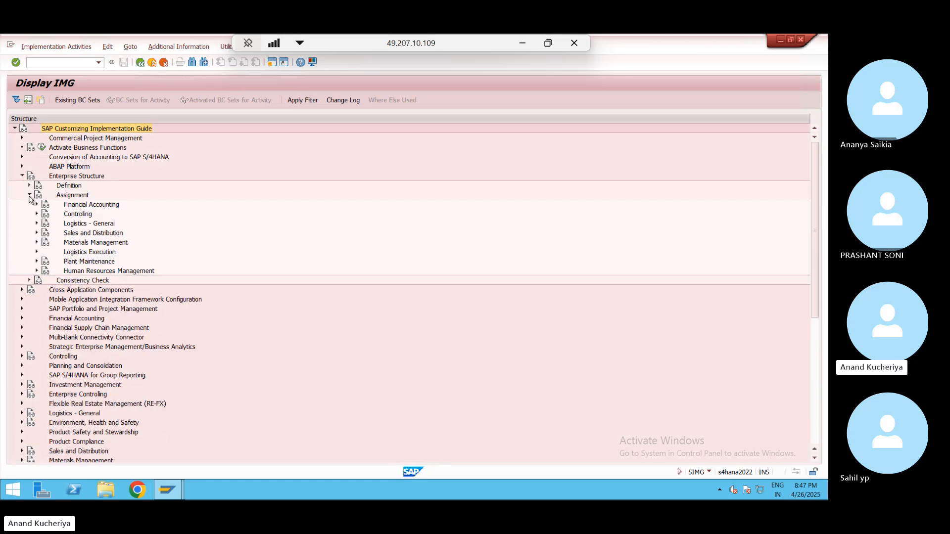
{"action": "left_click", "coordinate": [36, 253]}
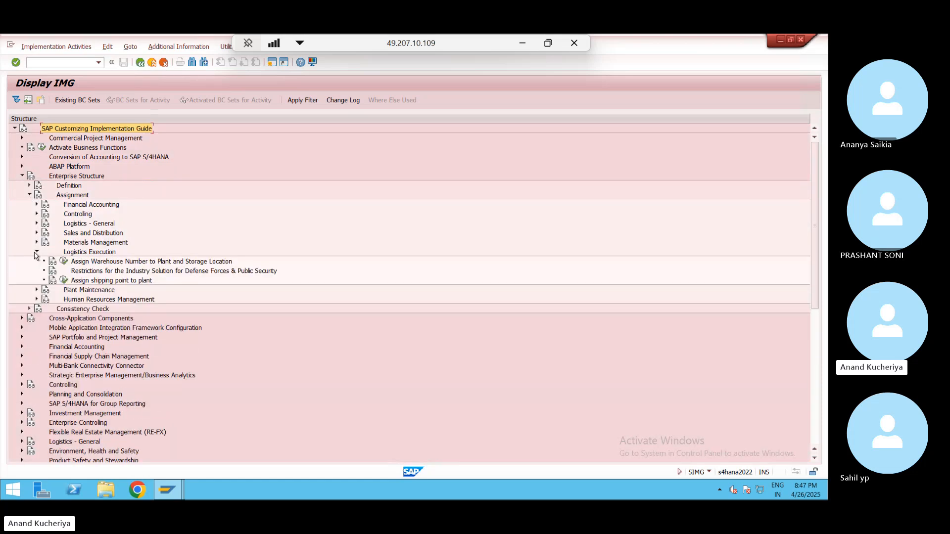
{"action": "left_click", "coordinate": [64, 262]}
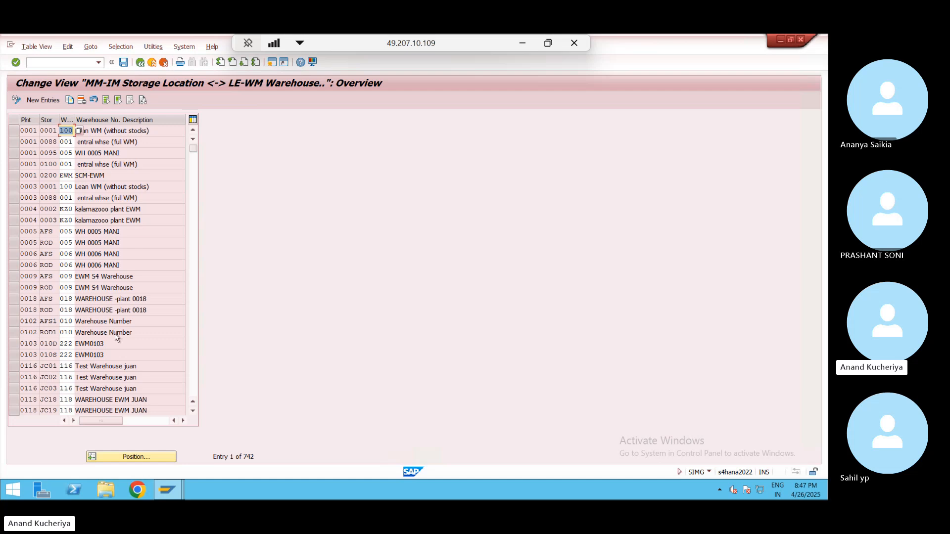
- Position to WE01/1001 and confirm locations 1001 and 1002 map to warehouse WP0
{"action": "left_click", "coordinate": [144, 459]}
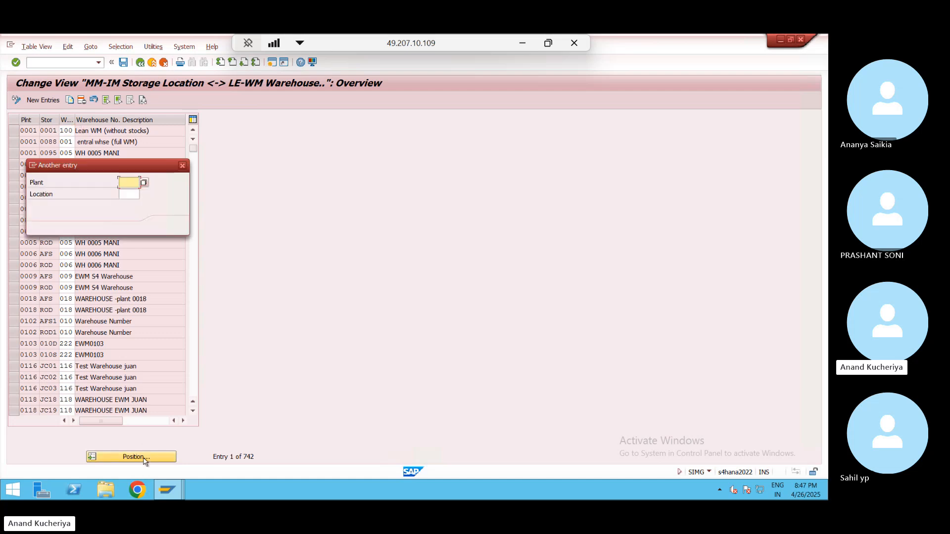
{"action": "type", "text": "WE01"}
{"action": "key", "text": "Tab"}
{"action": "type", "text": "1001"}
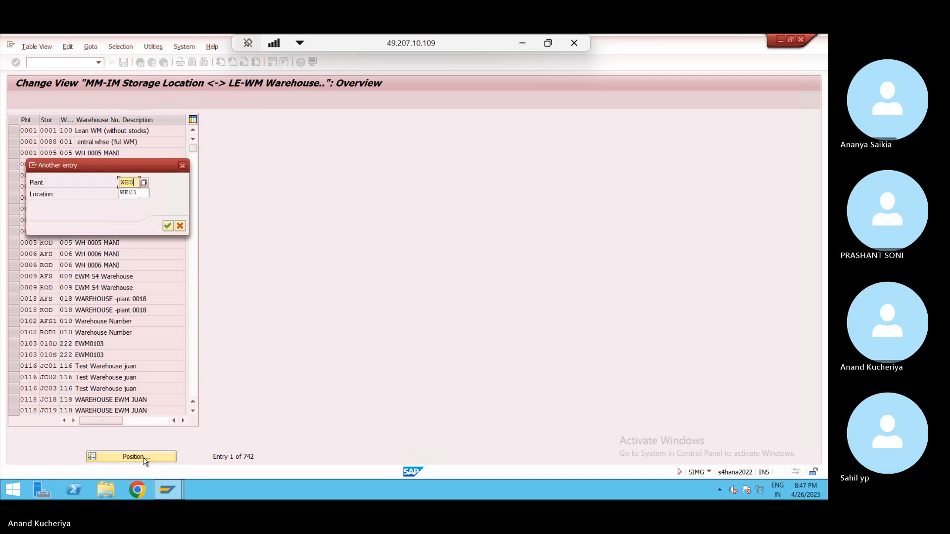
{"action": "key", "text": "Return"}
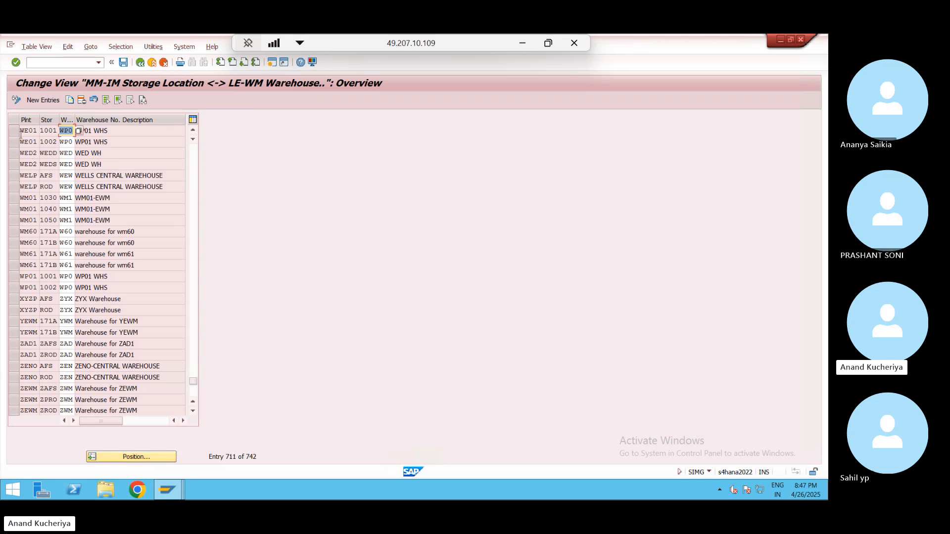
{"action": "left_click", "coordinate": [14, 130]}
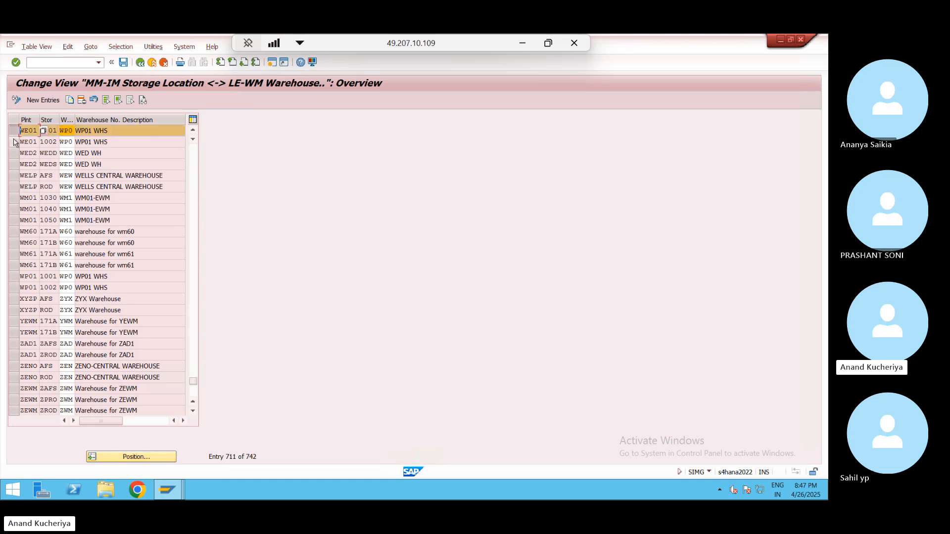
{"action": "left_click", "coordinate": [14, 142]}
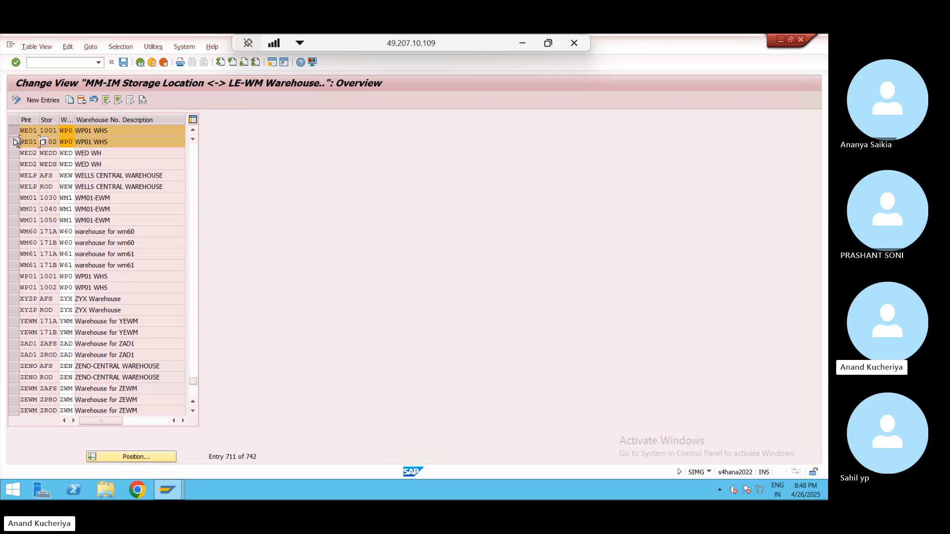
{"action": "left_click", "coordinate": [47, 131]}
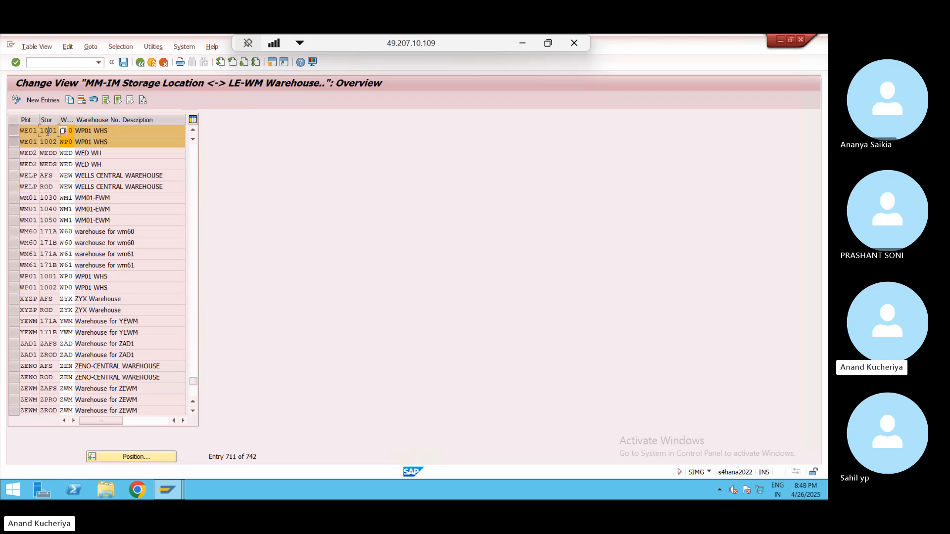
{"action": "left_click", "coordinate": [142, 63]}
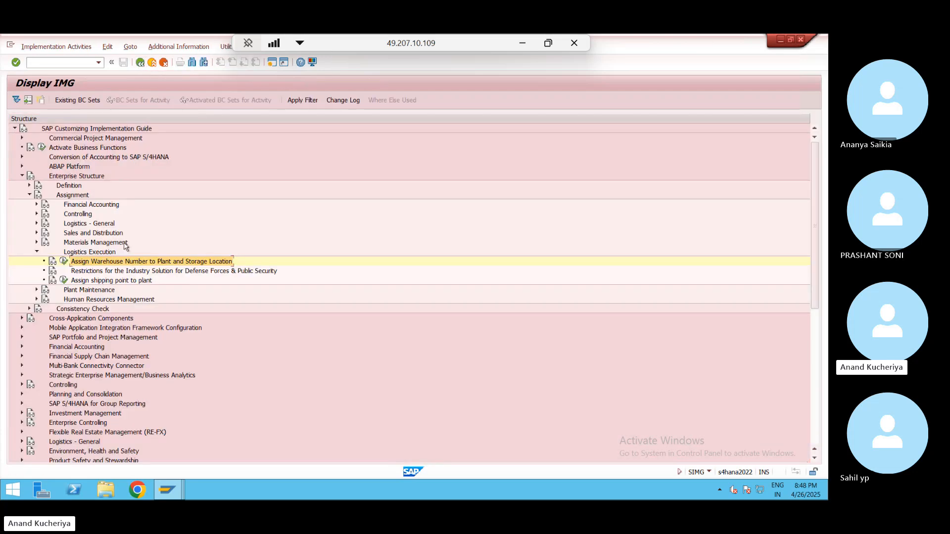
- Run Configure SAP EWM-Specific Parameters under Extended Warehouse Management Integration > Basic Setup of Connectivity
{"action": "left_click", "coordinate": [37, 252]}
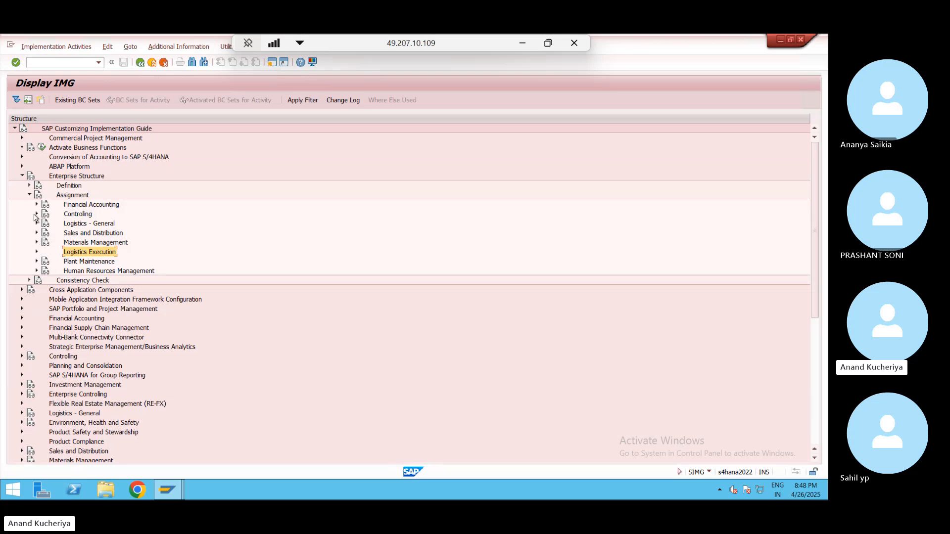
{"action": "left_click", "coordinate": [29, 195]}
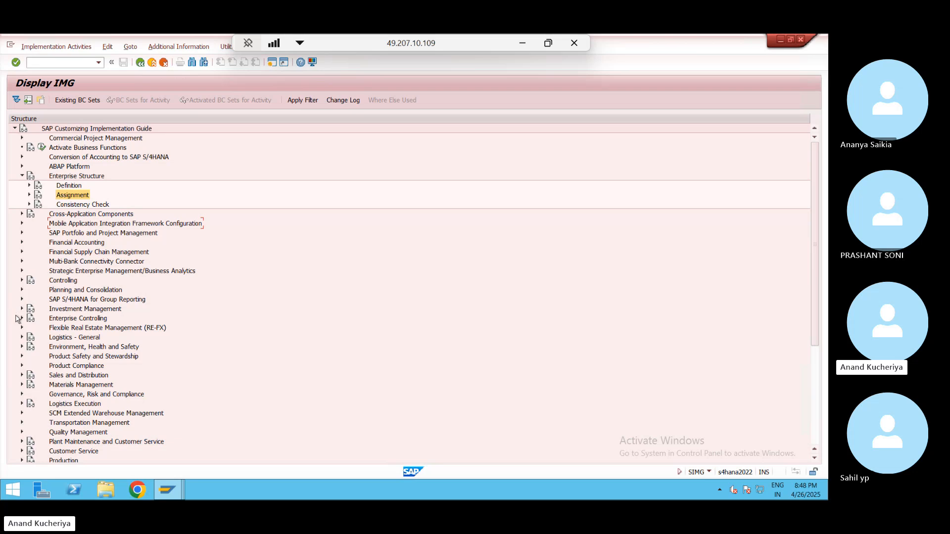
{"action": "left_click", "coordinate": [21, 404]}
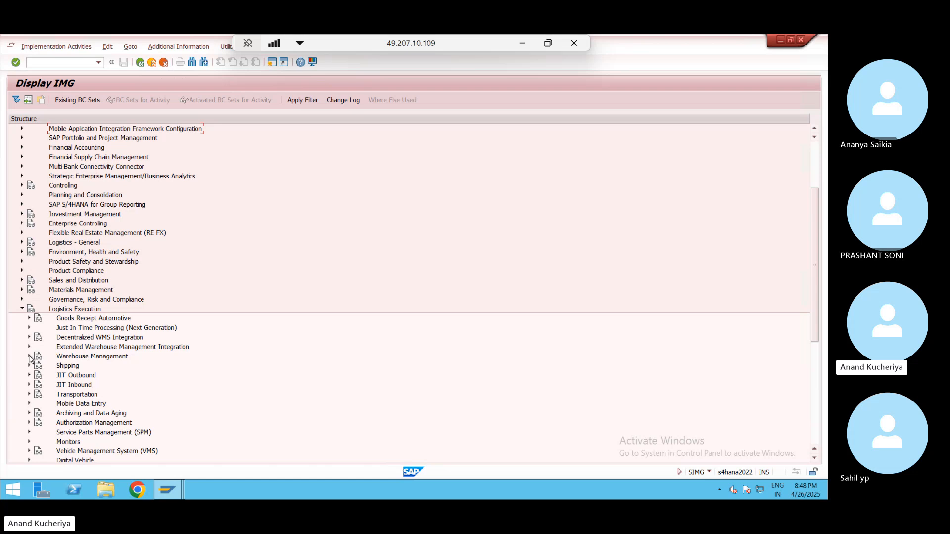
{"action": "left_click", "coordinate": [29, 337]}
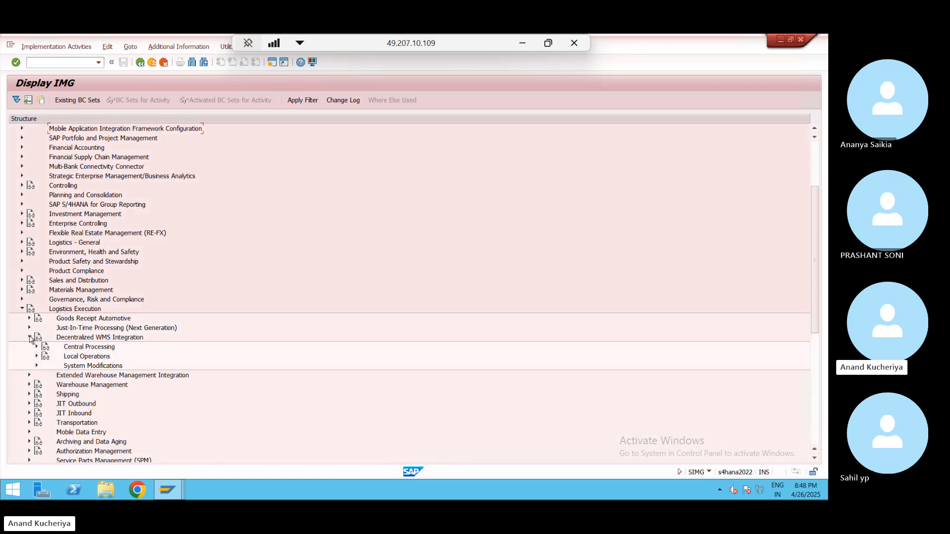
{"action": "left_click", "coordinate": [36, 347]}
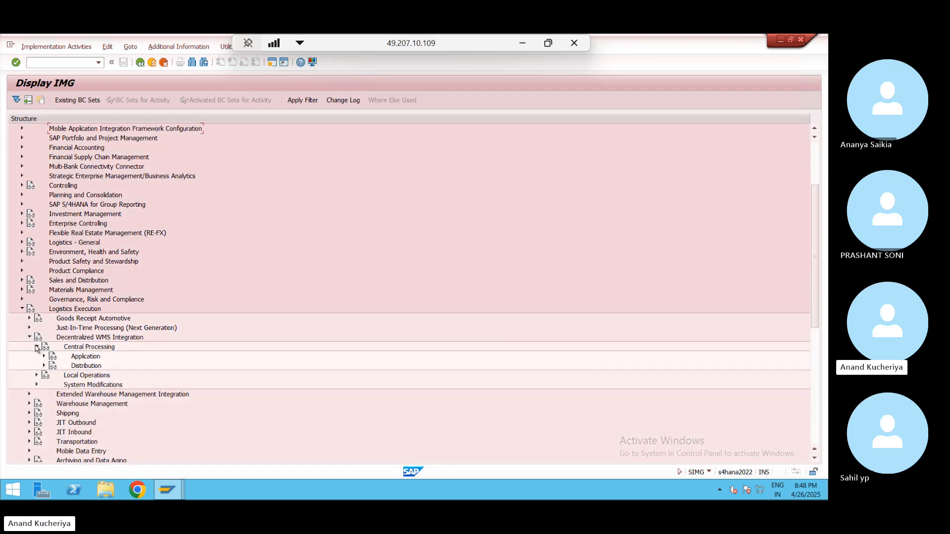
{"action": "left_click", "coordinate": [29, 338]}
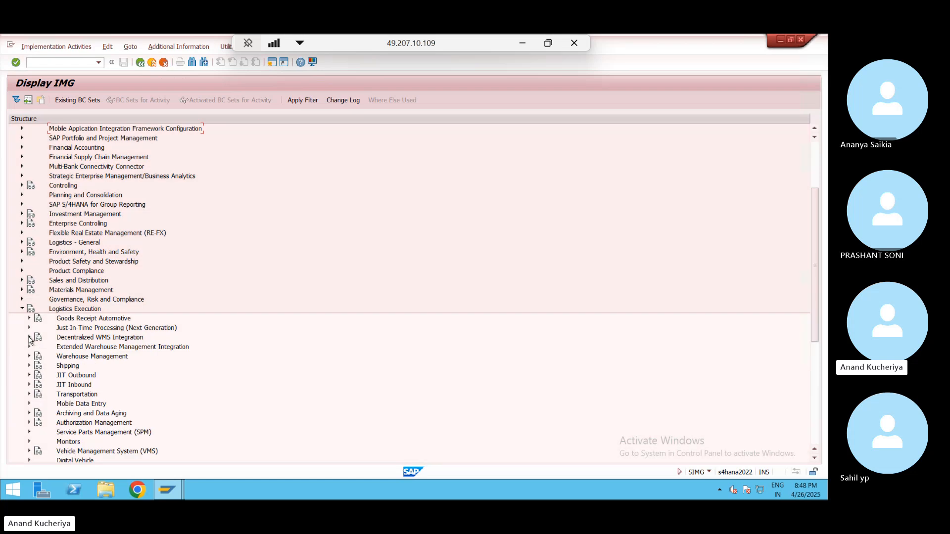
{"action": "left_click", "coordinate": [29, 347]}
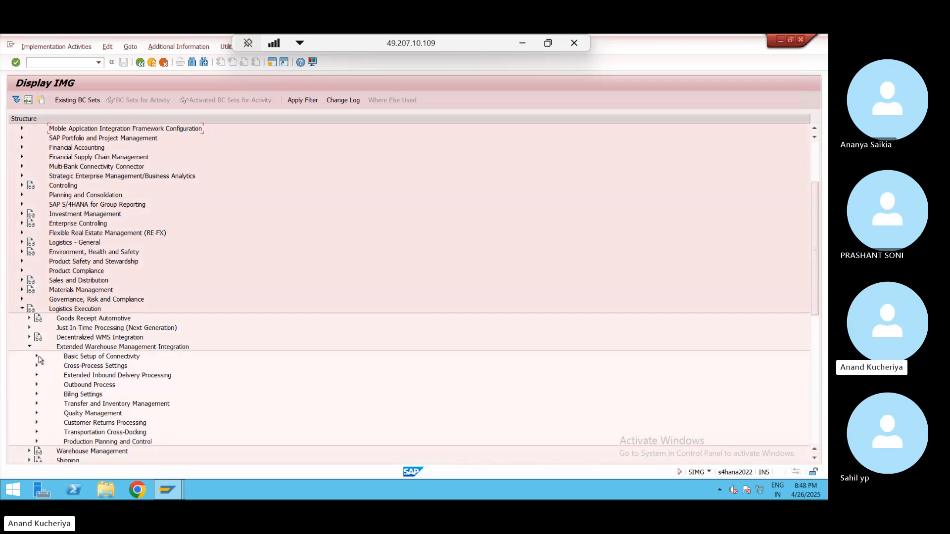
{"action": "left_click", "coordinate": [37, 356]}
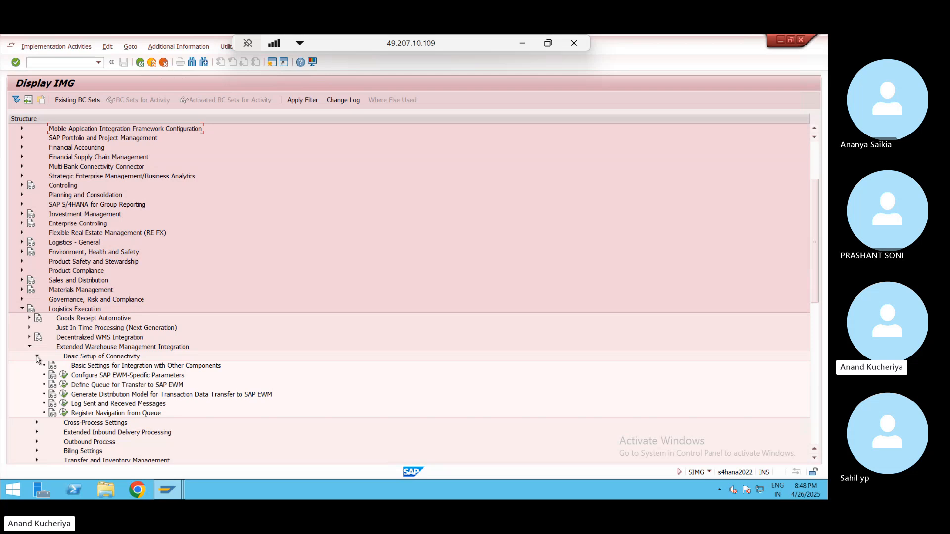
{"action": "left_click", "coordinate": [64, 376]}
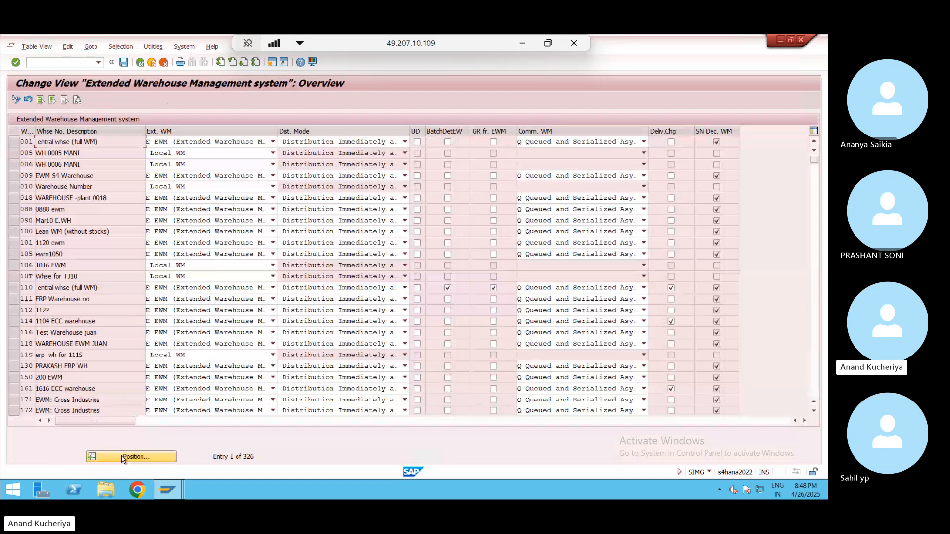
- Position the table at WED, confirm warehouse WP0 (WP01 WHS) is EWM, then return to delivery 180003531
{"action": "left_click", "coordinate": [123, 457]}
{"action": "type", "text": "WPO"}
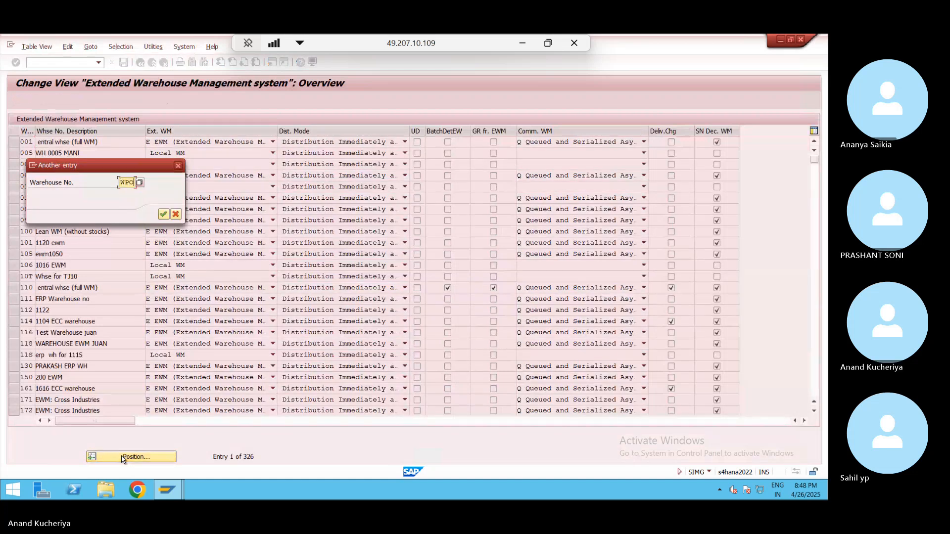
{"action": "key", "text": "Return"}
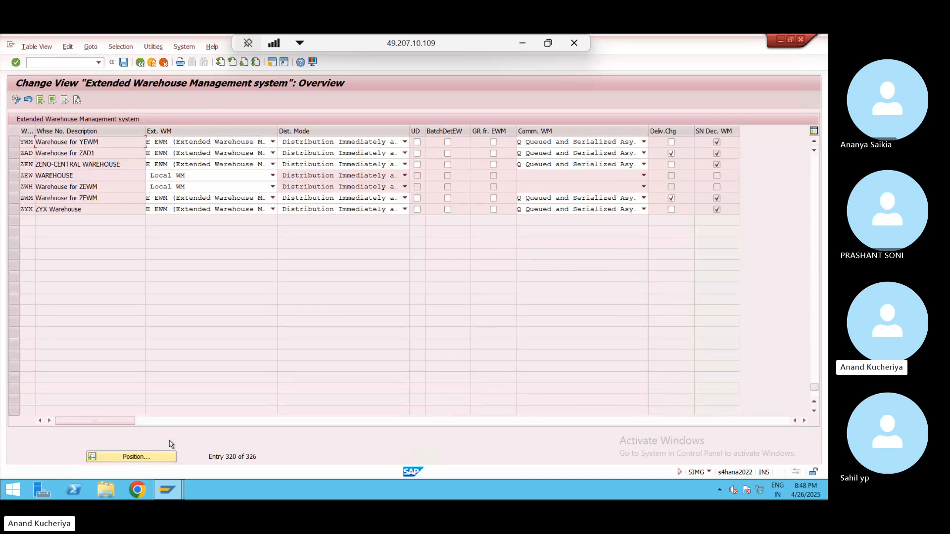
{"action": "left_click", "coordinate": [143, 457]}
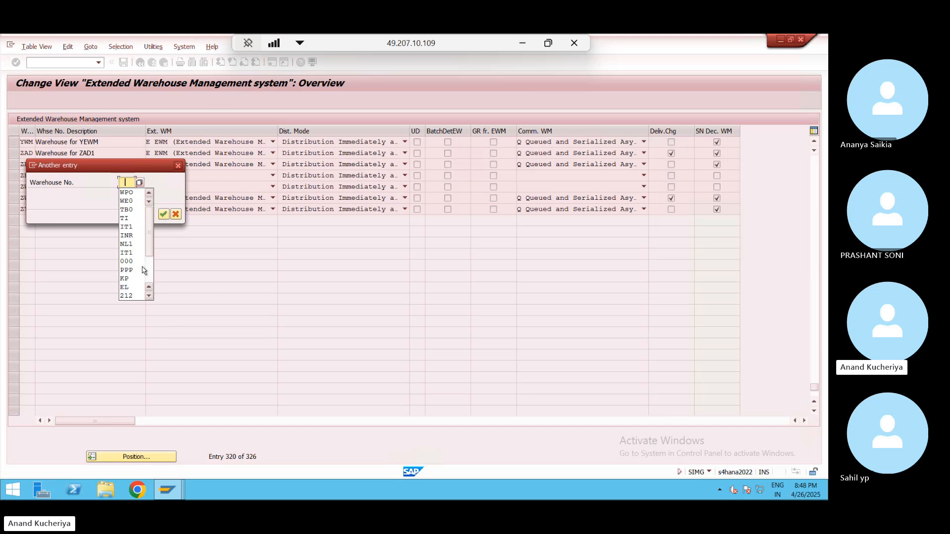
{"action": "left_click", "coordinate": [131, 201]}
{"action": "key", "text": "Return"}
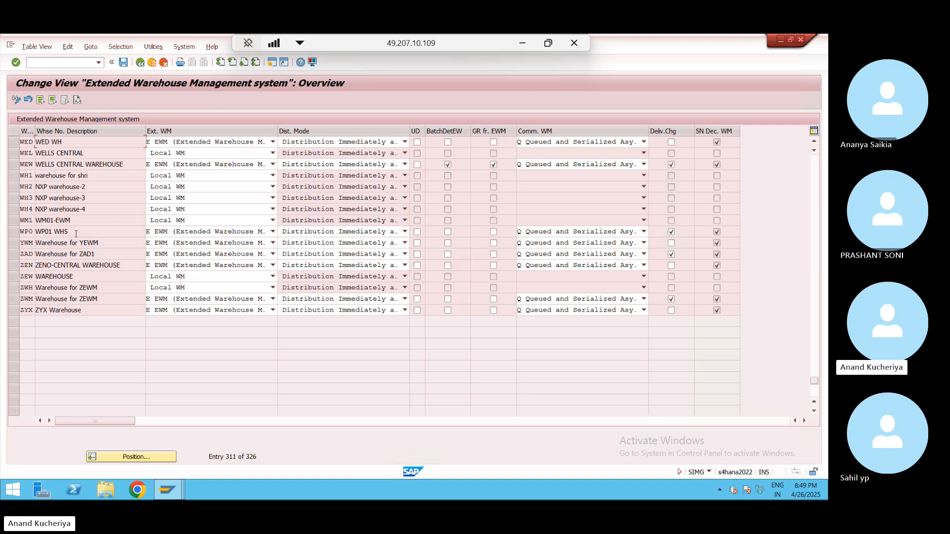
{"action": "left_click", "coordinate": [14, 232]}
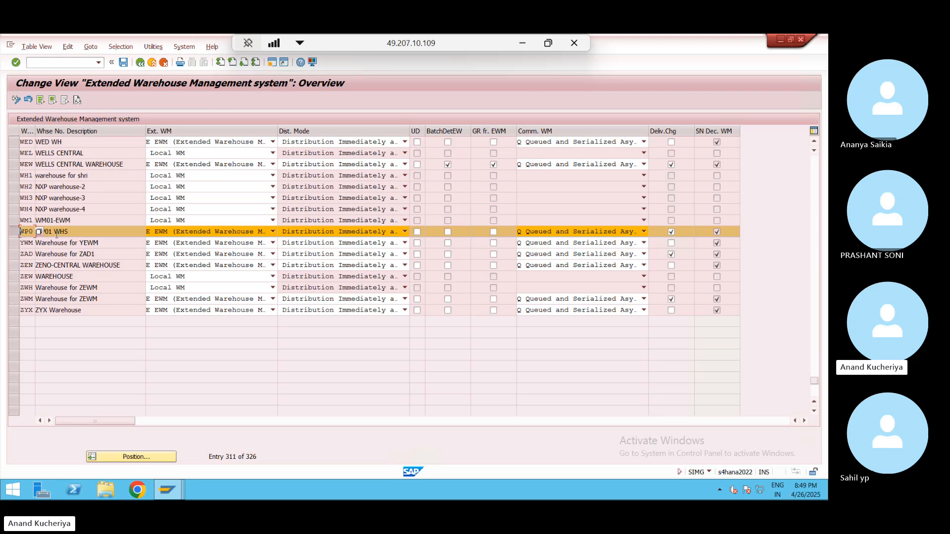
{"action": "left_click", "coordinate": [72, 232]}
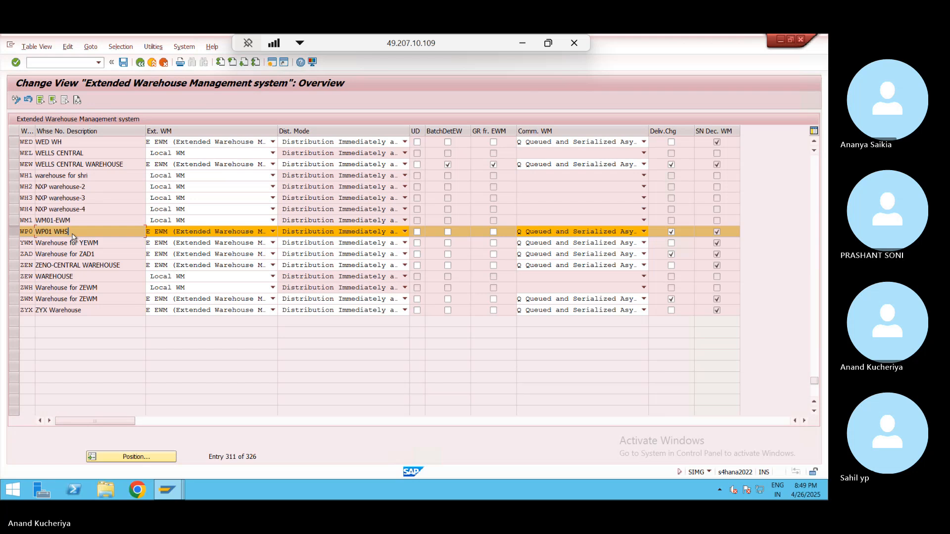
{"action": "key", "text": "alt+Tab"}
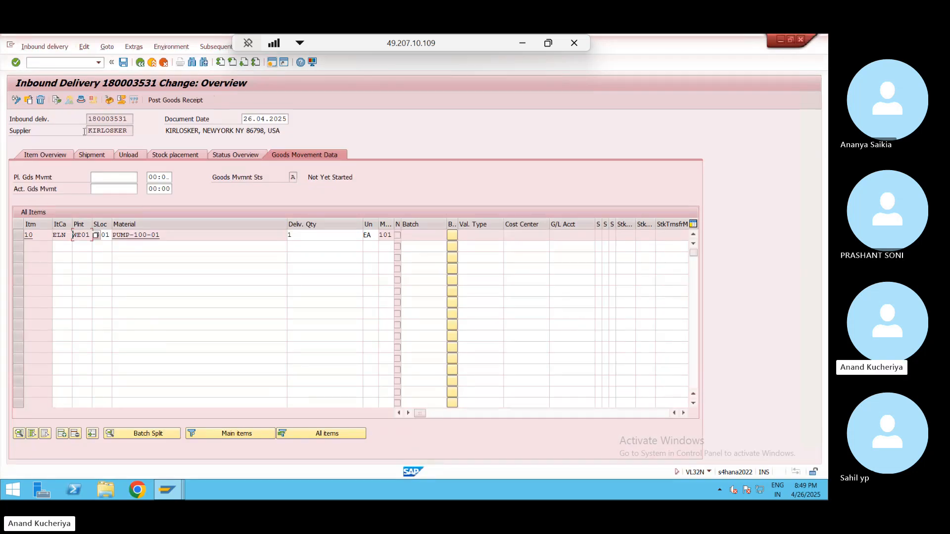
- Check the delivery header's decentralized warehouse status and item 10's details
{"action": "left_click", "coordinate": [81, 101]}
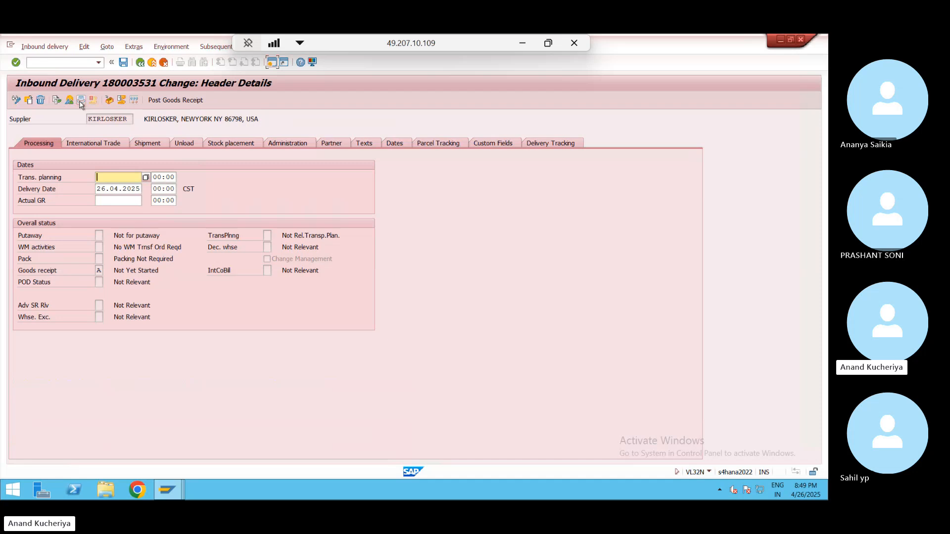
{"action": "left_click", "coordinate": [268, 247]}
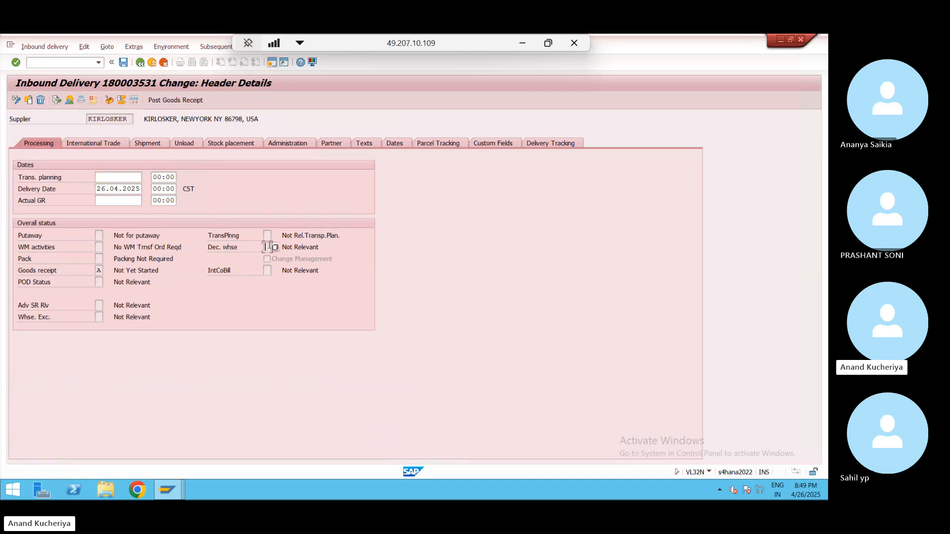
{"action": "left_click", "coordinate": [141, 63]}
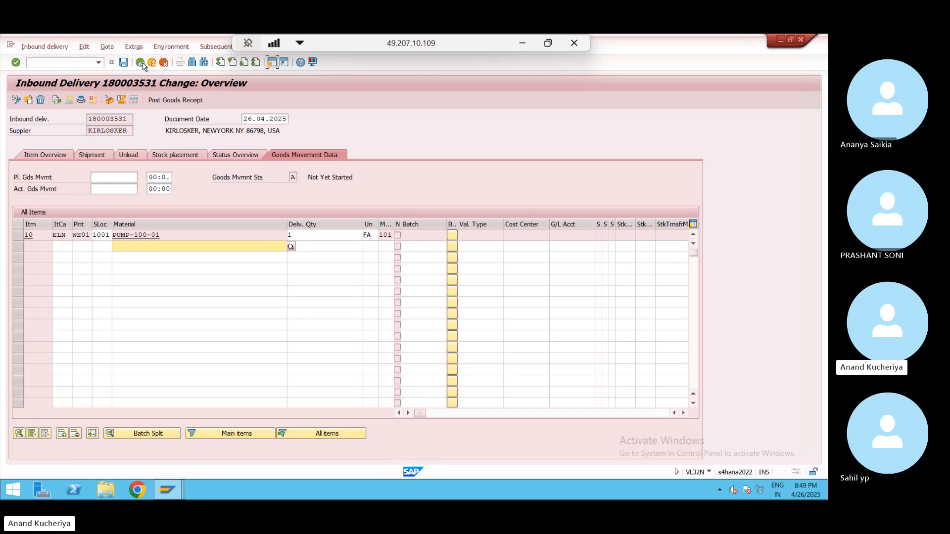
{"action": "left_click", "coordinate": [40, 158]}
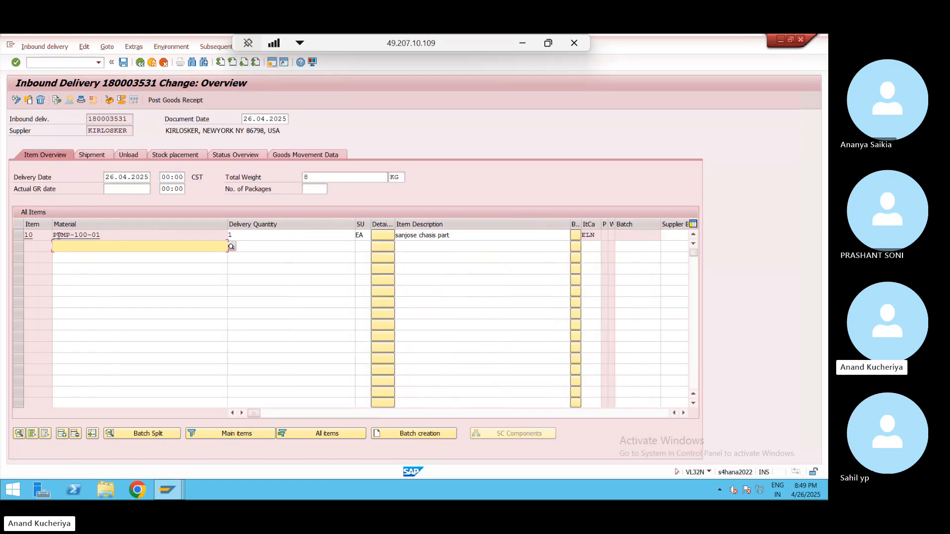
{"action": "double_click", "coordinate": [37, 236]}
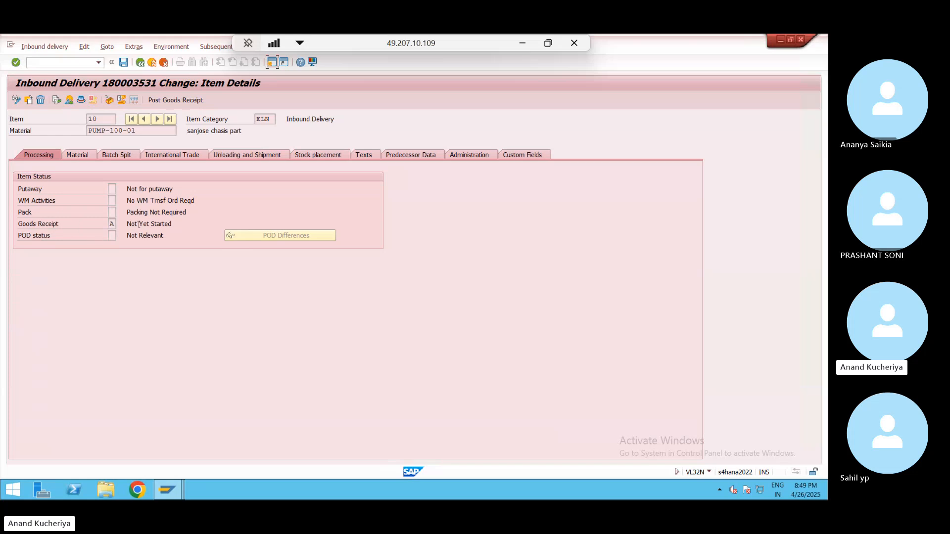
{"action": "left_click", "coordinate": [141, 63]}
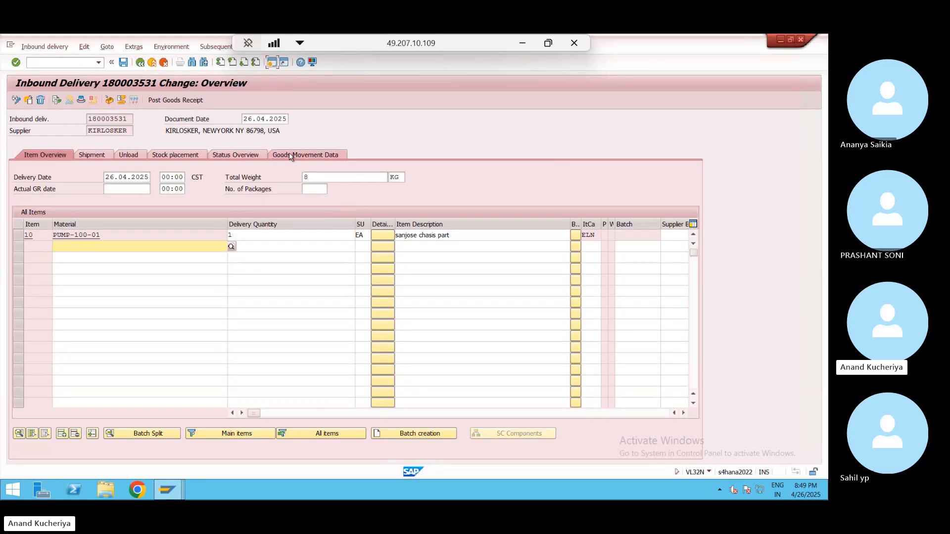
- Try storage location 1002 for item 10, revert to 1001 after rejection, and reopen its details
{"action": "left_click", "coordinate": [291, 155]}
{"action": "left_click", "coordinate": [100, 236]}
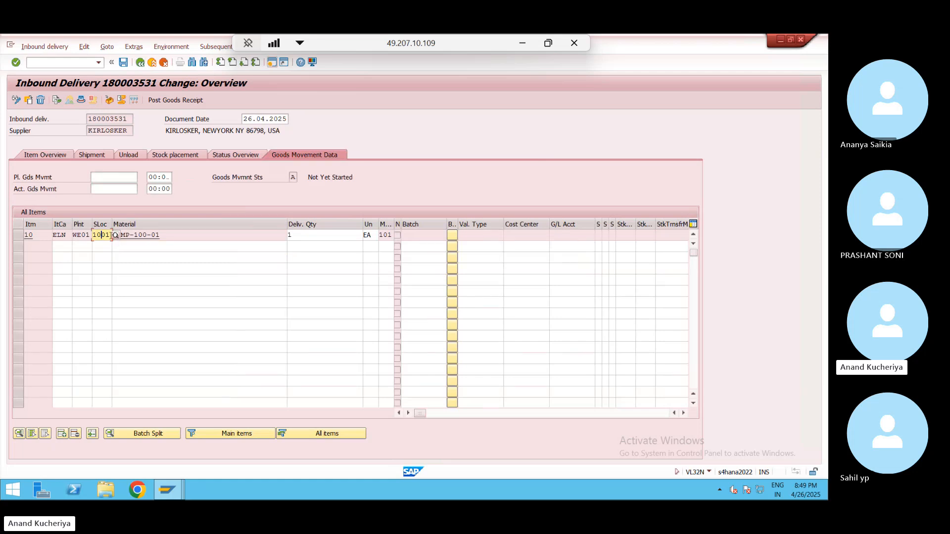
{"action": "key", "text": "BackSpace"}
{"action": "type", "text": "2"}
{"action": "key", "text": "Return"}
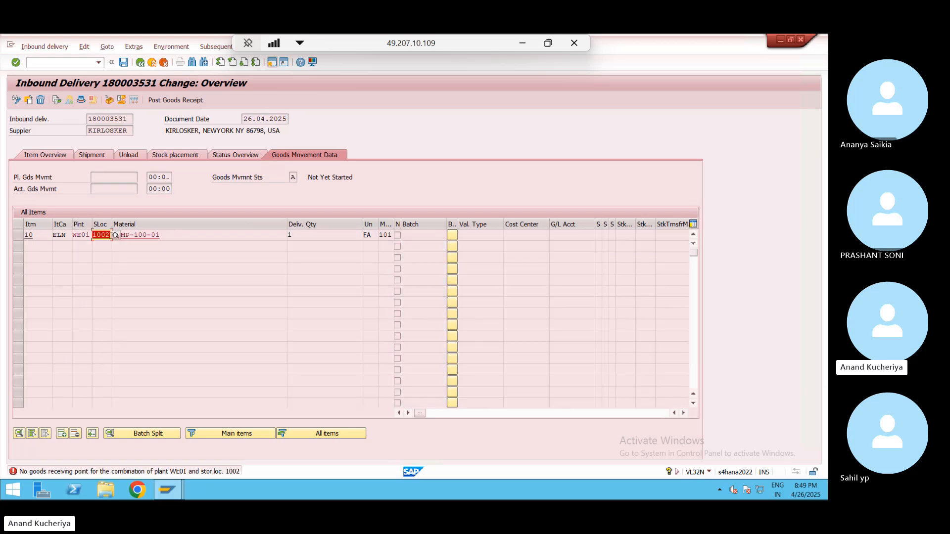
{"action": "left_click", "coordinate": [111, 236]}
{"action": "key", "text": "BackSpace"}
{"action": "type", "text": "1"}
{"action": "key", "text": "Return"}
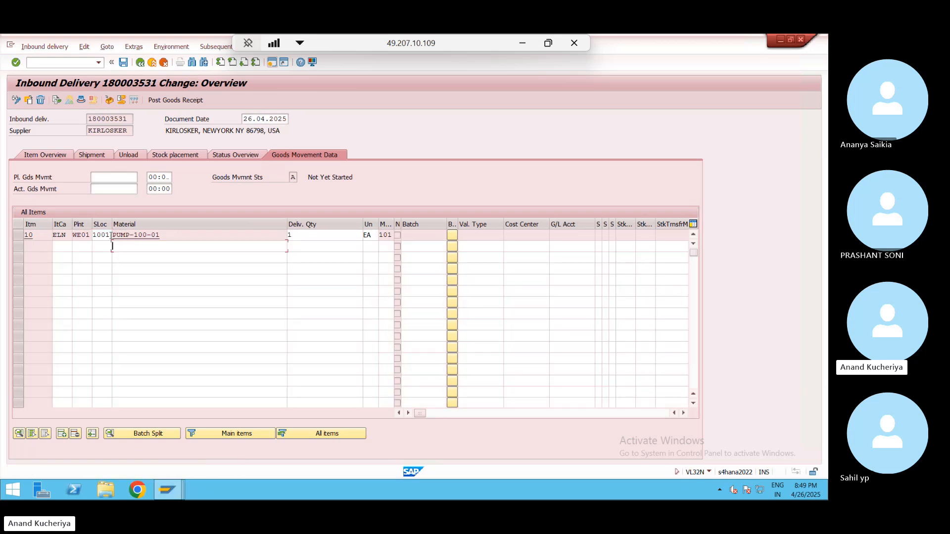
{"action": "double_click", "coordinate": [48, 235]}
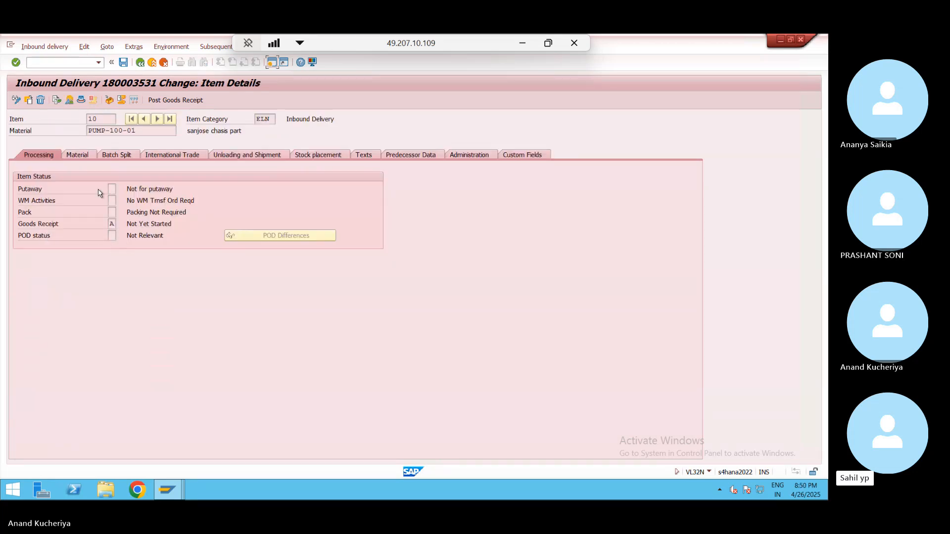
- List the header's possible Dec. whse statuses, then exit delivery 180003531 to SAP Easy Access
{"action": "left_click", "coordinate": [82, 100]}
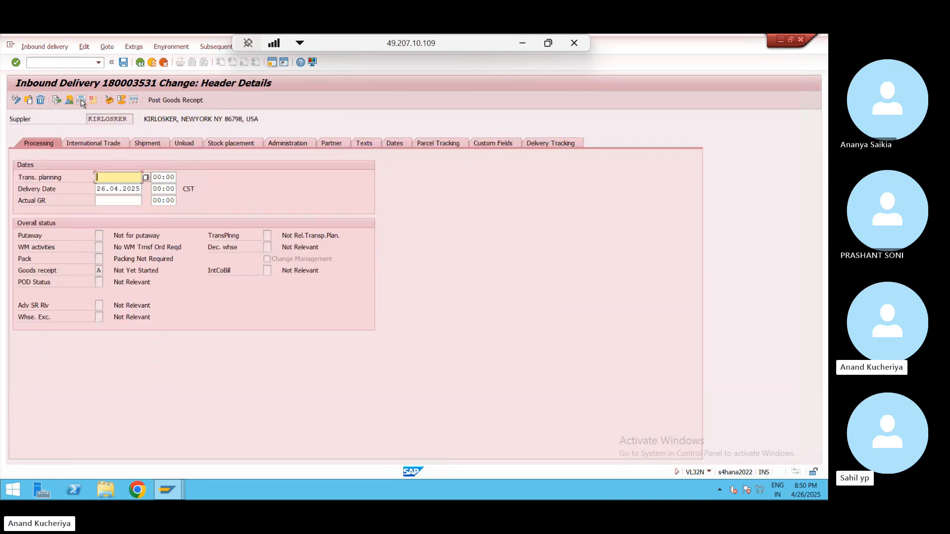
{"action": "left_click", "coordinate": [271, 247]}
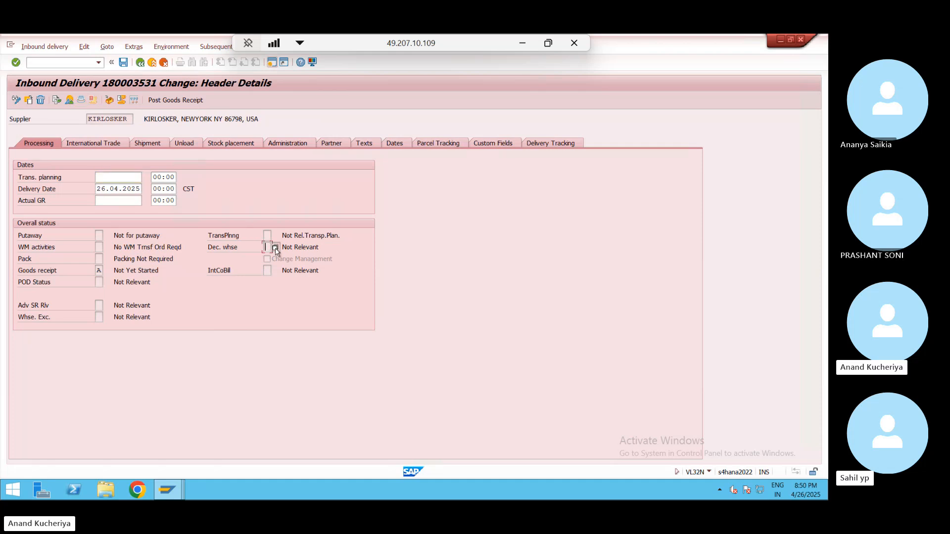
{"action": "left_click", "coordinate": [275, 247]}
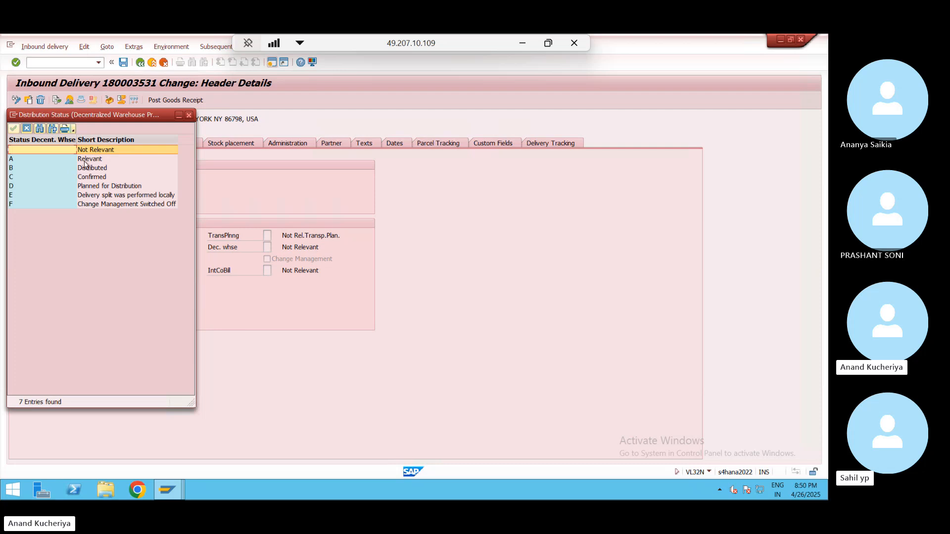
{"action": "left_click", "coordinate": [189, 116]}
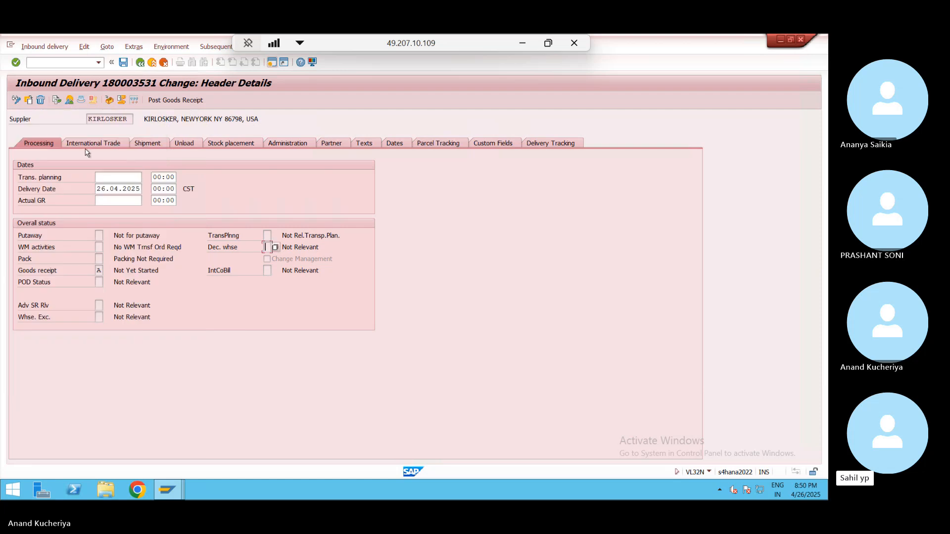
{"action": "left_click", "coordinate": [152, 65]}
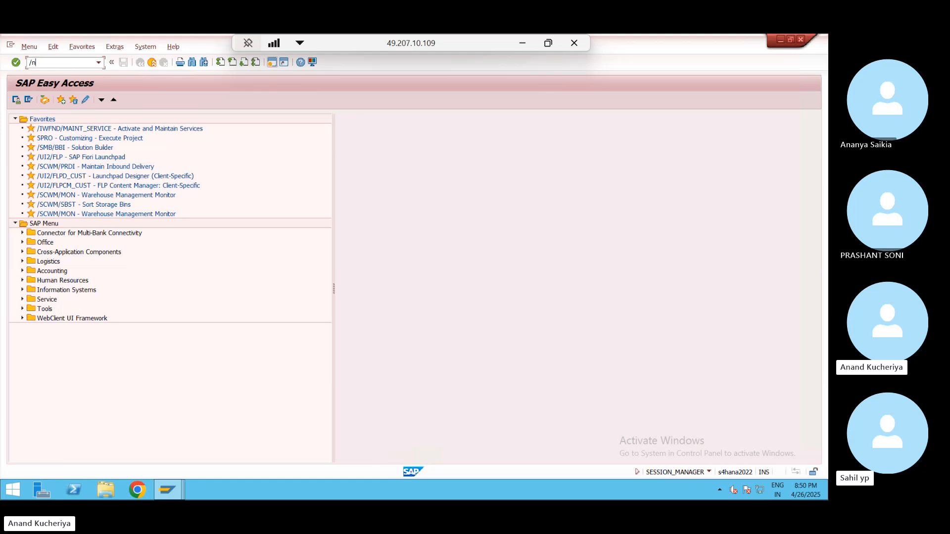
- Start VL02N change outbound delivery and pick delivery 180003454 from the history
{"action": "key", "text": "Return"}
{"action": "type", "text": "/n"}
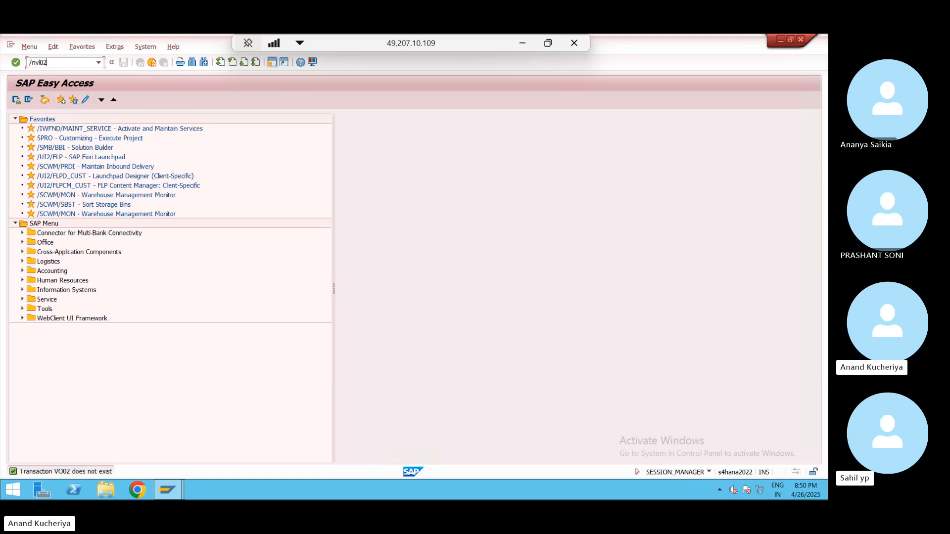
{"action": "key", "text": "Return"}
{"action": "left_click", "coordinate": [126, 141]}
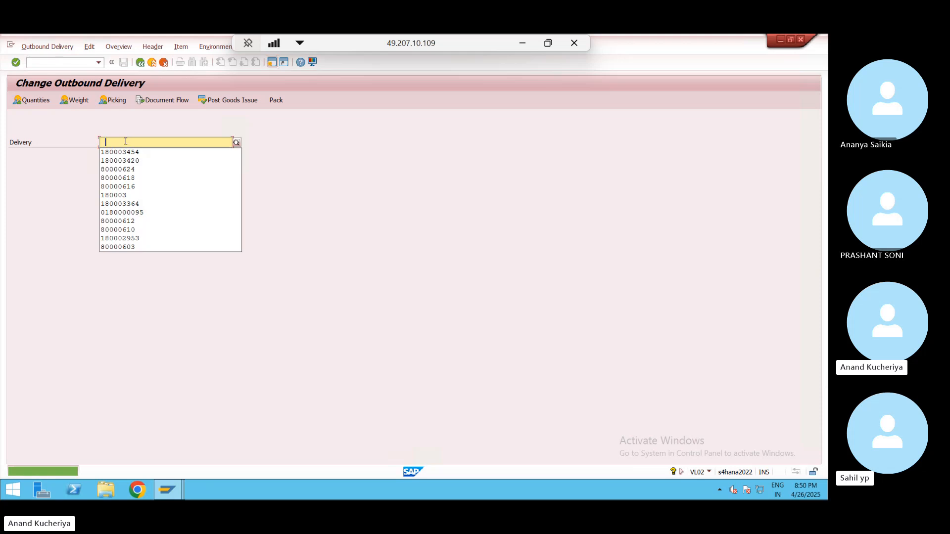
{"action": "key", "text": "Return"}
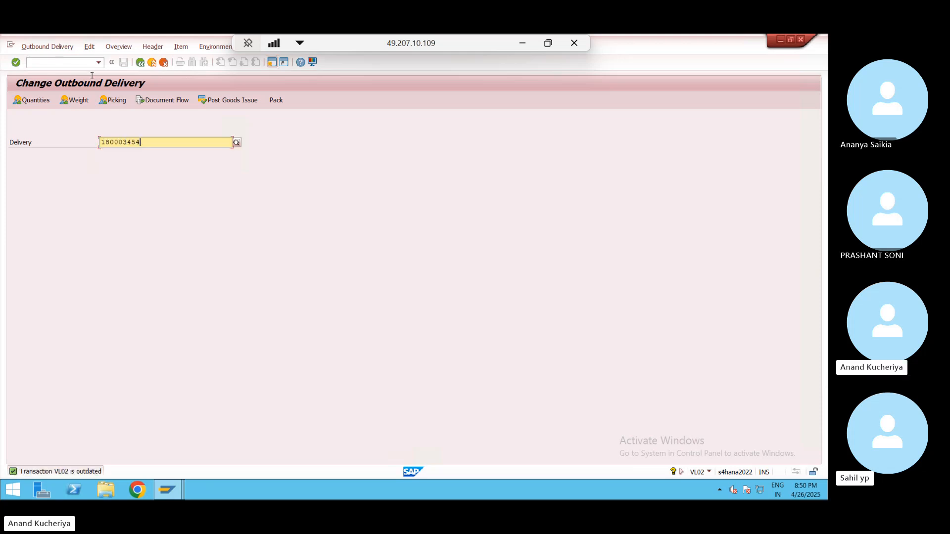
- Switch to VL32N and open inbound delivery 180003531's item overview
{"action": "left_click", "coordinate": [54, 66]}
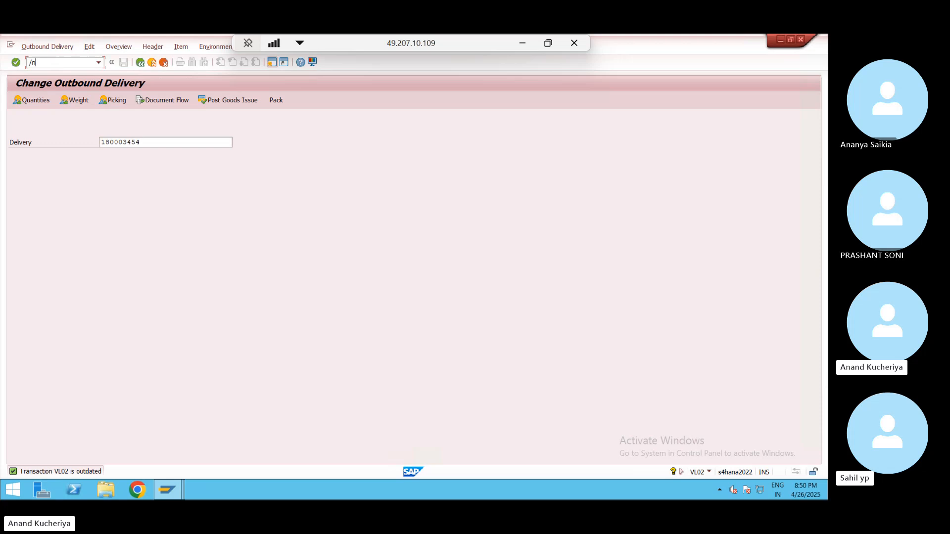
{"action": "key", "text": "Return"}
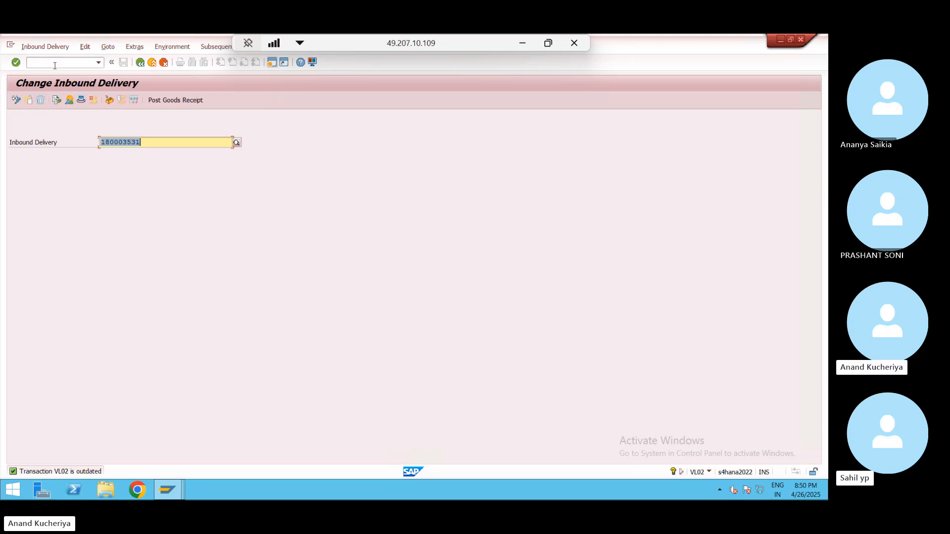
{"action": "key", "text": "Return"}
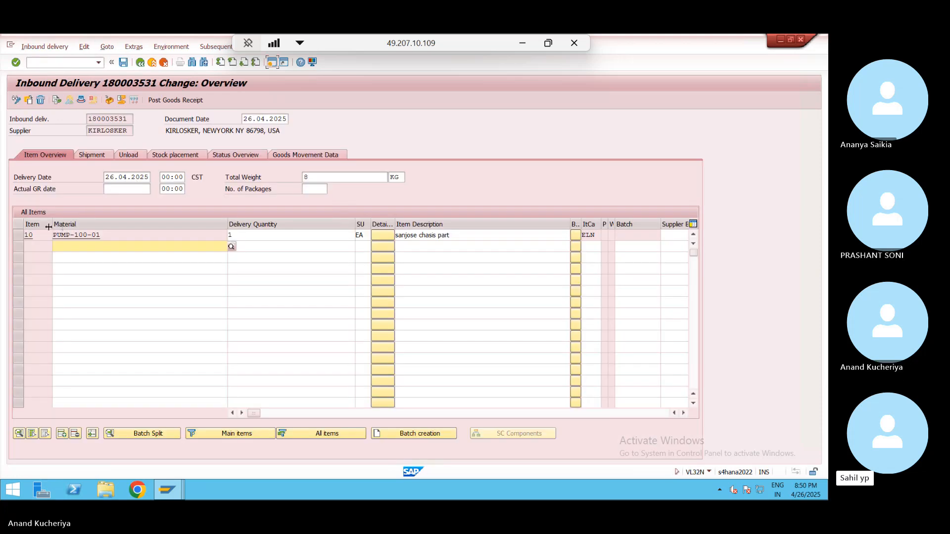
- Check the header's decentral warehouse status, then show the items' Goods Movement Data
{"action": "left_click", "coordinate": [80, 102]}
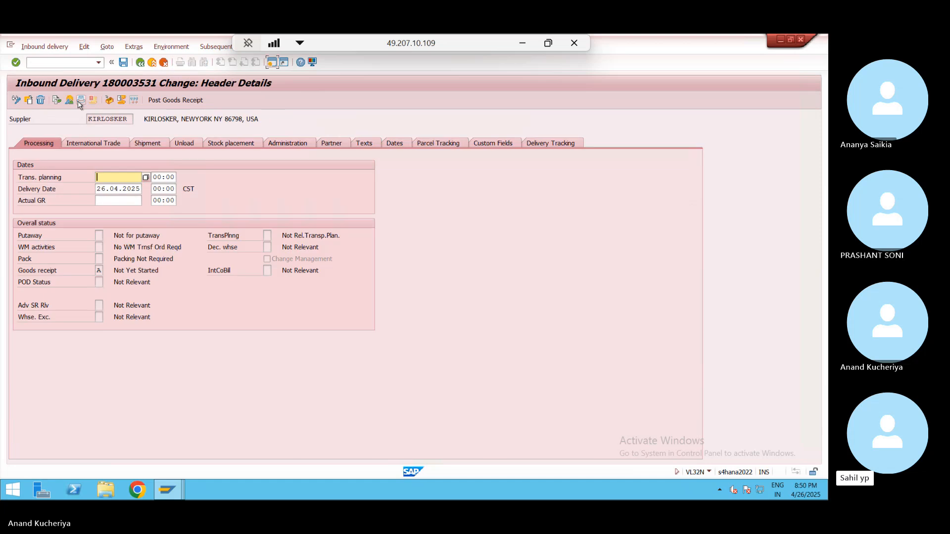
{"action": "left_click", "coordinate": [265, 247]}
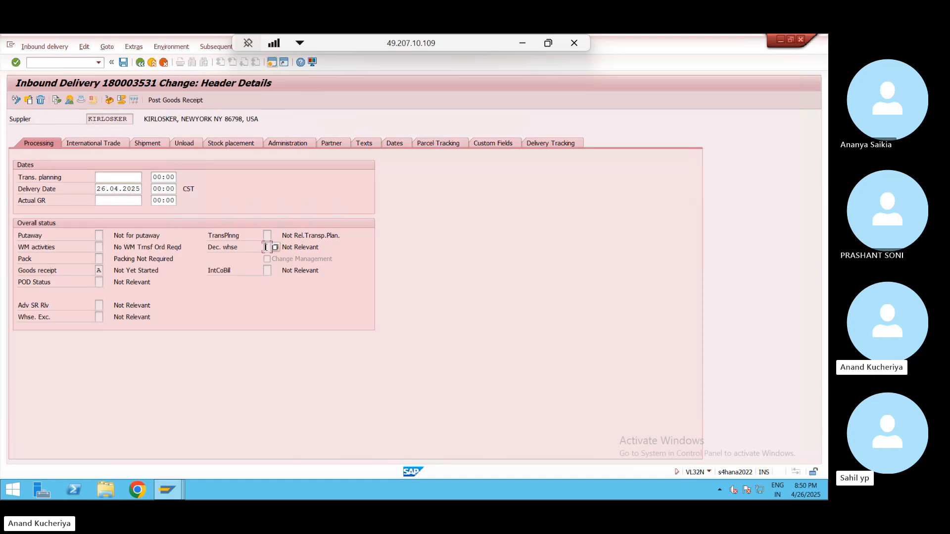
{"action": "left_click", "coordinate": [140, 62]}
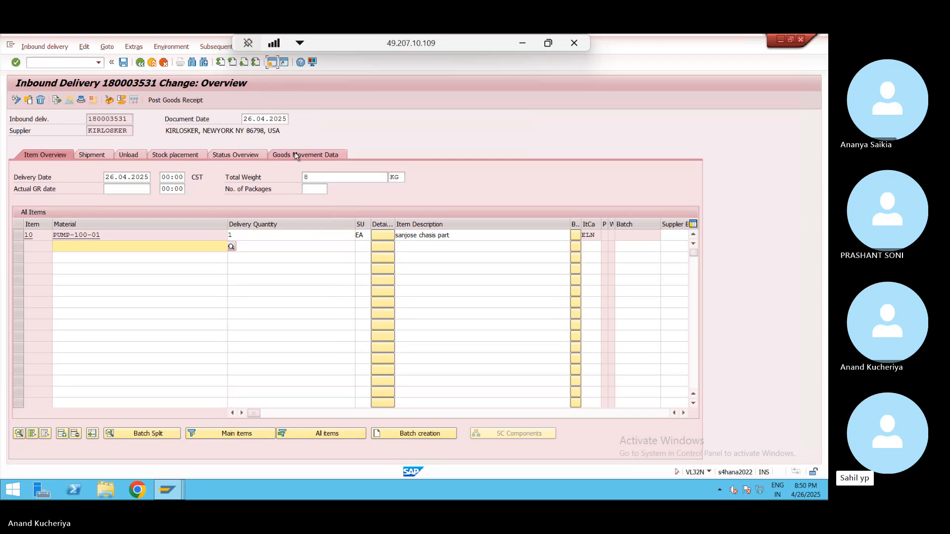
{"action": "left_click", "coordinate": [295, 156]}
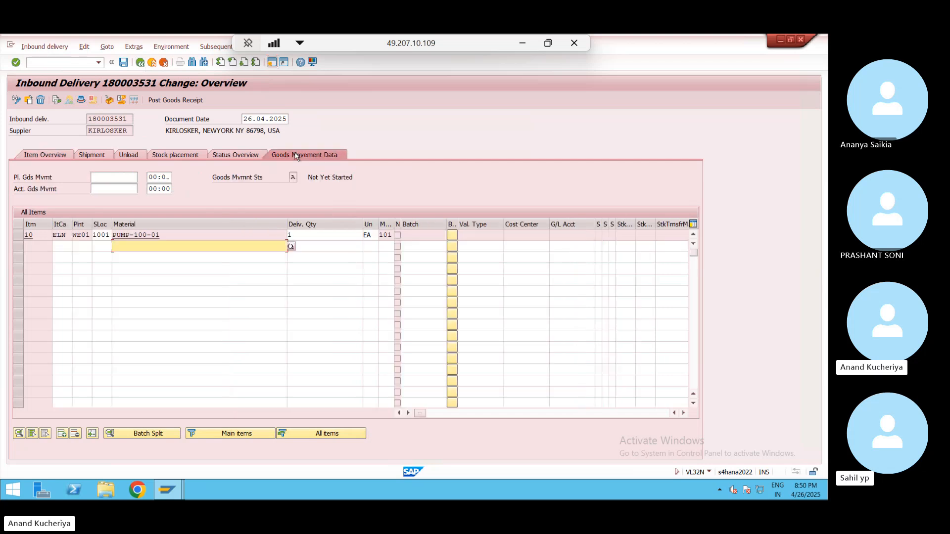
- Clear item 10's storage location, reselect 1001 RM Storage from the list, and save
{"action": "left_click", "coordinate": [107, 235]}
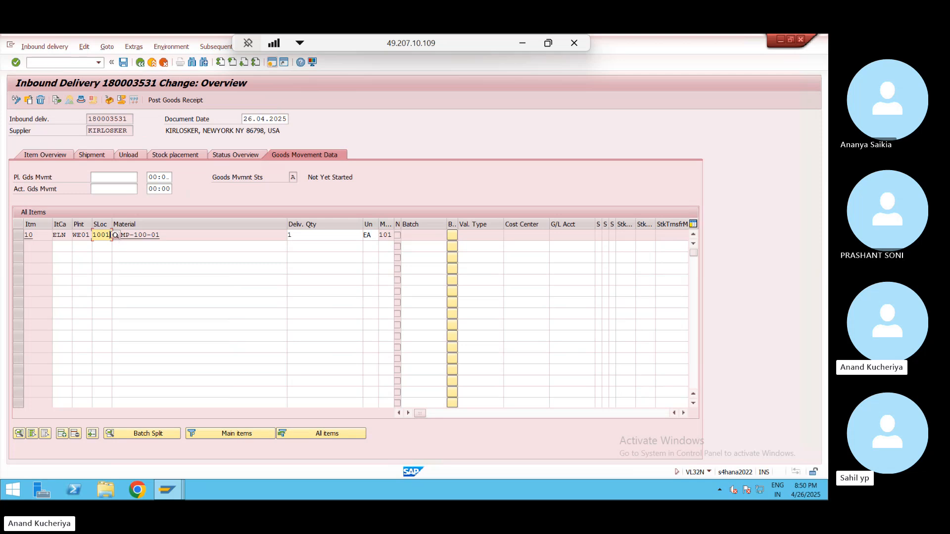
{"action": "key", "text": "BackSpace"}
{"action": "key", "text": "BackSpace"}
{"action": "key", "text": "BackSpace"}
{"action": "key", "text": "BackSpace"}
{"action": "key", "text": "Return"}
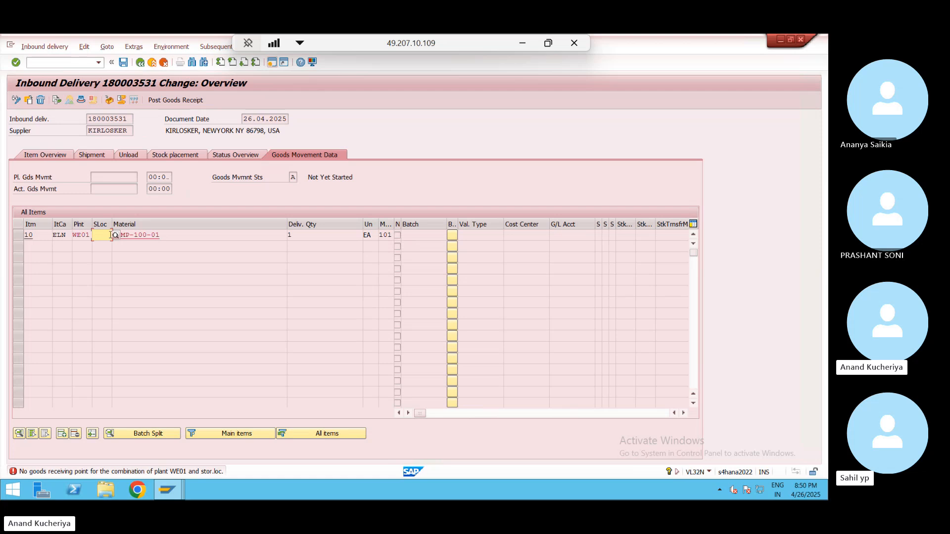
{"action": "left_click", "coordinate": [116, 236]}
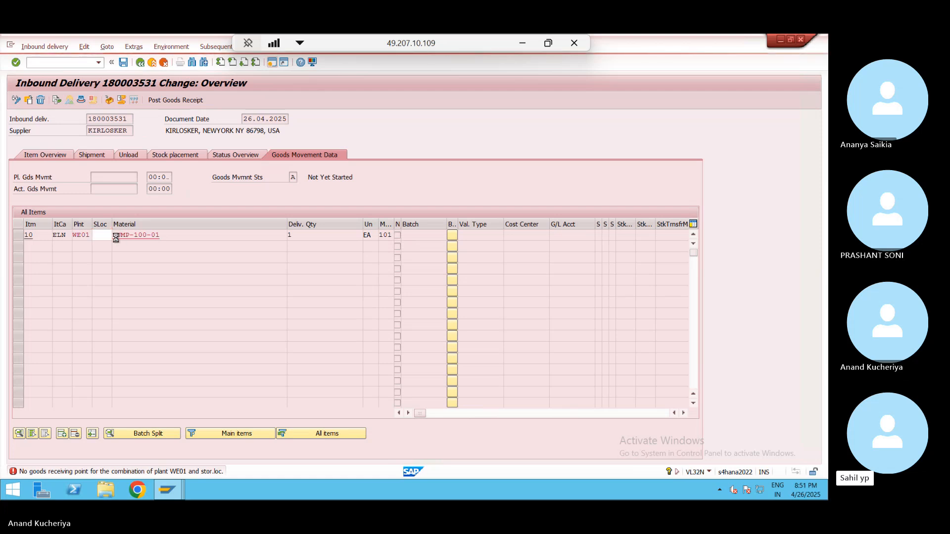
{"action": "double_click", "coordinate": [35, 99]}
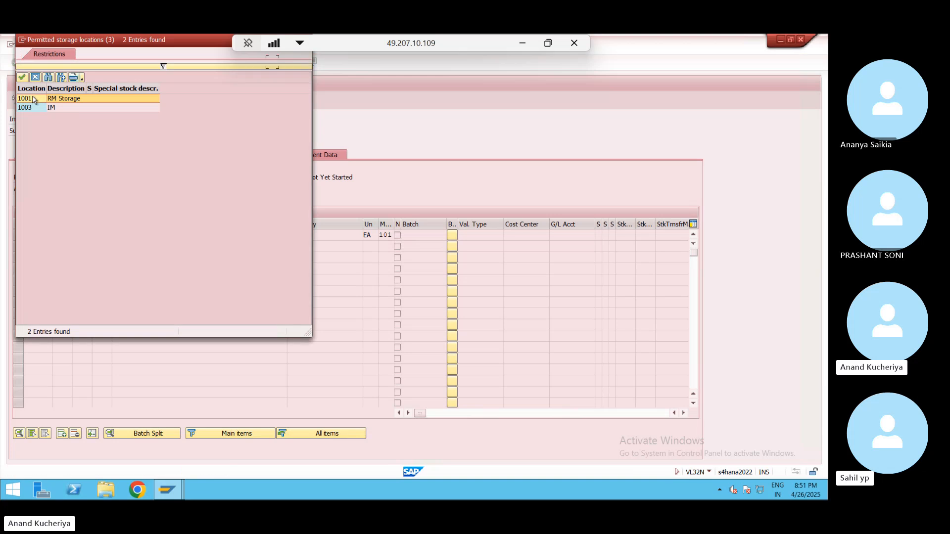
{"action": "key", "text": "Return"}
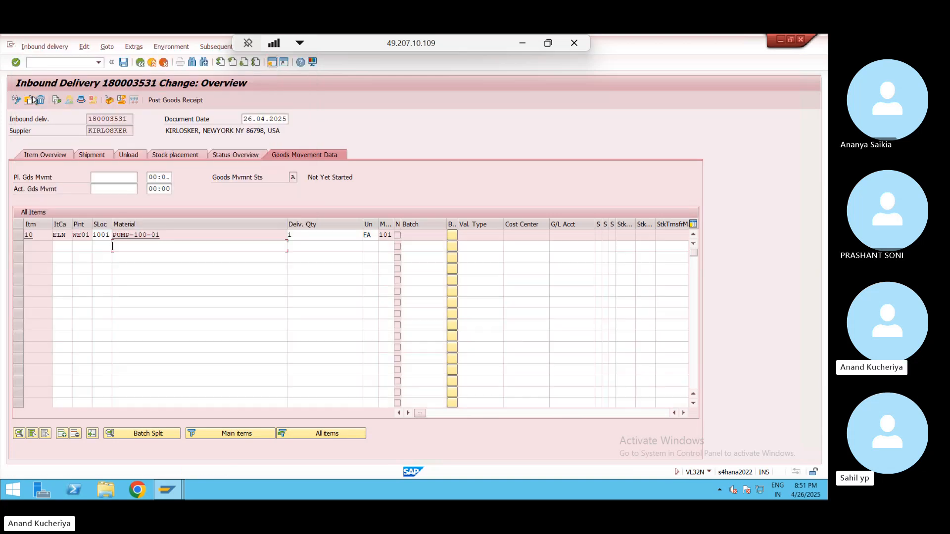
{"action": "left_click", "coordinate": [124, 62]}
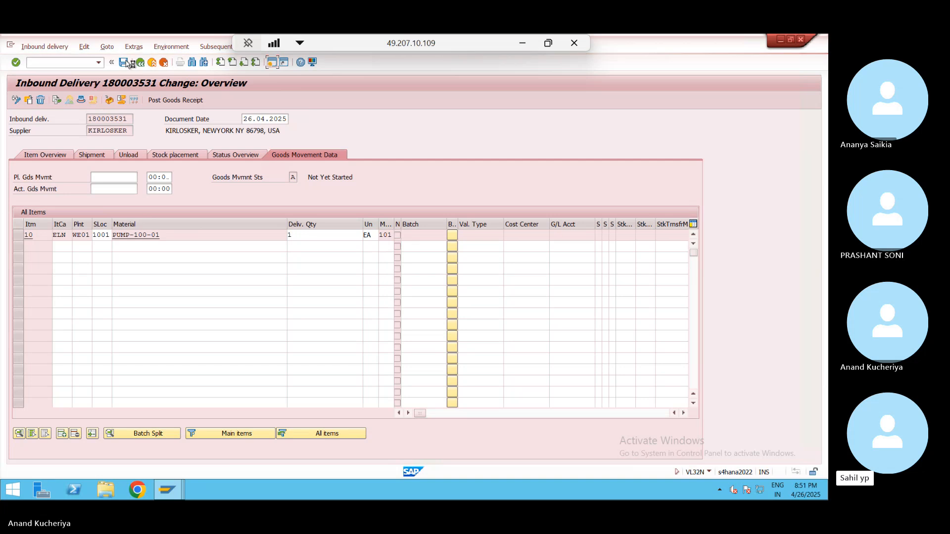
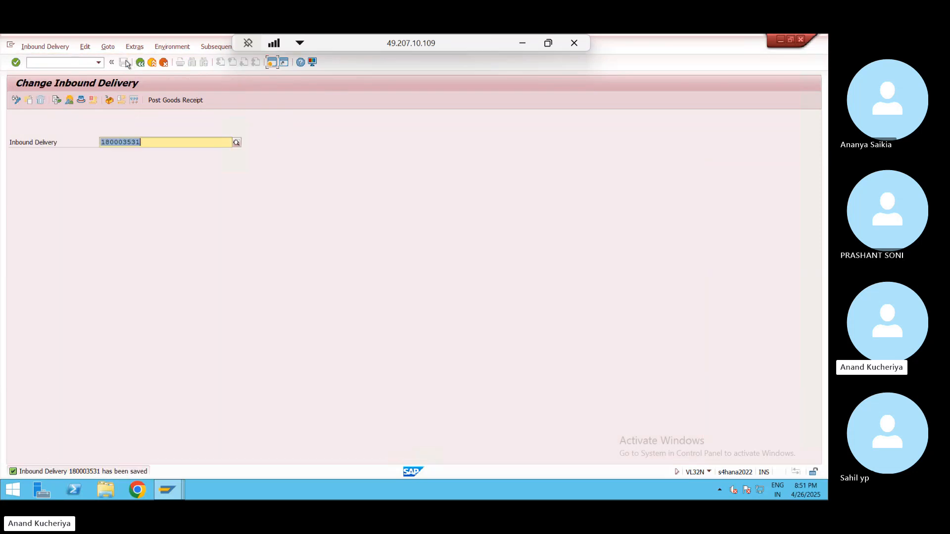
- Review the saved inbound delivery's header details, then exit to SAP Easy Access
{"action": "key", "text": "Return"}
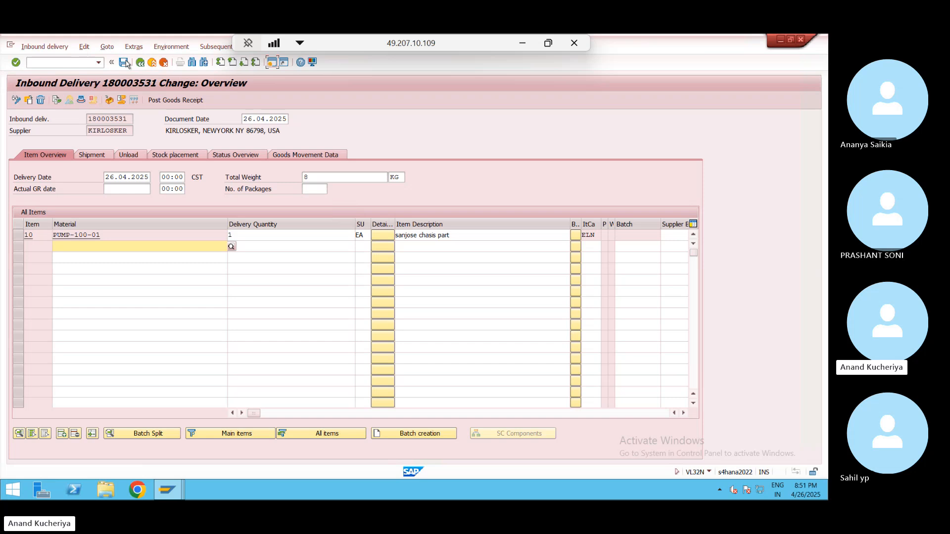
{"action": "left_click", "coordinate": [82, 100]}
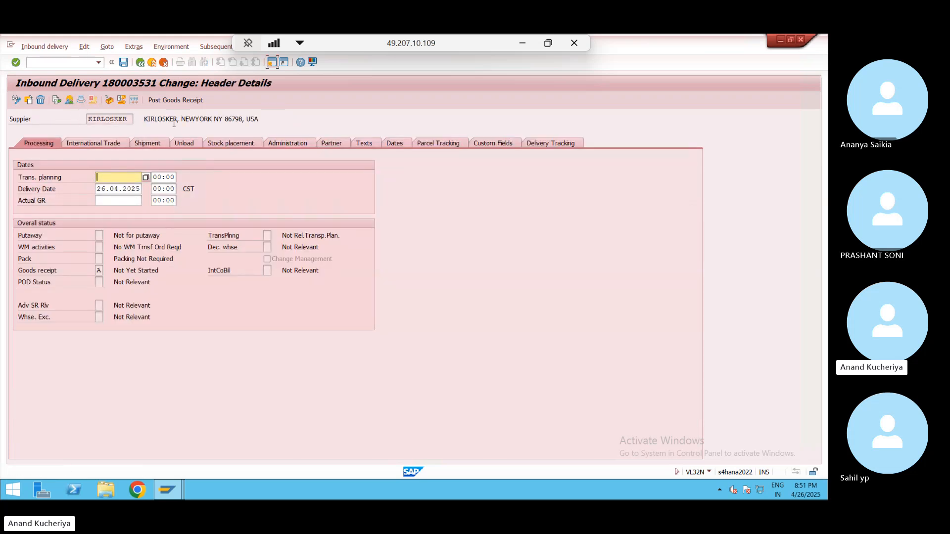
{"action": "left_click", "coordinate": [153, 63]}
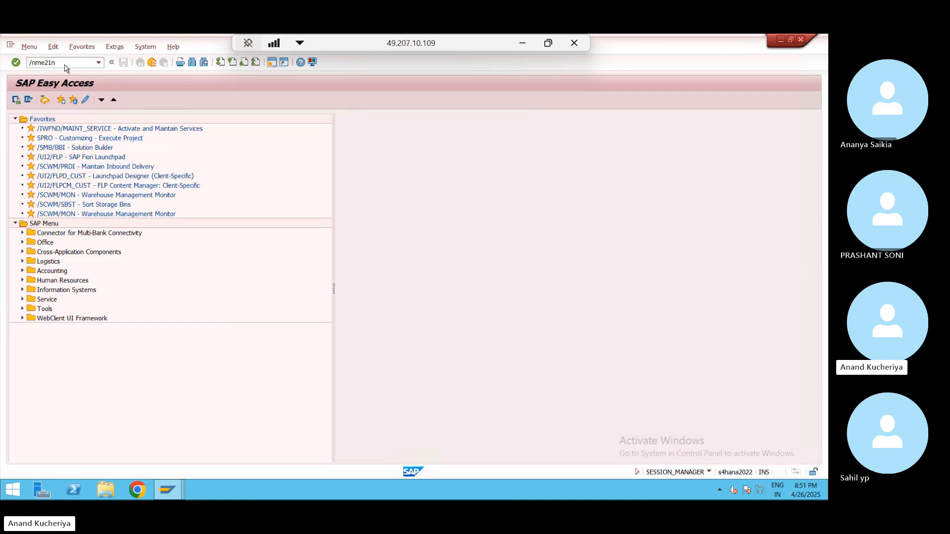
- Start a purchase order for supplier KIRLOSKER with purchasing organisation 0001
{"action": "key", "text": "Return"}
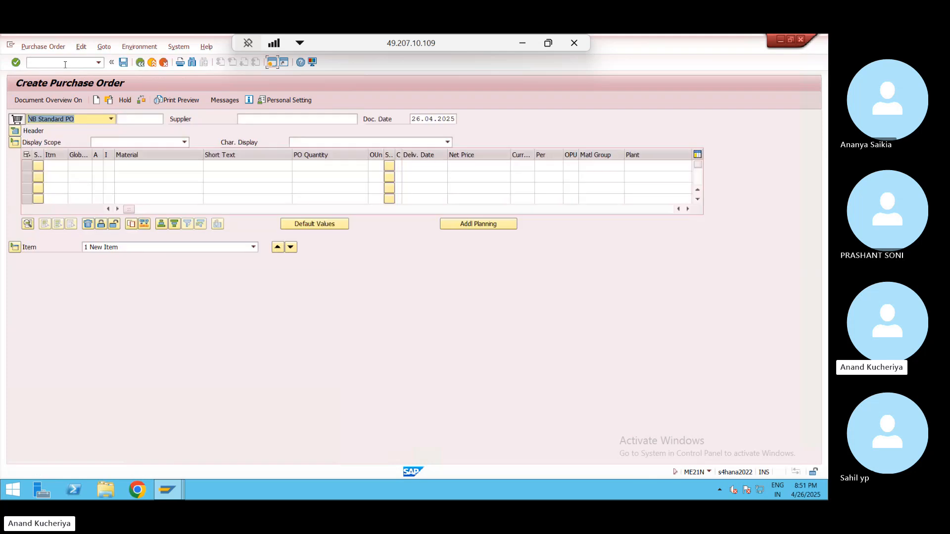
{"action": "left_click", "coordinate": [281, 120]}
{"action": "type", "text": "KIRLOSKER"}
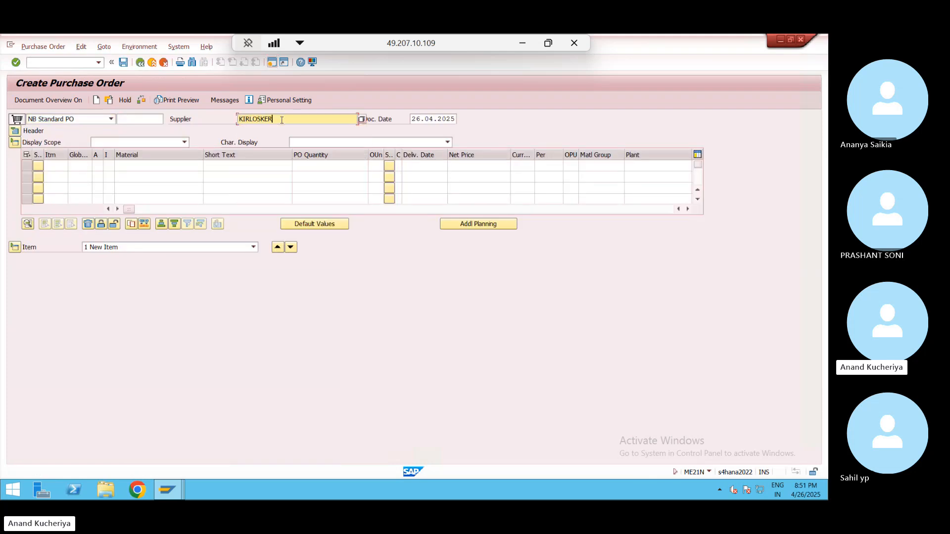
{"action": "left_click", "coordinate": [15, 131]}
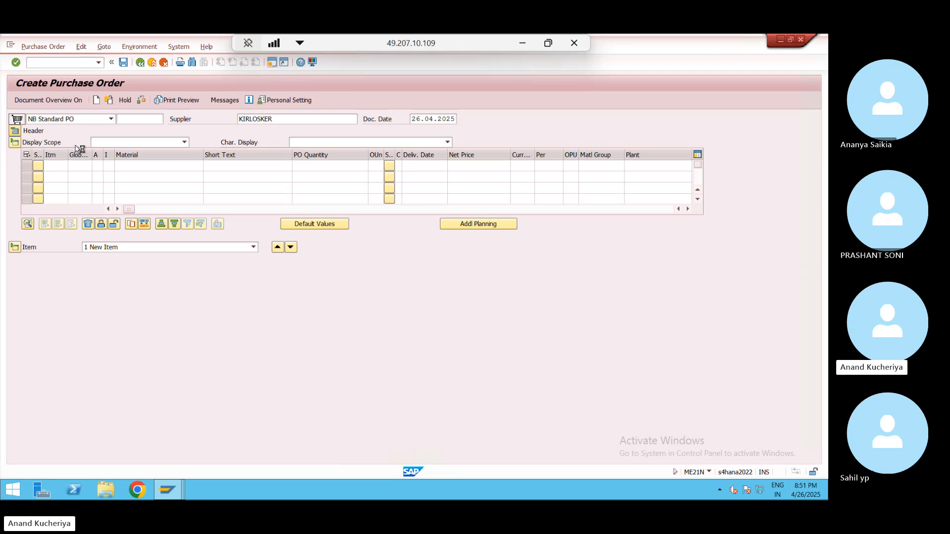
{"action": "key", "text": "space"}
{"action": "key", "text": "Down"}
{"action": "key", "text": "Return"}
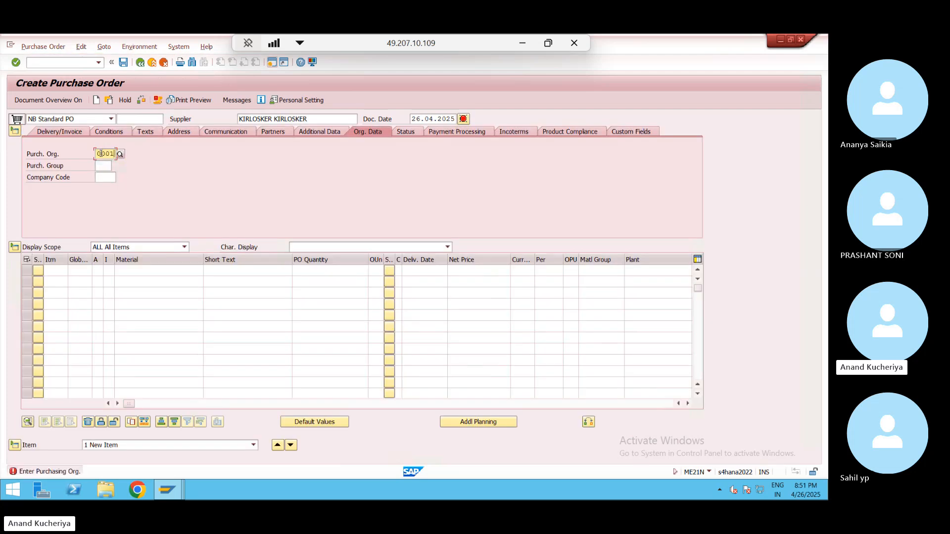
{"action": "key", "text": "Tab"}
{"action": "key", "text": "space"}
- Fill purchasing group 001 and company code 0001 in the header org data
{"action": "key", "text": "Down"}
{"action": "key", "text": "Return"}
{"action": "key", "text": "Tab"}
{"action": "key", "text": "space"}
{"action": "key", "text": "Down"}
{"action": "key", "text": "Return"}
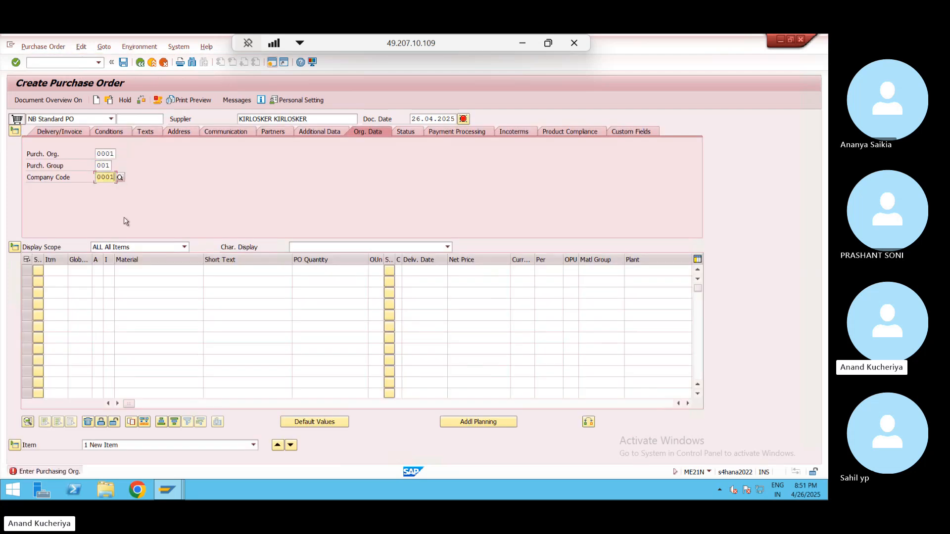
- Enter the first item as material PUMP-100-01, quantity 1
{"action": "left_click", "coordinate": [140, 270]}
{"action": "key", "text": "space"}
{"action": "key", "text": "Down"}
{"action": "key", "text": "Return"}
{"action": "key", "text": "Tab"}
{"action": "key", "text": "Tab"}
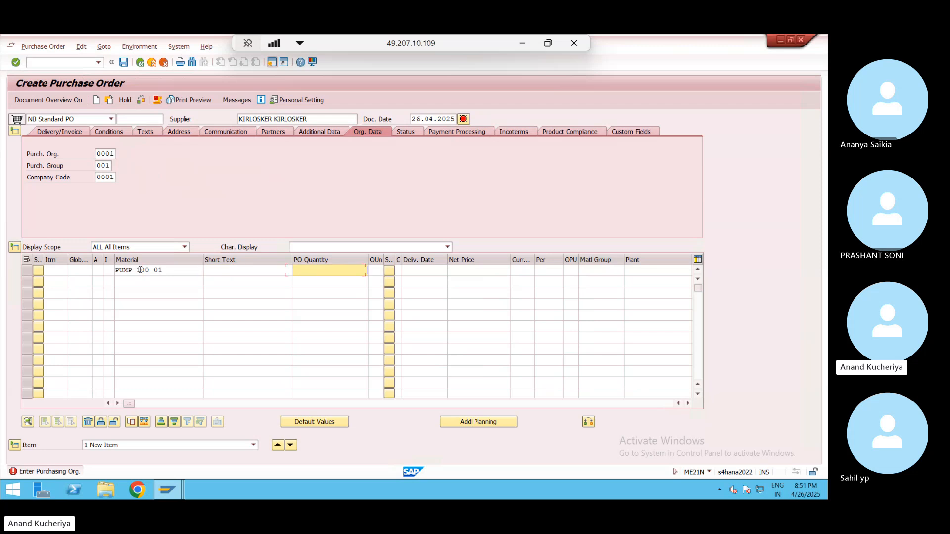
{"action": "key", "text": "space"}
{"action": "key", "text": "Down"}
{"action": "key", "text": "Return"}
{"action": "key", "text": "Tab"}
{"action": "key", "text": "Tab"}
{"action": "key", "text": "Tab"}
{"action": "key", "text": "Tab"}
{"action": "key", "text": "Tab"}
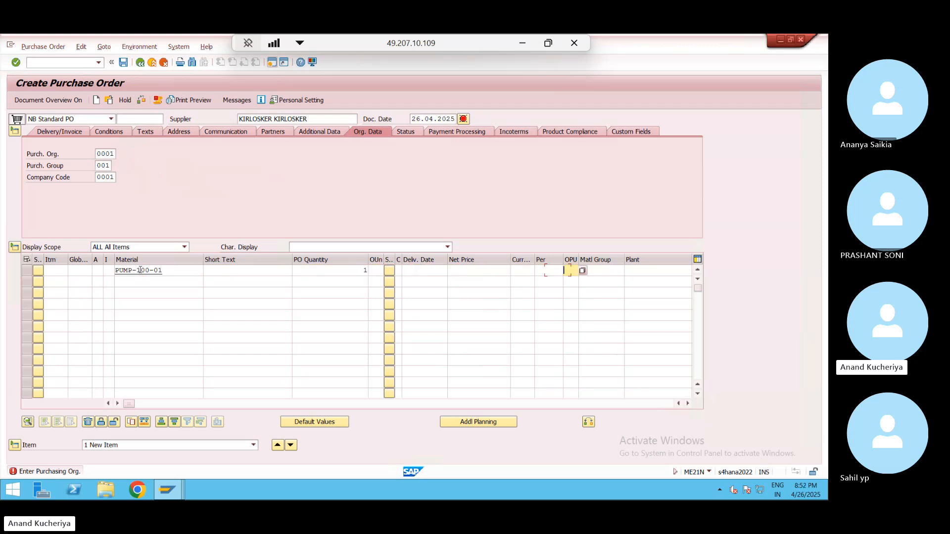
- Set plant WE01 and storage location 1001 for the item
{"action": "key", "text": "Tab"}
{"action": "key", "text": "Tab"}
{"action": "key", "text": "space"}
{"action": "key", "text": "Down"}
{"action": "key", "text": "Return"}
{"action": "key", "text": "Tab"}
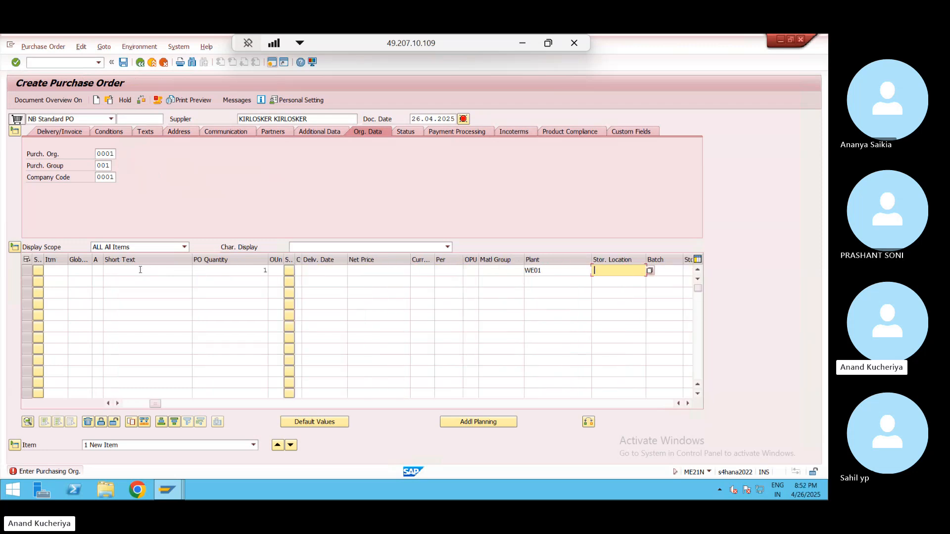
{"action": "key", "text": "space"}
{"action": "key", "text": "Down"}
{"action": "key", "text": "Return"}
{"action": "key", "text": "Return"}
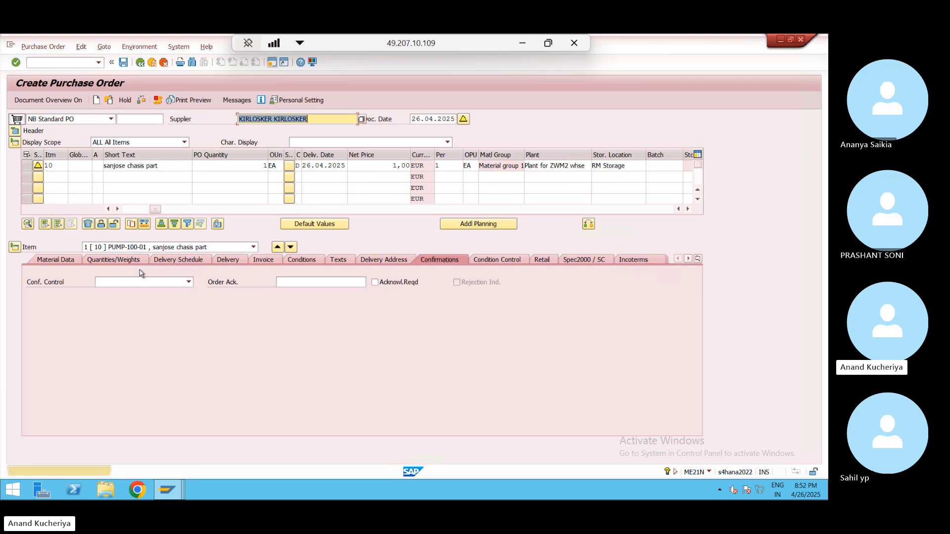
- Set the item's confirmation control to 0004 Inbound Delivery and save the purchase order
{"action": "key", "text": "Return"}
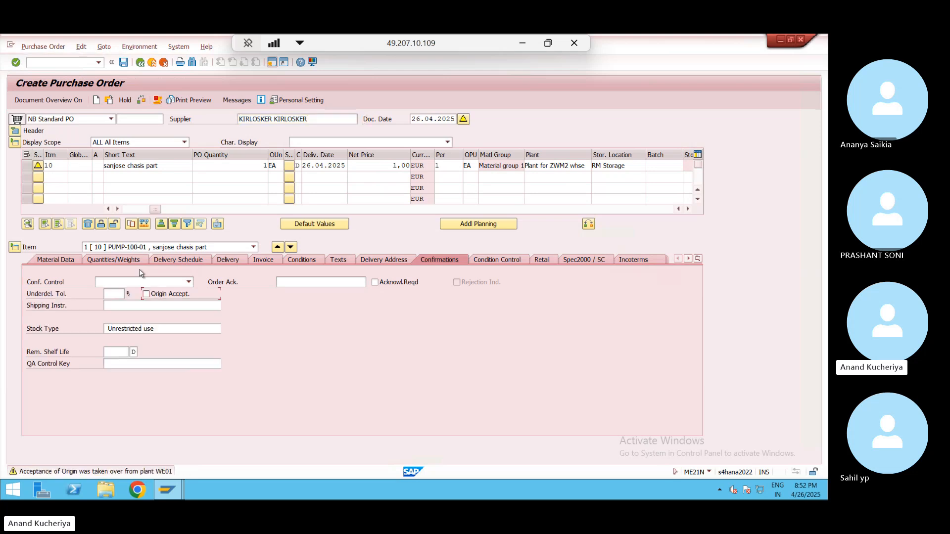
{"action": "left_click", "coordinate": [456, 260]}
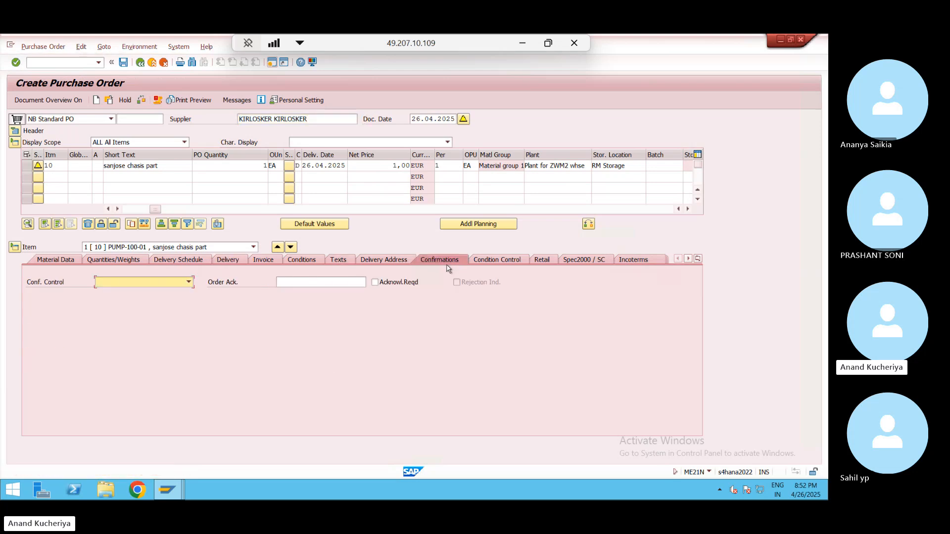
{"action": "left_click", "coordinate": [188, 282]}
{"action": "left_click", "coordinate": [166, 296]}
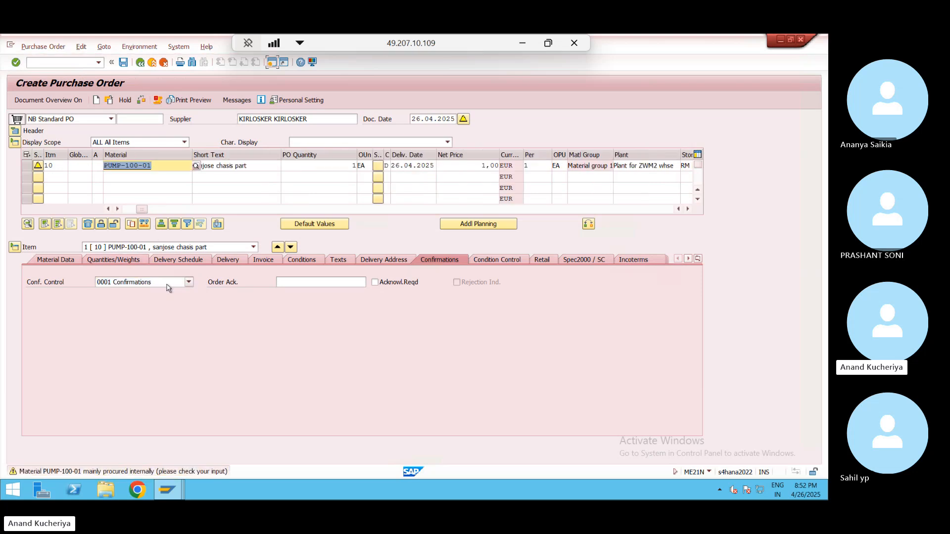
{"action": "left_click", "coordinate": [168, 284]}
{"action": "left_click", "coordinate": [144, 318]}
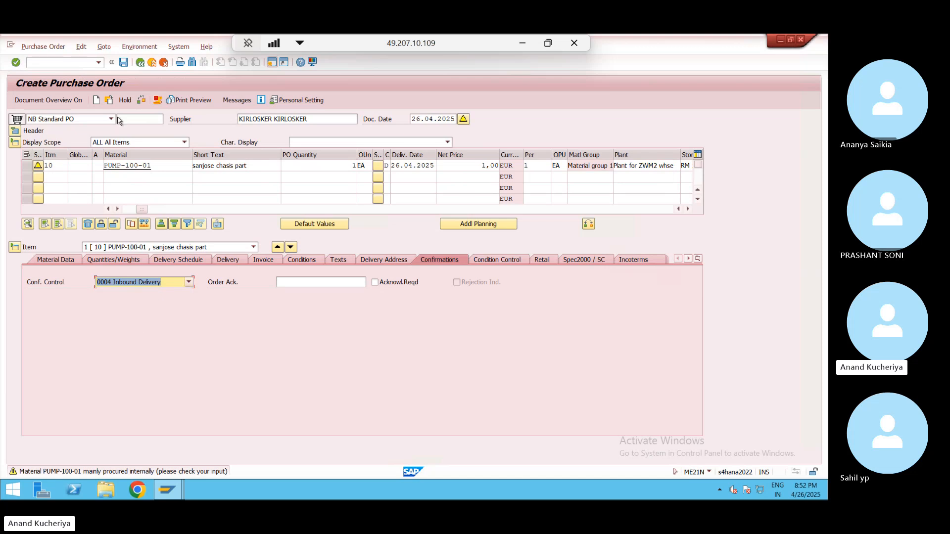
{"action": "left_click", "coordinate": [124, 62]}
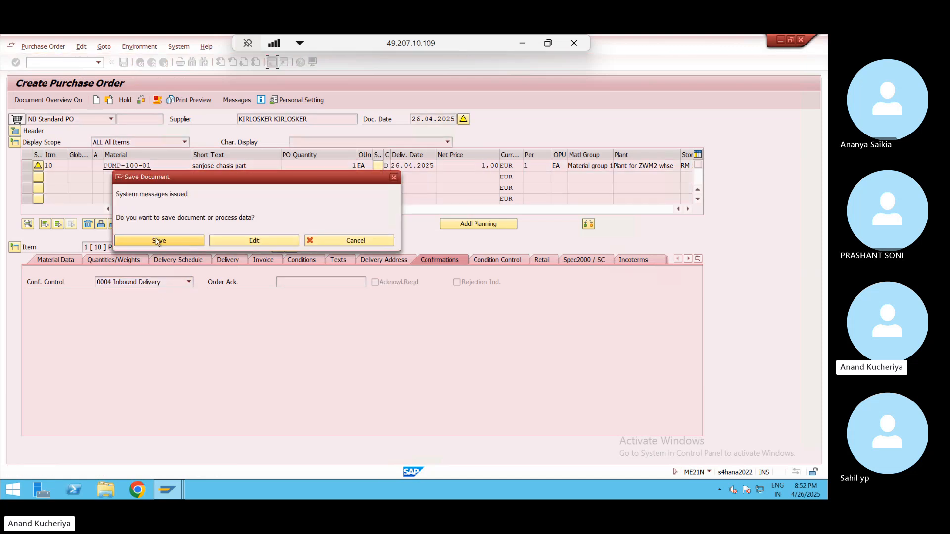
{"action": "left_click", "coordinate": [159, 241]}
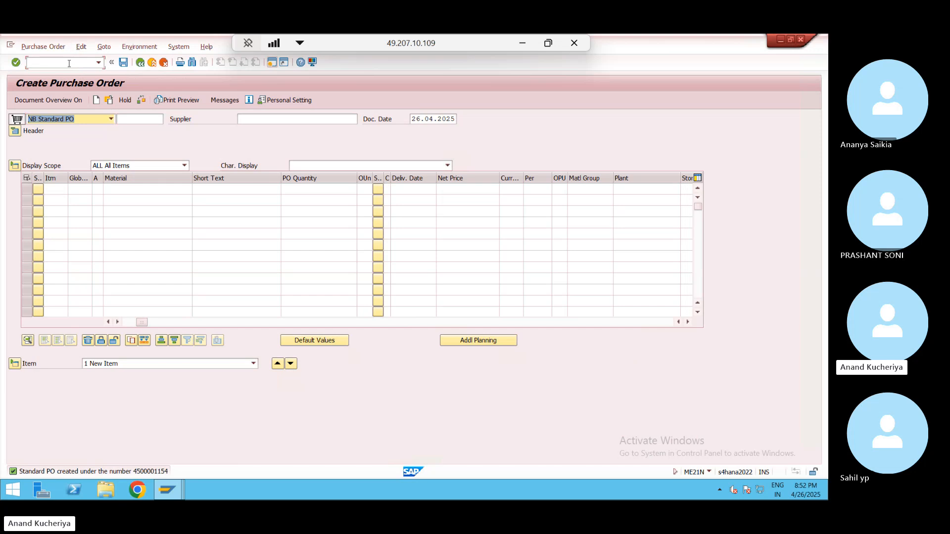
- Create an inbound delivery from the new purchase order in VL31N, check header details, and save
{"action": "left_click", "coordinate": [70, 63]}
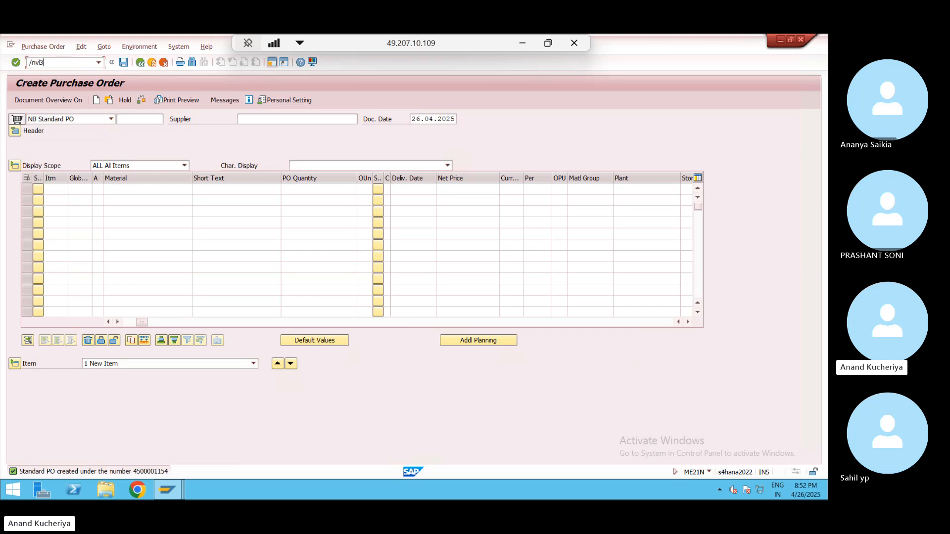
{"action": "key", "text": "Return"}
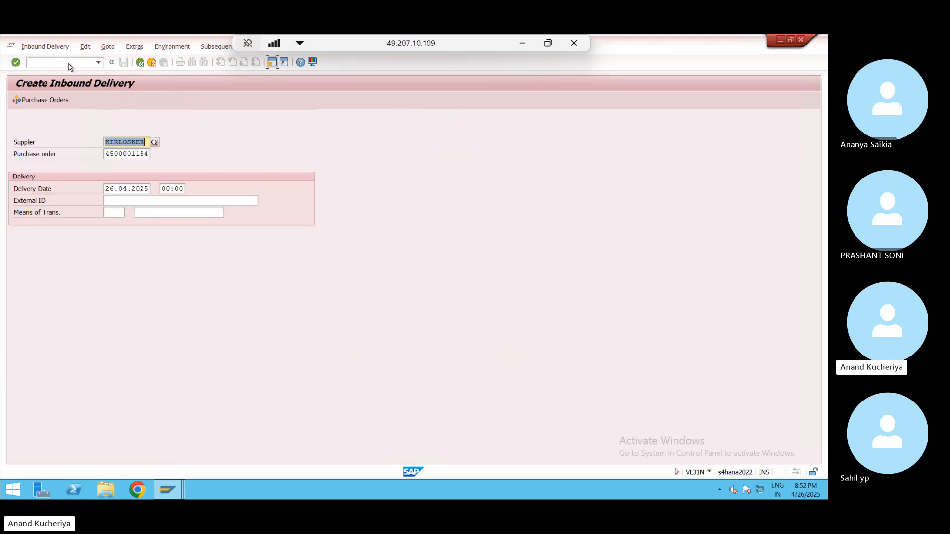
{"action": "key", "text": "Return"}
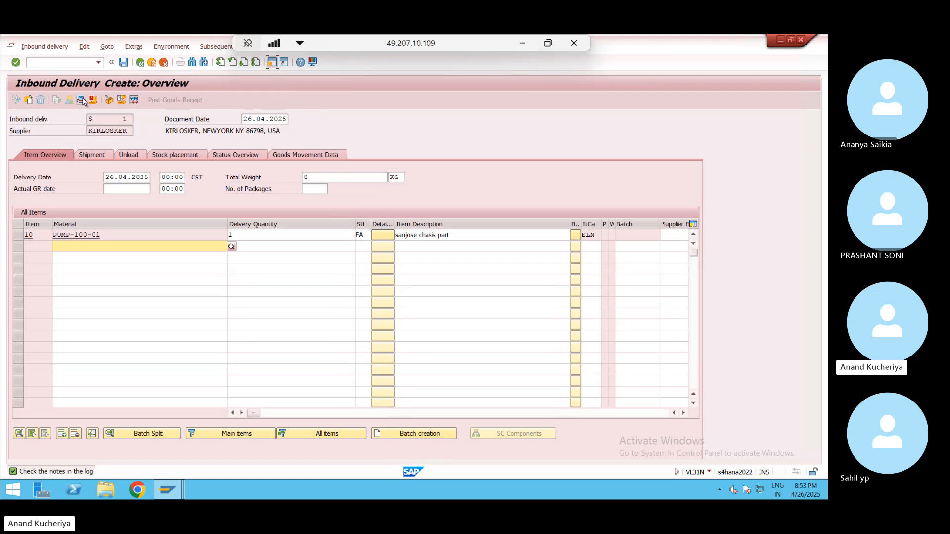
{"action": "left_click", "coordinate": [82, 100]}
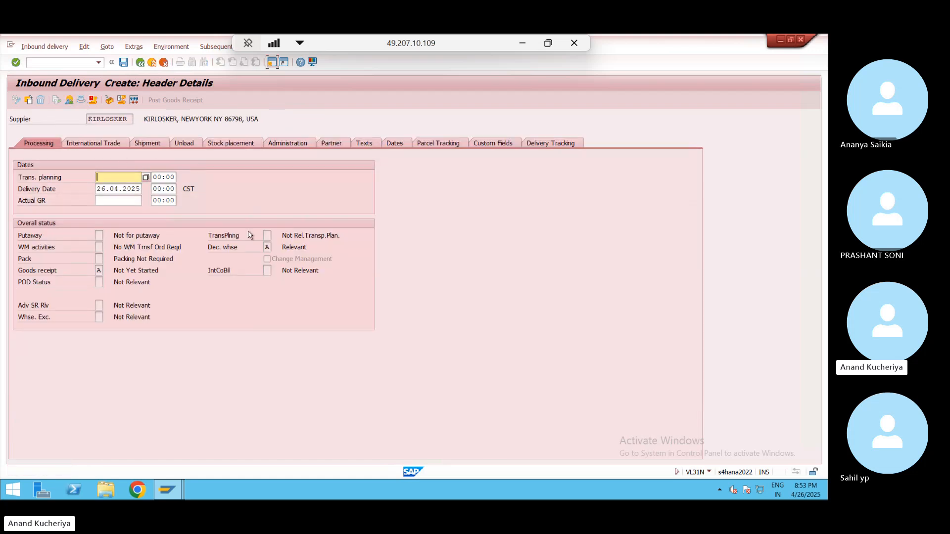
{"action": "left_click", "coordinate": [123, 64]}
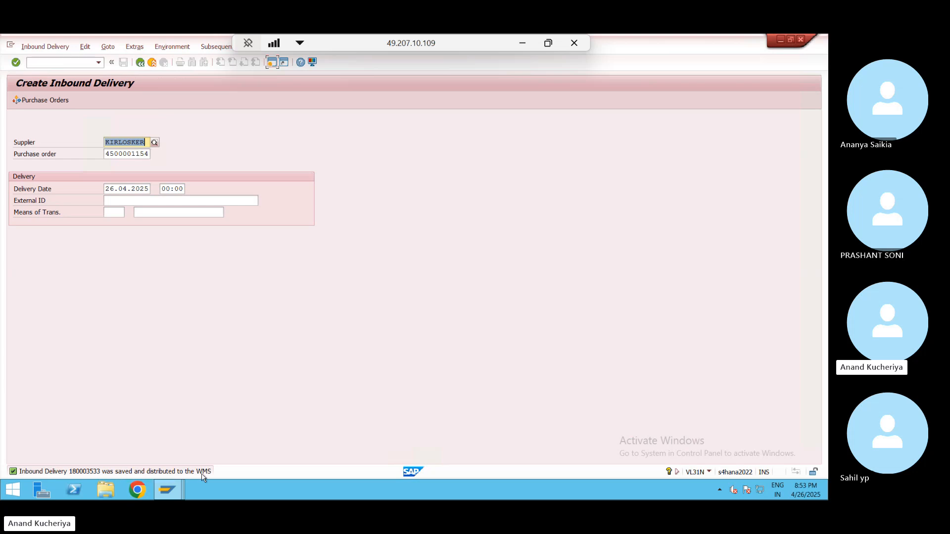
- Switch to inbound delivery display, clear the delivery number, and return to the main menu
{"action": "left_click", "coordinate": [43, 47]}
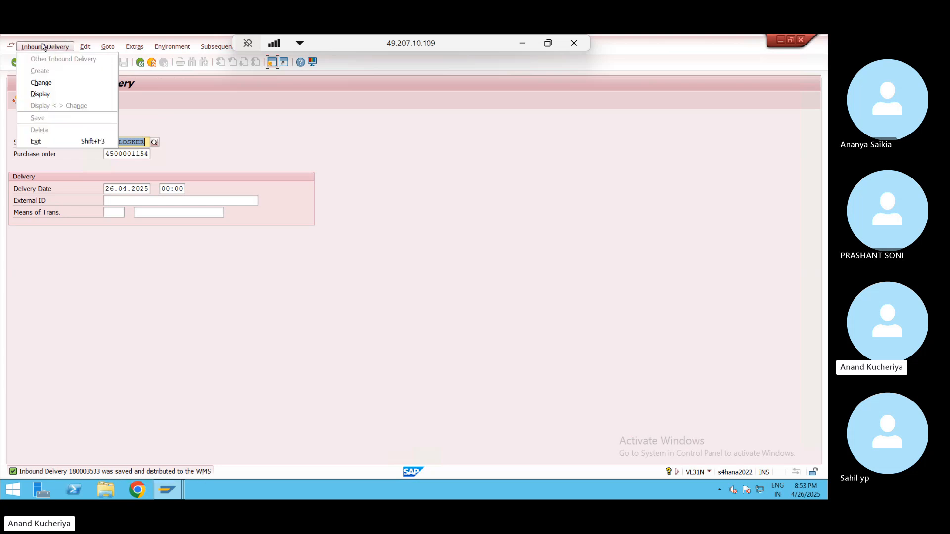
{"action": "left_click", "coordinate": [49, 99]}
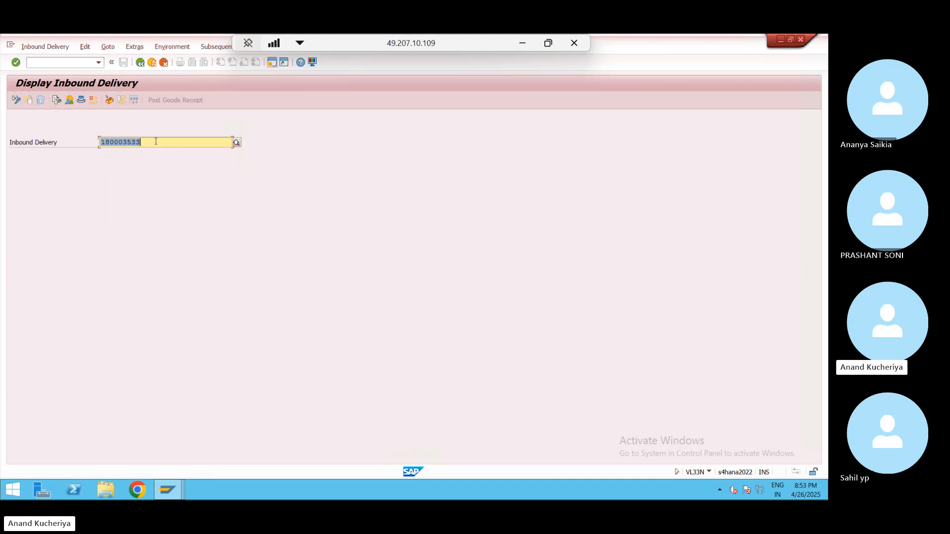
{"action": "key", "text": "BackSpace"}
{"action": "left_click", "coordinate": [153, 63]}
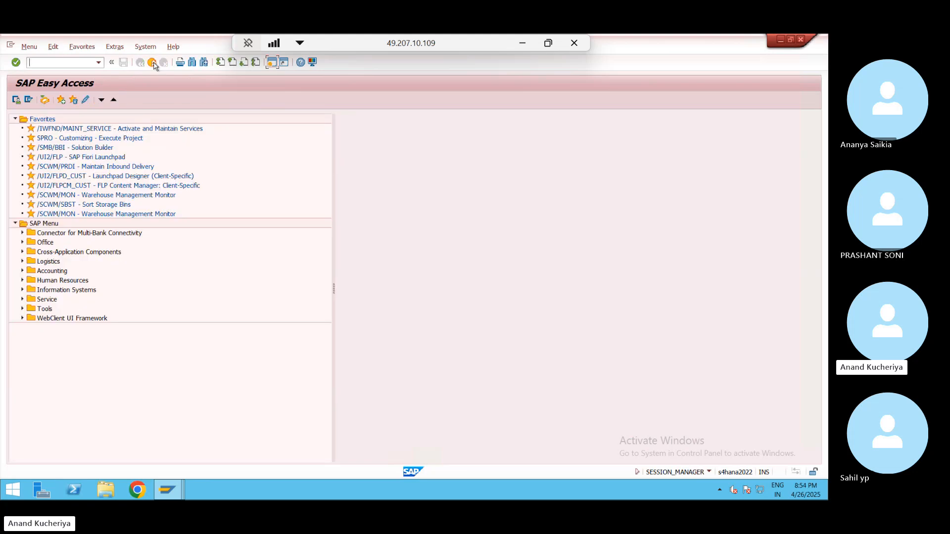
- In the WP01 warehouse monitor, search Inbound Delivery documents for the new delivery number
{"action": "double_click", "coordinate": [91, 196]}
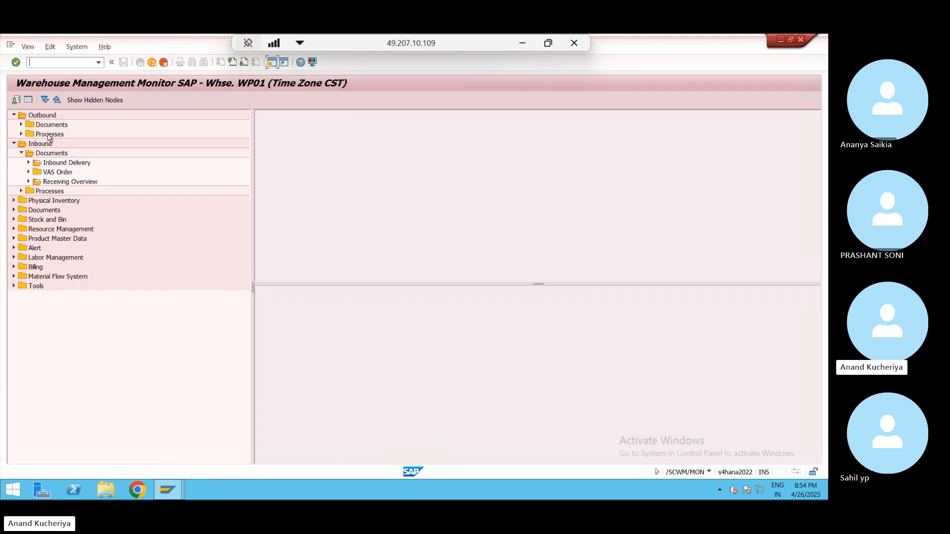
{"action": "double_click", "coordinate": [65, 164]}
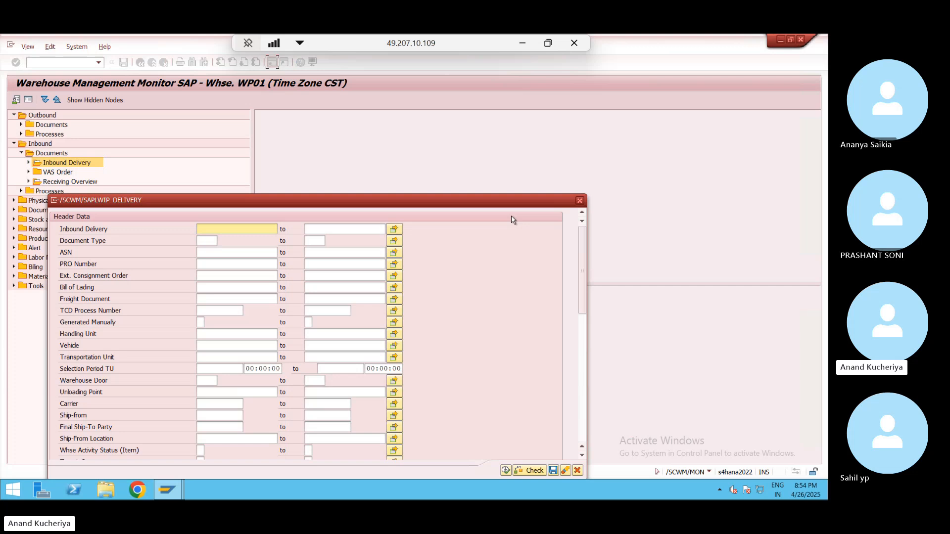
{"action": "left_click", "coordinate": [580, 200]}
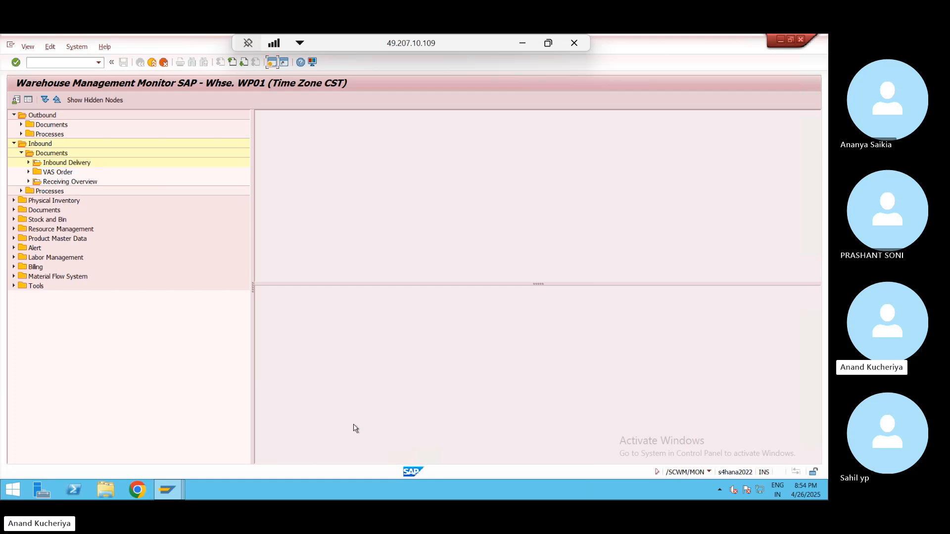
{"action": "left_click", "coordinate": [77, 172]}
{"action": "double_click", "coordinate": [87, 163]}
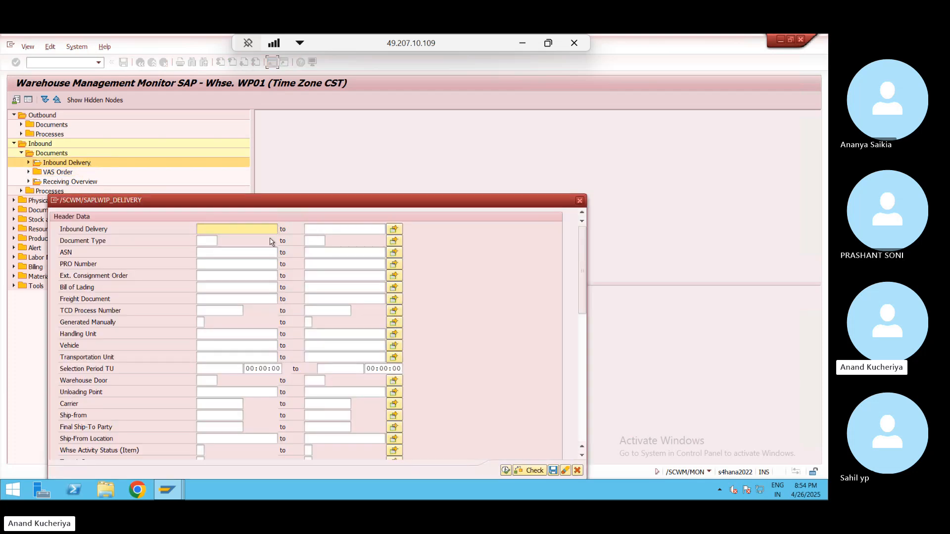
{"action": "type", "text": "180003533"}
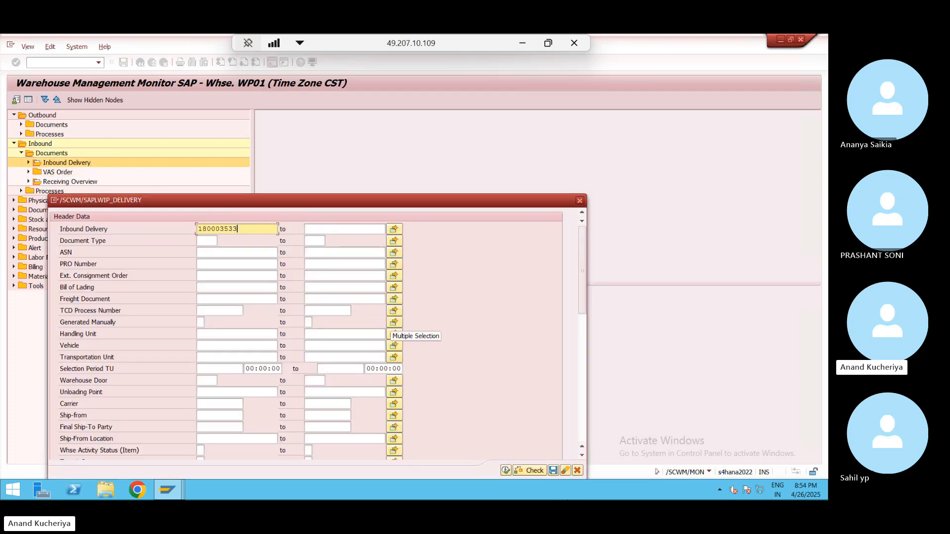
{"action": "left_click", "coordinate": [507, 472]}
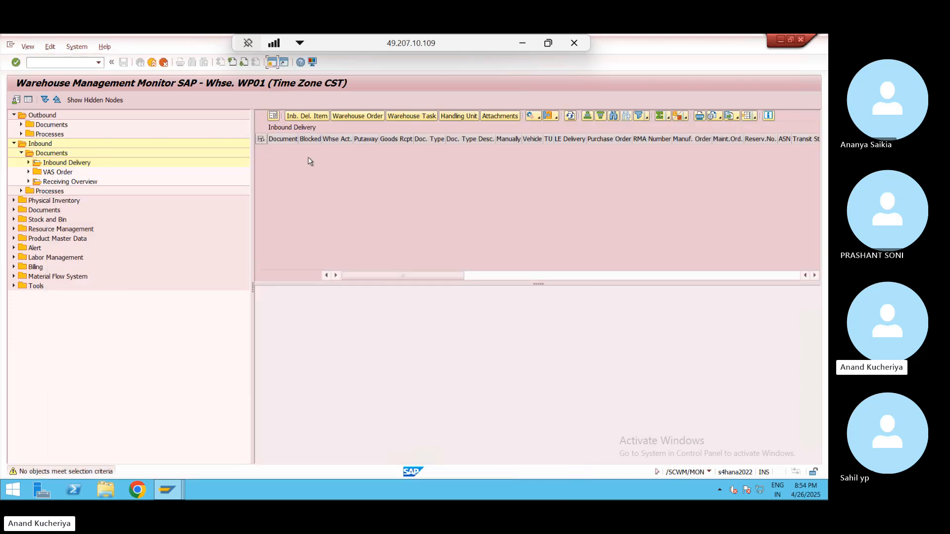
- In SMQ2, find delivery 180003533's SYSFAIL queue and read its TDELIVERY date-mapping error
{"action": "left_click", "coordinate": [271, 63]}
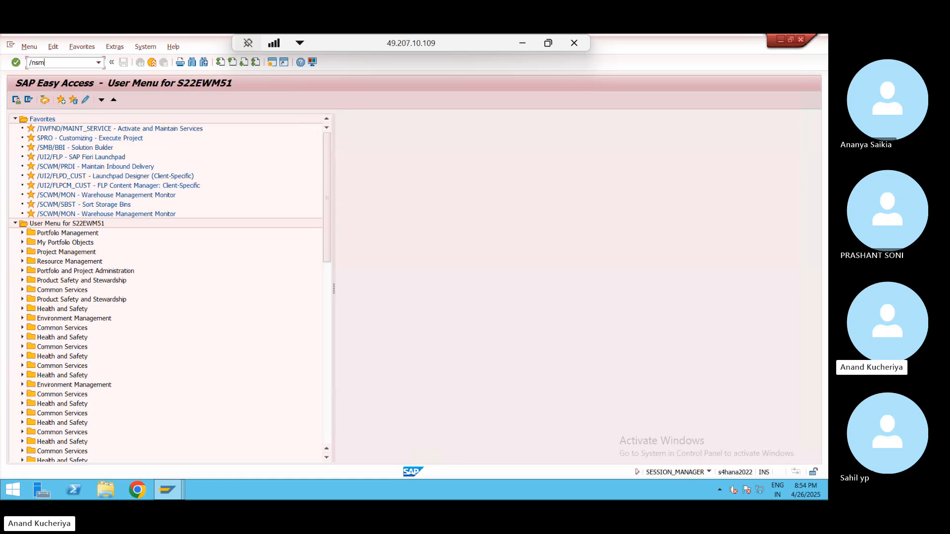
{"action": "key", "text": "Return"}
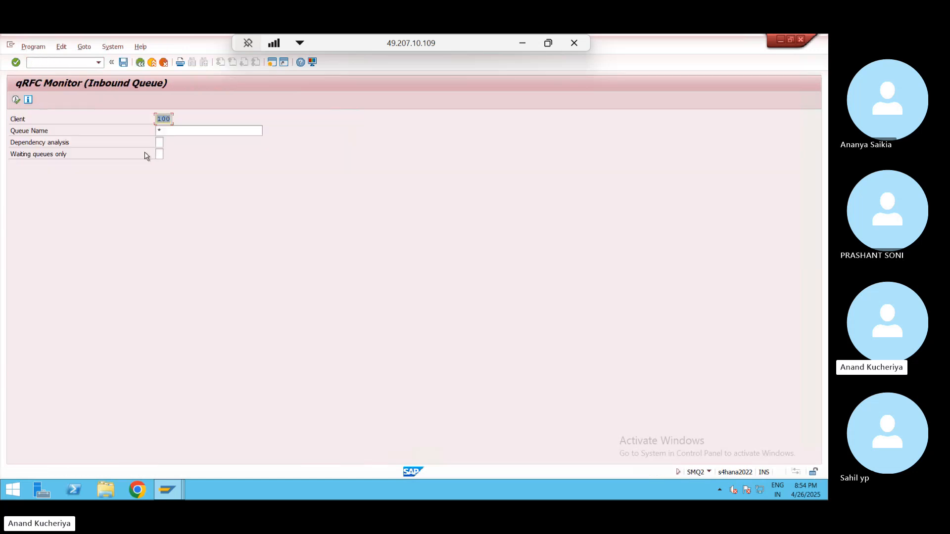
{"action": "left_click", "coordinate": [17, 100]}
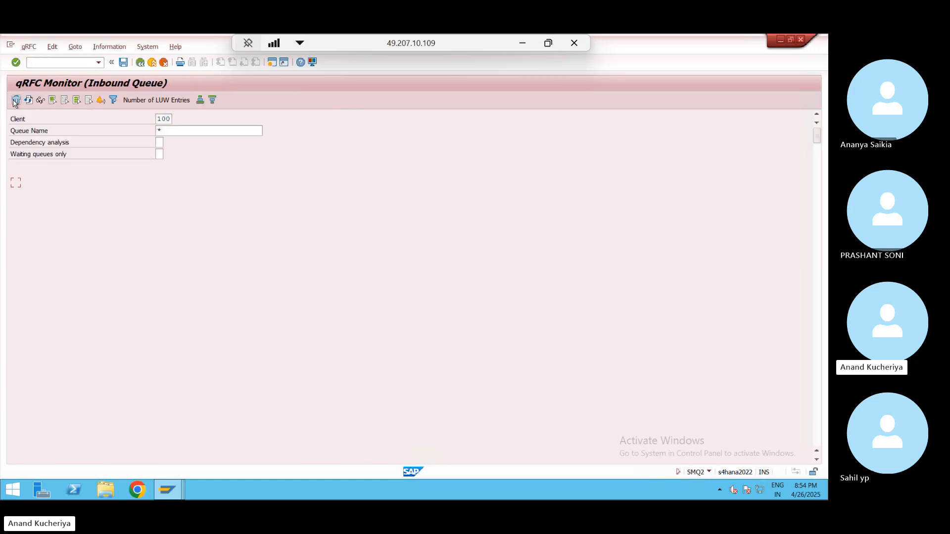
{"action": "key", "text": "ctrl+f"}
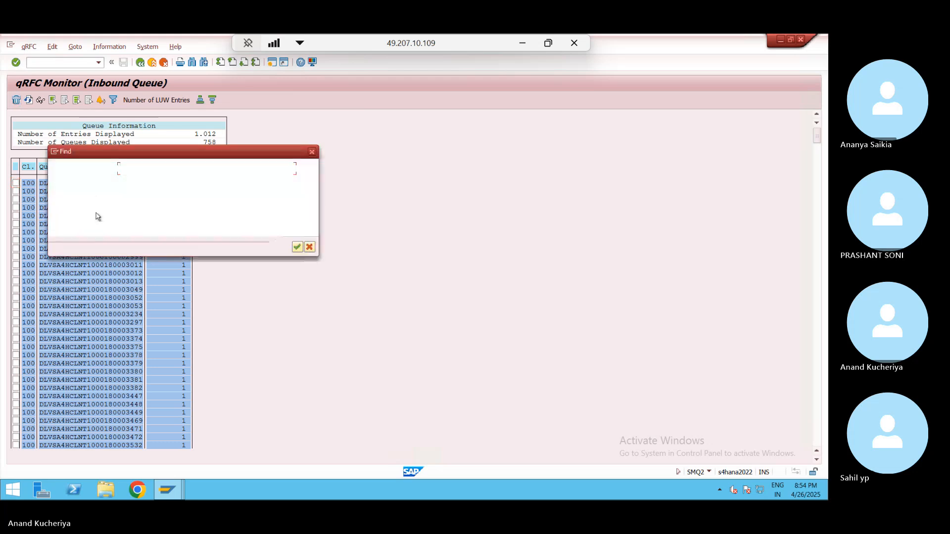
{"action": "type", "text": "180003533"}
{"action": "key", "text": "Return"}
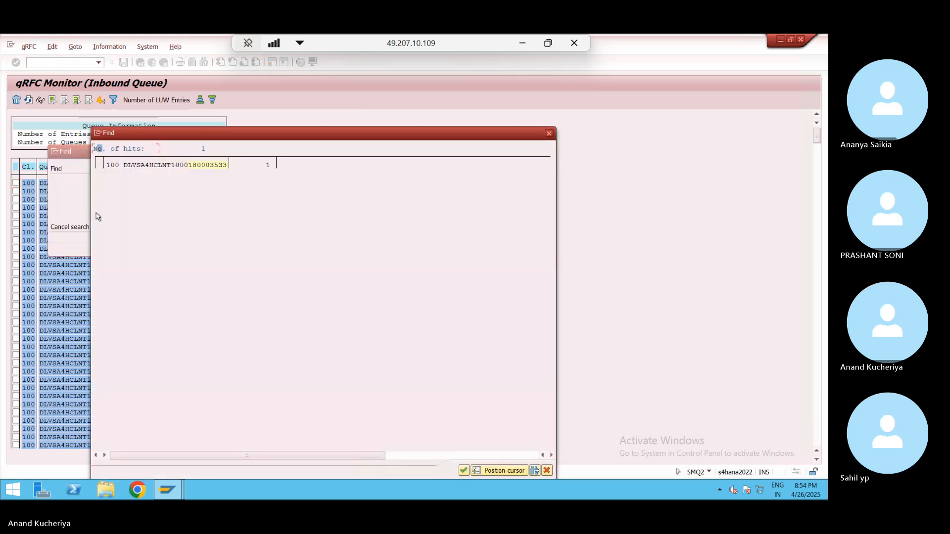
{"action": "double_click", "coordinate": [160, 166]}
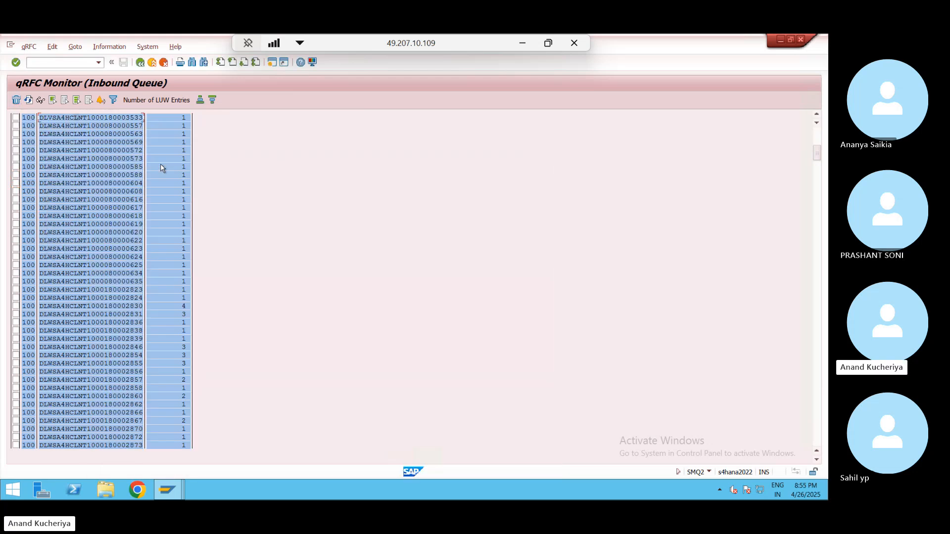
{"action": "double_click", "coordinate": [89, 119]}
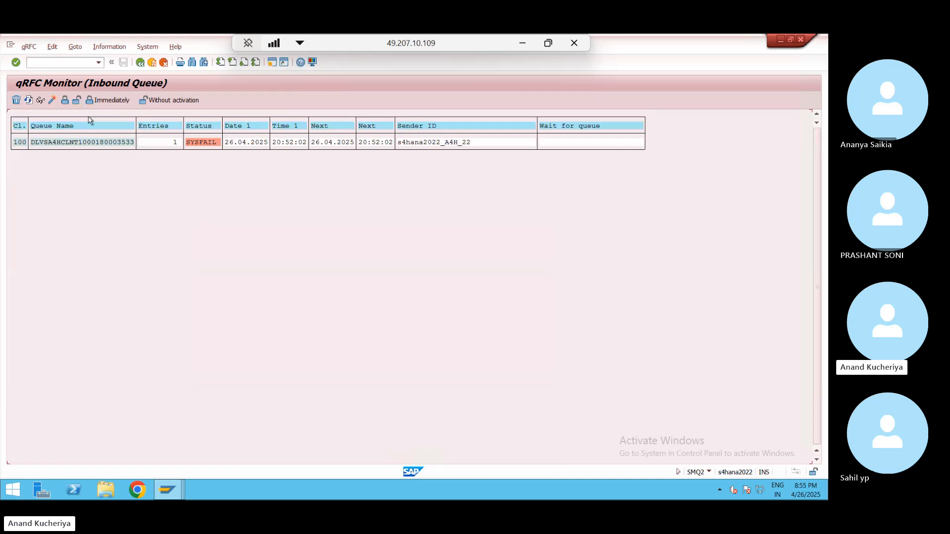
{"action": "double_click", "coordinate": [99, 142]}
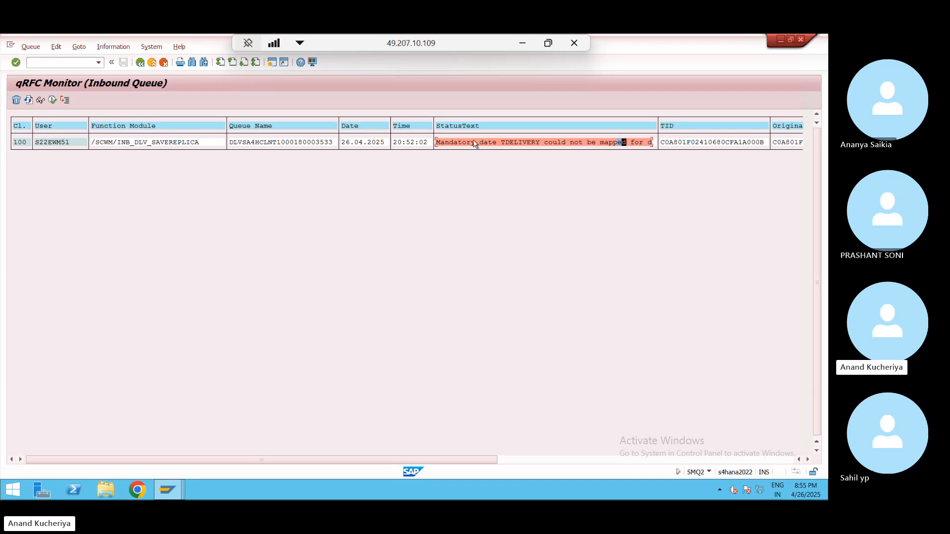
{"action": "left_click", "coordinate": [272, 63]}
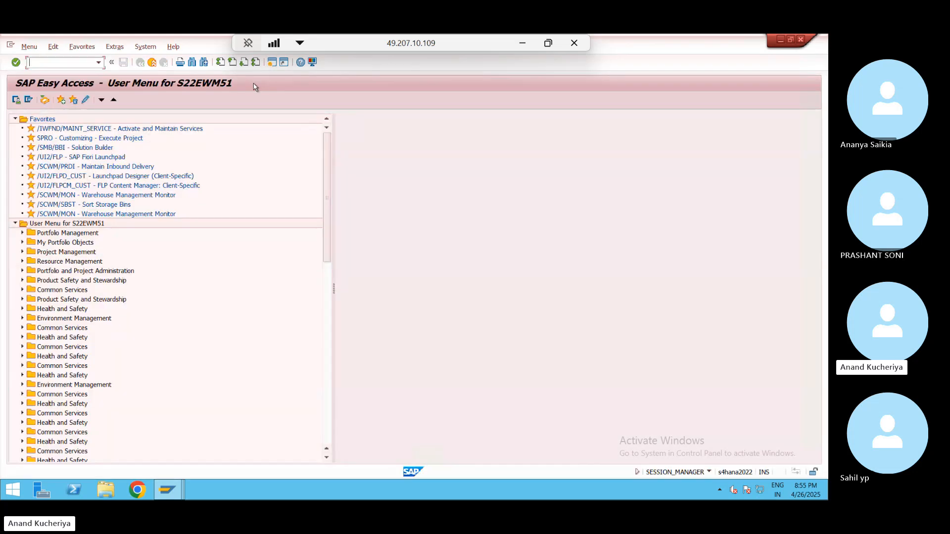
- Open SPRO's SAP Reference IMG and expand SCM EWM > Interfaces > ERP Integration > General Settings
{"action": "type", "text": "spro"}
{"action": "key", "text": "Return"}
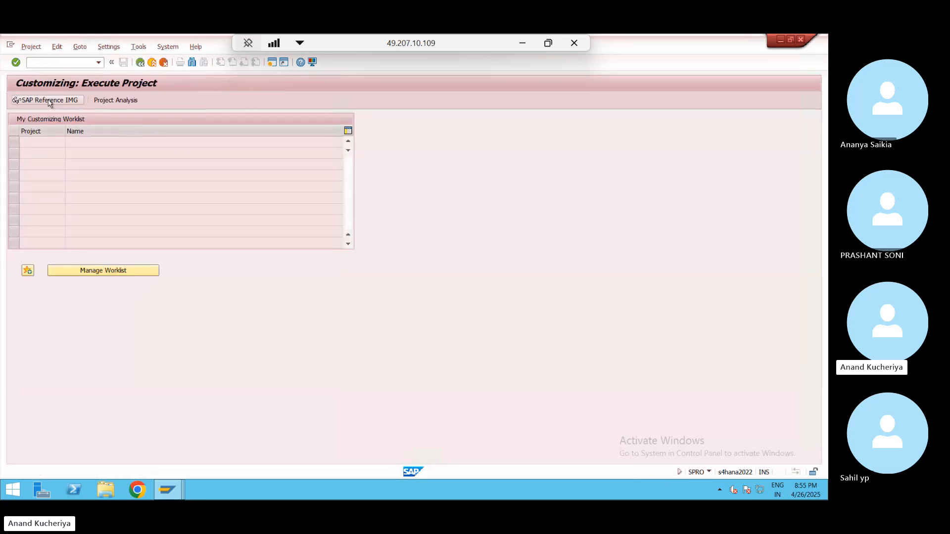
{"action": "left_click", "coordinate": [50, 100]}
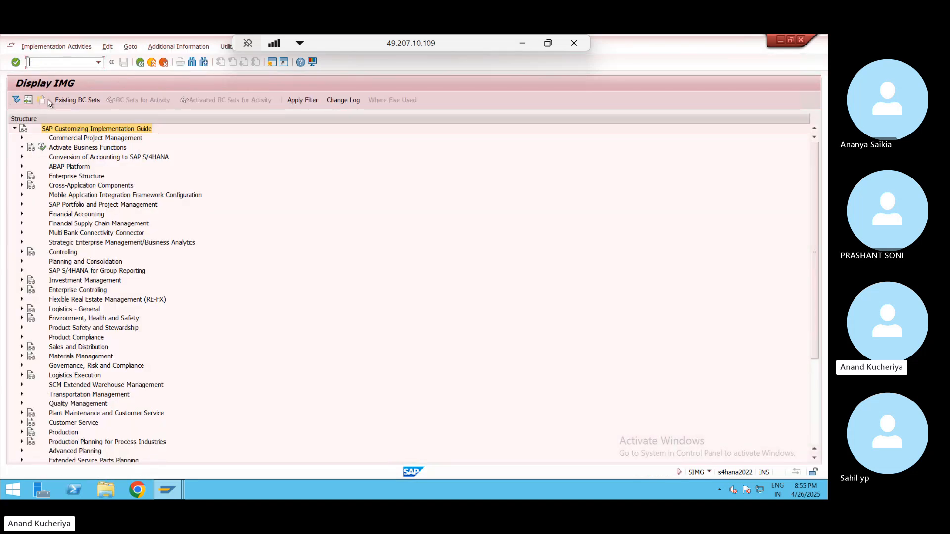
{"action": "left_click", "coordinate": [22, 385]}
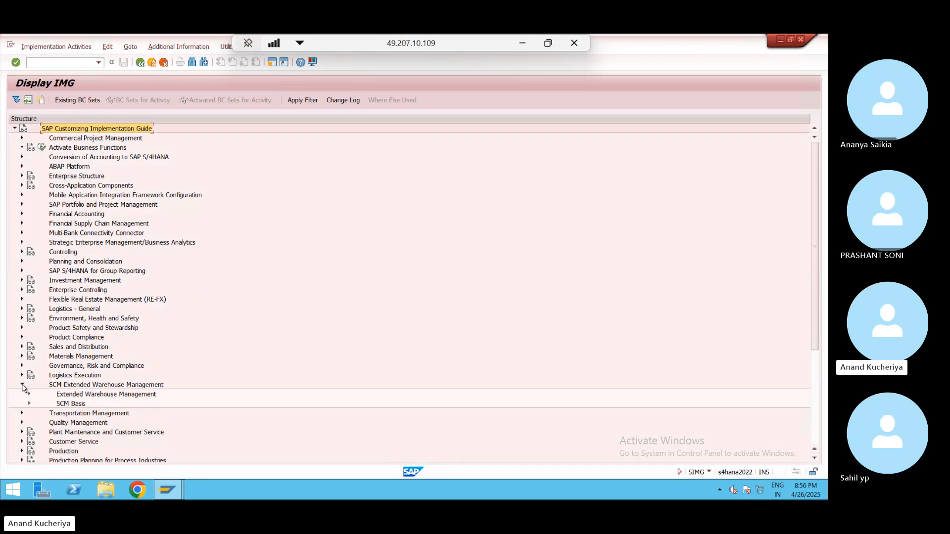
{"action": "left_click", "coordinate": [29, 395]}
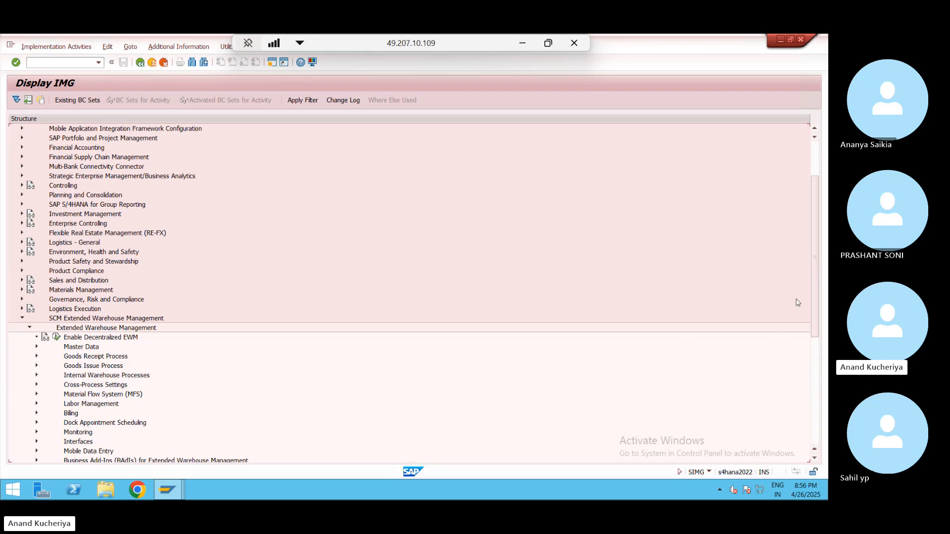
{"action": "scroll", "coordinate": [815, 455], "scroll_direction": "down", "scroll_amount": 7}
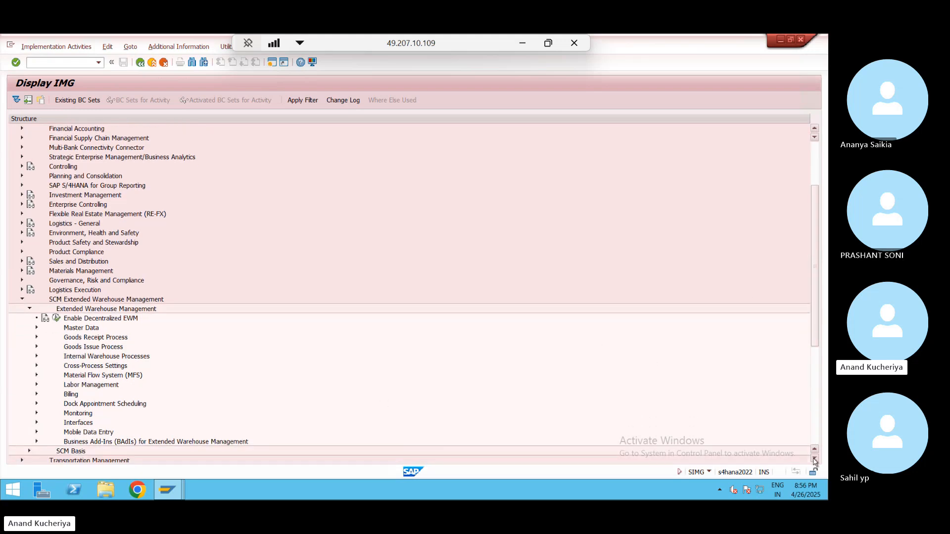
{"action": "scroll", "coordinate": [815, 461], "scroll_direction": "down", "scroll_amount": 1}
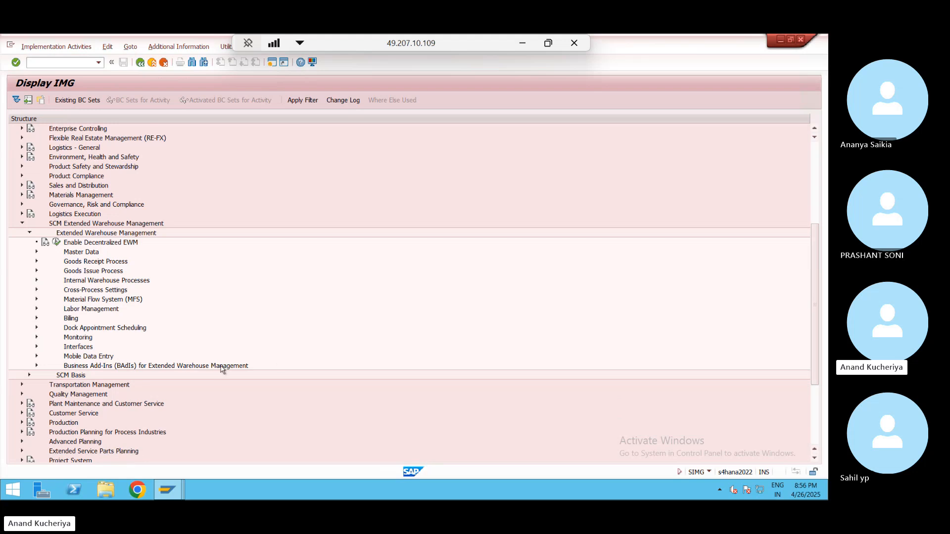
{"action": "left_click", "coordinate": [36, 347]}
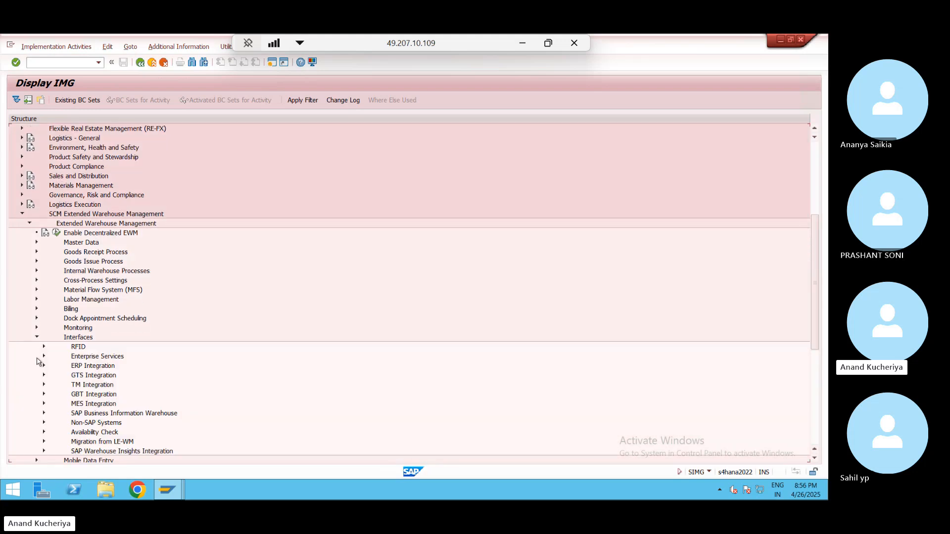
{"action": "left_click", "coordinate": [44, 366]}
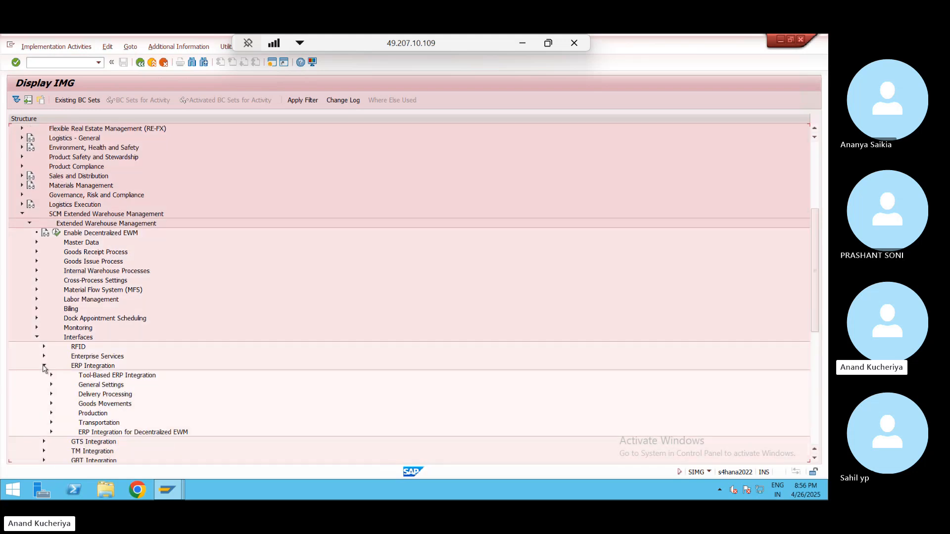
{"action": "left_click", "coordinate": [51, 385]}
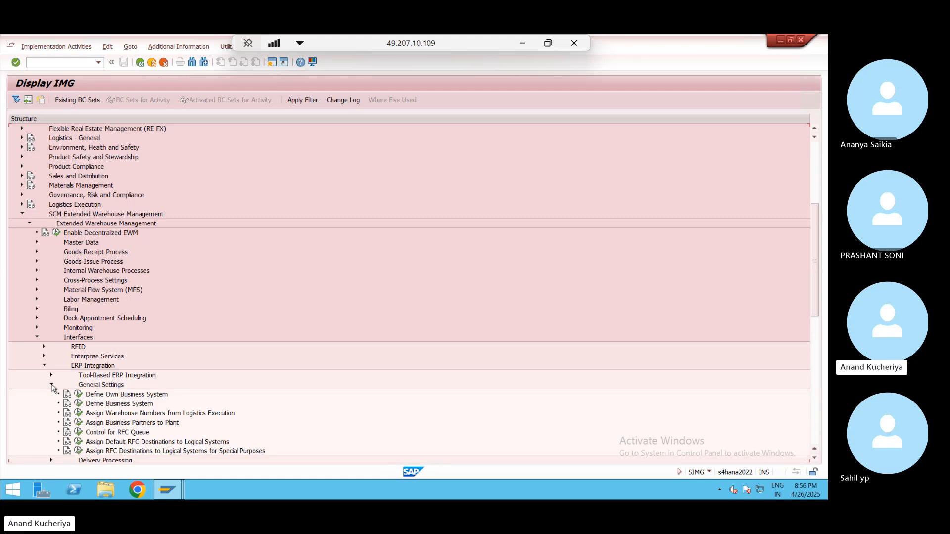
- Browse the Delivery Processing nodes and open Map Document Types from ERP System to EWM
{"action": "left_click", "coordinate": [51, 386]}
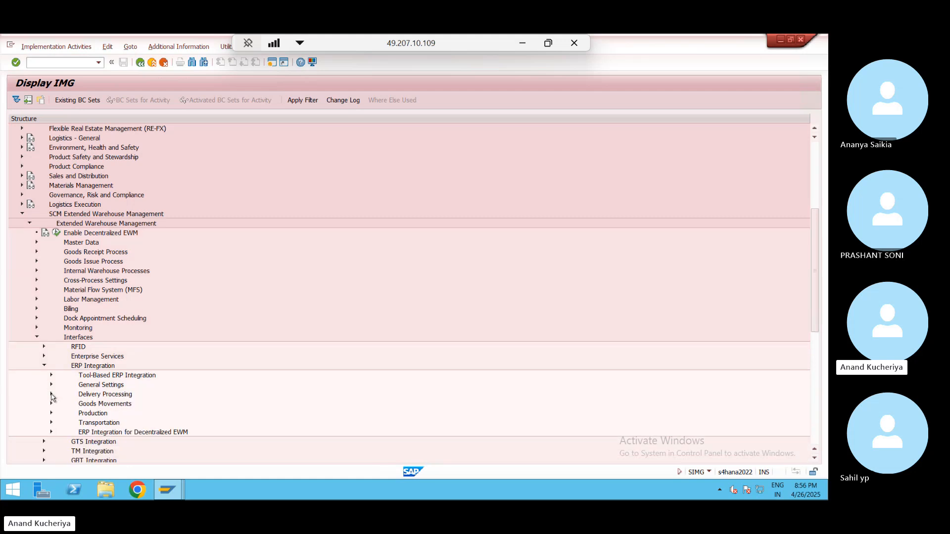
{"action": "left_click", "coordinate": [51, 395]}
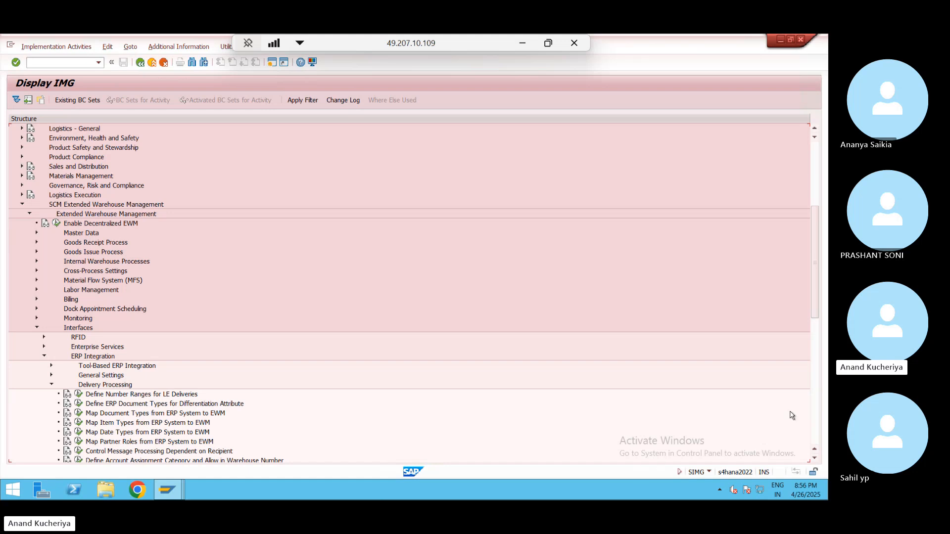
{"action": "left_click", "coordinate": [815, 458]}
{"action": "left_click", "coordinate": [815, 458]}
{"action": "left_click", "coordinate": [814, 459]}
{"action": "left_click", "coordinate": [815, 459]}
{"action": "left_click", "coordinate": [814, 458]}
{"action": "left_click", "coordinate": [815, 459]}
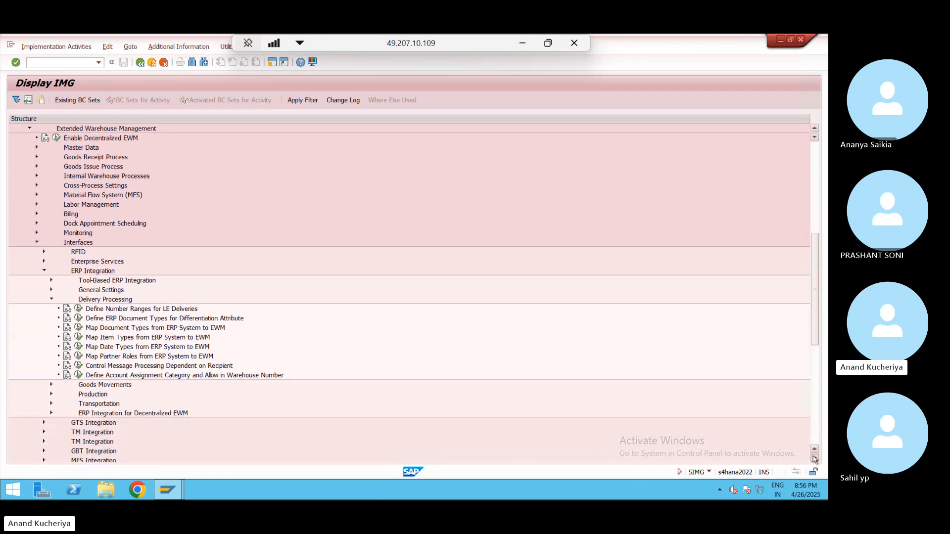
{"action": "left_click", "coordinate": [51, 280]}
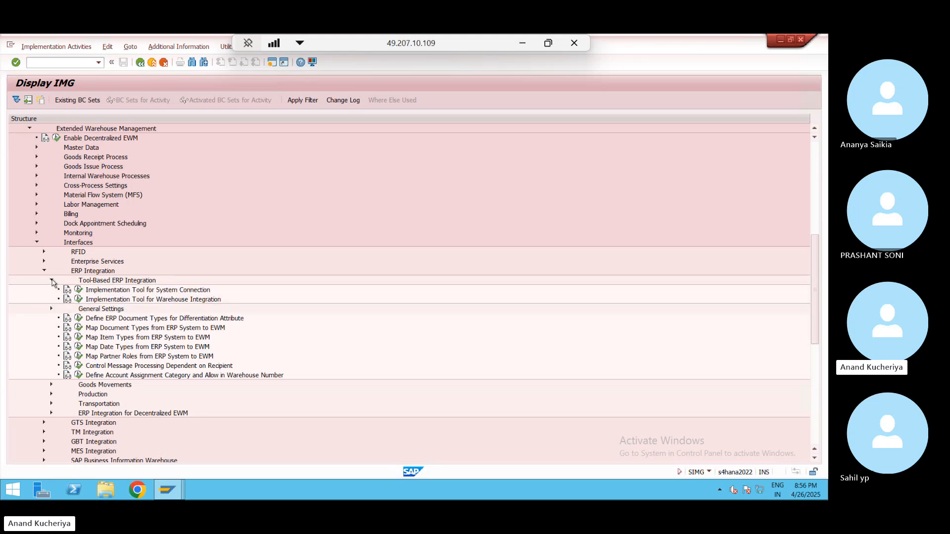
{"action": "left_click", "coordinate": [51, 309]}
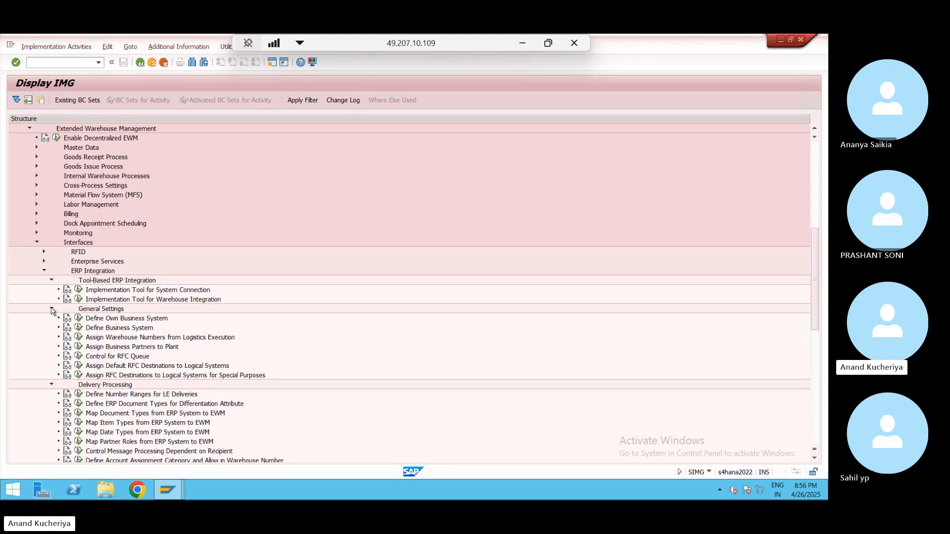
{"action": "left_click", "coordinate": [51, 309]}
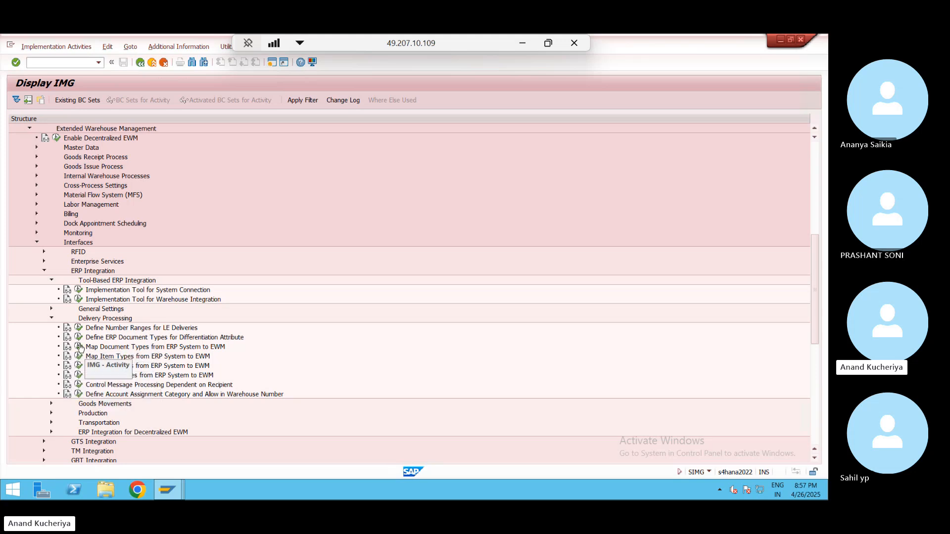
{"action": "left_click", "coordinate": [51, 281]}
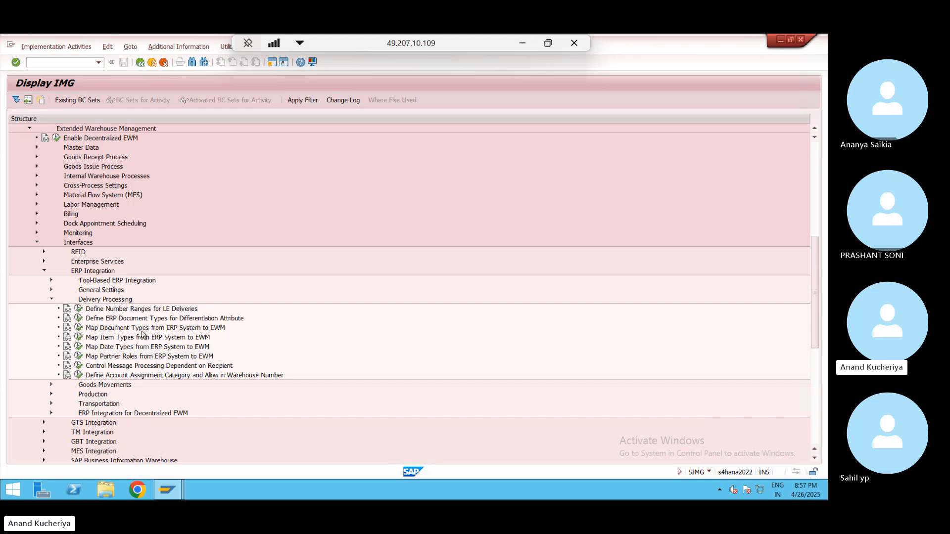
{"action": "left_click", "coordinate": [78, 329]}
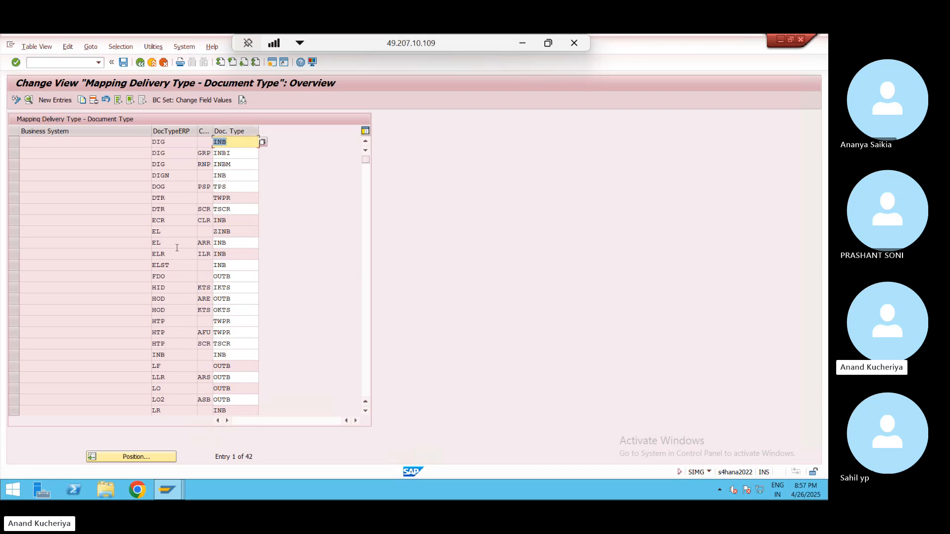
- Display delivery 180003533 in VL33N and read delivery type EL on the Administration tab
{"action": "key", "text": "alt+Tab"}
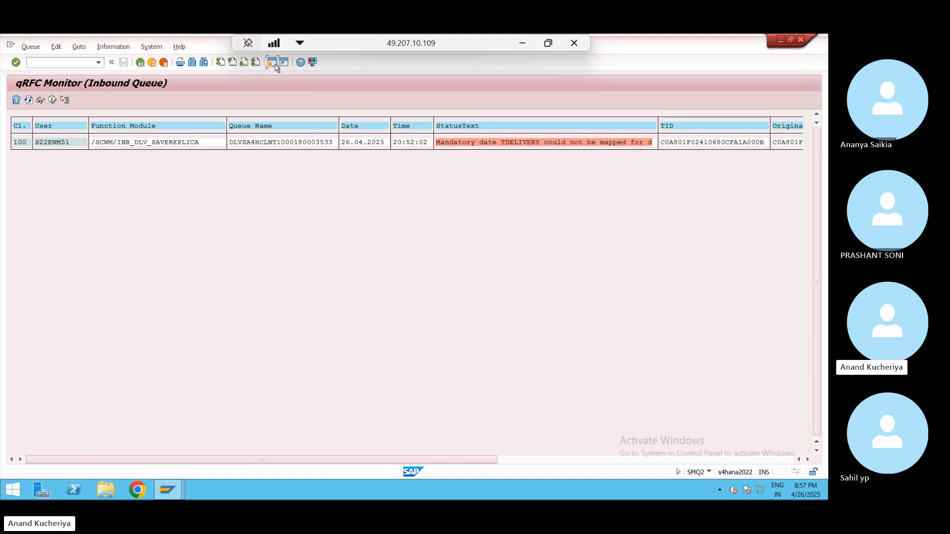
{"action": "left_click", "coordinate": [271, 61]}
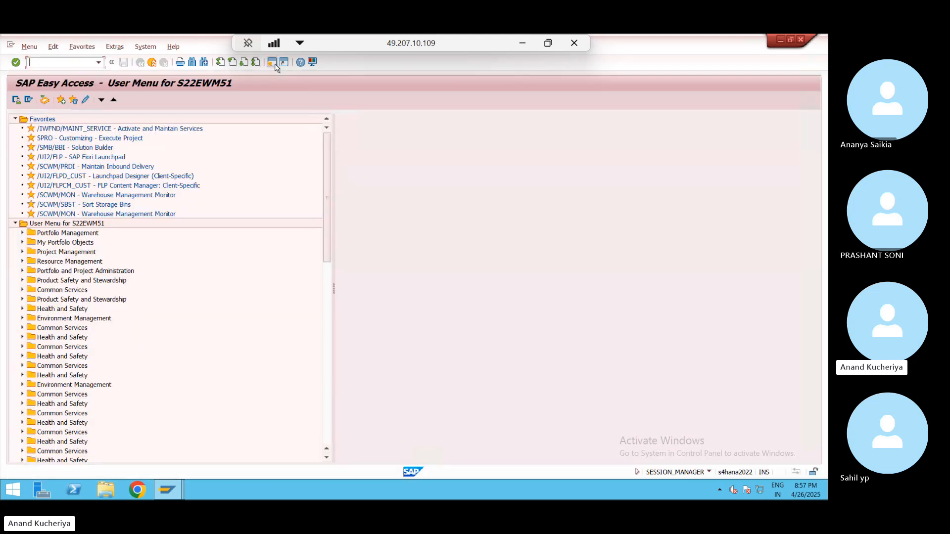
{"action": "type", "text": "vl33n"}
{"action": "key", "text": "Return"}
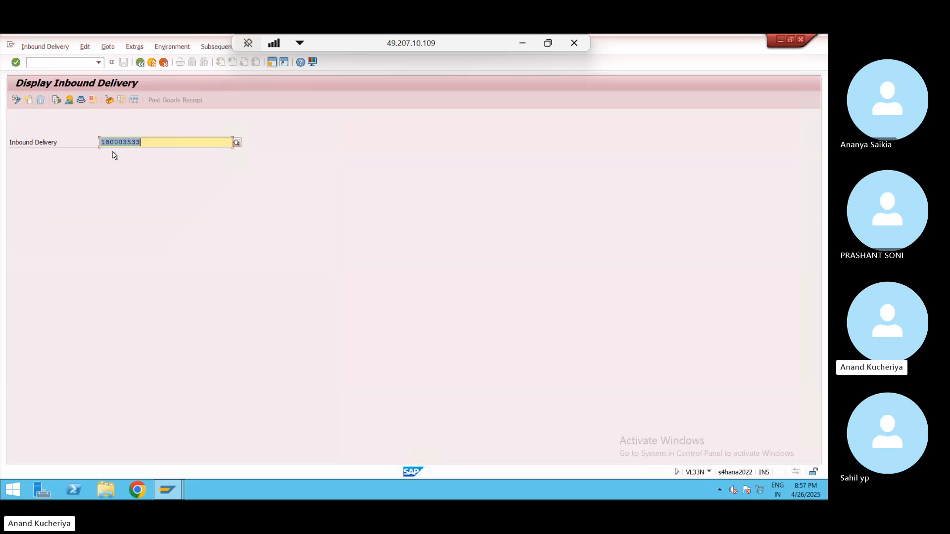
{"action": "key", "text": "Return"}
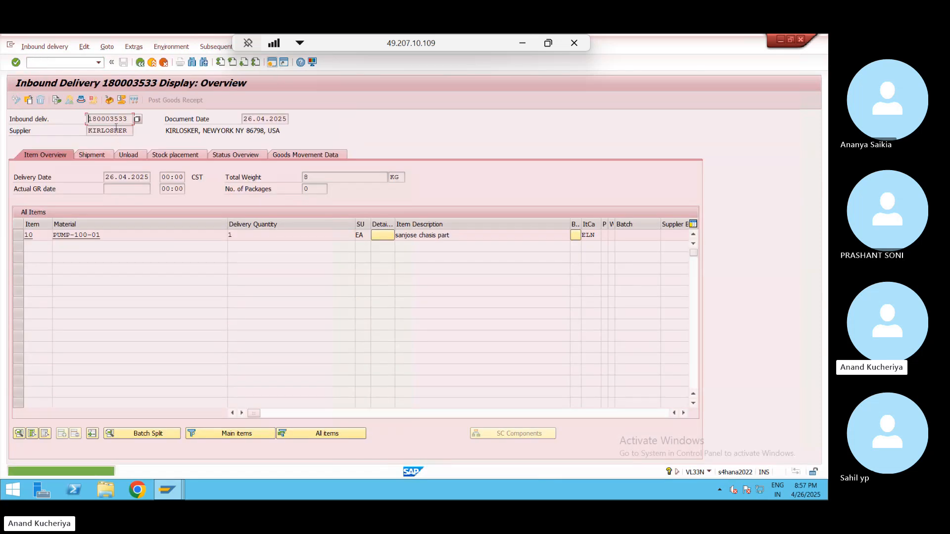
{"action": "left_click", "coordinate": [81, 99]}
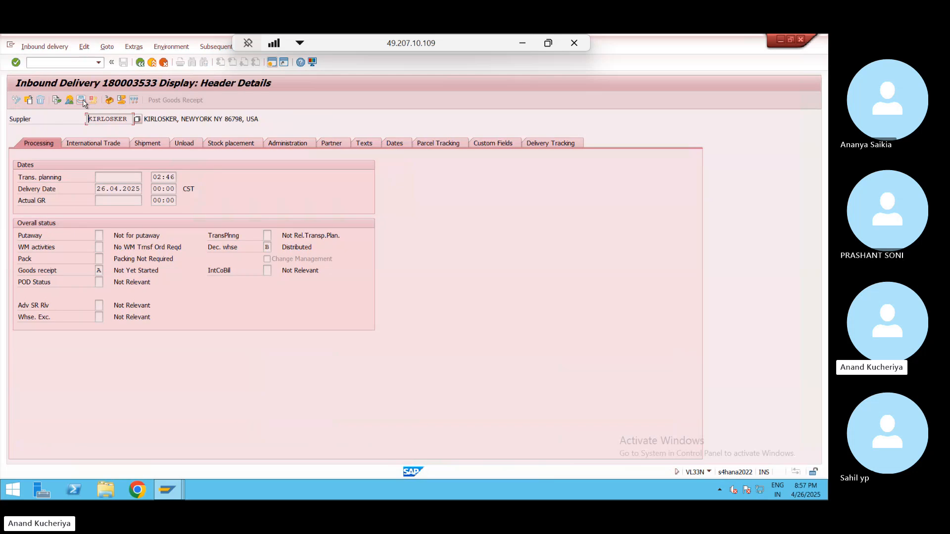
{"action": "left_click", "coordinate": [296, 144]}
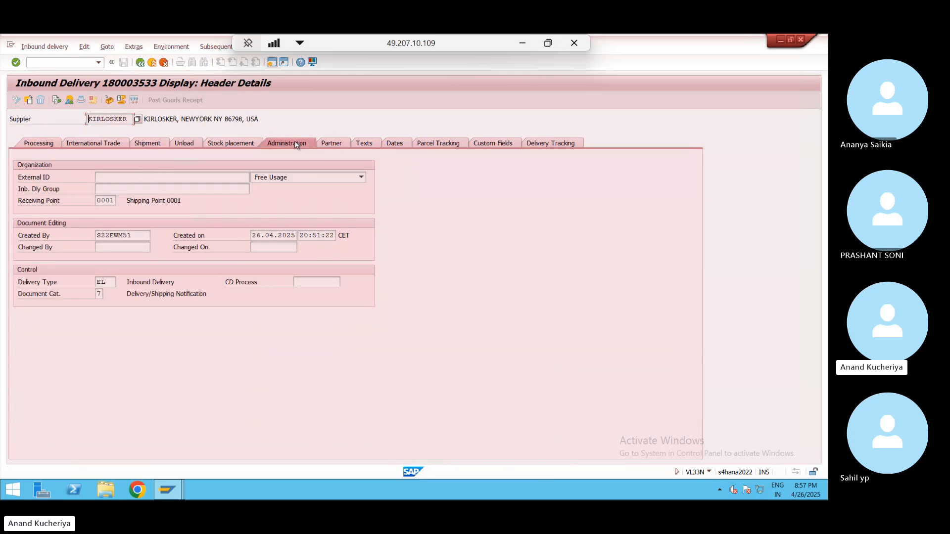
{"action": "left_click", "coordinate": [108, 284]}
- Return to the Mapping Delivery Type - Document Type table
{"action": "key", "text": "alt+Tab"}
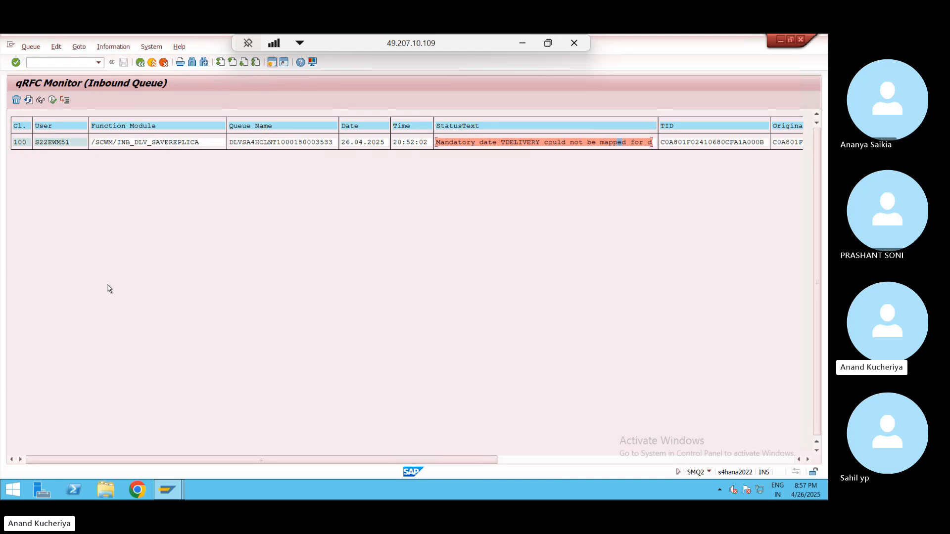
{"action": "key", "text": "alt+Tab"}
{"action": "key", "text": "Tab"}
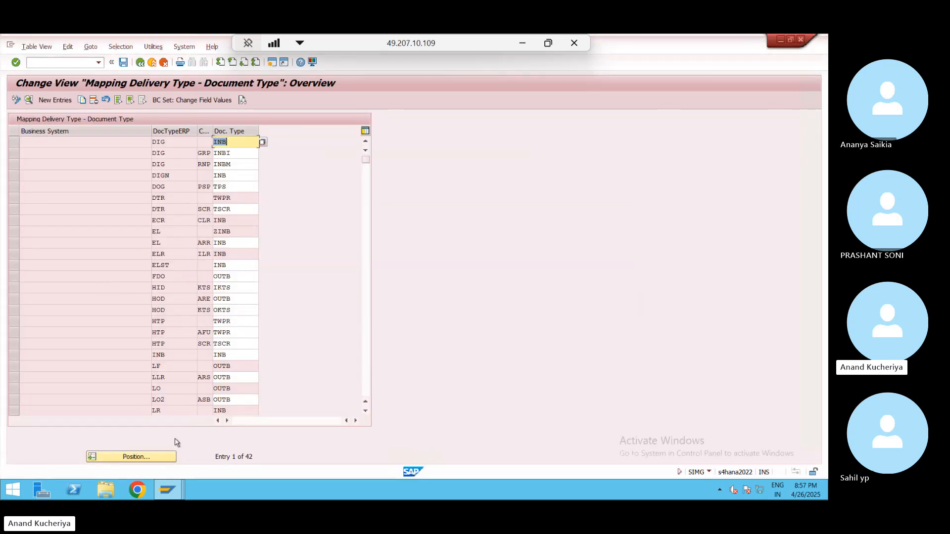
- Position the mapping table on ERP delivery type EL and select the EL-to-ZINB row
{"action": "left_click", "coordinate": [148, 456]}
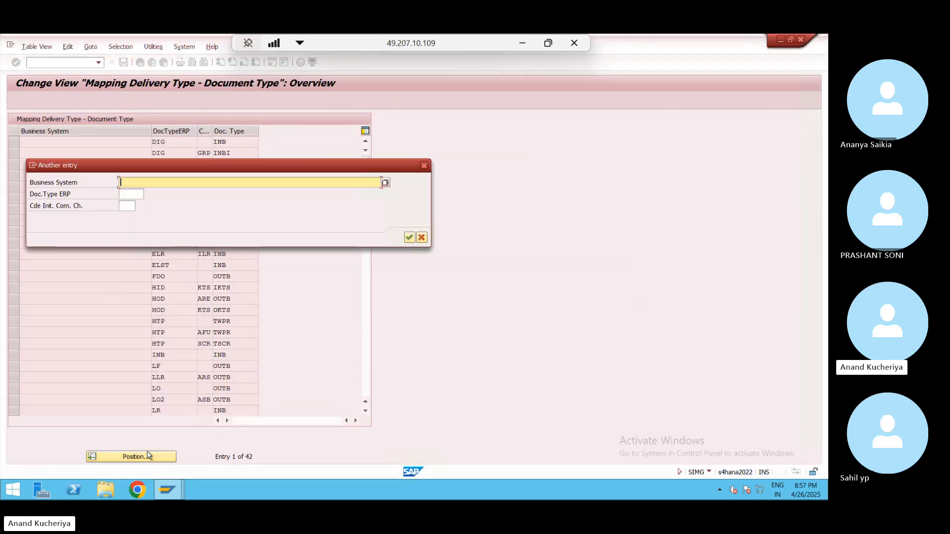
{"action": "left_click", "coordinate": [132, 194]}
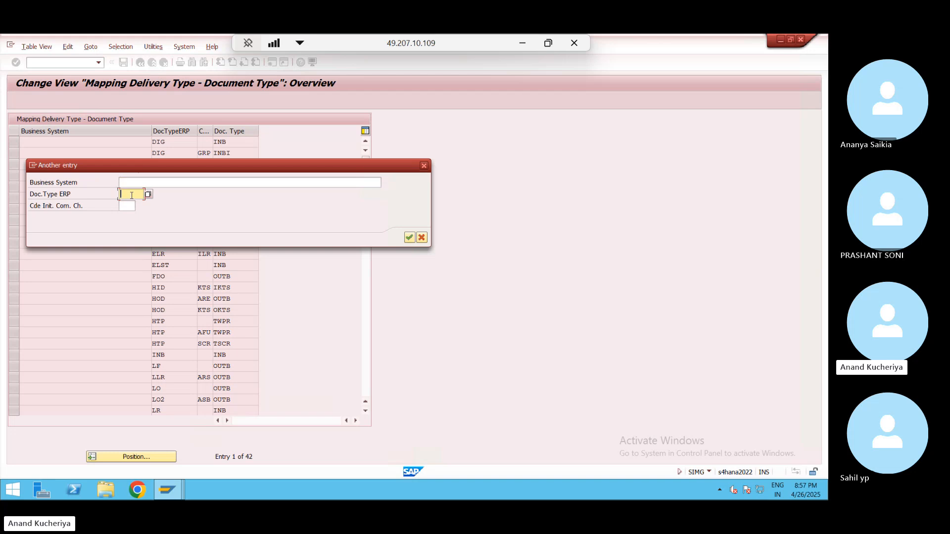
{"action": "type", "text": "EL"}
{"action": "key", "text": "Return"}
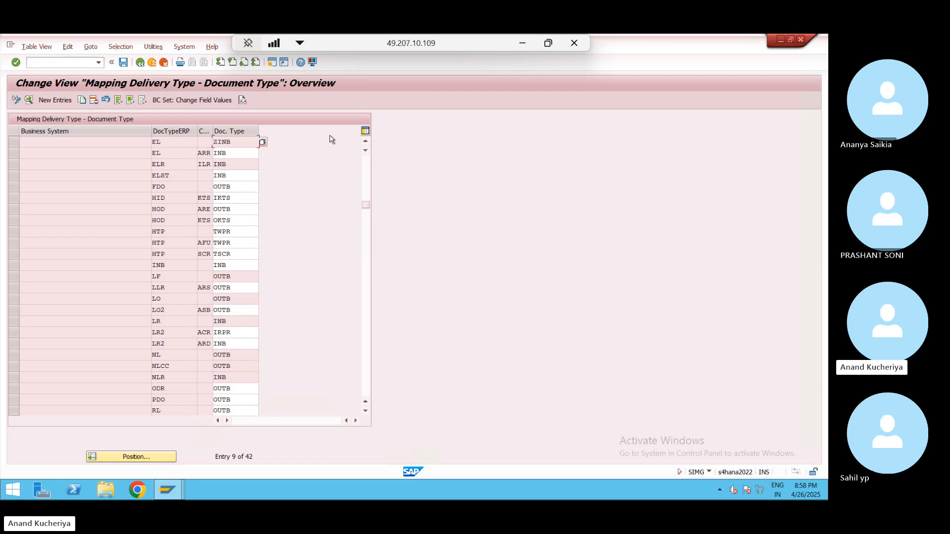
{"action": "left_click", "coordinate": [365, 142]}
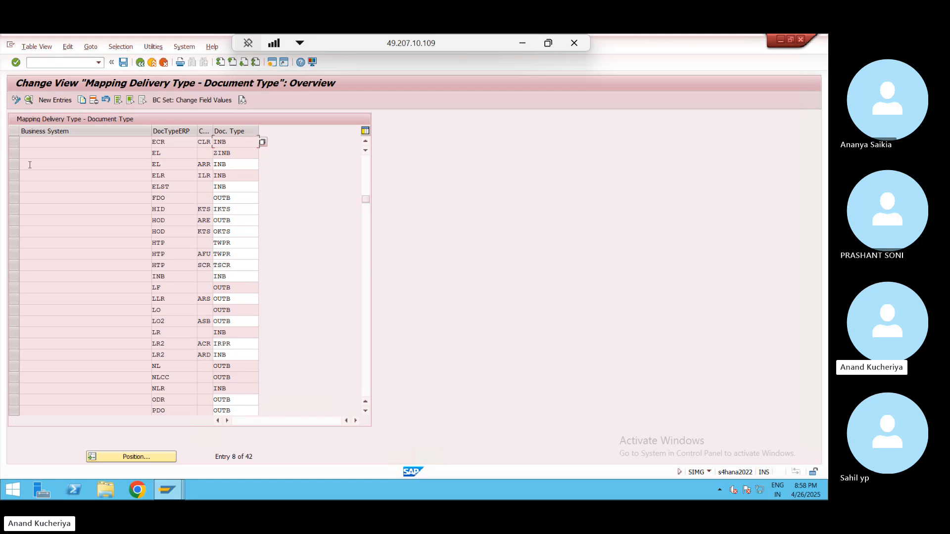
{"action": "left_click", "coordinate": [12, 157]}
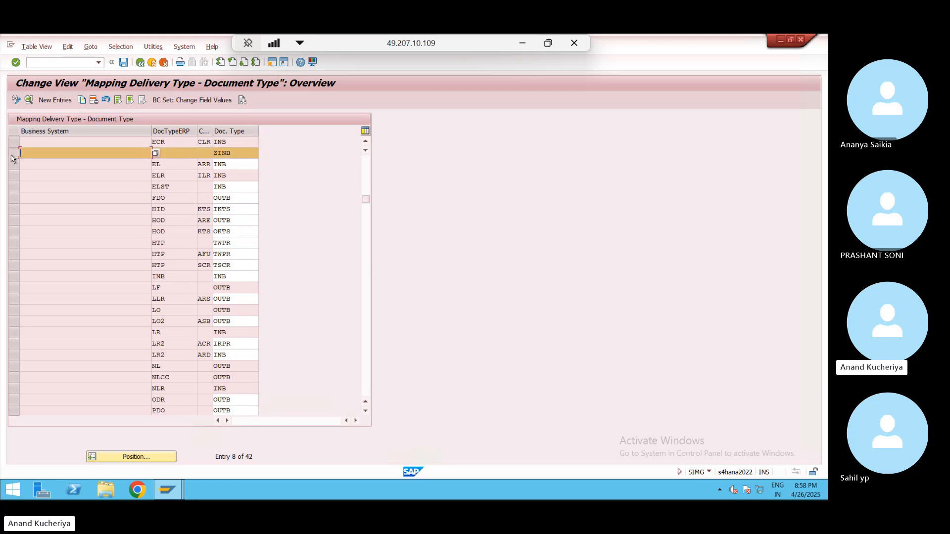
{"action": "left_click", "coordinate": [82, 101]}
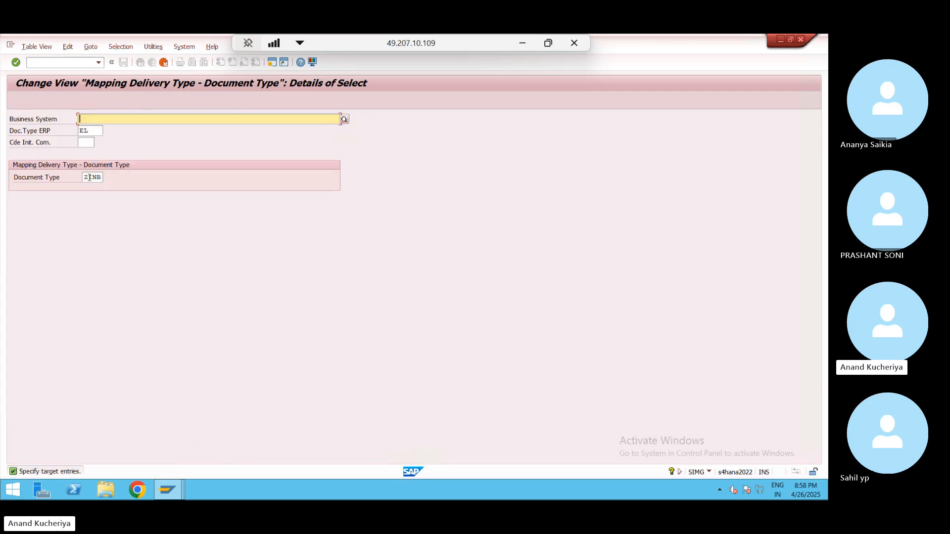
{"action": "left_click", "coordinate": [90, 177]}
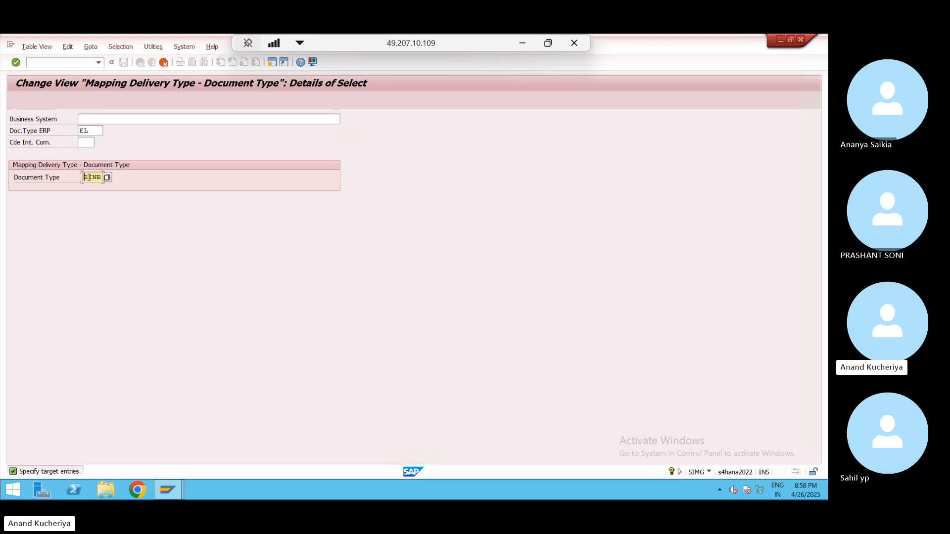
{"action": "key", "text": "Delete"}
{"action": "key", "text": "Return"}
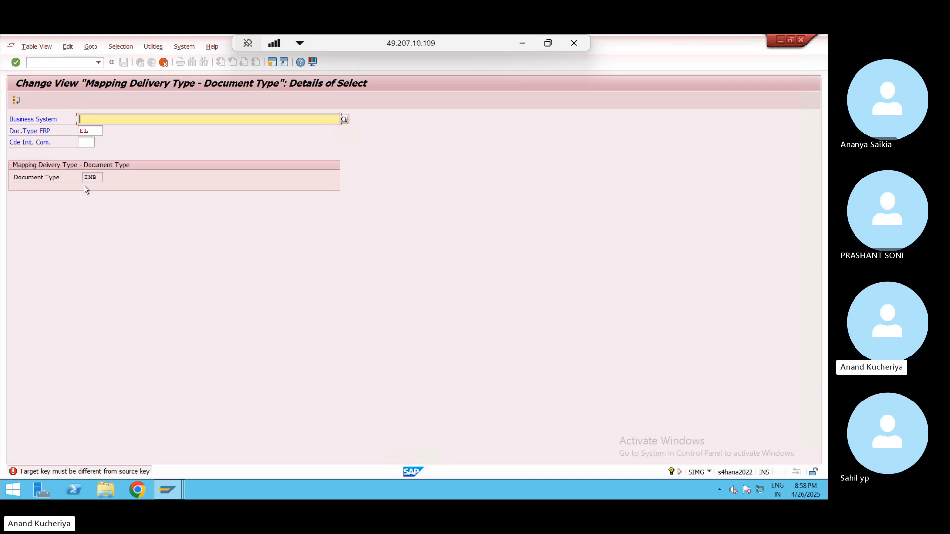
{"action": "left_click", "coordinate": [163, 63]}
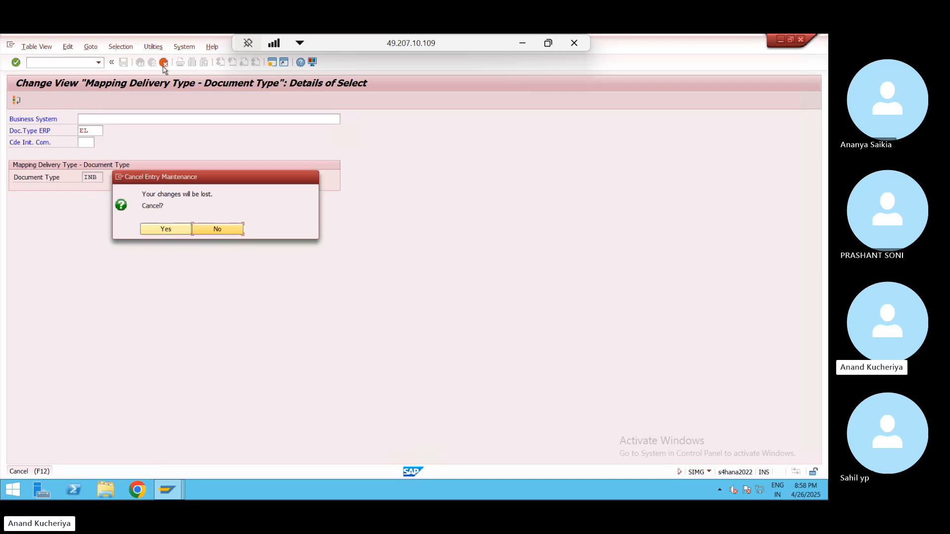
{"action": "left_click", "coordinate": [168, 228]}
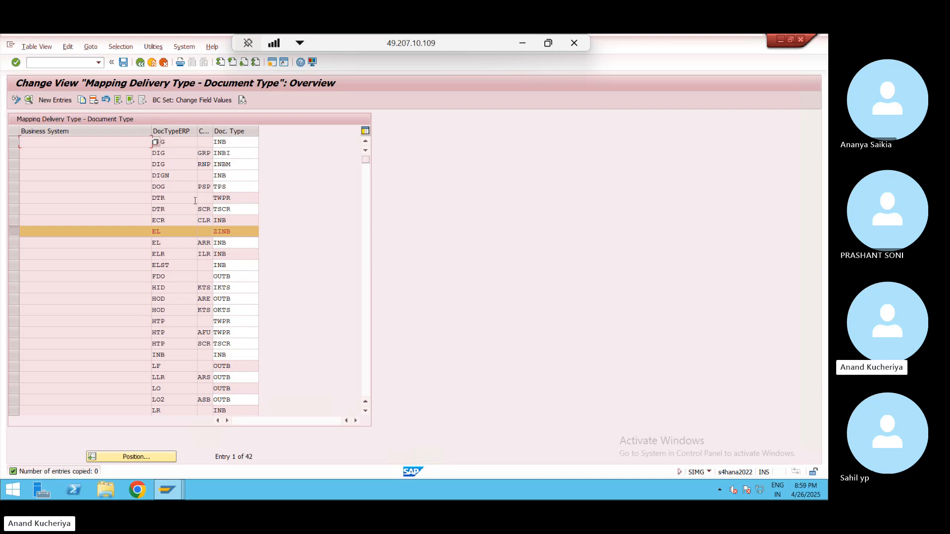
- Inspect and select the EL-to-ZINB row, try deleting it, and acknowledge the cannot-delete message
{"action": "left_click", "coordinate": [218, 231]}
{"action": "left_click", "coordinate": [248, 274]}
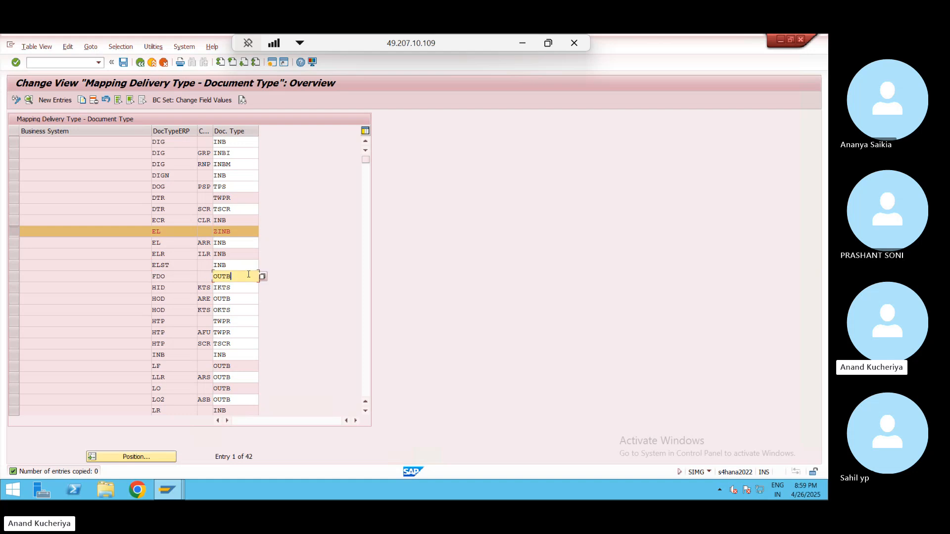
{"action": "left_click", "coordinate": [18, 233]}
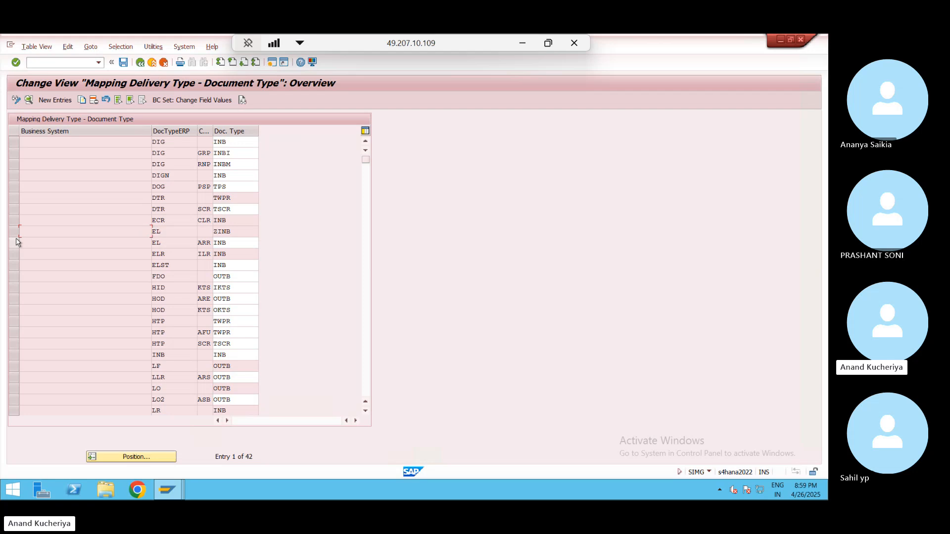
{"action": "left_click", "coordinate": [175, 232]}
{"action": "left_click", "coordinate": [15, 234]}
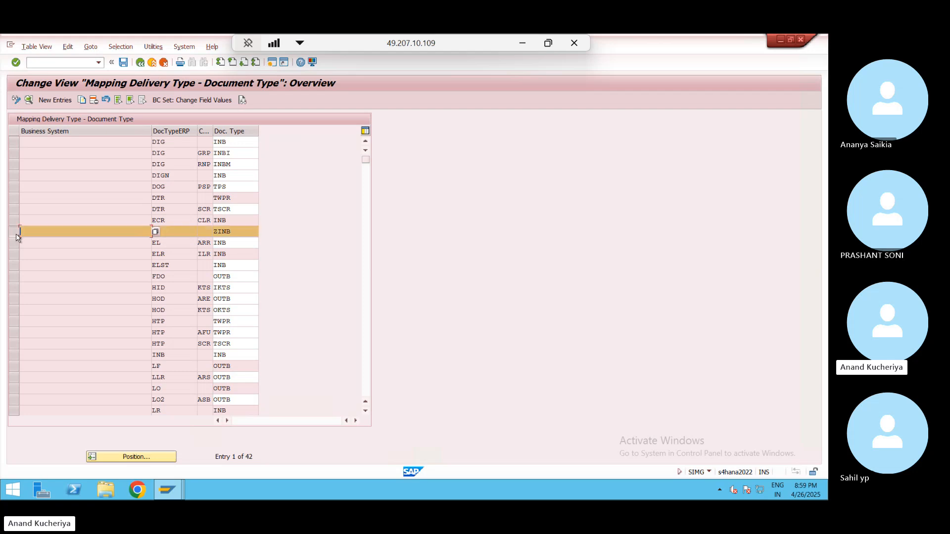
{"action": "left_click", "coordinate": [94, 101]}
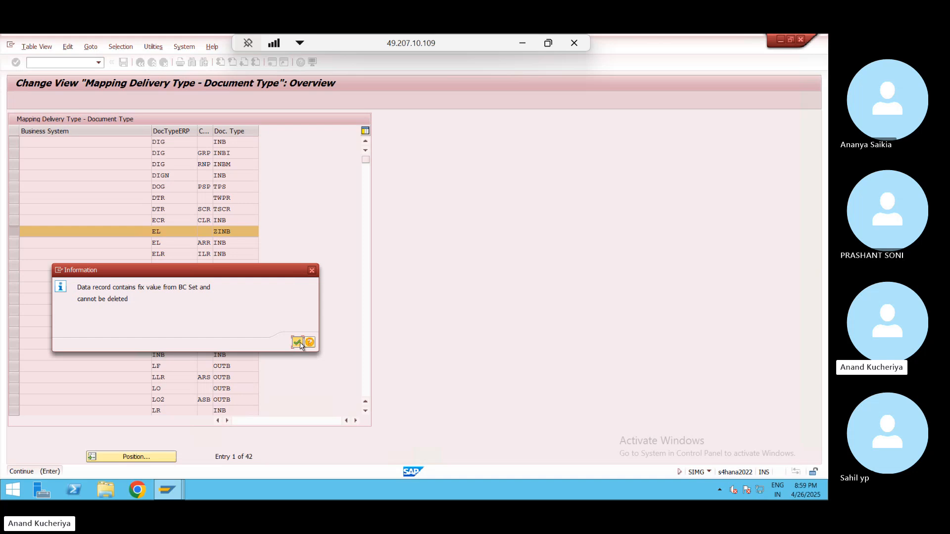
{"action": "left_click", "coordinate": [299, 343]}
{"action": "left_click", "coordinate": [229, 313]}
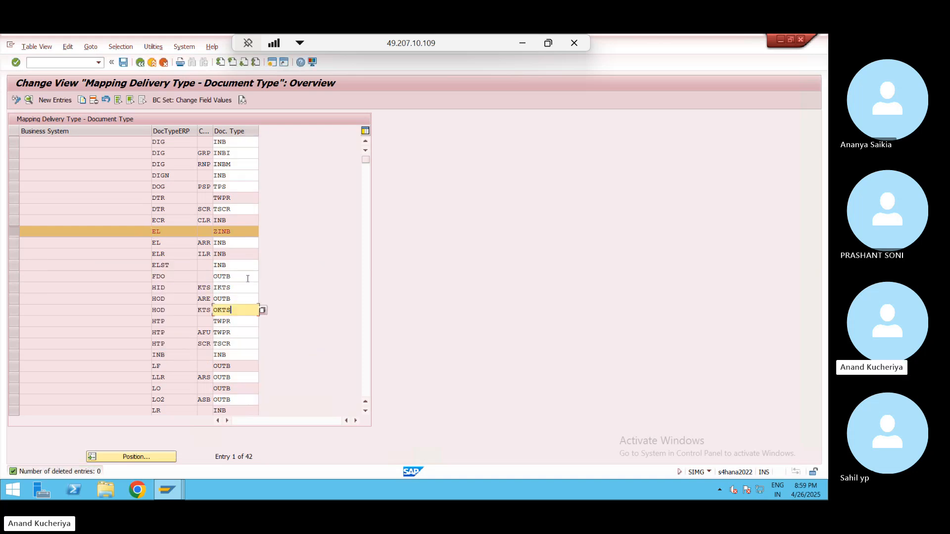
- Reopen the mapping table, reposition on EL, retry the deletion, then re-enter EL in the row
{"action": "left_click", "coordinate": [141, 62]}
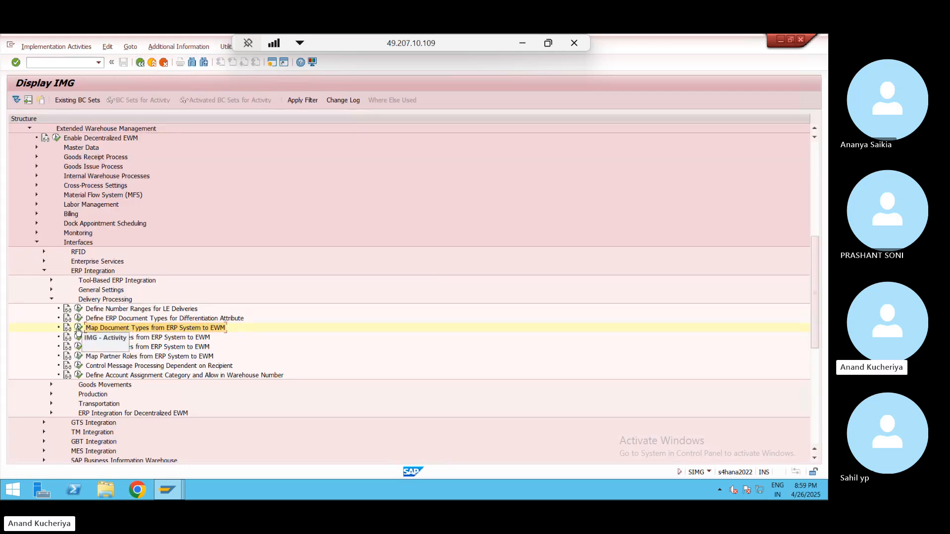
{"action": "left_click", "coordinate": [79, 329]}
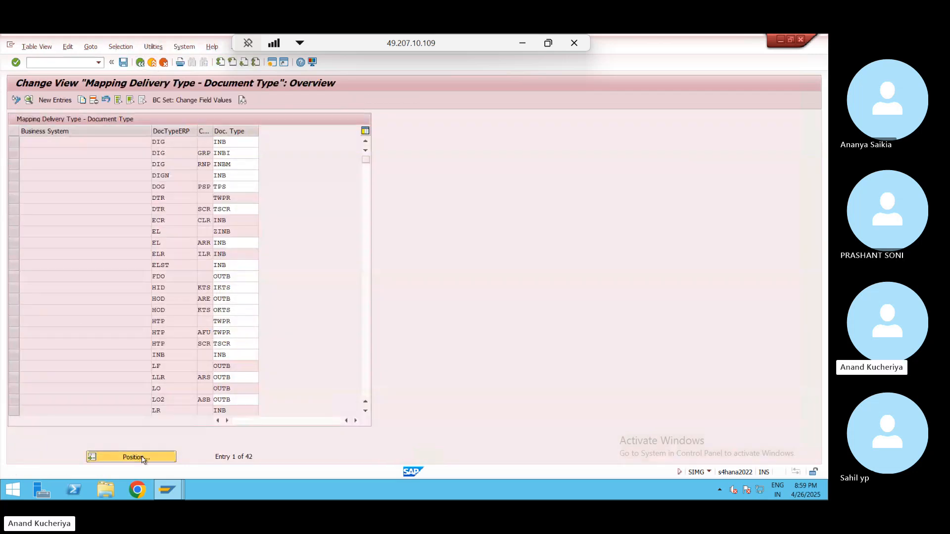
{"action": "left_click", "coordinate": [142, 457]}
{"action": "key", "text": "Tab"}
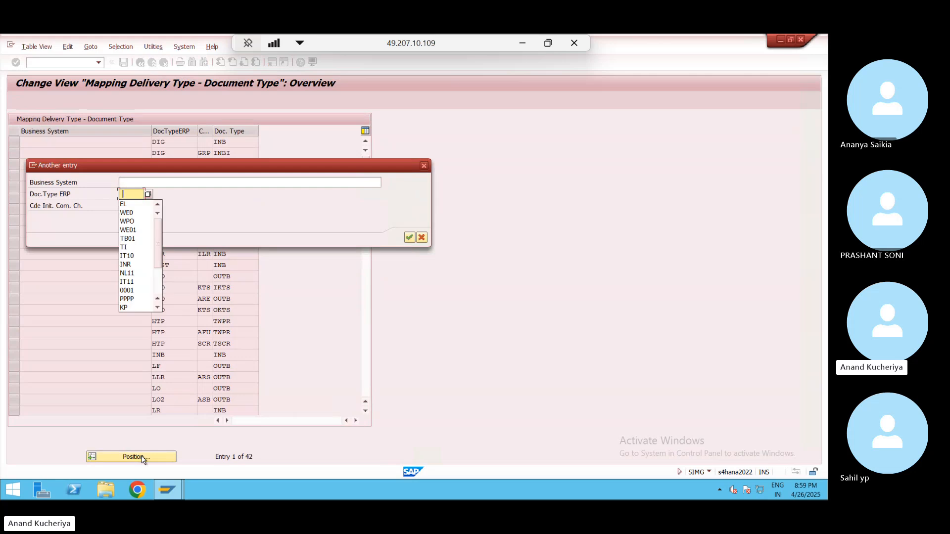
{"action": "type", "text": "EL"}
{"action": "key", "text": "Return"}
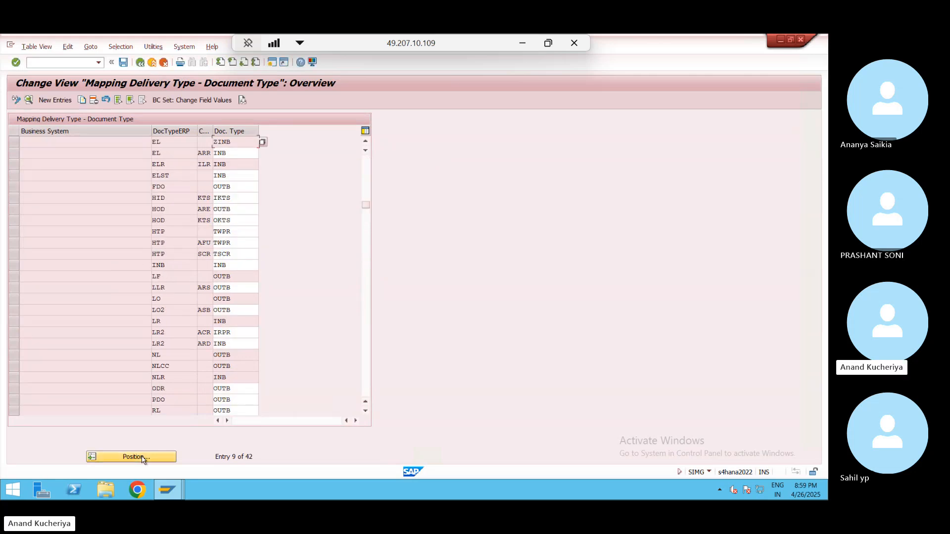
{"action": "left_click", "coordinate": [14, 142]}
{"action": "left_click", "coordinate": [93, 101]}
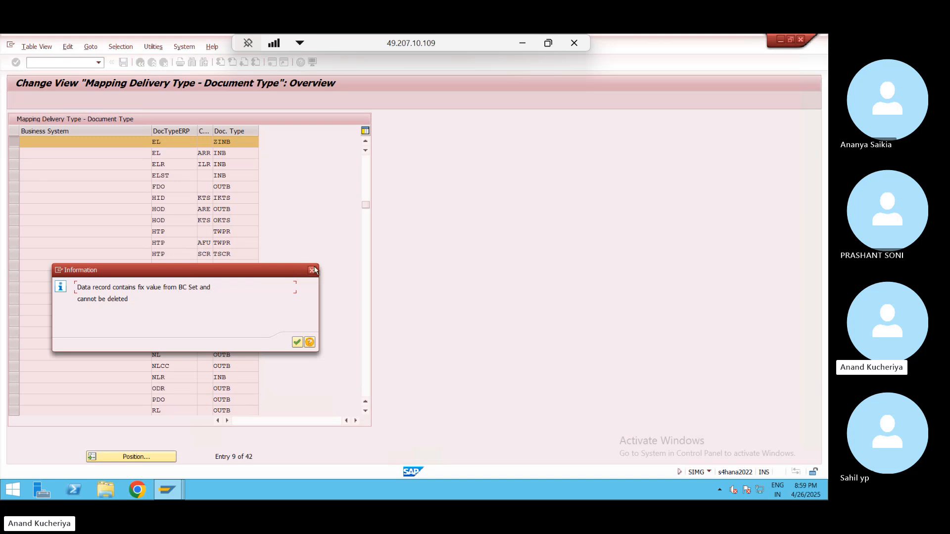
{"action": "left_click", "coordinate": [312, 270]}
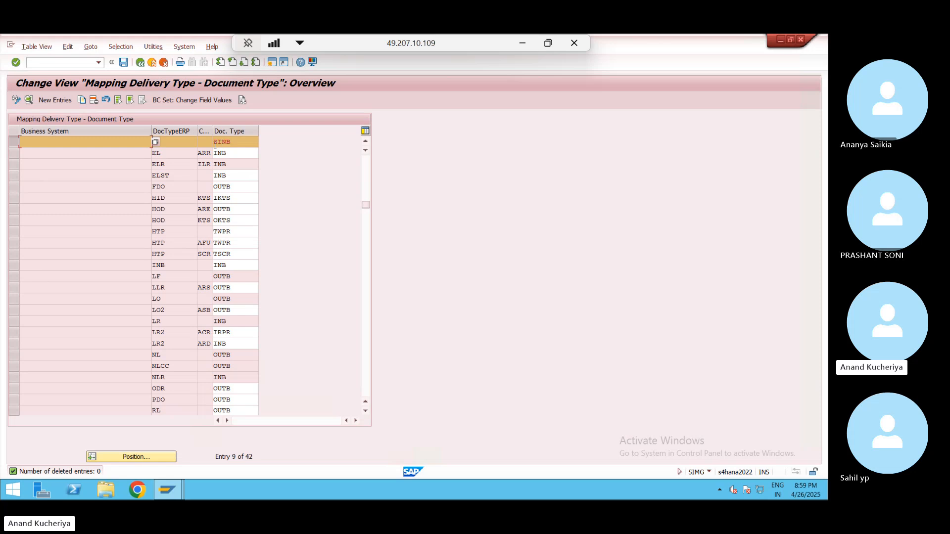
{"action": "type", "text": "EL"}
{"action": "key", "text": "Return"}
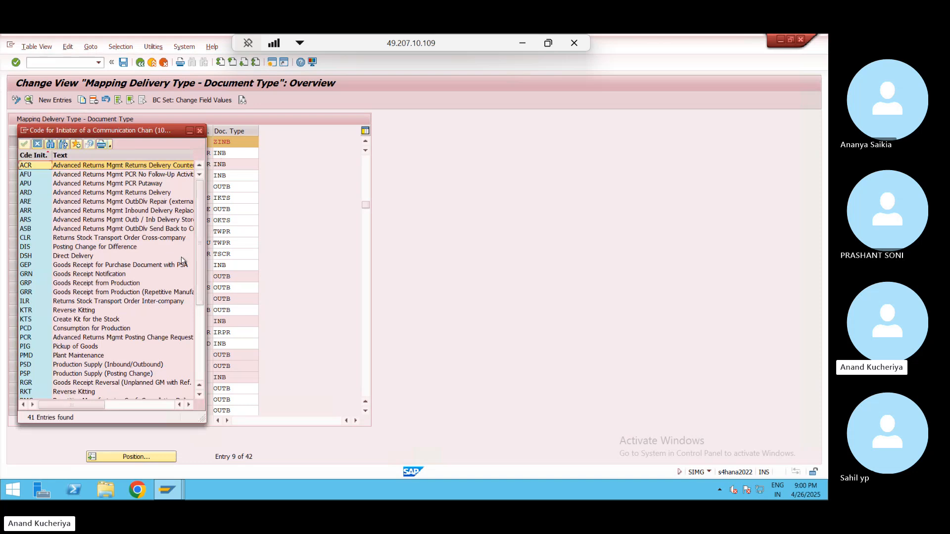
{"action": "left_click", "coordinate": [147, 268]}
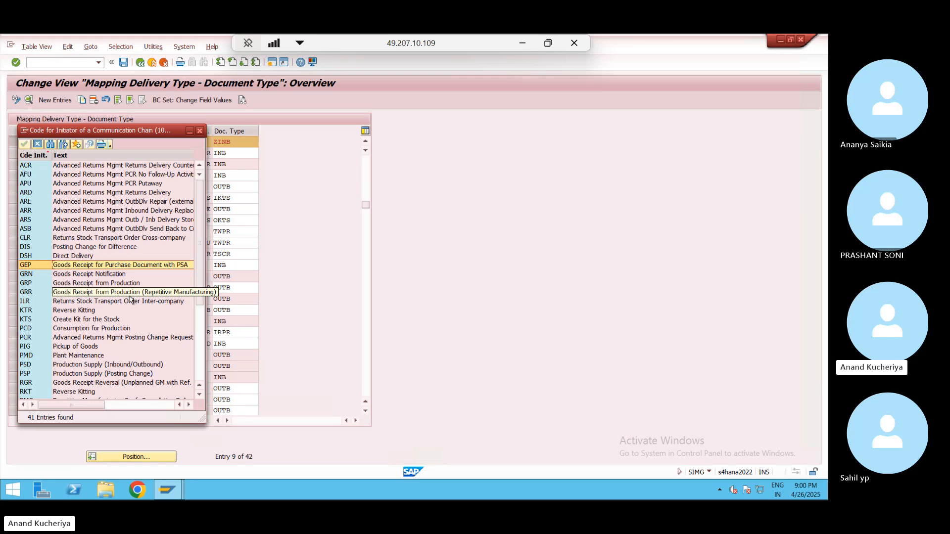
{"action": "left_click", "coordinate": [200, 176]}
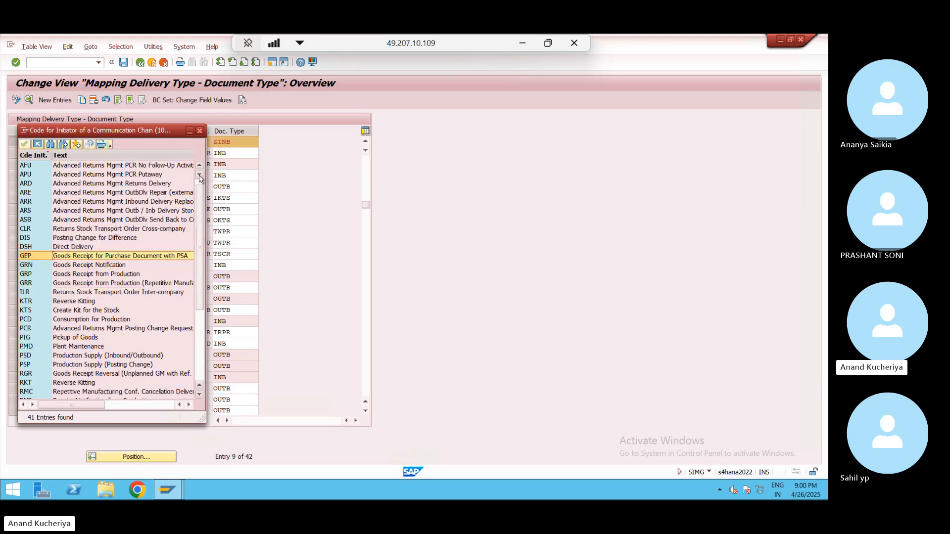
{"action": "left_click", "coordinate": [199, 177]}
{"action": "left_click", "coordinate": [199, 176]}
{"action": "left_click", "coordinate": [199, 177]}
{"action": "left_click", "coordinate": [199, 176]}
{"action": "left_click", "coordinate": [199, 176]}
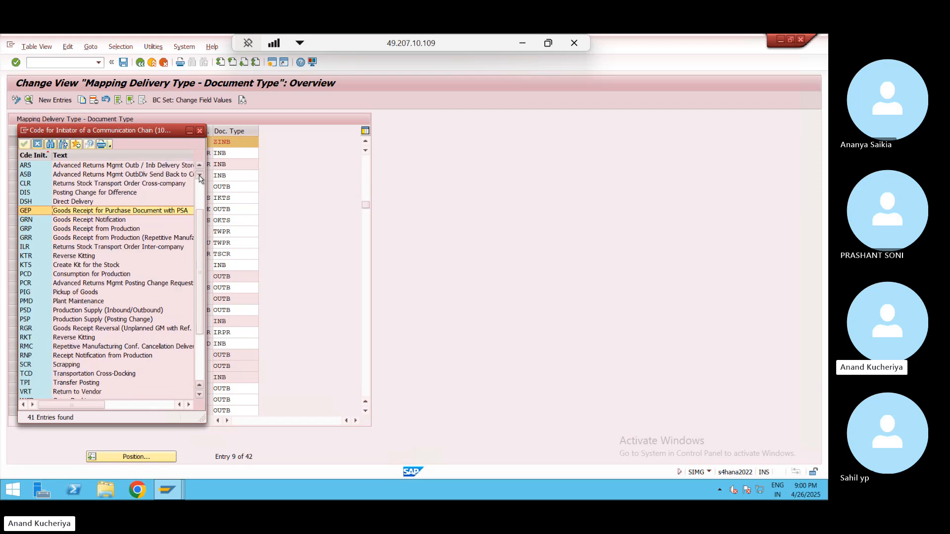
{"action": "left_click", "coordinate": [200, 176]}
{"action": "left_click", "coordinate": [200, 176]}
{"action": "left_click", "coordinate": [199, 176]}
{"action": "left_click", "coordinate": [200, 176]}
{"action": "left_click", "coordinate": [199, 176]}
{"action": "left_click", "coordinate": [199, 176]}
{"action": "left_click", "coordinate": [199, 176]}
{"action": "left_click", "coordinate": [199, 176]}
{"action": "left_click", "coordinate": [199, 176]}
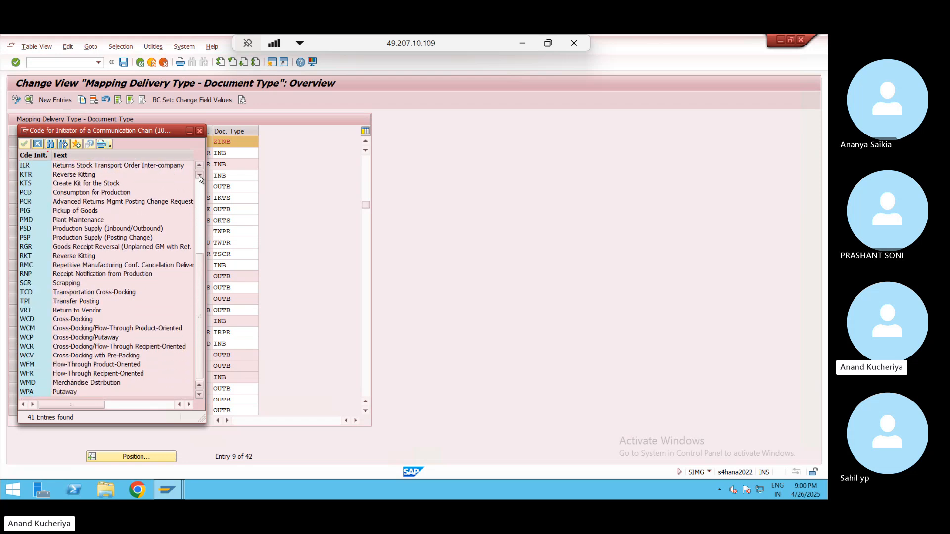
{"action": "left_click", "coordinate": [201, 210]}
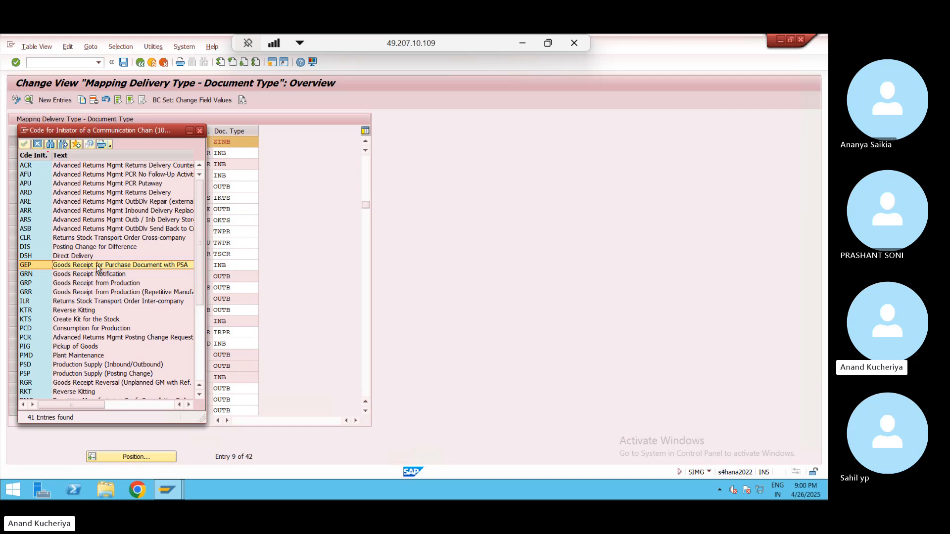
{"action": "scroll", "coordinate": [97, 268], "scroll_direction": "right", "scroll_amount": 3}
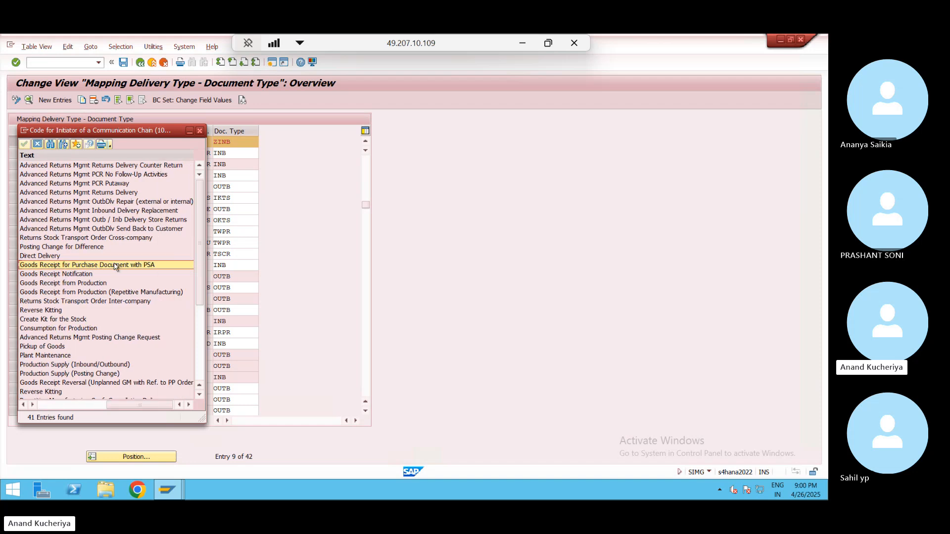
{"action": "left_click", "coordinate": [51, 405]}
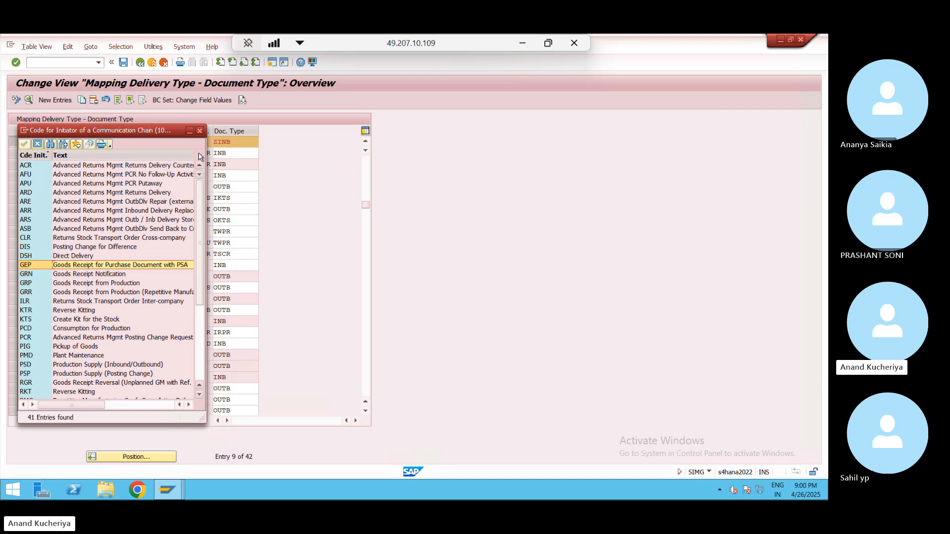
- Check the EL row's ZINB document type in the ERP-to-EWM document type mapping, then go back
{"action": "left_click", "coordinate": [200, 131]}
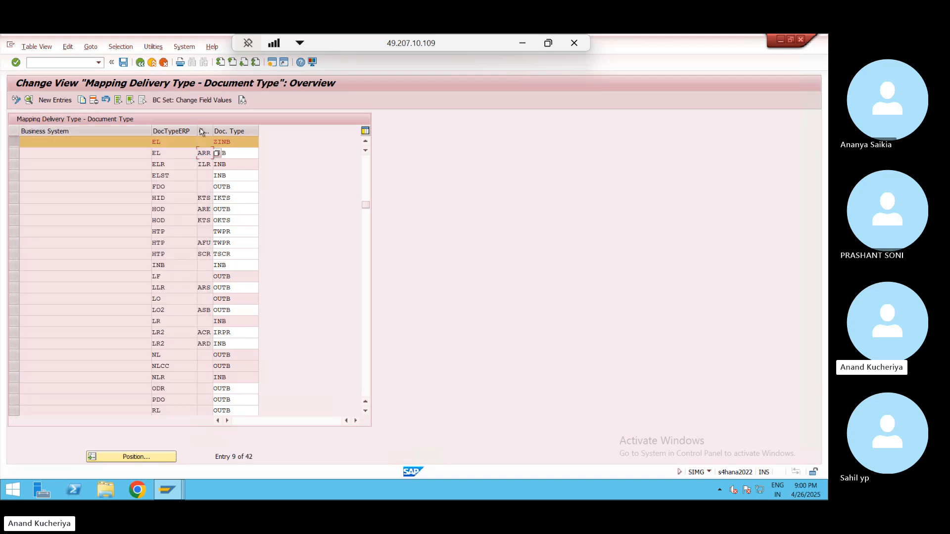
{"action": "left_click", "coordinate": [249, 212]}
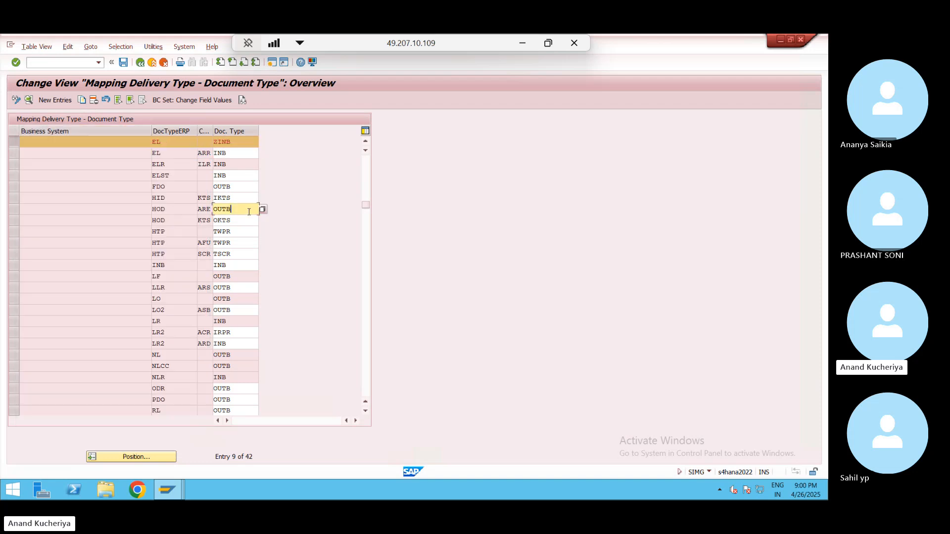
{"action": "left_click", "coordinate": [244, 143]}
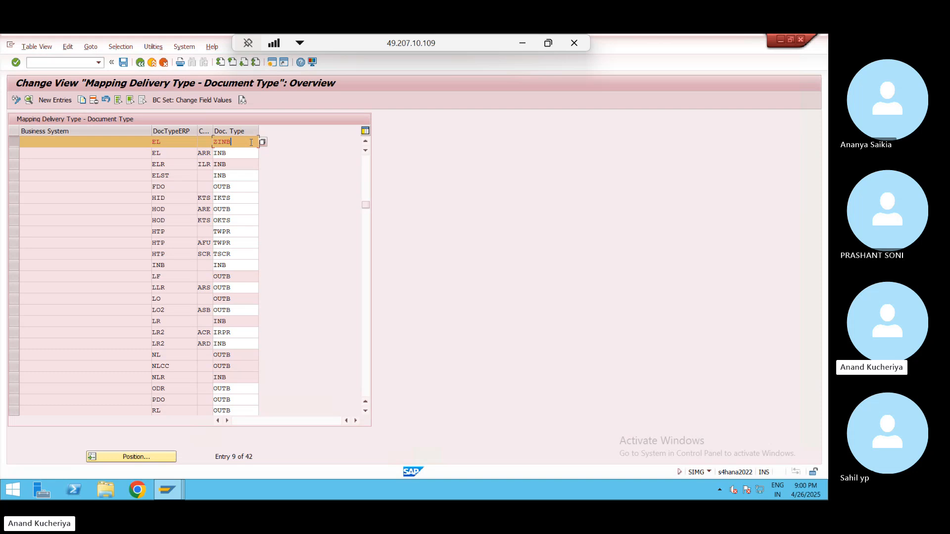
{"action": "left_click", "coordinate": [367, 142]}
{"action": "left_click", "coordinate": [366, 142]}
{"action": "left_click", "coordinate": [367, 142]}
{"action": "left_click", "coordinate": [366, 142]}
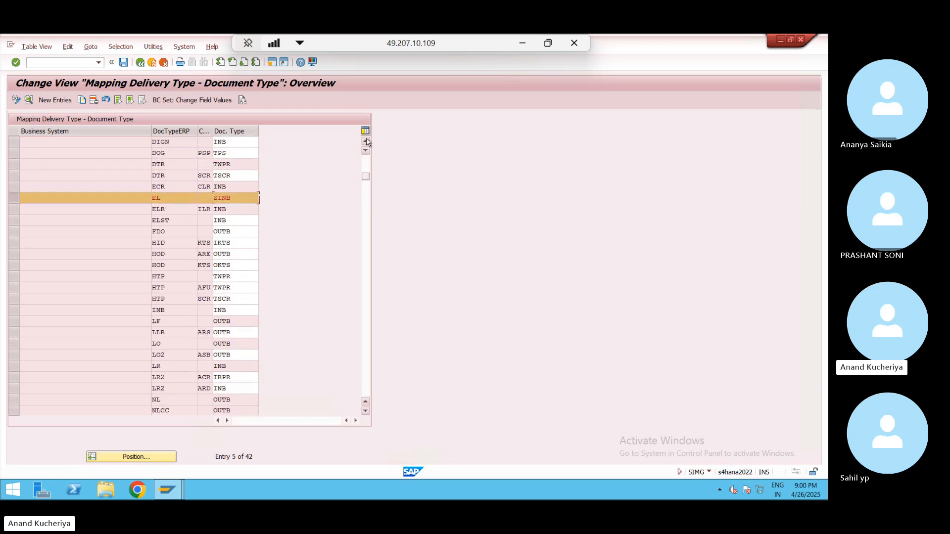
{"action": "left_click", "coordinate": [366, 142]}
{"action": "left_click", "coordinate": [366, 142]}
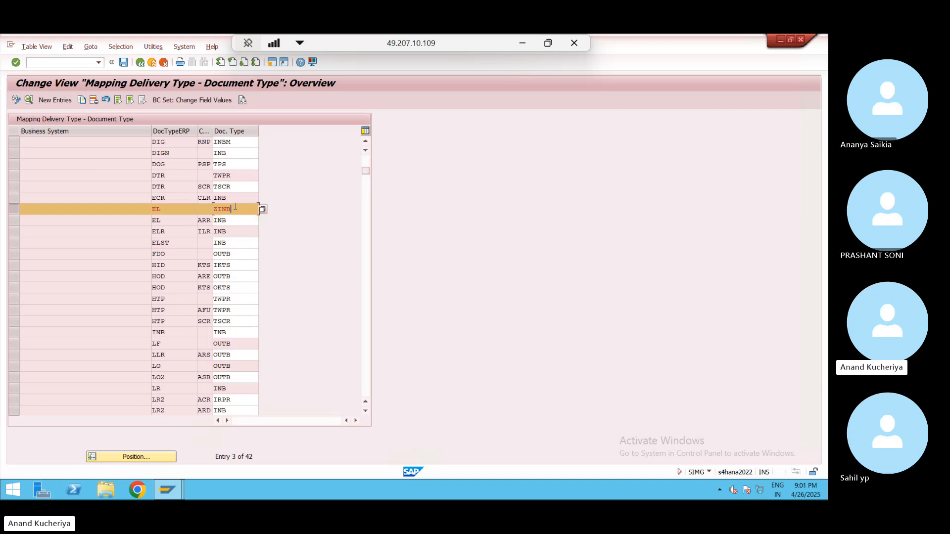
{"action": "left_click", "coordinate": [207, 212]}
{"action": "left_click", "coordinate": [237, 214]}
{"action": "left_click_drag", "start_coordinate": [217, 208], "coordinate": [214, 209]}
{"action": "left_click", "coordinate": [215, 209]}
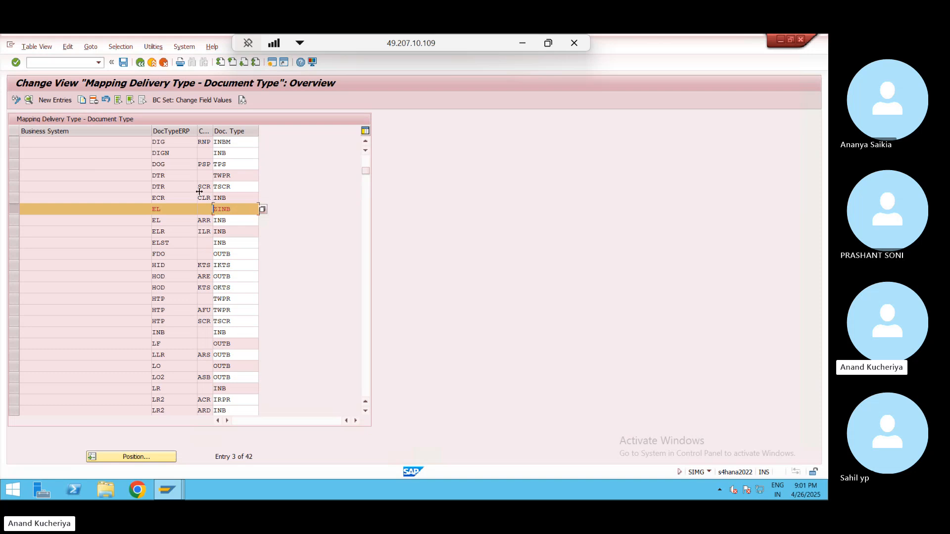
{"action": "left_click", "coordinate": [140, 63]}
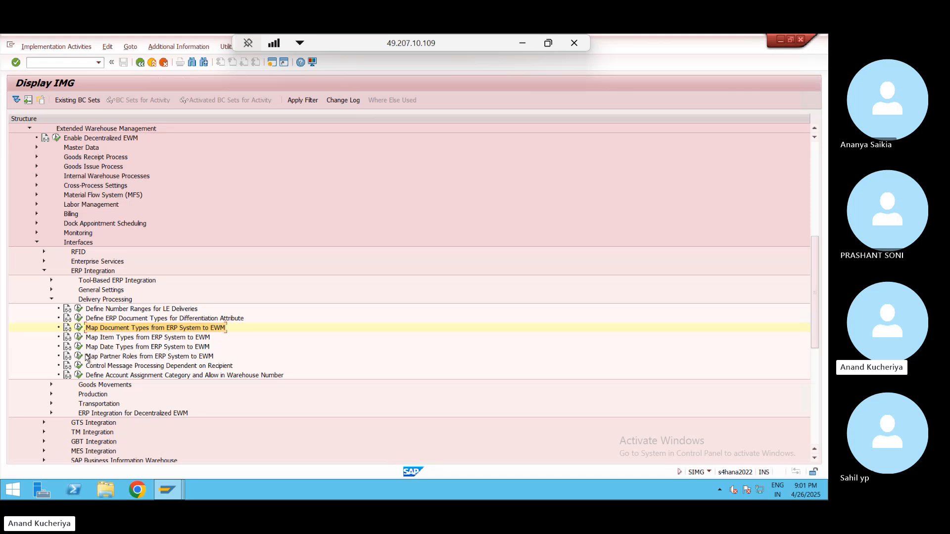
- Glance at Map Item Types from ERP System to EWM, then open Map Date Types from ERP System to EWM
{"action": "left_click", "coordinate": [79, 338]}
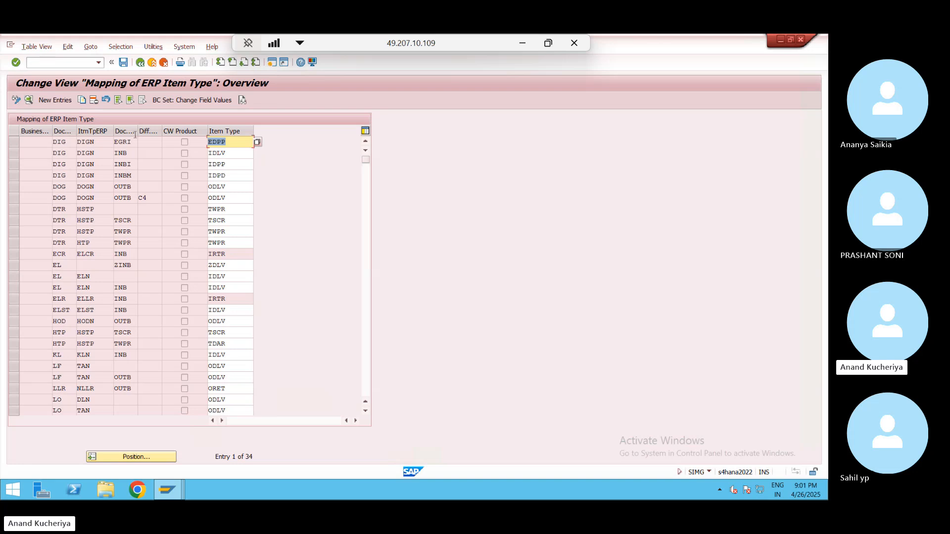
{"action": "left_click", "coordinate": [140, 62]}
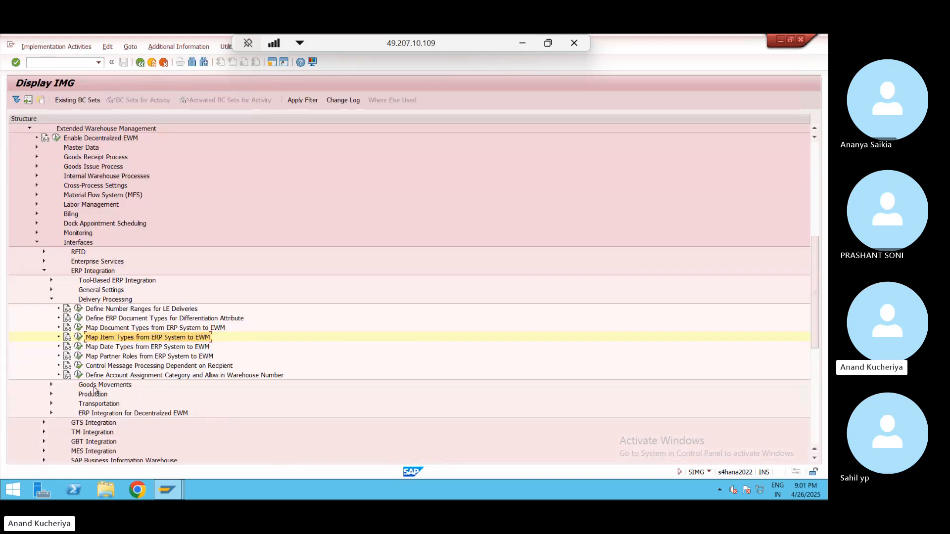
{"action": "left_click", "coordinate": [79, 348]}
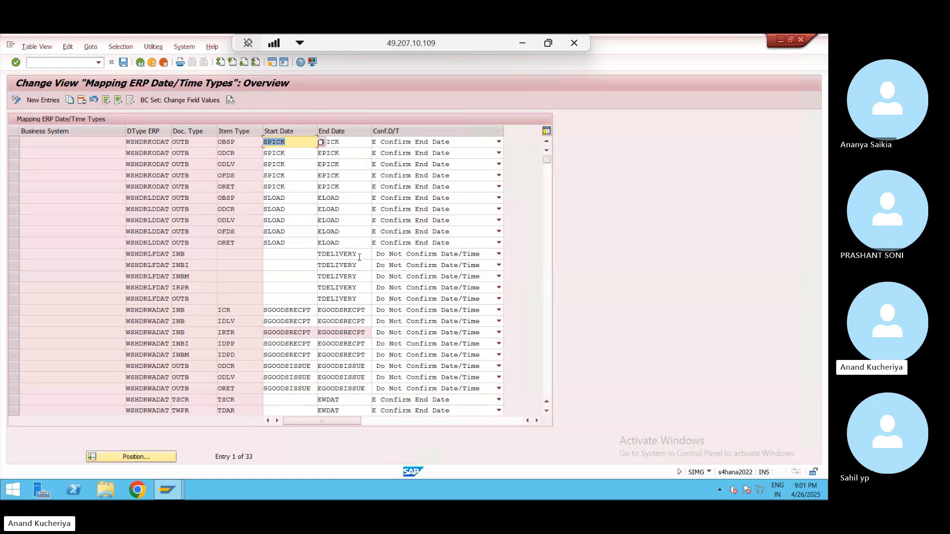
- Copy the WSHDRLFDAT/INB TDELIVERY date mapping as a new entry with document type ZINB
{"action": "left_click", "coordinate": [180, 253]}
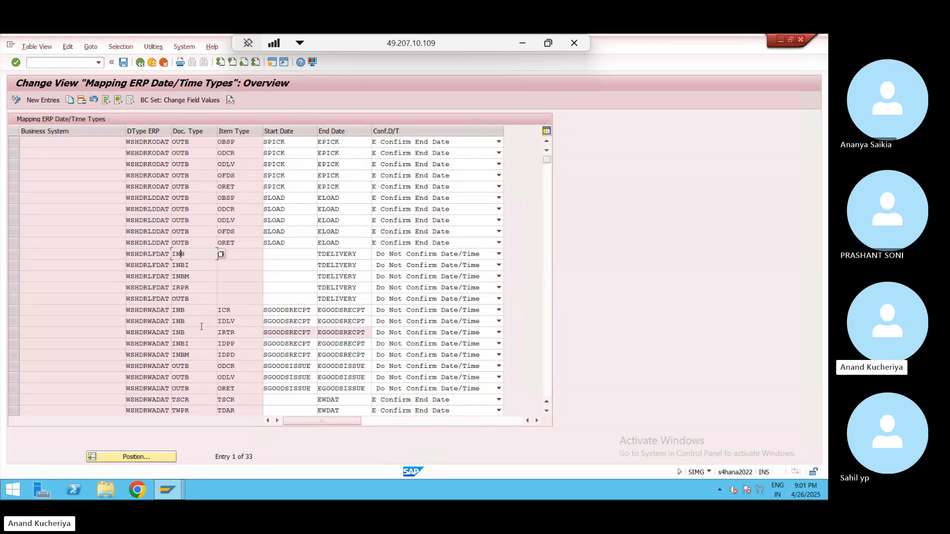
{"action": "left_click", "coordinate": [548, 388]}
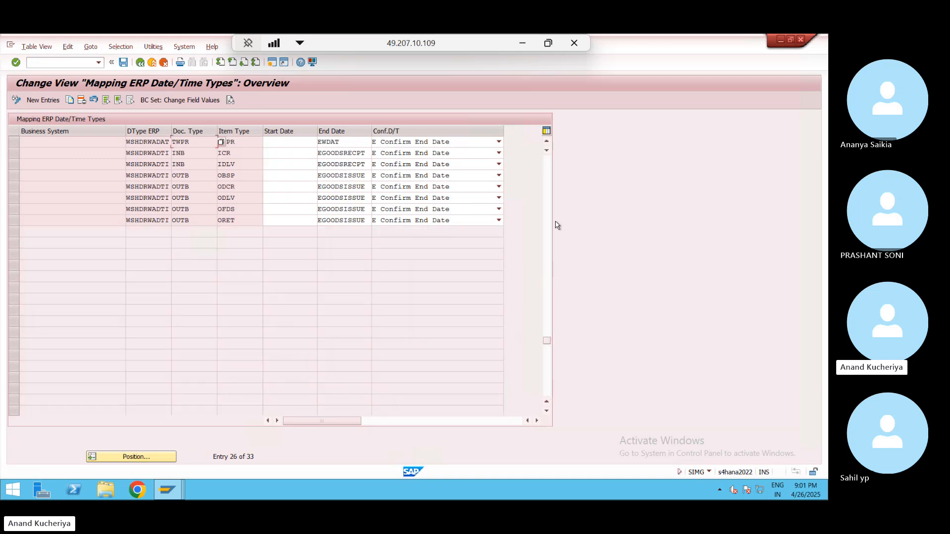
{"action": "left_click", "coordinate": [547, 200]}
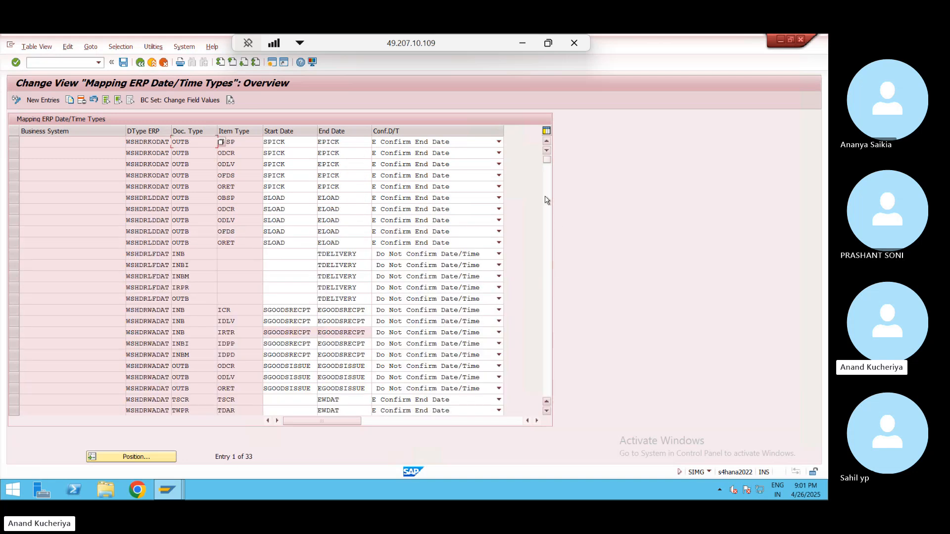
{"action": "left_click", "coordinate": [192, 254]}
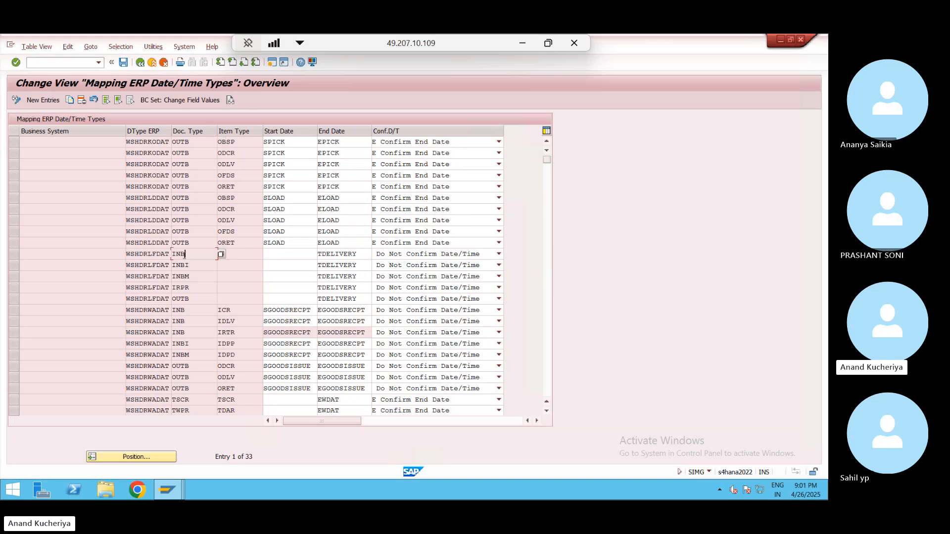
{"action": "left_click", "coordinate": [14, 254]}
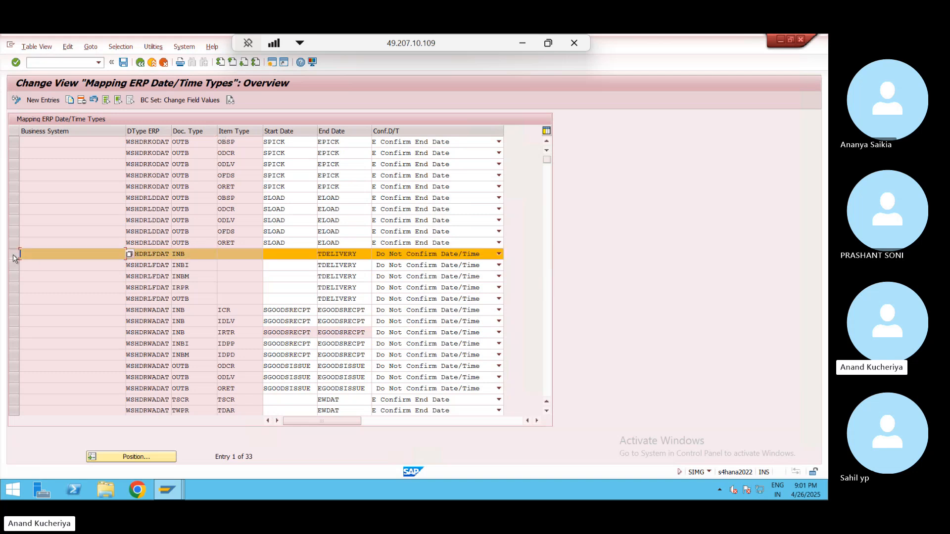
{"action": "left_click", "coordinate": [70, 100]}
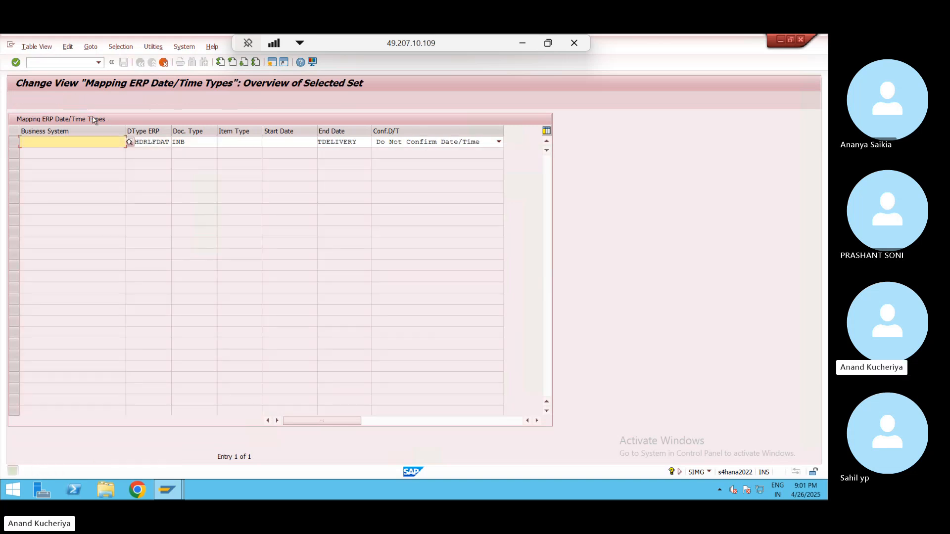
{"action": "left_click", "coordinate": [176, 142]}
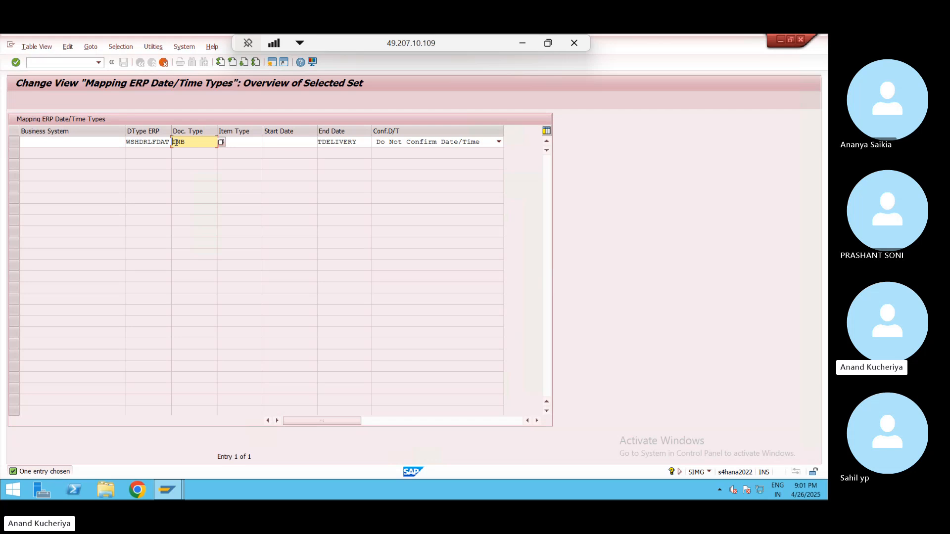
{"action": "type", "text": "Z"}
{"action": "key", "text": "Return"}
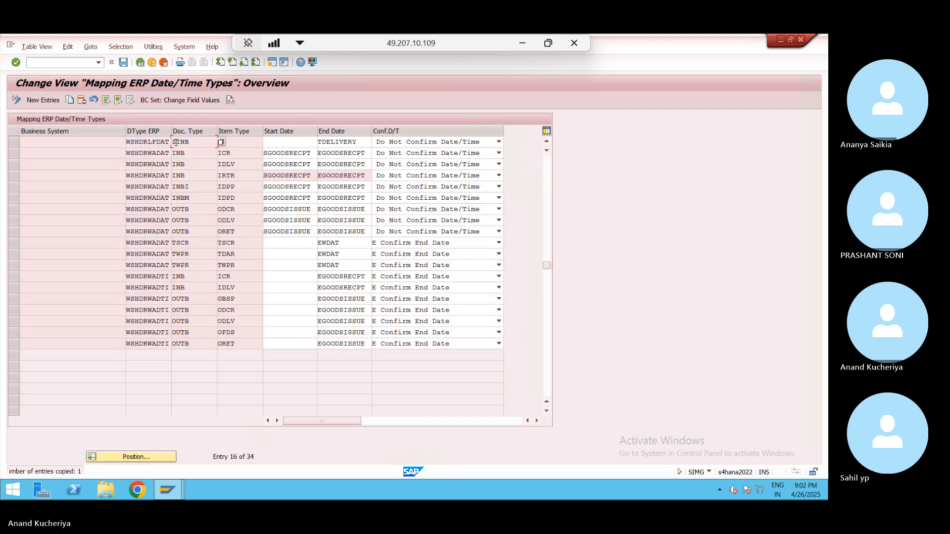
- Save the ZINB date mapping under the customizing request and switch to the SMQ2 inbound queue
{"action": "left_click", "coordinate": [124, 62]}
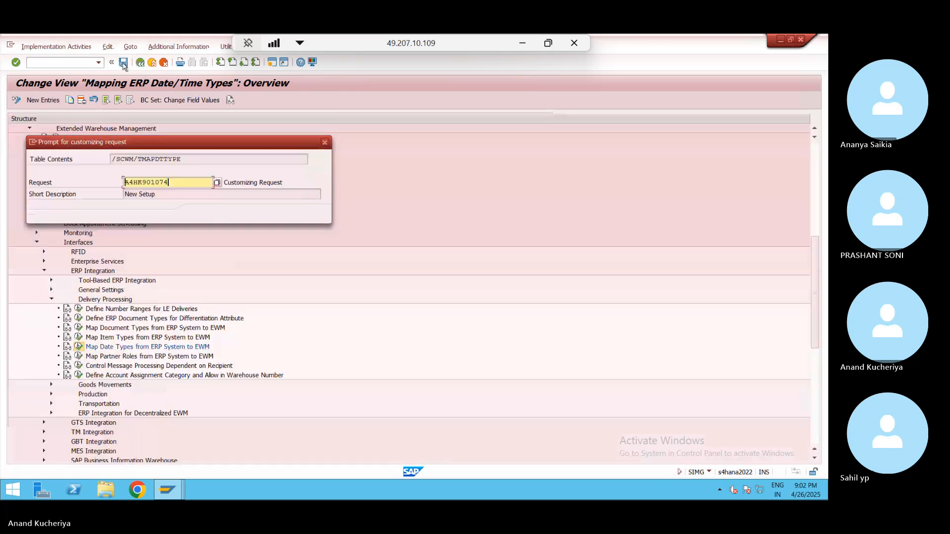
{"action": "left_click", "coordinate": [202, 215]}
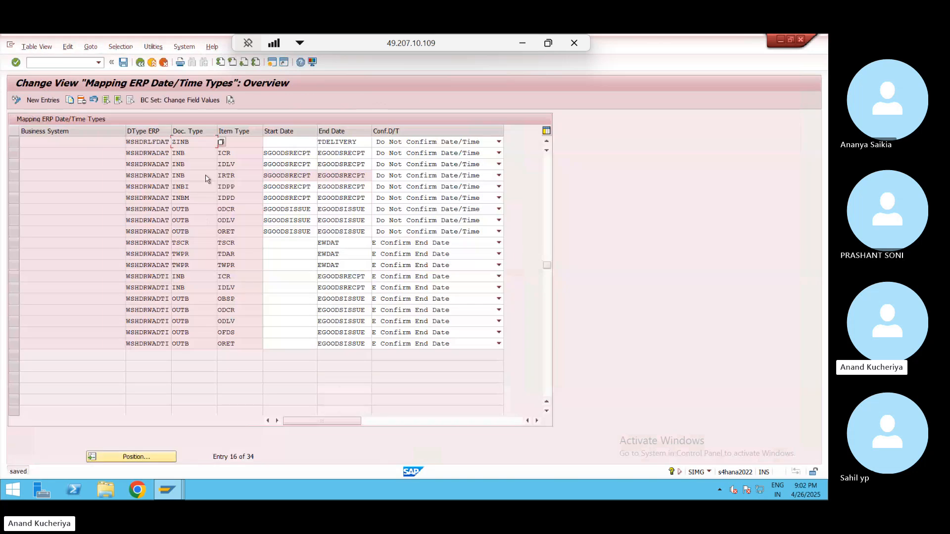
{"action": "key", "text": "alt+Tab"}
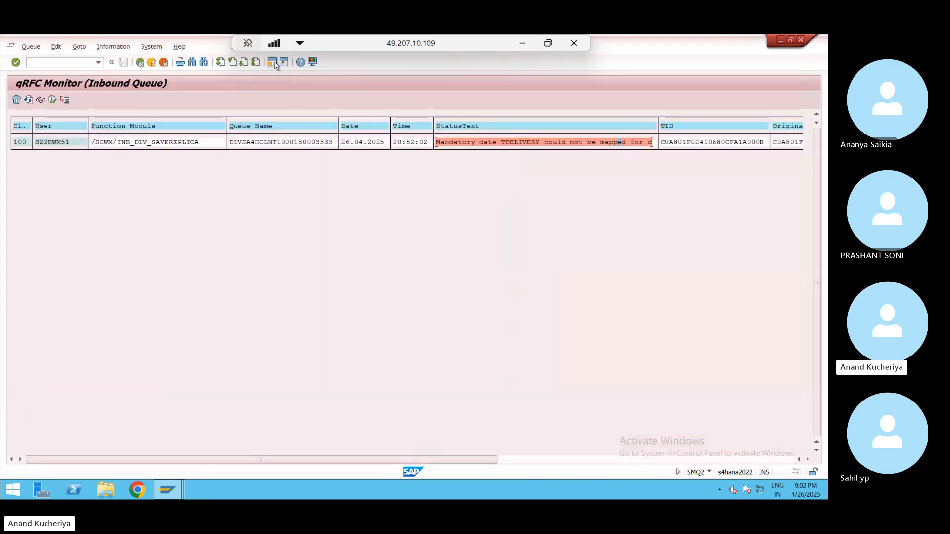
- Display the failed inbound queue entry's LUW data and return to the queue list
{"action": "left_click", "coordinate": [64, 145]}
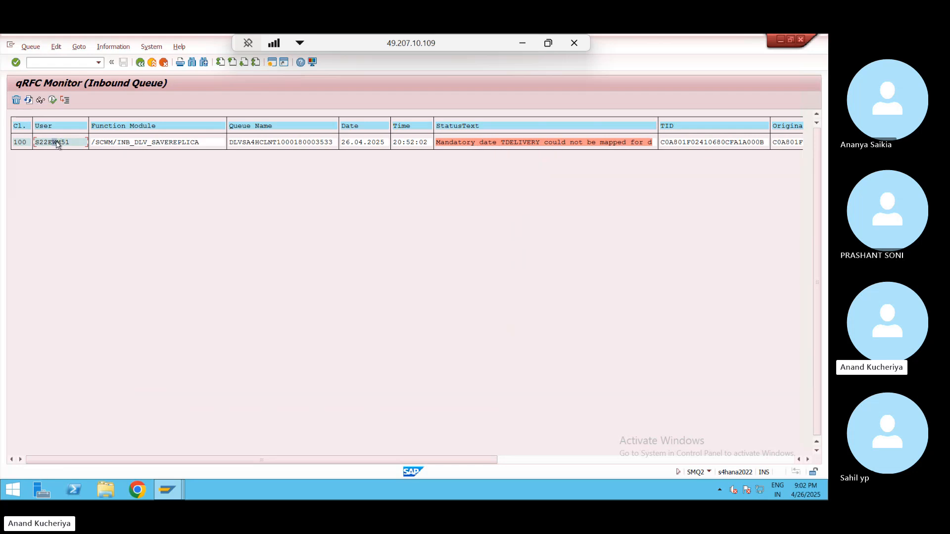
{"action": "left_click", "coordinate": [30, 47]}
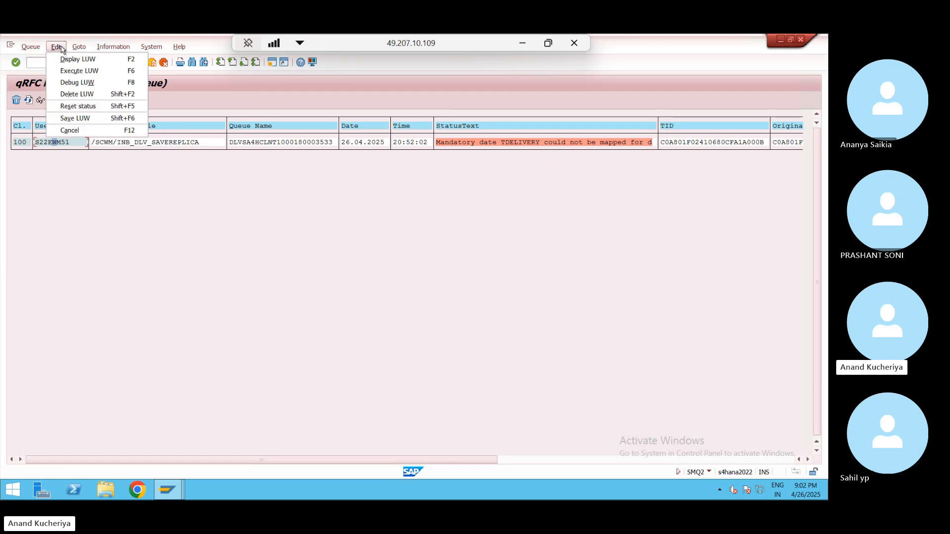
{"action": "mouse_move", "coordinate": [80, 47]}
{"action": "left_click", "coordinate": [47, 143]}
{"action": "double_click", "coordinate": [48, 144]}
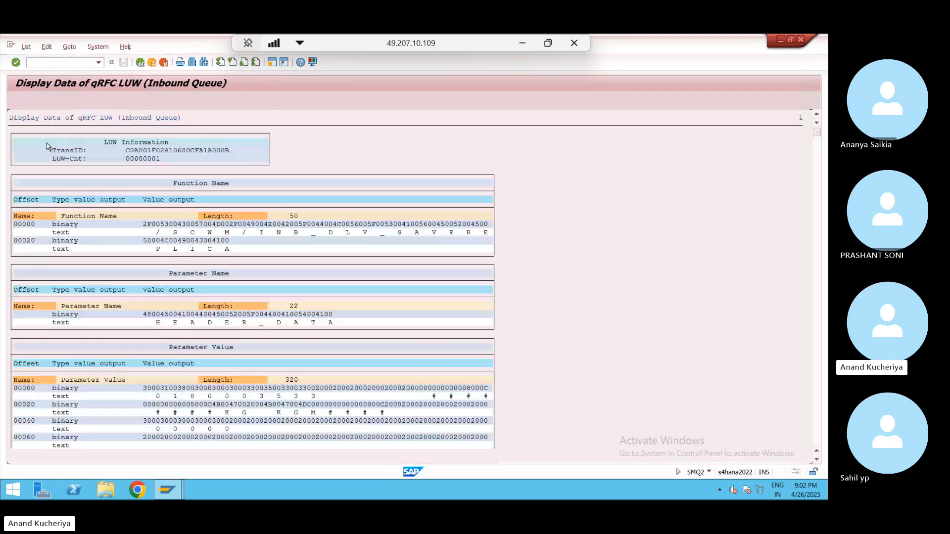
{"action": "left_click", "coordinate": [143, 63]}
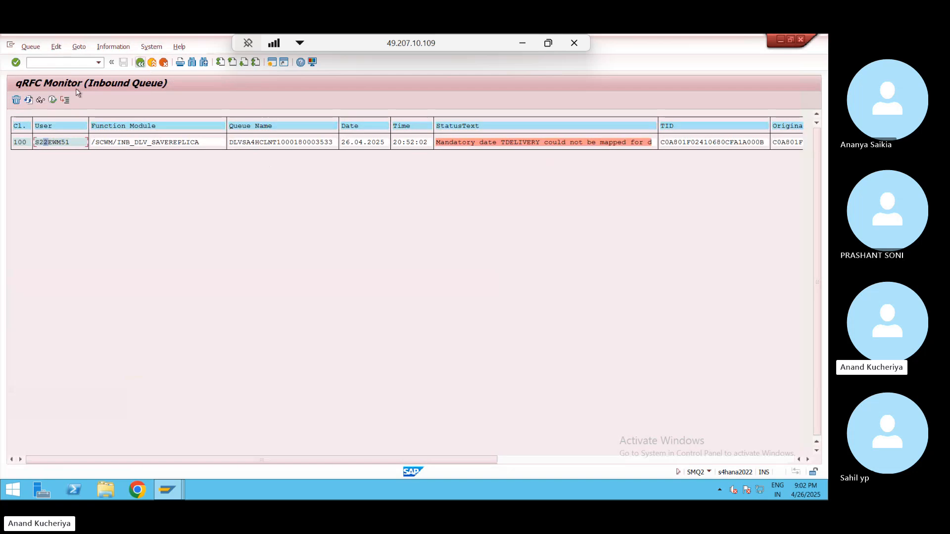
- Reset the failed entry's status and refresh until the queue is empty, then return to the mapping
{"action": "left_click", "coordinate": [57, 49]}
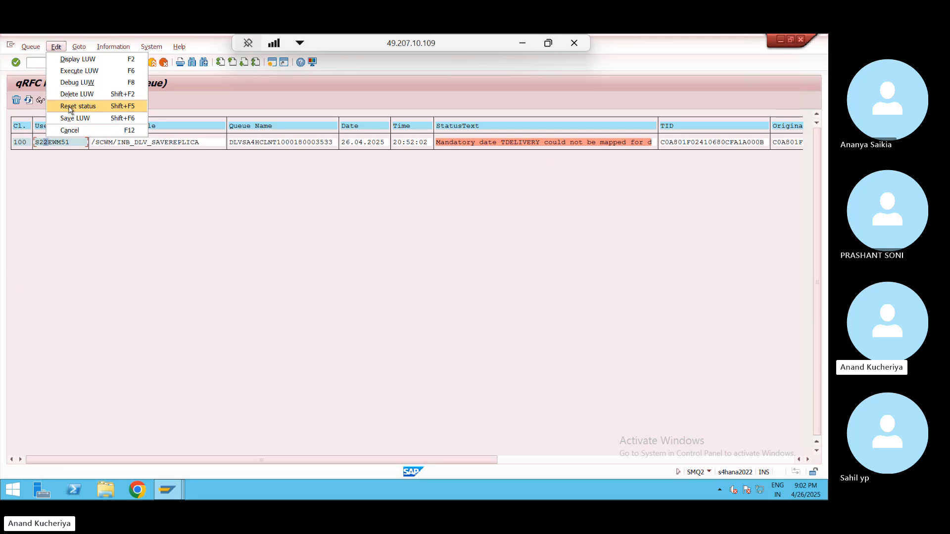
{"action": "left_click", "coordinate": [70, 107]}
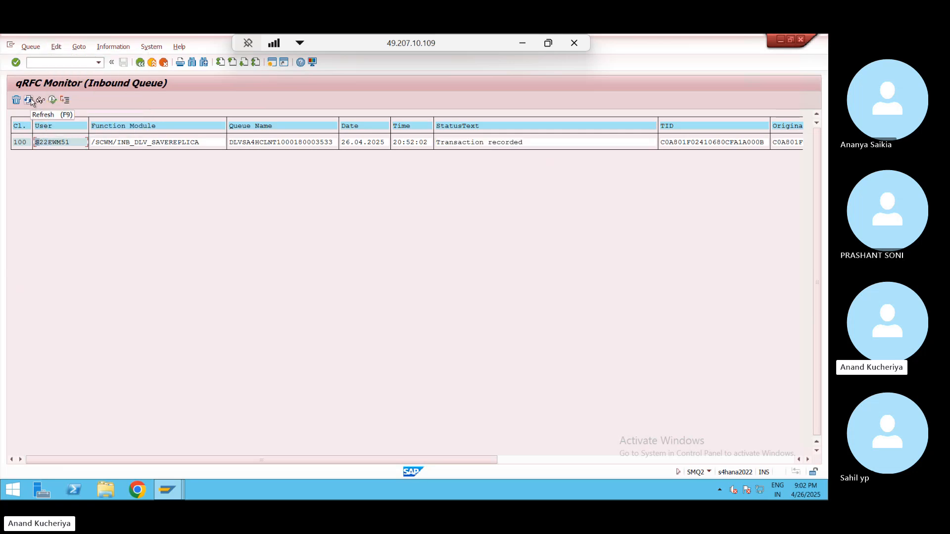
{"action": "left_click", "coordinate": [29, 101]}
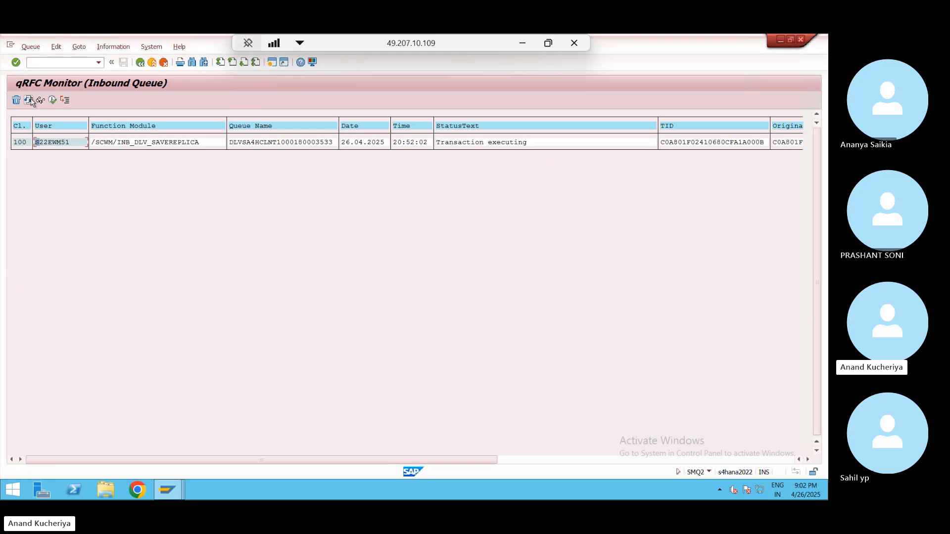
{"action": "left_click", "coordinate": [30, 100]}
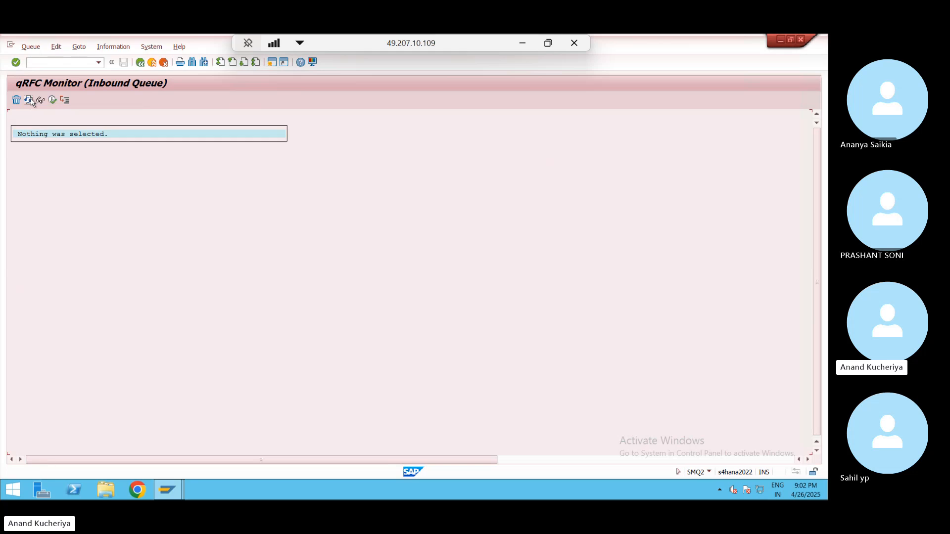
{"action": "key", "text": "alt+Tab"}
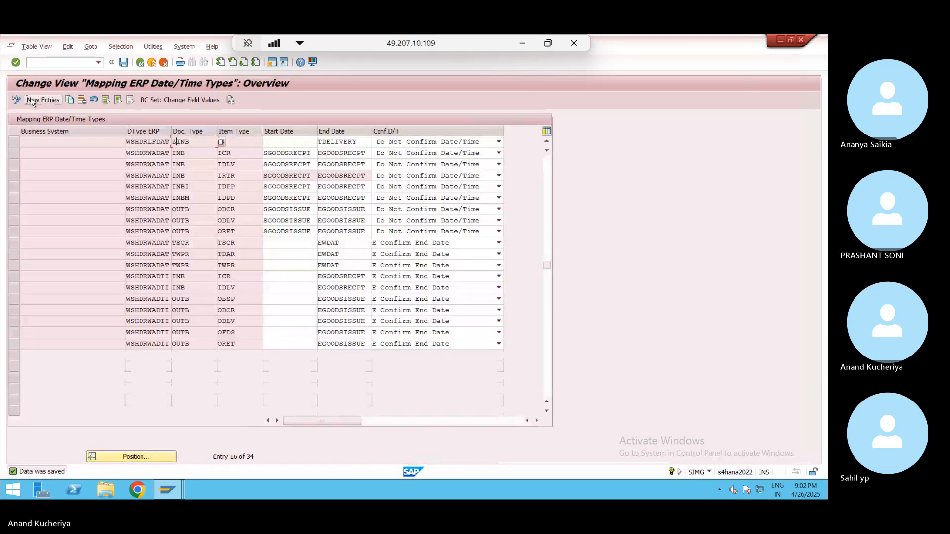
- Select inbound delivery 180003533 in the warehouse monitor and check its goods receipt status
{"action": "mouse_move", "coordinate": [173, 491]}
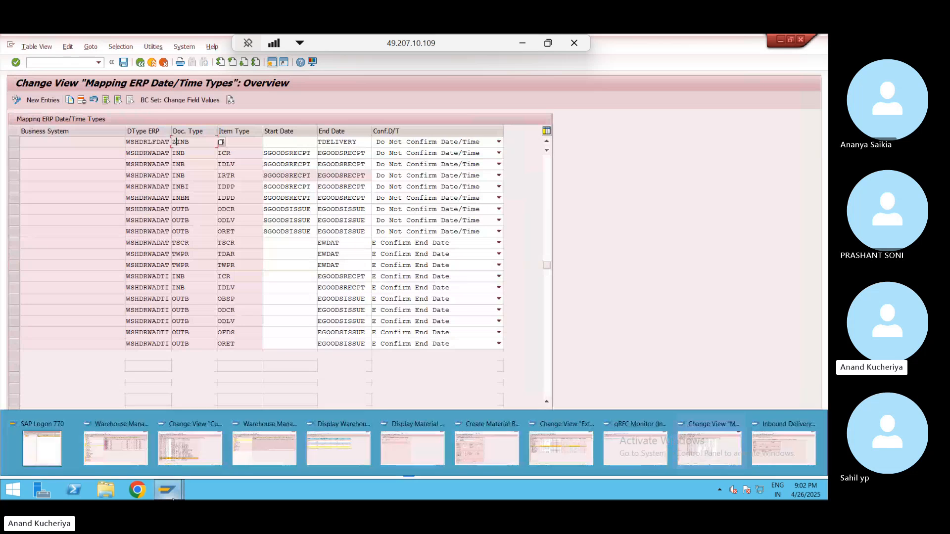
{"action": "left_click", "coordinate": [265, 444]}
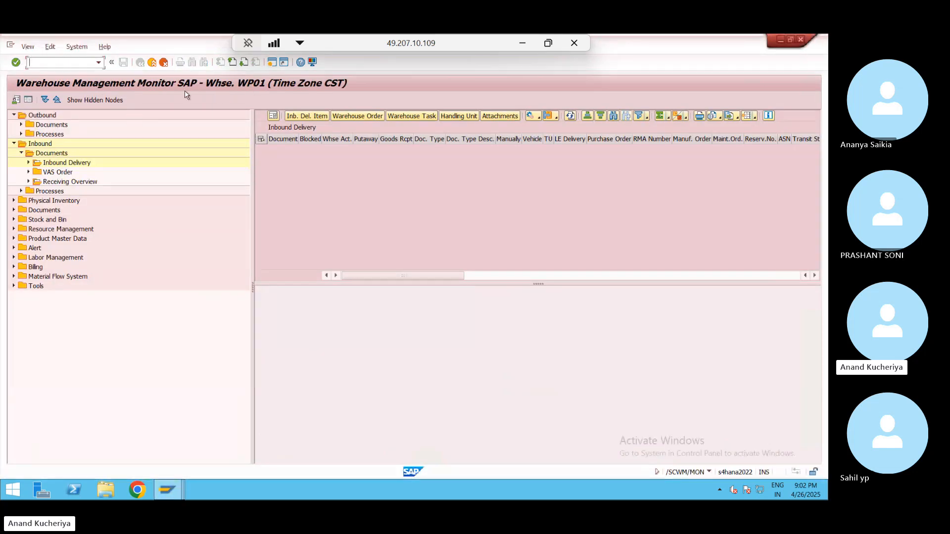
{"action": "double_click", "coordinate": [67, 163]}
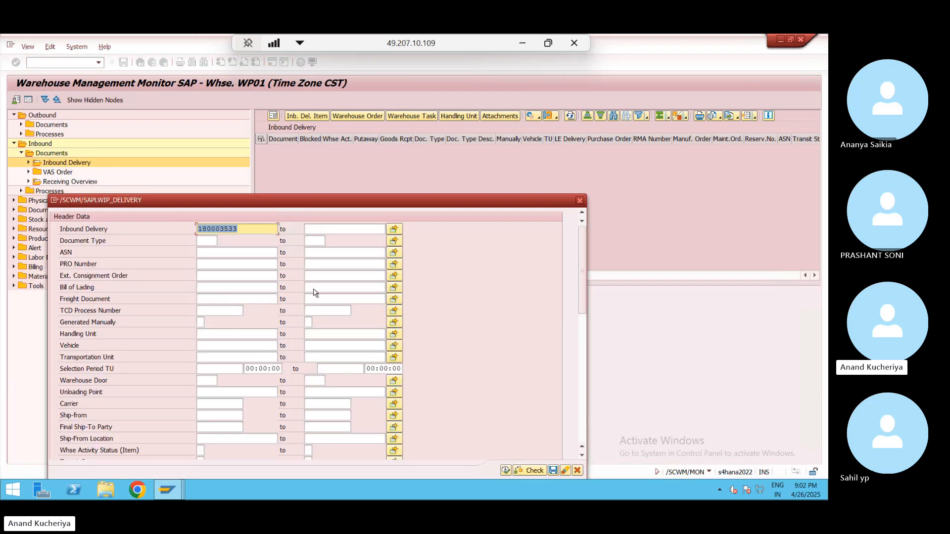
{"action": "left_click", "coordinate": [260, 228]}
{"action": "left_click", "coordinate": [506, 473]}
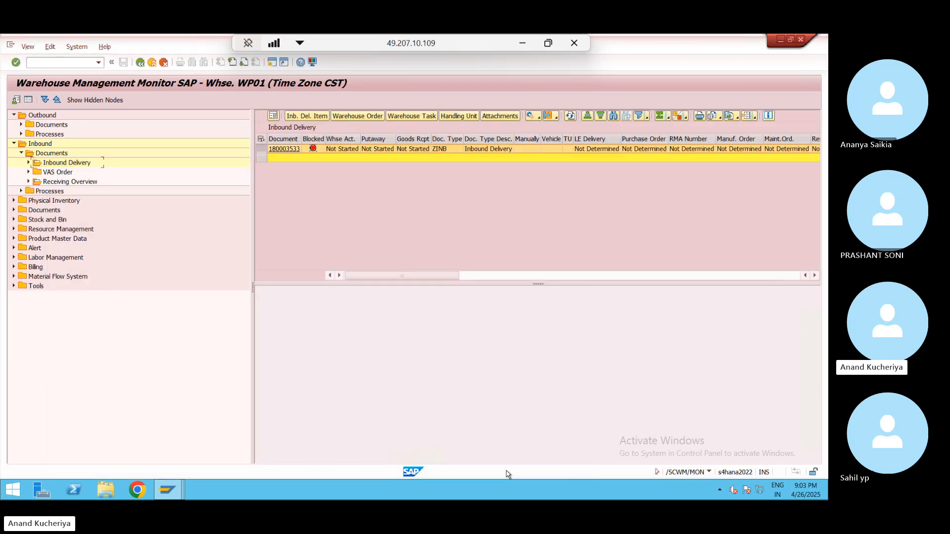
{"action": "left_click", "coordinate": [418, 150]}
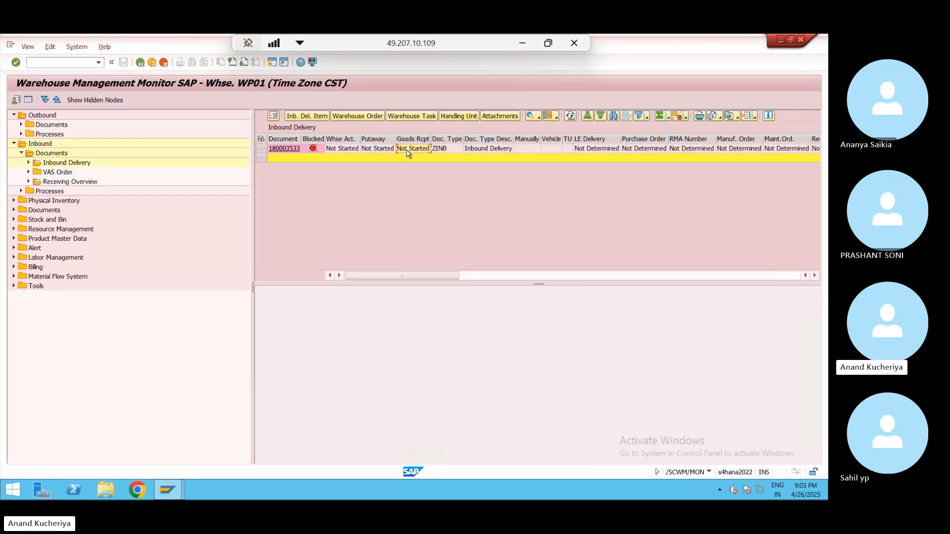
- Bring the warehouse monitor back to the front and minimise the remote SAP session to reveal Excel
{"action": "key", "text": "alt+Tab"}
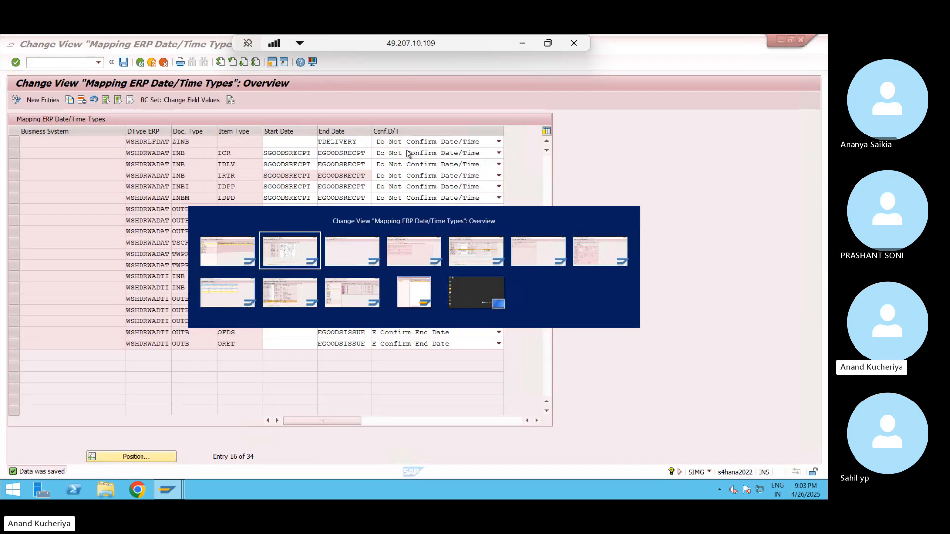
{"action": "key", "text": "alt+Tab"}
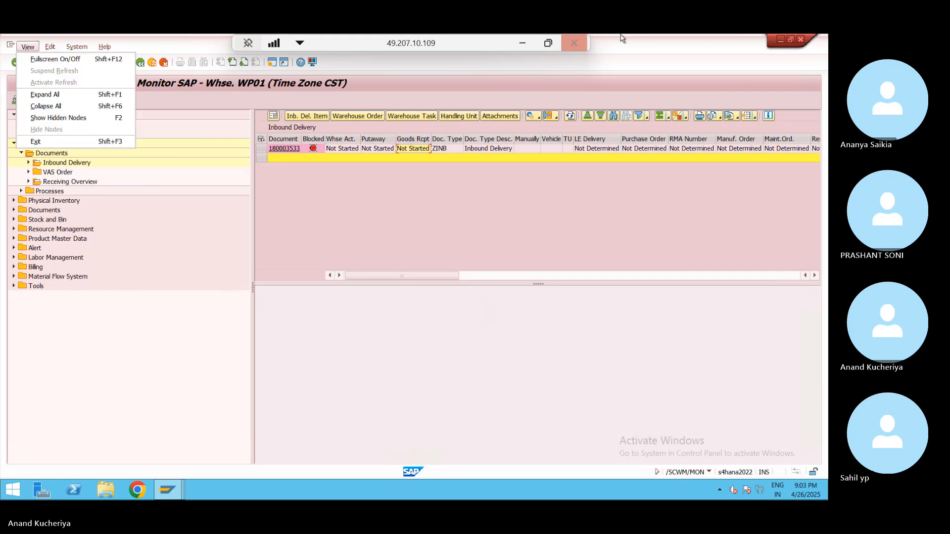
{"action": "left_click", "coordinate": [522, 43]}
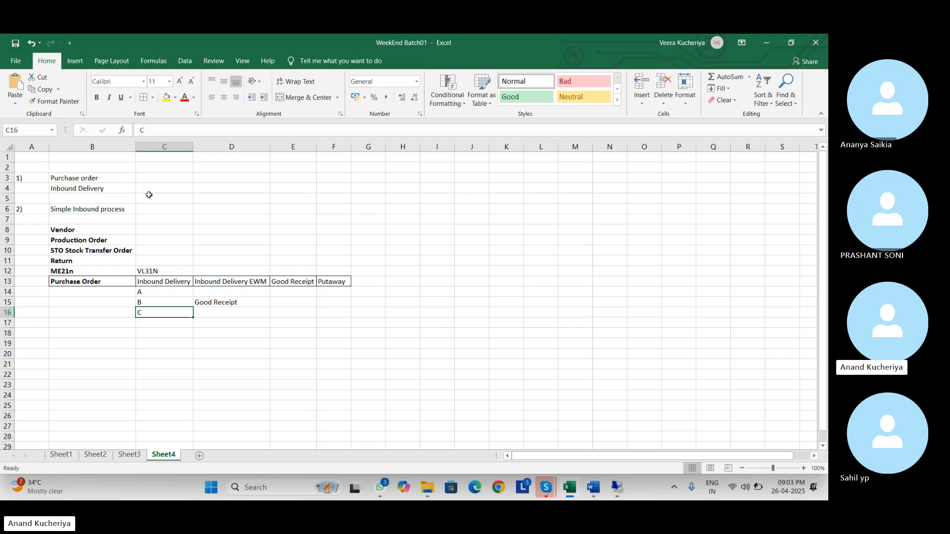
- Enter 'Working' in C3 beside Purchase order on Sheet4
{"action": "left_click", "coordinate": [7, 189]}
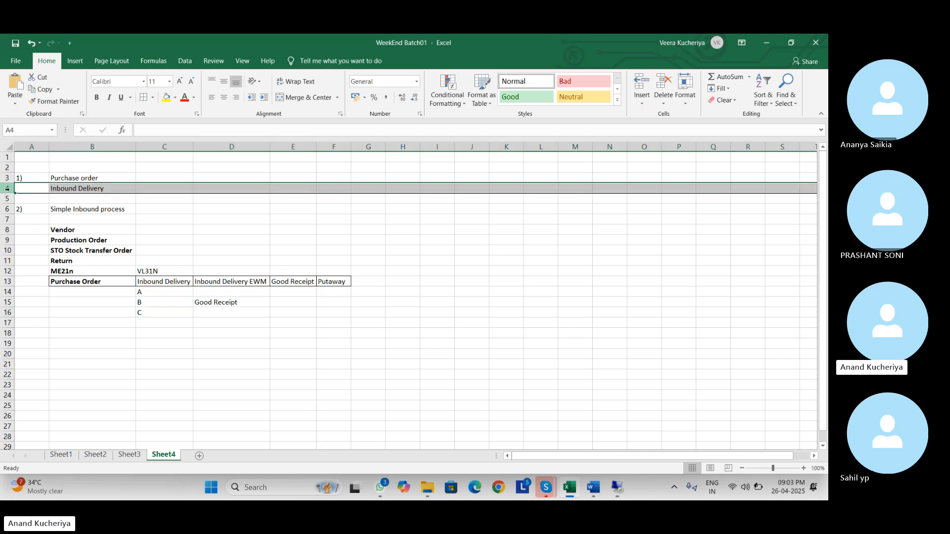
{"action": "left_click", "coordinate": [160, 185]}
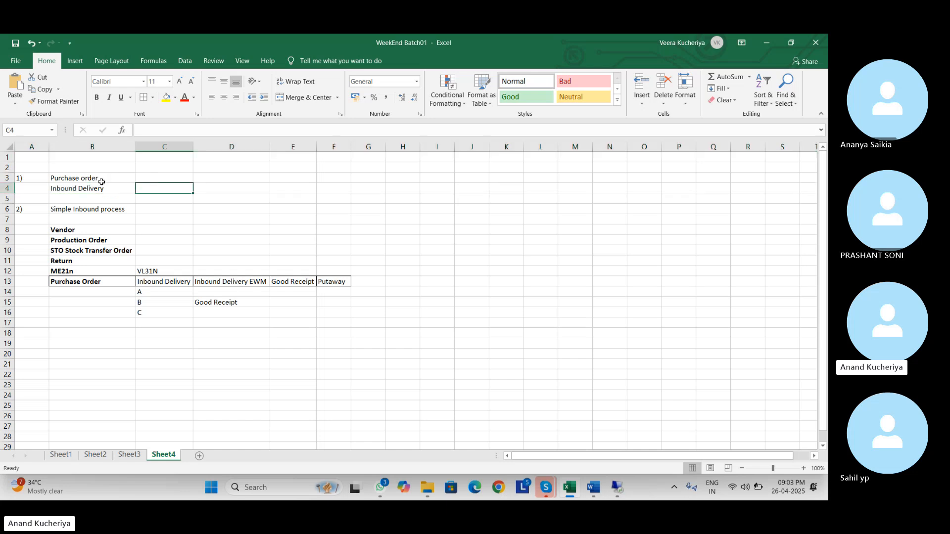
{"action": "left_click", "coordinate": [163, 179]}
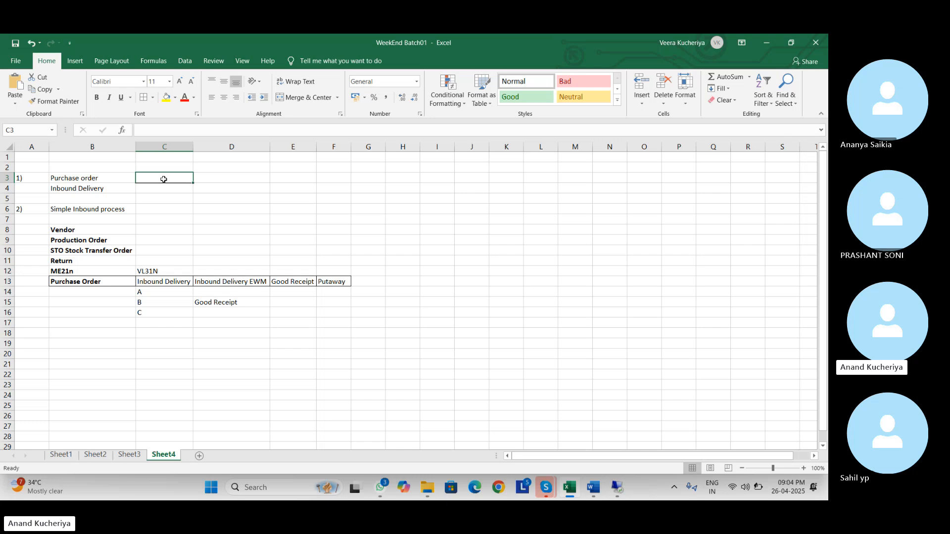
{"action": "type", "text": "Working"}
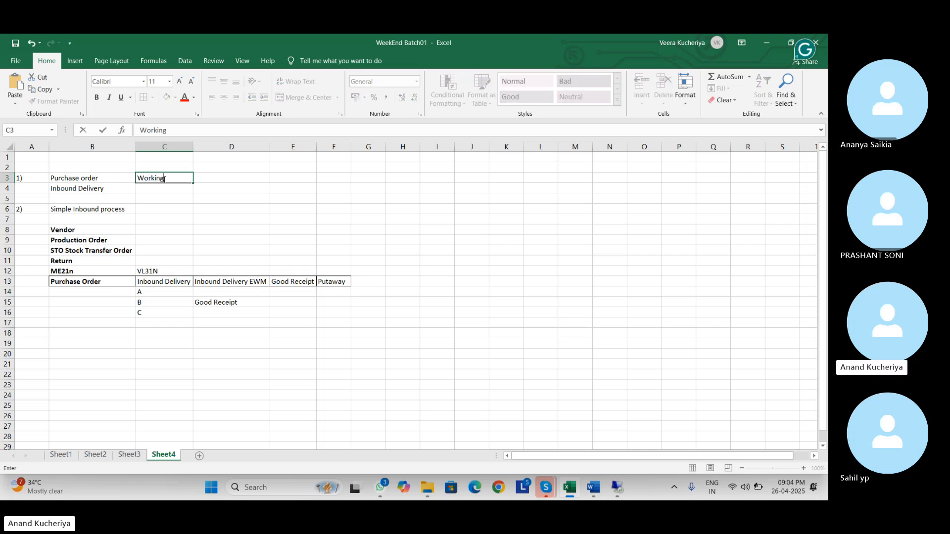
{"action": "key", "text": "Return"}
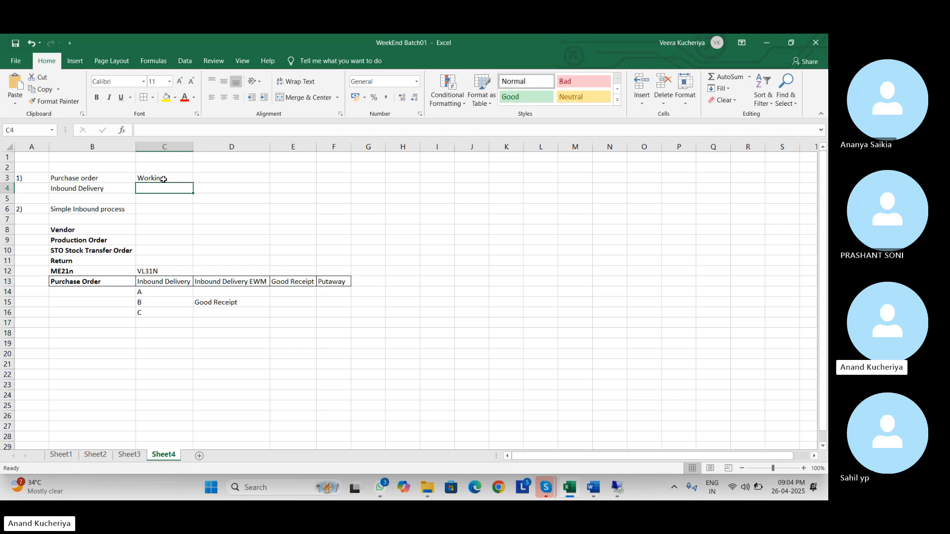
- Enter 'Working new purchase order.' in C4 beside Inbound Delivery, then return to SAP
{"action": "type", "text": "Working"}
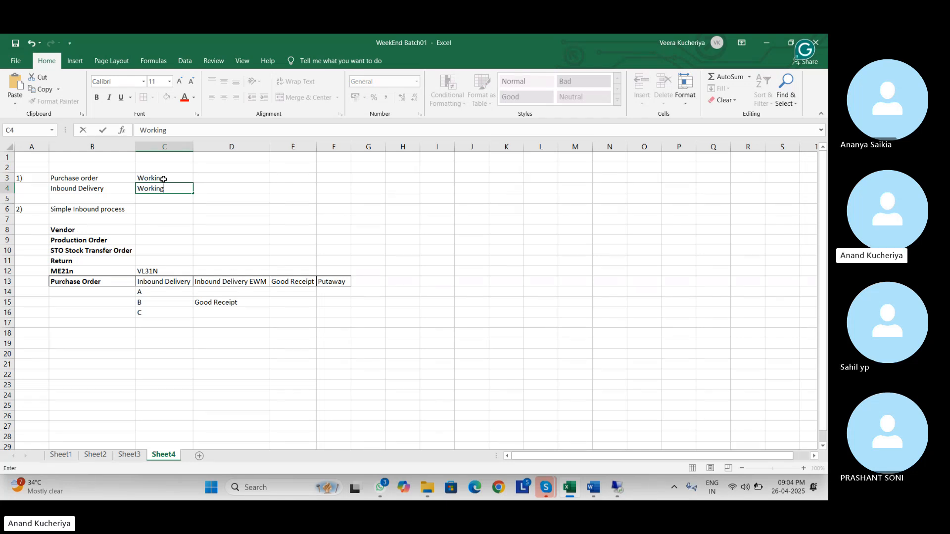
{"action": "type", "text": ","}
{"action": "key", "text": "BackSpace"}
{"action": "key", "text": "BackSpace"}
{"action": "type", "text": "new pur"}
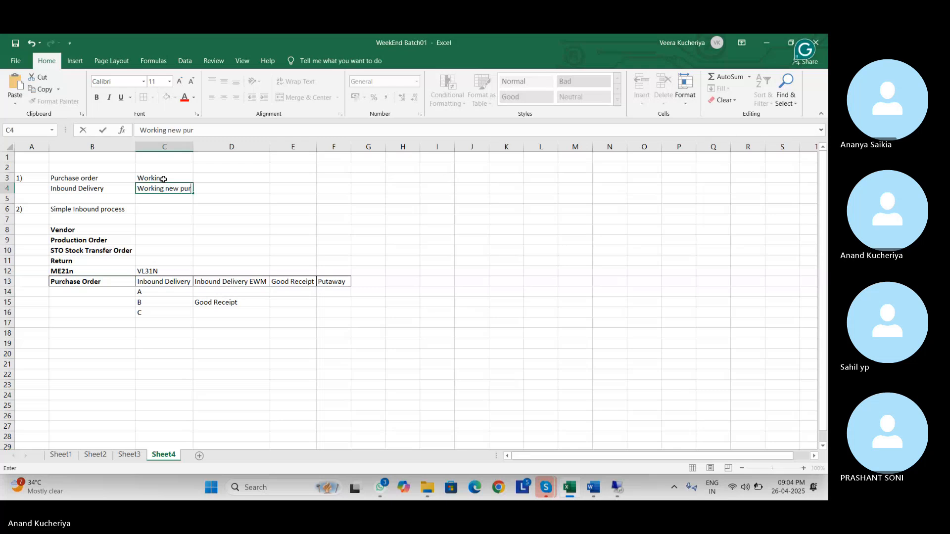
{"action": "type", "text": "chase order."}
{"action": "key", "text": "Return"}
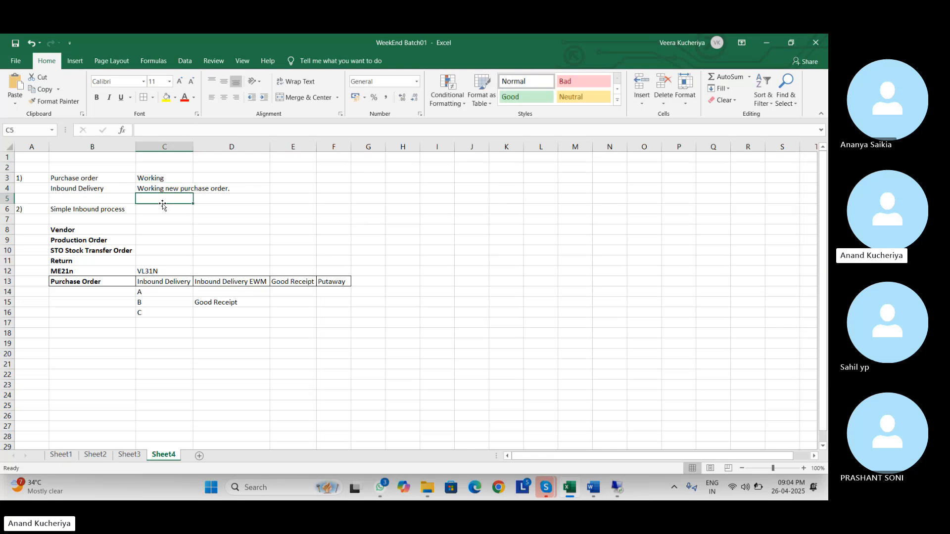
{"action": "left_click", "coordinate": [164, 188]}
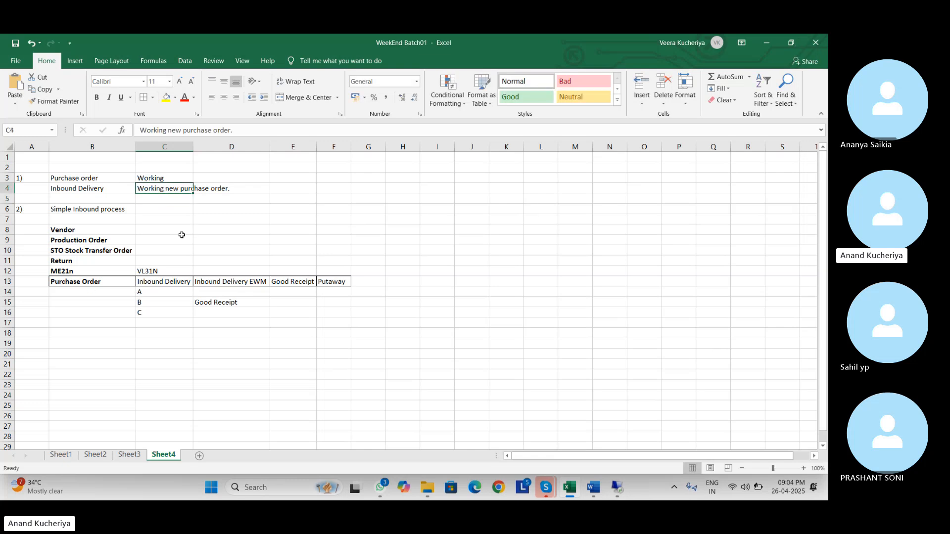
{"action": "key", "text": "alt+Tab"}
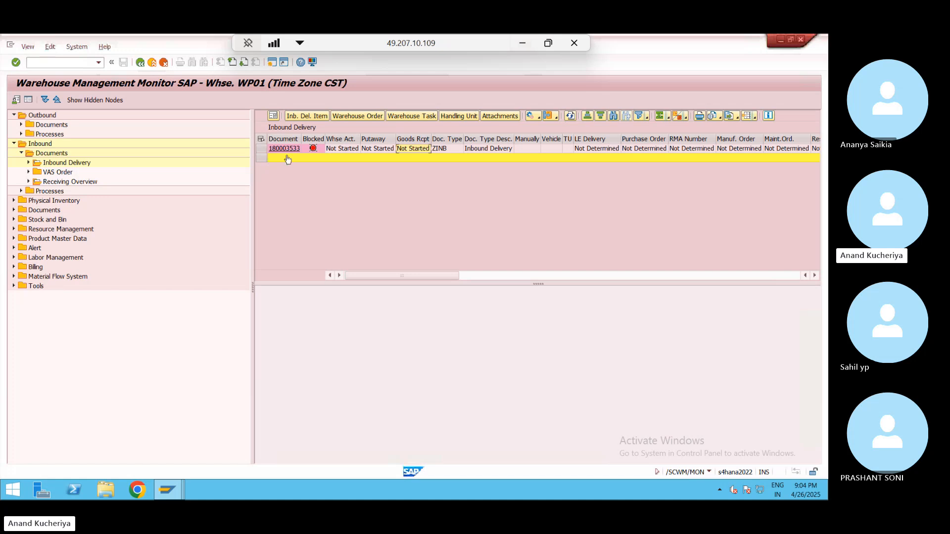
- Open delivery 180003533 from the monitor's Inbound Delivery list in Maintain Inbound Delivery
{"action": "left_click", "coordinate": [287, 149]}
{"action": "left_click", "coordinate": [287, 149]}
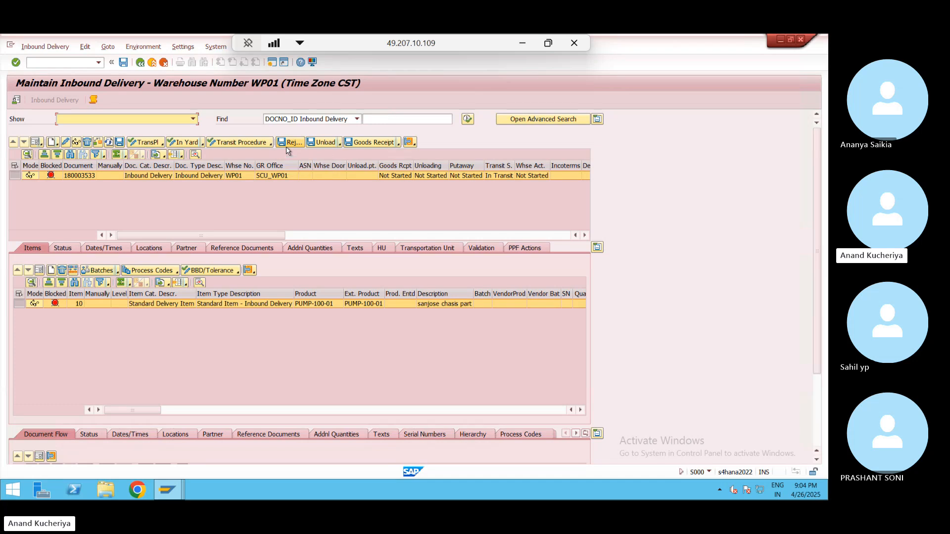
{"action": "left_click", "coordinate": [518, 44]}
{"action": "key", "text": "alt+Tab"}
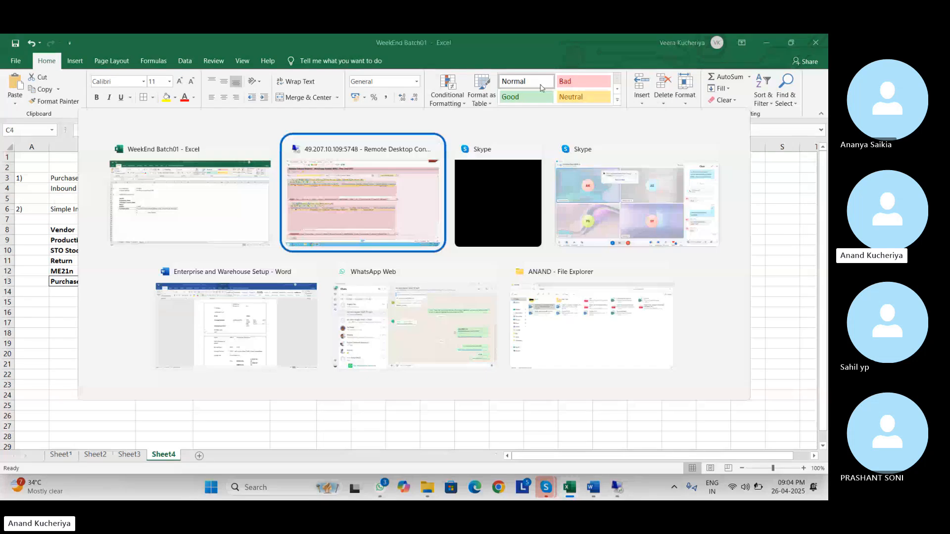
{"action": "key", "text": "Tab"}
{"action": "key", "text": "Tab"}
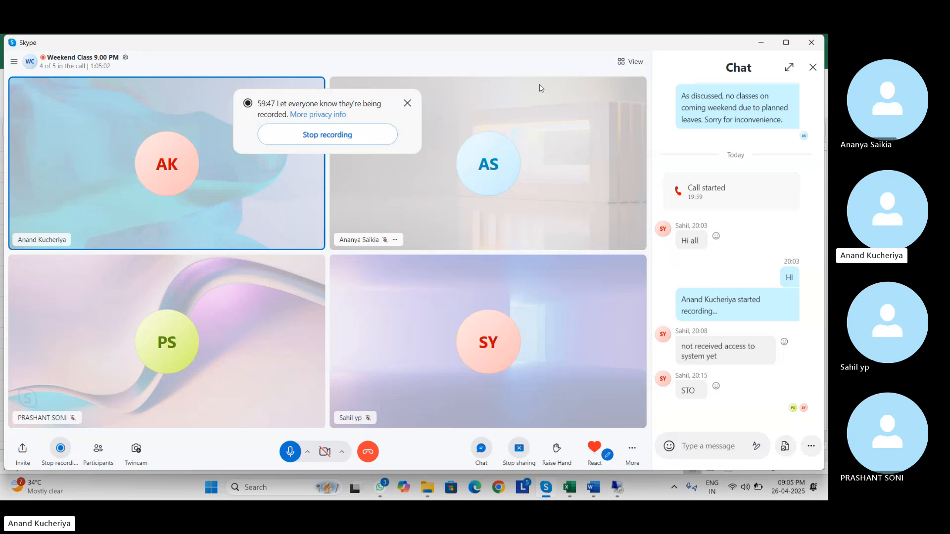
{"action": "key", "text": "alt+Tab"}
{"action": "key", "text": "alt+Tab"}
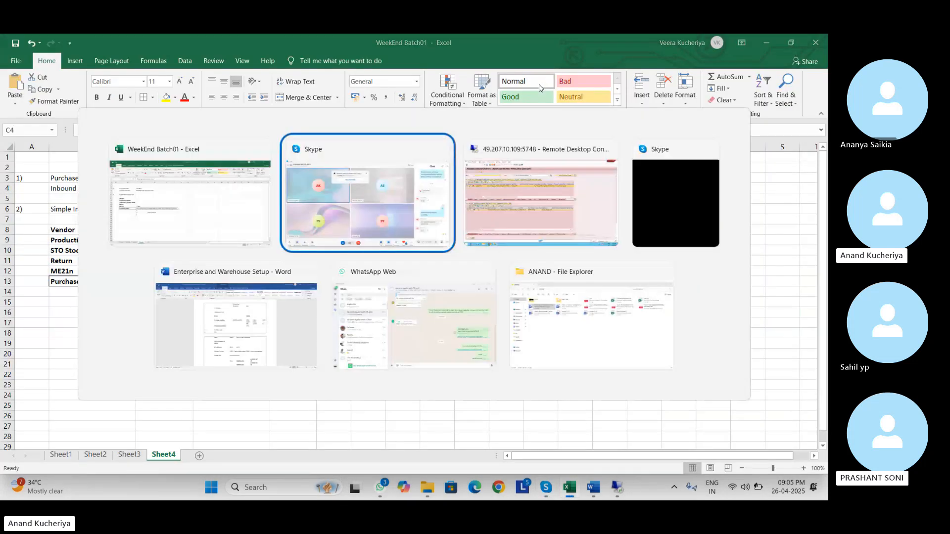
{"action": "key", "text": "alt+Tab"}
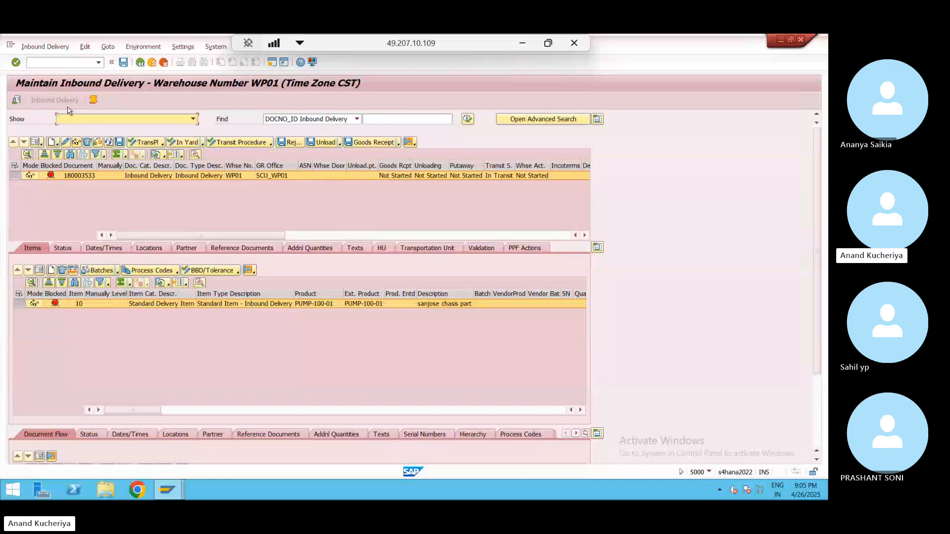
{"action": "left_click", "coordinate": [17, 100]}
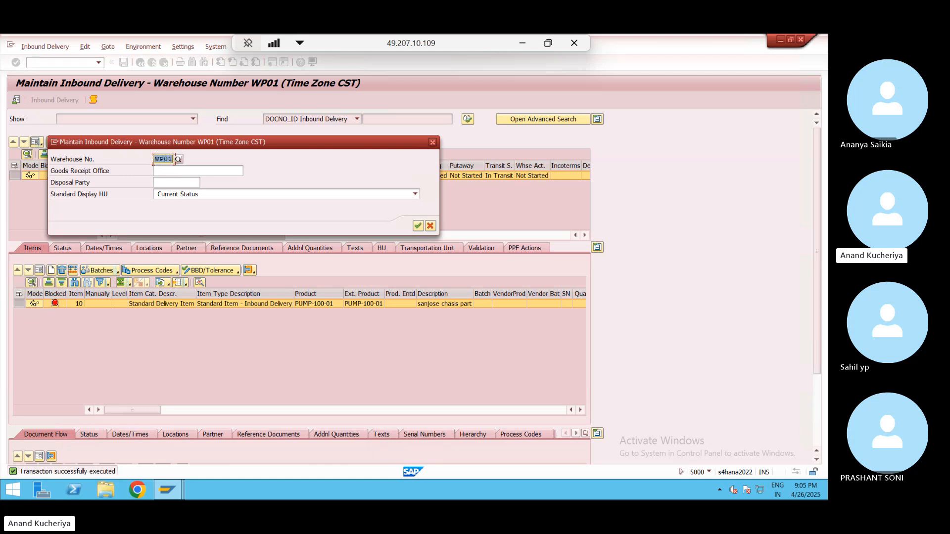
{"action": "left_click", "coordinate": [180, 164]}
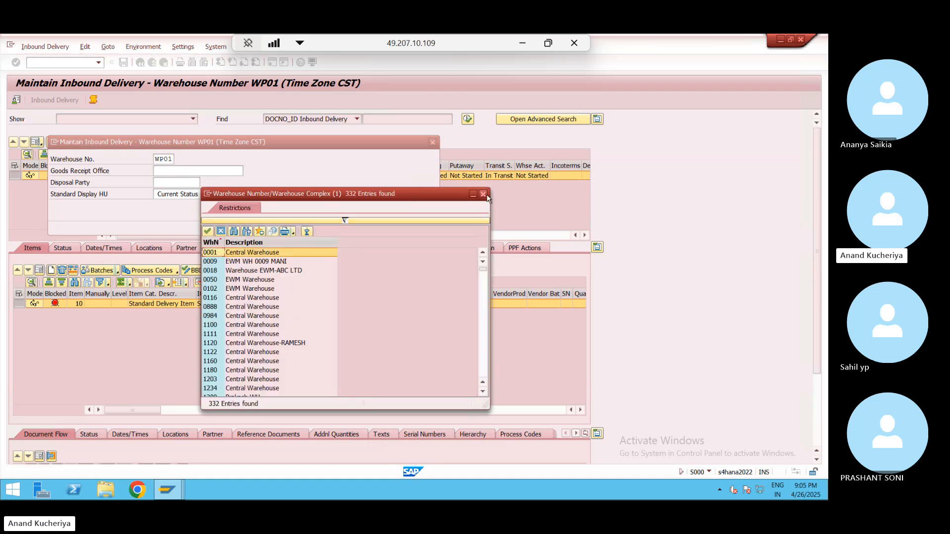
{"action": "left_click", "coordinate": [484, 195]}
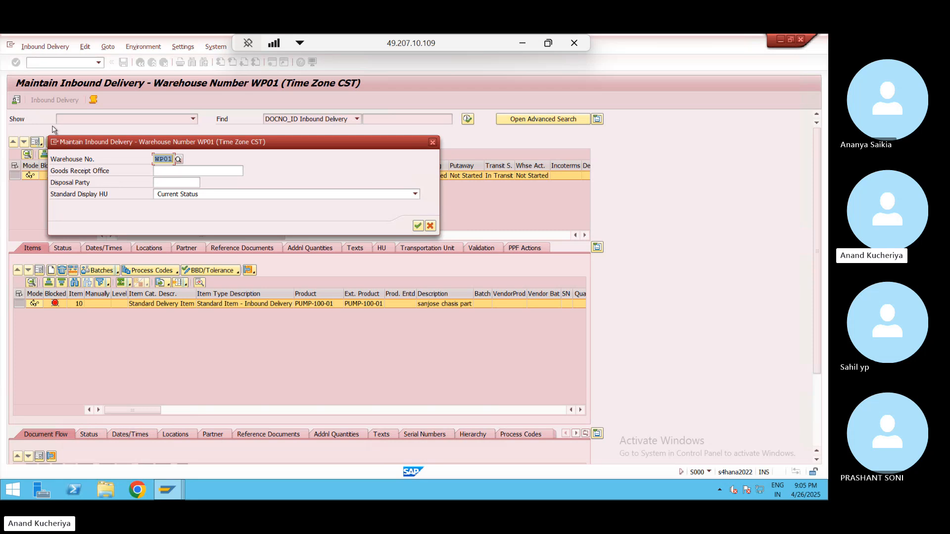
{"action": "left_click", "coordinate": [432, 143]}
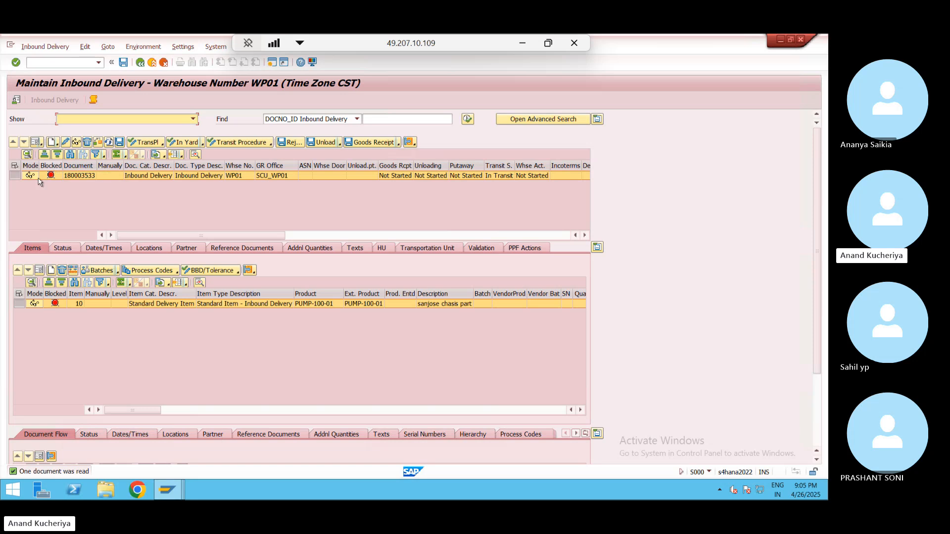
- Show delivery 180003533's header in form view and review GR office SCU_WP01 and Last Changed By
{"action": "left_click", "coordinate": [39, 143]}
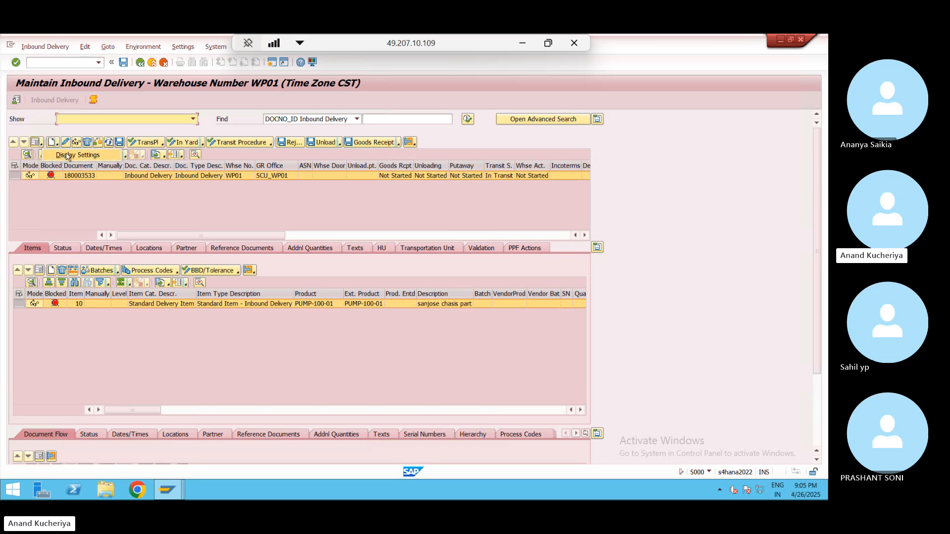
{"action": "left_click", "coordinate": [36, 145]}
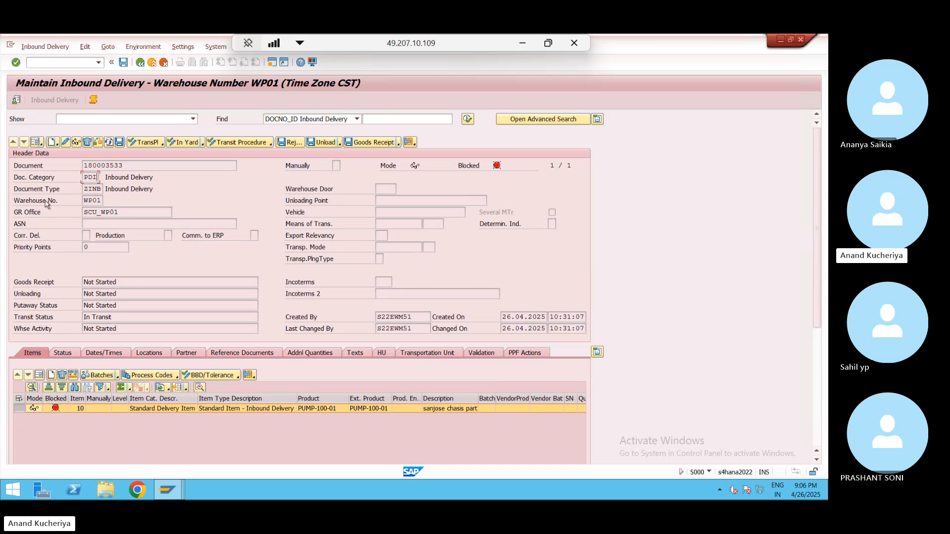
{"action": "left_click", "coordinate": [121, 214]}
{"action": "left_click", "coordinate": [406, 329]}
{"action": "left_click_drag", "start_coordinate": [816, 276], "coordinate": [814, 309]}
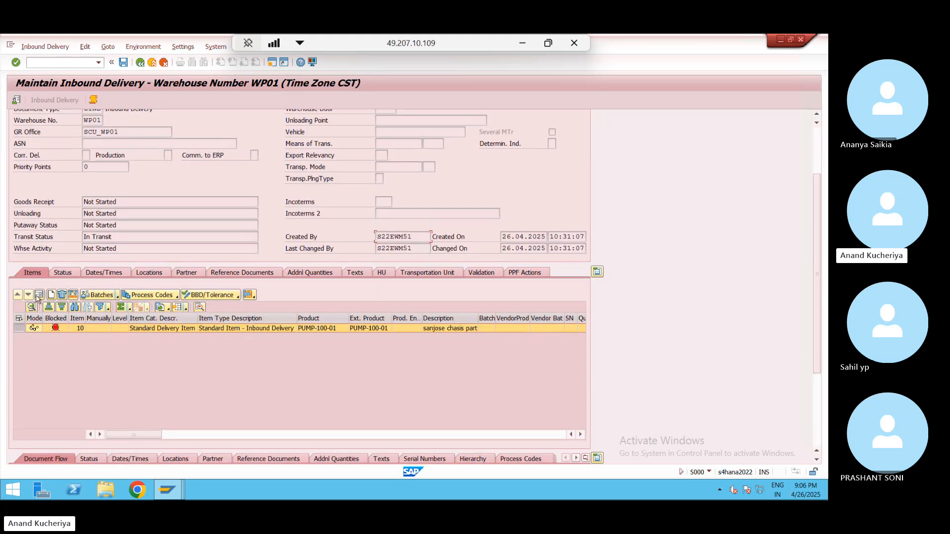
- Show item 10 PUMP-100-01 in form view and check its Batch, Goods Mvt Bin and Not Started statuses
{"action": "left_click", "coordinate": [39, 295]}
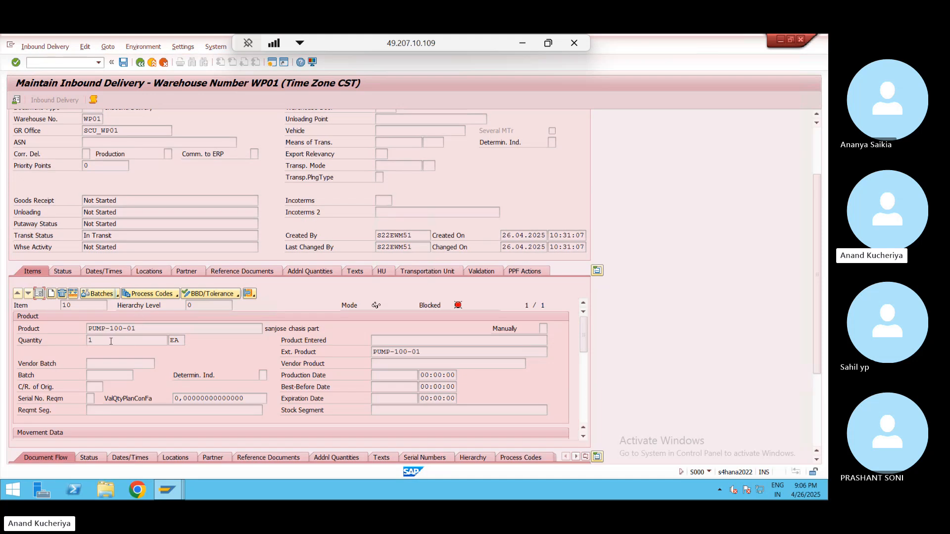
{"action": "left_click", "coordinate": [115, 379]}
{"action": "left_click_drag", "start_coordinate": [584, 340], "coordinate": [586, 372]}
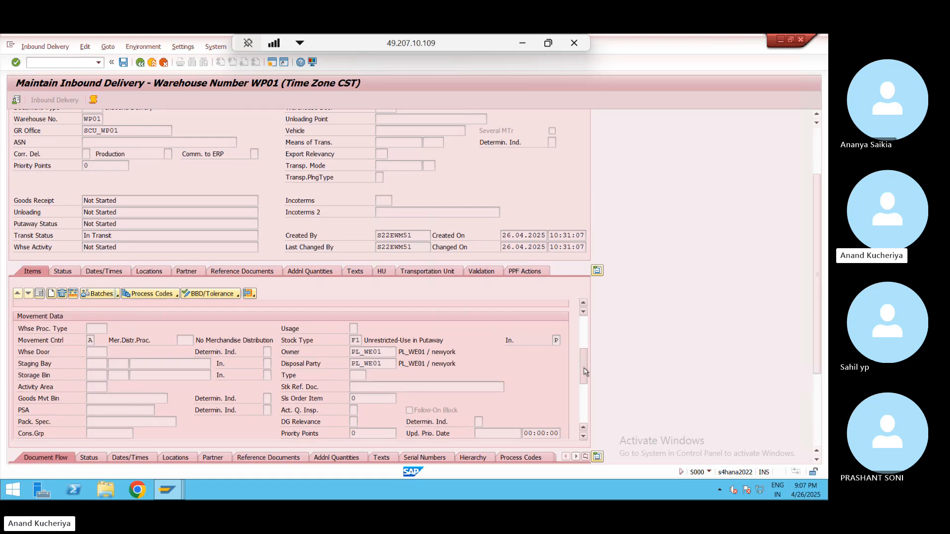
{"action": "left_click", "coordinate": [114, 398]}
{"action": "left_click_drag", "start_coordinate": [585, 359], "coordinate": [586, 399]}
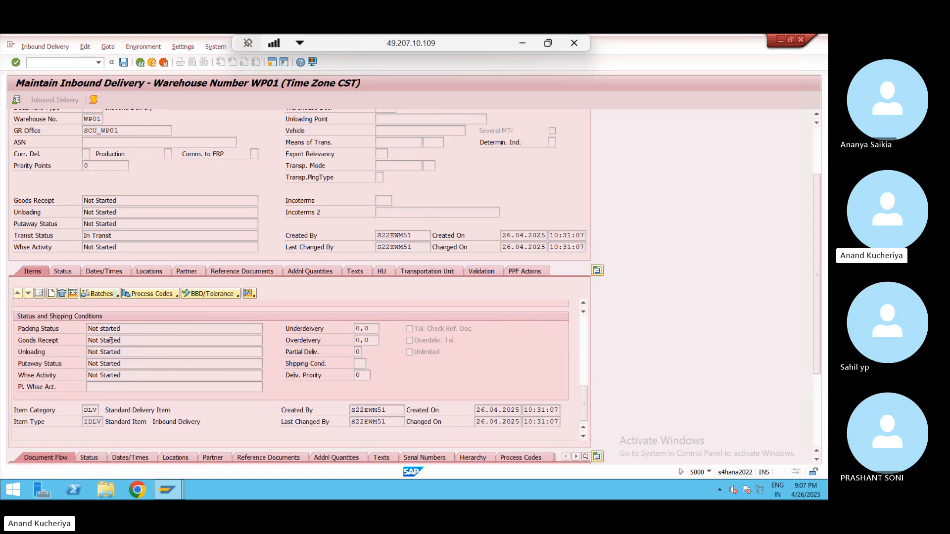
{"action": "left_click_drag", "start_coordinate": [133, 344], "coordinate": [97, 343]}
{"action": "left_click", "coordinate": [87, 344]}
{"action": "left_click", "coordinate": [137, 327]}
{"action": "left_click", "coordinate": [138, 327]}
{"action": "left_click", "coordinate": [92, 410]}
{"action": "left_click_drag", "start_coordinate": [83, 424], "coordinate": [108, 424]}
{"action": "left_click", "coordinate": [102, 423]}
{"action": "left_click_drag", "start_coordinate": [821, 271], "coordinate": [821, 339]}
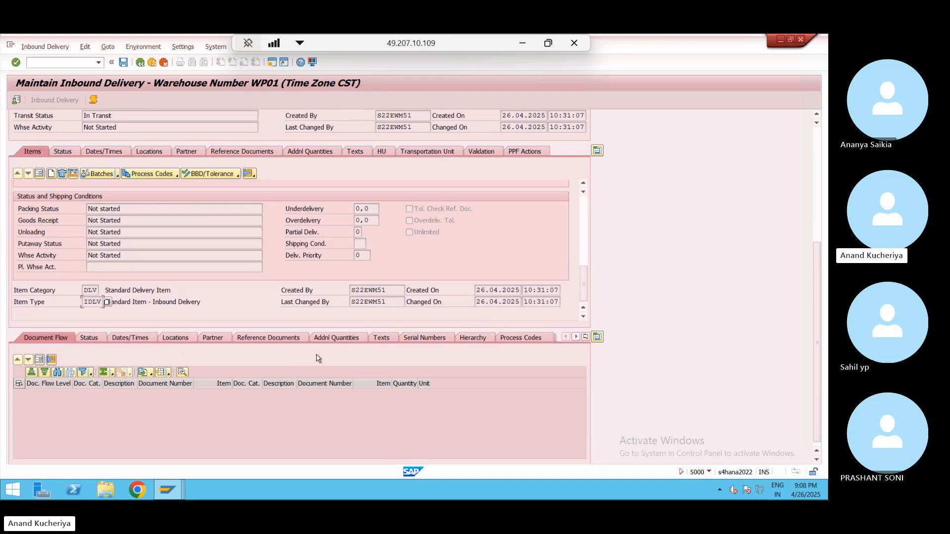
{"action": "left_click", "coordinate": [63, 152]}
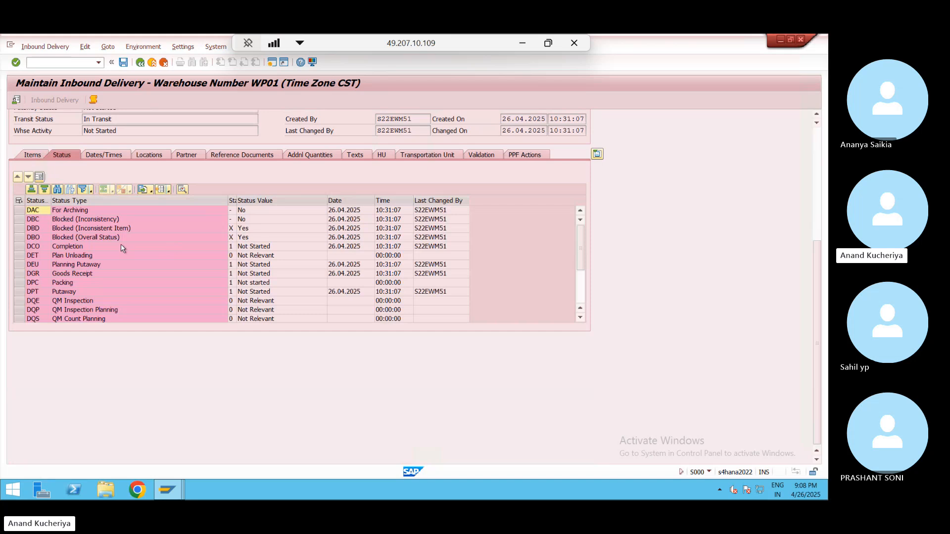
{"action": "left_click", "coordinate": [21, 245]}
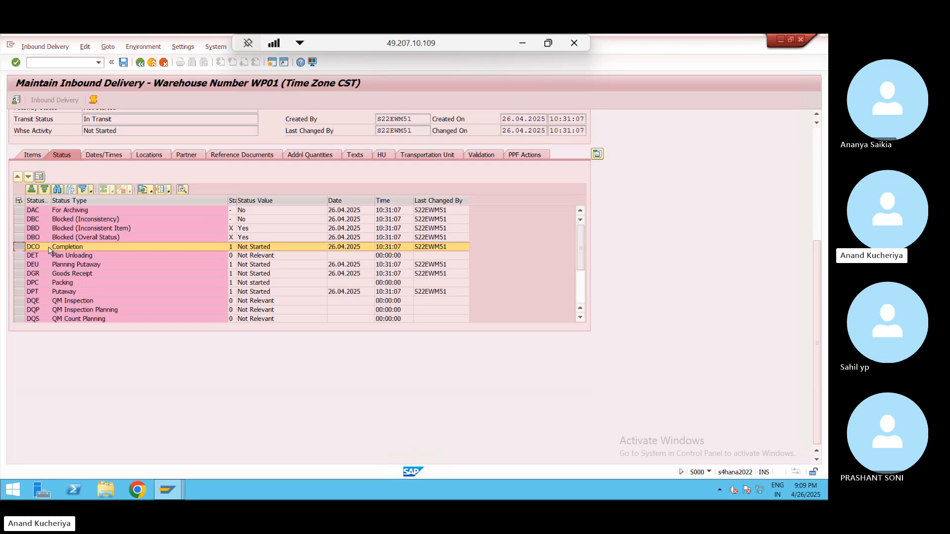
{"action": "left_click", "coordinate": [232, 248]}
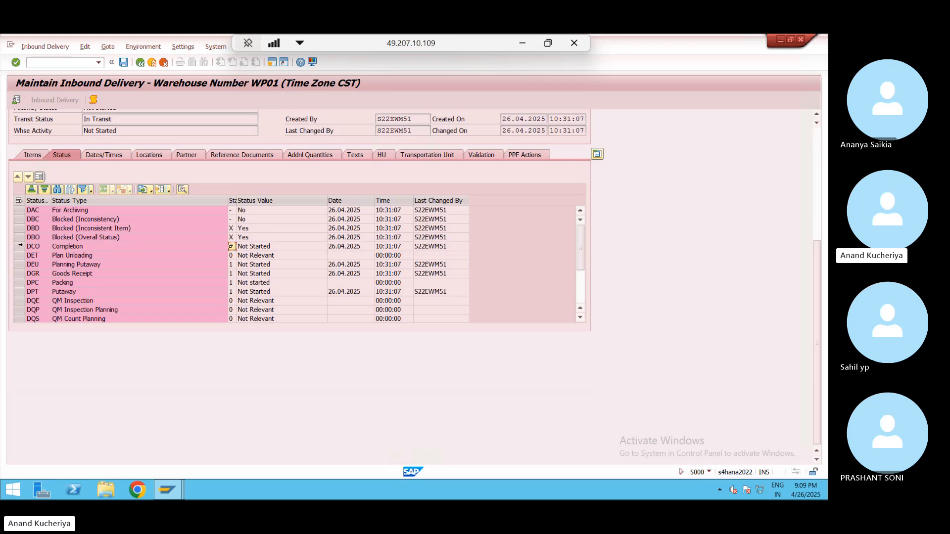
{"action": "left_click", "coordinate": [20, 247]}
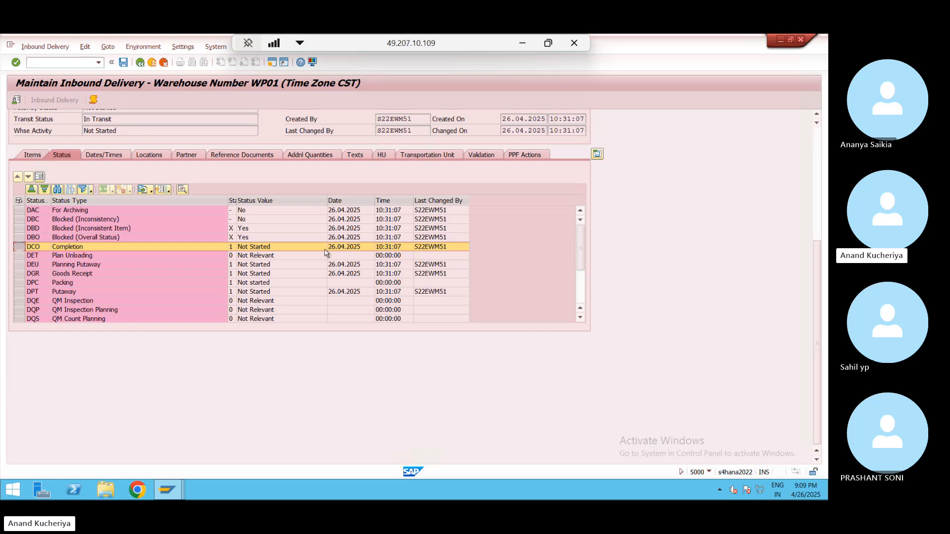
- Open delivery 180003533's PPF Actions tab, which lists no actions, and scroll up to Header Data
{"action": "left_click", "coordinate": [525, 155]}
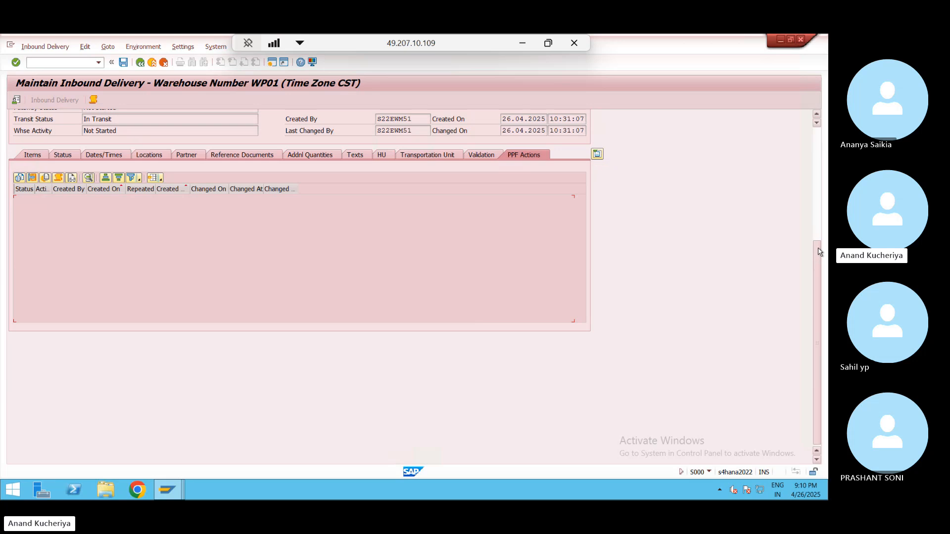
{"action": "left_click_drag", "start_coordinate": [820, 251], "coordinate": [799, 159]}
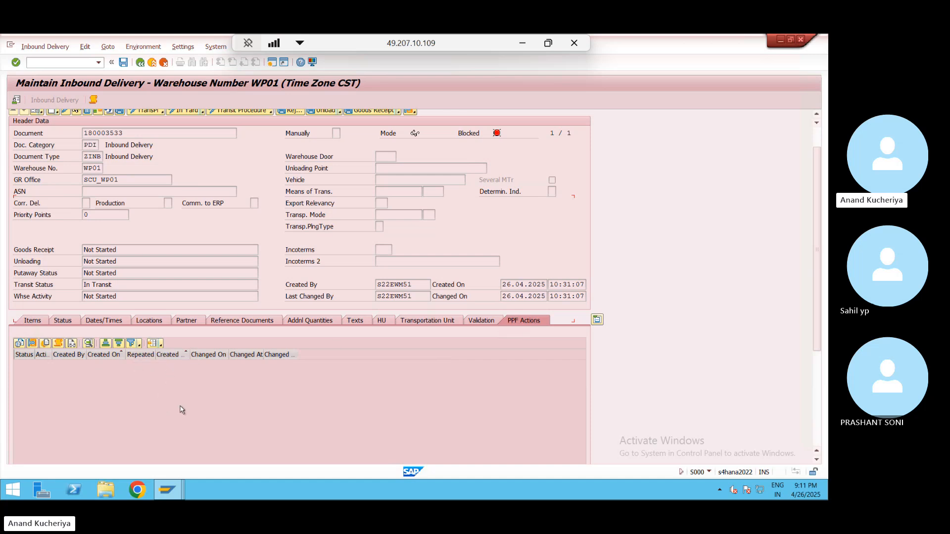
- Check delivery 180003533's handling units, then its Transportation Unit tab, which lists no units
{"action": "left_click", "coordinate": [381, 323]}
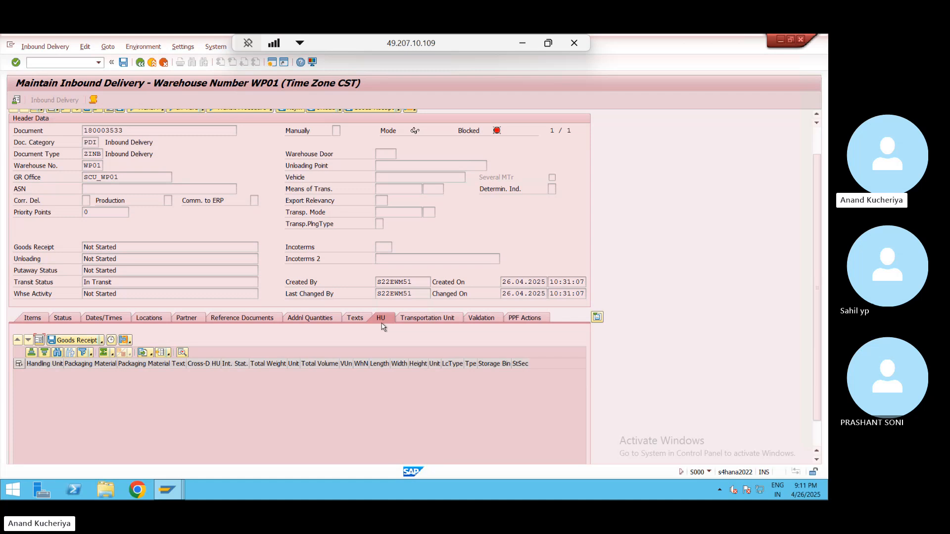
{"action": "left_click", "coordinate": [441, 320]}
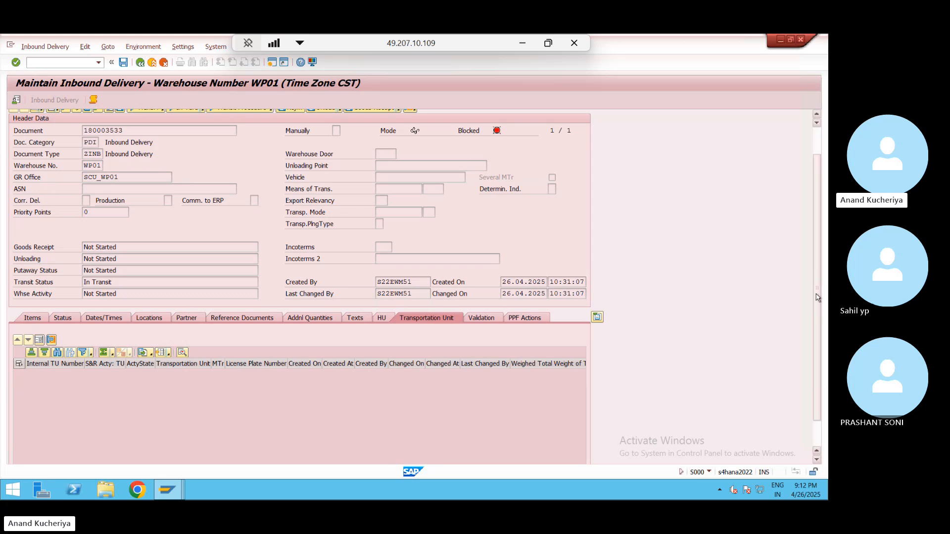
{"action": "left_click_drag", "start_coordinate": [817, 292], "coordinate": [811, 231]}
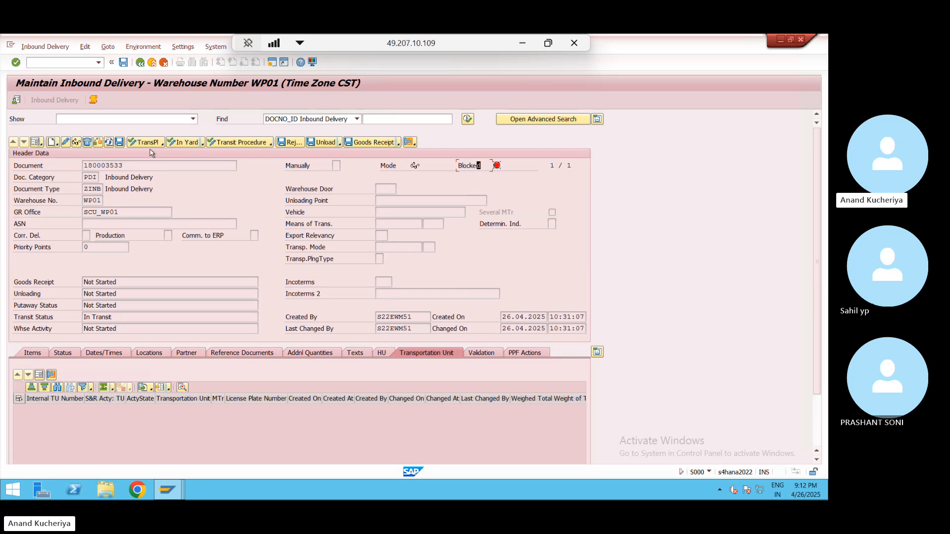
- Check delivery 180003533 and read the 'Goods movement bin not determined or entered' log error
{"action": "left_click", "coordinate": [98, 143]}
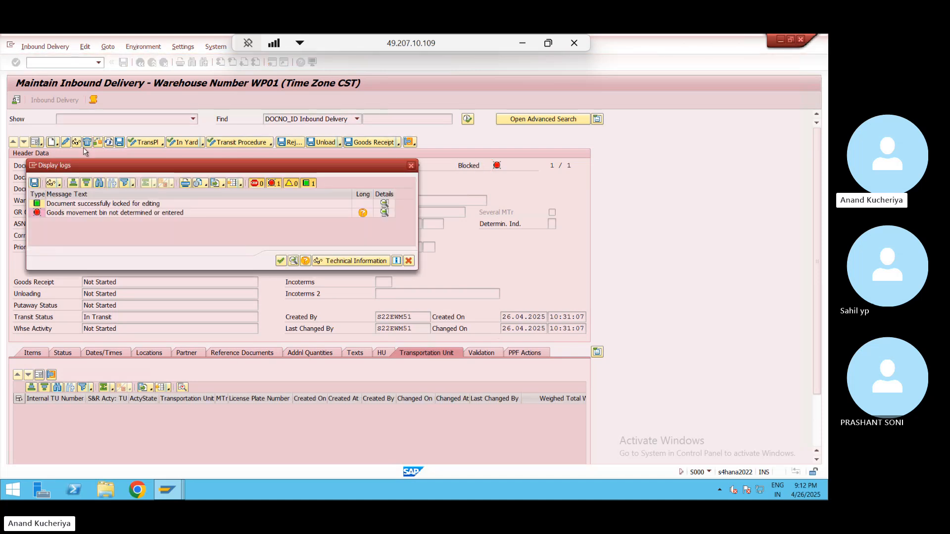
{"action": "left_click", "coordinate": [89, 216]}
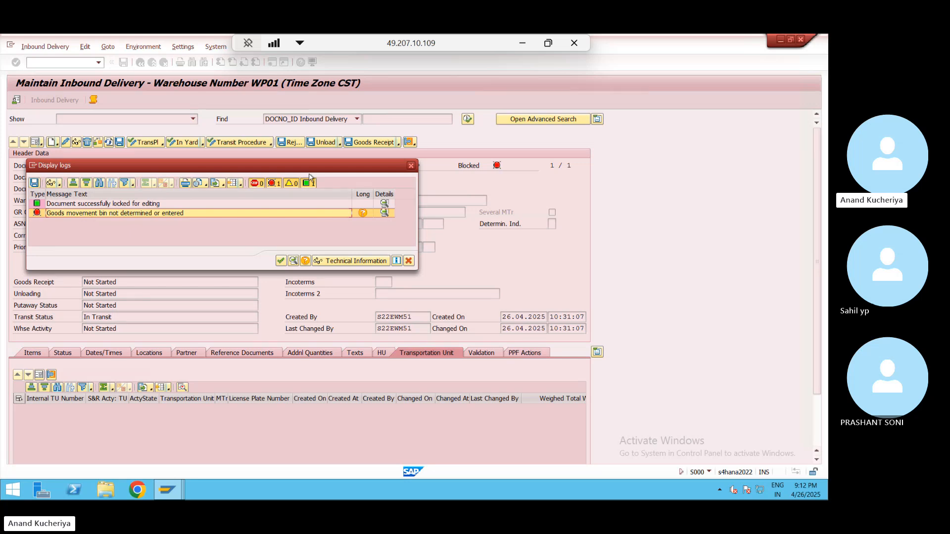
{"action": "left_click", "coordinate": [413, 168]}
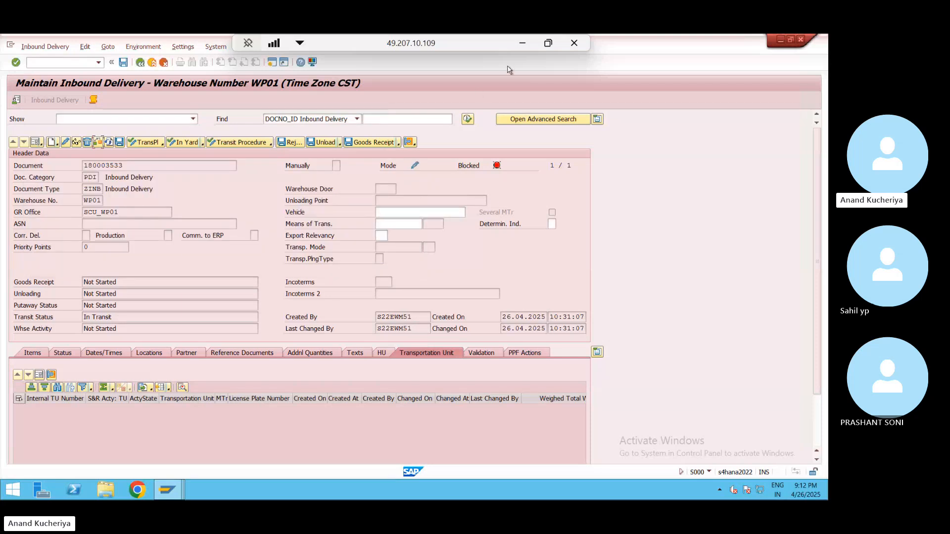
{"action": "key", "text": "alt+Tab"}
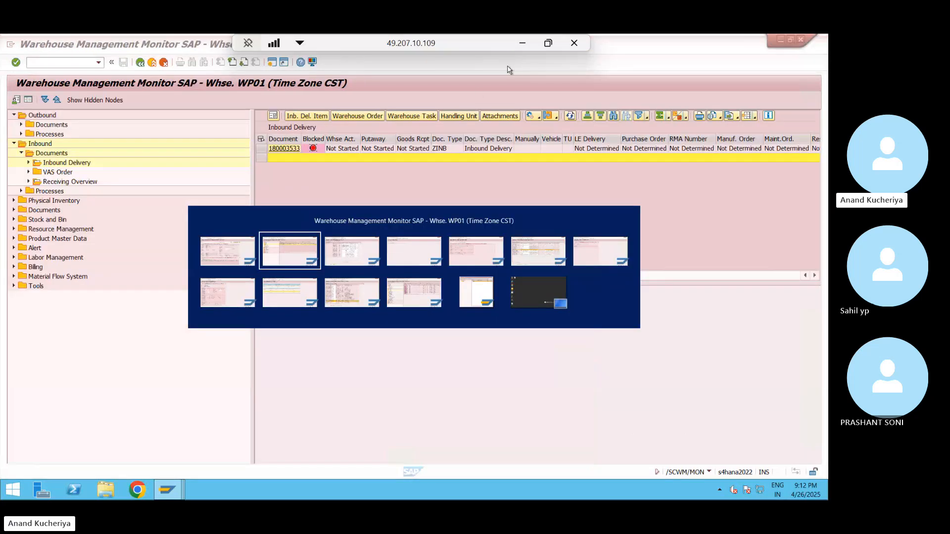
- In Excel, copy Sheet2's Staging Type layout block A29:H42
{"action": "left_click", "coordinate": [524, 44]}
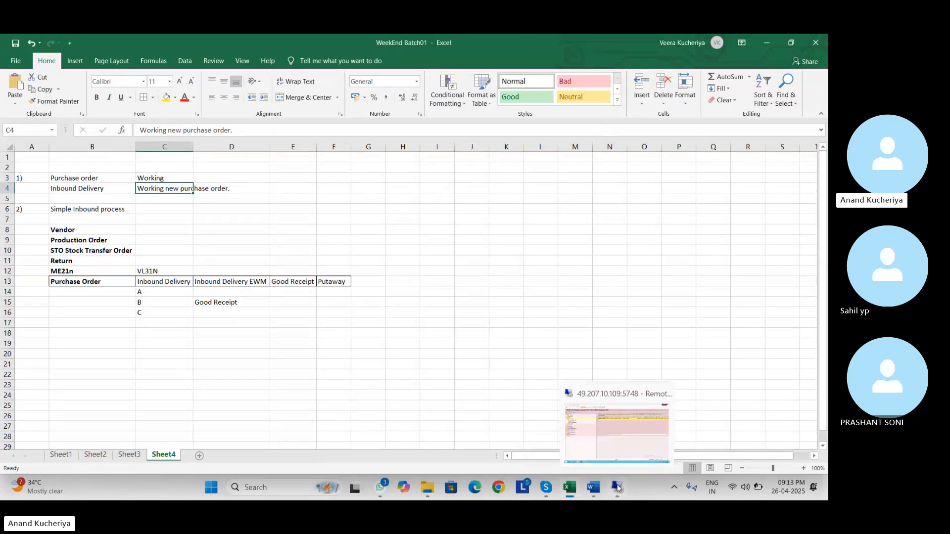
{"action": "mouse_move", "coordinate": [546, 487]}
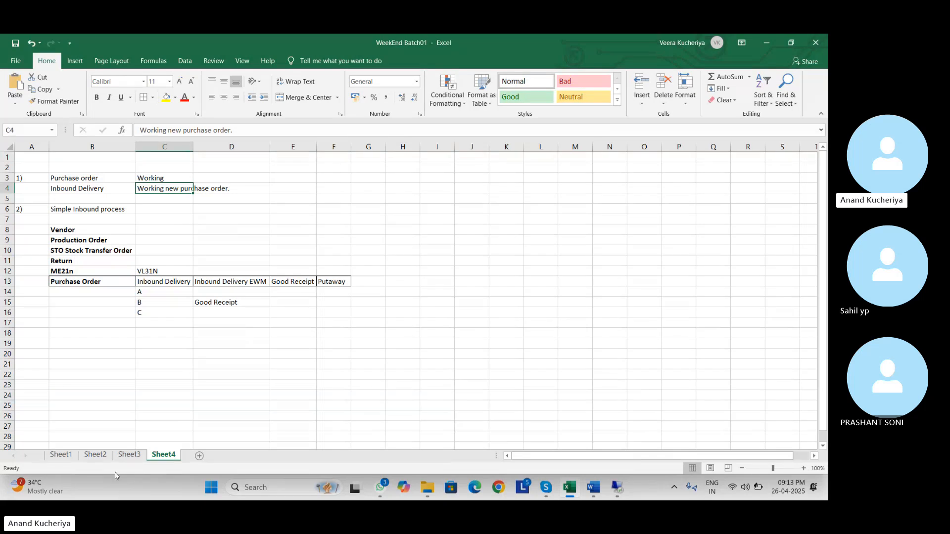
{"action": "left_click", "coordinate": [93, 458]}
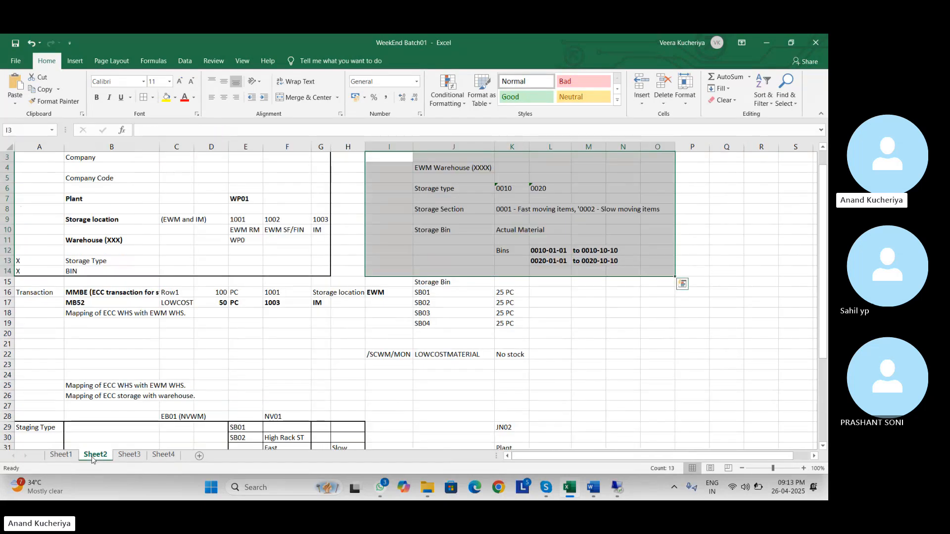
{"action": "left_click", "coordinate": [60, 455]}
{"action": "left_click", "coordinate": [95, 454]}
{"action": "left_click_drag", "start_coordinate": [823, 272], "coordinate": [824, 357]}
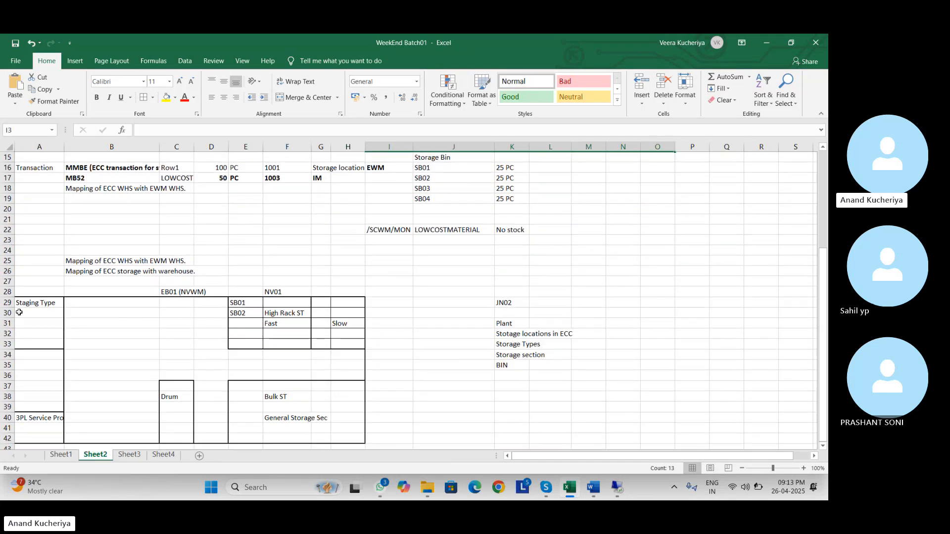
{"action": "left_click_drag", "start_coordinate": [26, 301], "coordinate": [244, 350]}
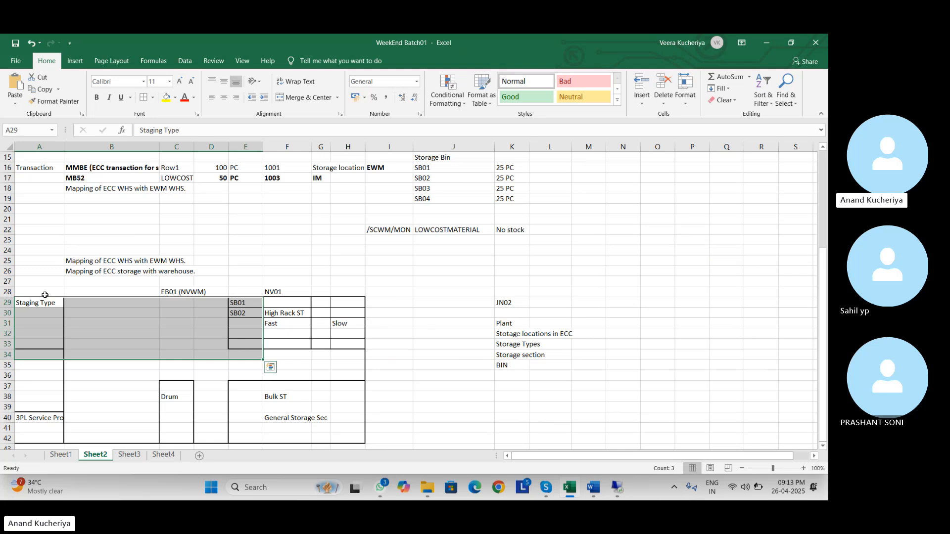
{"action": "left_click", "coordinate": [28, 303]}
{"action": "left_click_drag", "start_coordinate": [28, 303], "coordinate": [351, 435]}
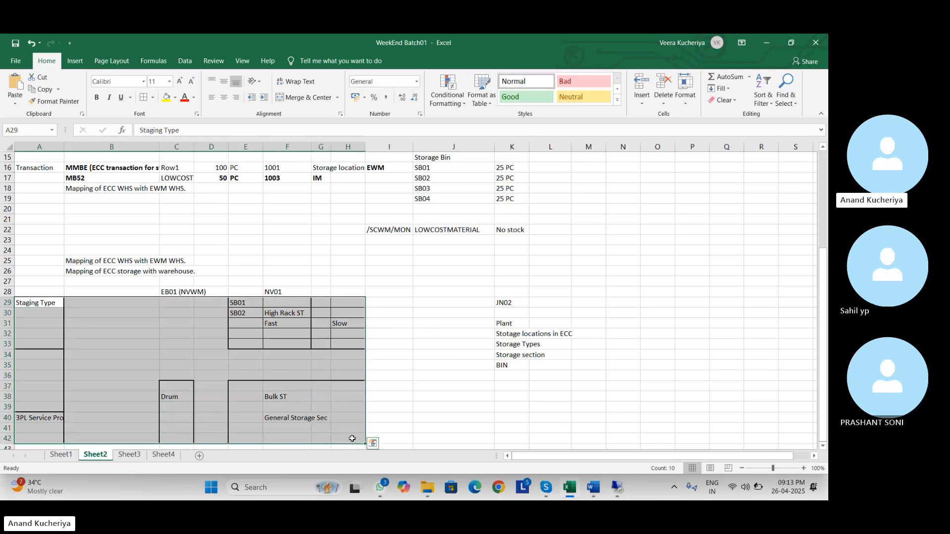
{"action": "key", "text": "ctrl+c"}
- Paste the staging layout block into Sheet4 at cell B19
{"action": "left_click", "coordinate": [166, 456]}
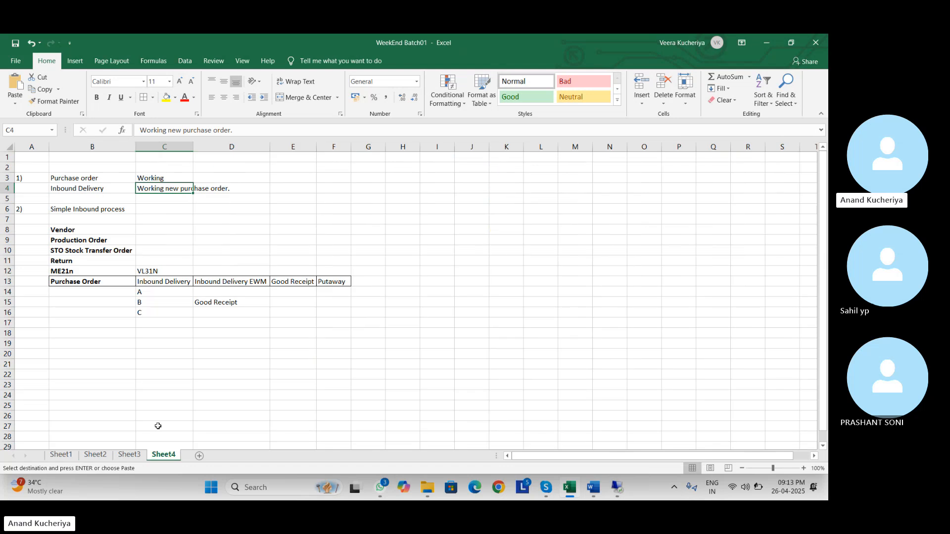
{"action": "left_click", "coordinate": [116, 348]}
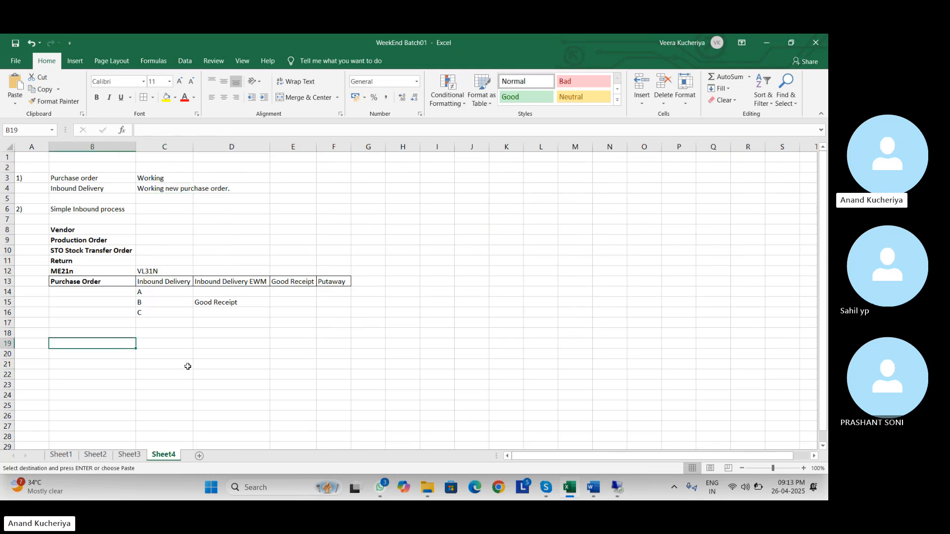
{"action": "left_click", "coordinate": [531, 333]}
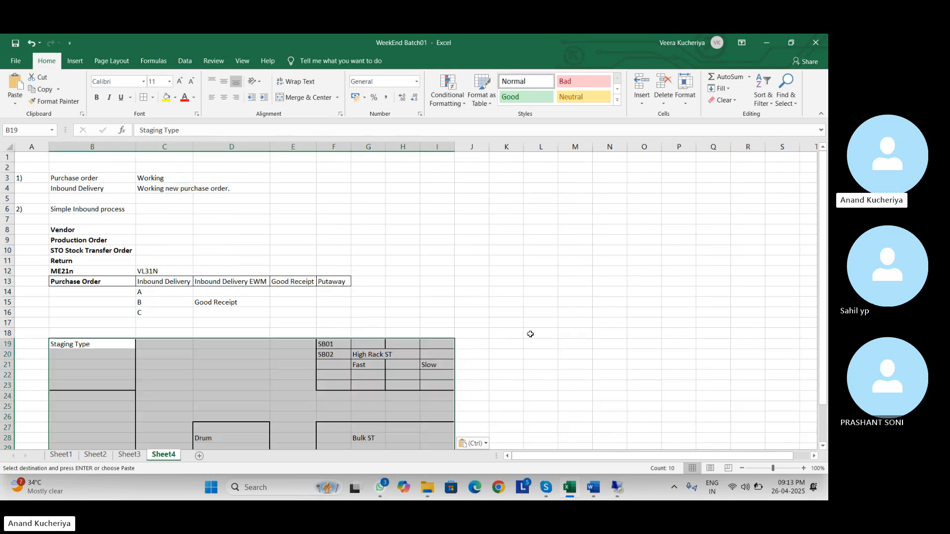
{"action": "left_click_drag", "start_coordinate": [824, 290], "coordinate": [823, 328]}
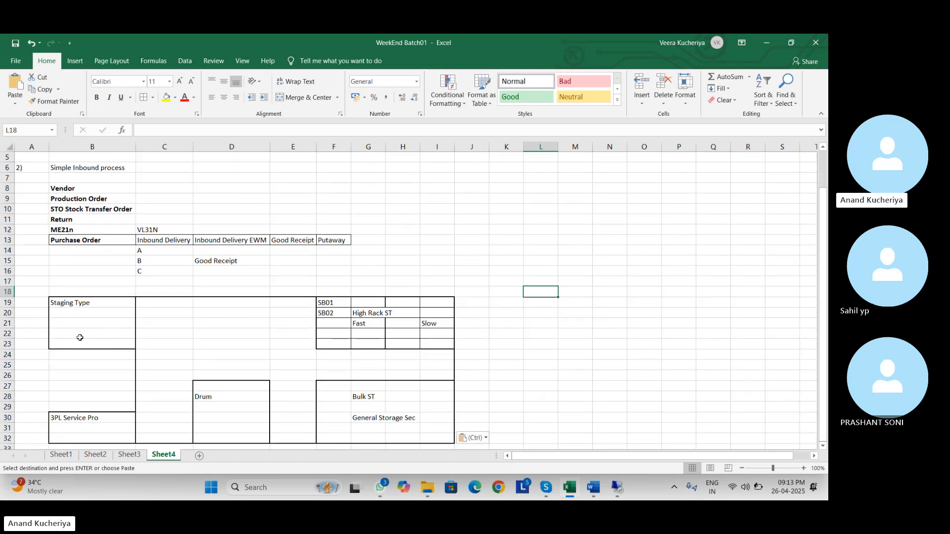
- Relabel B19 as GR_ZONE and the 3PL Service Pro cell B30 as GI_ZONE
{"action": "double_click", "coordinate": [96, 305]}
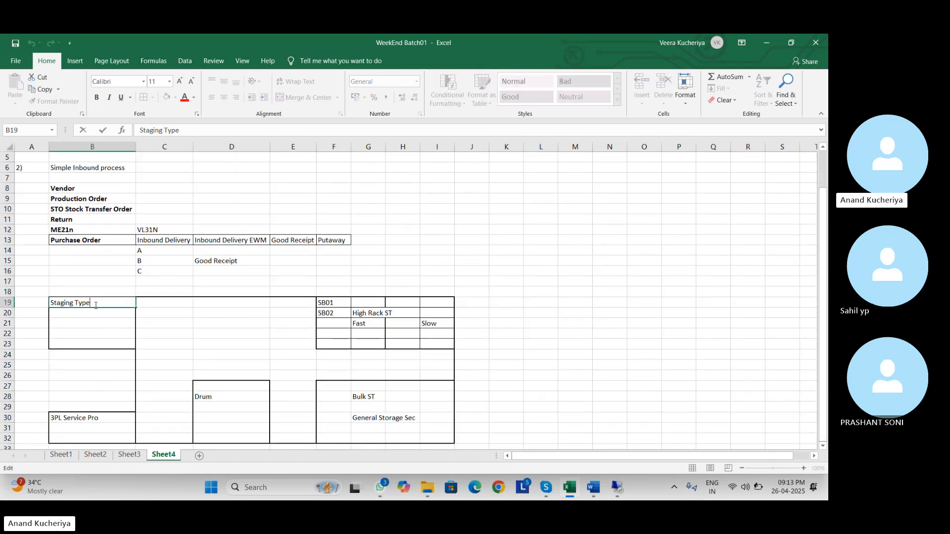
{"action": "key", "text": "BackSpace"}
{"action": "key", "text": "BackSpace"}
{"action": "key", "text": "BackSpace"}
{"action": "key", "text": "BackSpace"}
{"action": "key", "text": "BackSpace"}
{"action": "key", "text": "BackSpace"}
{"action": "key", "text": "BackSpace"}
{"action": "key", "text": "BackSpace"}
{"action": "key", "text": "BackSpace"}
{"action": "key", "text": "BackSpace"}
{"action": "key", "text": "BackSpace"}
{"action": "key", "text": "BackSpace"}
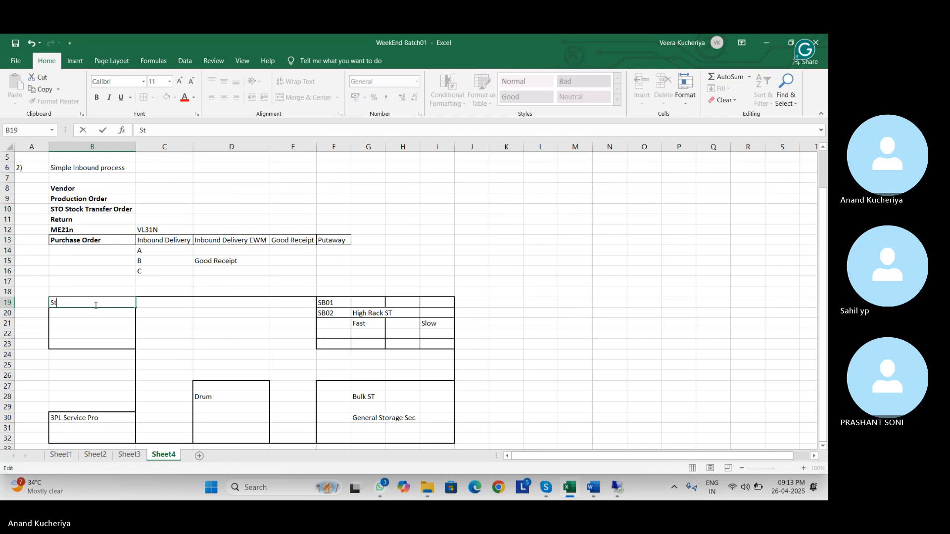
{"action": "type", "text": "GR"}
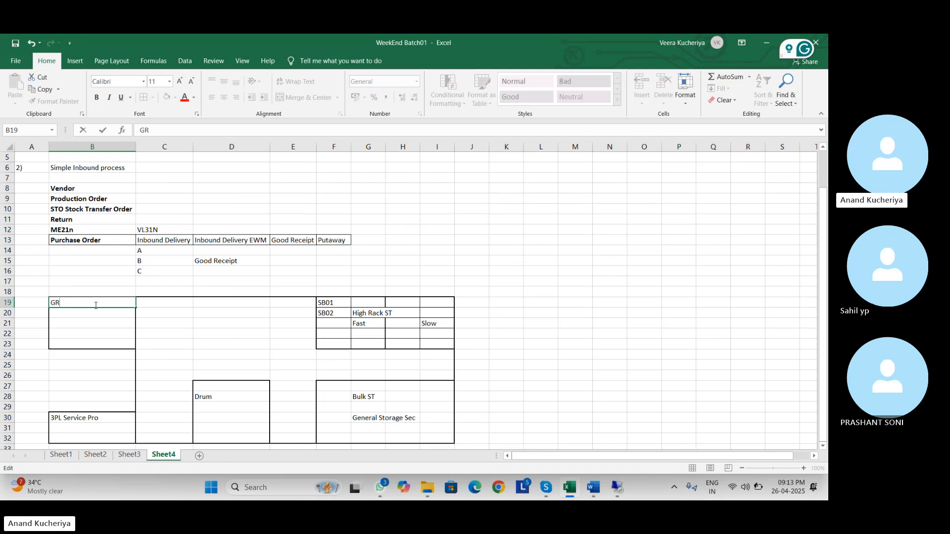
{"action": "type", "text": "_ZONE"}
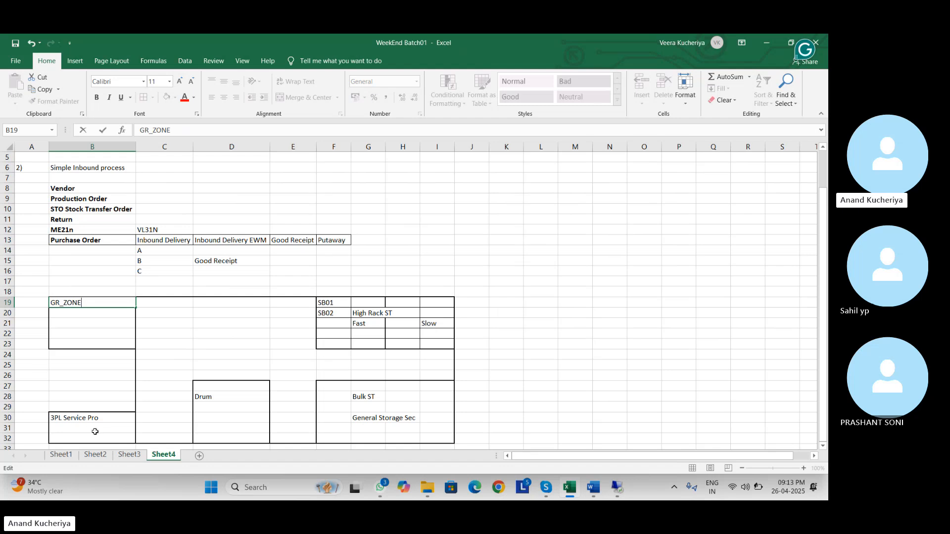
{"action": "left_click", "coordinate": [102, 418]}
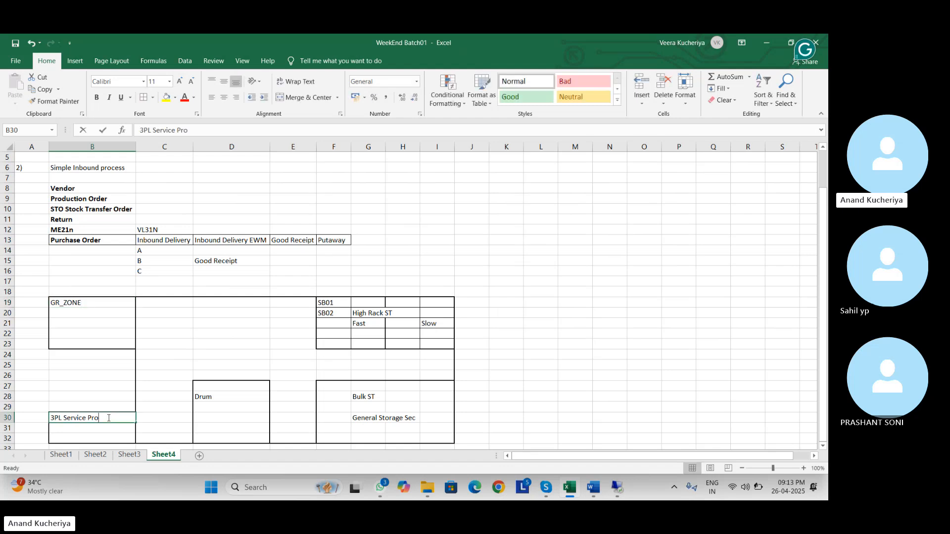
{"action": "double_click", "coordinate": [102, 418]}
{"action": "left_click_drag", "start_coordinate": [99, 418], "coordinate": [49, 414]}
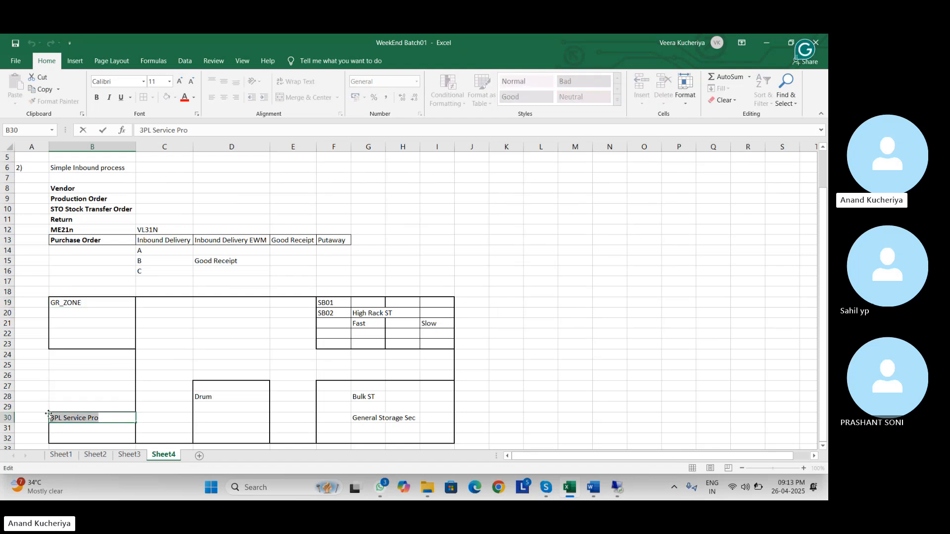
{"action": "type", "text": "GI"}
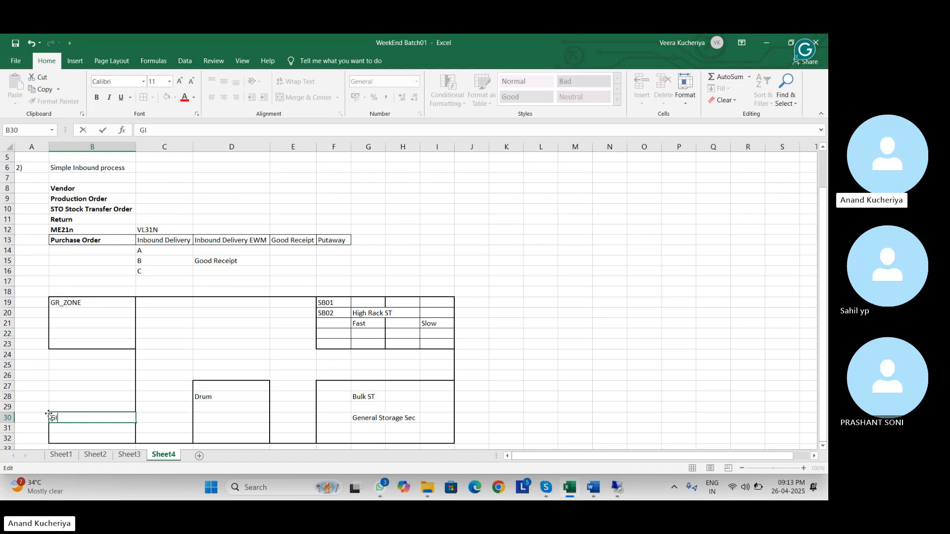
{"action": "type", "text": "_ZONW"}
{"action": "key", "text": "BackSpace"}
{"action": "type", "text": "E"}
{"action": "left_click", "coordinate": [96, 304]}
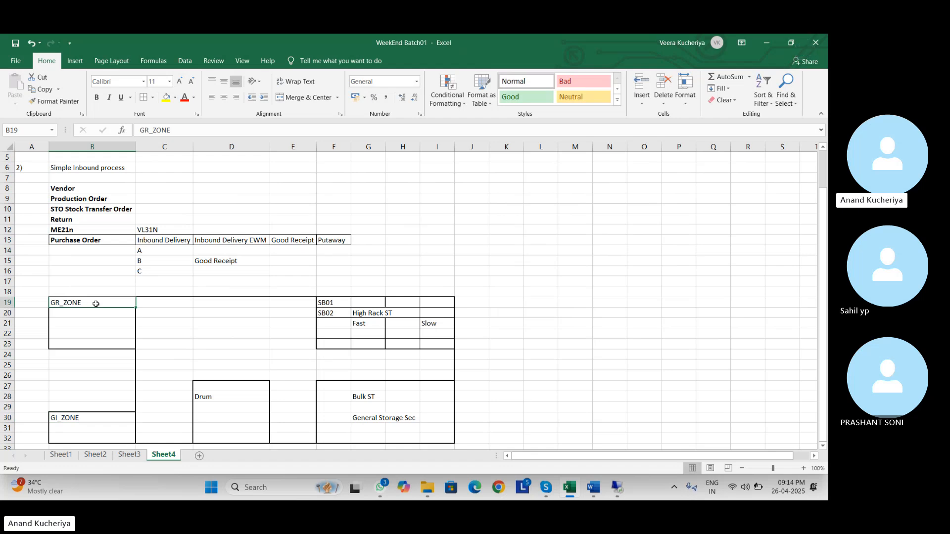
- Append (9010) to the GR_ZONE note in B19 so it reads GR_ZONE (9010)
{"action": "left_click", "coordinate": [81, 315]}
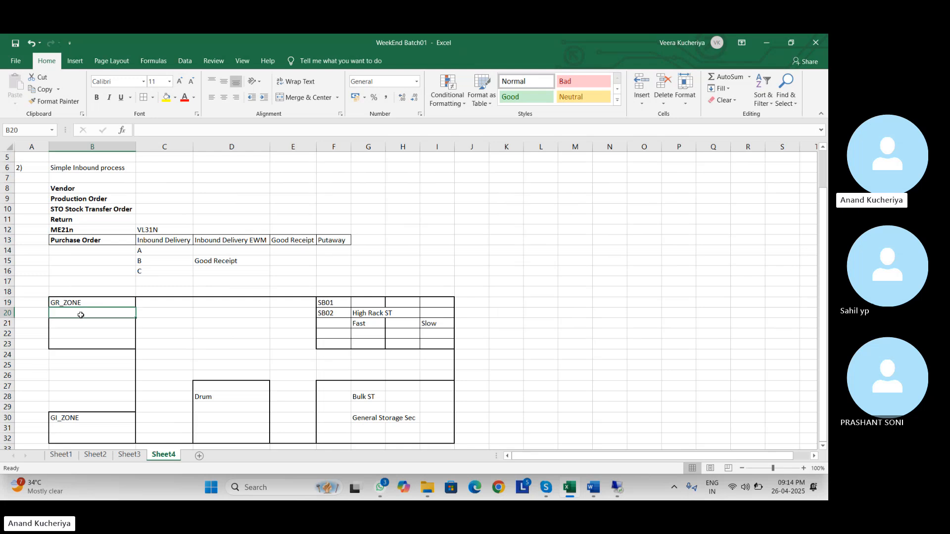
{"action": "left_click", "coordinate": [33, 303]}
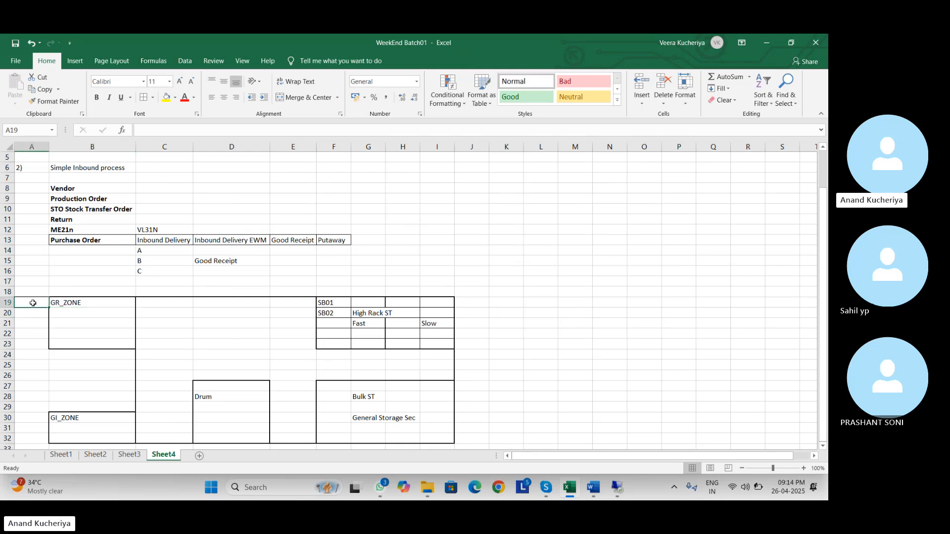
{"action": "left_click", "coordinate": [81, 305]}
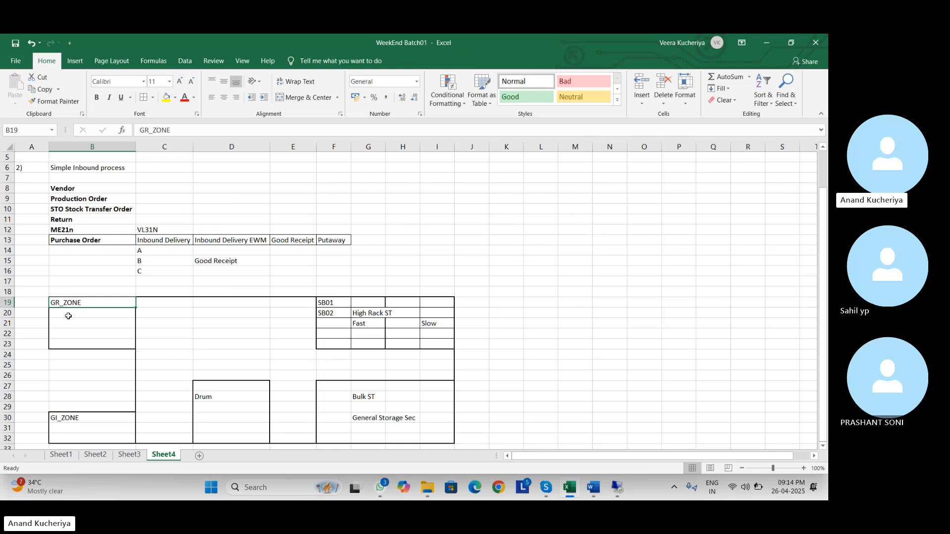
{"action": "double_click", "coordinate": [96, 304]}
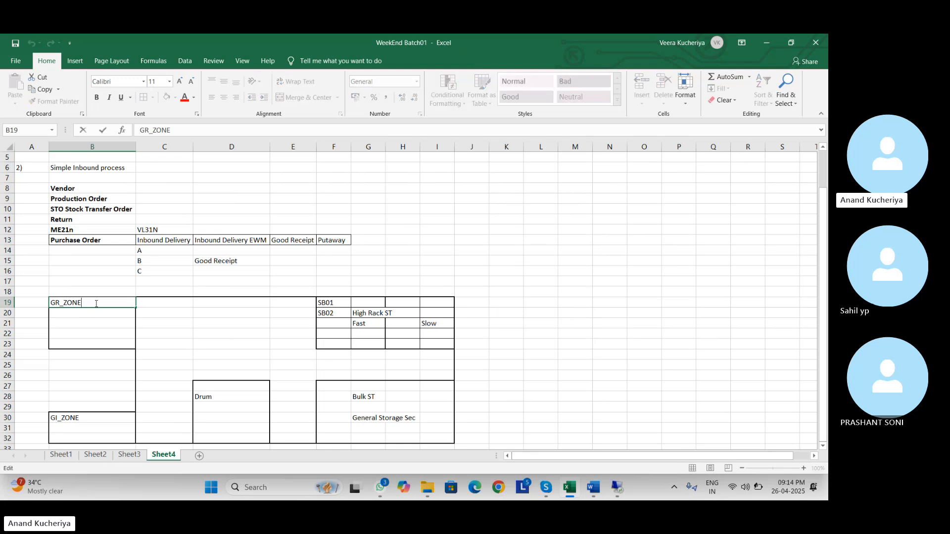
{"action": "type", "text": "(9010)"}
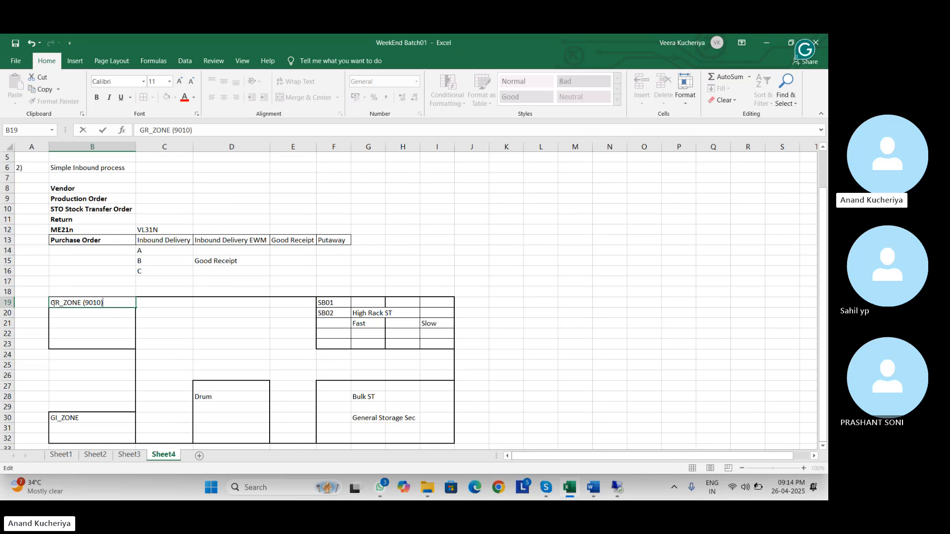
{"action": "key", "text": "alt+Tab"}
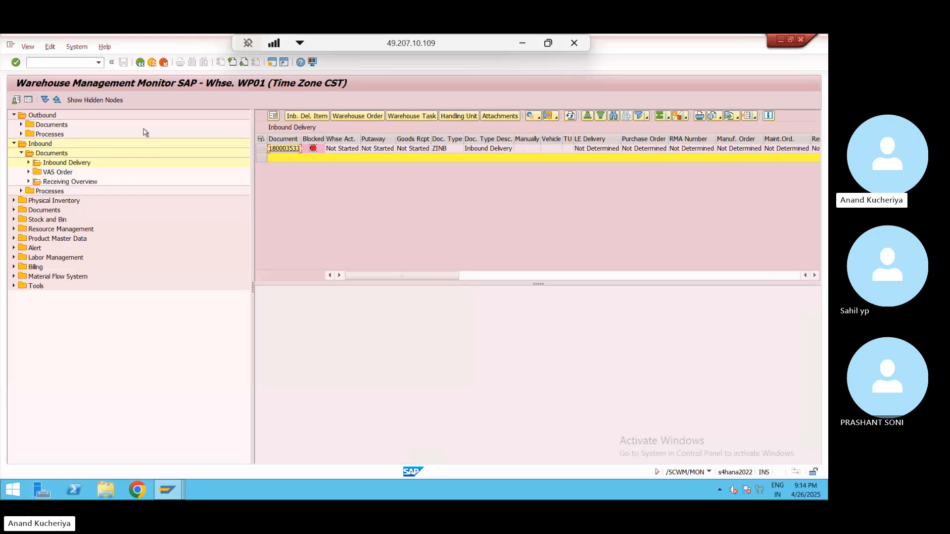
- In a new session, run SPRO and execute Define Number Ranges under SCM EWM Master Data
{"action": "left_click", "coordinate": [272, 62]}
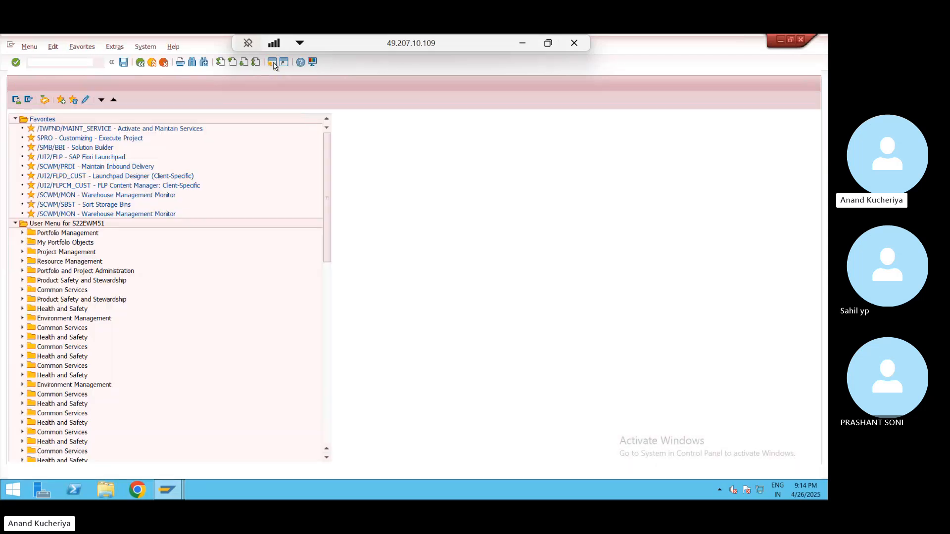
{"action": "type", "text": "spro"}
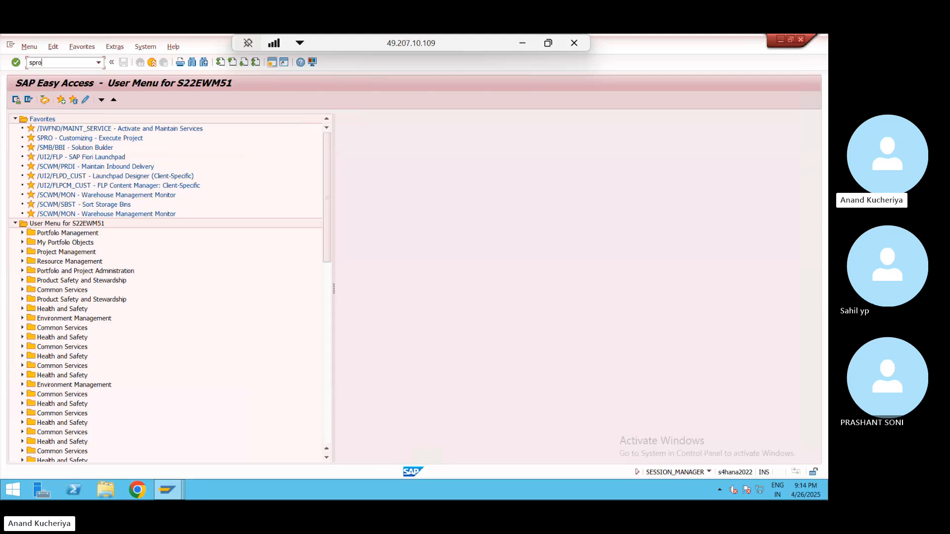
{"action": "key", "text": "Return"}
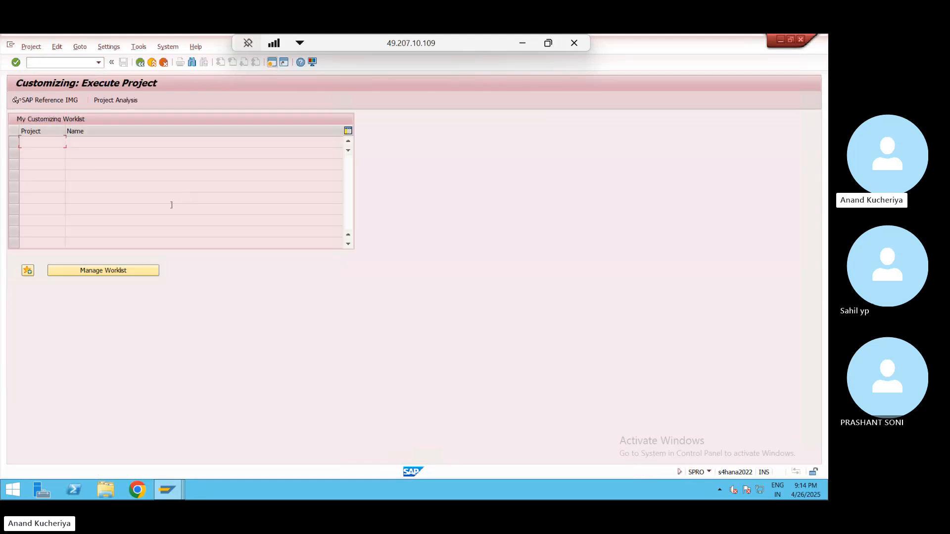
{"action": "left_click", "coordinate": [63, 101]}
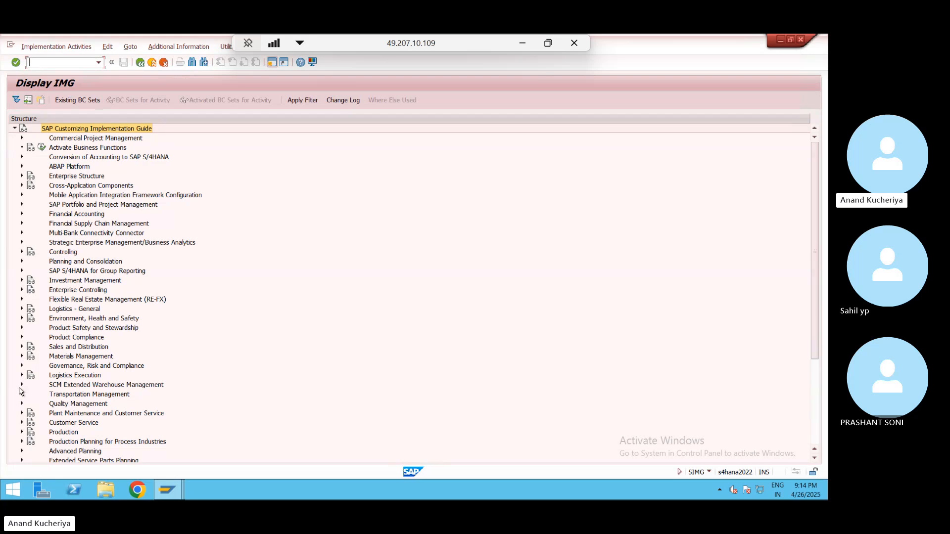
{"action": "left_click", "coordinate": [22, 385]}
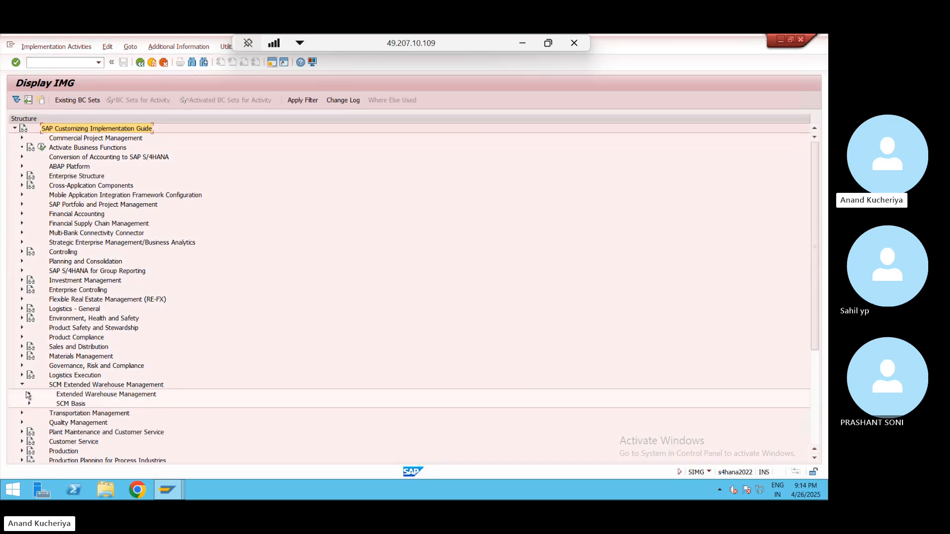
{"action": "left_click", "coordinate": [30, 395]}
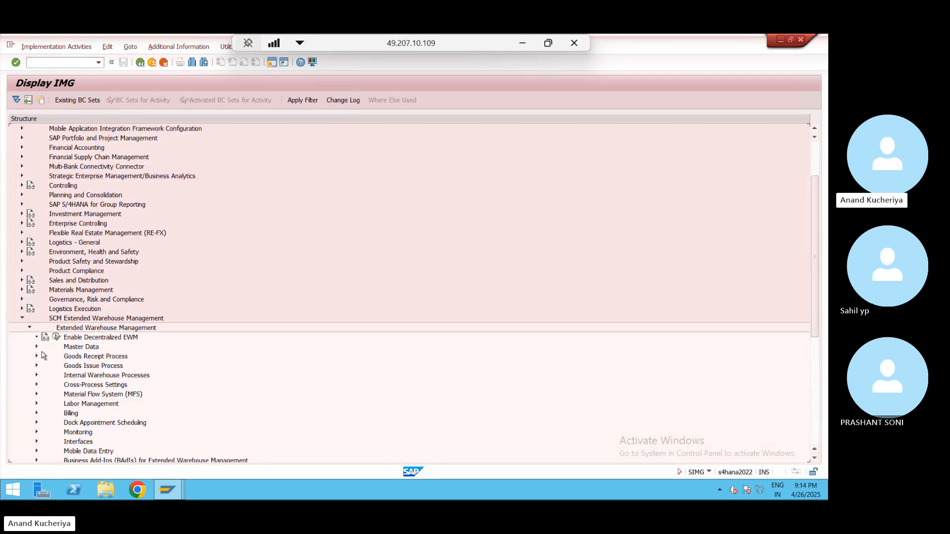
{"action": "left_click", "coordinate": [35, 347]}
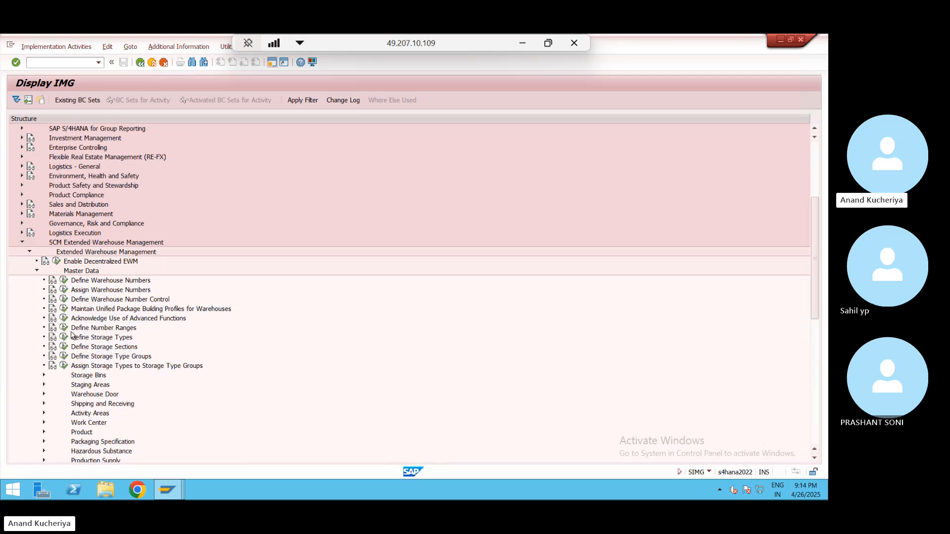
{"action": "left_click", "coordinate": [65, 329]}
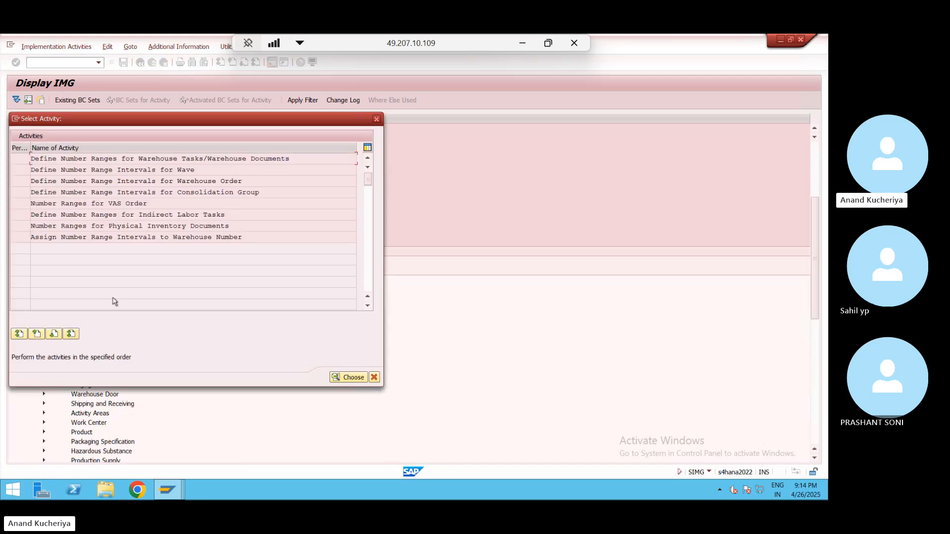
- Open Define Storage Types, position to warehouse WP01, and open storage type 9010's details
{"action": "left_click", "coordinate": [376, 120]}
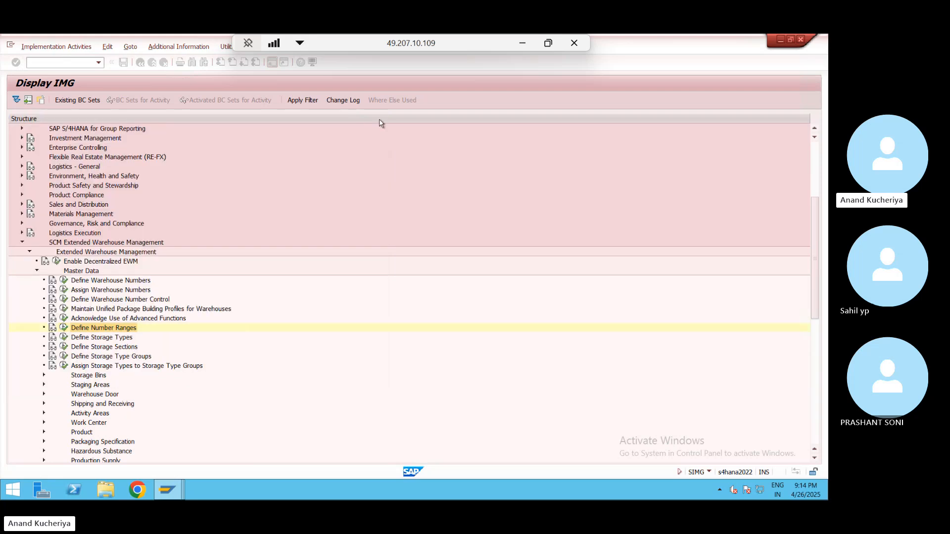
{"action": "left_click", "coordinate": [65, 339]}
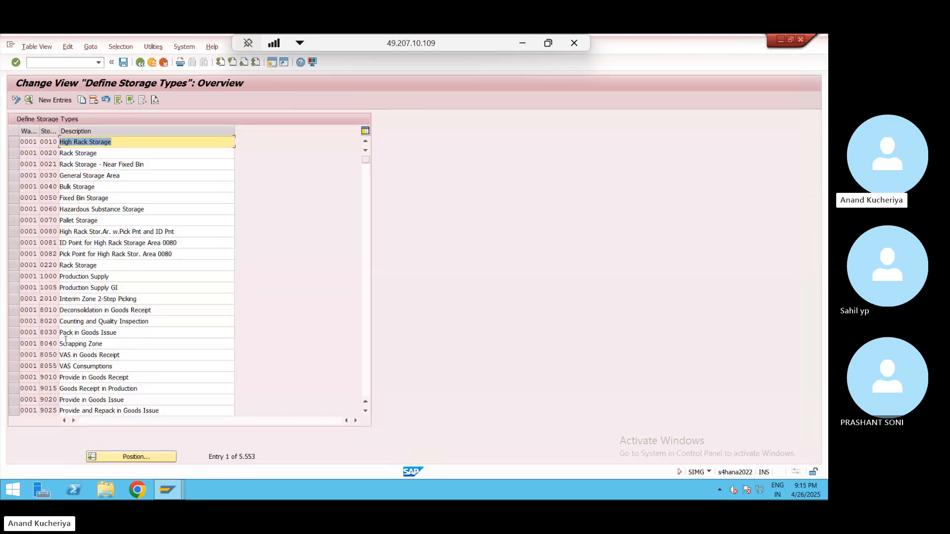
{"action": "left_click", "coordinate": [119, 457]}
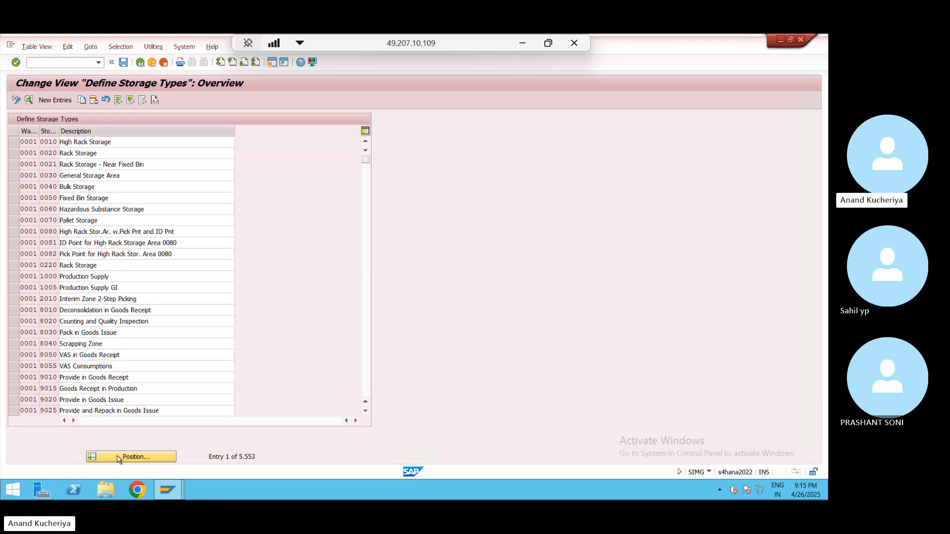
{"action": "key", "text": "Down"}
{"action": "key", "text": "Down"}
{"action": "key", "text": "Down"}
{"action": "key", "text": "Down"}
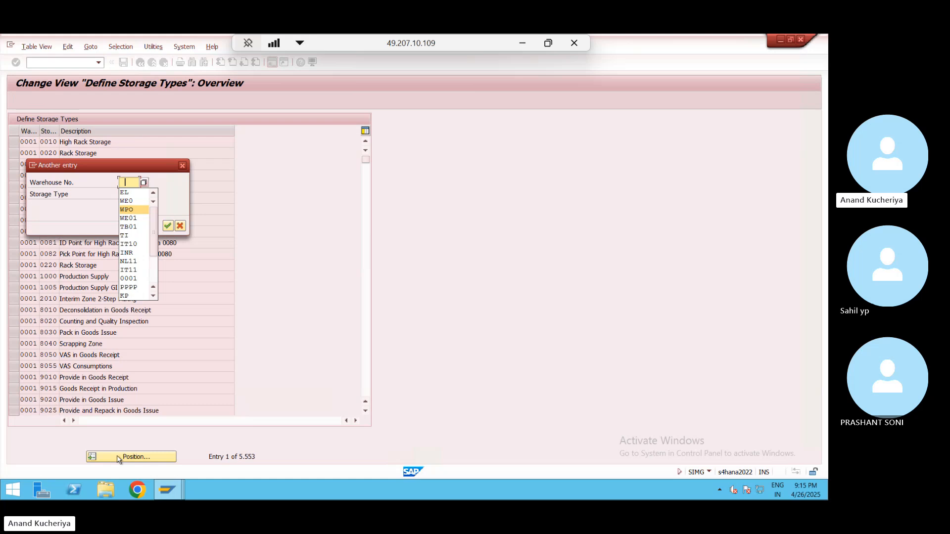
{"action": "type", "text": "WP01"}
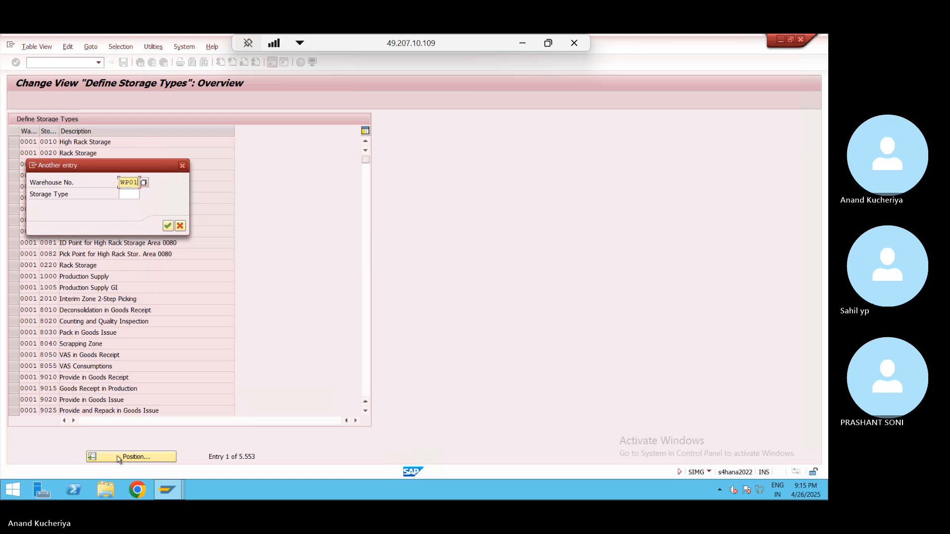
{"action": "key", "text": "Return"}
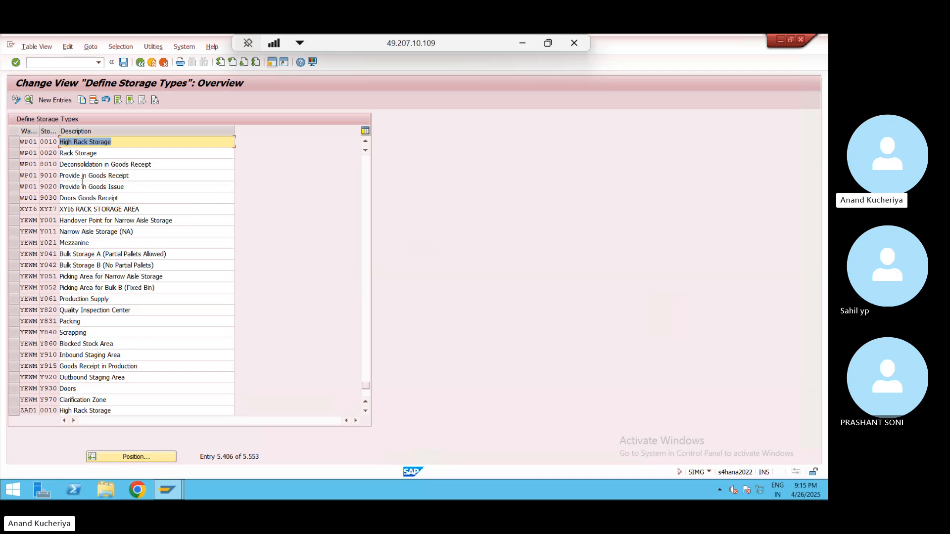
{"action": "double_click", "coordinate": [28, 175]}
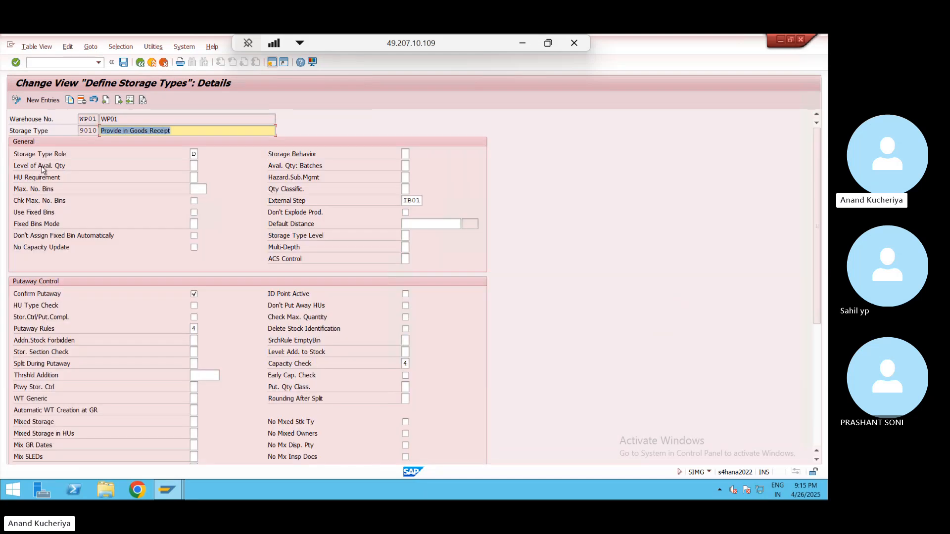
- Confirm storage type 9010's role is D Staging Area Group, then switch to Excel
{"action": "left_click", "coordinate": [193, 154]}
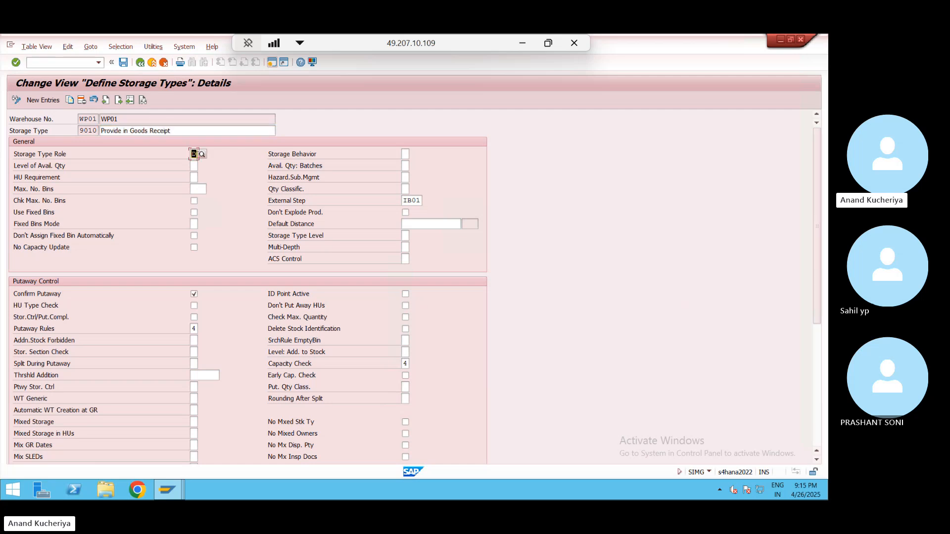
{"action": "left_click", "coordinate": [203, 154]}
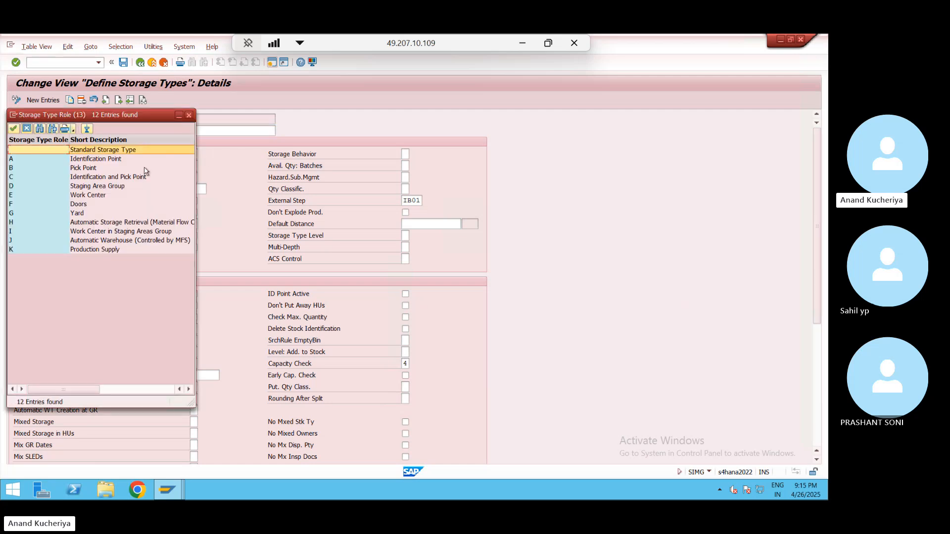
{"action": "left_click", "coordinate": [105, 187]}
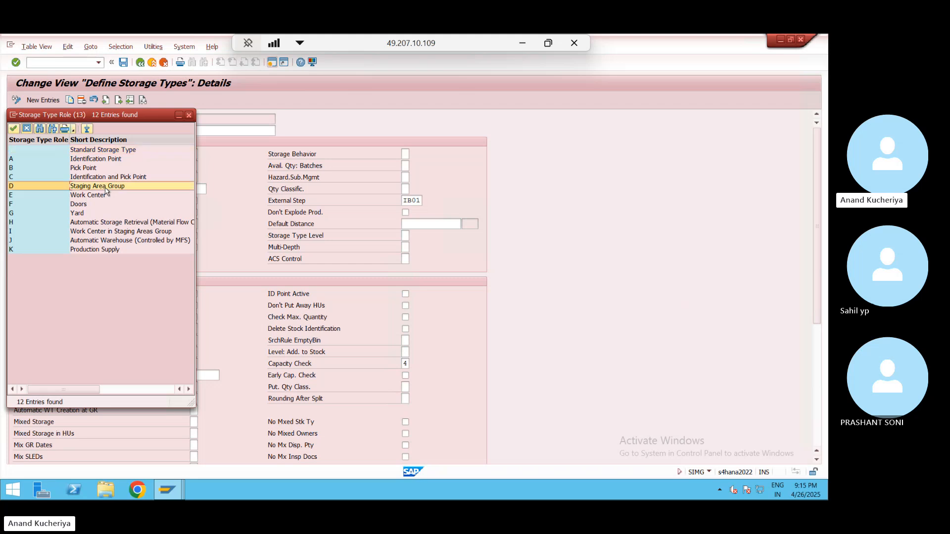
{"action": "key", "text": "alt+Tab"}
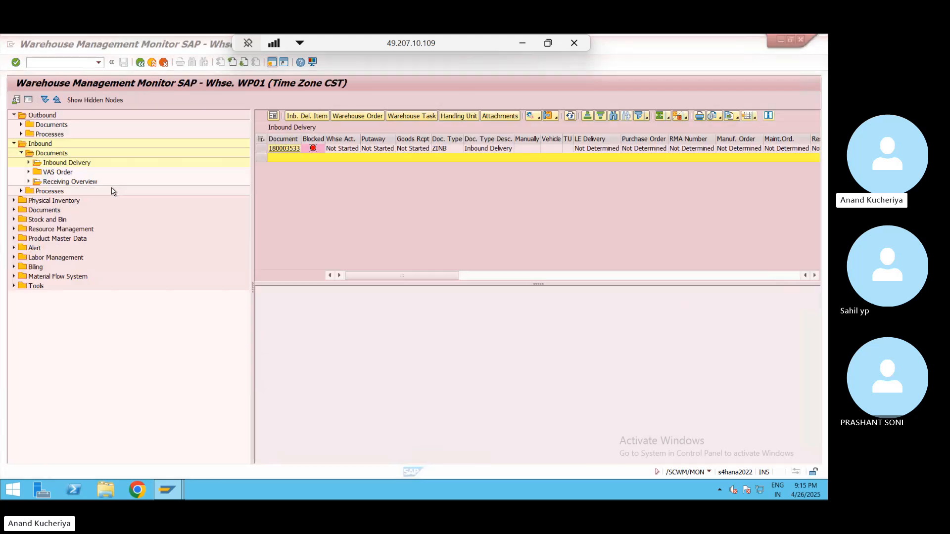
{"action": "key", "text": "alt+Tab"}
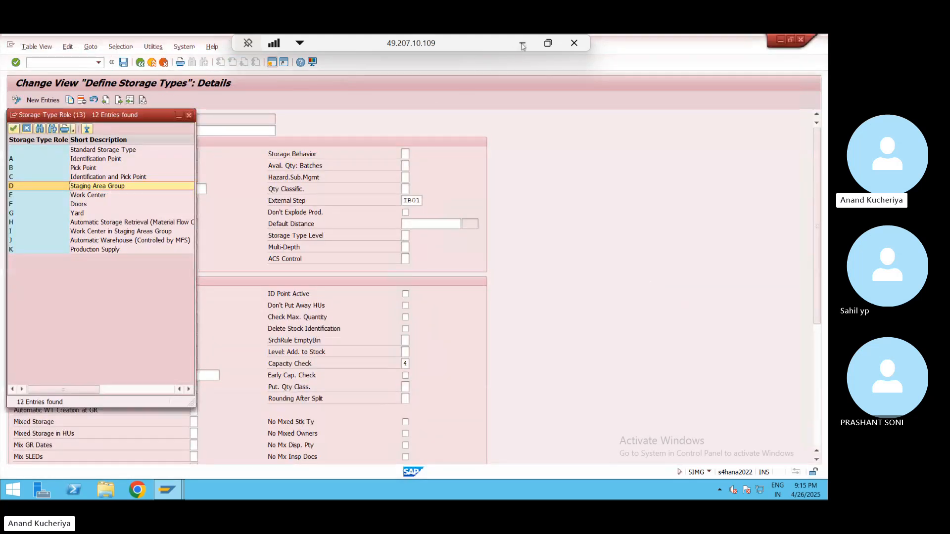
{"action": "left_click", "coordinate": [522, 47]}
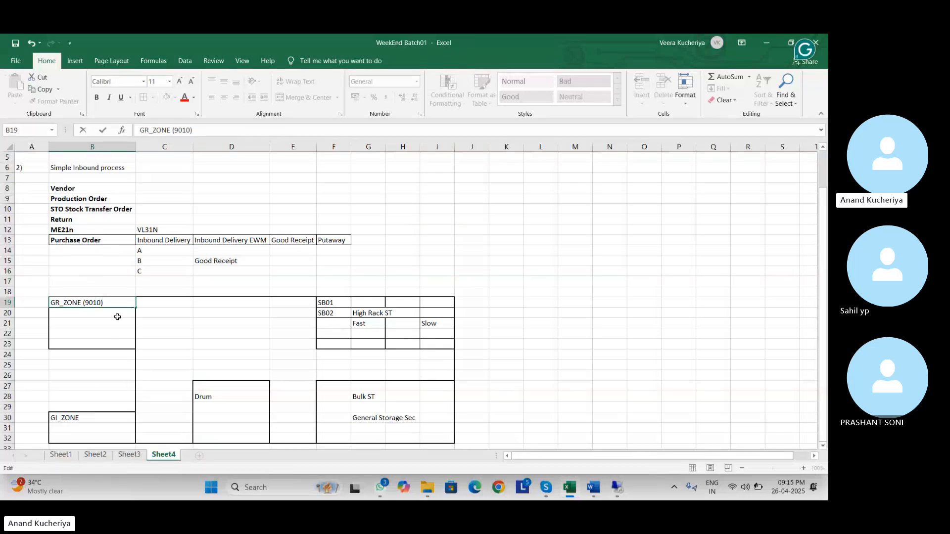
- Append ' - D type' to the B19 note so it reads GR_ZONE (9010) - D type
{"action": "type", "text": "- D"}
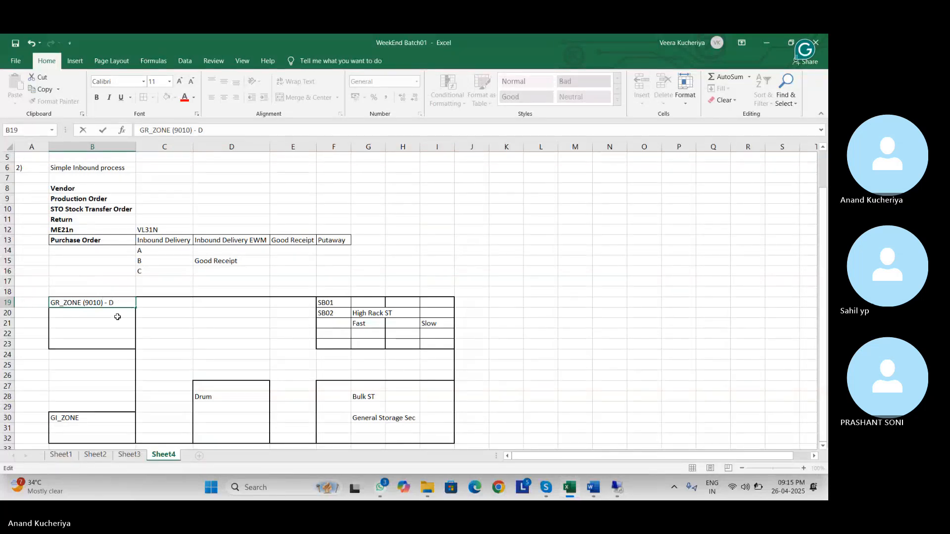
{"action": "type", "text": " type"}
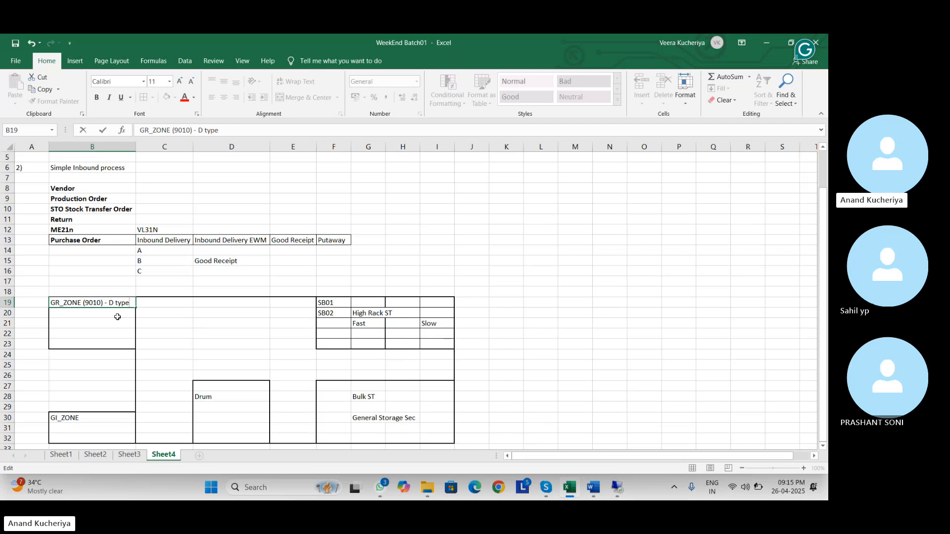
{"action": "left_click", "coordinate": [101, 416]}
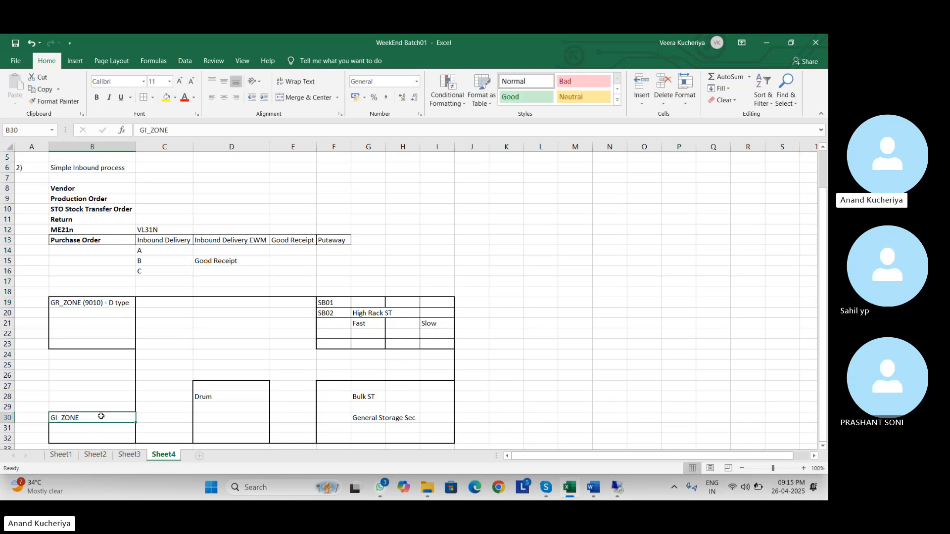
{"action": "key", "text": "alt+Tab"}
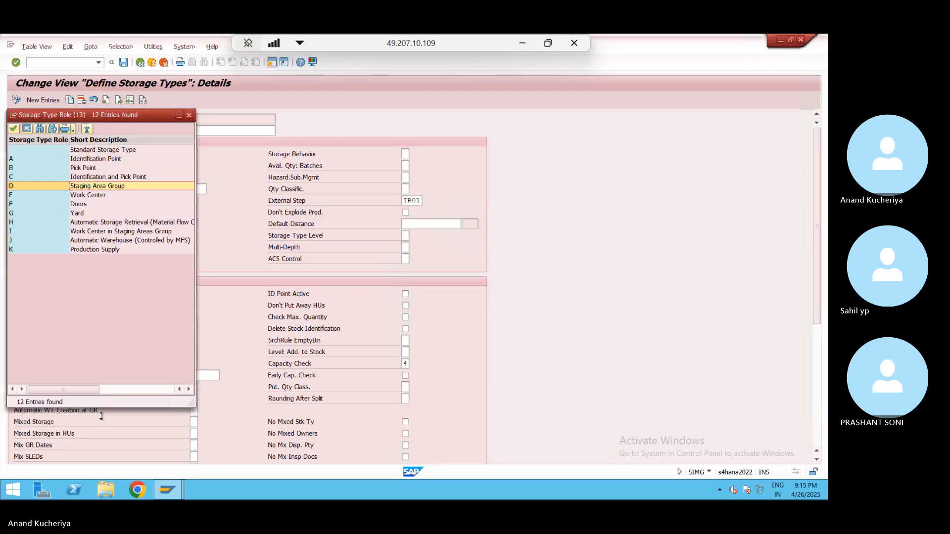
- Turn on putaway confirmation for 9010 and check its putaway rule 4 General Storage Area
{"action": "left_click", "coordinate": [190, 114]}
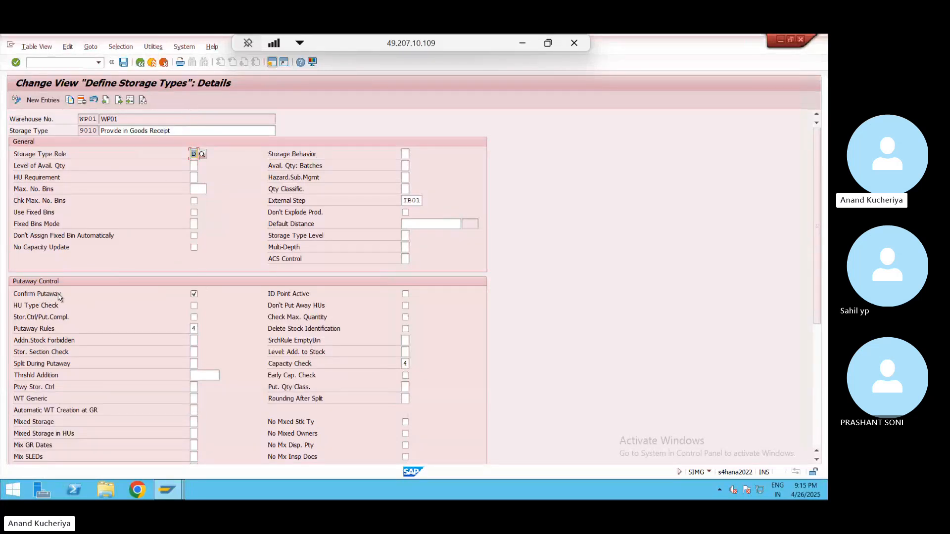
{"action": "left_click", "coordinate": [194, 294]}
{"action": "left_click", "coordinate": [194, 329]}
{"action": "left_click", "coordinate": [202, 329]}
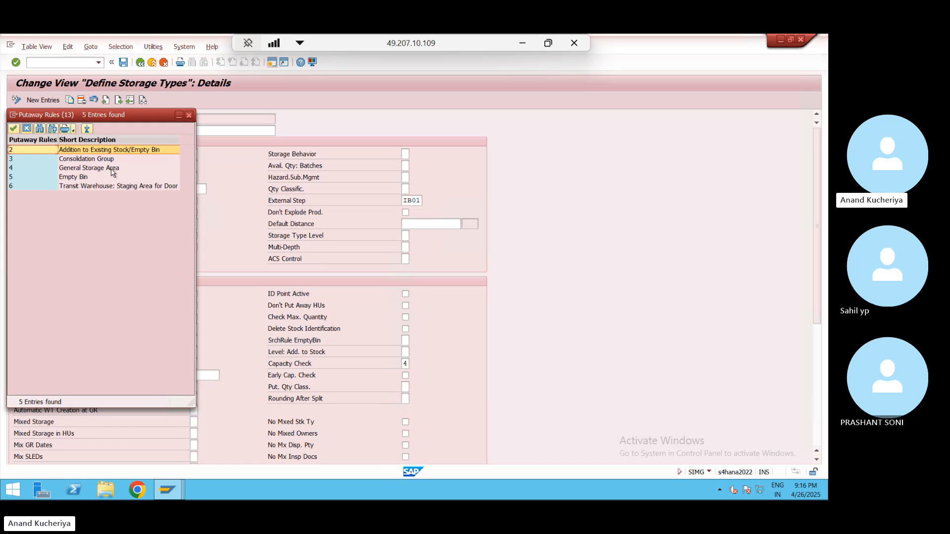
{"action": "left_click", "coordinate": [113, 170]}
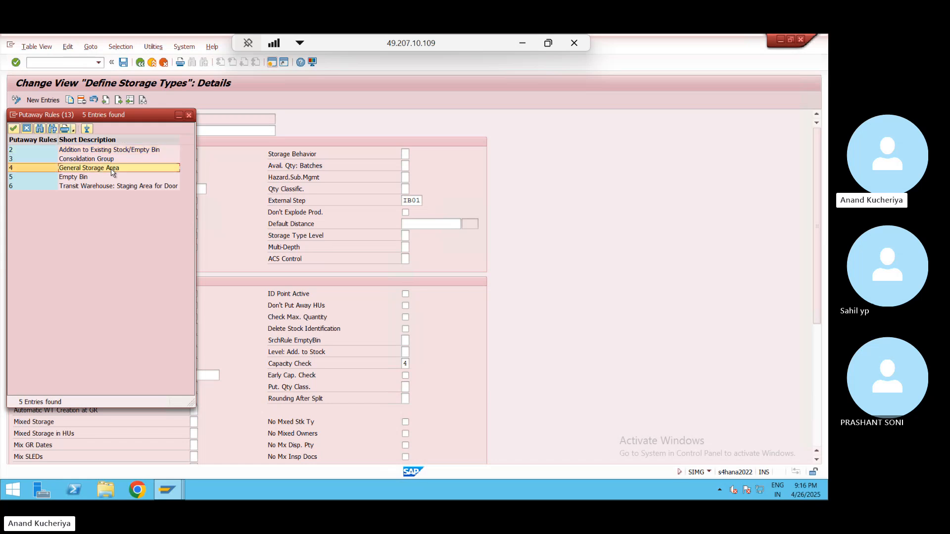
{"action": "left_click", "coordinate": [191, 116]}
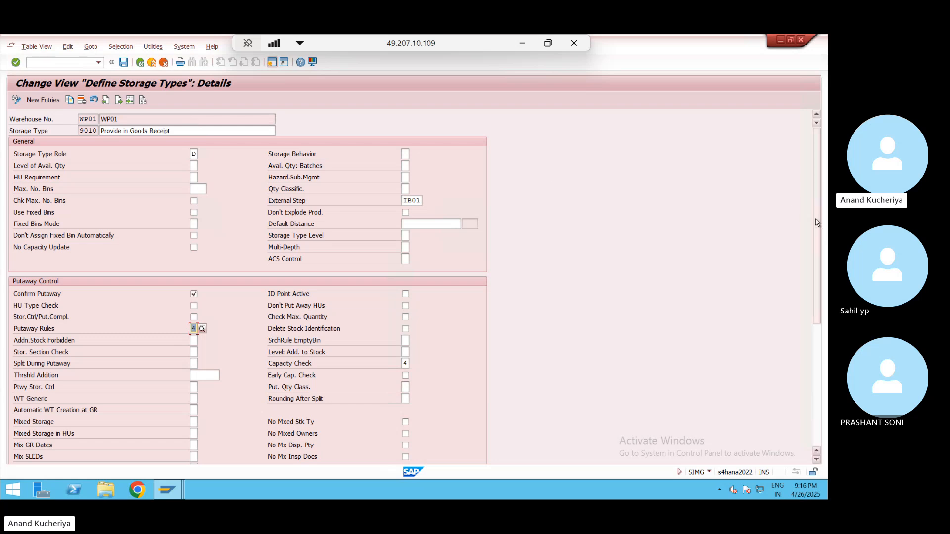
{"action": "left_click_drag", "start_coordinate": [818, 223], "coordinate": [824, 419]}
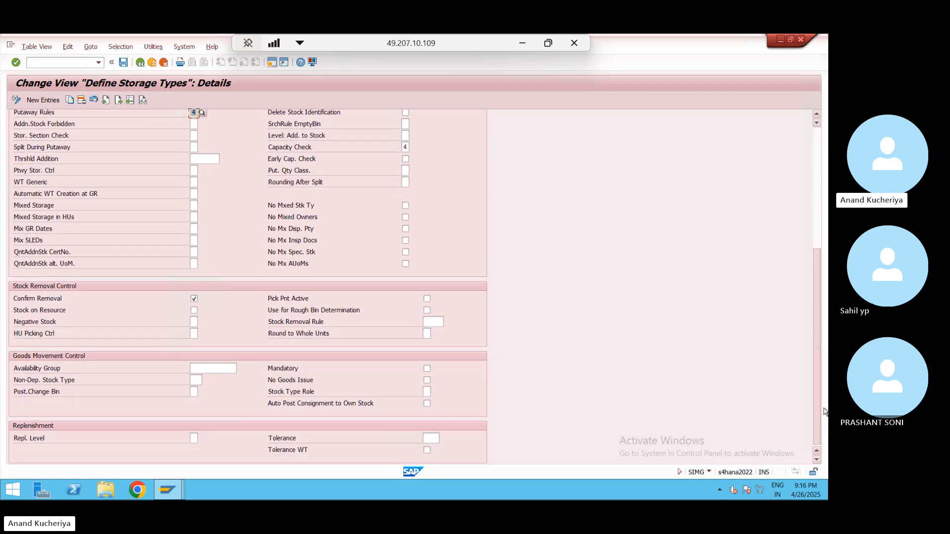
{"action": "left_click_drag", "start_coordinate": [823, 312], "coordinate": [818, 163]}
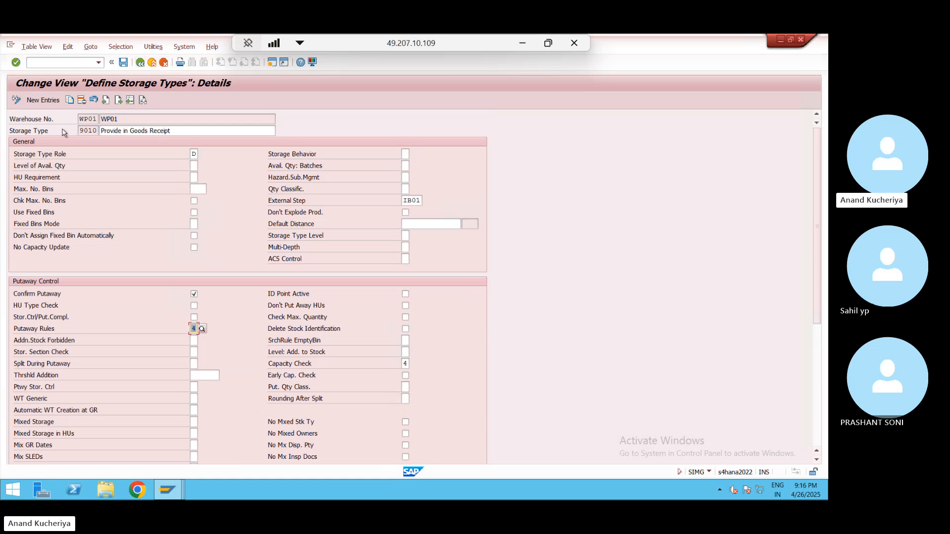
- Display WP01 storage bin GR-ZONE via /n/scwm/LS03 and confirm its storage type 9010
{"action": "left_click", "coordinate": [153, 64]}
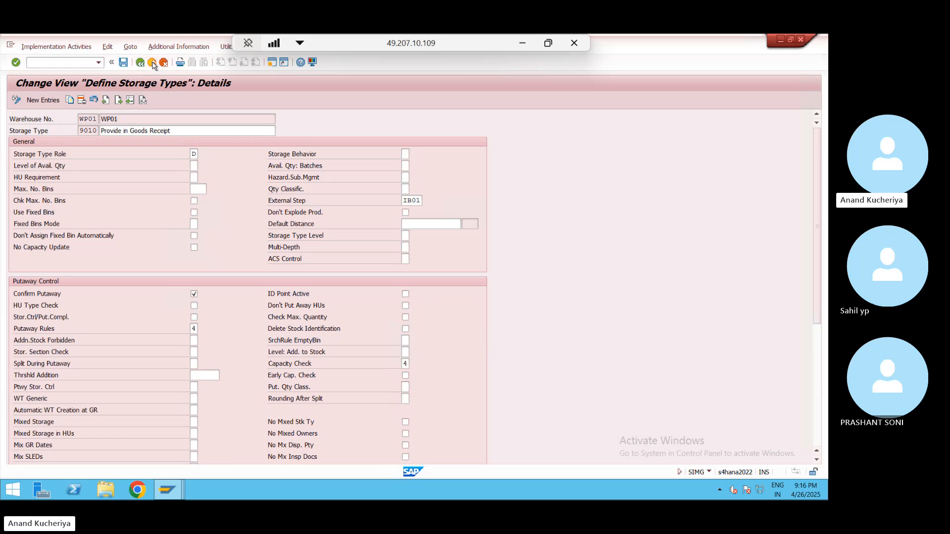
{"action": "left_click", "coordinate": [153, 64]}
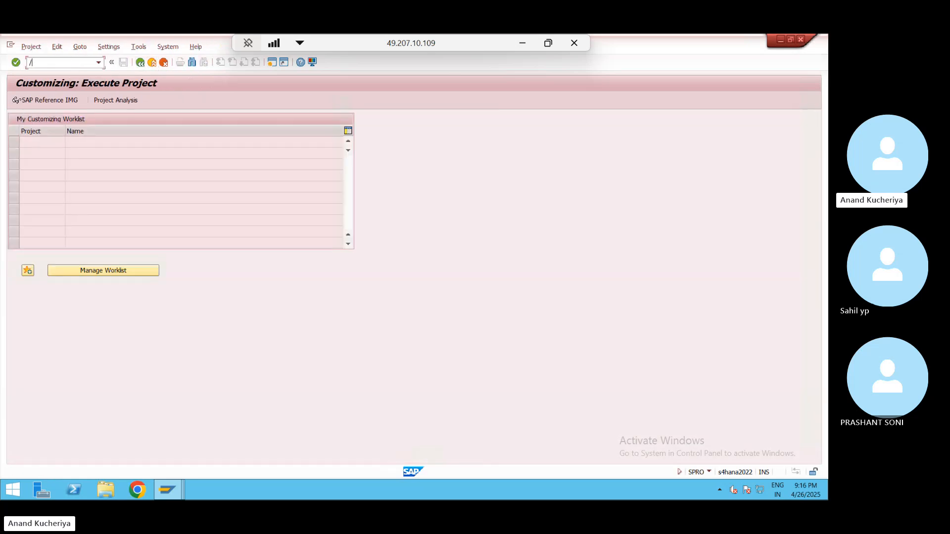
{"action": "type", "text": "/n/scwm/LS03"}
{"action": "key", "text": "Return"}
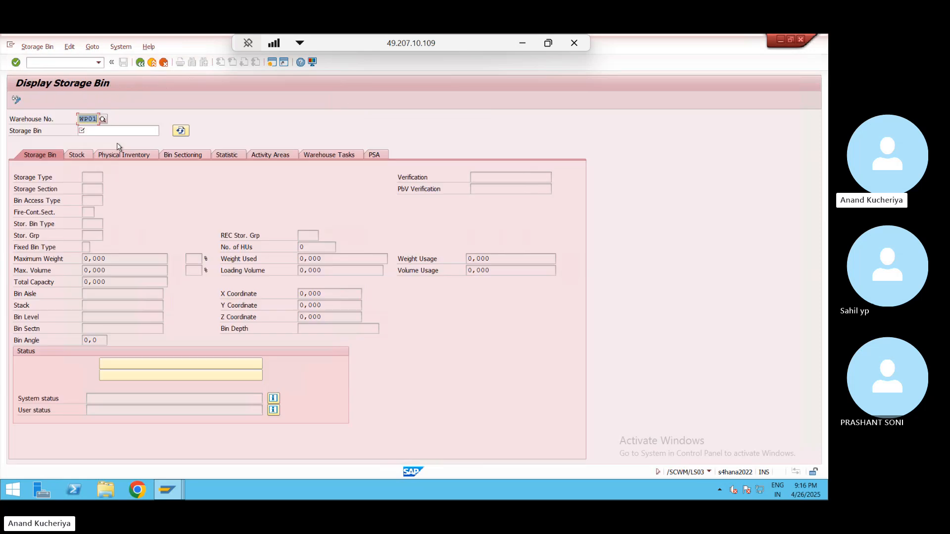
{"action": "left_click", "coordinate": [109, 131]}
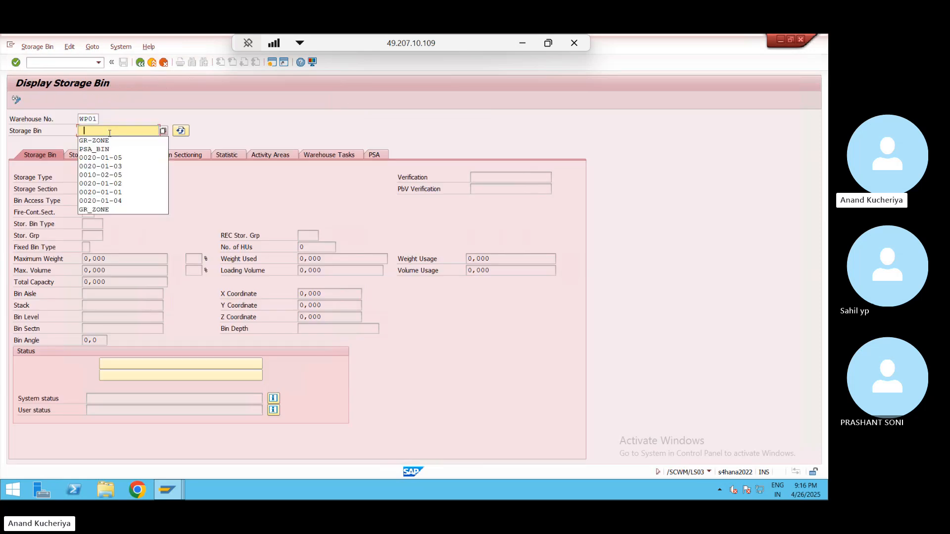
{"action": "left_click", "coordinate": [110, 142]}
{"action": "key", "text": "Return"}
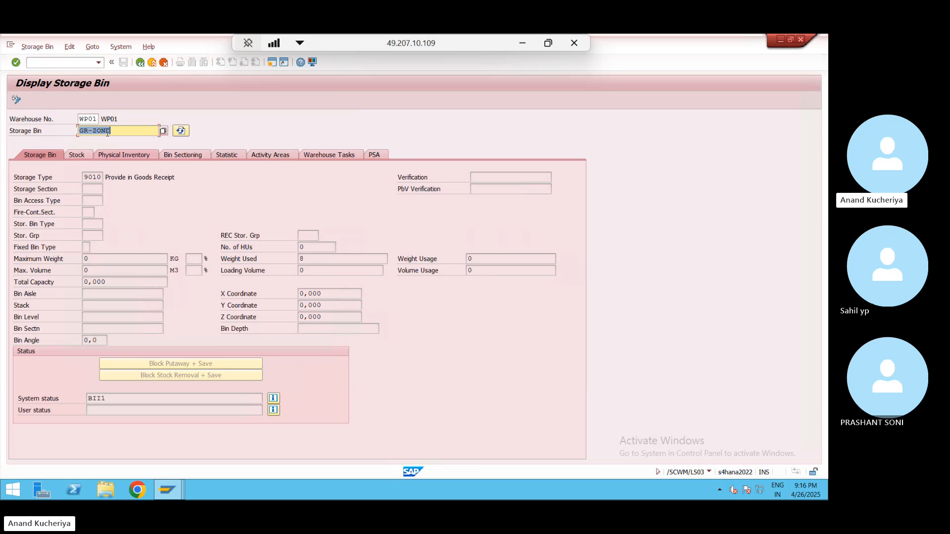
{"action": "left_click", "coordinate": [119, 131]}
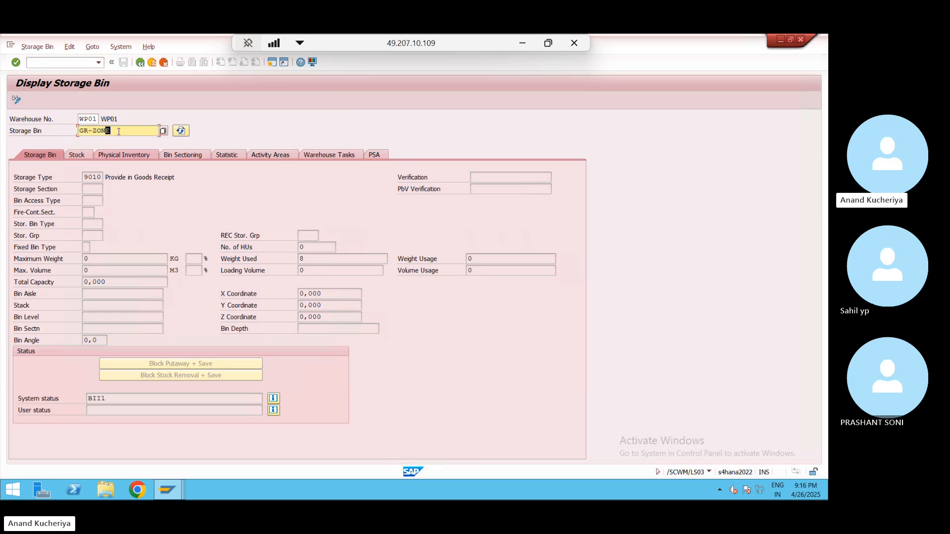
{"action": "left_click", "coordinate": [92, 178]}
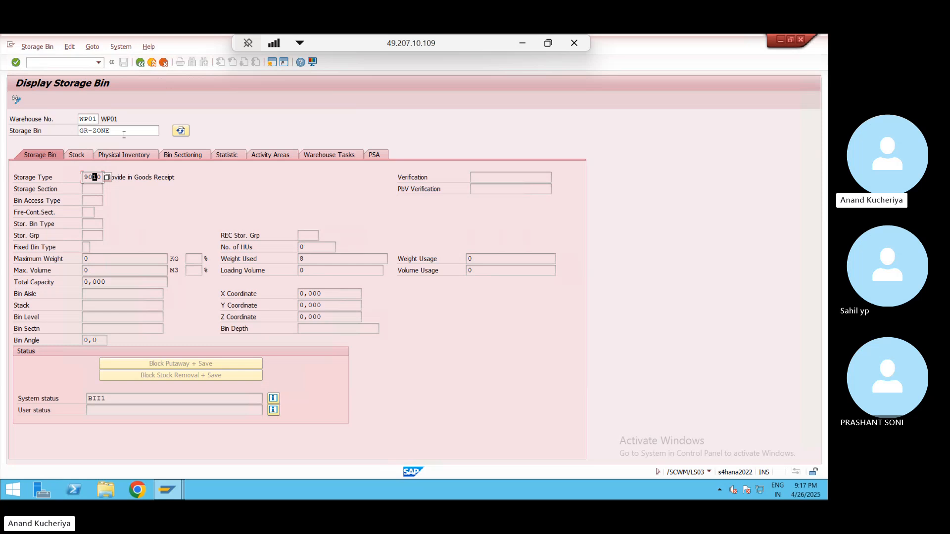
{"action": "left_click", "coordinate": [153, 63]}
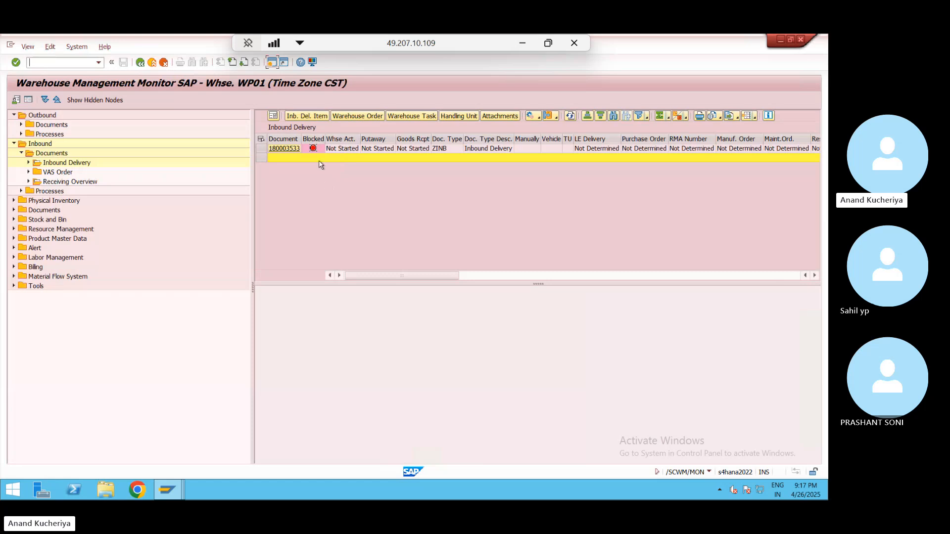
{"action": "key", "text": "alt+Tab"}
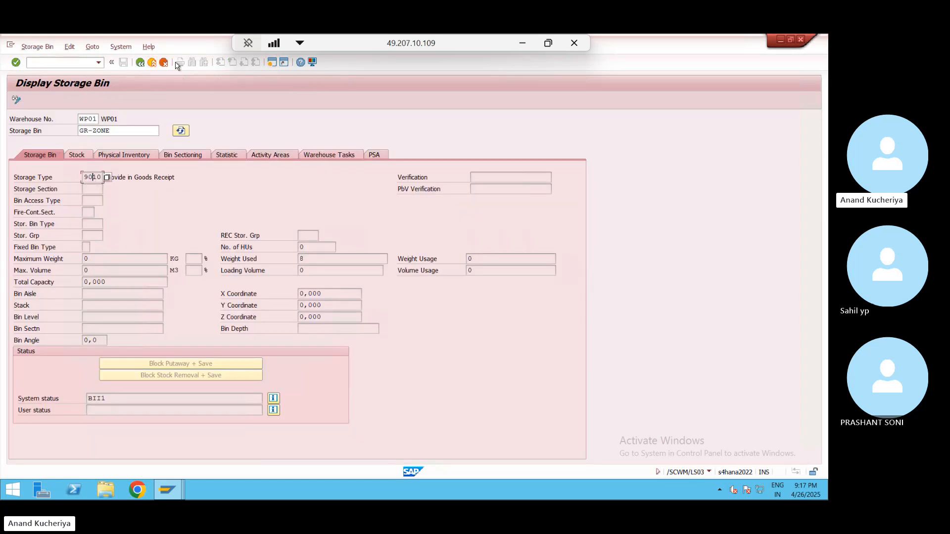
- Run /nspro and open Define Warehouse Process Type under Cross-Process Settings > Warehouse Task
{"action": "left_click", "coordinate": [152, 64]}
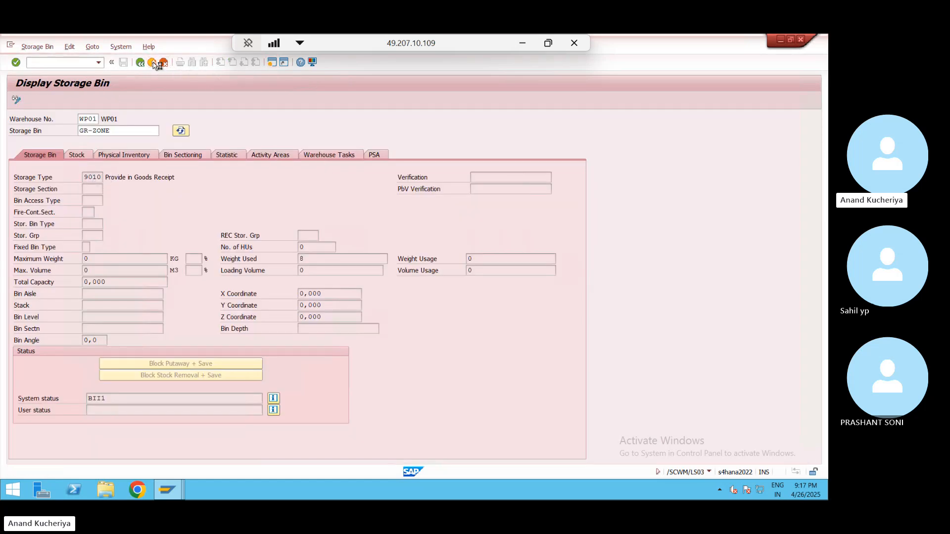
{"action": "left_click", "coordinate": [73, 62]}
{"action": "type", "text": "/nspro"}
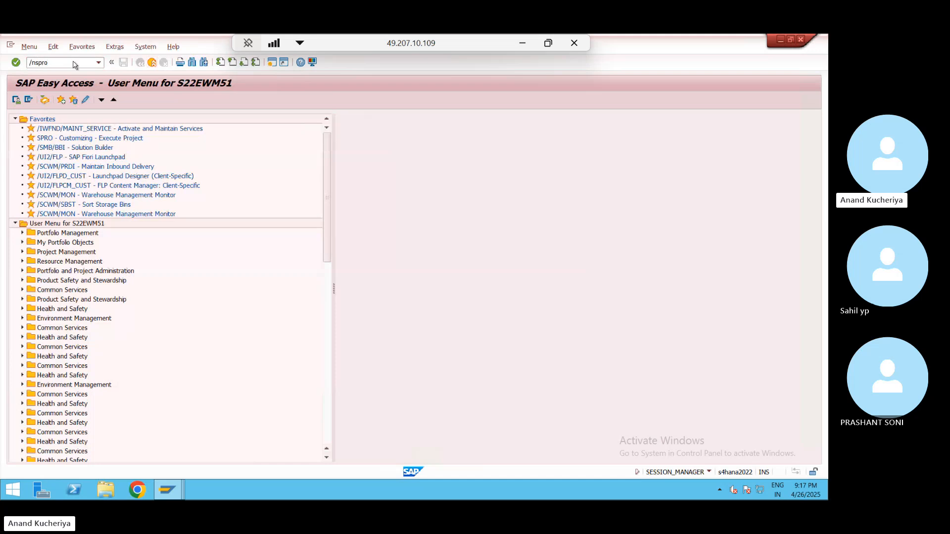
{"action": "key", "text": "Return"}
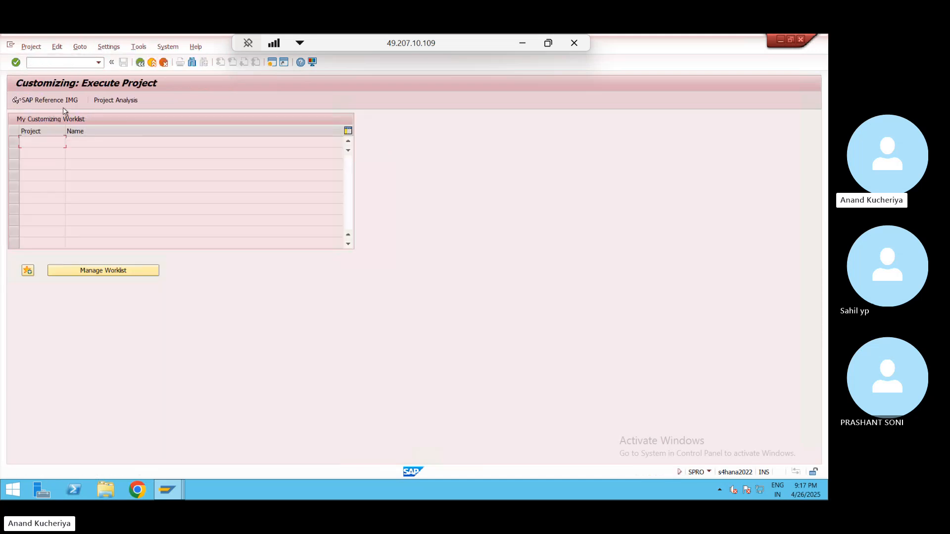
{"action": "left_click", "coordinate": [59, 101]}
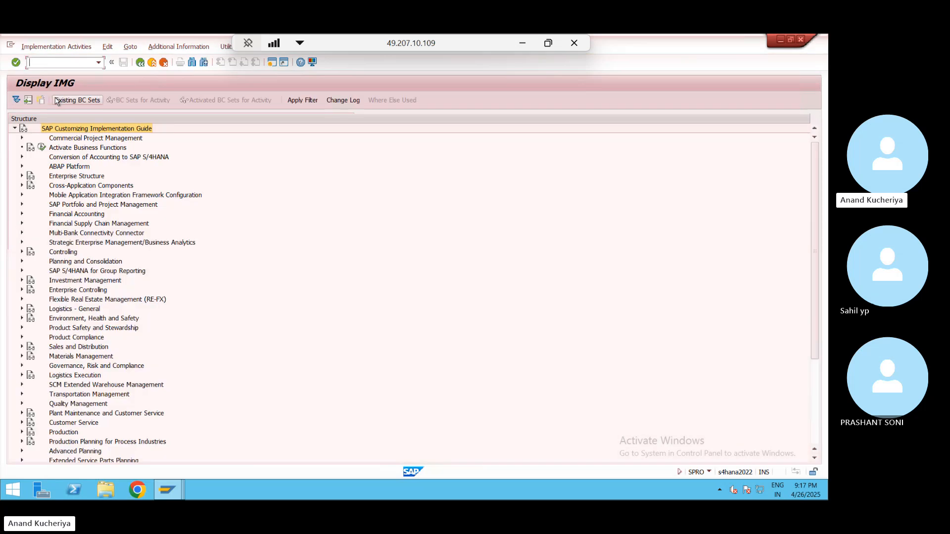
{"action": "left_click", "coordinate": [22, 386]}
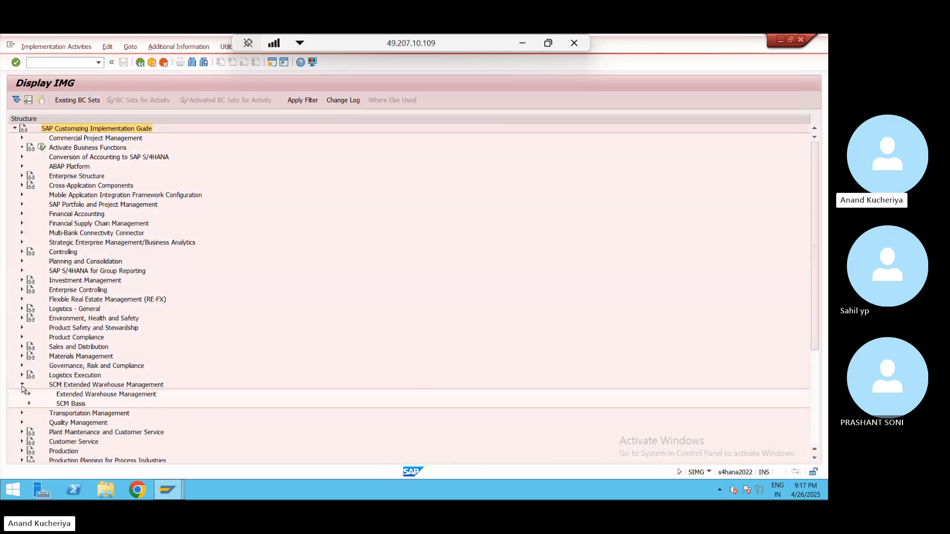
{"action": "left_click", "coordinate": [29, 395]}
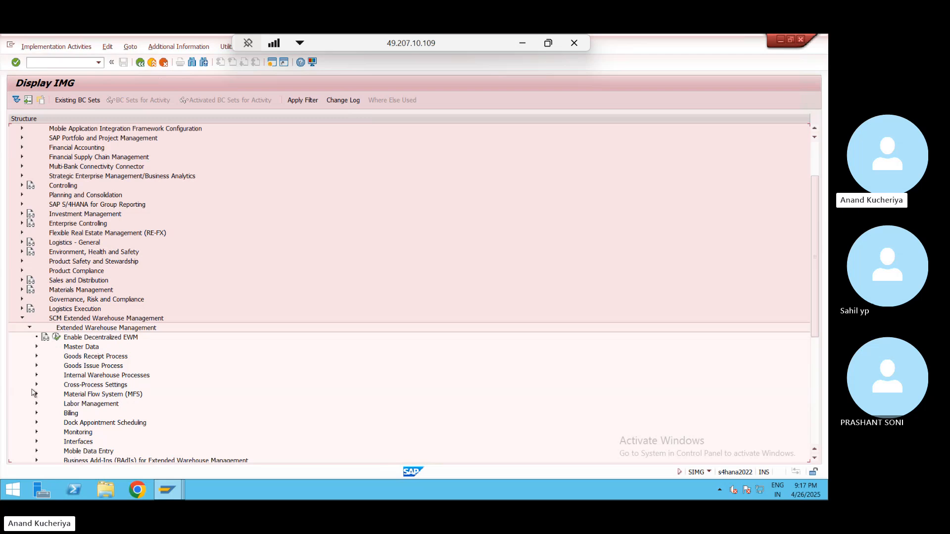
{"action": "left_click", "coordinate": [36, 385]}
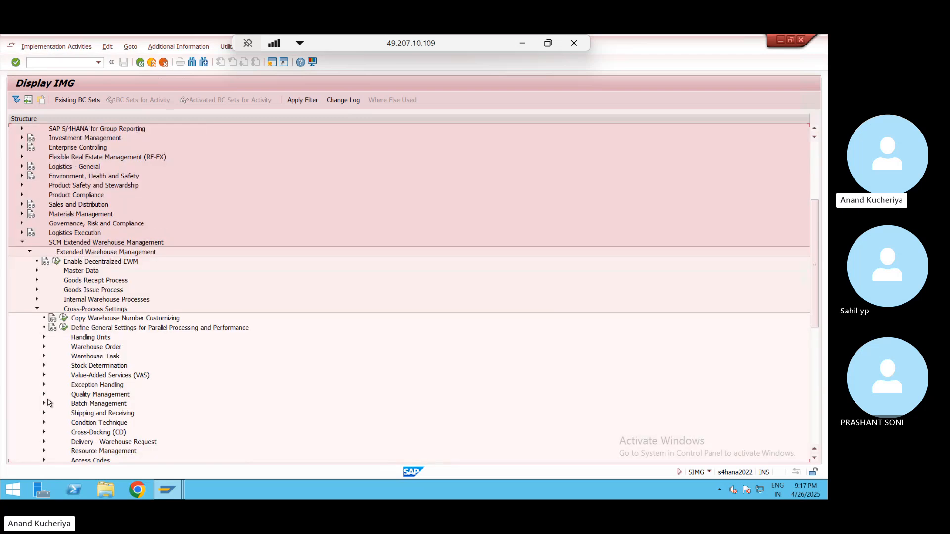
{"action": "left_click", "coordinate": [43, 357]}
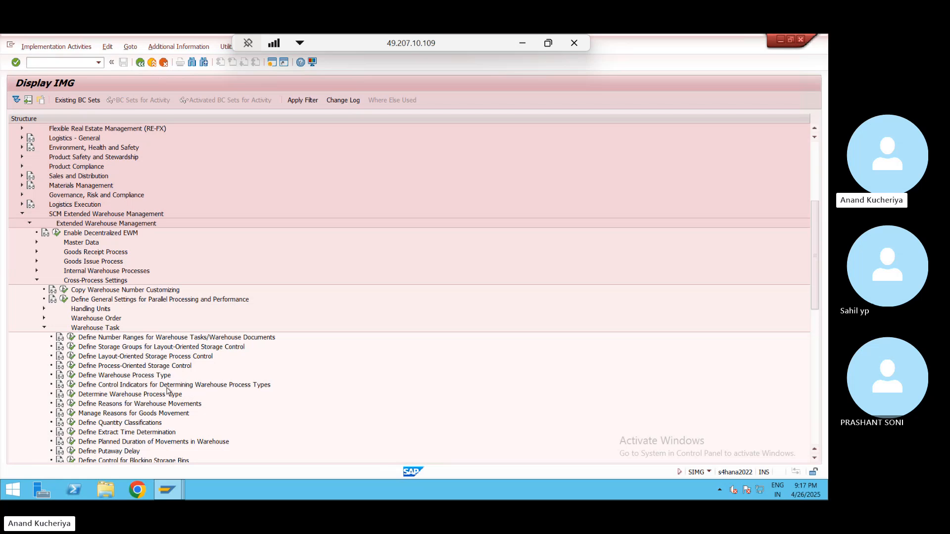
{"action": "left_click", "coordinate": [72, 375]}
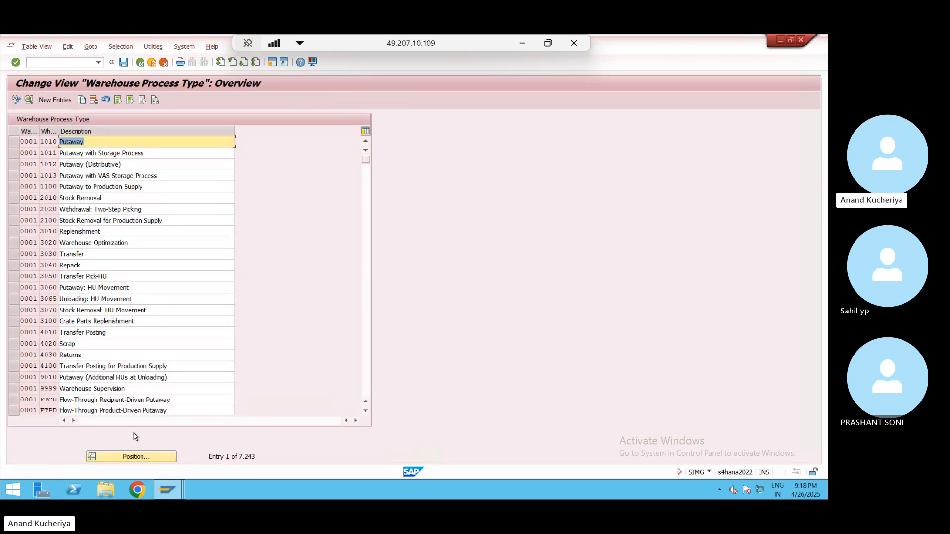
- Jump to warehouse WP01's process types and open the details of 1010 Putaway
{"action": "left_click", "coordinate": [134, 456]}
{"action": "type", "text": "WP01"}
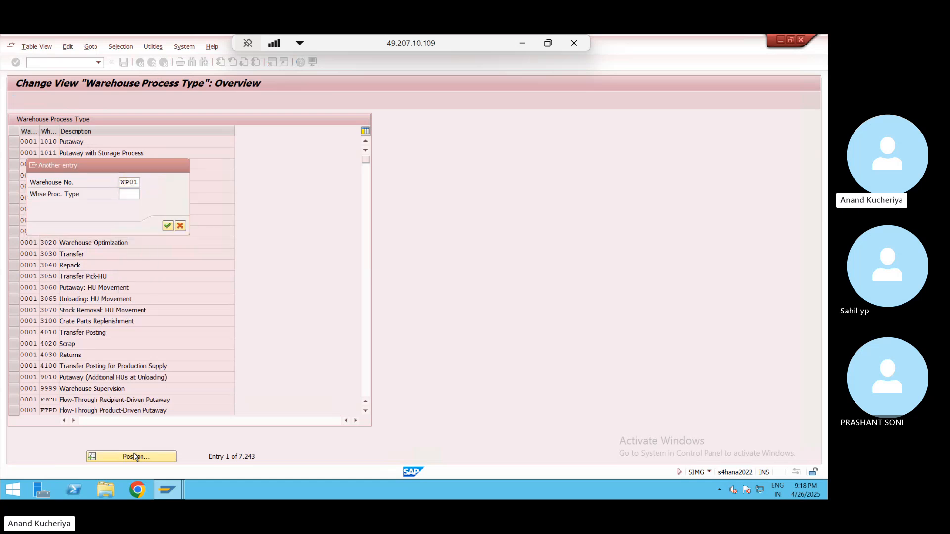
{"action": "key", "text": "Return"}
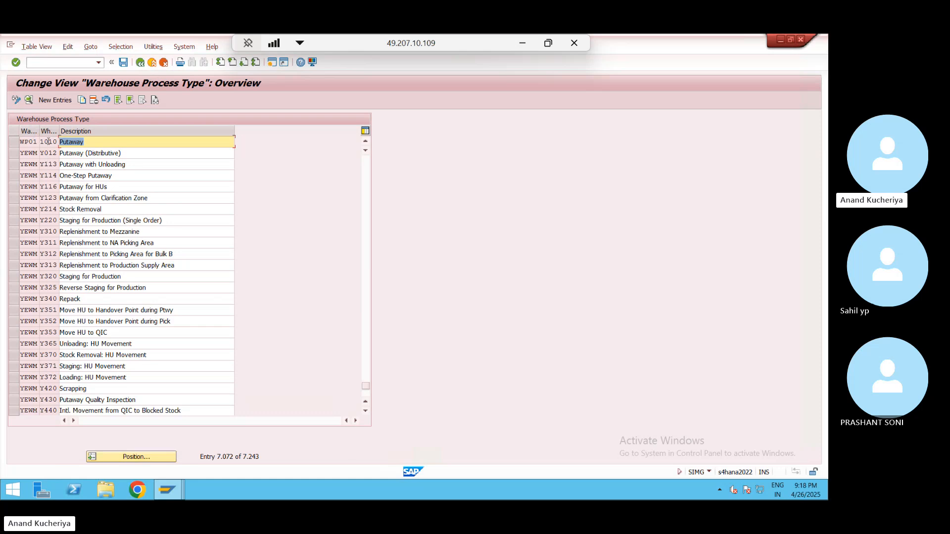
{"action": "left_click_drag", "start_coordinate": [59, 131], "coordinate": [67, 130]}
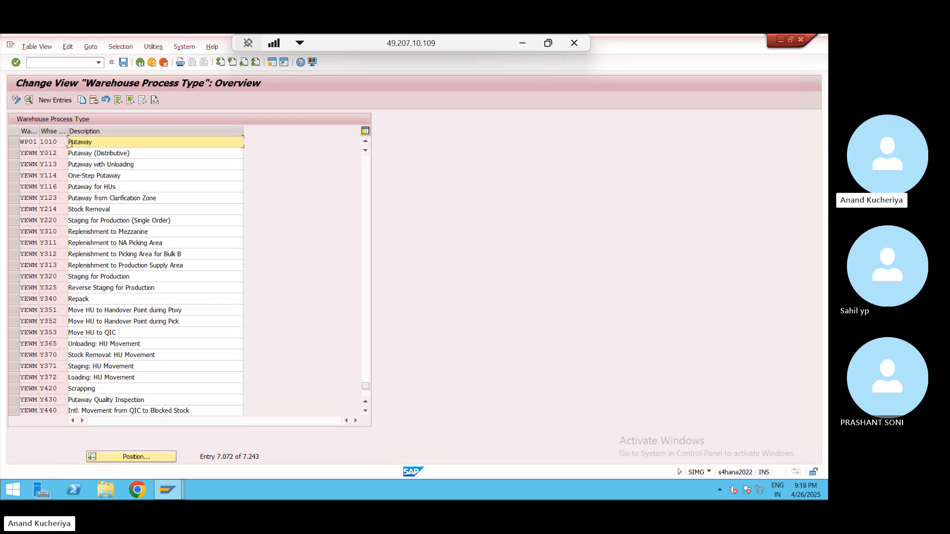
{"action": "double_click", "coordinate": [48, 141]}
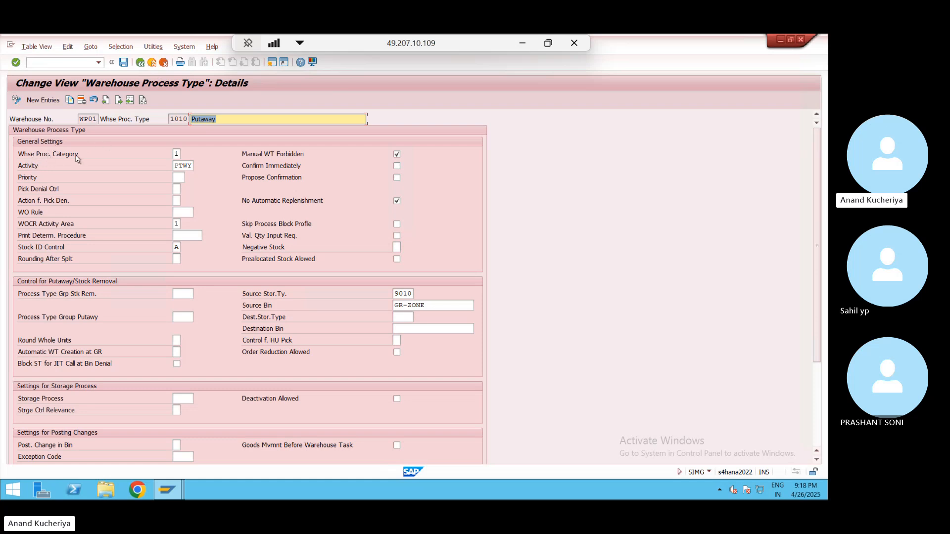
{"action": "left_click", "coordinate": [177, 154]}
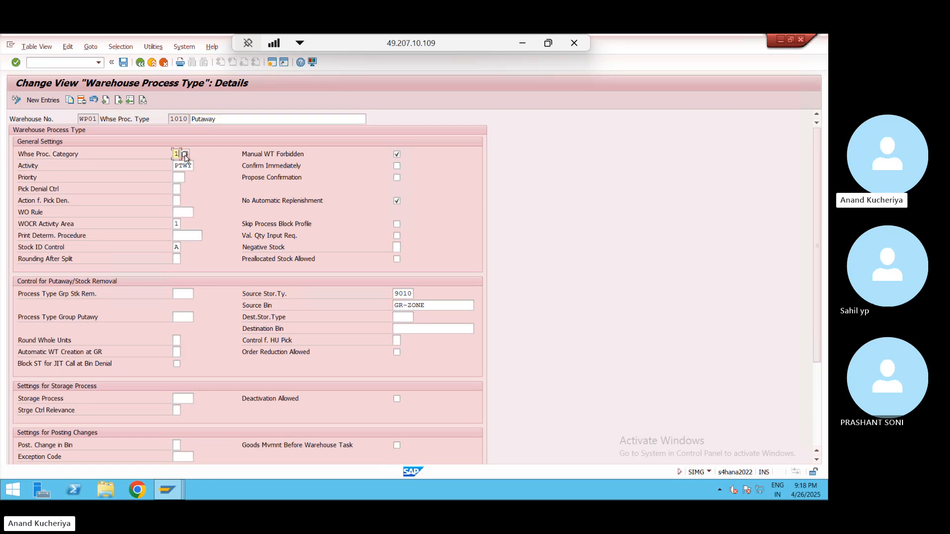
{"action": "left_click", "coordinate": [185, 155]}
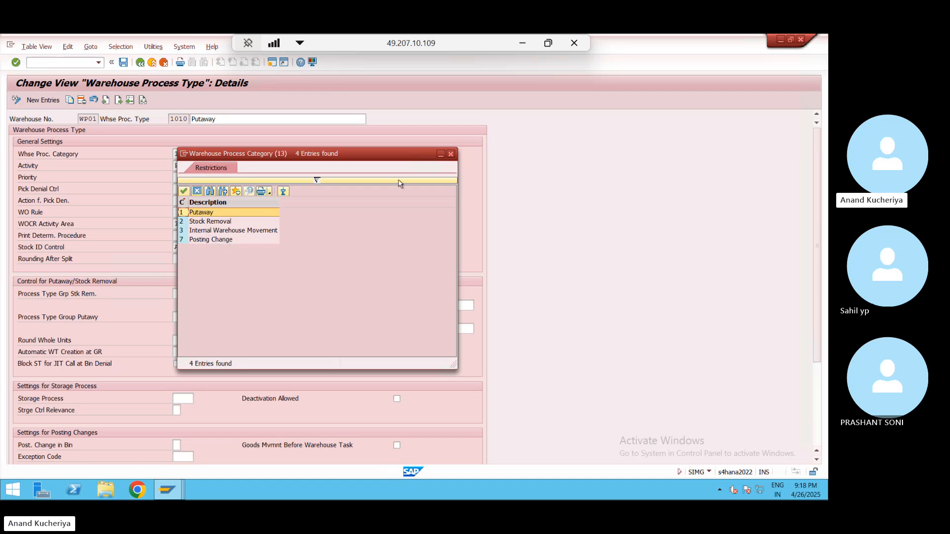
{"action": "left_click", "coordinate": [451, 154]}
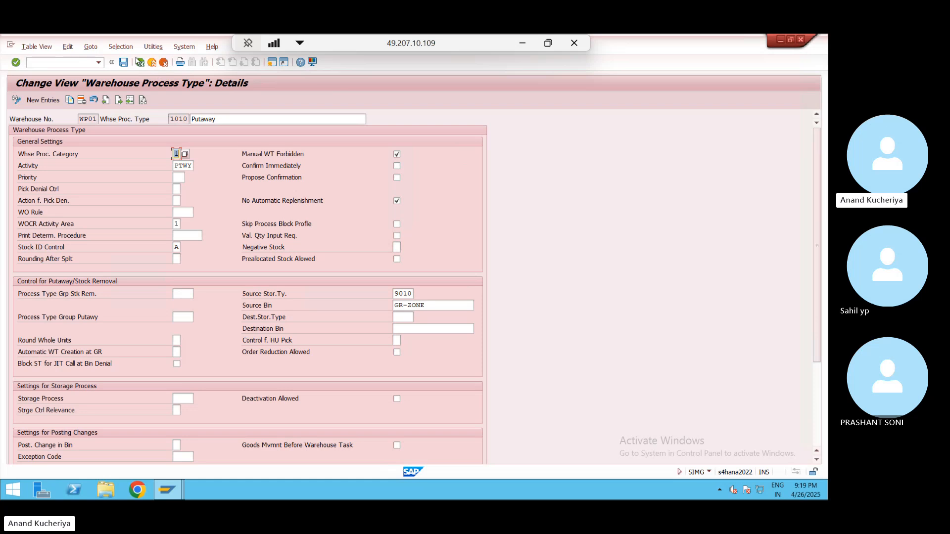
- Check process type 1010's source storage type 9010 and bin GR-ZONE, then return to the IMG tree
{"action": "left_click", "coordinate": [401, 297]}
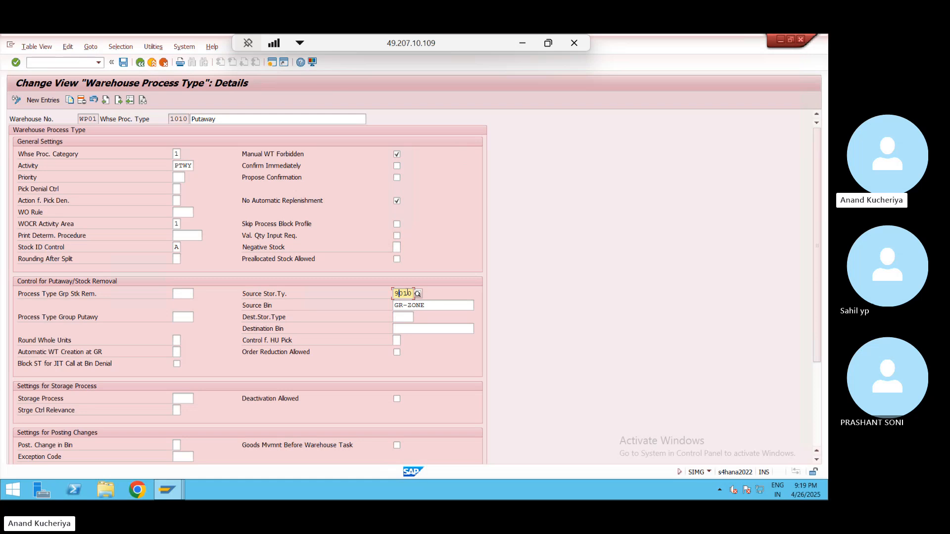
{"action": "left_click_drag", "start_coordinate": [395, 306], "coordinate": [429, 307]}
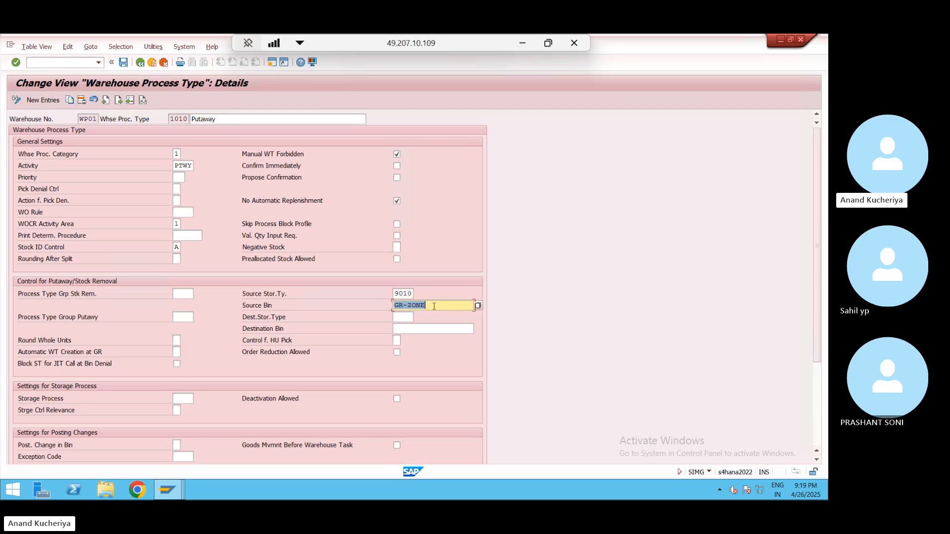
{"action": "left_click", "coordinate": [434, 307]}
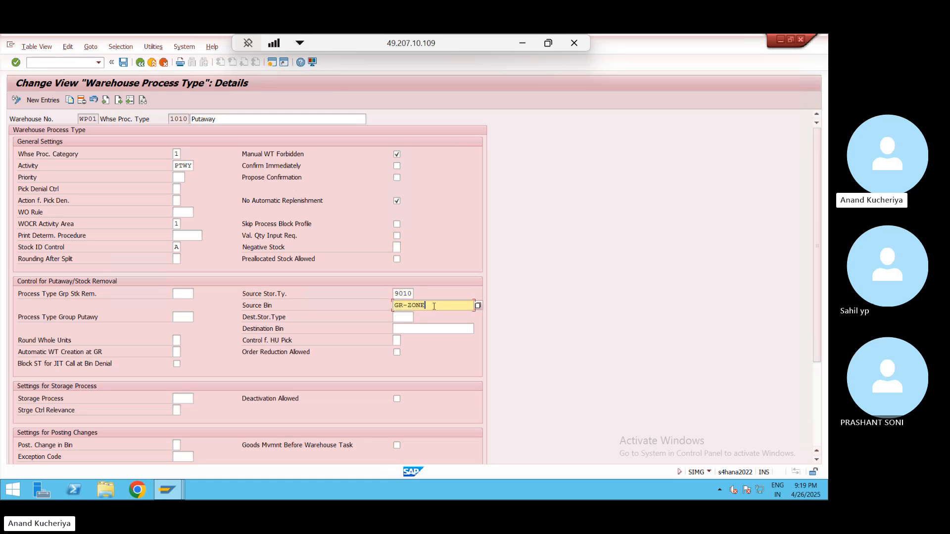
{"action": "left_click", "coordinate": [140, 63]}
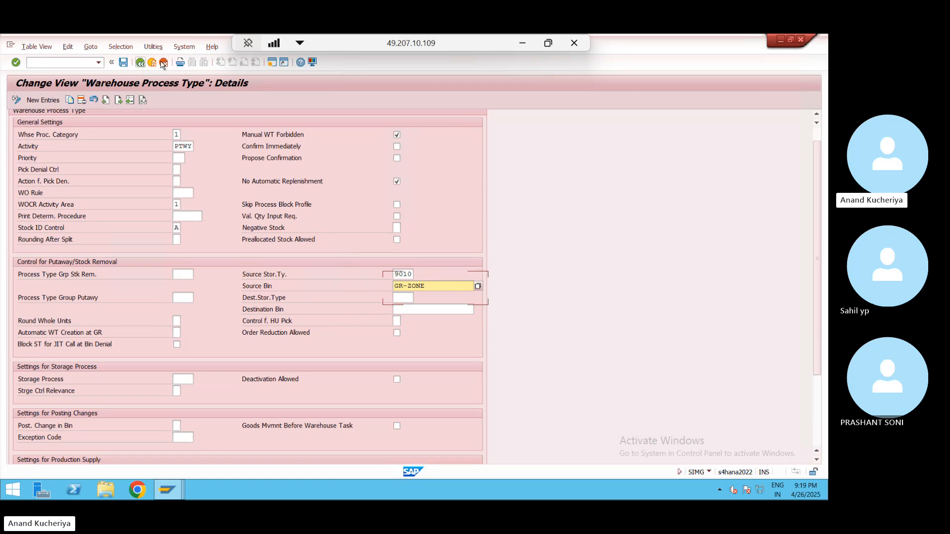
{"action": "left_click", "coordinate": [820, 133]}
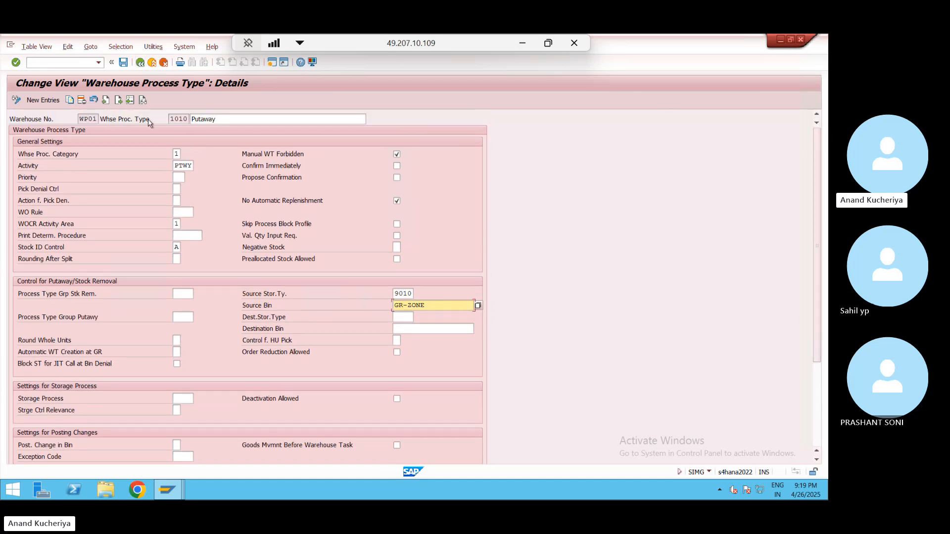
{"action": "left_click", "coordinate": [140, 62]}
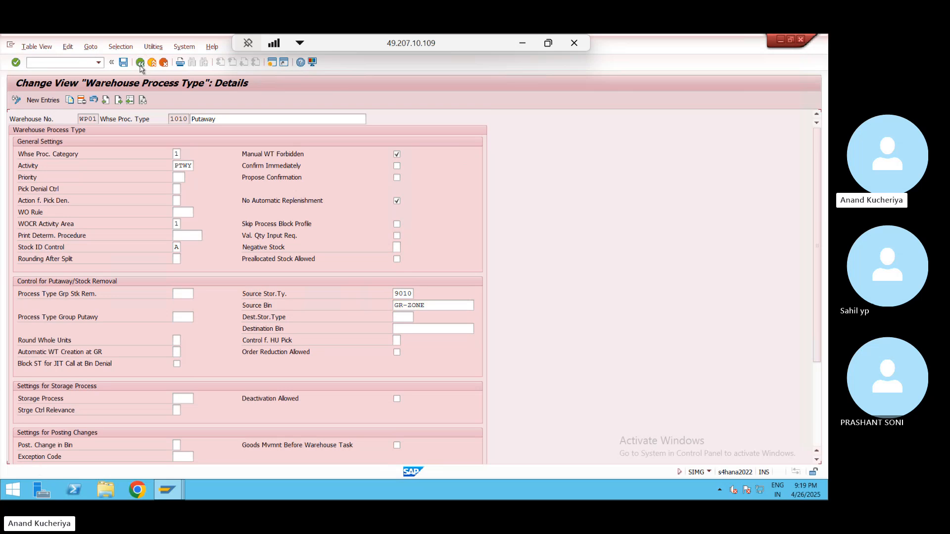
{"action": "left_click", "coordinate": [140, 62]}
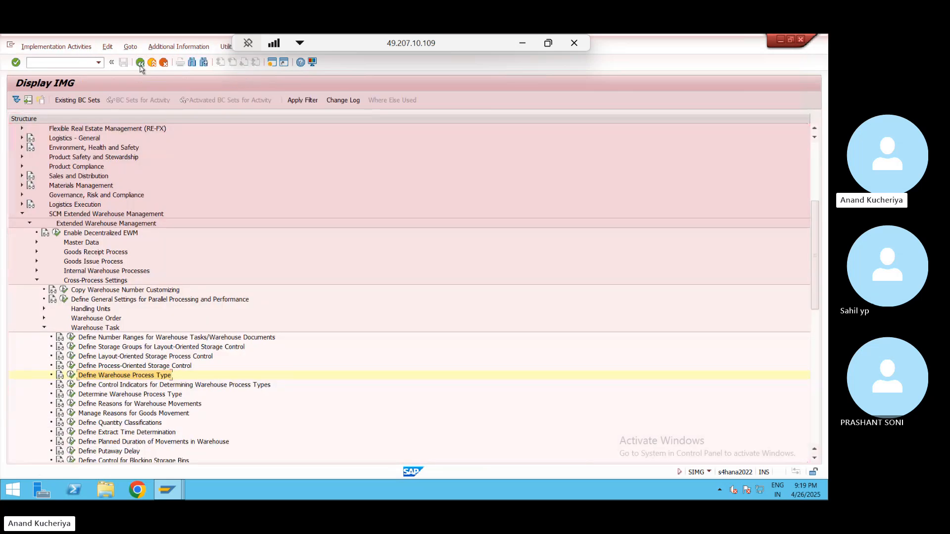
- Open Determine Warehouse Process Type, position on WP01 and inspect the INB row's document type
{"action": "left_click", "coordinate": [72, 395]}
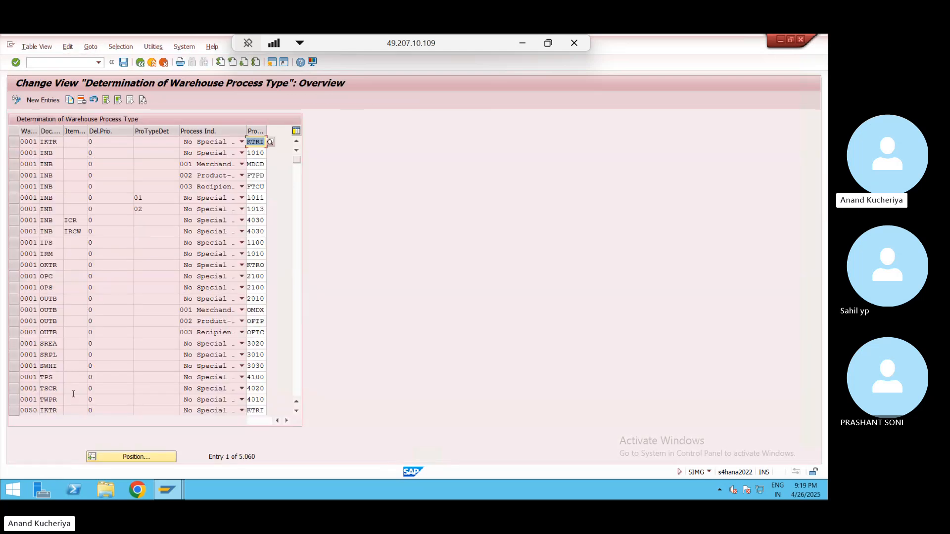
{"action": "left_click", "coordinate": [138, 456]}
{"action": "type", "text": "WP01"}
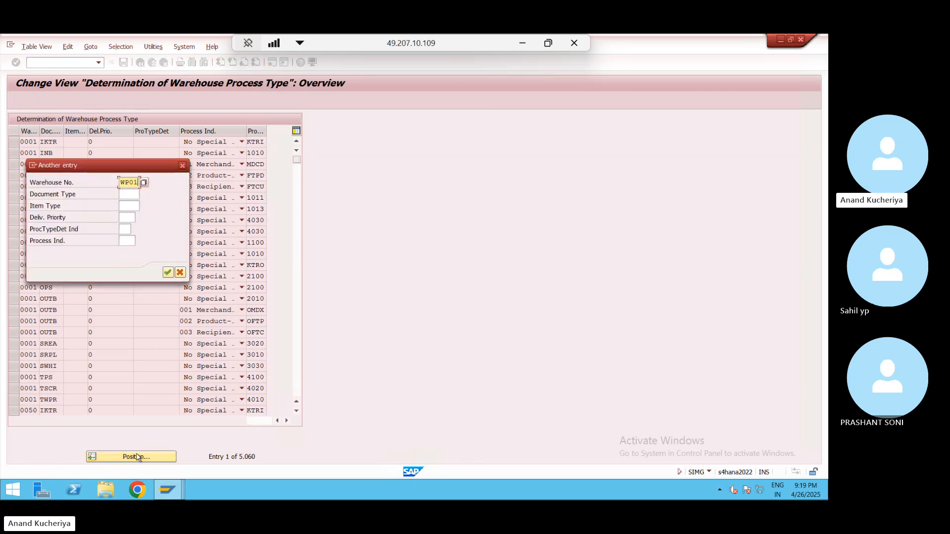
{"action": "key", "text": "Return"}
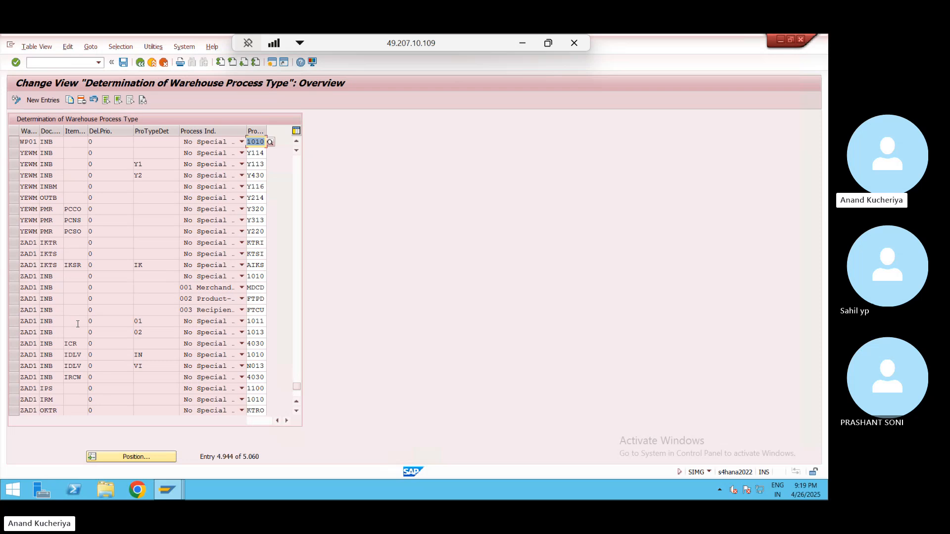
{"action": "left_click", "coordinate": [15, 142]}
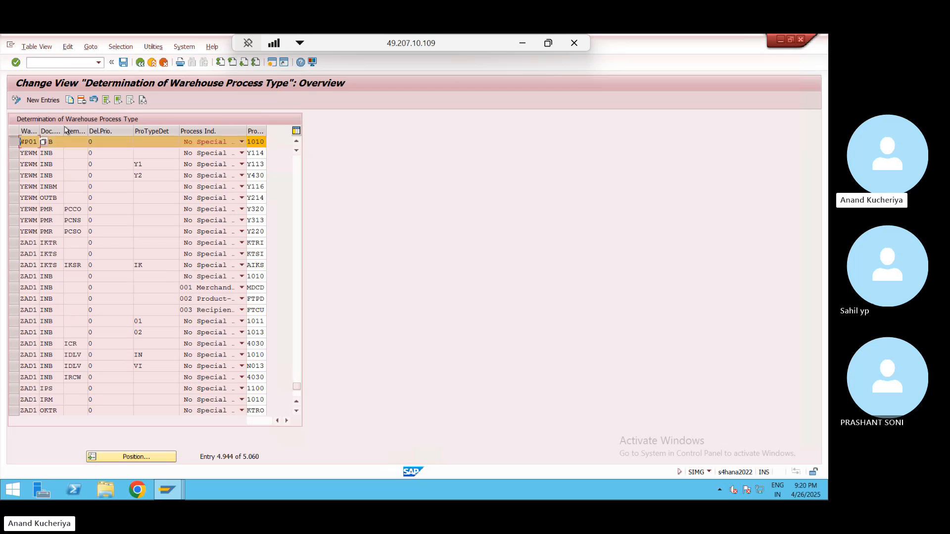
{"action": "left_click_drag", "start_coordinate": [64, 131], "coordinate": [85, 133]}
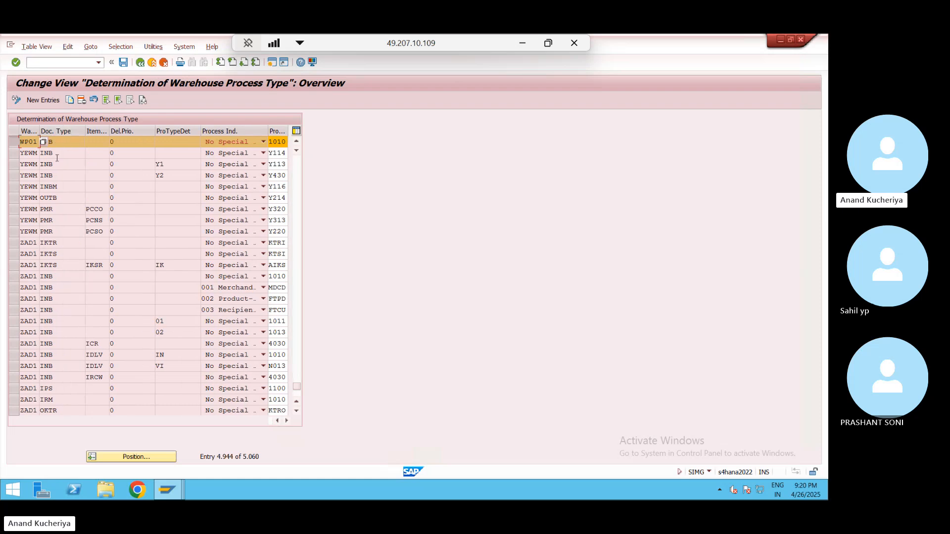
{"action": "left_click", "coordinate": [68, 144]}
{"action": "key", "text": "alt+Tab"}
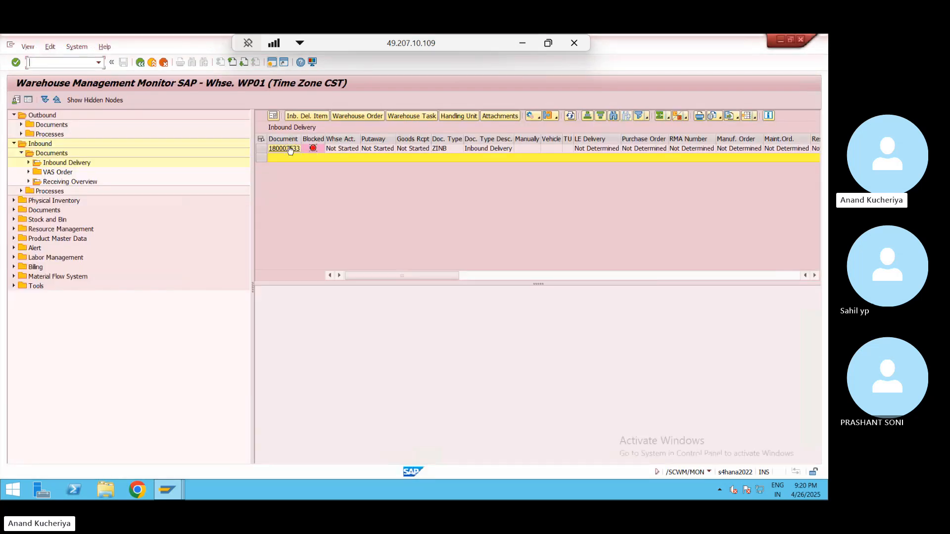
{"action": "left_click", "coordinate": [290, 150]}
{"action": "left_click", "coordinate": [283, 149]}
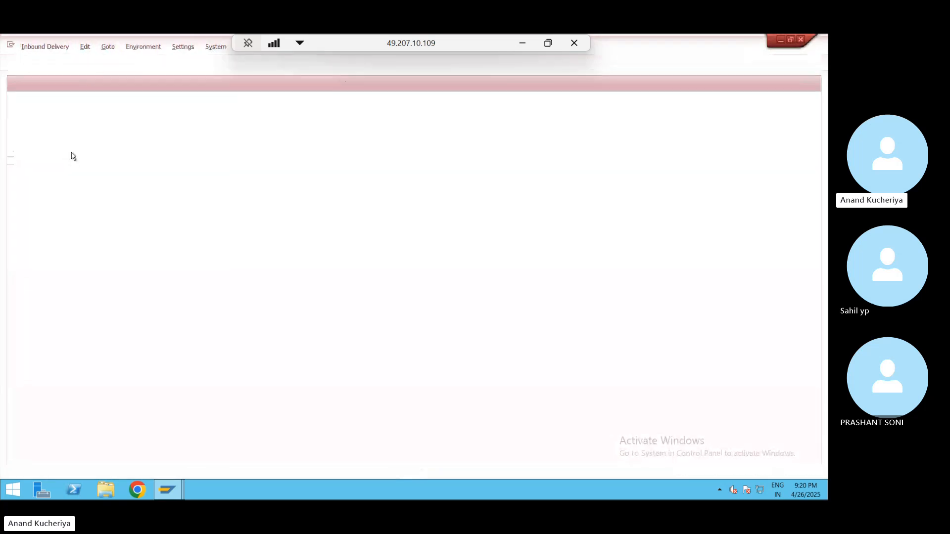
{"action": "key", "text": "alt+Tab"}
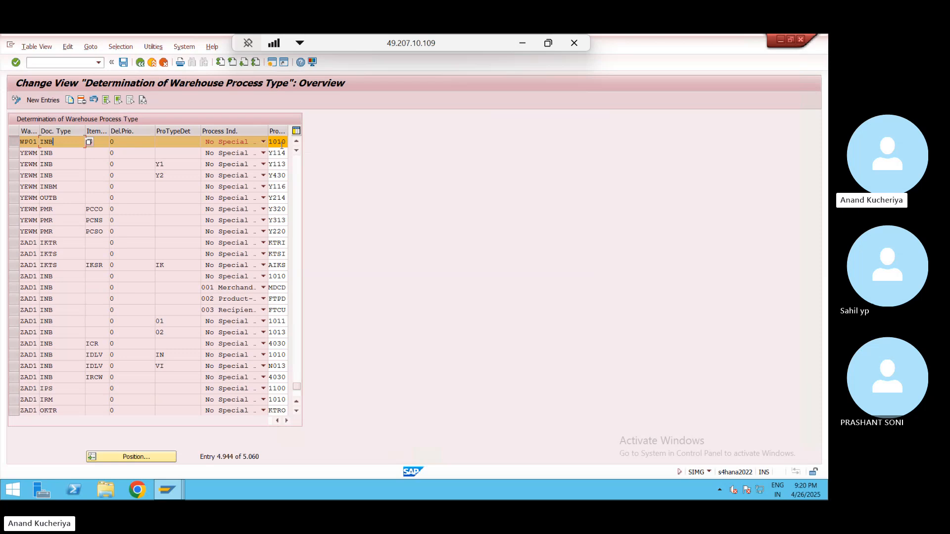
- Copy the WP01 INB determination row into a new entry with document type ZINB
{"action": "left_click", "coordinate": [70, 100]}
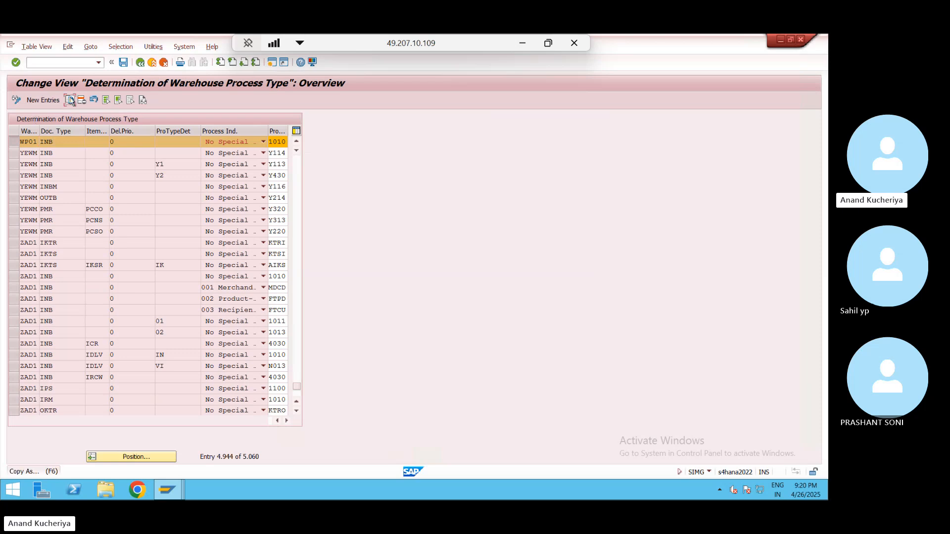
{"action": "double_click", "coordinate": [60, 139]}
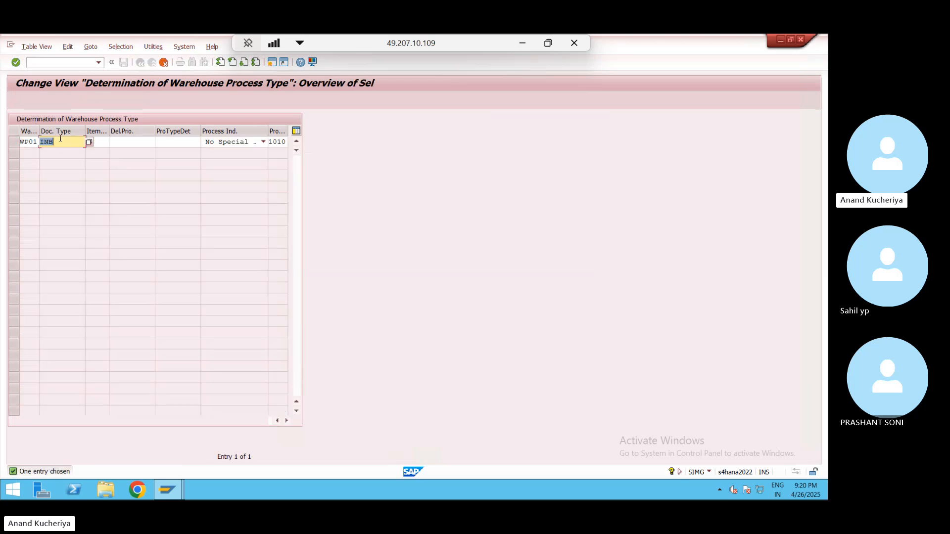
{"action": "left_click", "coordinate": [41, 142]}
{"action": "type", "text": "Z"}
{"action": "key", "text": "Return"}
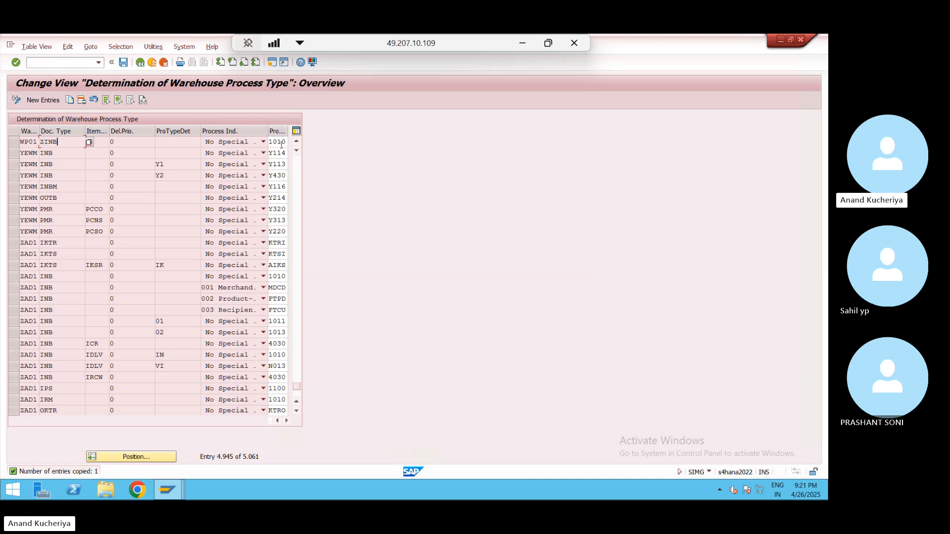
- Save the ZINB entry under the customizing request and switch to Maintain Inbound Delivery
{"action": "left_click", "coordinate": [123, 62]}
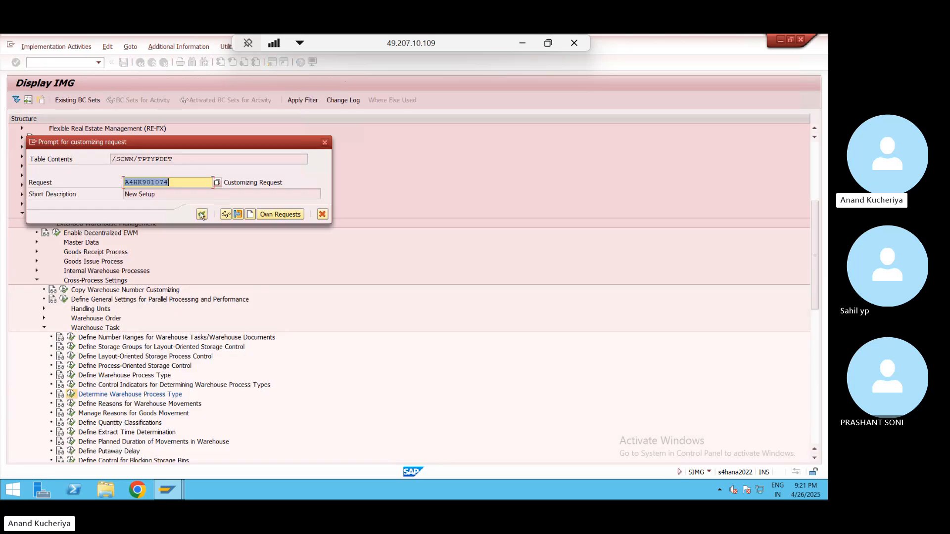
{"action": "left_click", "coordinate": [202, 215]}
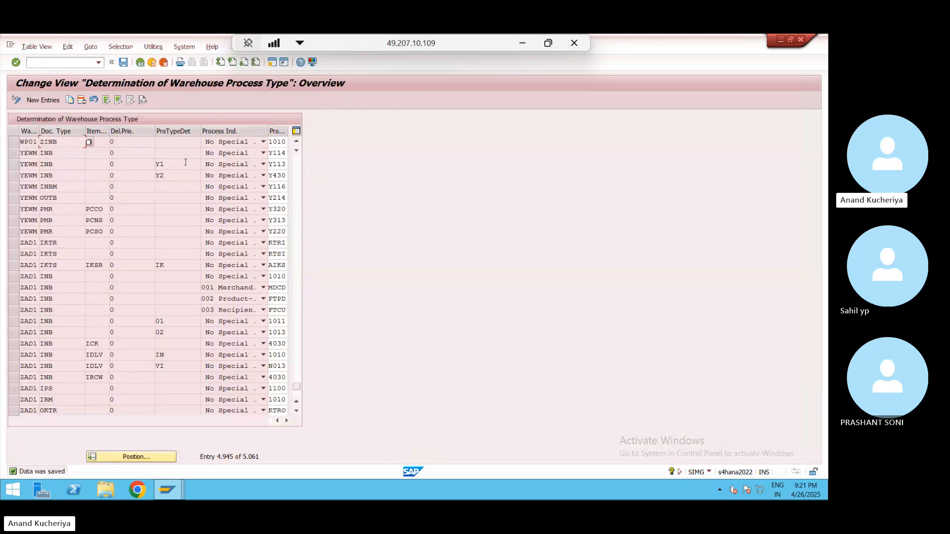
{"action": "key", "text": "alt+Tab"}
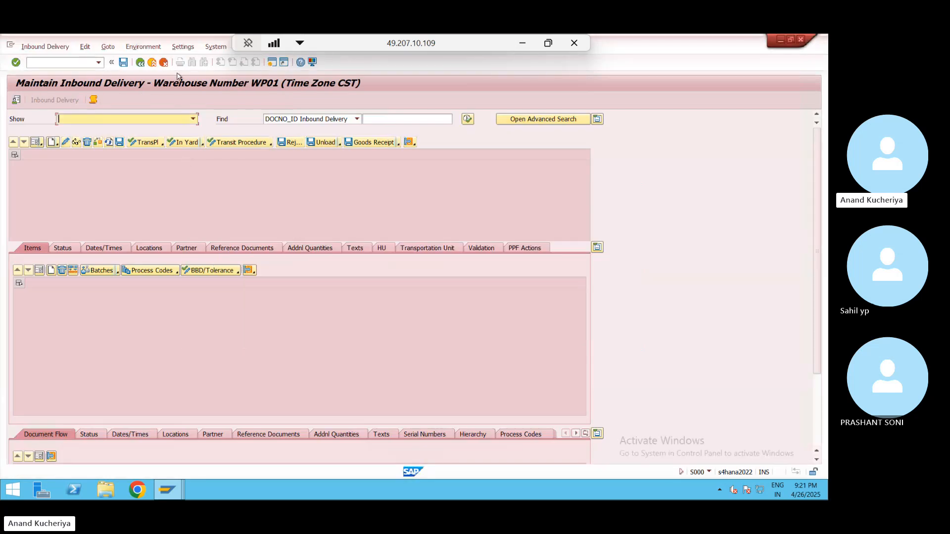
- Exit the inbound delivery and customizing screens, discarding unsaved delivery changes, back to the monitor
{"action": "left_click", "coordinate": [153, 63]}
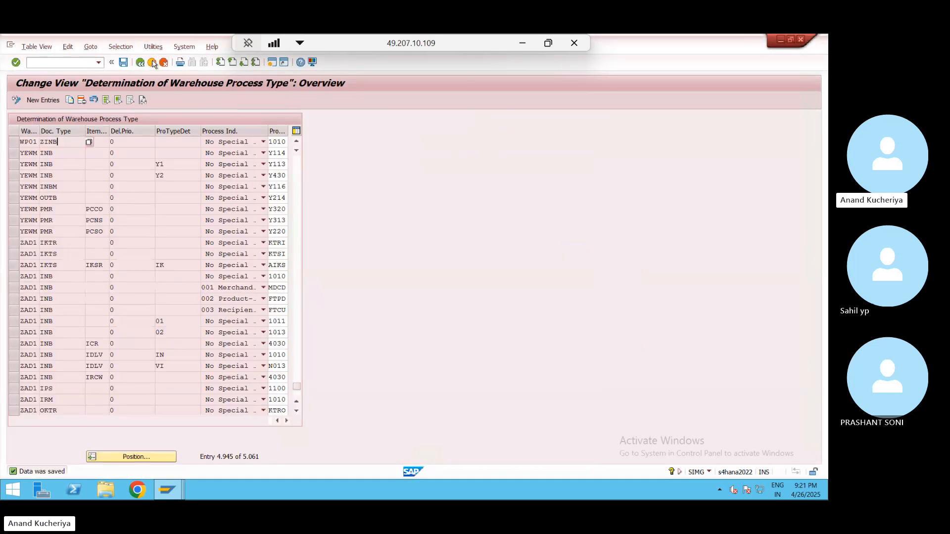
{"action": "left_click", "coordinate": [153, 63]}
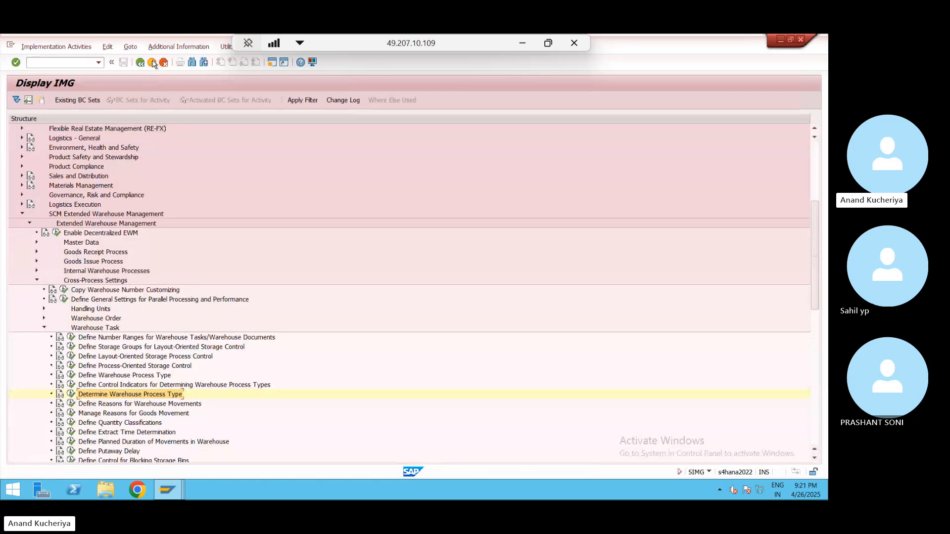
{"action": "key", "text": "alt+Tab"}
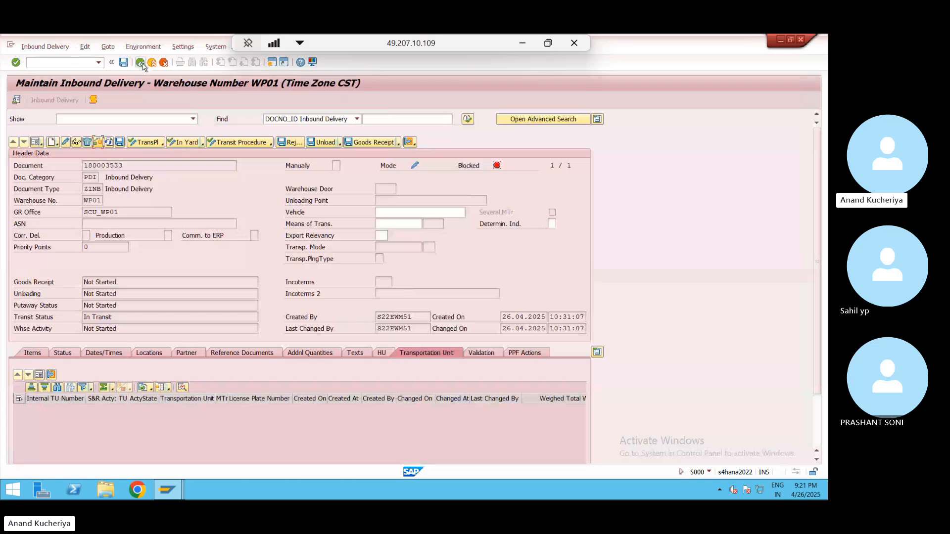
{"action": "left_click", "coordinate": [142, 64]}
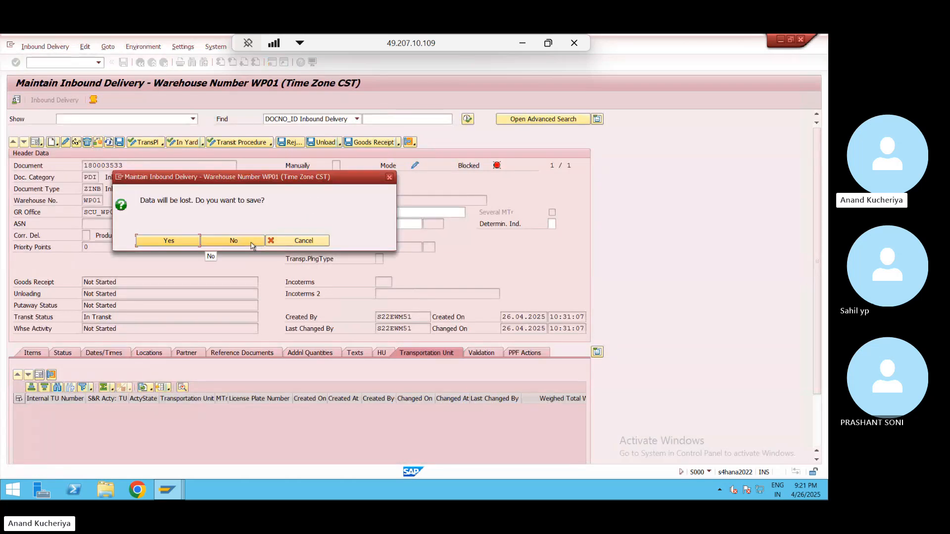
{"action": "left_click", "coordinate": [251, 246]}
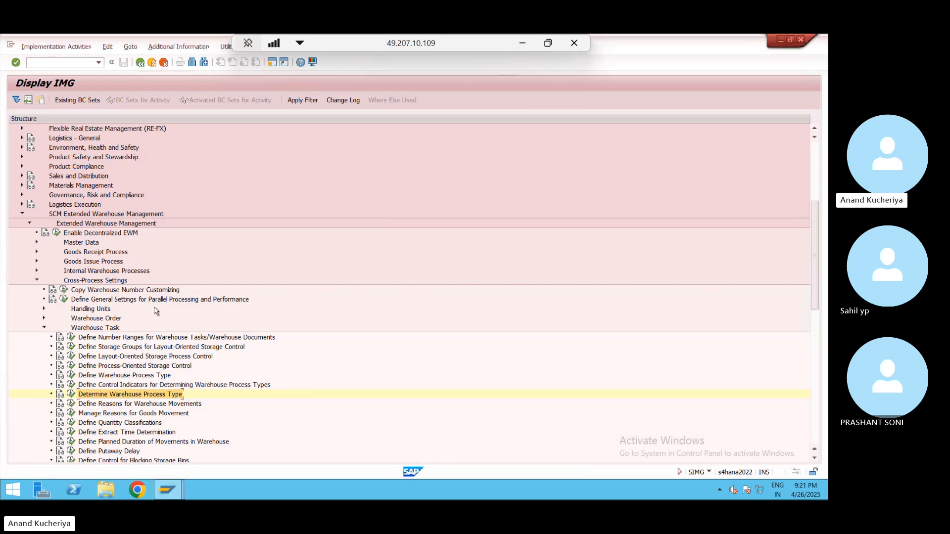
{"action": "left_click", "coordinate": [152, 63]}
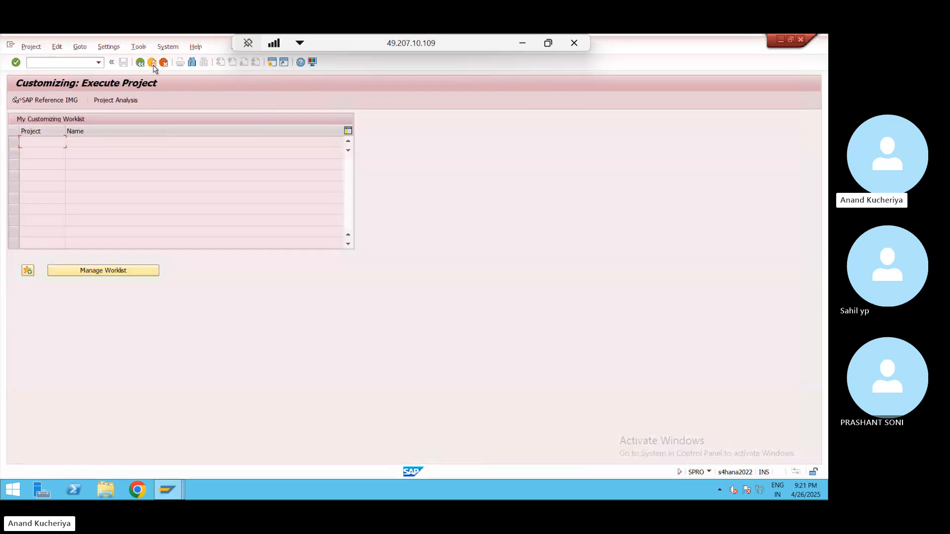
{"action": "left_click", "coordinate": [154, 65]}
{"action": "left_click", "coordinate": [154, 65]}
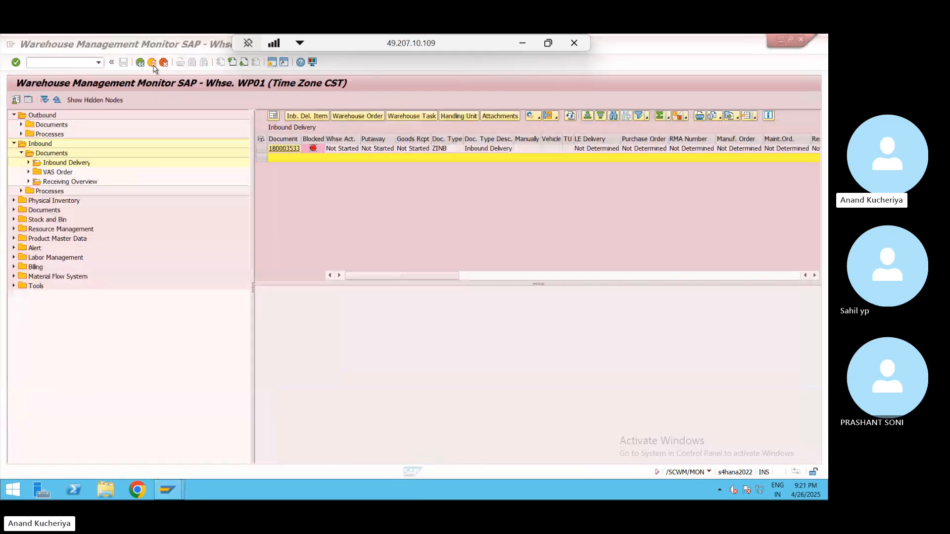
- Open inbound delivery 180003533 from the monitor and exit back to the monitor
{"action": "left_click", "coordinate": [289, 150]}
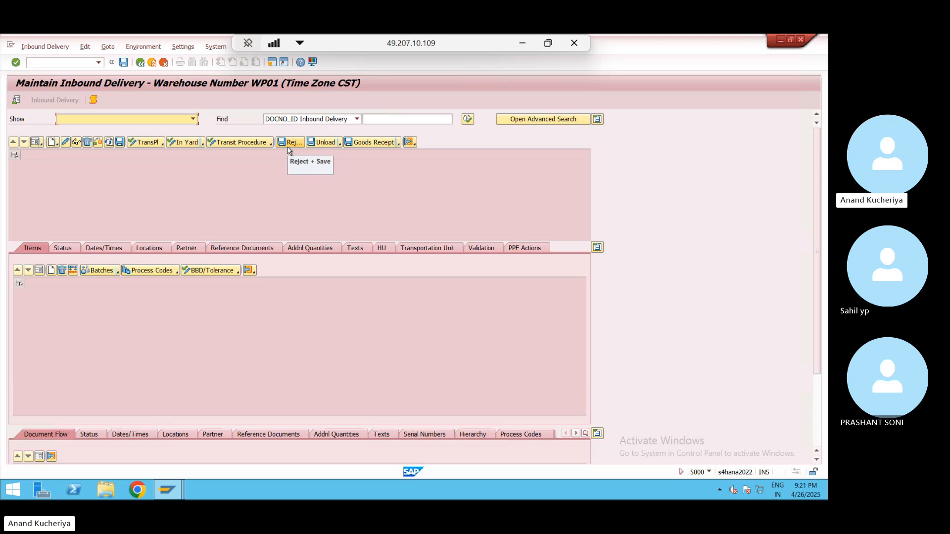
{"action": "left_click", "coordinate": [389, 119]}
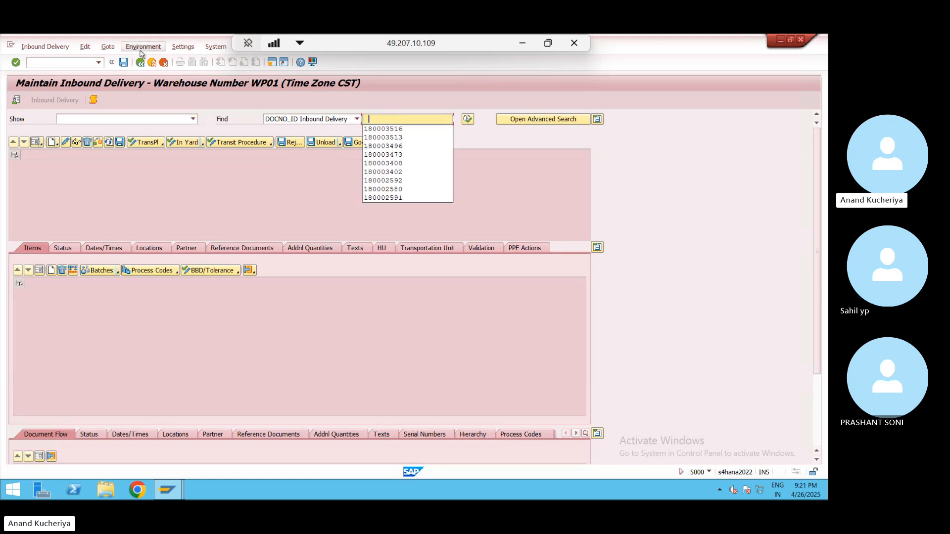
{"action": "left_click", "coordinate": [153, 63]}
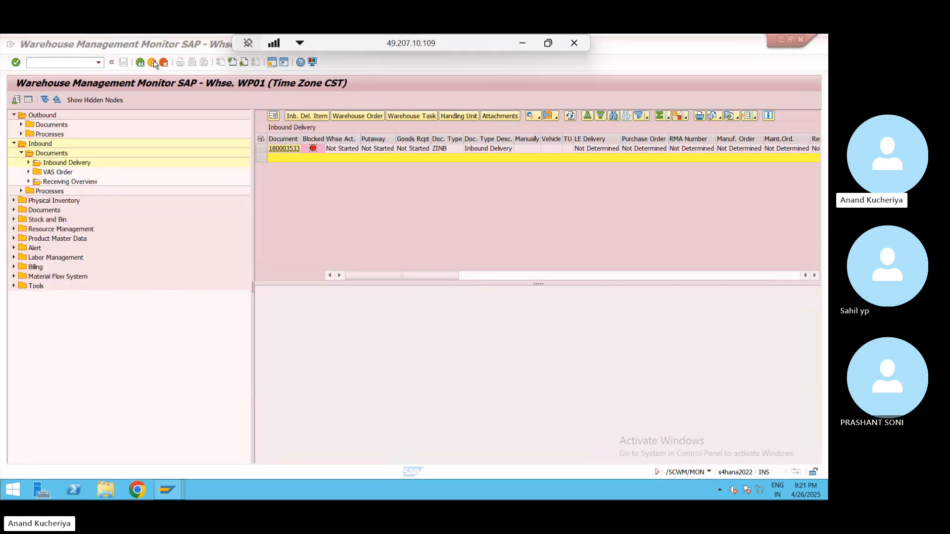
{"action": "left_click", "coordinate": [284, 150]}
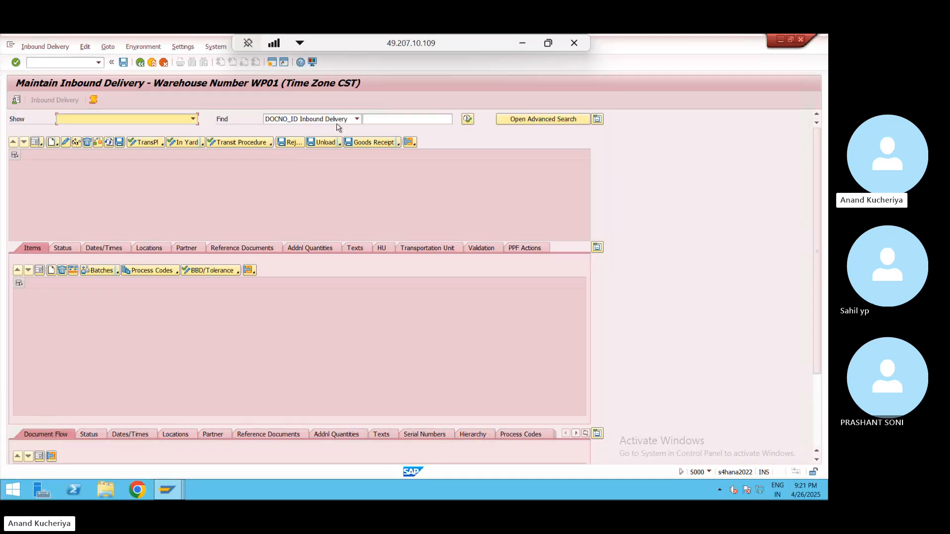
{"action": "left_click", "coordinate": [152, 62]}
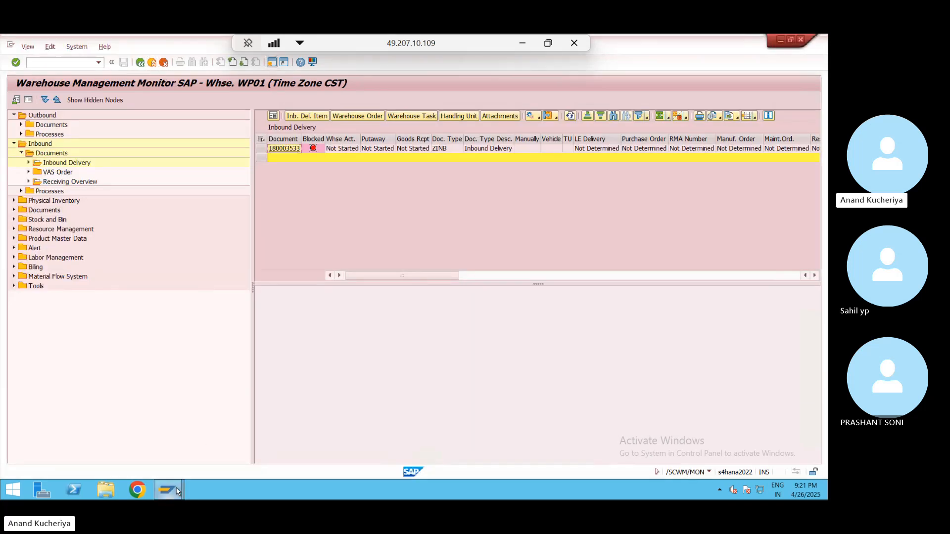
- Close the duplicate monitor, warehouse stock, material, customizing, qRFC and delivery session windows
{"action": "mouse_move", "coordinate": [177, 491]}
{"action": "mouse_move", "coordinate": [146, 421]}
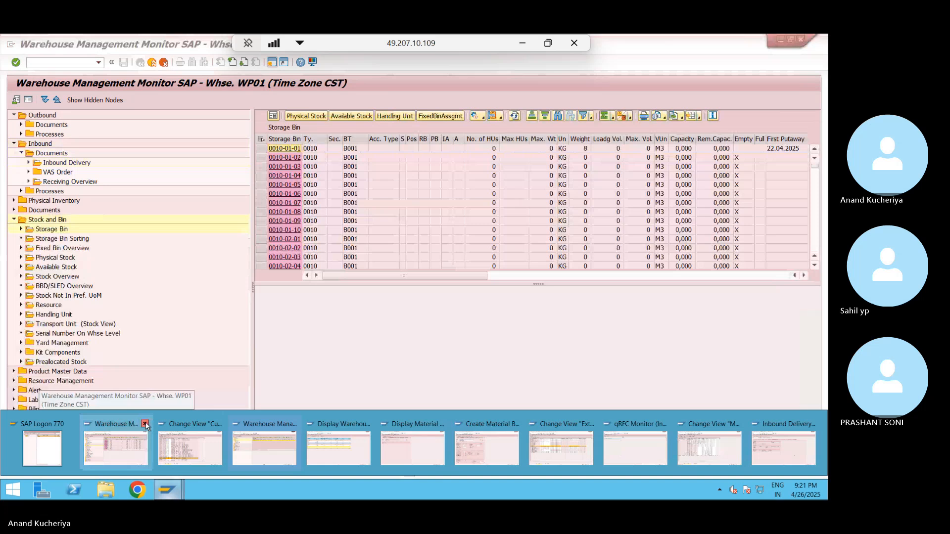
{"action": "left_click", "coordinate": [145, 425]}
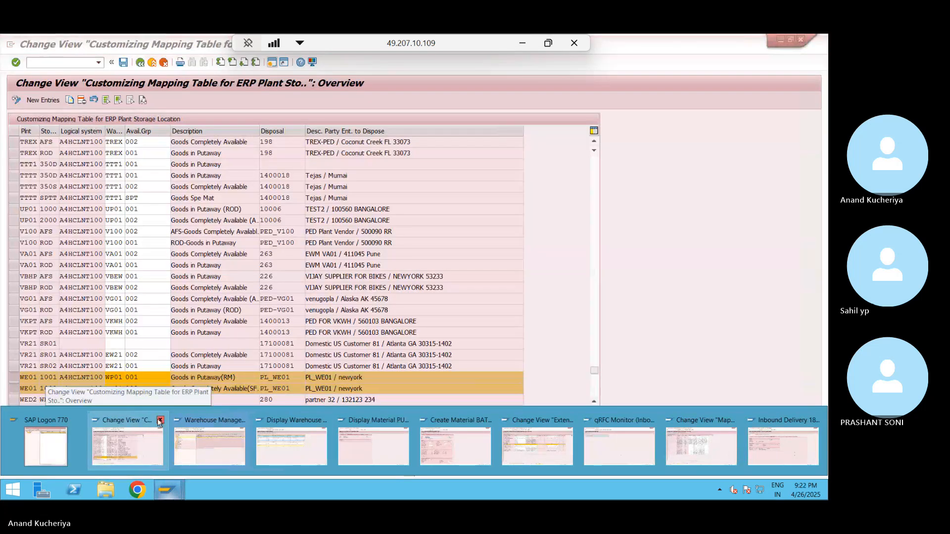
{"action": "left_click", "coordinate": [160, 420]}
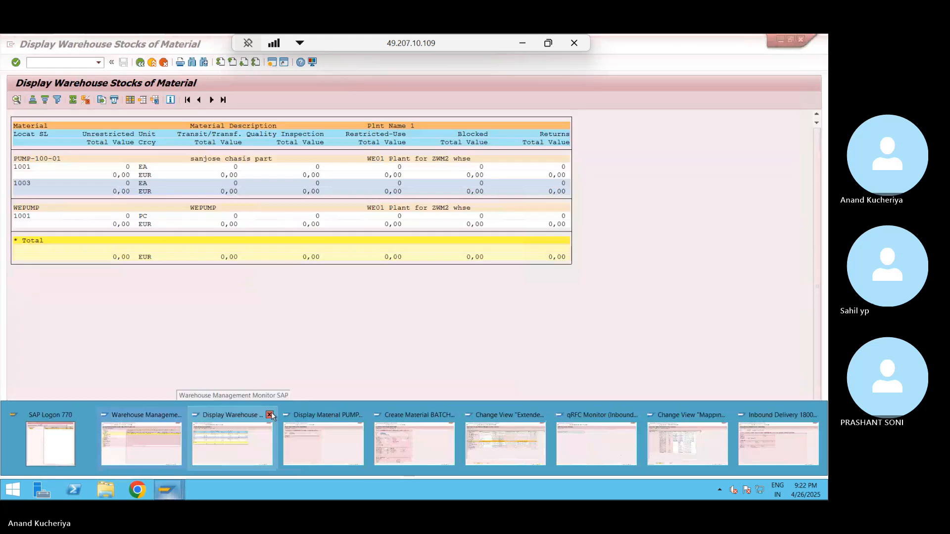
{"action": "left_click", "coordinate": [269, 415]}
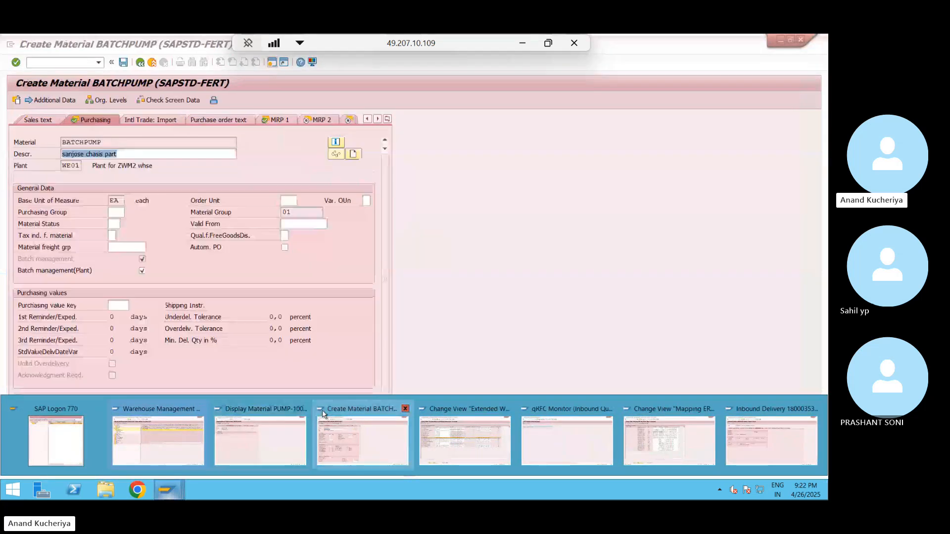
{"action": "left_click", "coordinate": [303, 410]}
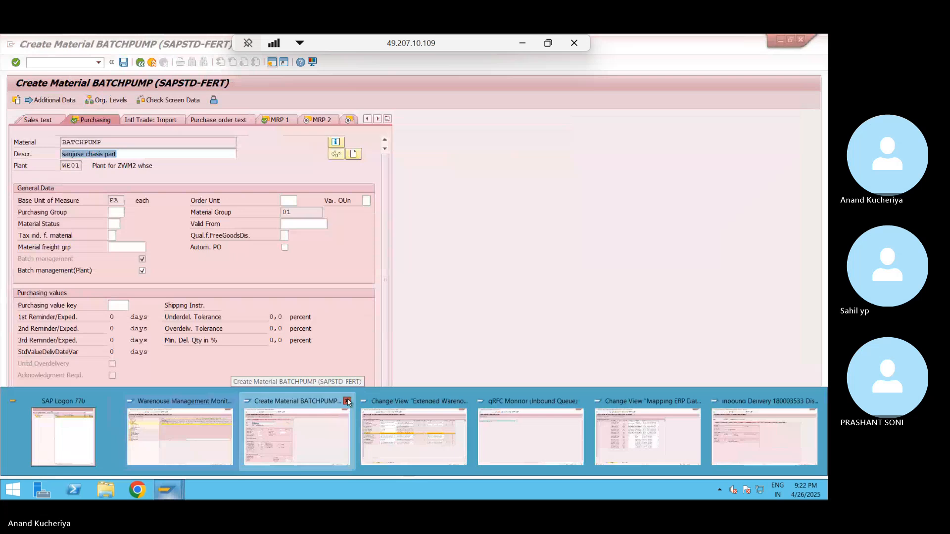
{"action": "left_click", "coordinate": [348, 402]}
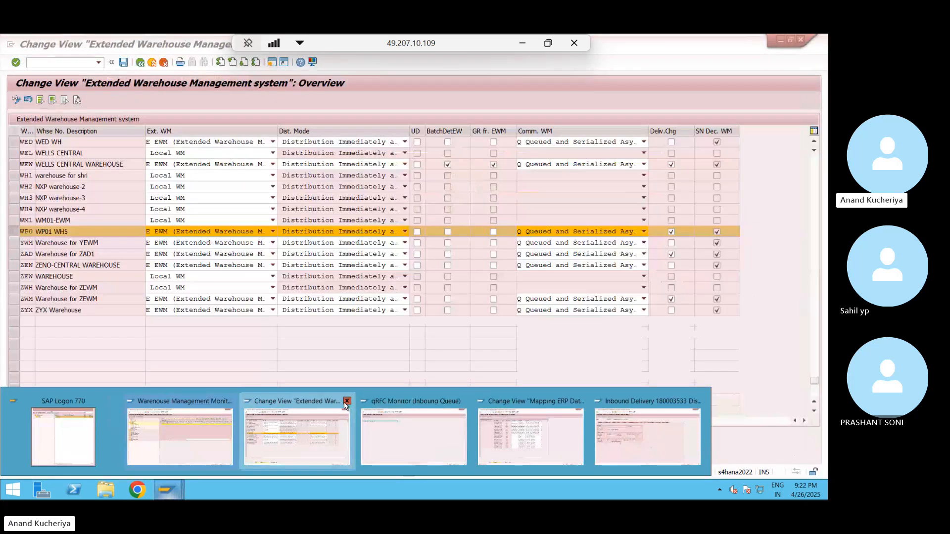
{"action": "left_click", "coordinate": [347, 401]}
{"action": "left_click", "coordinate": [347, 401]}
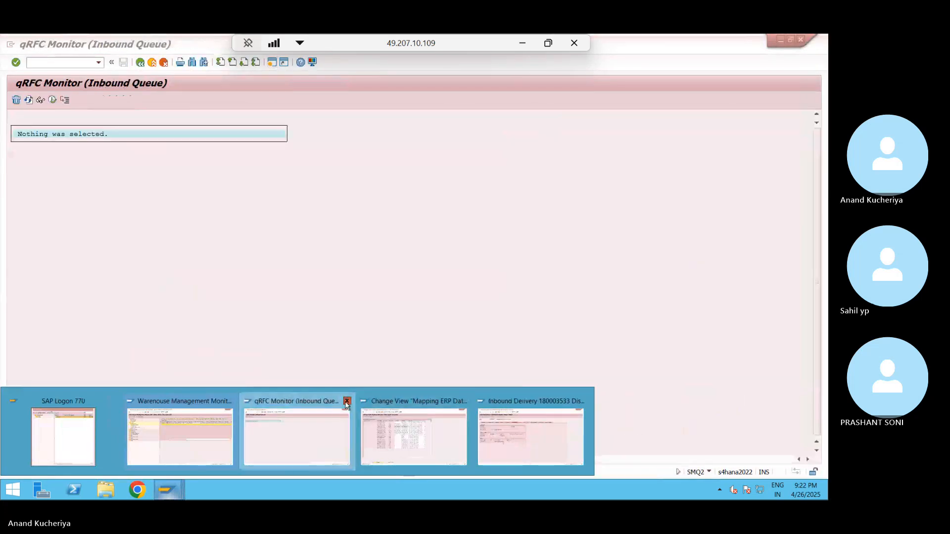
{"action": "left_click", "coordinate": [347, 401]}
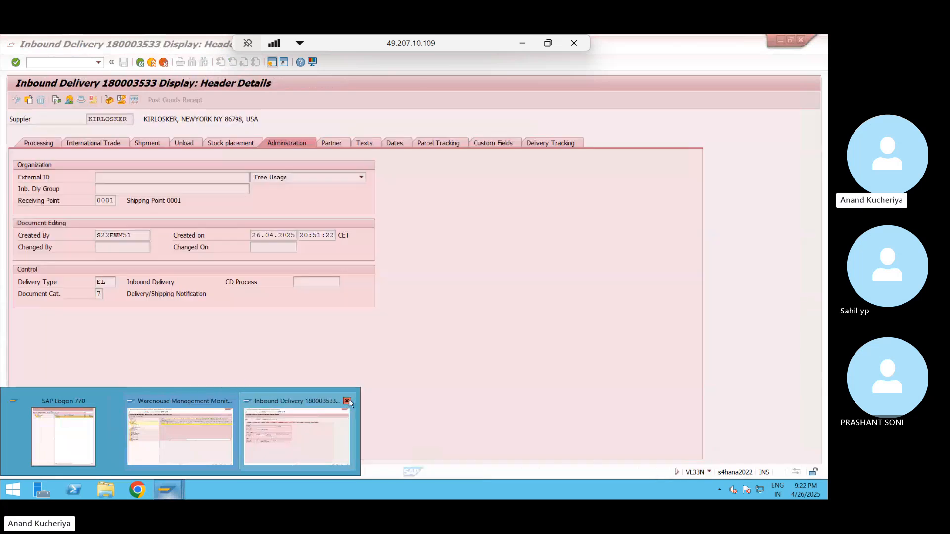
{"action": "left_click", "coordinate": [347, 401]}
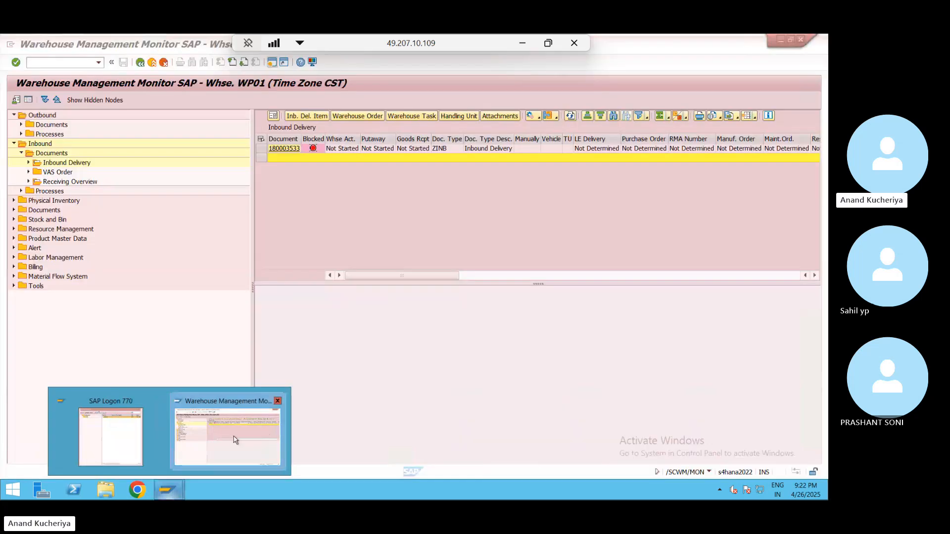
- Close the current session and log on to s4hana with the remembered user and password
{"action": "left_click", "coordinate": [283, 149]}
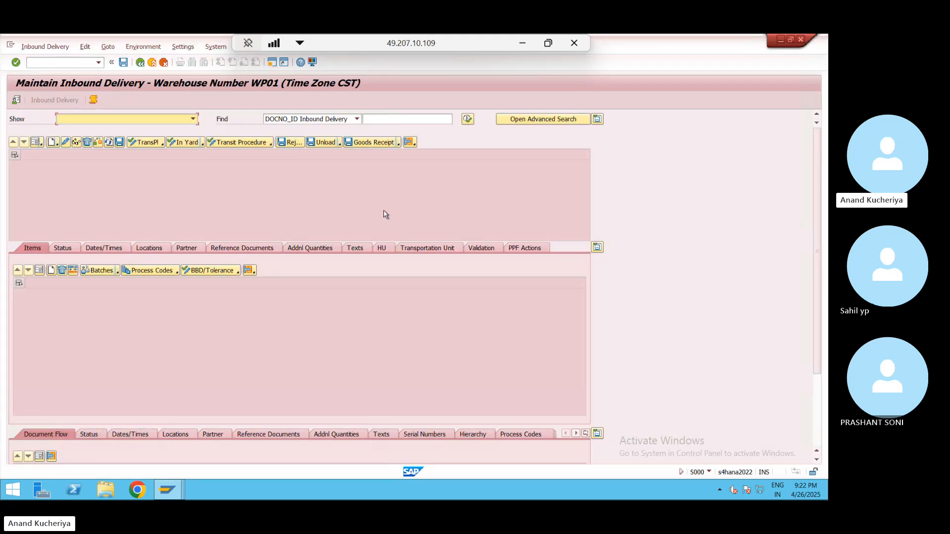
{"action": "left_click", "coordinate": [141, 63]}
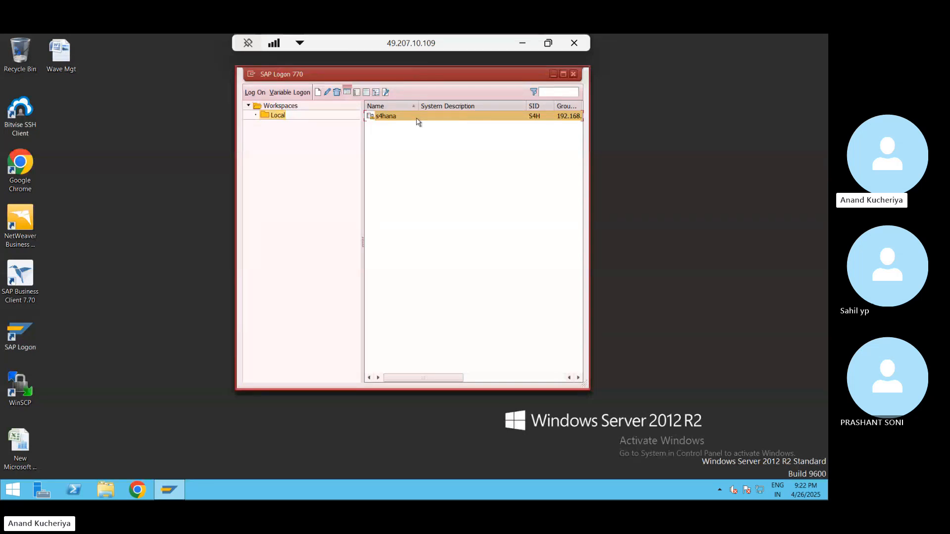
{"action": "double_click", "coordinate": [418, 121]}
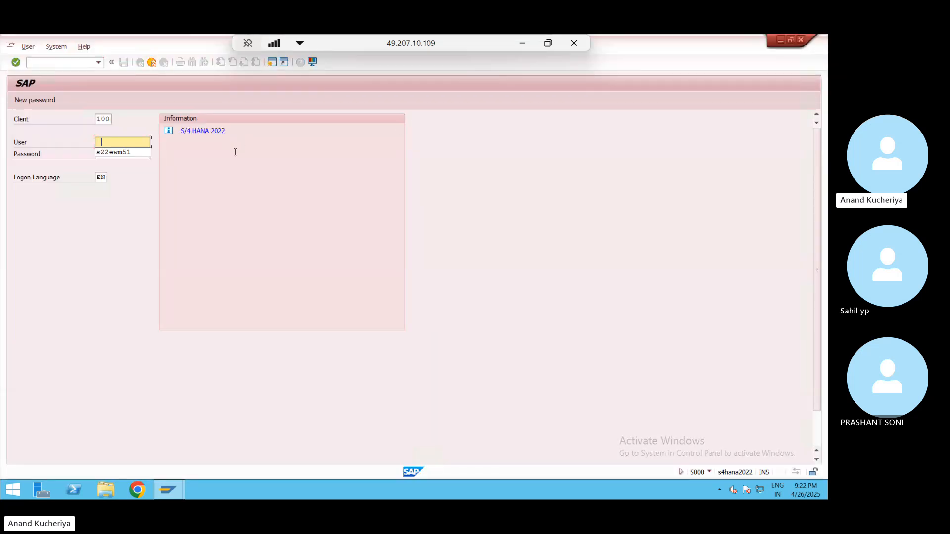
{"action": "key", "text": "Down"}
{"action": "key", "text": "Return"}
{"action": "key", "text": "Tab"}
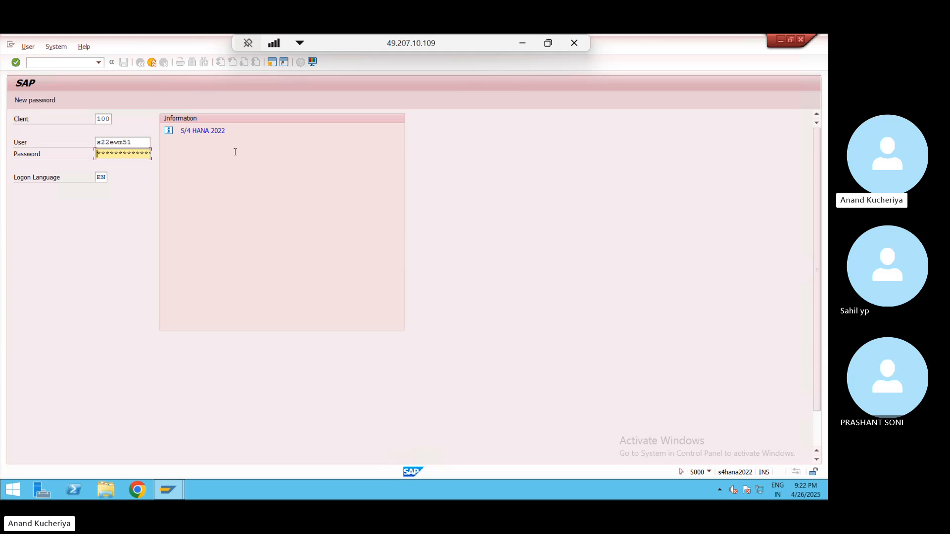
{"action": "type", "text": "******"}
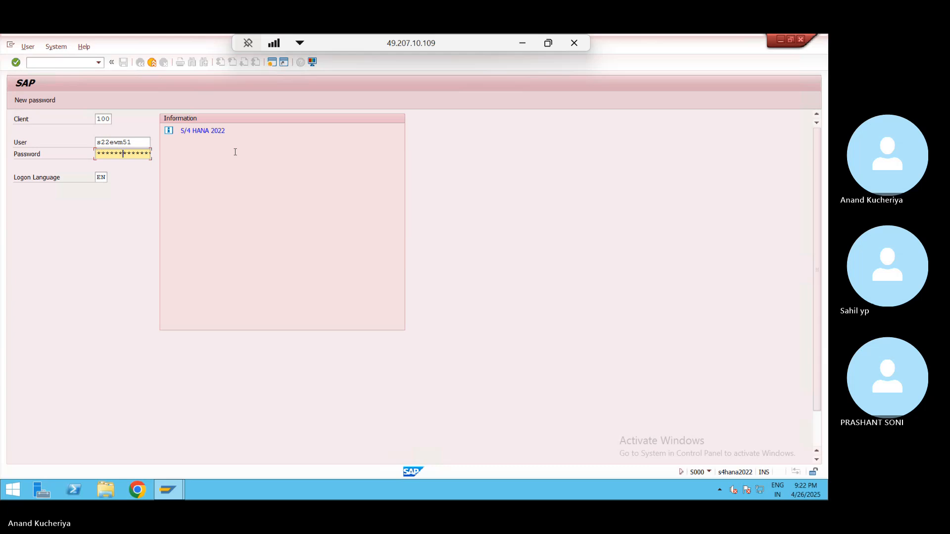
{"action": "key", "text": "Return"}
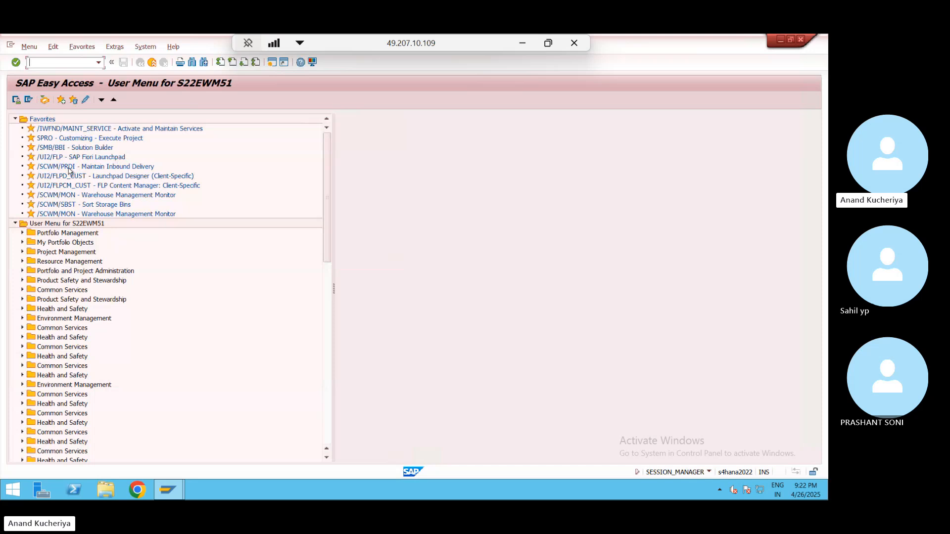
- Run the Warehouse Management Monitor for warehouse WP01 with monitor SAP
{"action": "double_click", "coordinate": [83, 198]}
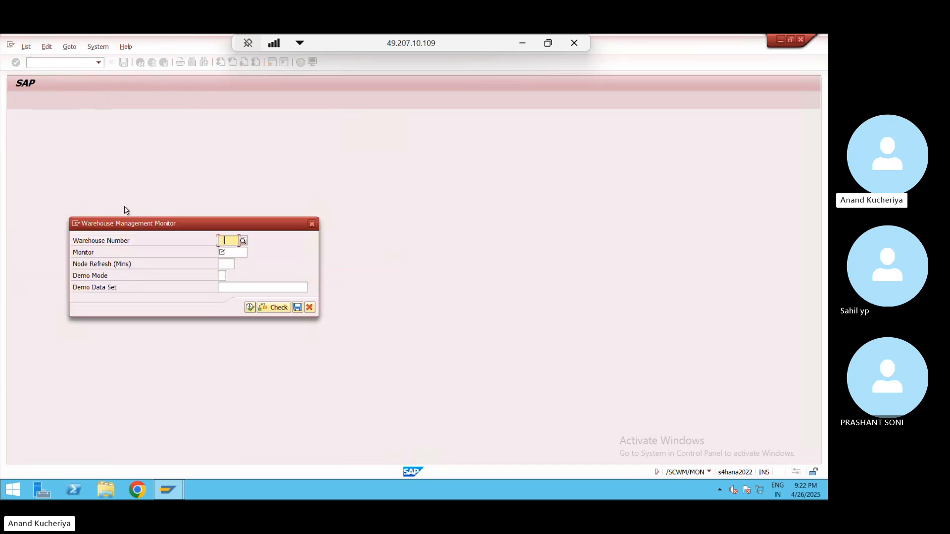
{"action": "key", "text": "Return"}
{"action": "key", "text": "Tab"}
{"action": "key", "text": "space"}
{"action": "key", "text": "Down"}
{"action": "key", "text": "Return"}
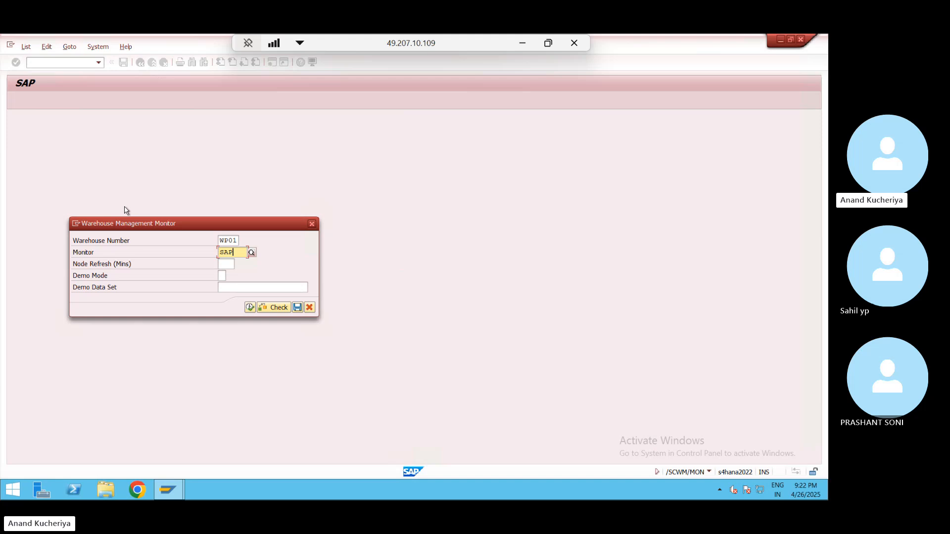
{"action": "left_click", "coordinate": [250, 308]}
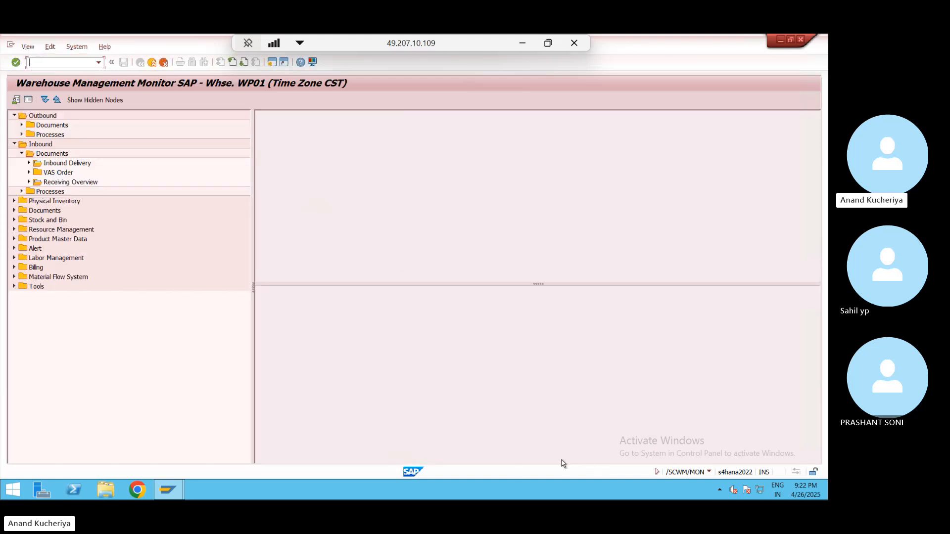
- Find inbound delivery 180003533 under the Inbound Delivery node, view it, and return to the monitor
{"action": "left_click", "coordinate": [64, 165]}
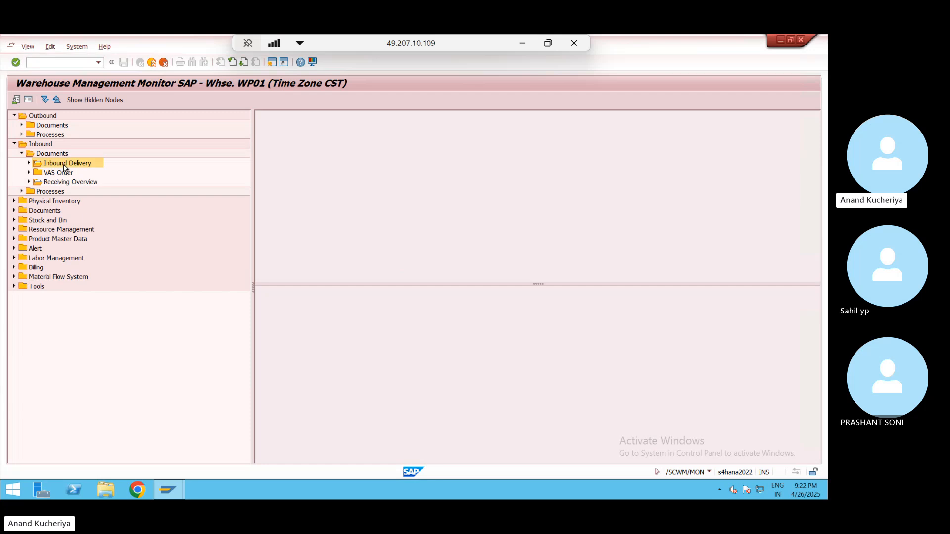
{"action": "double_click", "coordinate": [64, 165]}
{"action": "key", "text": "space"}
{"action": "key", "text": "Down"}
{"action": "key", "text": "Return"}
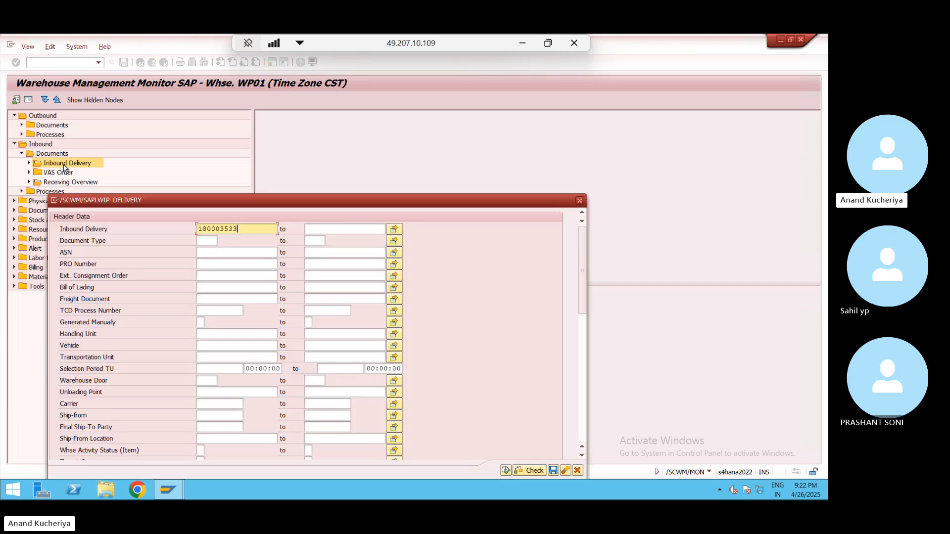
{"action": "left_click", "coordinate": [507, 472]}
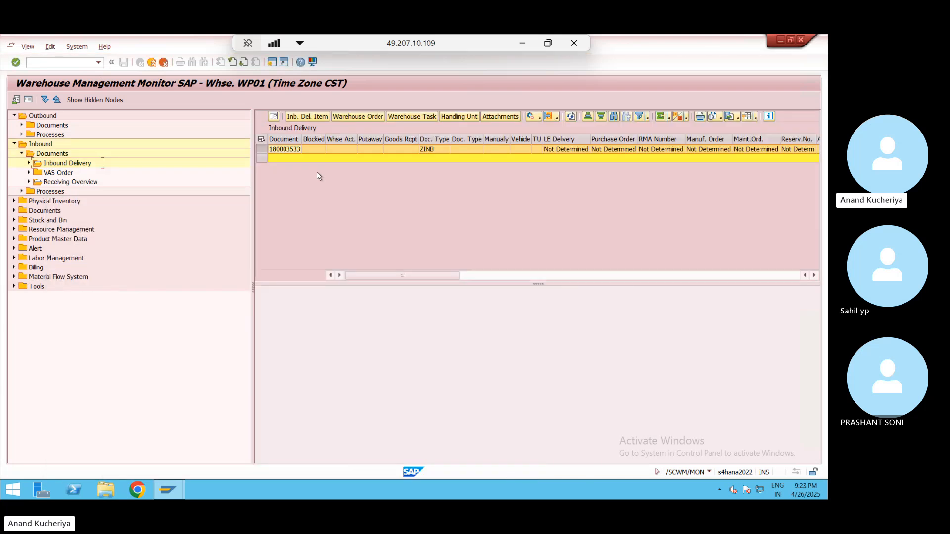
{"action": "left_click", "coordinate": [293, 150]}
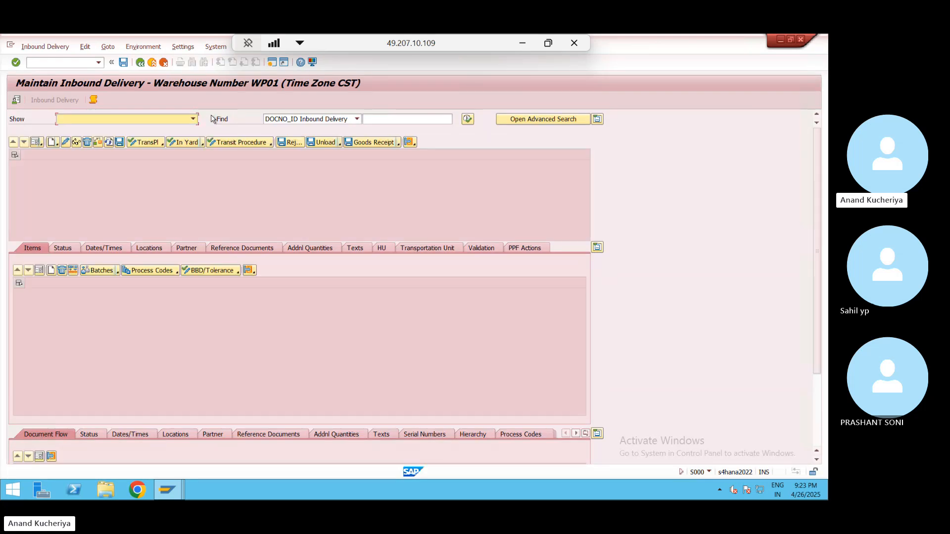
{"action": "left_click", "coordinate": [140, 63]}
{"action": "left_click", "coordinate": [152, 63]}
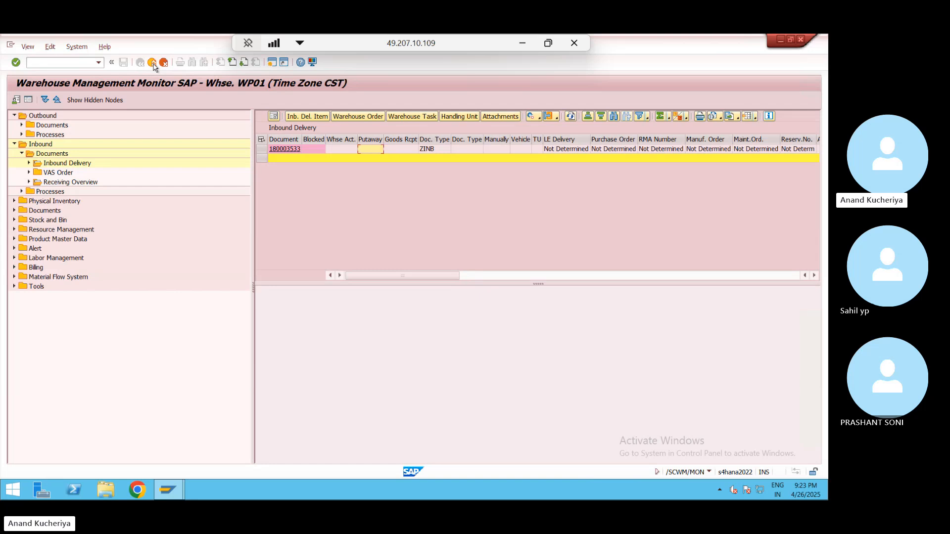
{"action": "key", "text": "Left"}
{"action": "key", "text": "Left"}
- Display inbound delivery 180003533 in VL33N and look at its goods movement data
{"action": "key", "text": "Return"}
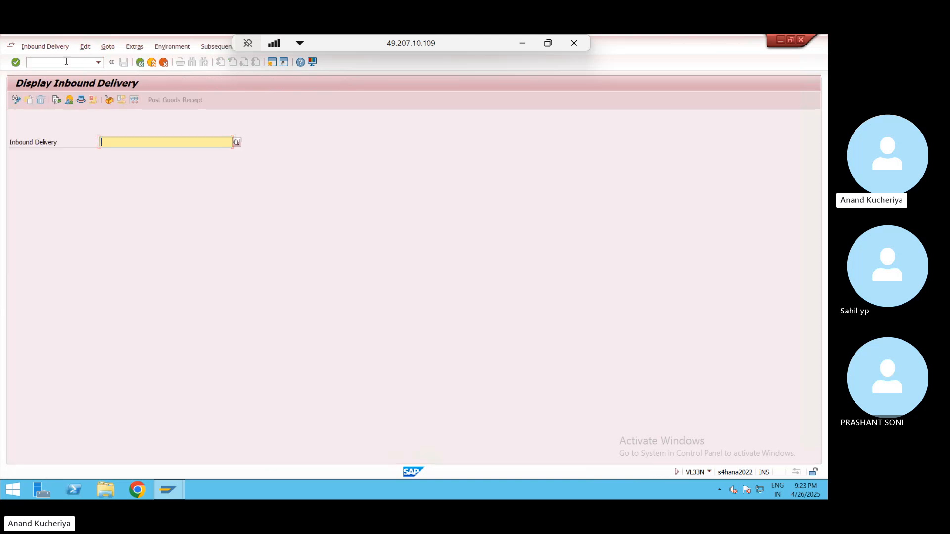
{"action": "type", "text": "180003533"}
{"action": "key", "text": "Return"}
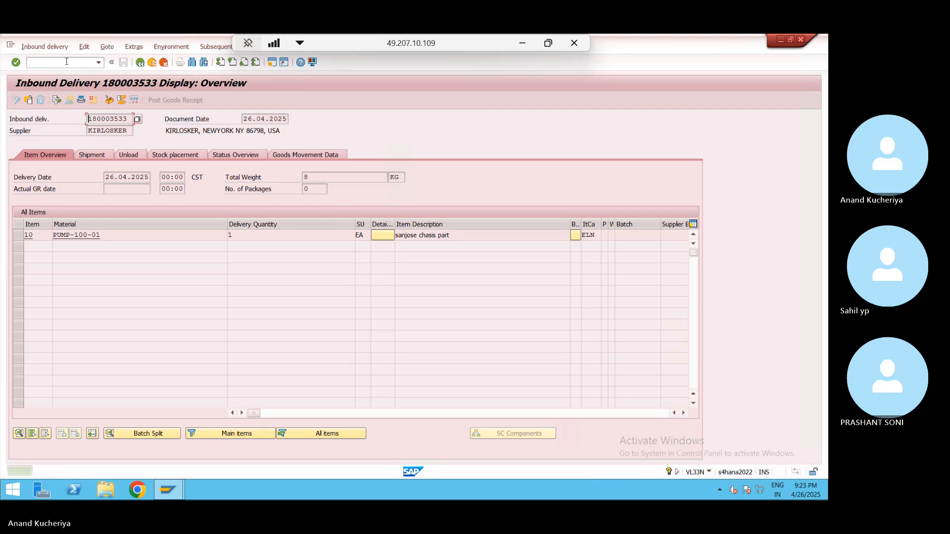
{"action": "left_click", "coordinate": [304, 156]}
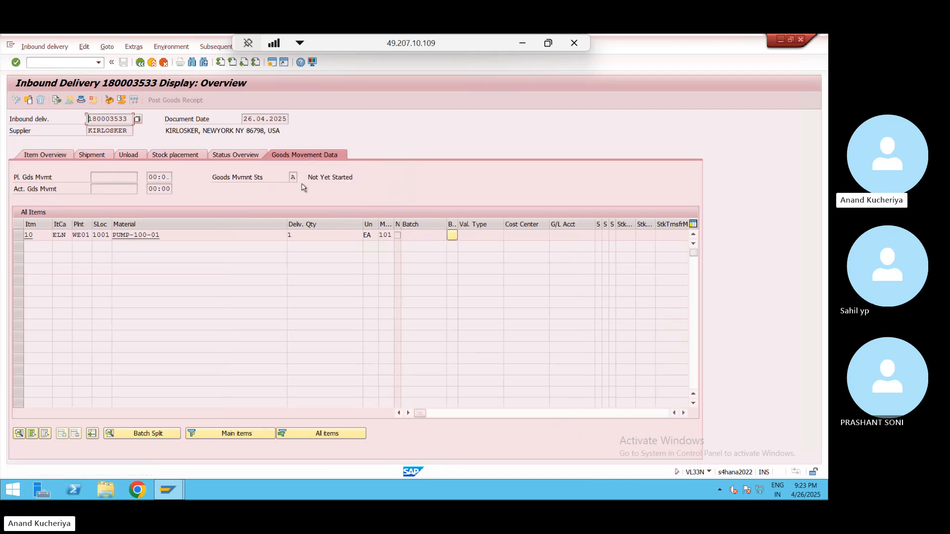
{"action": "left_click", "coordinate": [50, 159]}
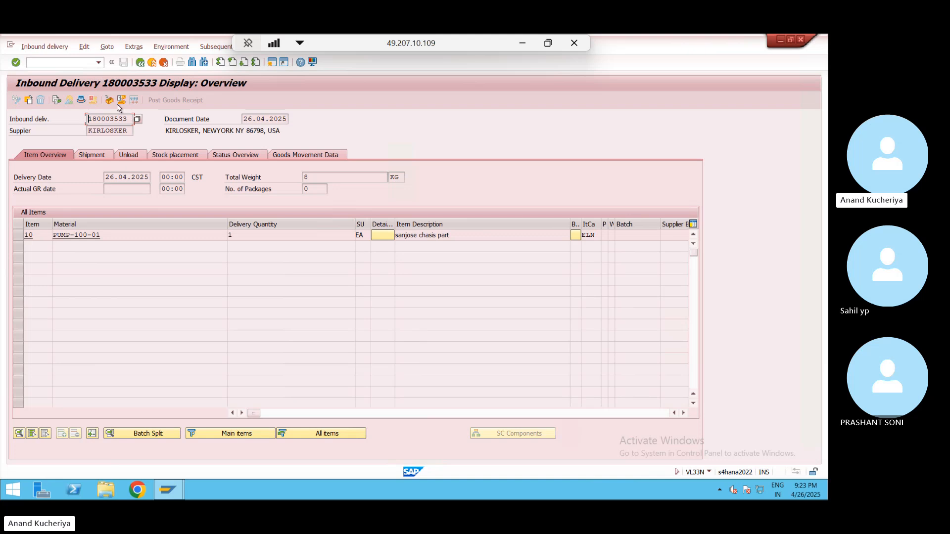
- Check the header details' processing statuses, then return to SAP Easy Access
{"action": "left_click", "coordinate": [83, 99]}
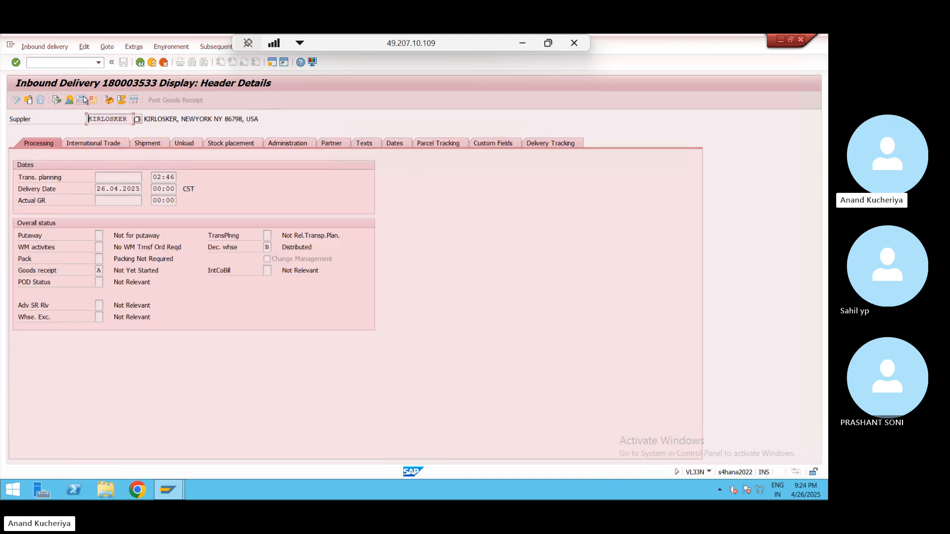
{"action": "left_click", "coordinate": [267, 248]}
{"action": "left_click", "coordinate": [140, 62]}
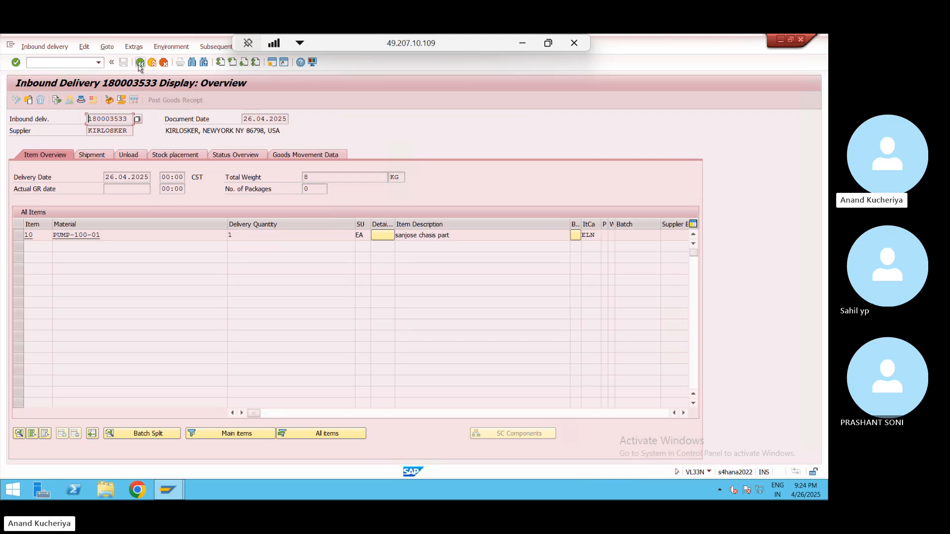
{"action": "left_click", "coordinate": [157, 63]}
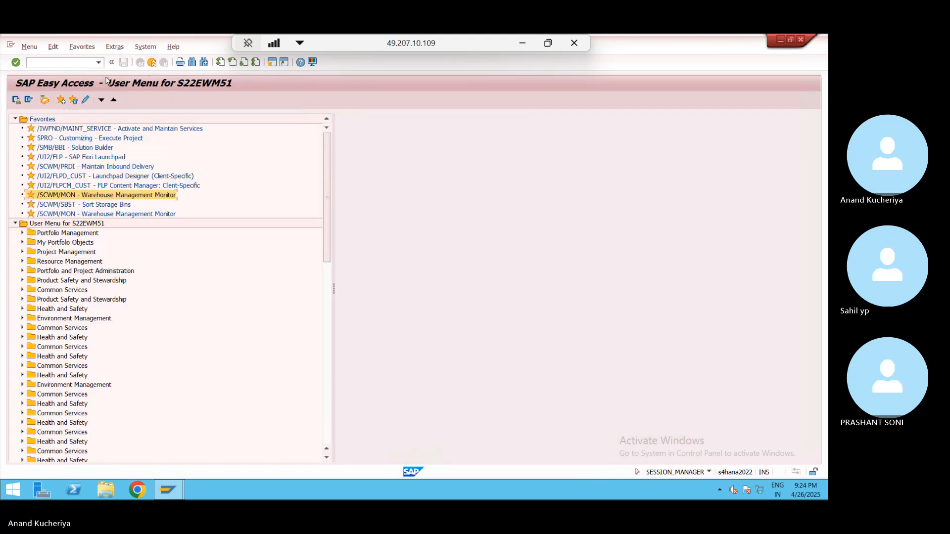
- Search for inbound delivery 180003533 in Maintain Inbound Delivery
{"action": "double_click", "coordinate": [74, 166]}
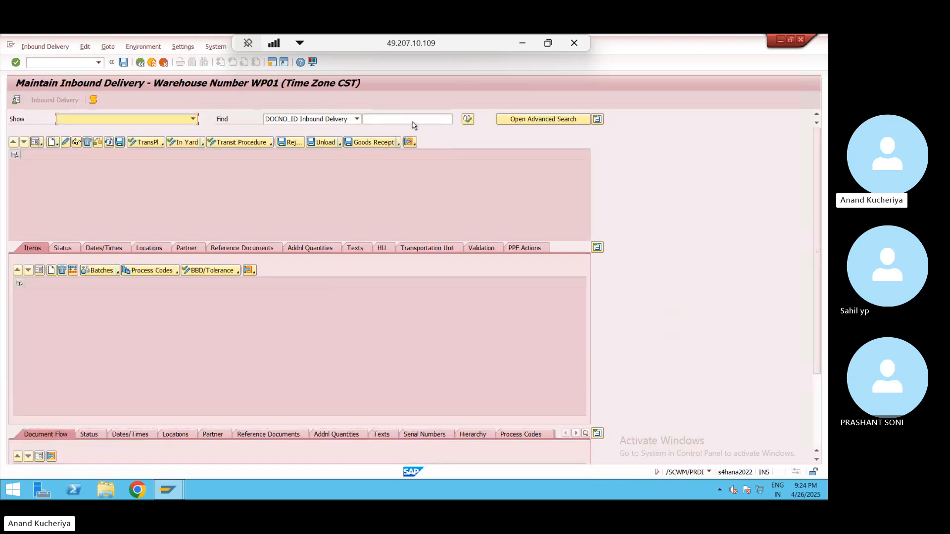
{"action": "left_click", "coordinate": [406, 119]}
{"action": "type", "text": "180003533"}
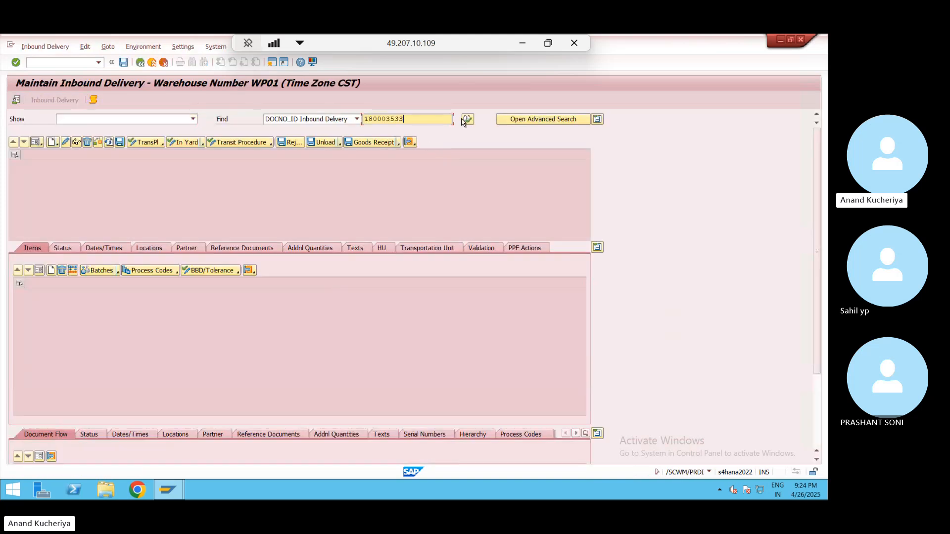
{"action": "left_click", "coordinate": [468, 119]}
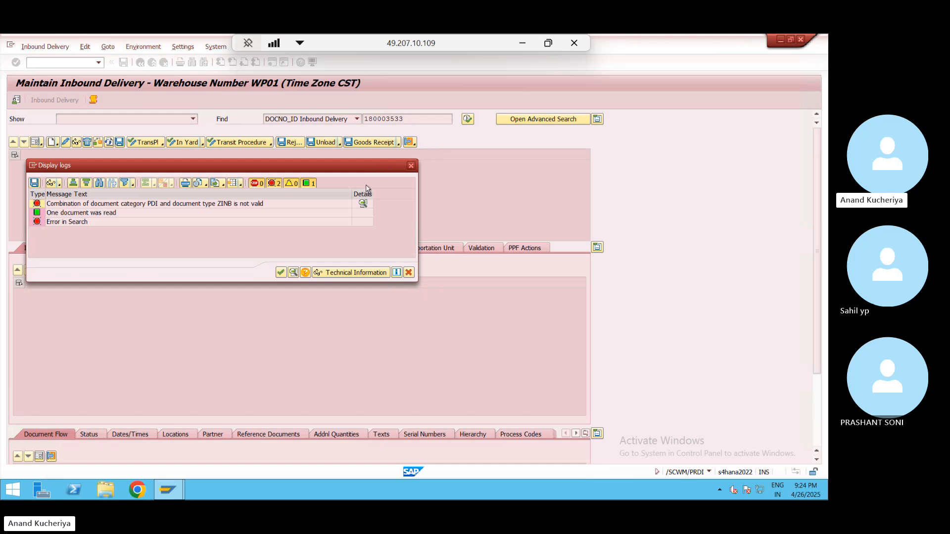
- Read the long text of the invalid PDI/ZINB combination error, close the logs and exit
{"action": "left_click", "coordinate": [287, 204]}
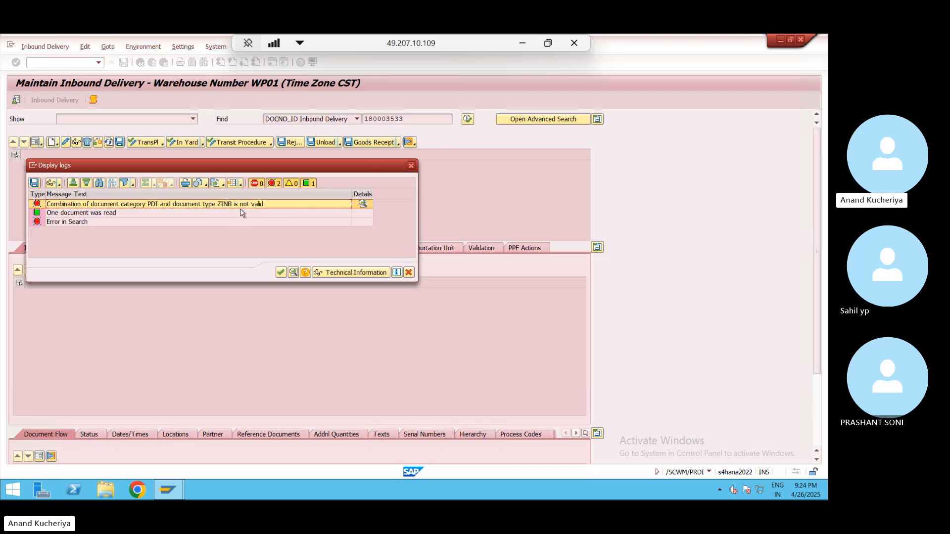
{"action": "left_click", "coordinate": [305, 272]}
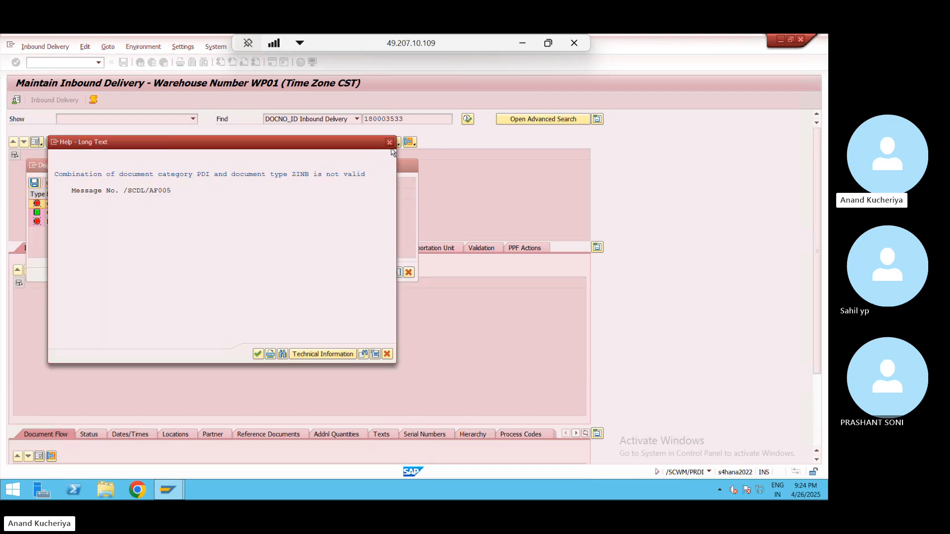
{"action": "left_click", "coordinate": [390, 142]}
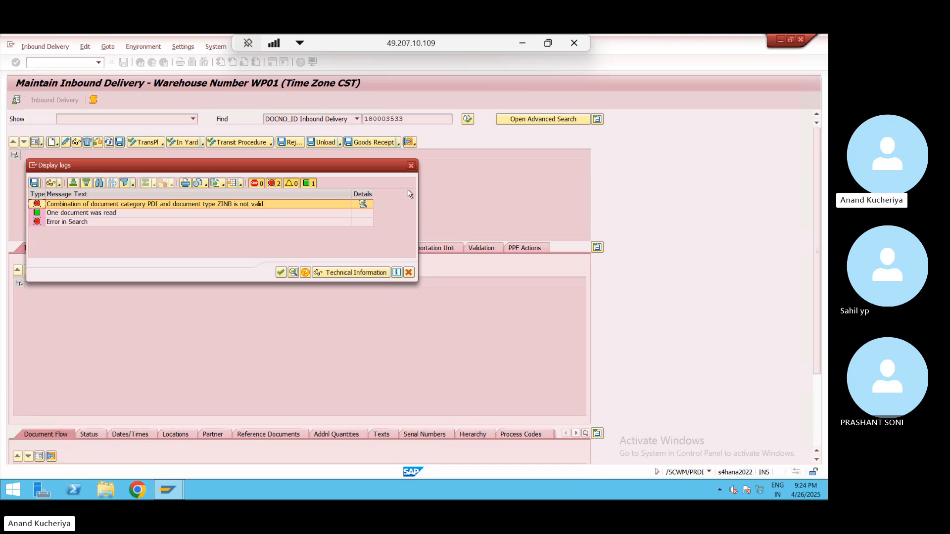
{"action": "left_click", "coordinate": [411, 165]}
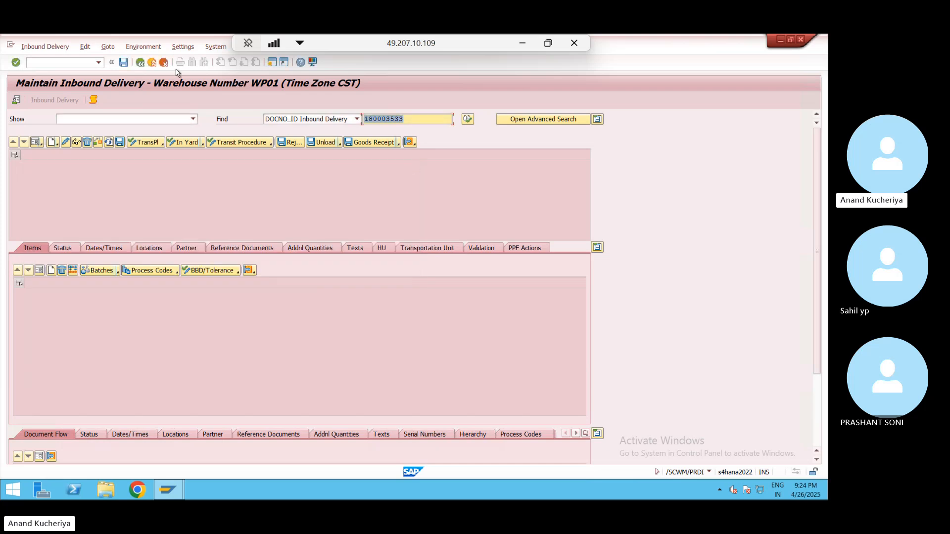
{"action": "left_click", "coordinate": [152, 62]}
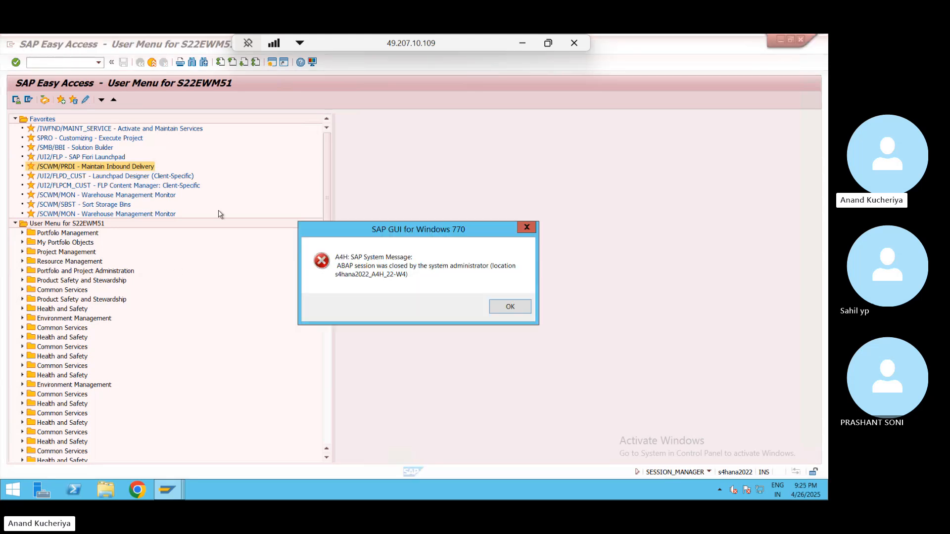
- Acknowledge the closed session, log on to s4hana with user and password, and run SPRO
{"action": "left_click", "coordinate": [509, 308]}
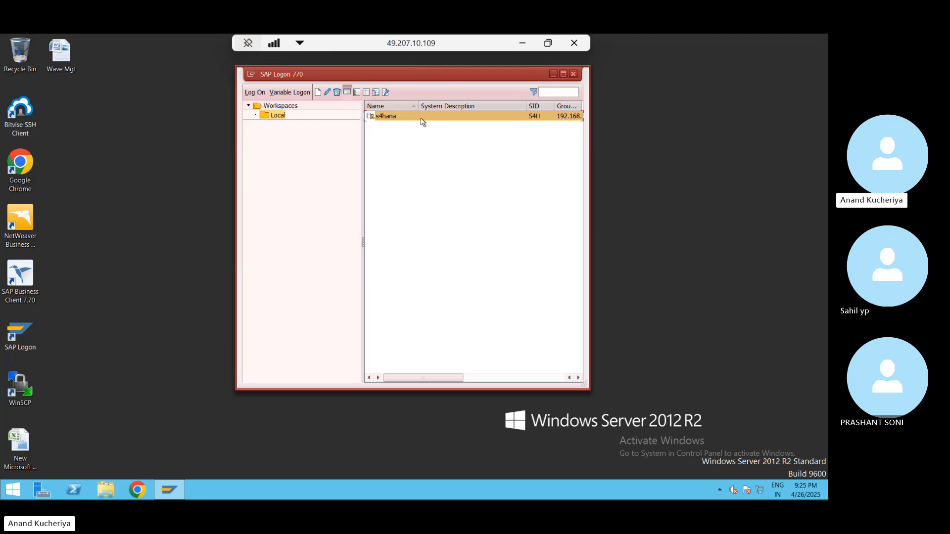
{"action": "double_click", "coordinate": [422, 122]}
{"action": "type", "text": "s22ewm51"}
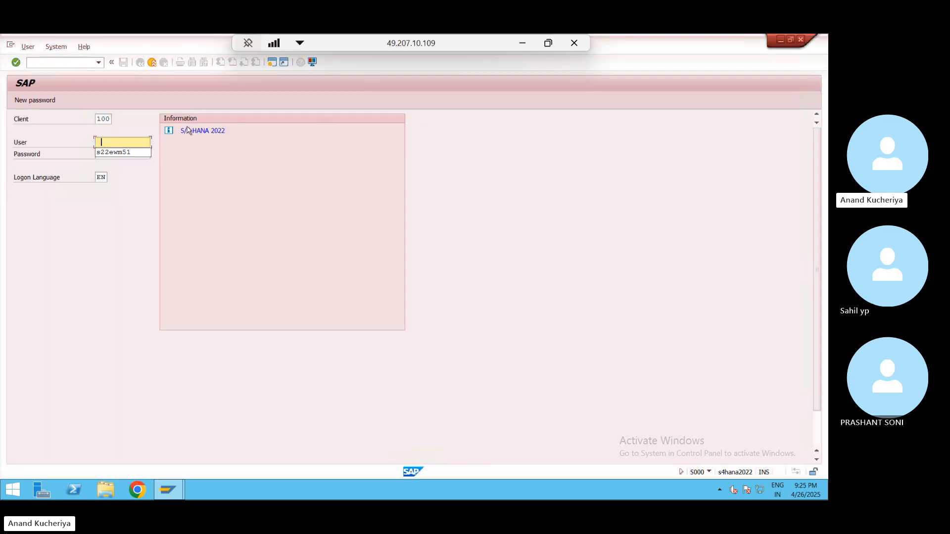
{"action": "key", "text": "Tab"}
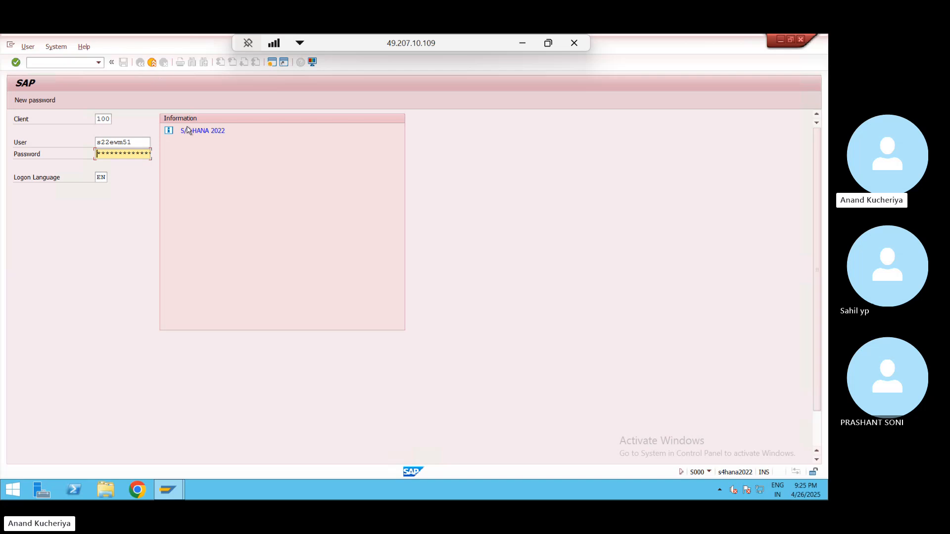
{"action": "type", "text": "******"}
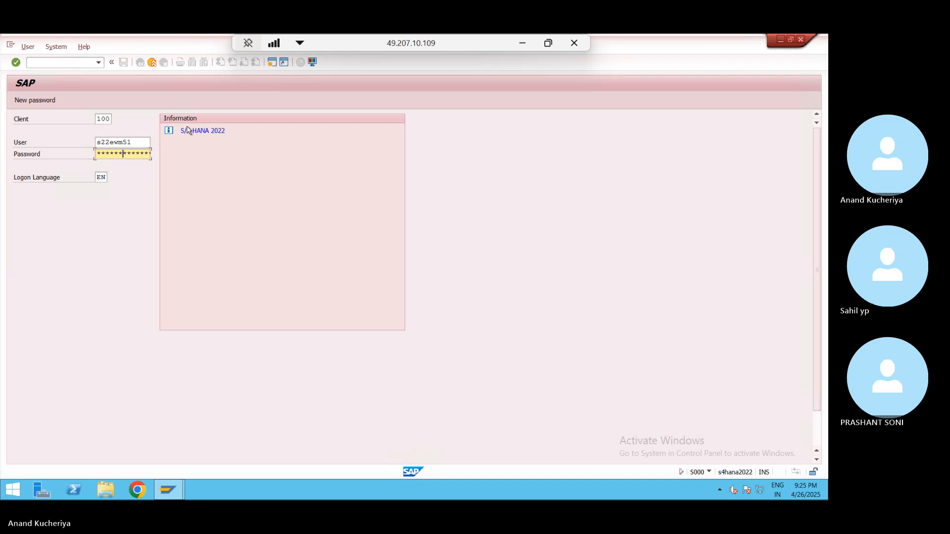
{"action": "key", "text": "BackSpace"}
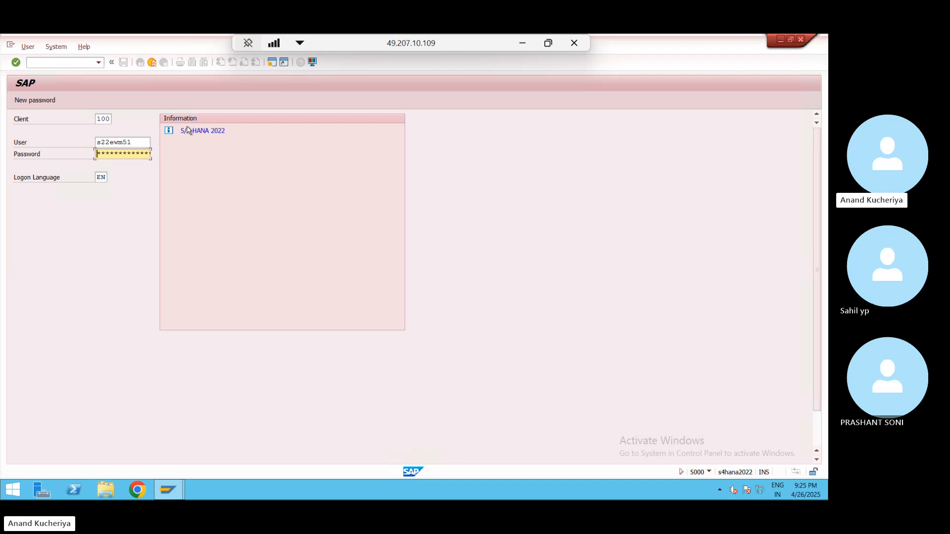
{"action": "type", "text": "*"}
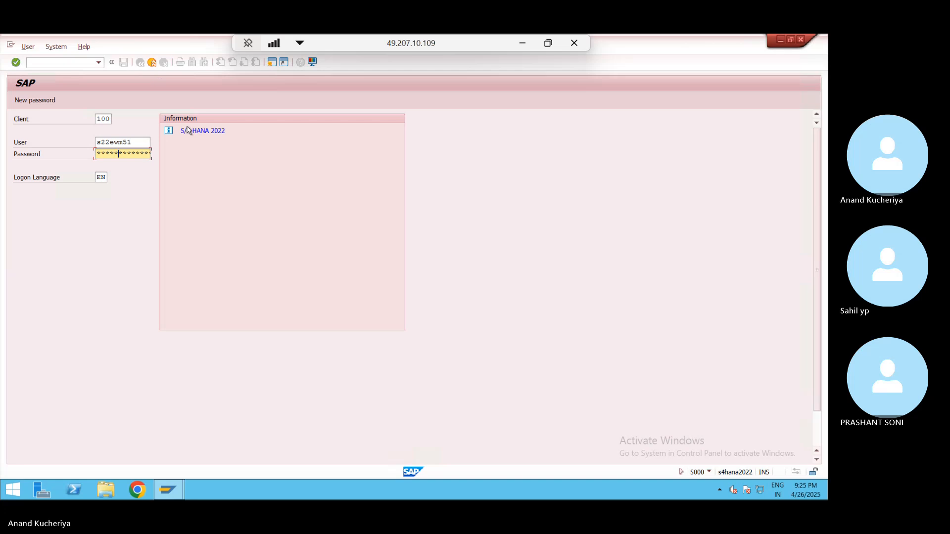
{"action": "key", "text": "Return"}
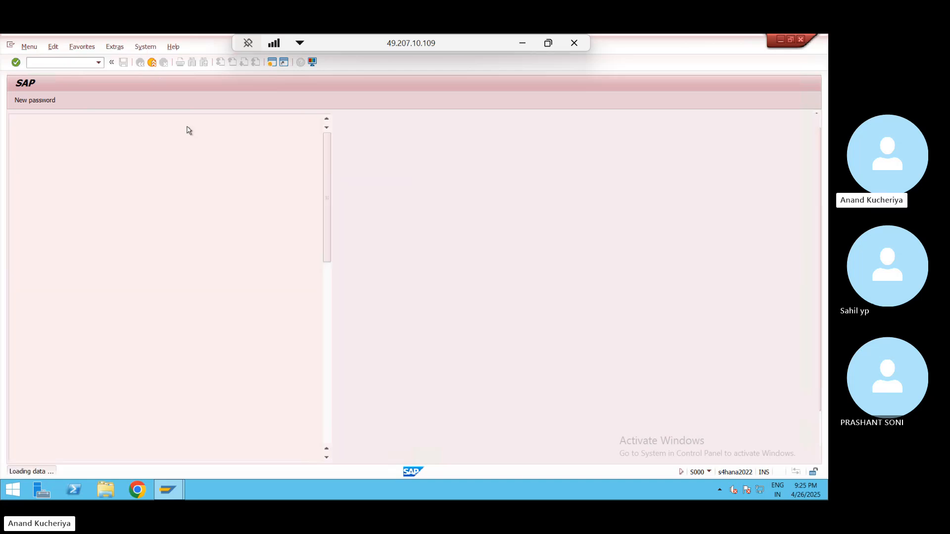
{"action": "type", "text": "spro"}
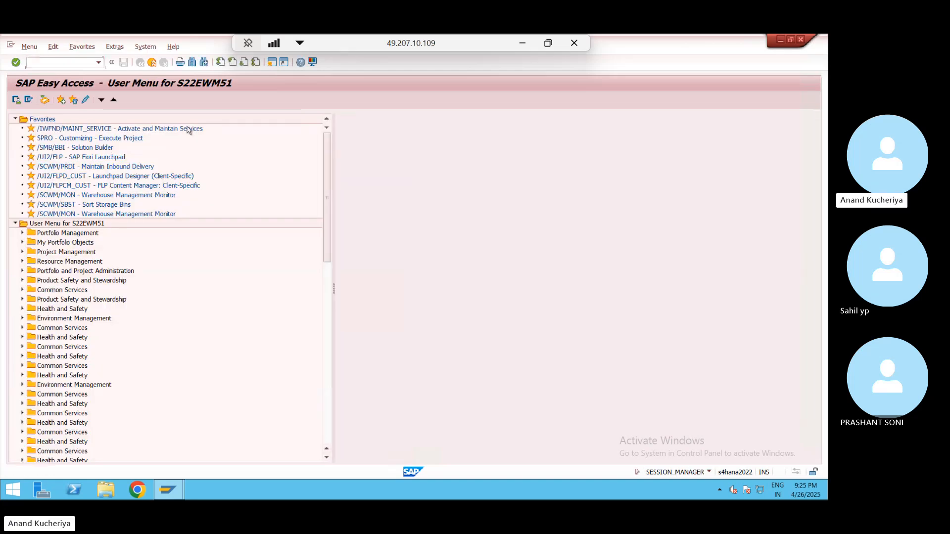
{"action": "key", "text": "Return"}
- In the SAP Reference IMG, open EWM Goods Receipt's Define Document Types for Inbound Delivery Process
{"action": "left_click", "coordinate": [46, 103]}
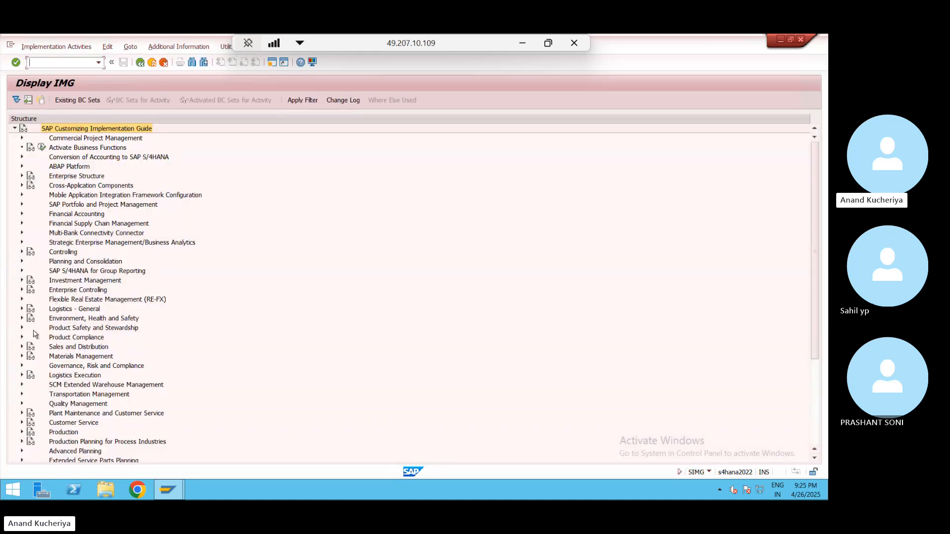
{"action": "left_click", "coordinate": [22, 385]}
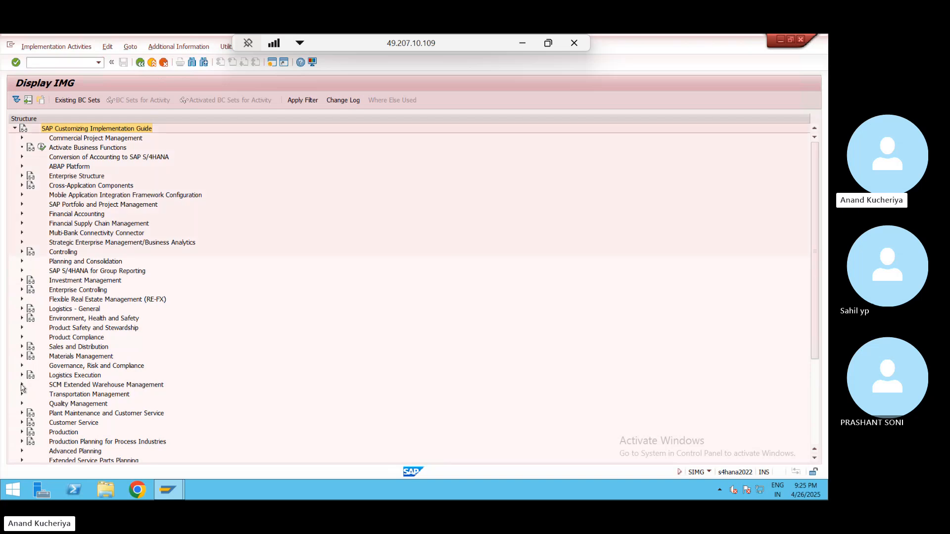
{"action": "left_click", "coordinate": [29, 394]}
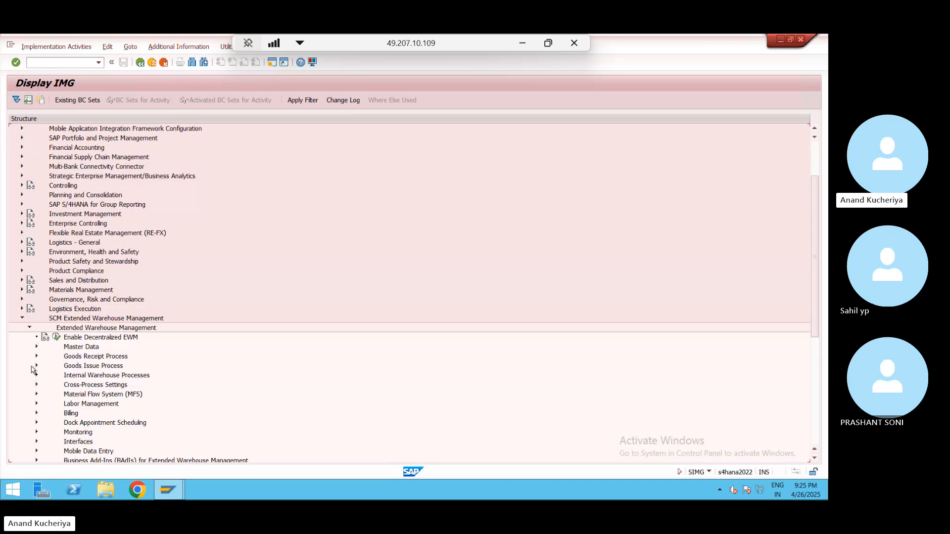
{"action": "left_click", "coordinate": [36, 356]}
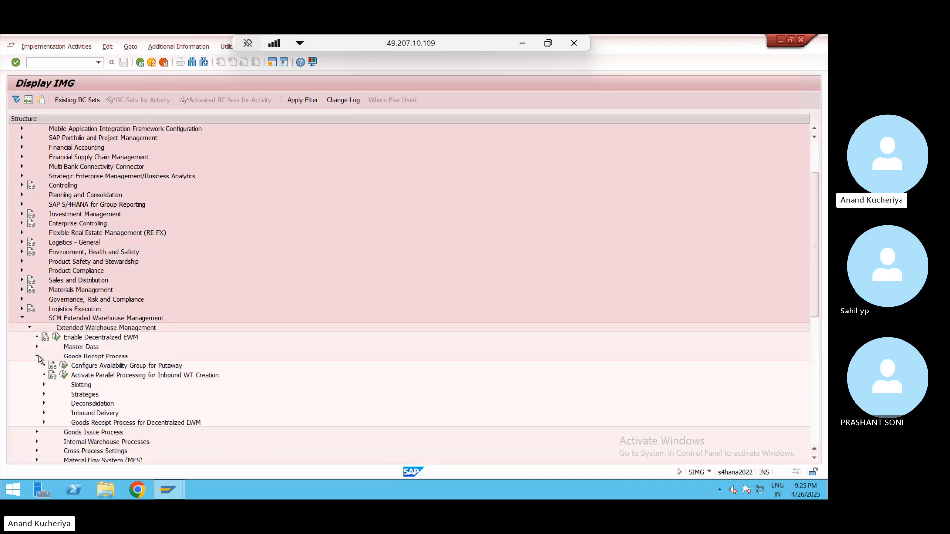
{"action": "left_click", "coordinate": [44, 414]}
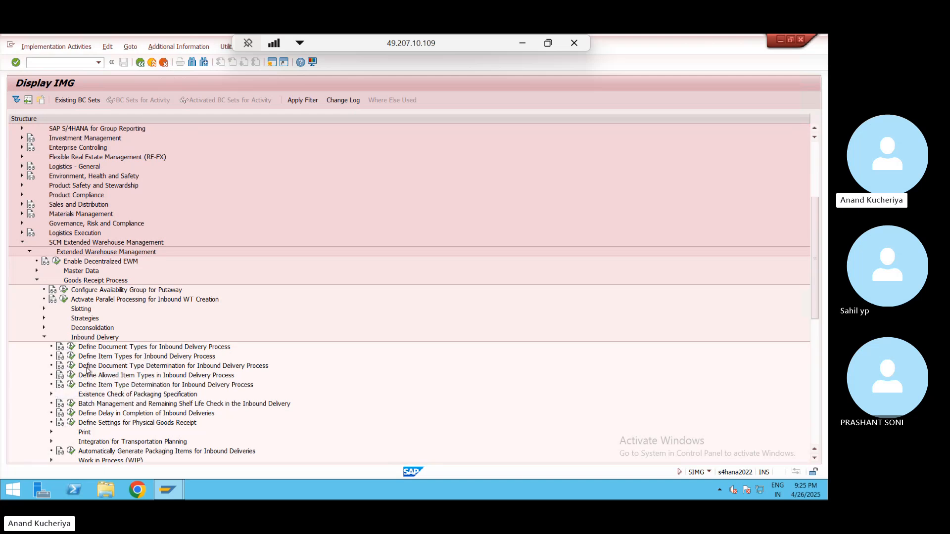
{"action": "left_click", "coordinate": [71, 347]}
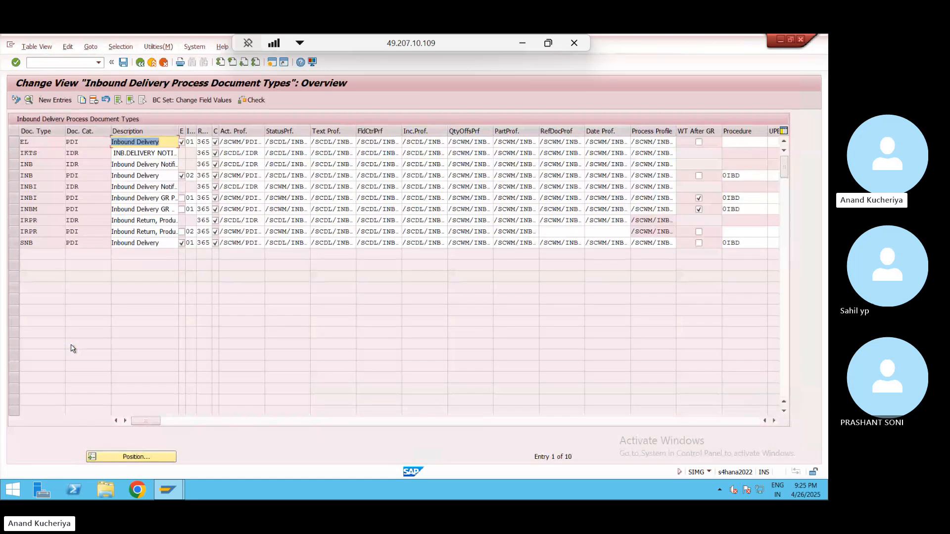
- Select both INB rows, categories PDI and IDR, in the document types table
{"action": "left_click", "coordinate": [15, 176]}
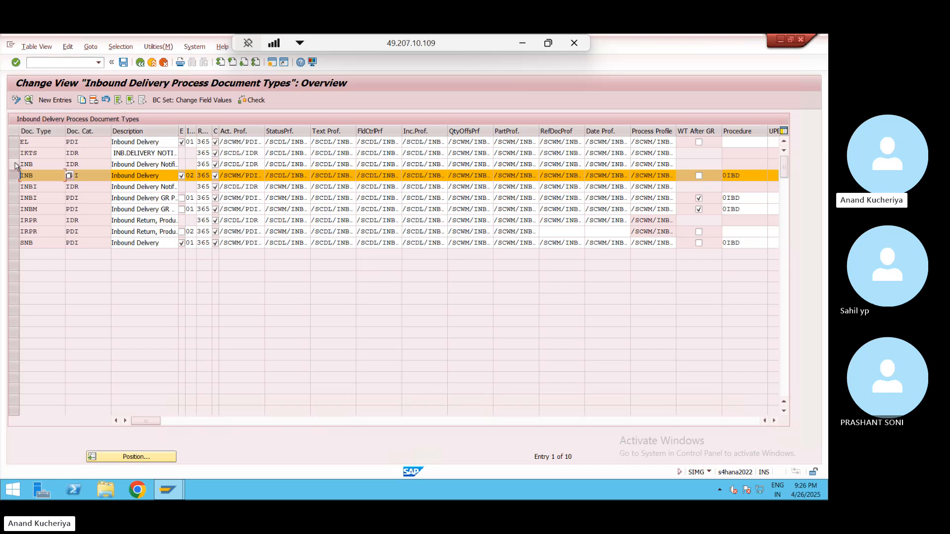
{"action": "left_click", "coordinate": [15, 164]}
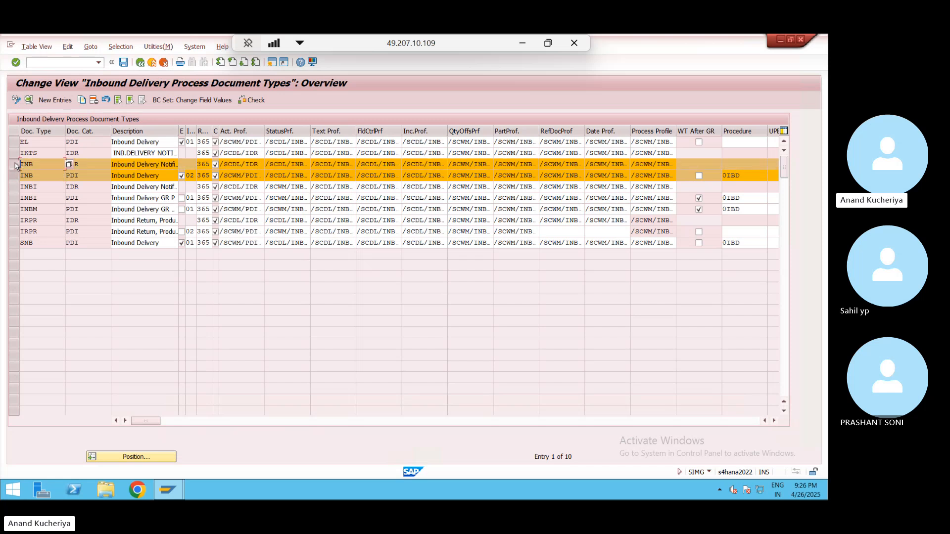
- Copy the selected INB entries and rename them ZINB for categories IDR and PDI
{"action": "left_click", "coordinate": [82, 101]}
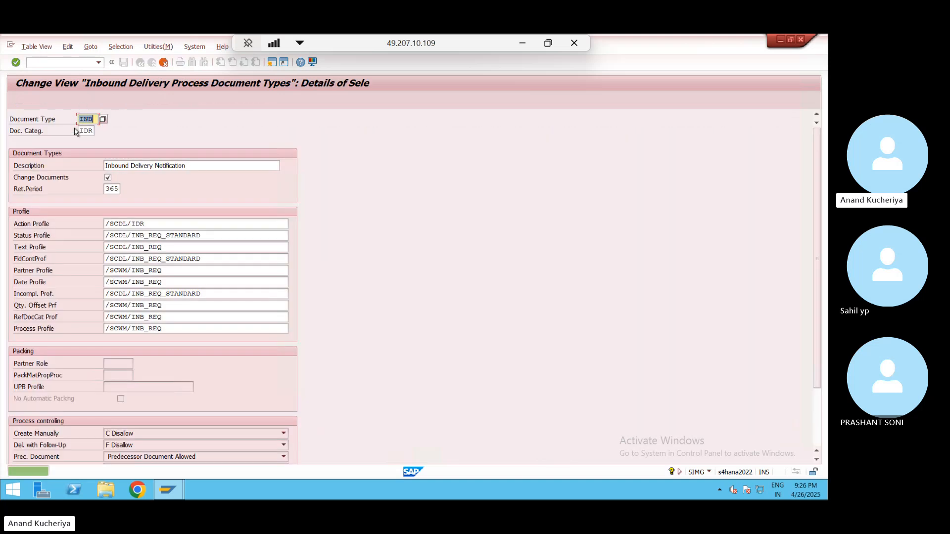
{"action": "left_click", "coordinate": [82, 119]}
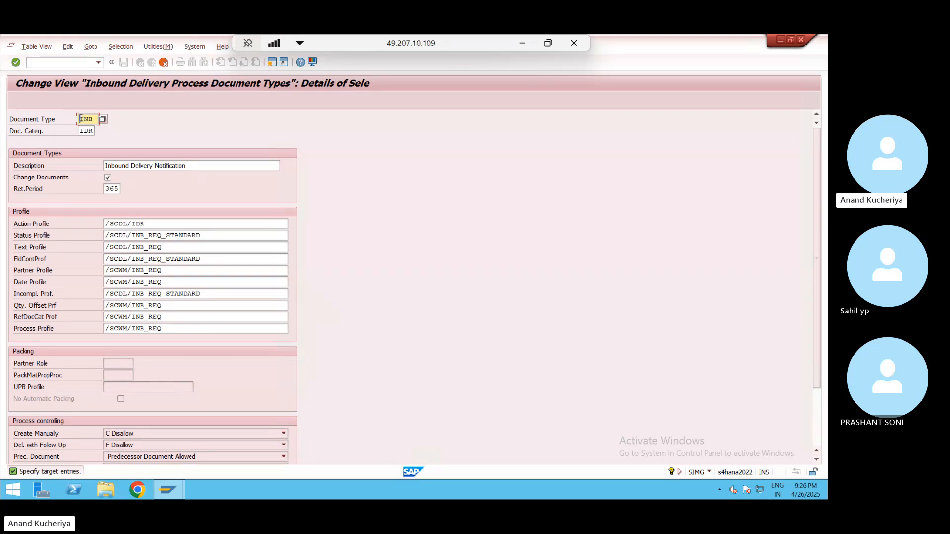
{"action": "type", "text": "Z"}
{"action": "key", "text": "Return"}
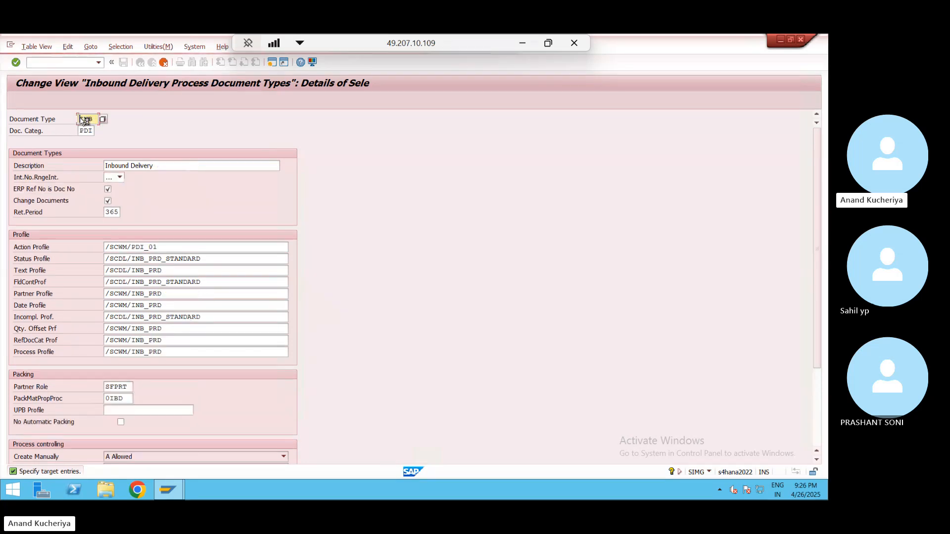
{"action": "left_click", "coordinate": [82, 119]}
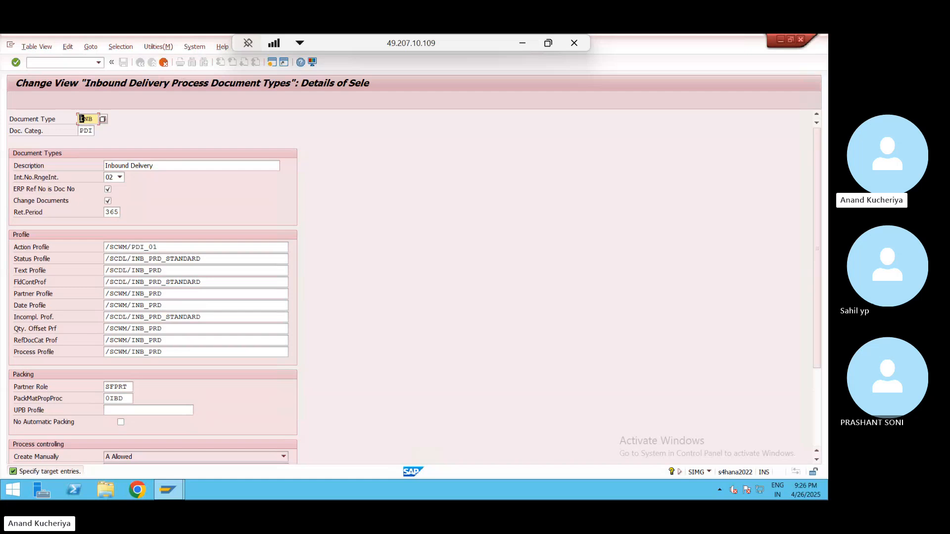
{"action": "type", "text": "Z"}
- Review the Text Profile and Action Profile settings, then accept the validation messages
{"action": "left_click", "coordinate": [175, 271]}
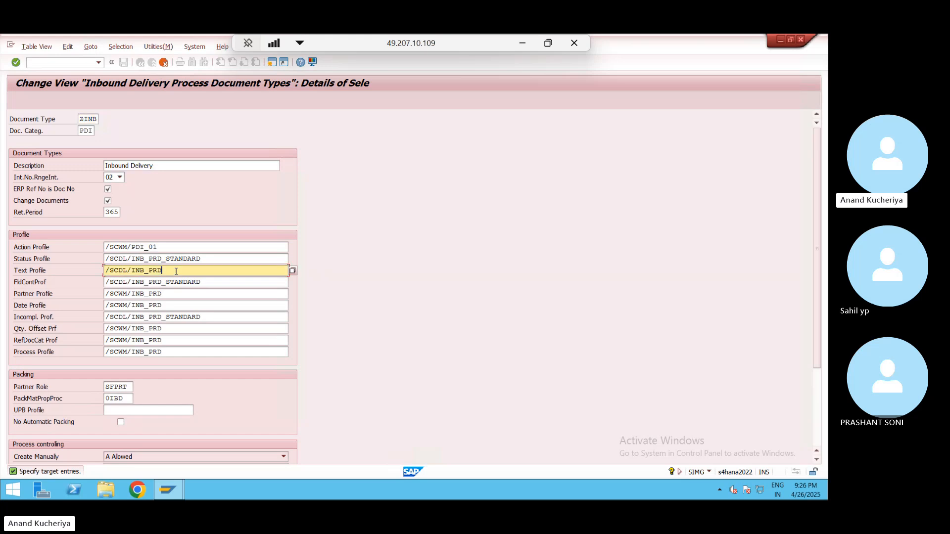
{"action": "left_click", "coordinate": [42, 248]}
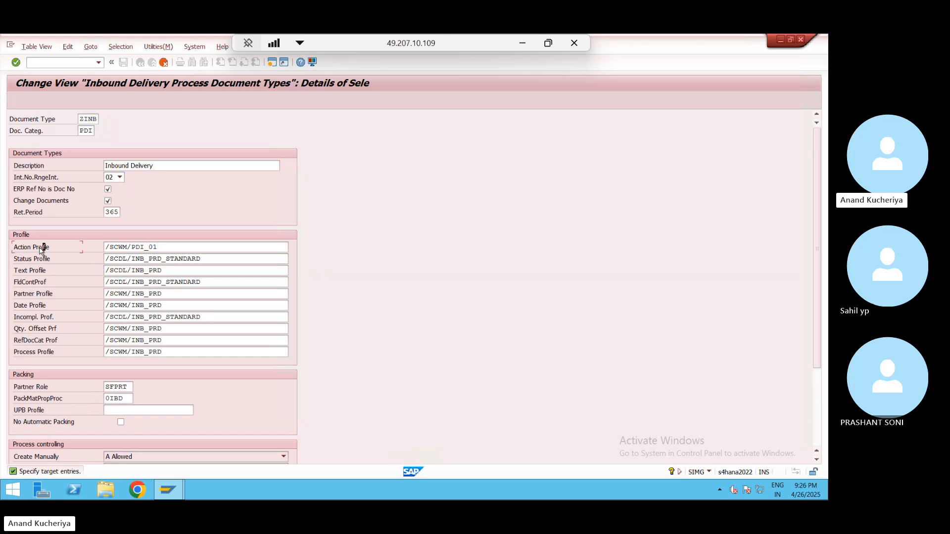
{"action": "left_click", "coordinate": [170, 249]}
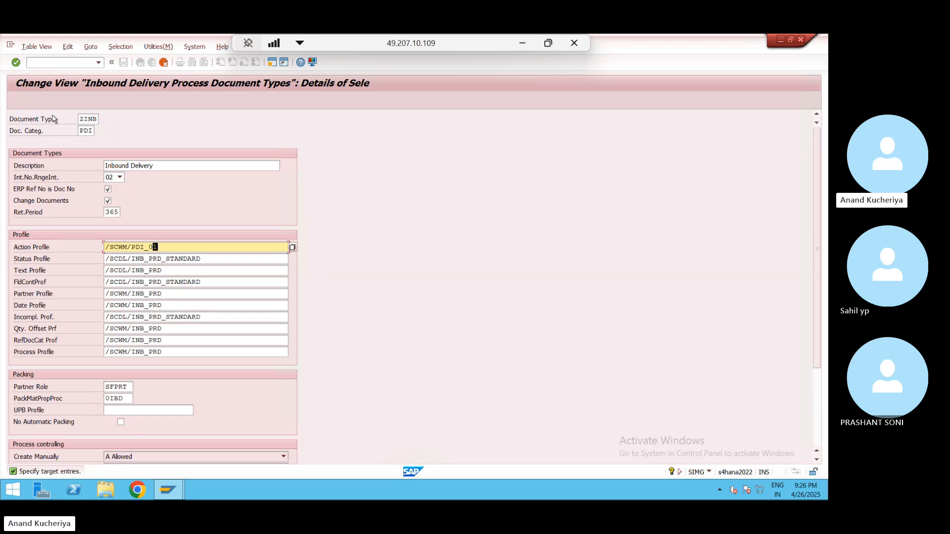
{"action": "left_click", "coordinate": [139, 63]}
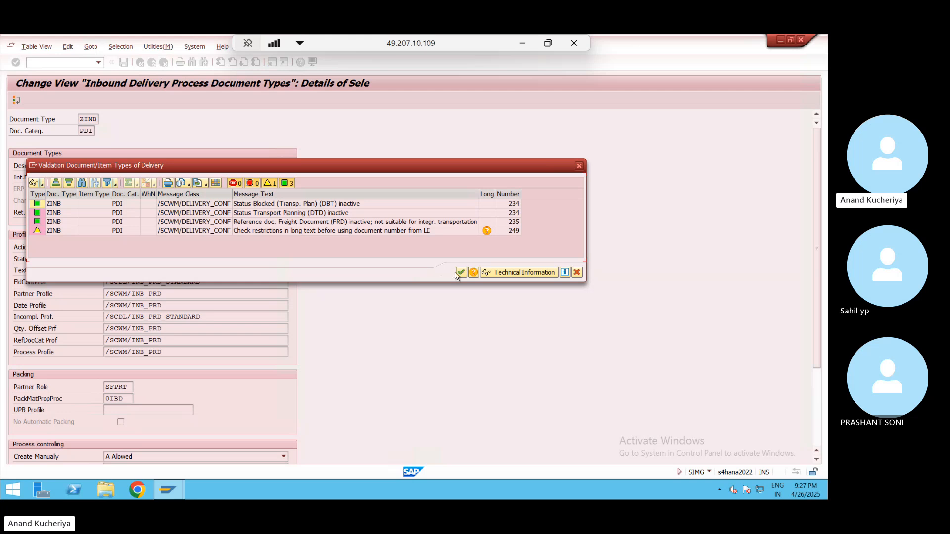
{"action": "left_click", "coordinate": [461, 273]}
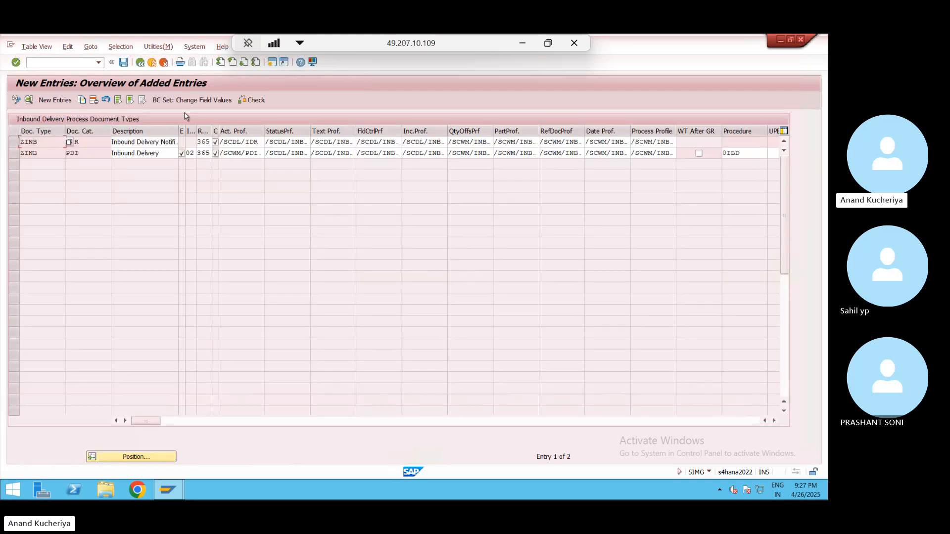
- Save the new ZINB entries under the customizing request and widen the ERP Ref column
{"action": "left_click", "coordinate": [121, 63]}
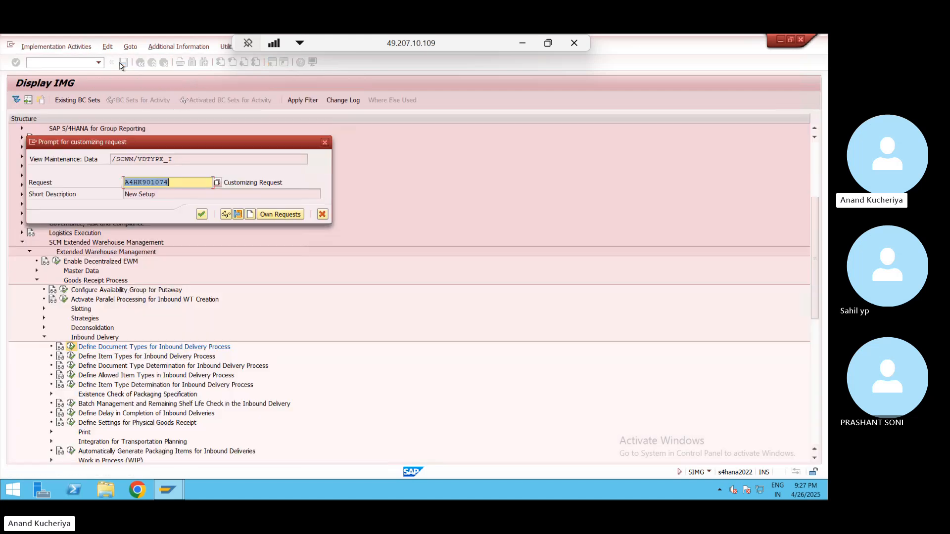
{"action": "left_click", "coordinate": [202, 216]}
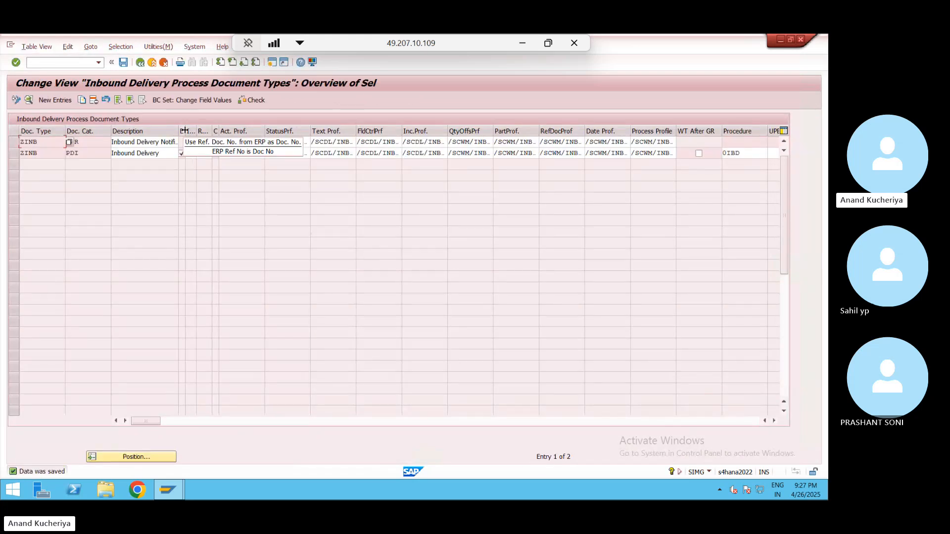
{"action": "left_click_drag", "start_coordinate": [206, 130], "coordinate": [211, 130]}
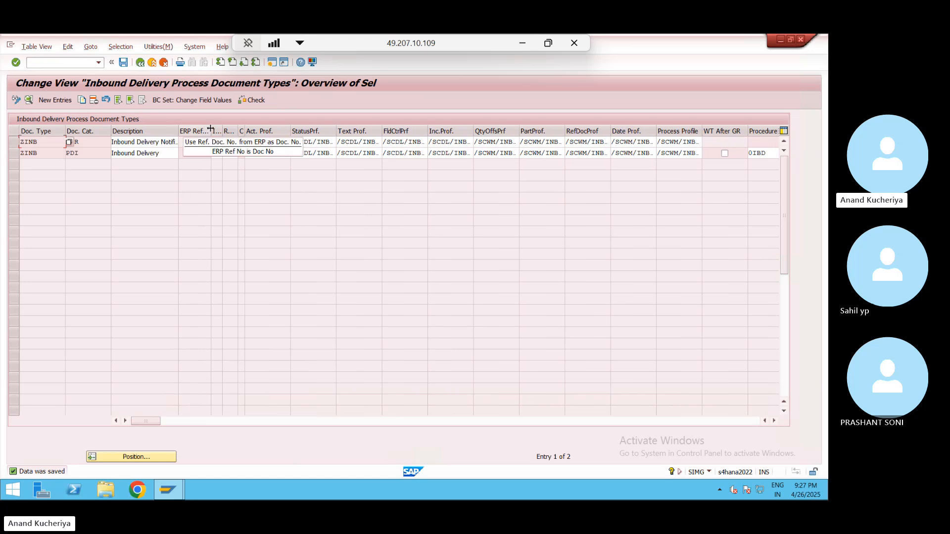
{"action": "left_click_drag", "start_coordinate": [211, 131], "coordinate": [246, 125]}
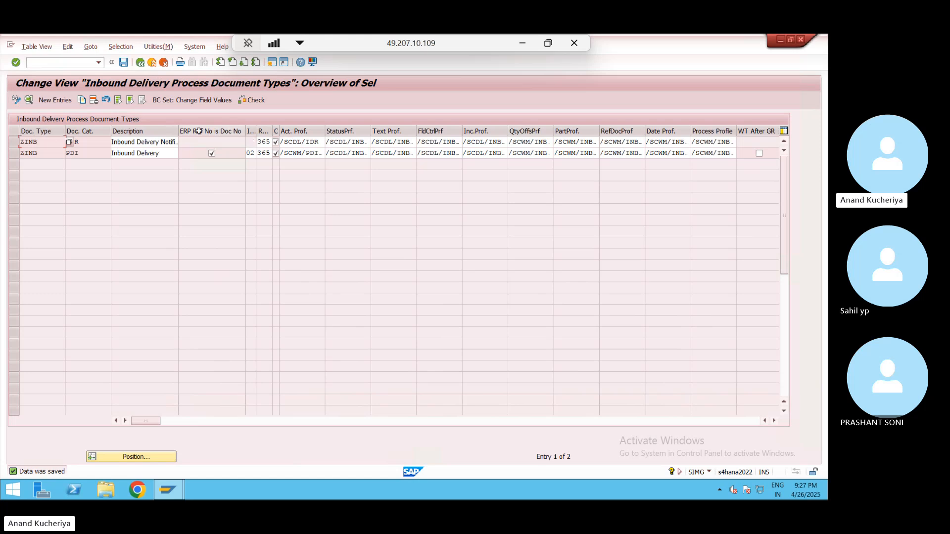
- Tick ERP Ref No is Doc No for ZINB PDI, save, and return to the IMG tree
{"action": "left_click", "coordinate": [211, 153]}
{"action": "left_click", "coordinate": [211, 152]}
{"action": "left_click", "coordinate": [123, 63]}
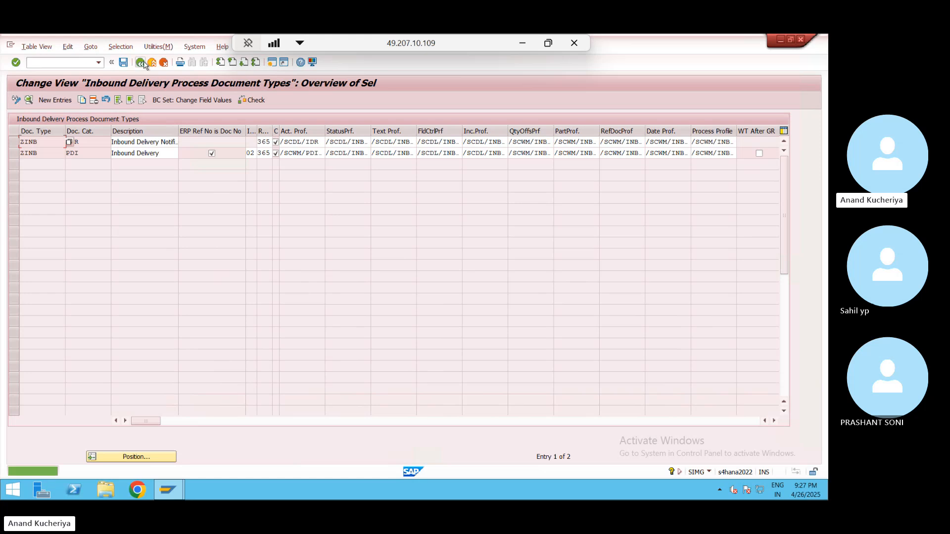
{"action": "left_click", "coordinate": [155, 64]}
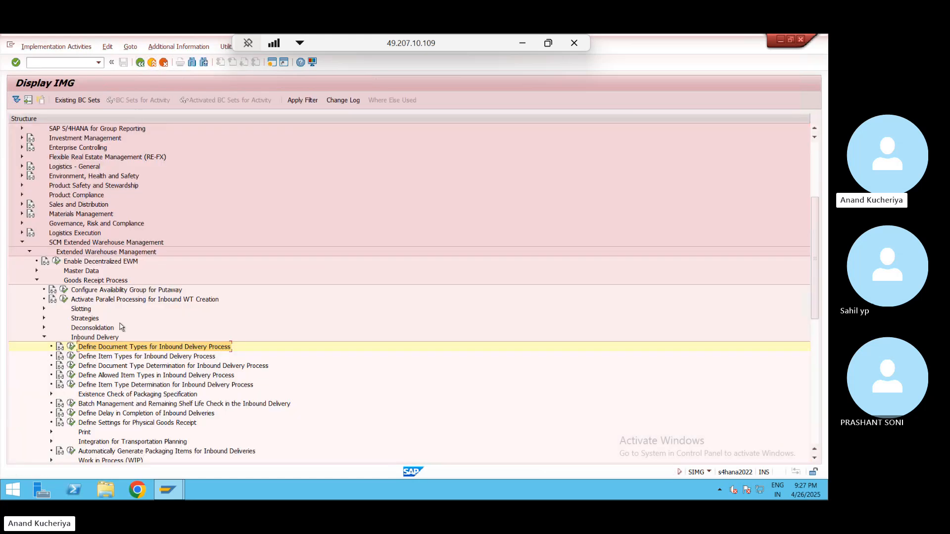
{"action": "left_click", "coordinate": [71, 358]}
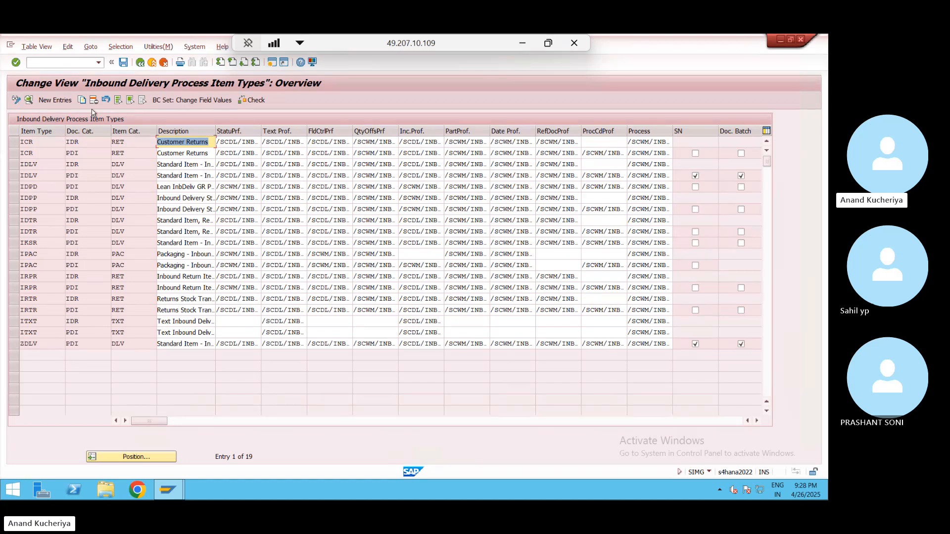
{"action": "left_click", "coordinate": [142, 64]}
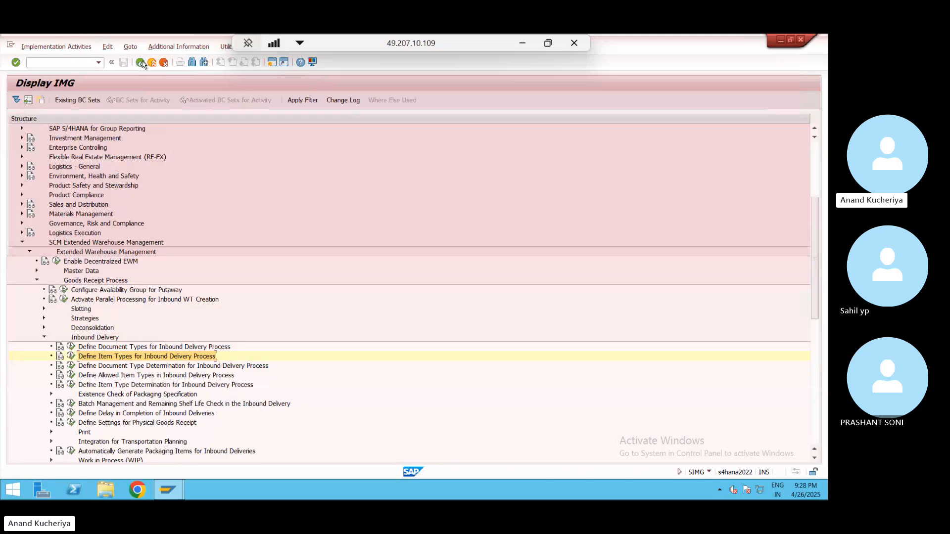
{"action": "left_click", "coordinate": [71, 366]}
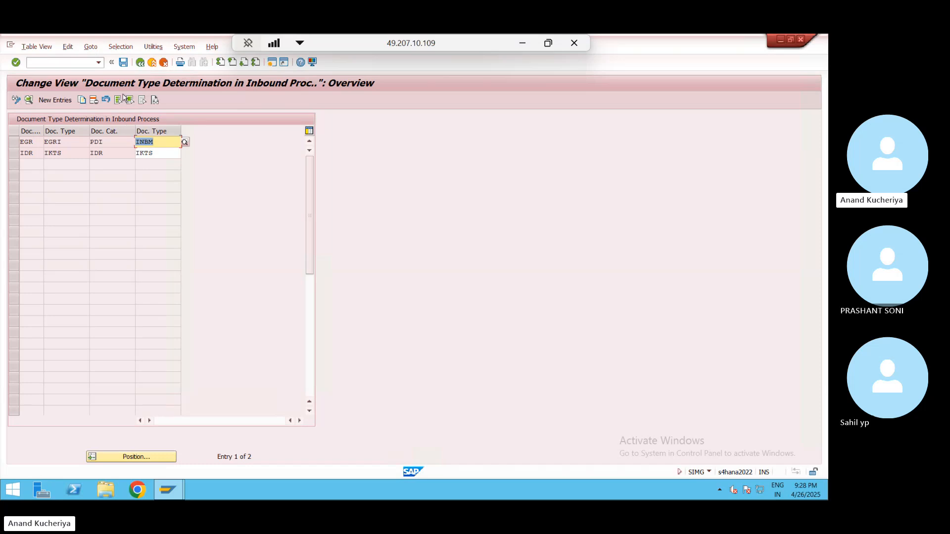
{"action": "left_click", "coordinate": [142, 64]}
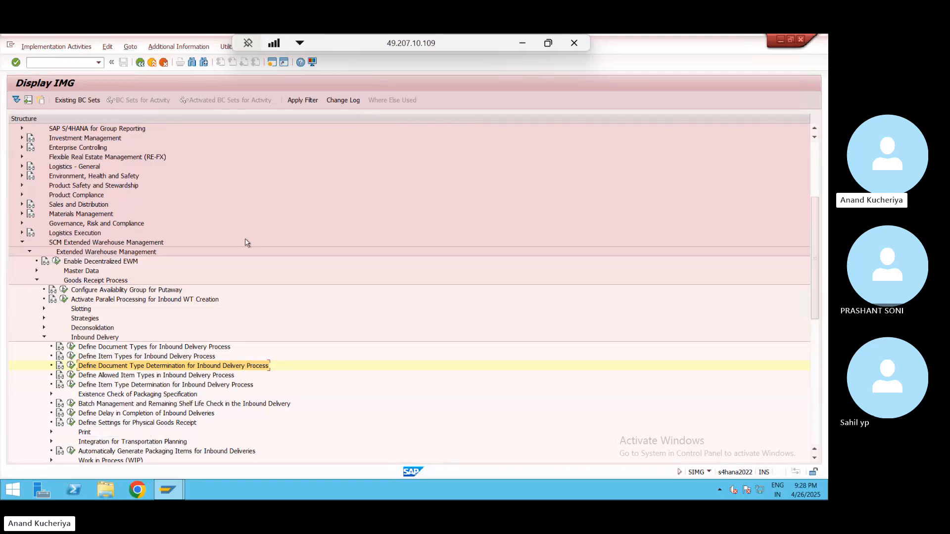
{"action": "key", "text": "alt+Tab"}
{"action": "key", "text": "alt+Tab"}
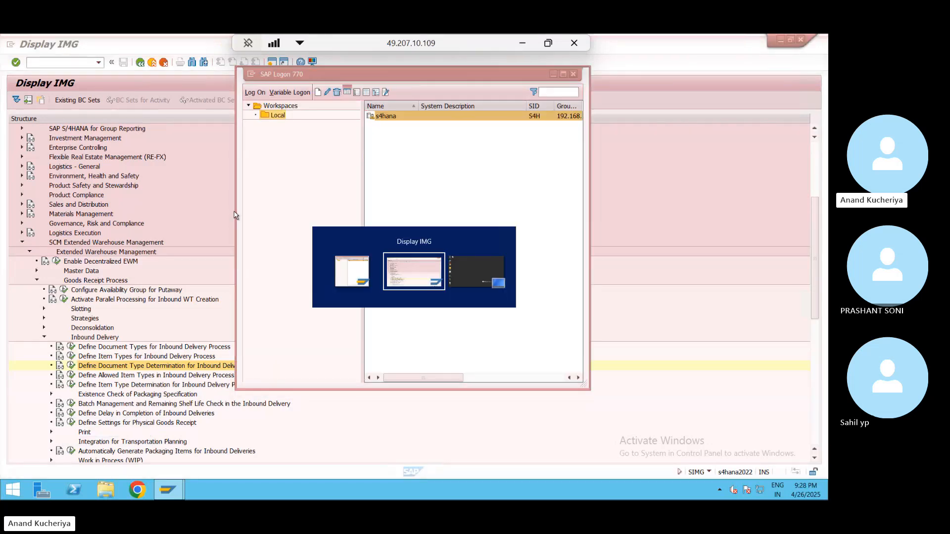
- In a new session, launch /SCWM/PRDI and search for inbound delivery 180003533
{"action": "left_click", "coordinate": [272, 62]}
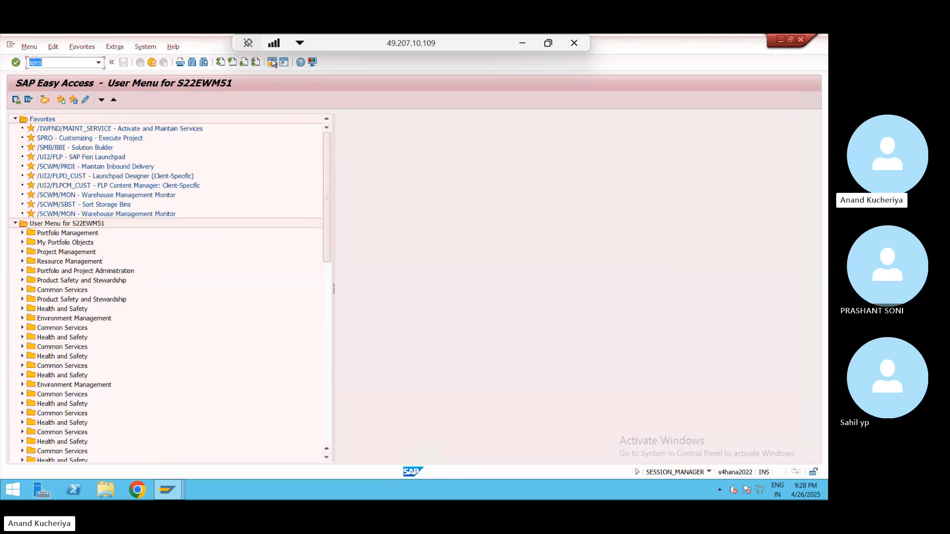
{"action": "key", "text": "Down"}
{"action": "key", "text": "Down"}
{"action": "double_click", "coordinate": [101, 168]}
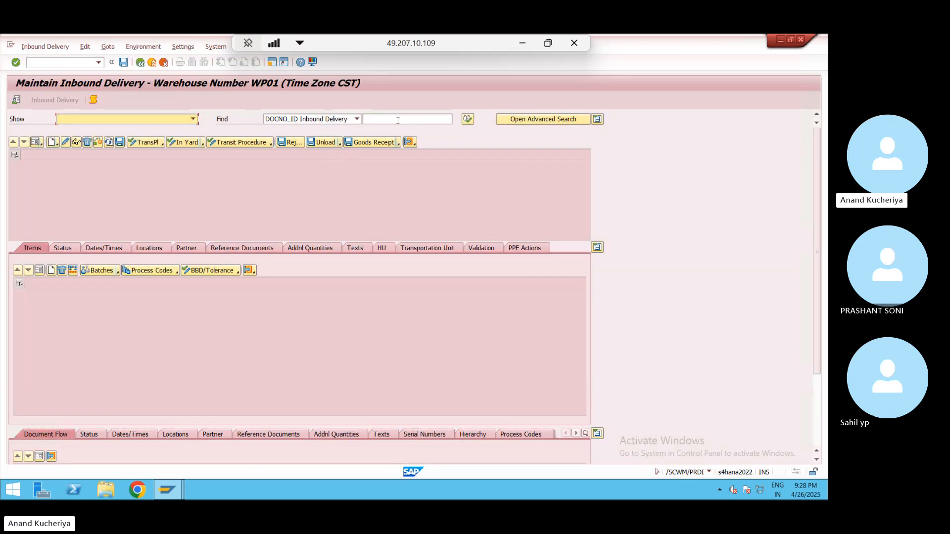
{"action": "left_click", "coordinate": [398, 120]}
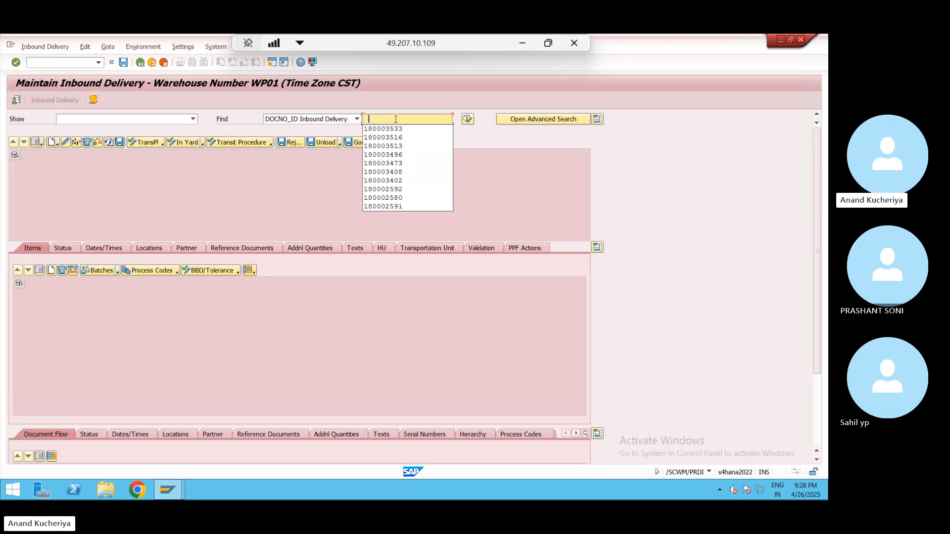
{"action": "left_click", "coordinate": [413, 130]}
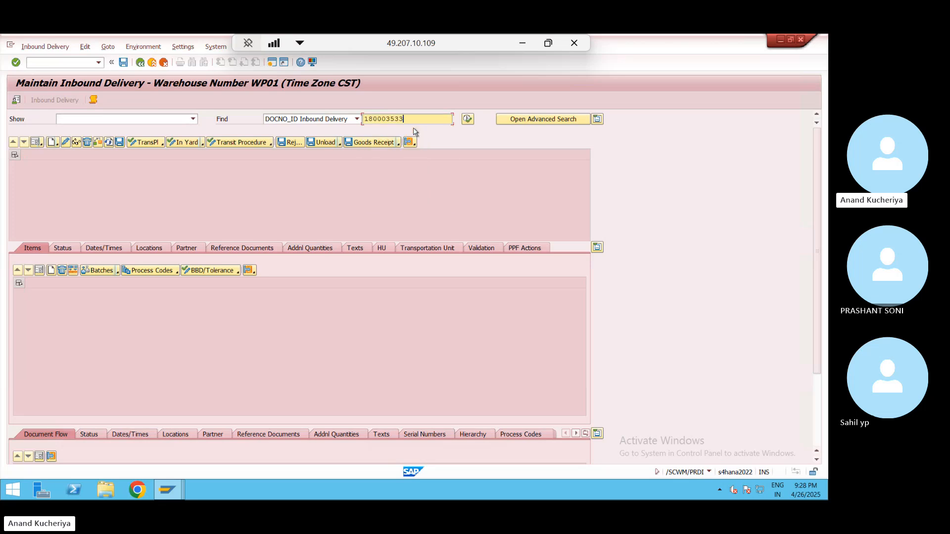
{"action": "left_click", "coordinate": [467, 120]}
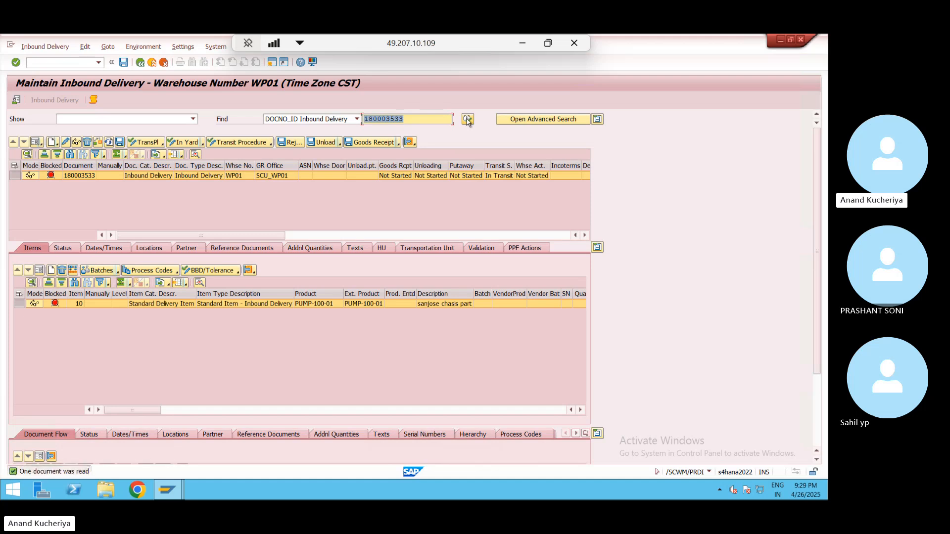
- In edit mode, set item 10's goods movement bin determination indicator to Value Determined by System
{"action": "left_click", "coordinate": [98, 143]}
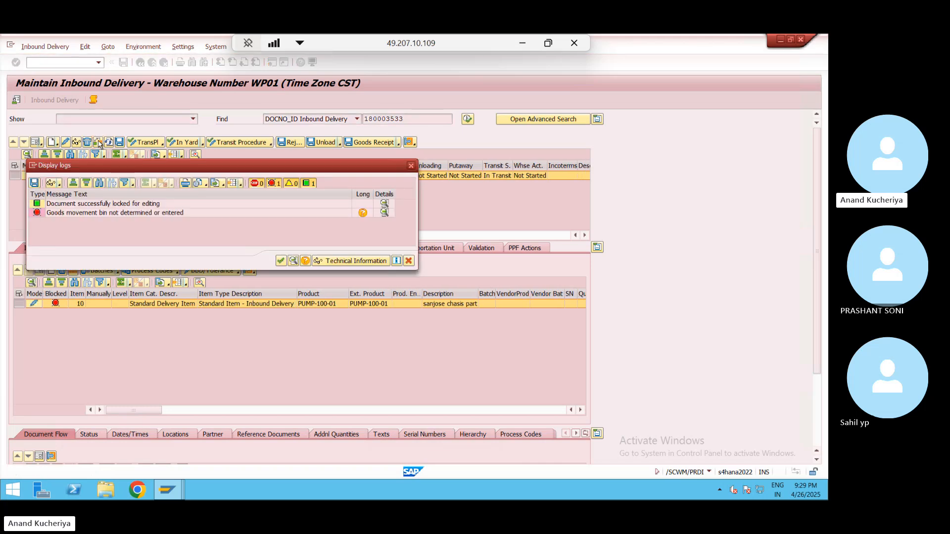
{"action": "left_click", "coordinate": [410, 166]}
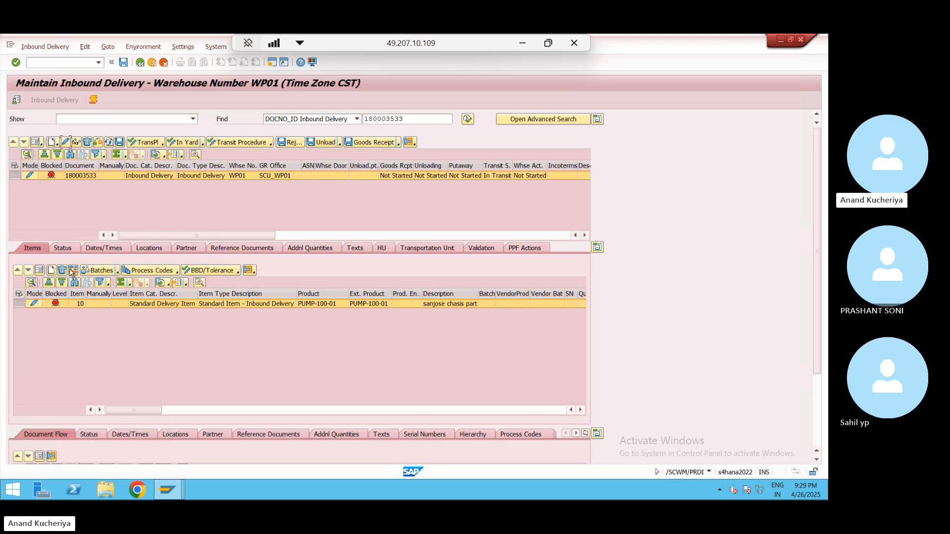
{"action": "left_click", "coordinate": [39, 271]}
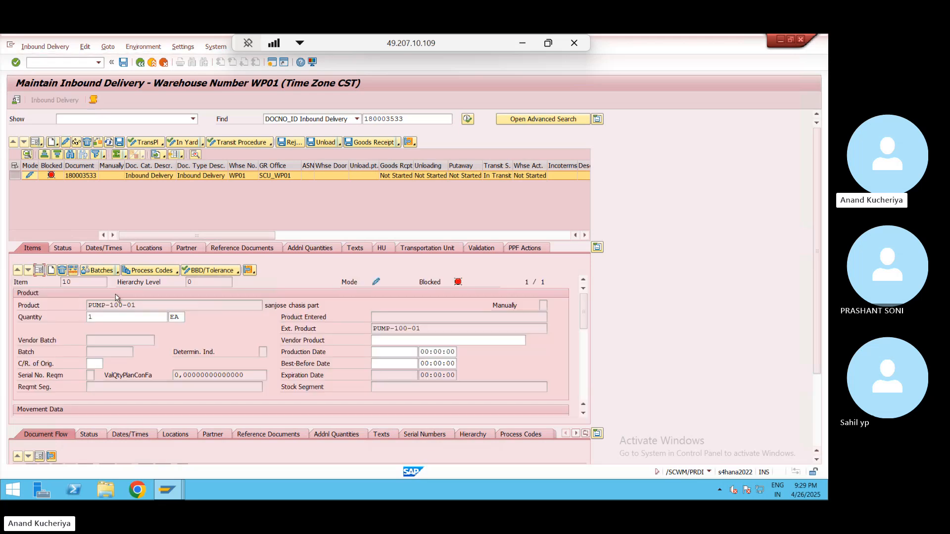
{"action": "left_click_drag", "start_coordinate": [583, 317], "coordinate": [586, 361]}
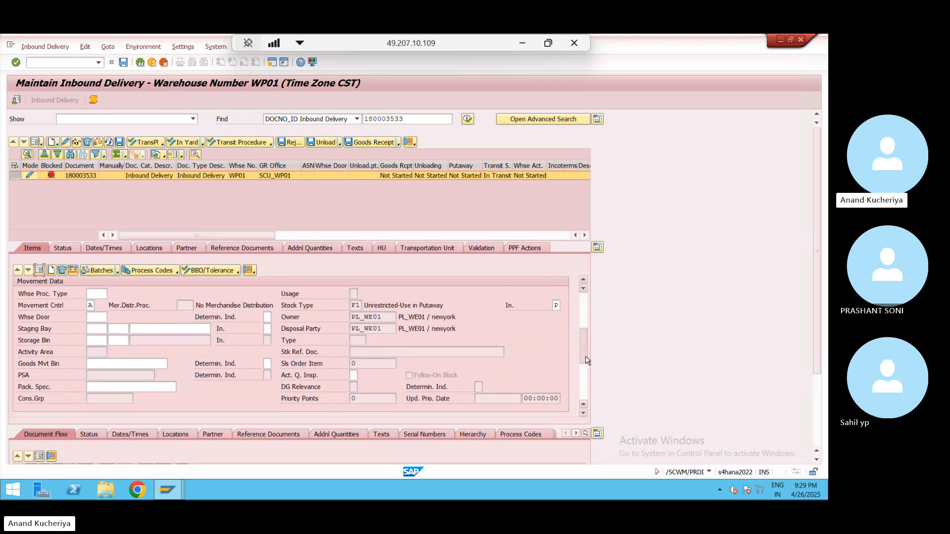
{"action": "left_click", "coordinate": [268, 363]}
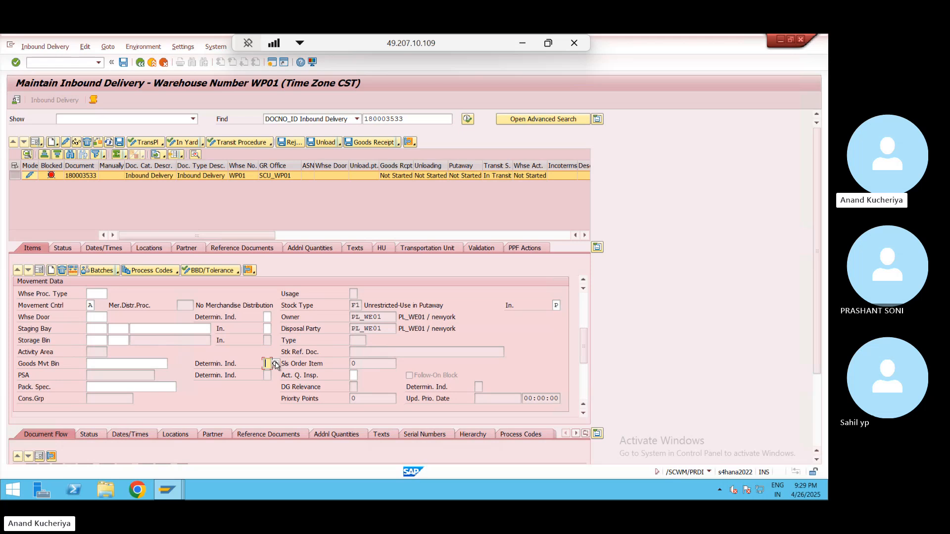
{"action": "left_click", "coordinate": [276, 364]}
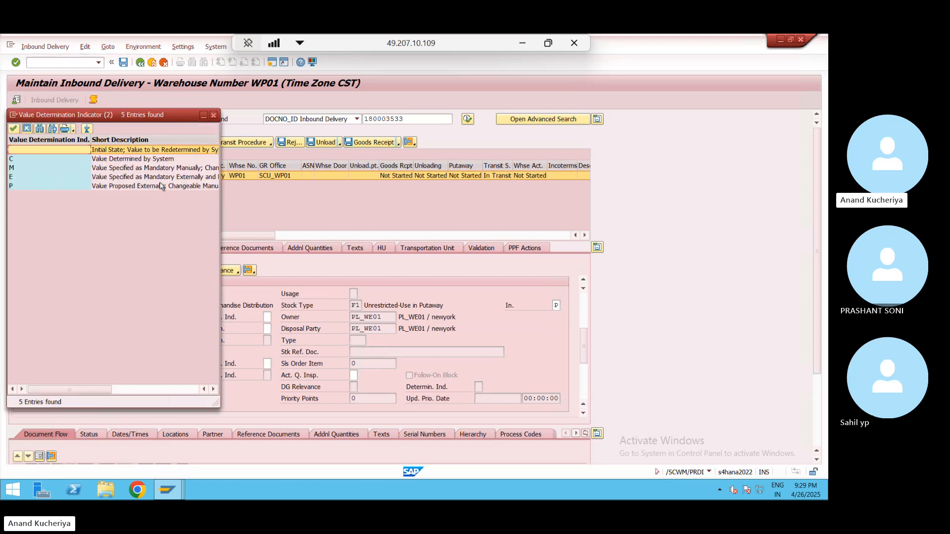
{"action": "double_click", "coordinate": [142, 159]}
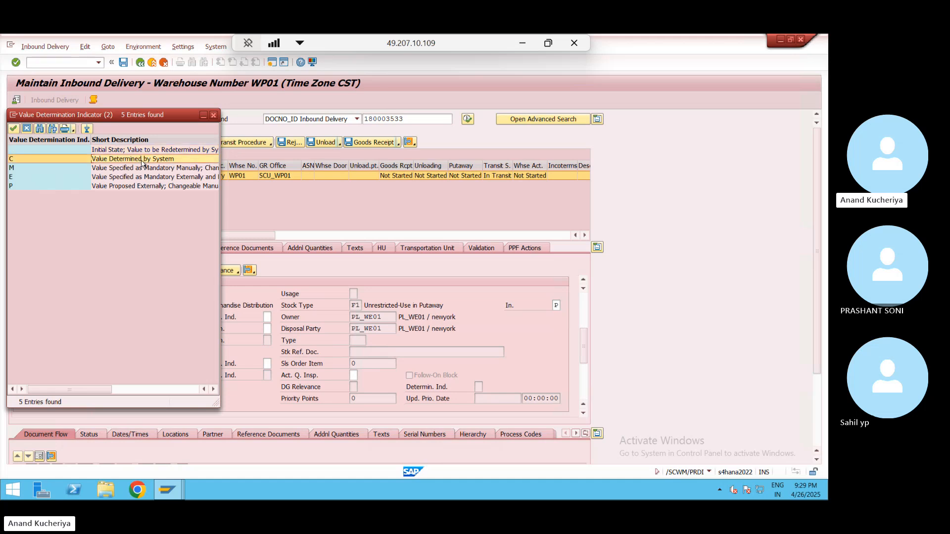
{"action": "key", "text": "Return"}
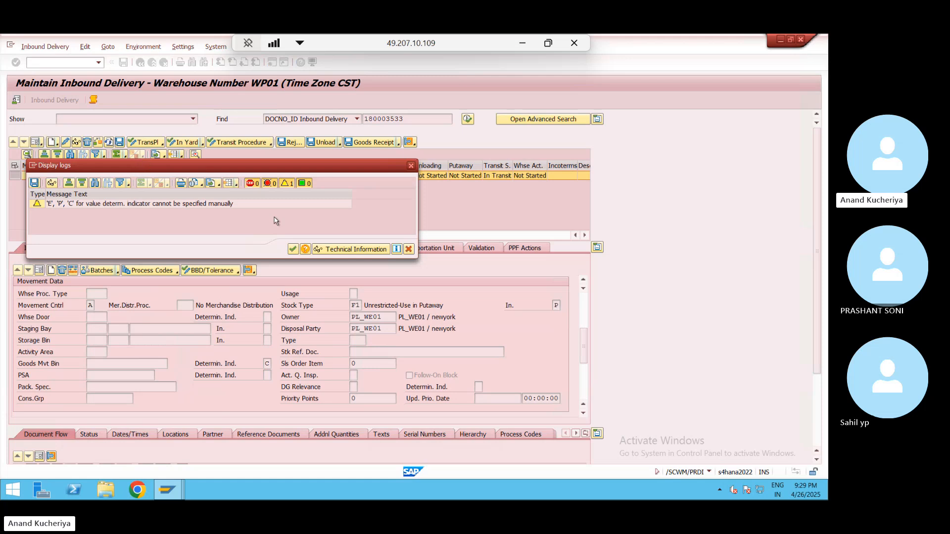
{"action": "left_click", "coordinate": [292, 249]}
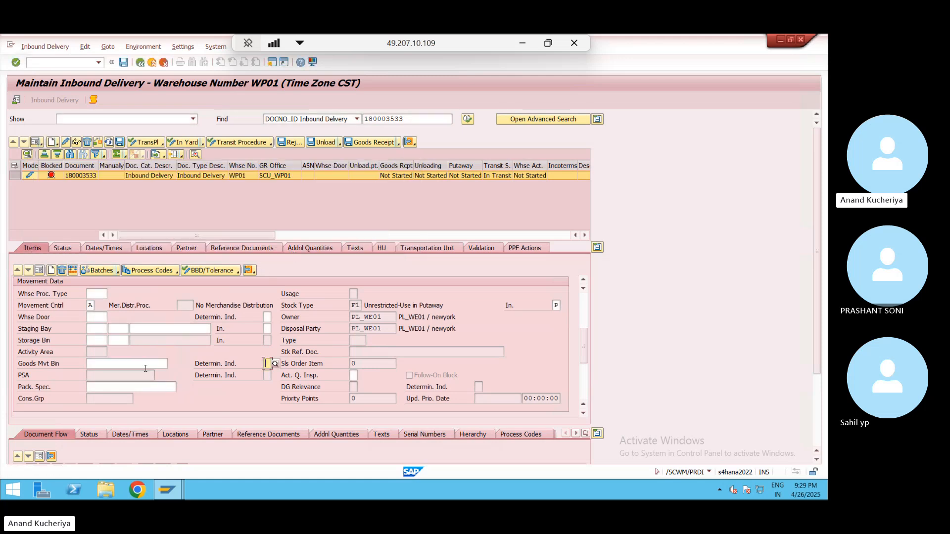
- Inspect the Goods Mvt Bin and Whse Proc. Type fields, then show the header data form
{"action": "left_click", "coordinate": [148, 362]}
{"action": "left_click", "coordinate": [100, 292]}
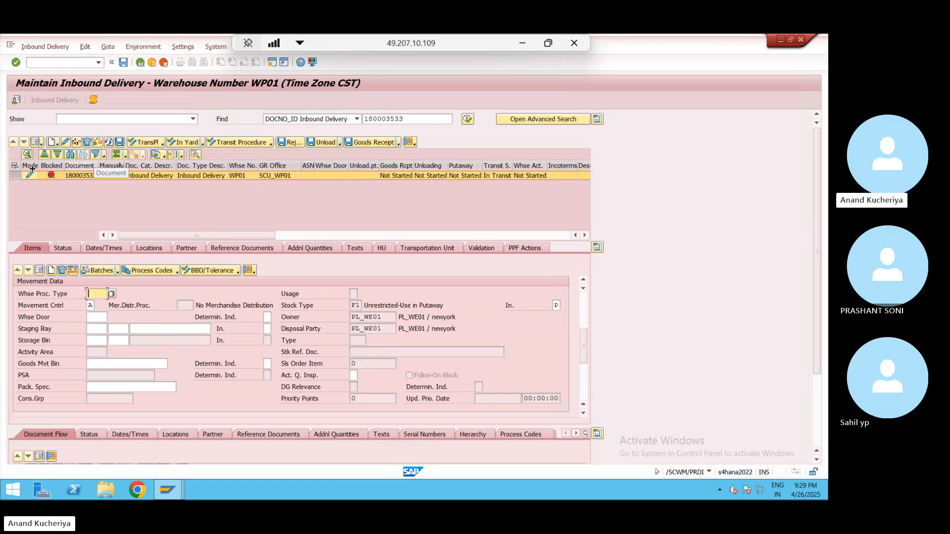
{"action": "left_click", "coordinate": [36, 142]}
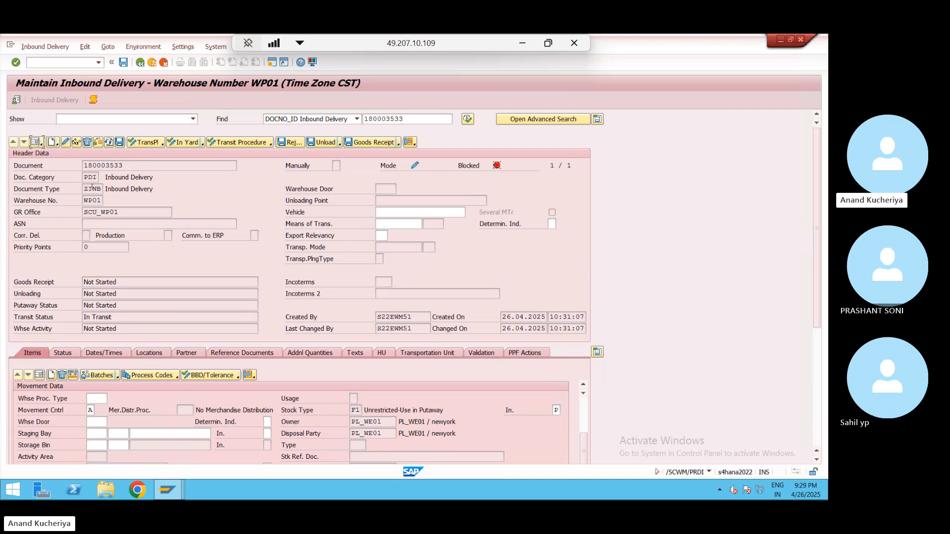
- Leave without saving, restart /SCWM/PRDI, and search again for delivery 180003533
{"action": "left_click", "coordinate": [140, 63]}
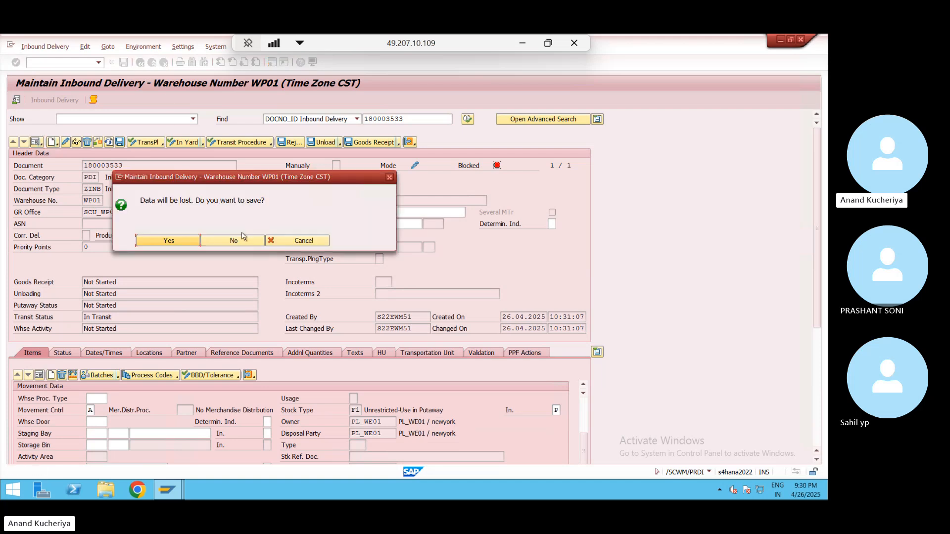
{"action": "left_click", "coordinate": [247, 242]}
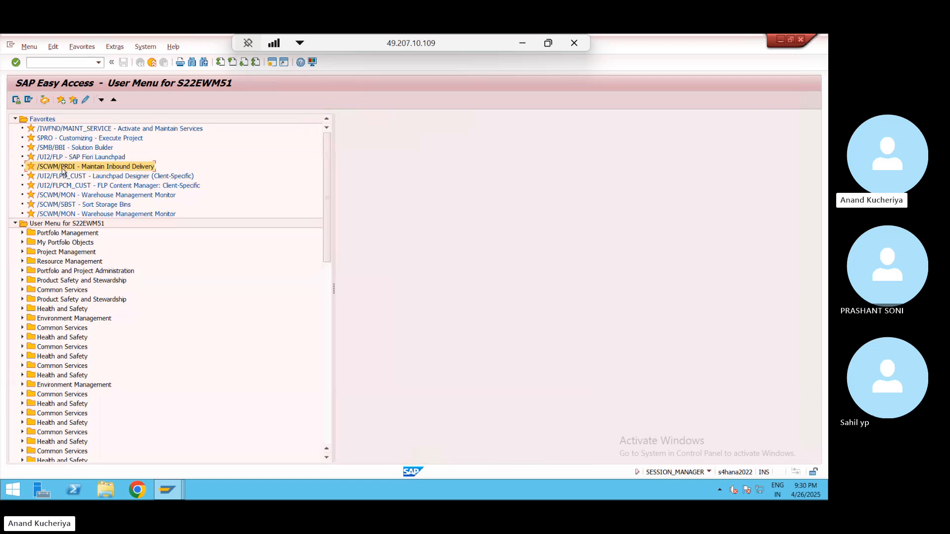
{"action": "double_click", "coordinate": [63, 169]}
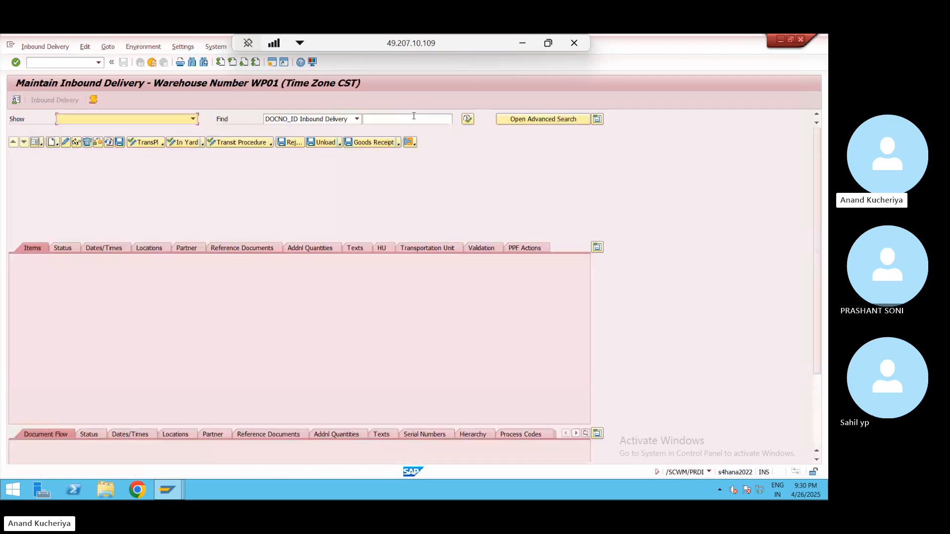
{"action": "left_click", "coordinate": [414, 119]}
{"action": "left_click", "coordinate": [422, 128]}
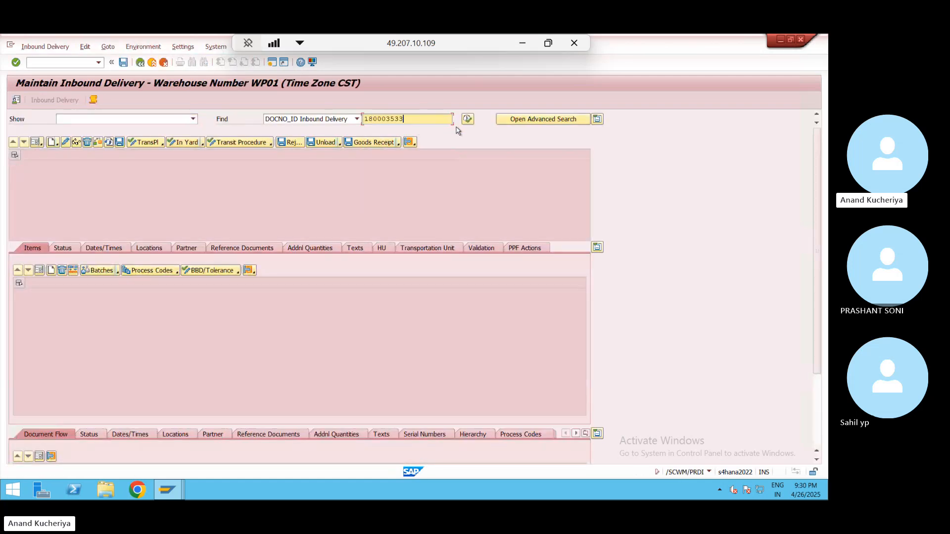
{"action": "left_click", "coordinate": [468, 119]}
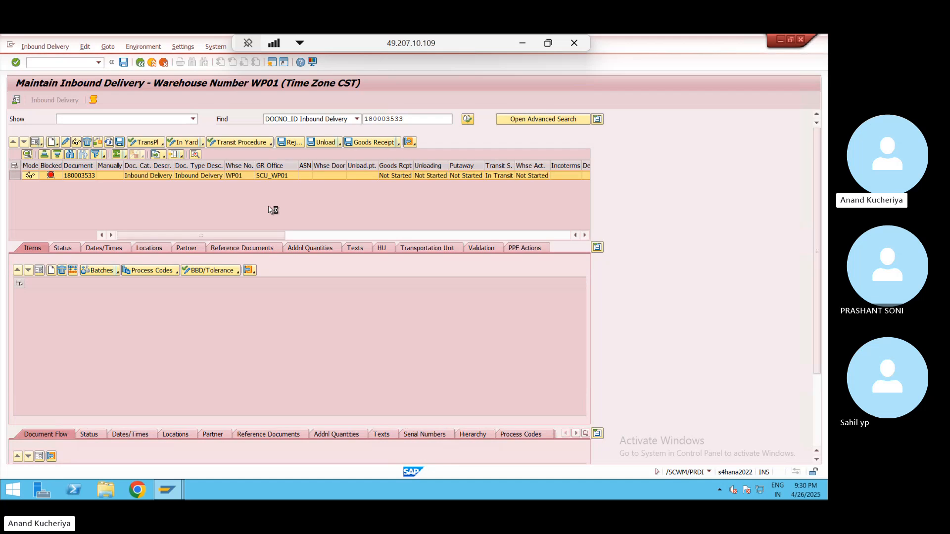
- Enter warehouse process type 1010 on item 10, giving goods movement bin GR-ZONE
{"action": "left_click", "coordinate": [65, 142]}
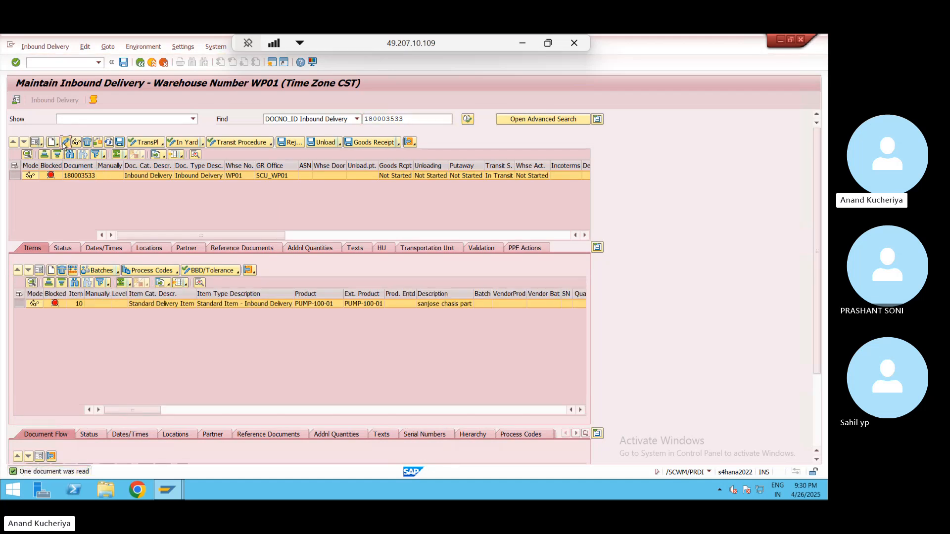
{"action": "left_click", "coordinate": [39, 270]}
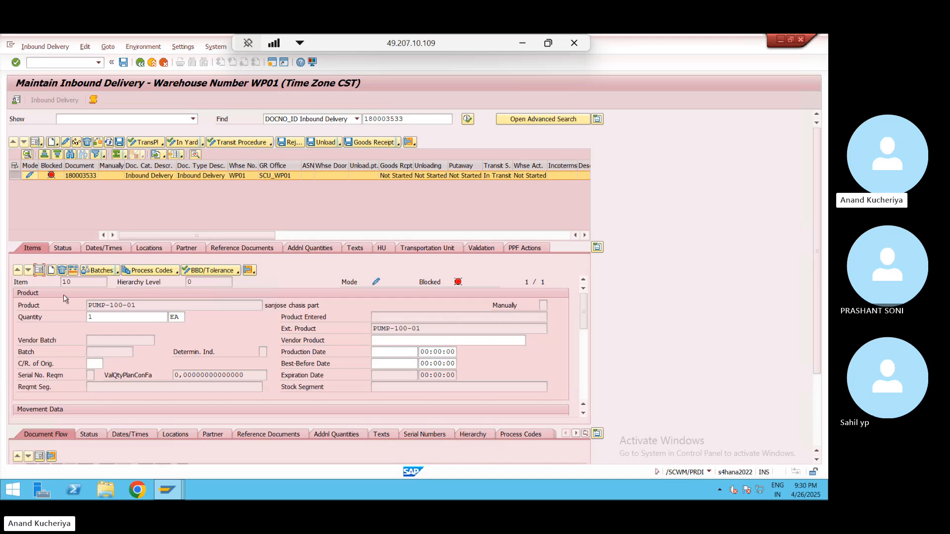
{"action": "left_click_drag", "start_coordinate": [584, 329], "coordinate": [585, 358]}
{"action": "left_click", "coordinate": [106, 318]}
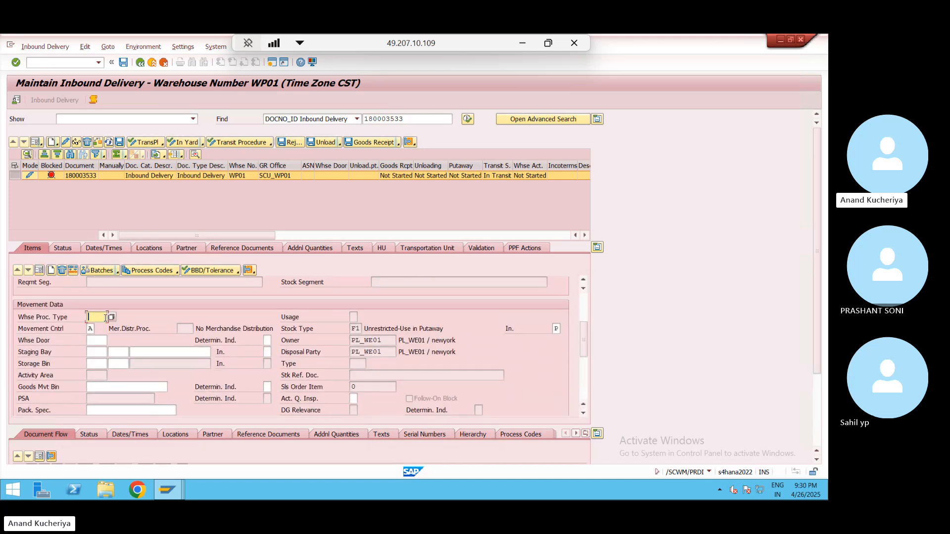
{"action": "type", "text": "1010"}
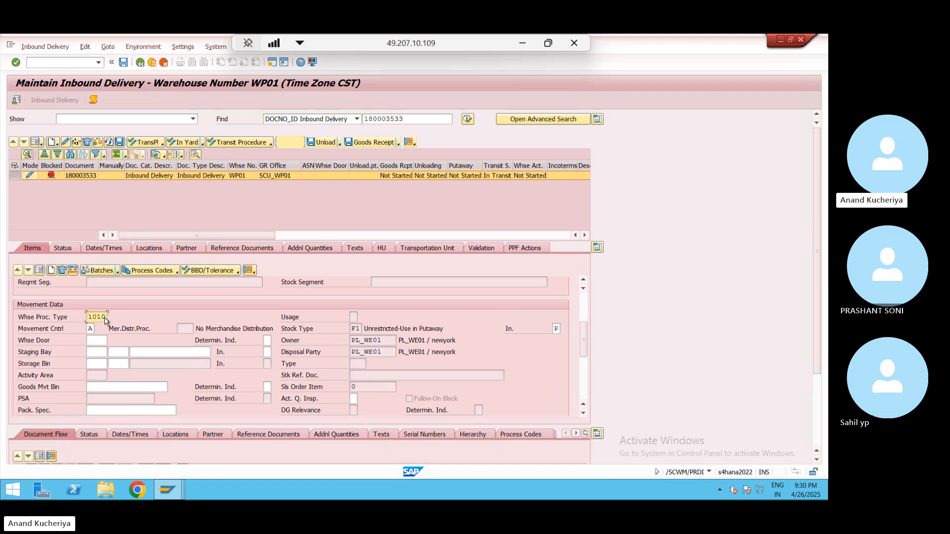
{"action": "key", "text": "Return"}
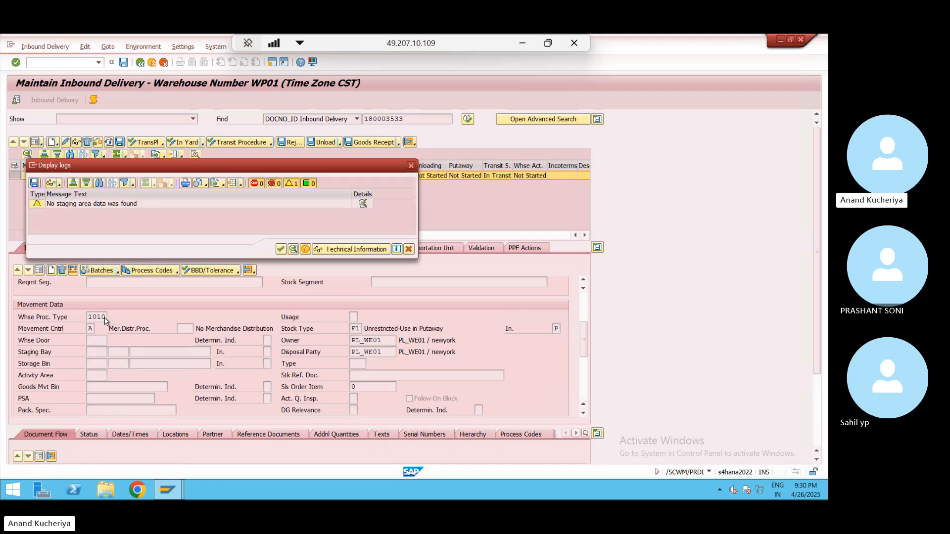
{"action": "left_click", "coordinate": [281, 250]}
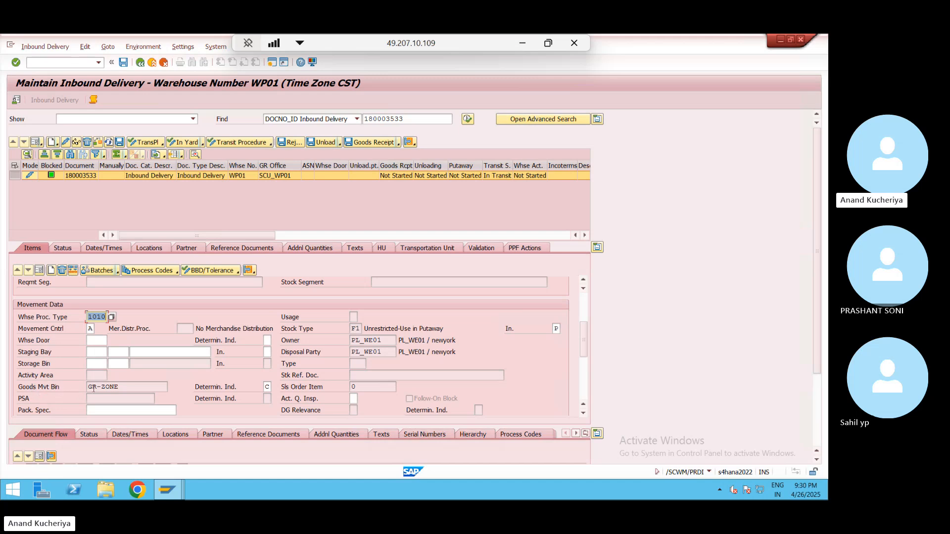
{"action": "left_click", "coordinate": [127, 388]}
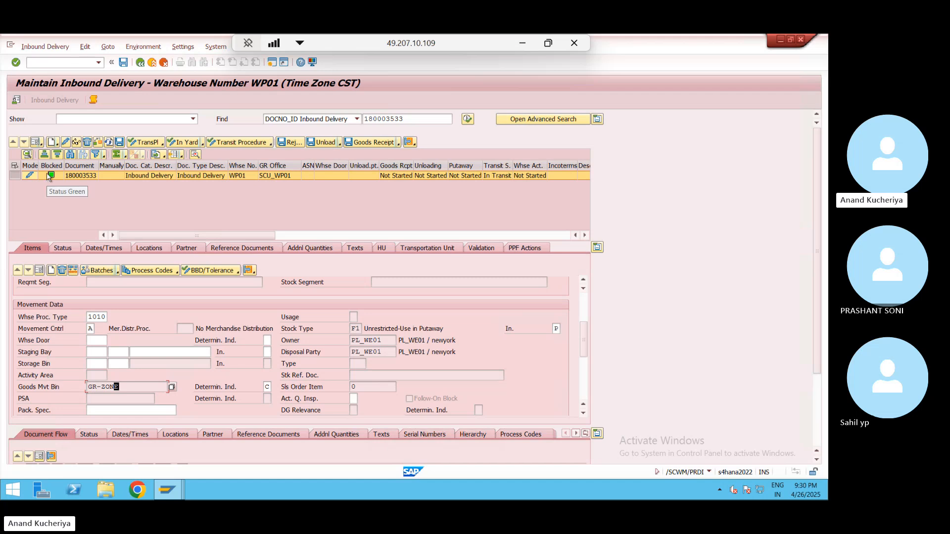
- Save delivery 180003533, check its blocked status, and switch over to Excel
{"action": "left_click", "coordinate": [124, 63]}
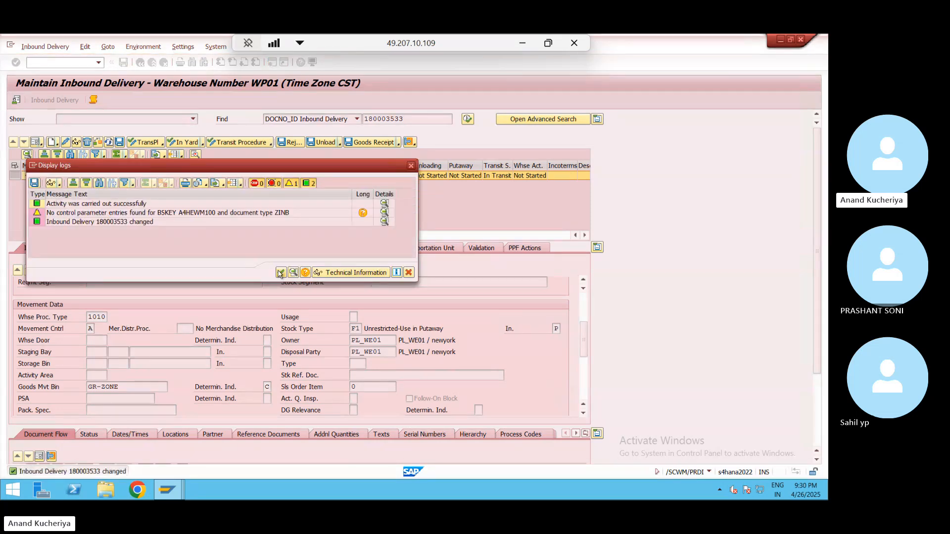
{"action": "left_click", "coordinate": [280, 273]}
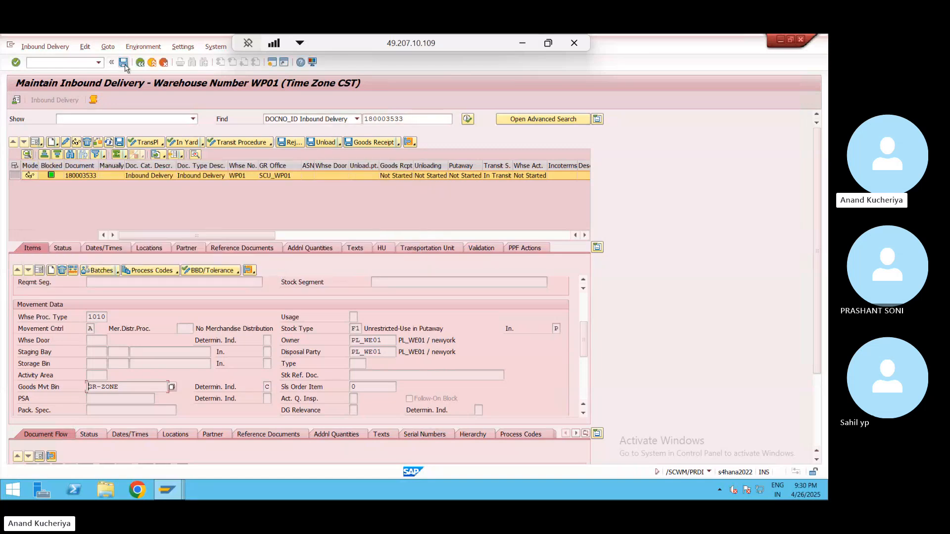
{"action": "left_click", "coordinate": [124, 63]}
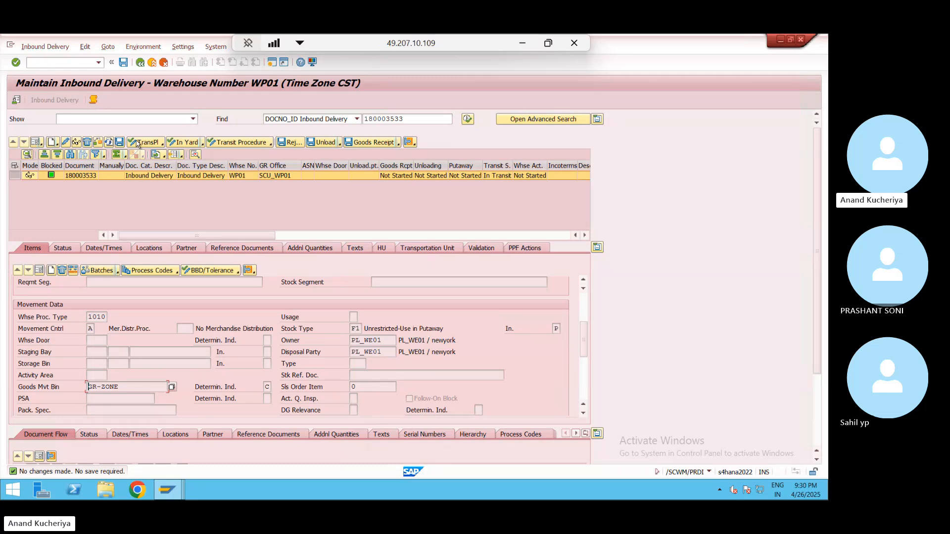
{"action": "left_click", "coordinate": [56, 176]}
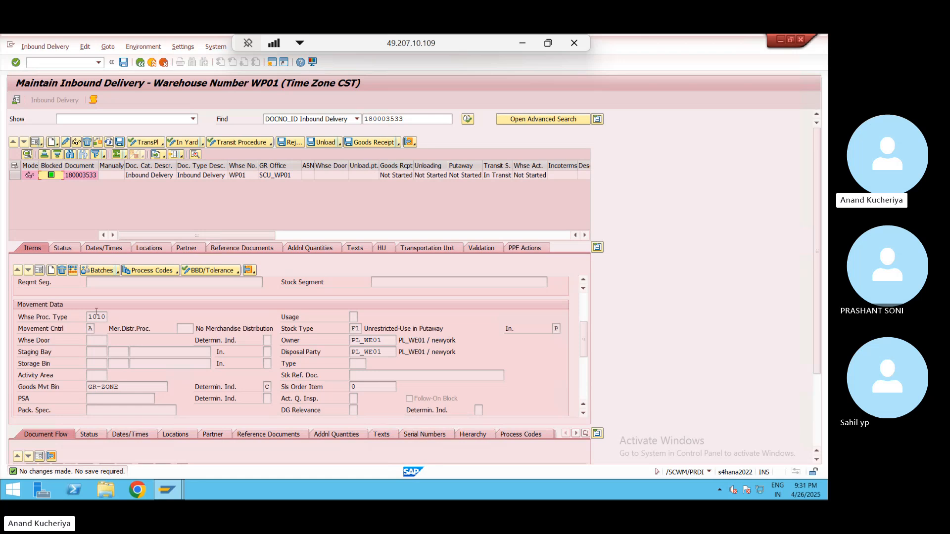
{"action": "left_click", "coordinate": [14, 177]}
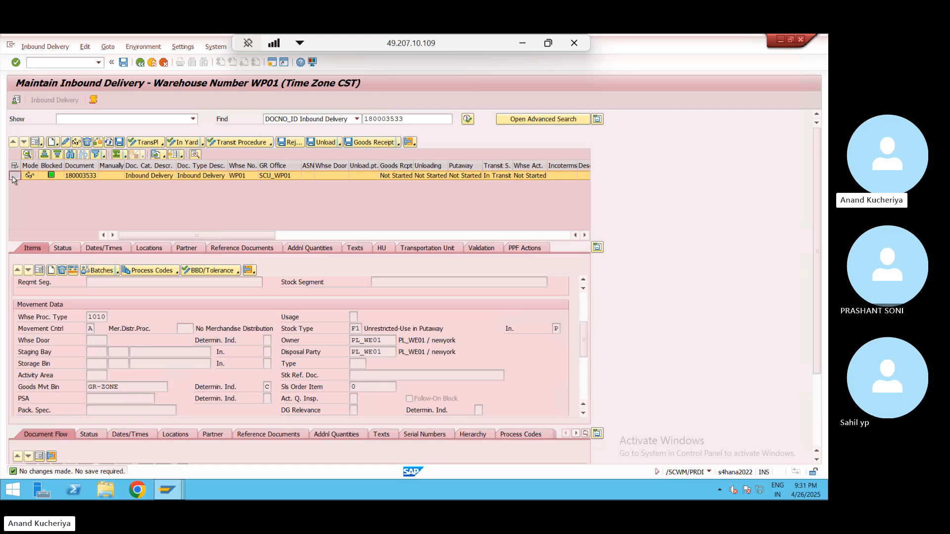
{"action": "left_click", "coordinate": [525, 43]}
- Check the Putaway note in F17 and the GR_ZONE note in B20, then return to SAP
{"action": "left_click", "coordinate": [348, 281]}
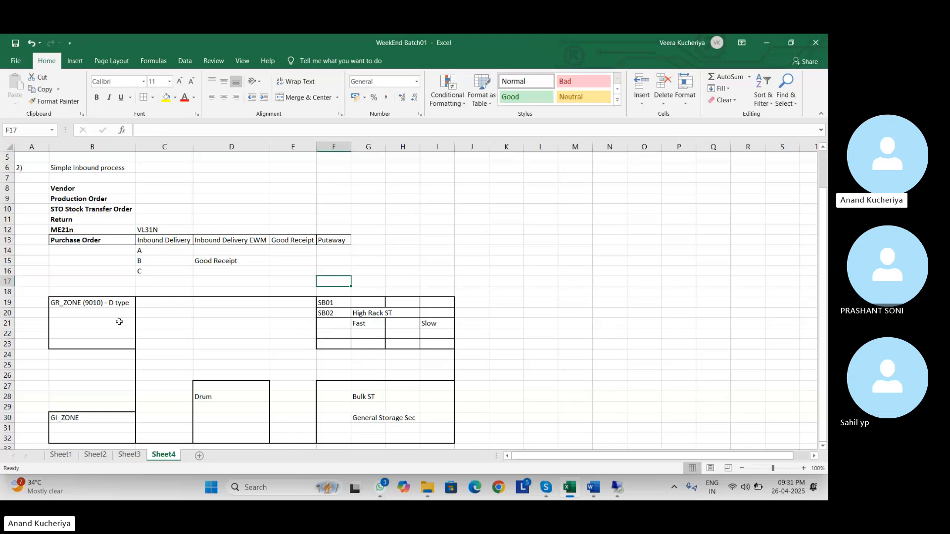
{"action": "left_click", "coordinate": [110, 309]}
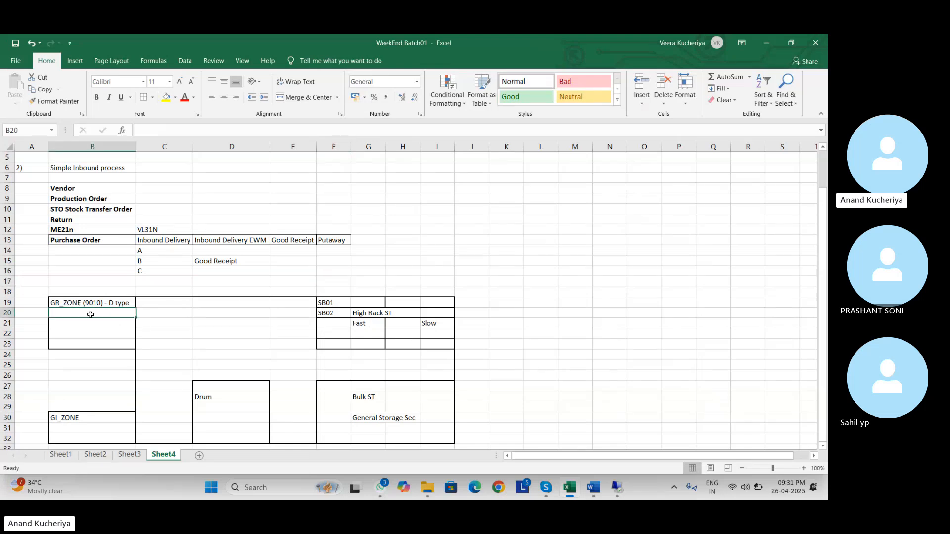
{"action": "key", "text": "alt+Tab"}
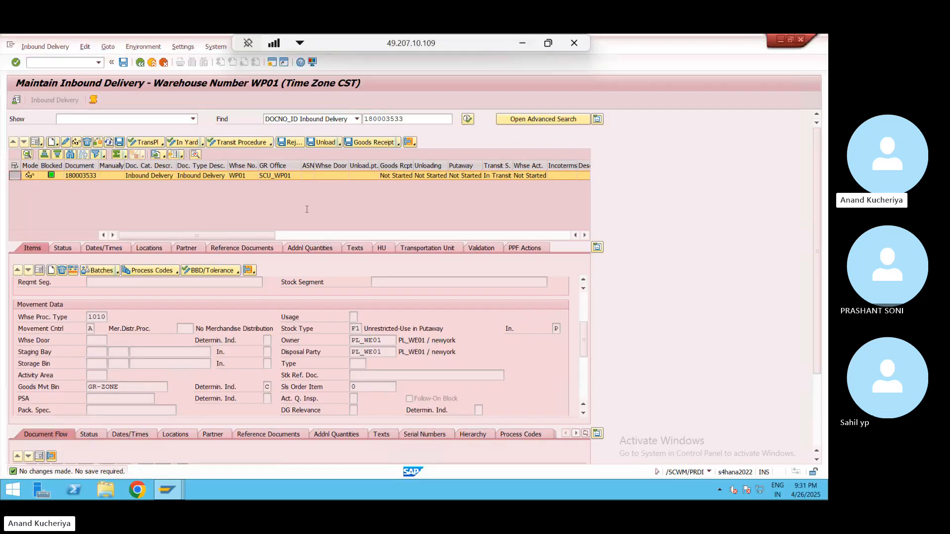
- Post goods receipt for delivery 180003533 and close the log and battery notice
{"action": "left_click", "coordinate": [375, 143]}
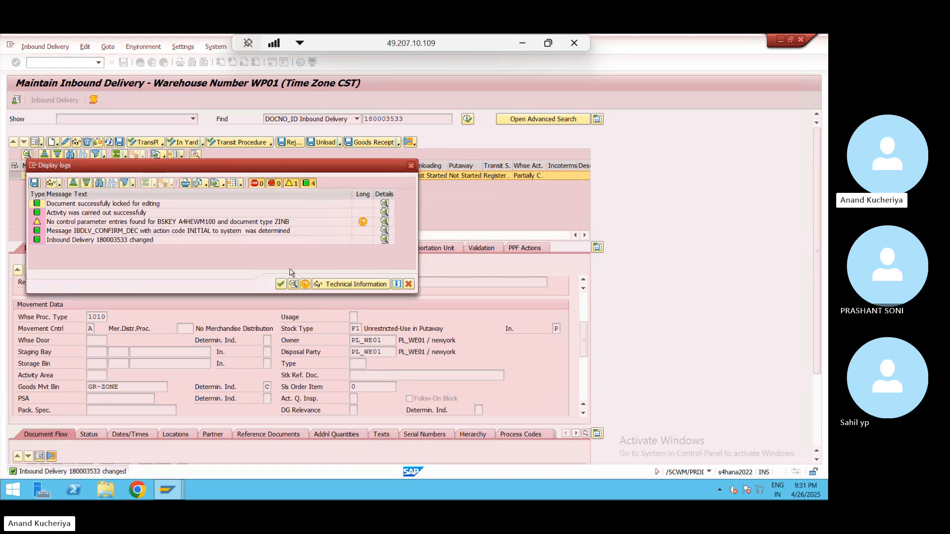
{"action": "left_click", "coordinate": [281, 285]}
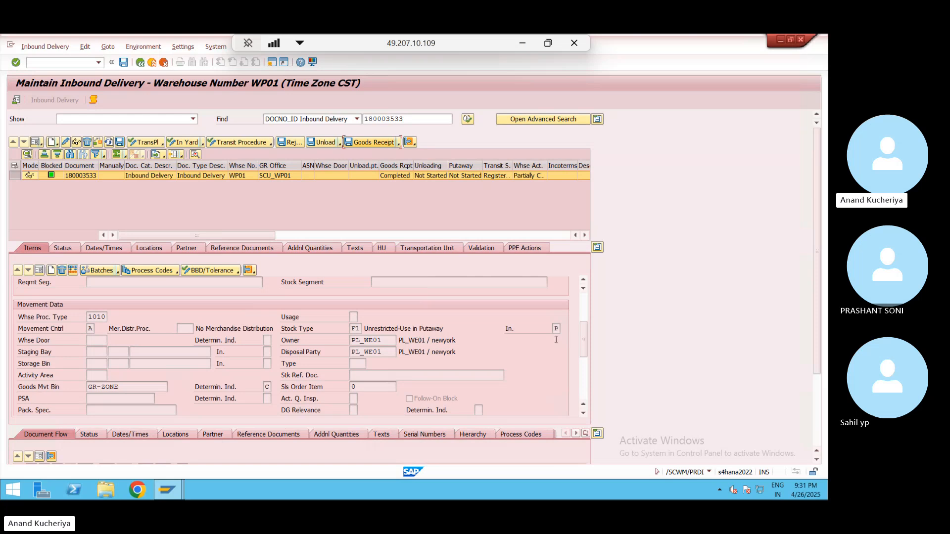
{"action": "left_click_drag", "start_coordinate": [584, 346], "coordinate": [568, 287]}
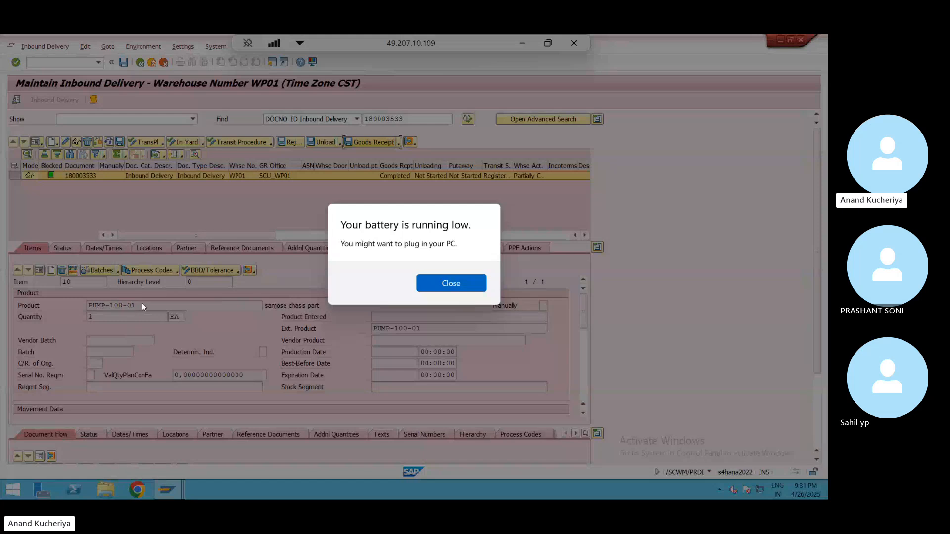
{"action": "left_click", "coordinate": [452, 283]}
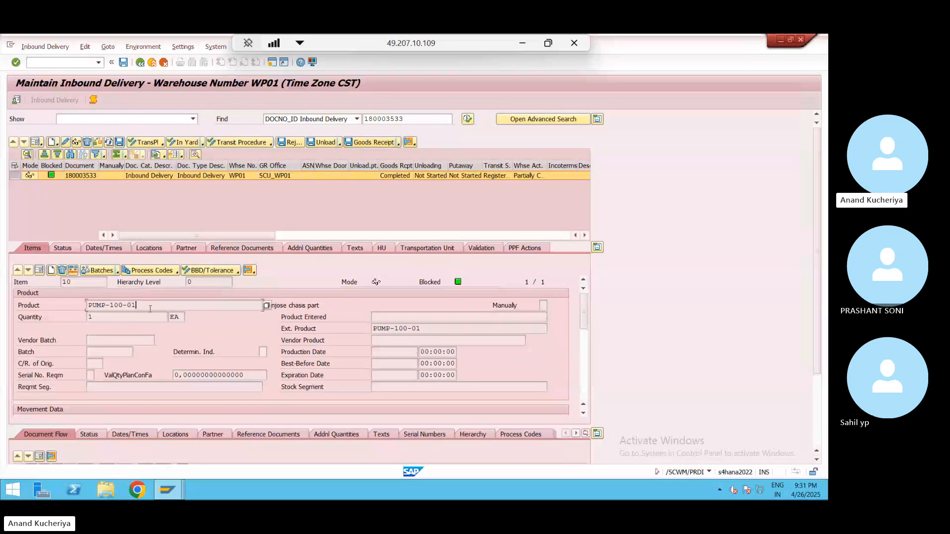
- Copy product number PUMP-100-01 and start a new SAP session
{"action": "left_click_drag", "start_coordinate": [142, 305], "coordinate": [86, 307]}
{"action": "key", "text": "ctrl+c"}
{"action": "left_click", "coordinate": [272, 63]}
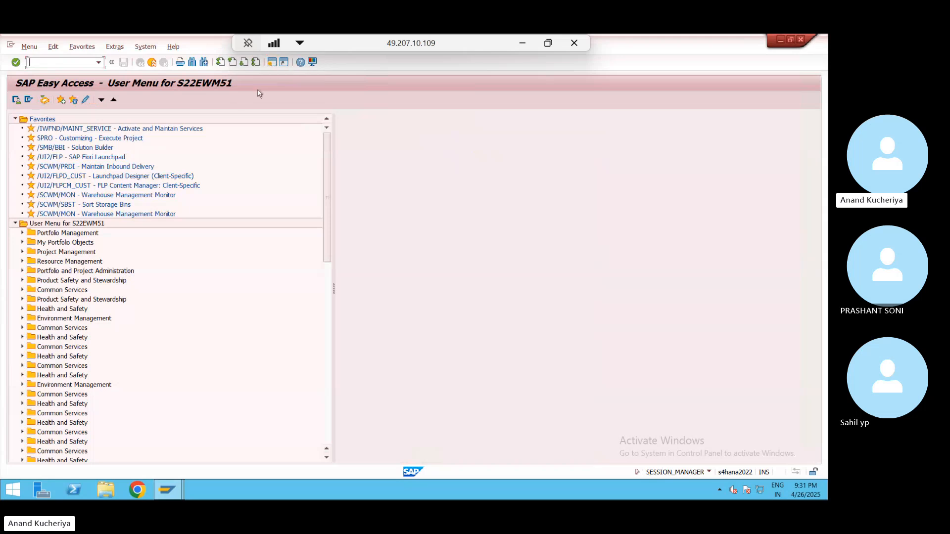
- Open the Warehouse Management Monitor SAP for warehouse WP01
{"action": "double_click", "coordinate": [69, 196]}
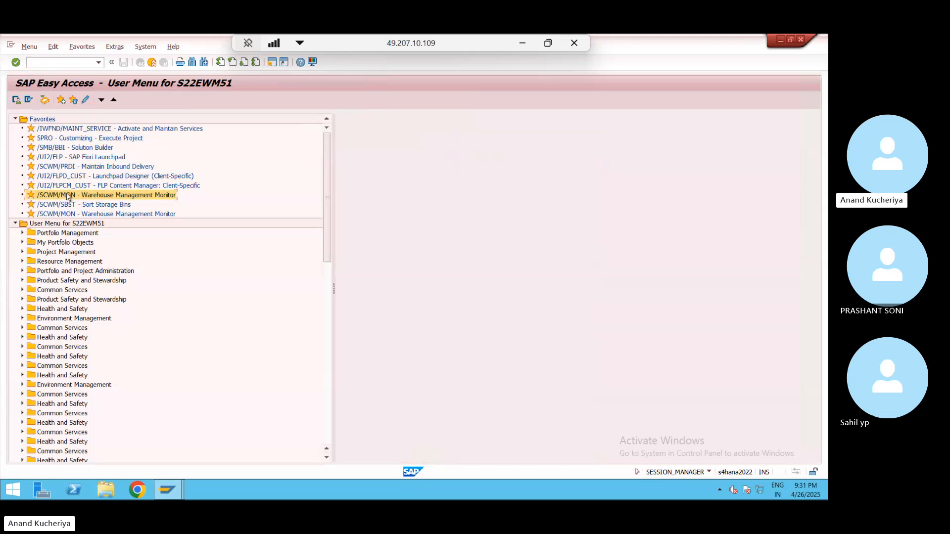
{"action": "left_click", "coordinate": [227, 253]}
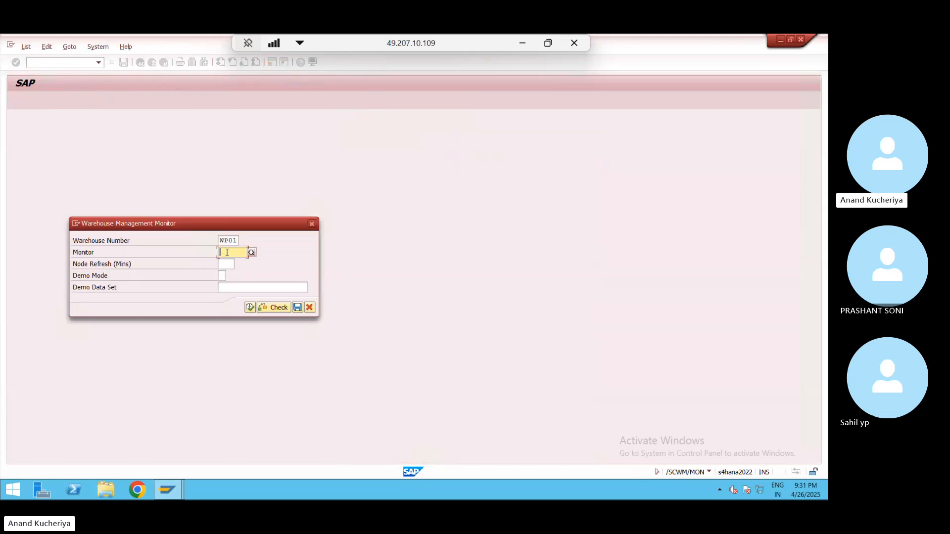
{"action": "key", "text": "Return"}
{"action": "left_click", "coordinate": [249, 307]}
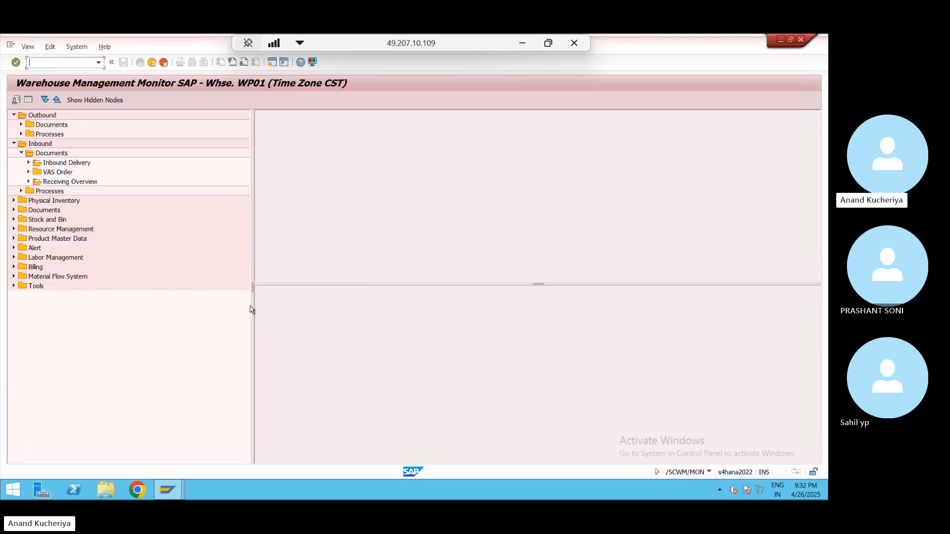
- Run the Storage Bin physical stock query for PUMP-100-01, accepting the long-selection warning
{"action": "left_click", "coordinate": [14, 220]}
{"action": "left_click", "coordinate": [21, 230]}
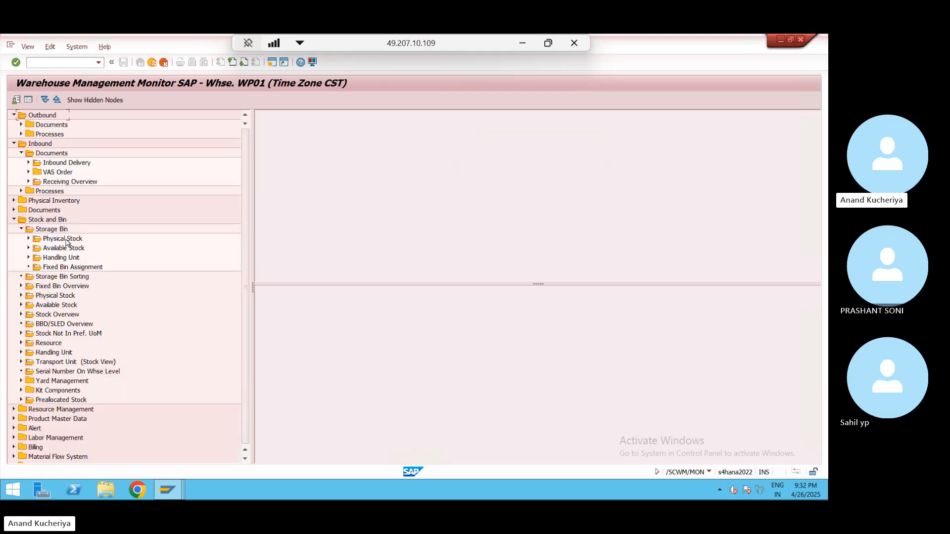
{"action": "double_click", "coordinate": [65, 239]}
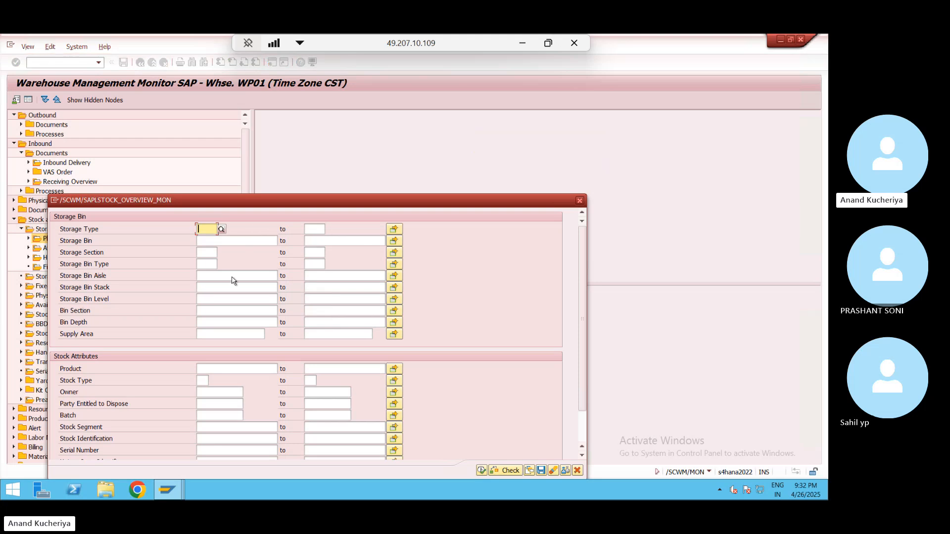
{"action": "left_click", "coordinate": [213, 368]}
{"action": "key", "text": "ctrl+v"}
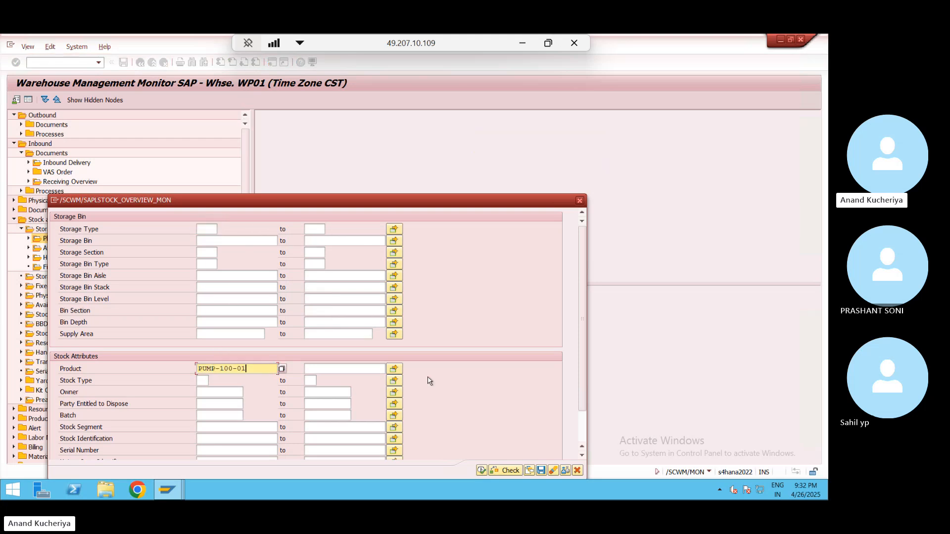
{"action": "left_click", "coordinate": [482, 470]}
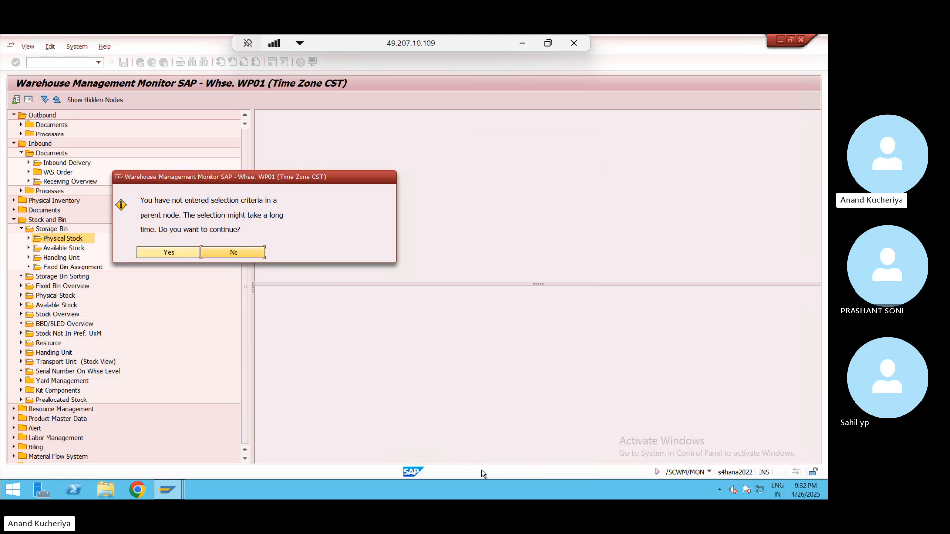
{"action": "left_click", "coordinate": [179, 253]}
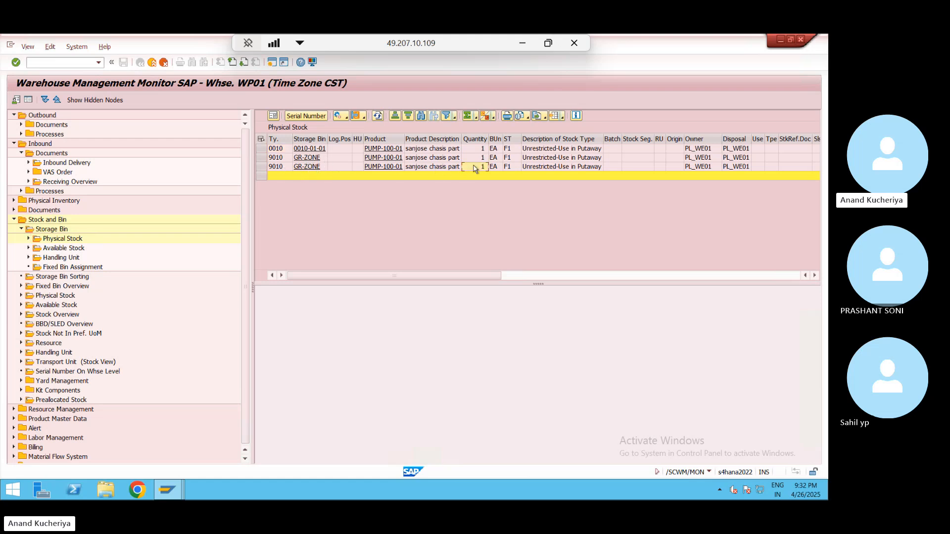
- Place the Document column beside Storage Bin, select the GR-ZONE row for 180003533, then return to the delivery
{"action": "key", "text": "Right"}
{"action": "key", "text": "Right"}
{"action": "key", "text": "Right"}
{"action": "key", "text": "Right"}
{"action": "key", "text": "Right"}
{"action": "key", "text": "Right"}
{"action": "key", "text": "Right"}
{"action": "key", "text": "Right"}
{"action": "key", "text": "Right"}
{"action": "key", "text": "Right"}
{"action": "key", "text": "Right"}
{"action": "key", "text": "Right"}
{"action": "key", "text": "Right"}
{"action": "key", "text": "Right"}
{"action": "key", "text": "Right"}
{"action": "key", "text": "Right"}
{"action": "key", "text": "Right"}
{"action": "key", "text": "Right"}
{"action": "key", "text": "Right"}
{"action": "key", "text": "Right"}
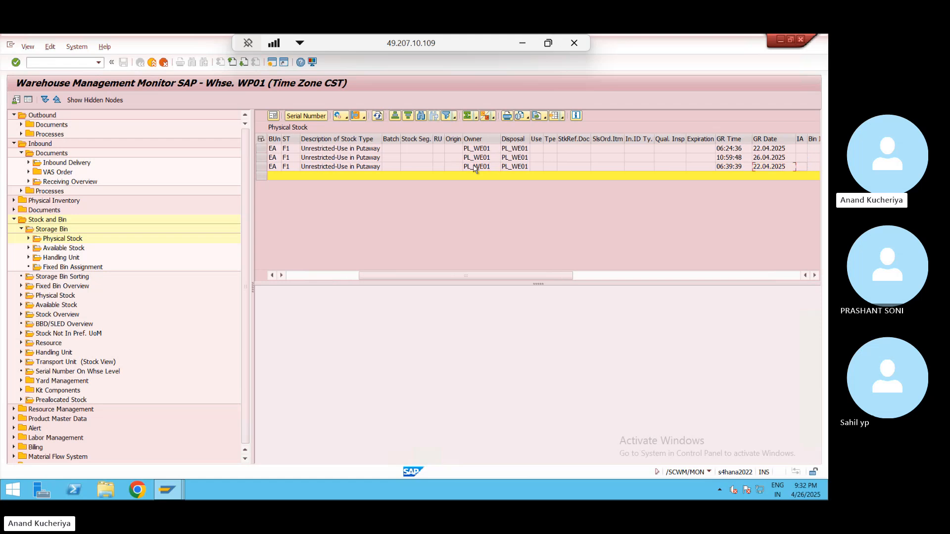
{"action": "key", "text": "Right"}
{"action": "key", "text": "Right"}
{"action": "key", "text": "Right"}
{"action": "key", "text": "Right"}
{"action": "key", "text": "Right"}
{"action": "key", "text": "Right"}
{"action": "key", "text": "Right"}
{"action": "key", "text": "Right"}
{"action": "key", "text": "Right"}
{"action": "key", "text": "Right"}
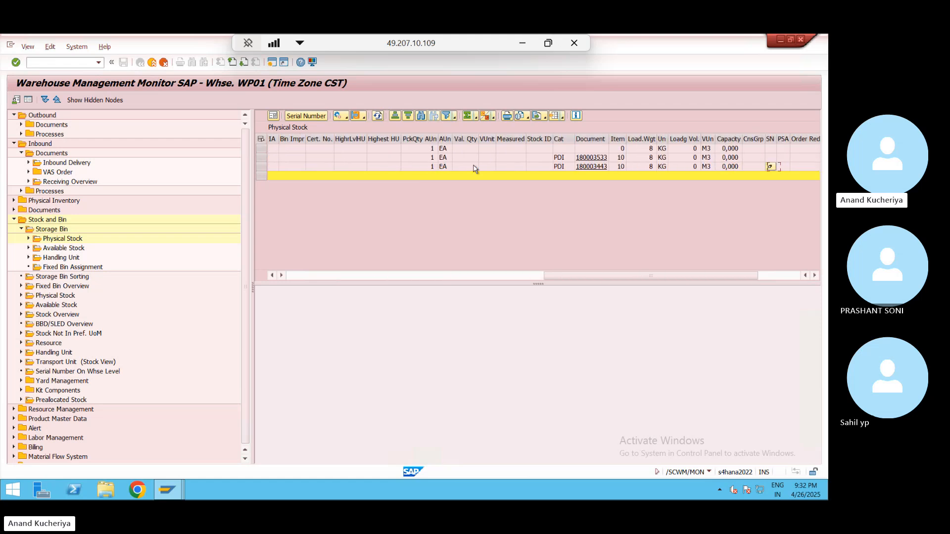
{"action": "key", "text": "Left"}
{"action": "key", "text": "Left"}
{"action": "key", "text": "Right"}
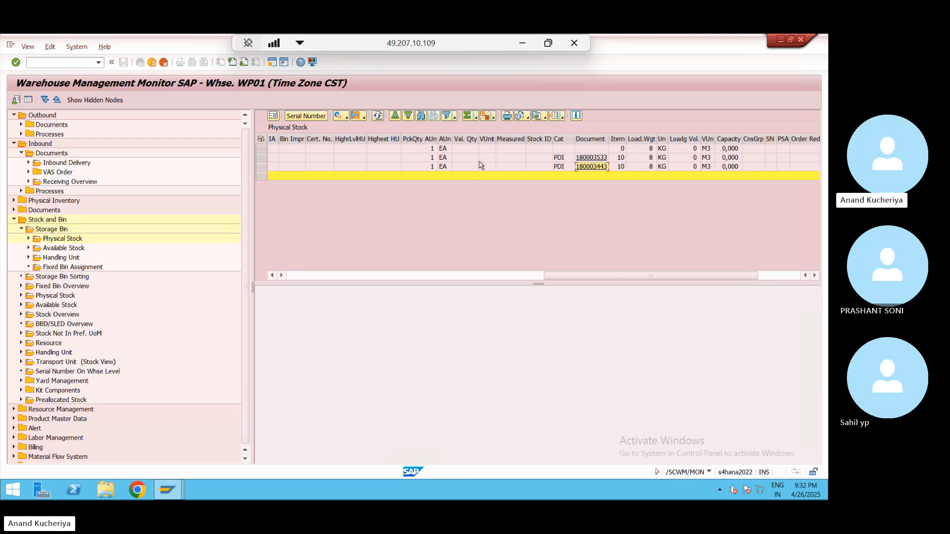
{"action": "left_click", "coordinate": [590, 139]}
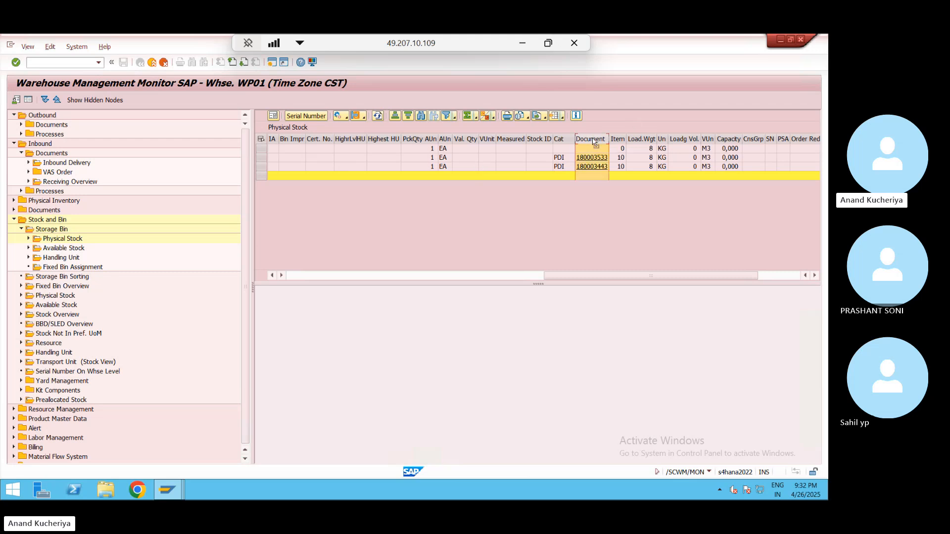
{"action": "mouse_move", "coordinate": [418, 200]}
{"action": "left_mouse_down"}
{"action": "mouse_move", "coordinate": [147, 218]}
{"action": "mouse_move", "coordinate": [87, 209]}
{"action": "mouse_move", "coordinate": [308, 176]}
{"action": "mouse_move", "coordinate": [365, 153]}
{"action": "mouse_move", "coordinate": [341, 146]}
{"action": "left_mouse_up"}
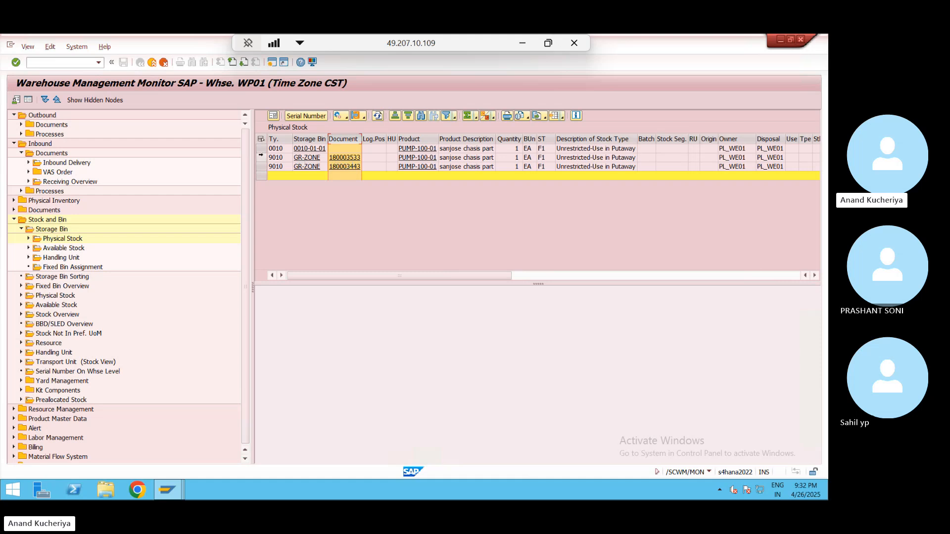
{"action": "left_click", "coordinate": [261, 158]}
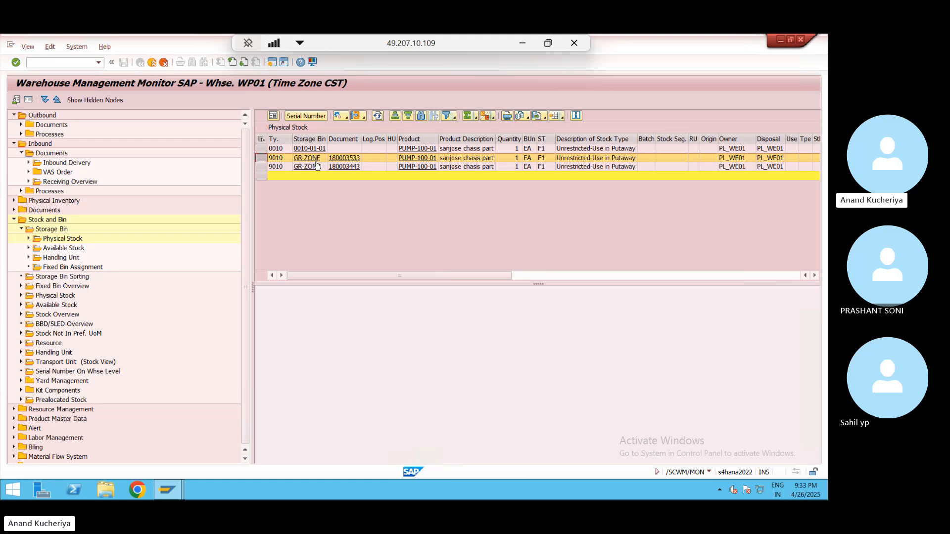
{"action": "key", "text": "alt+Tab"}
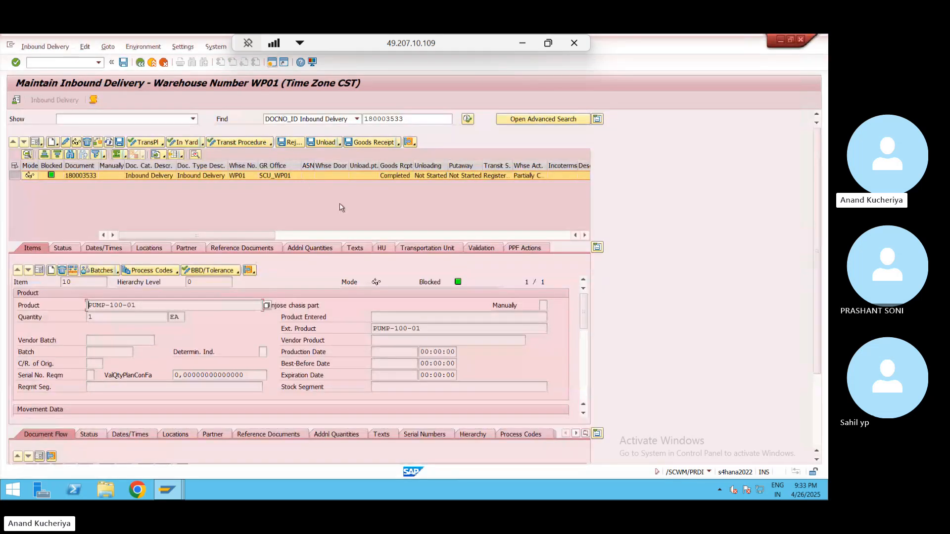
- Start a follow-on warehouse task for inbound delivery 180003533
{"action": "left_click", "coordinate": [14, 176]}
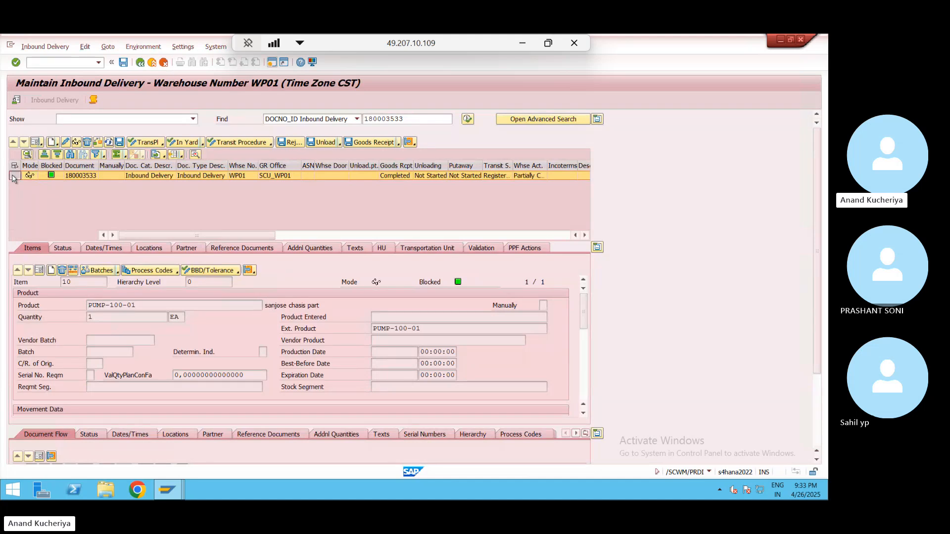
{"action": "left_click", "coordinate": [44, 48]}
{"action": "mouse_move", "coordinate": [58, 74]}
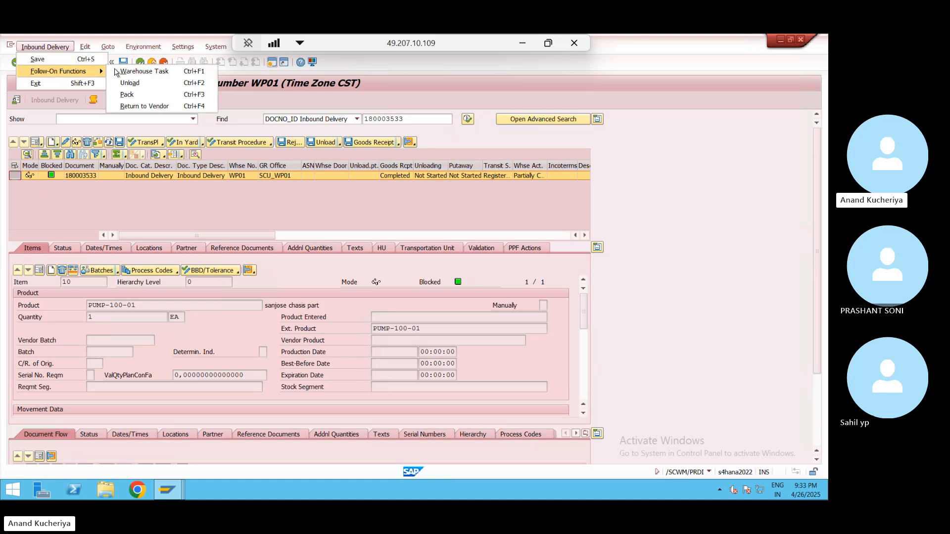
{"action": "left_click", "coordinate": [148, 72]}
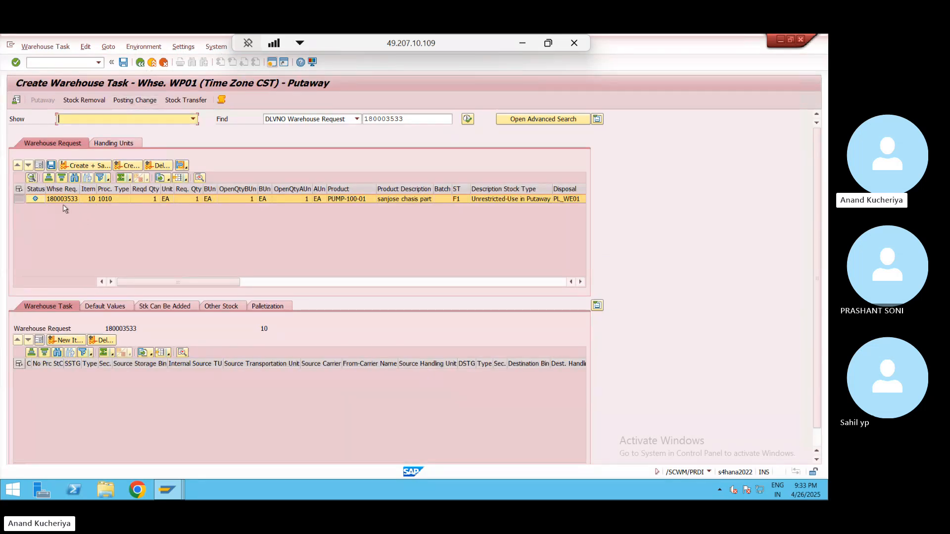
- For the 180003533 request, set destination bin 0010-01-02 from source GR-ZONE, then create and save the task
{"action": "left_click", "coordinate": [22, 201]}
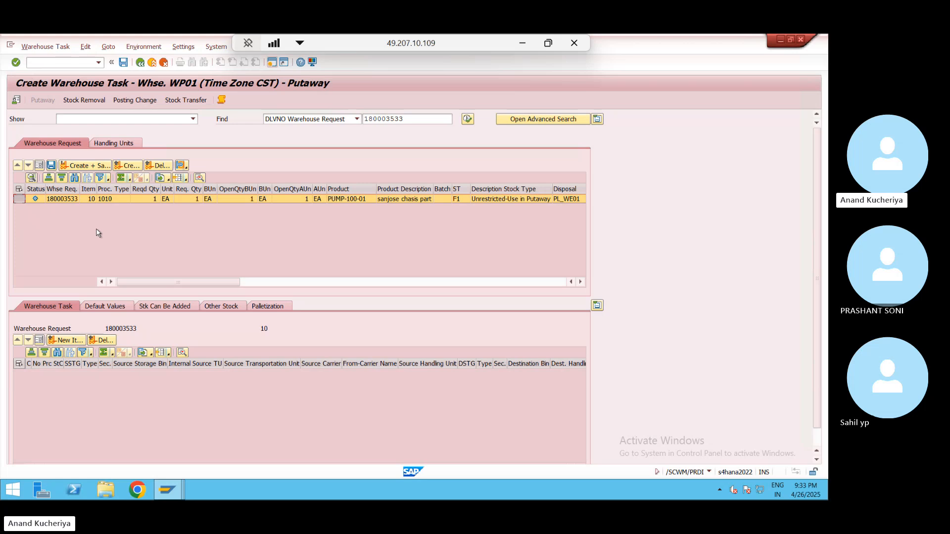
{"action": "left_click", "coordinate": [107, 308]}
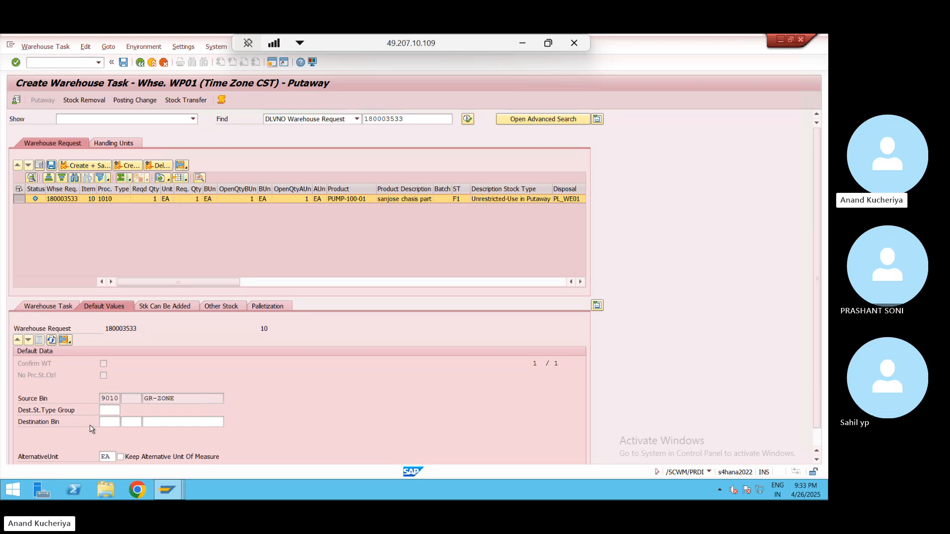
{"action": "left_click", "coordinate": [184, 424]}
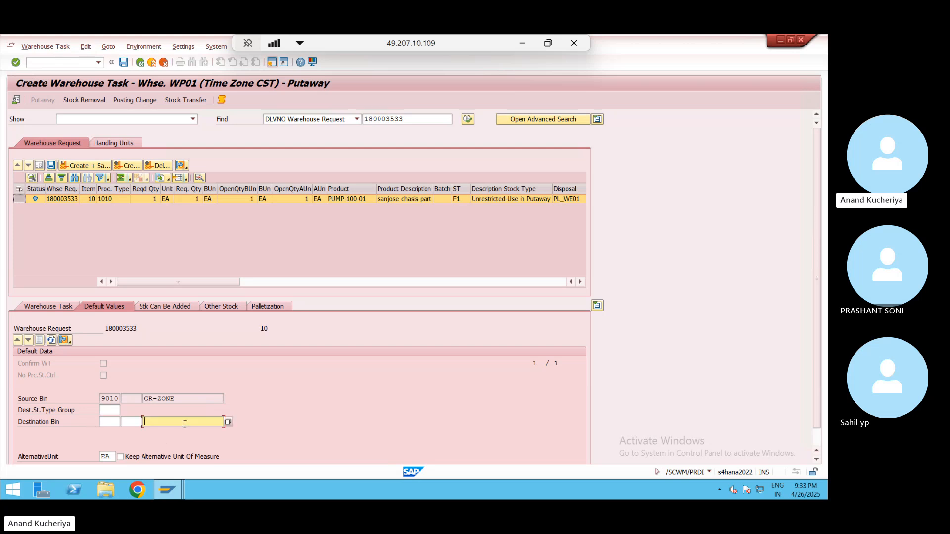
{"action": "left_click", "coordinate": [228, 423]}
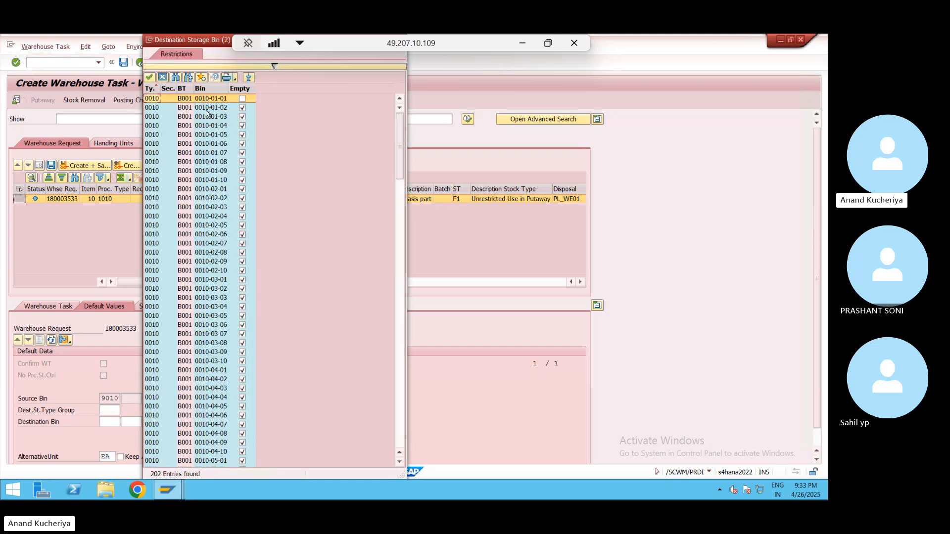
{"action": "double_click", "coordinate": [207, 108]}
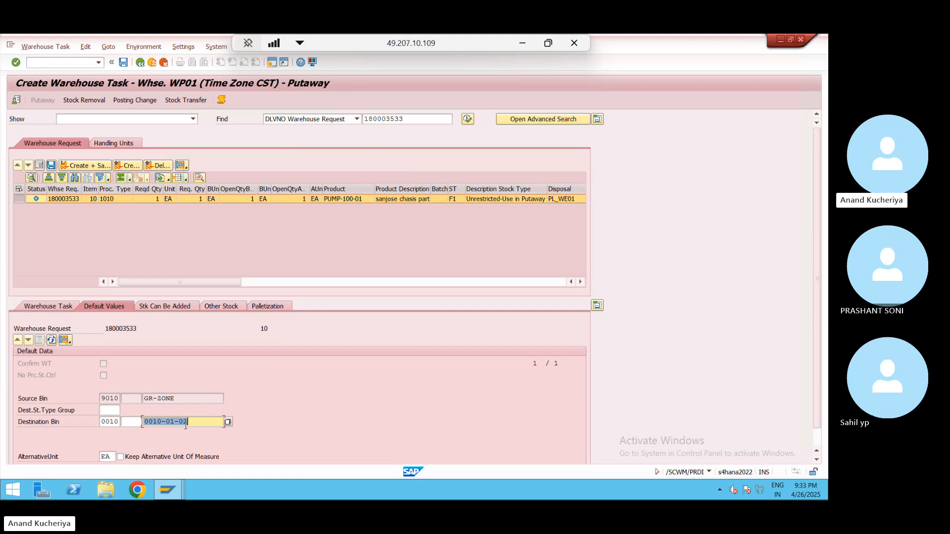
{"action": "left_click", "coordinate": [197, 398]}
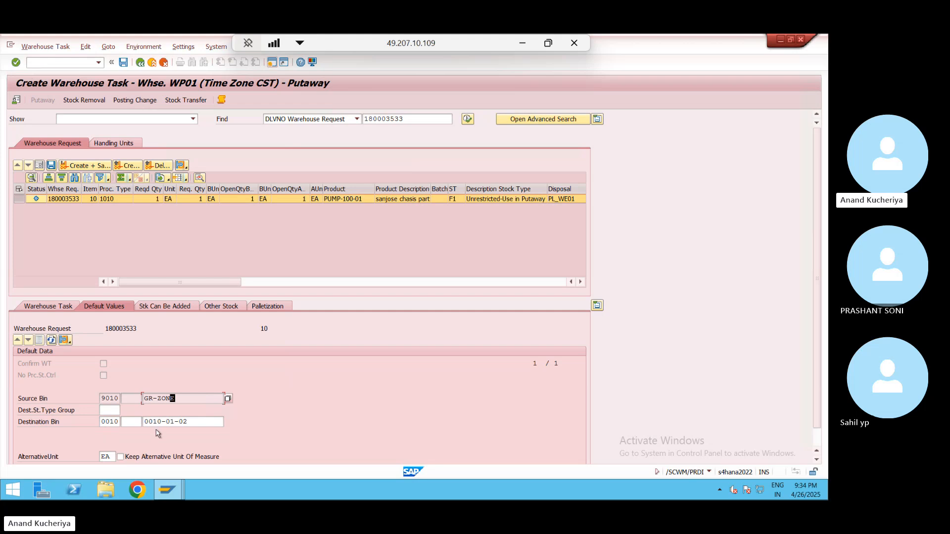
{"action": "left_click", "coordinate": [201, 423]}
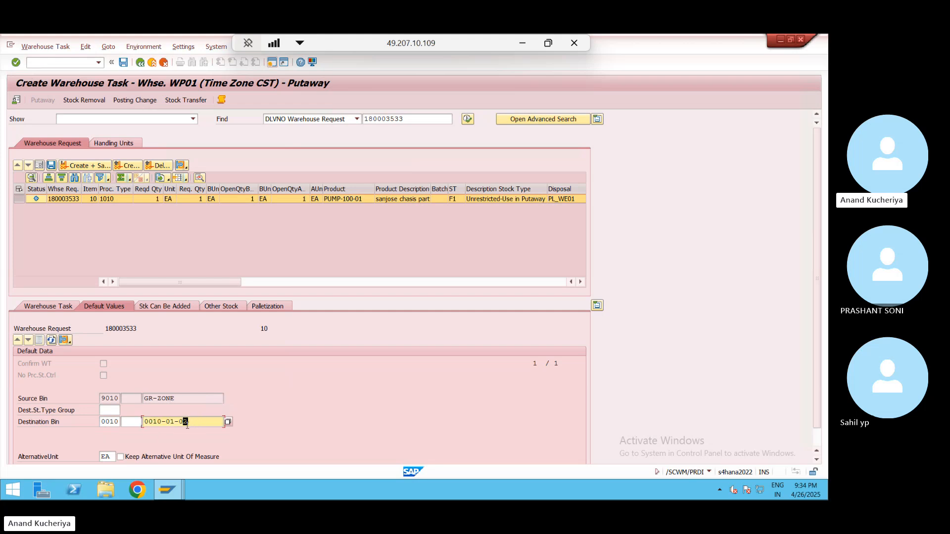
{"action": "left_click", "coordinate": [184, 400]}
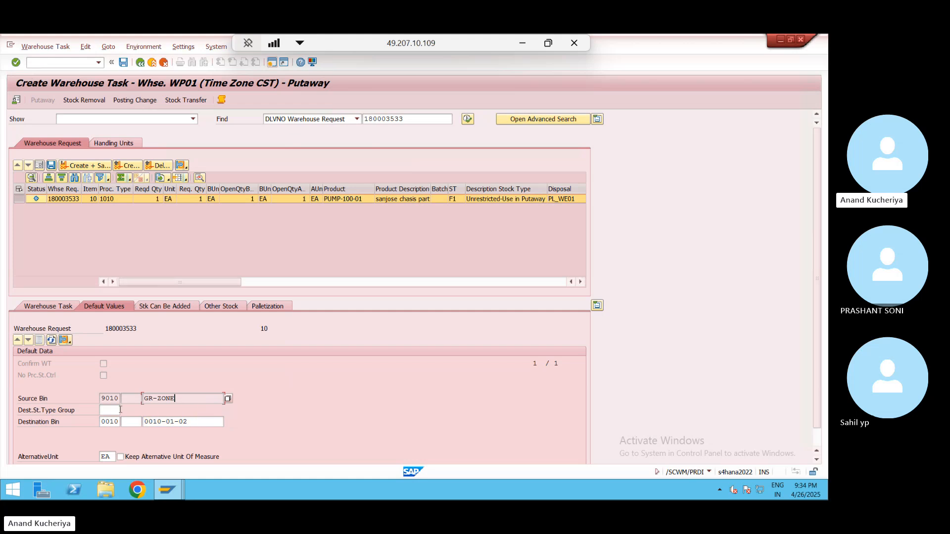
{"action": "left_click", "coordinate": [87, 167]}
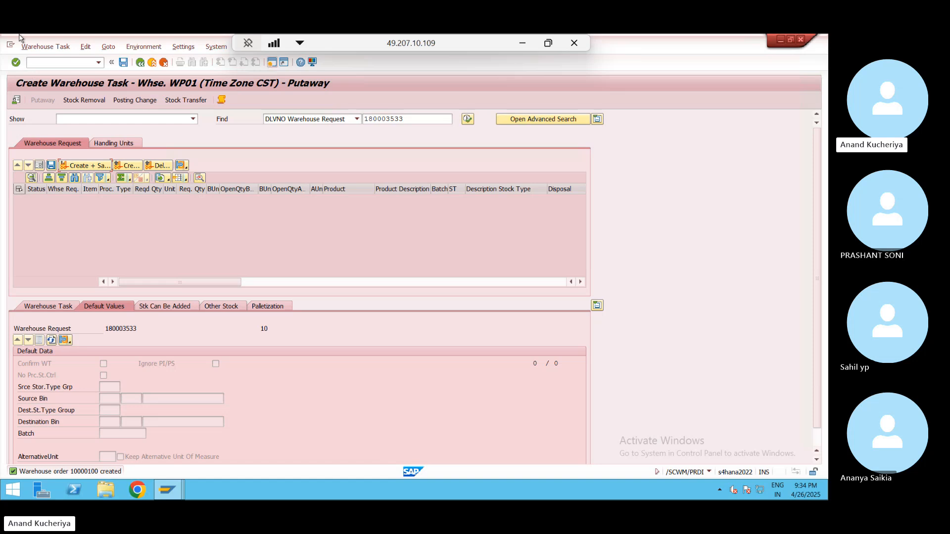
{"action": "left_click", "coordinate": [34, 49]}
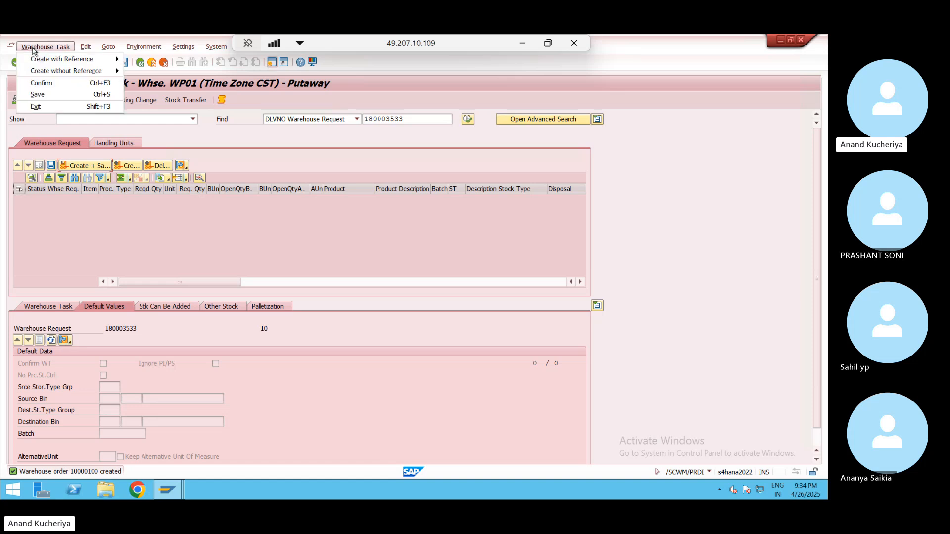
- Go to Confirm Warehouse Task and refresh the physical stock in the Warehouse Monitor
{"action": "left_click", "coordinate": [44, 83]}
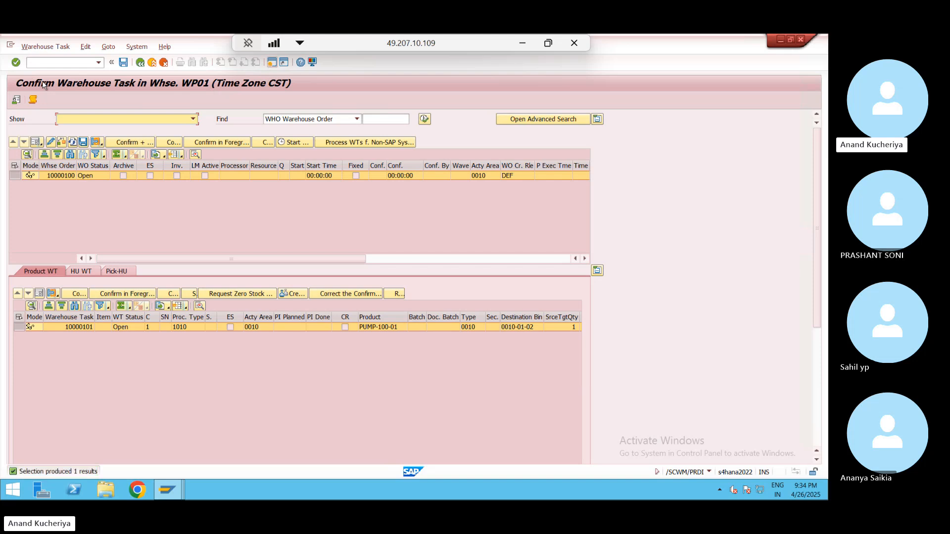
{"action": "mouse_move", "coordinate": [167, 491]}
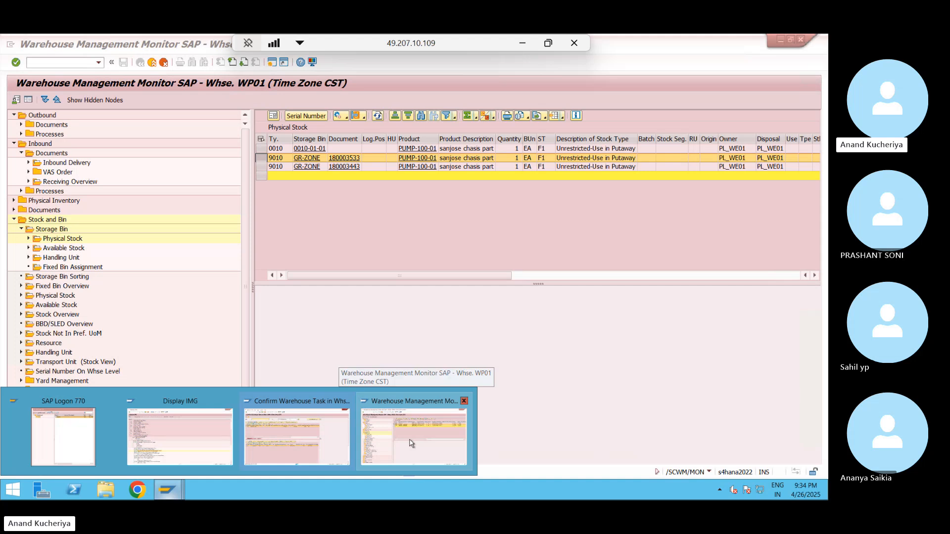
{"action": "left_click", "coordinate": [411, 443]}
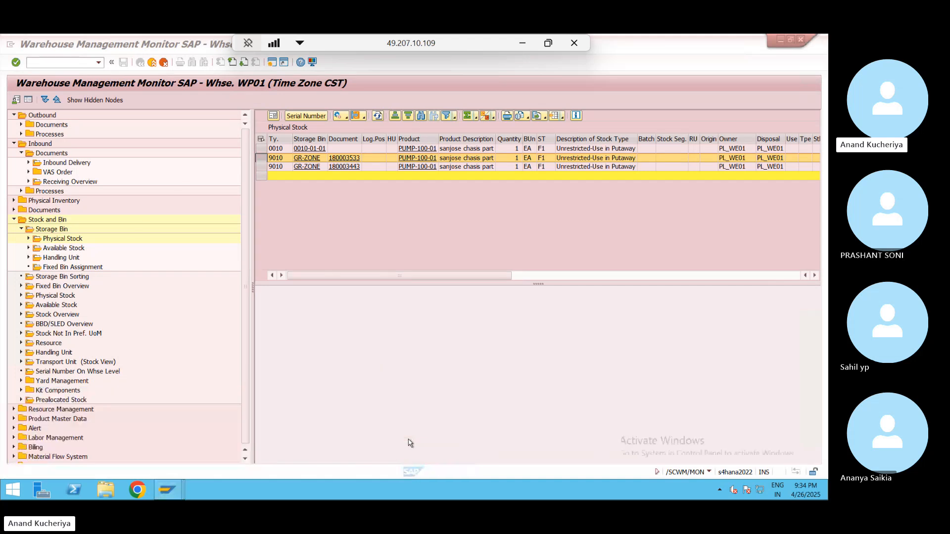
{"action": "left_click", "coordinate": [377, 116]}
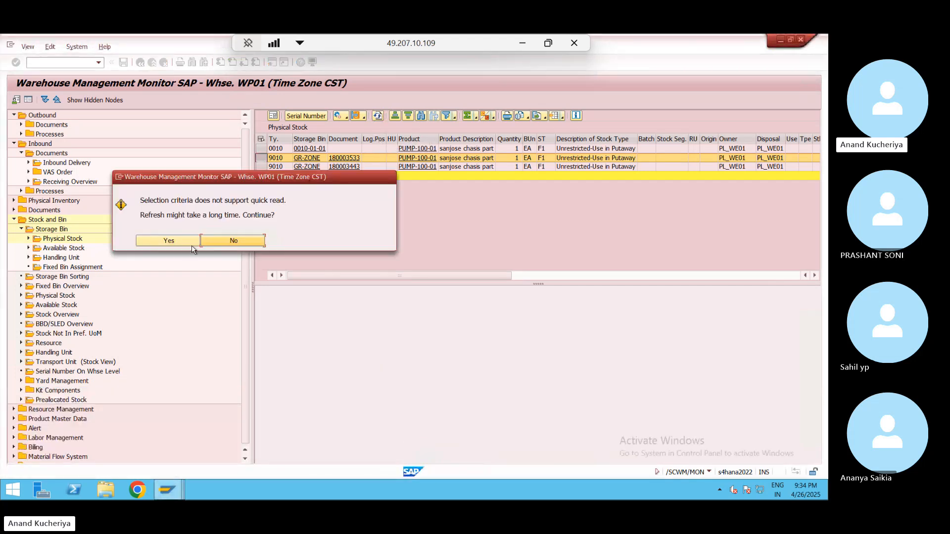
{"action": "left_click", "coordinate": [182, 240]}
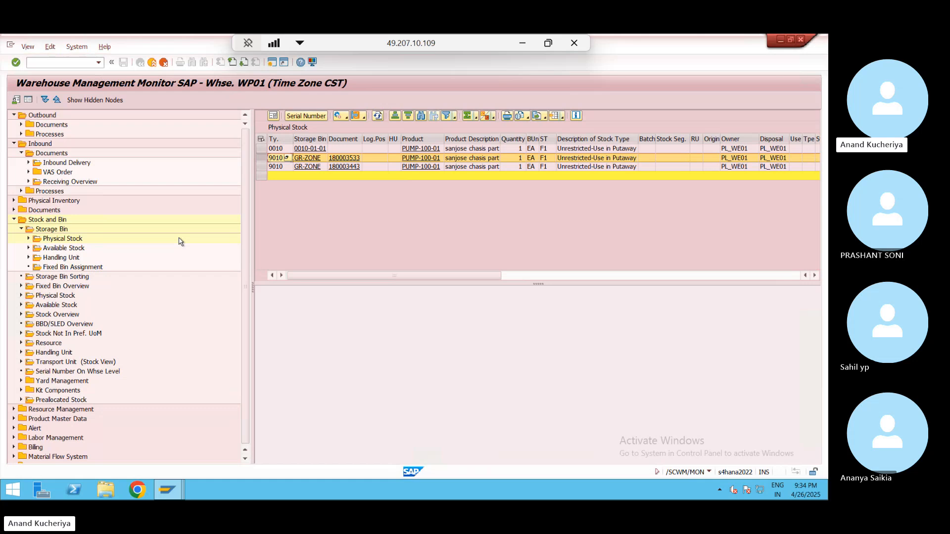
- Select the GR-ZONE stock row for 180003533 and return to the confirmation window
{"action": "left_click", "coordinate": [338, 139]}
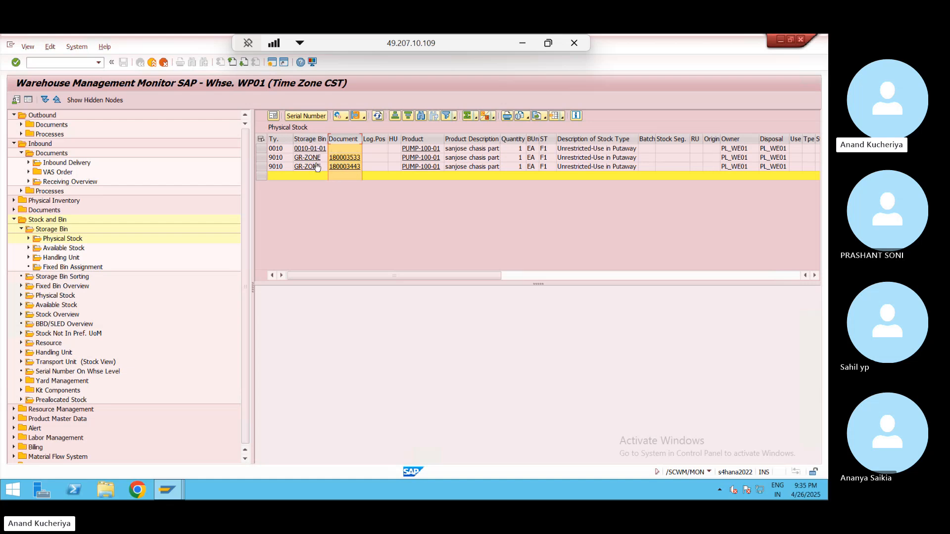
{"action": "left_click", "coordinate": [260, 157]}
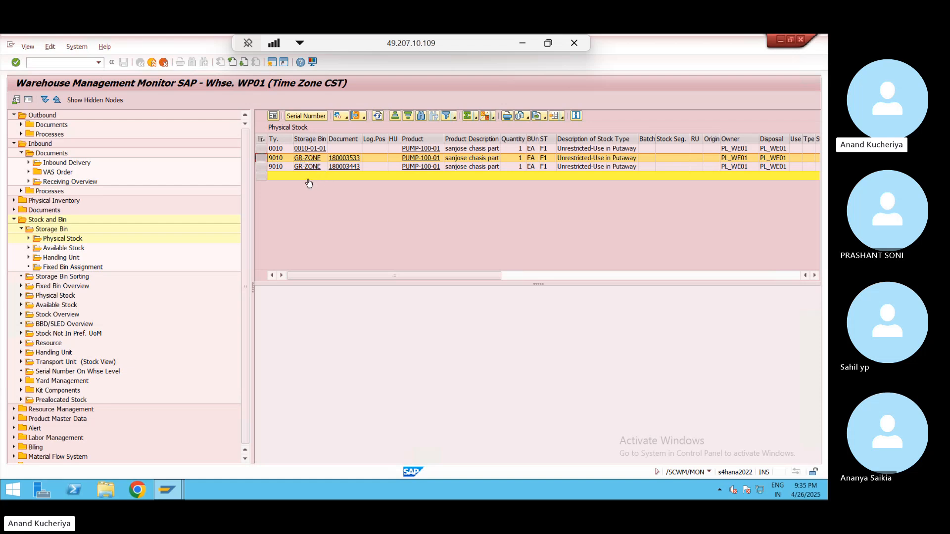
{"action": "key", "text": "alt+Tab"}
{"action": "key", "text": "alt+Tab"}
{"action": "key", "text": "alt+Tab"}
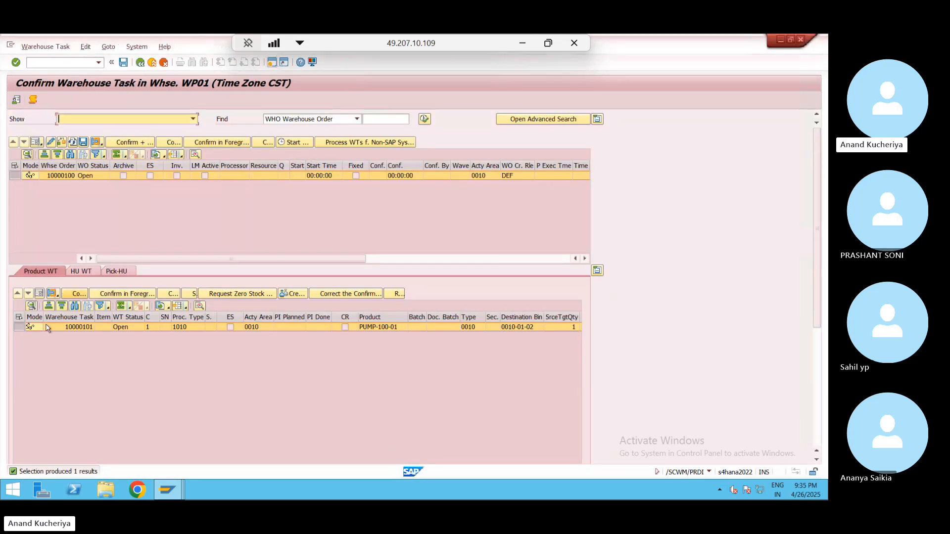
- Review task 10000101's details, checking destination bin 0010-01-02
{"action": "left_click", "coordinate": [20, 327]}
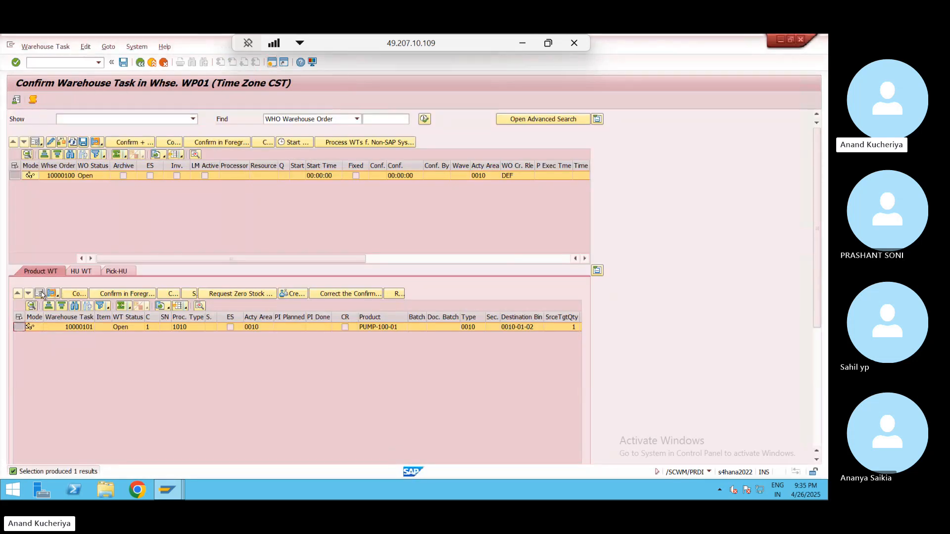
{"action": "left_click", "coordinate": [40, 293]}
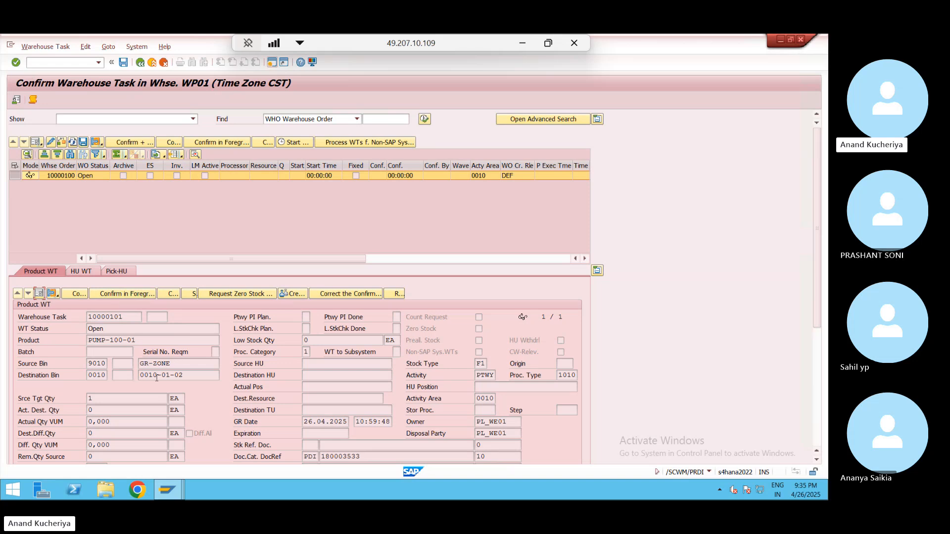
{"action": "left_click", "coordinate": [188, 377]}
{"action": "key", "text": "alt+Tab"}
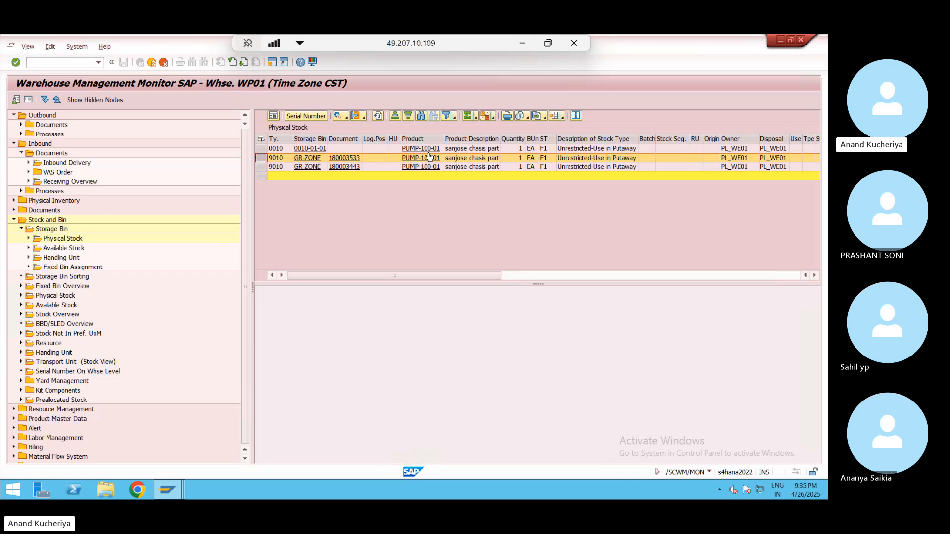
{"action": "key", "text": "alt+Tab"}
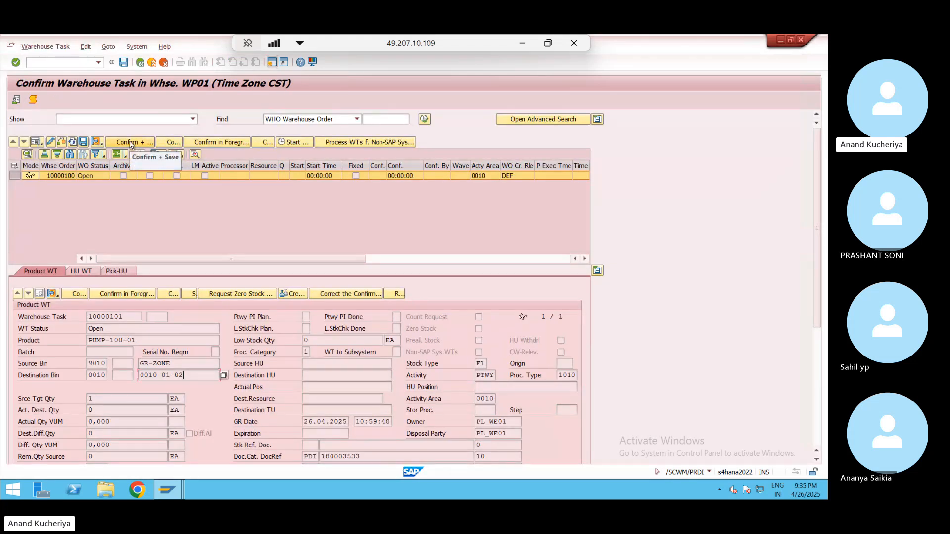
- Confirm and save task 10000101, then refresh the WP01 physical stock list
{"action": "left_click", "coordinate": [131, 143]}
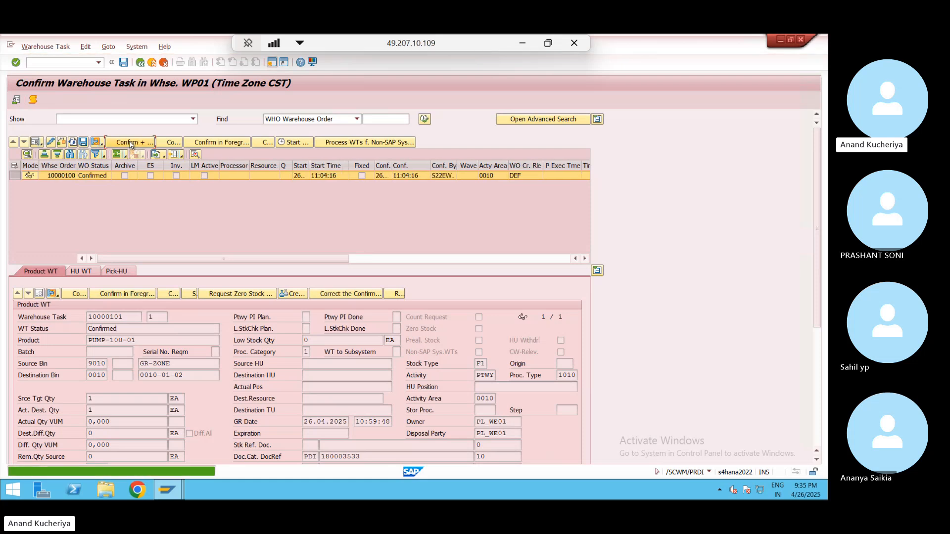
{"action": "key", "text": "alt+Tab"}
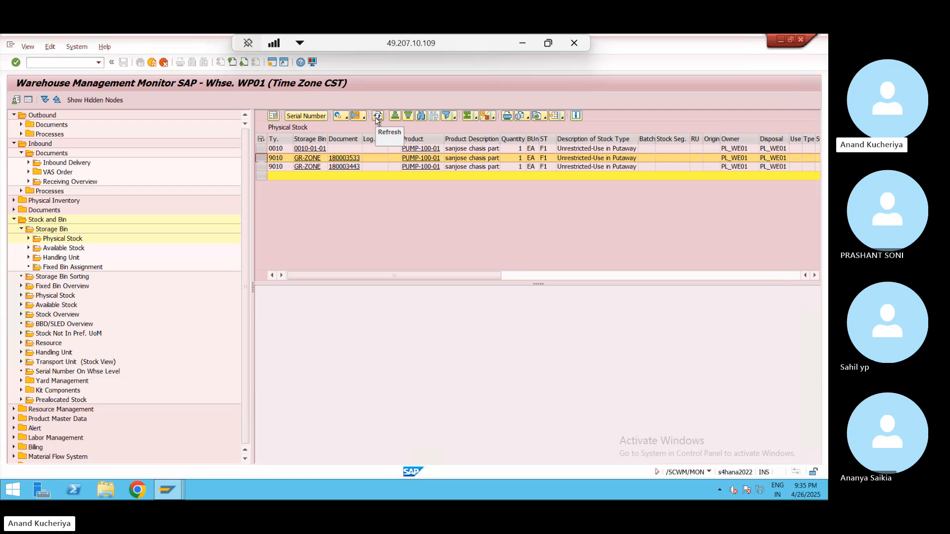
{"action": "left_click", "coordinate": [379, 117]}
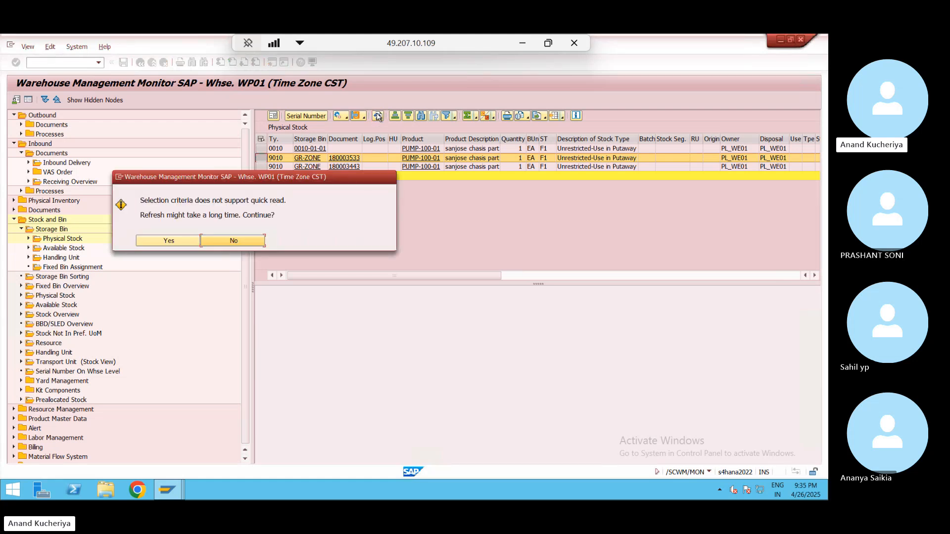
{"action": "left_click", "coordinate": [168, 241]}
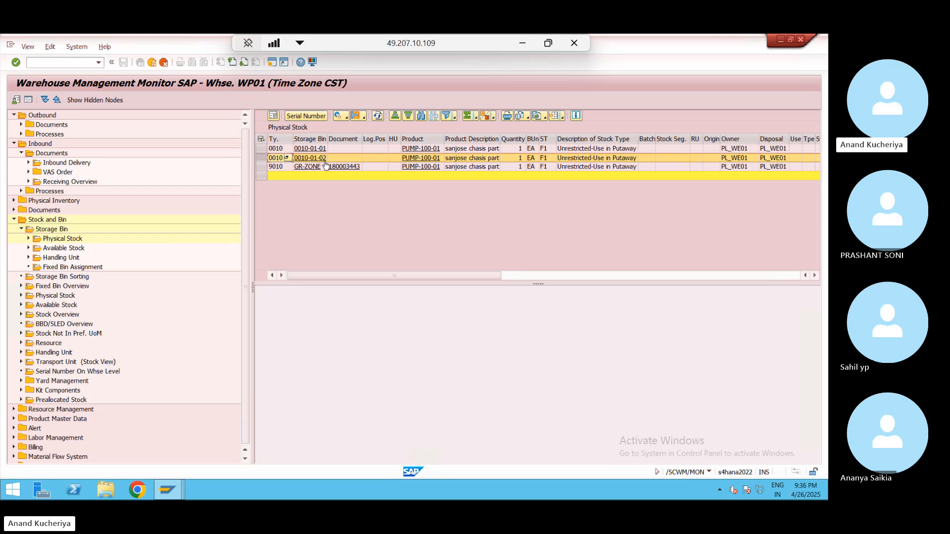
- Bold the row 13 headers Putaway, Inbound Delivery, Inbound Delivery EWM and Good Receipt
{"action": "left_click", "coordinate": [522, 45]}
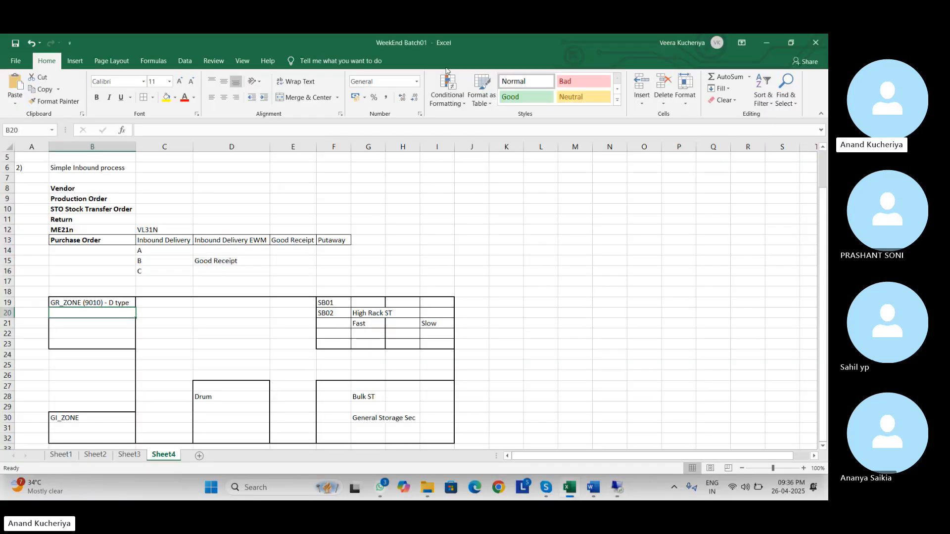
{"action": "left_click", "coordinate": [336, 241]}
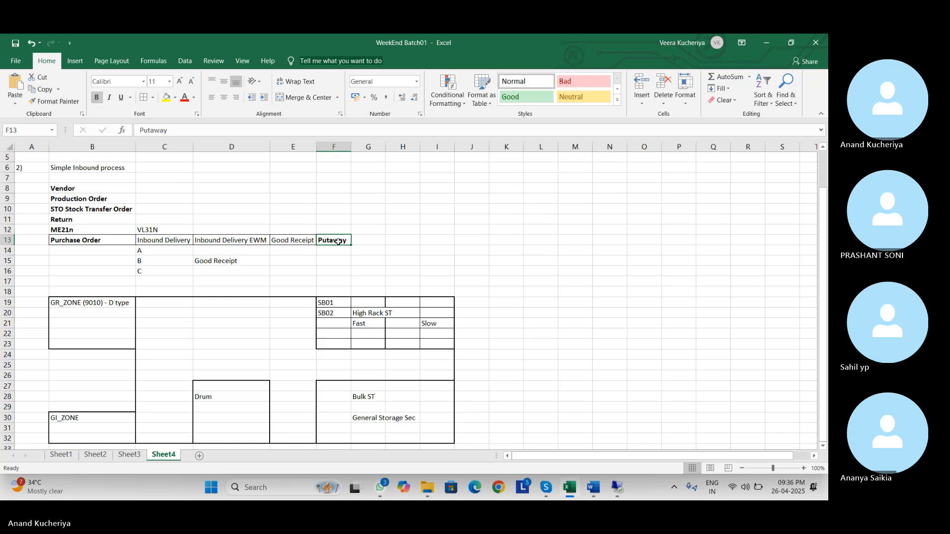
{"action": "key", "text": "ctrl+b"}
{"action": "key", "text": "Left"}
{"action": "key", "text": "Left"}
{"action": "key", "text": "Left"}
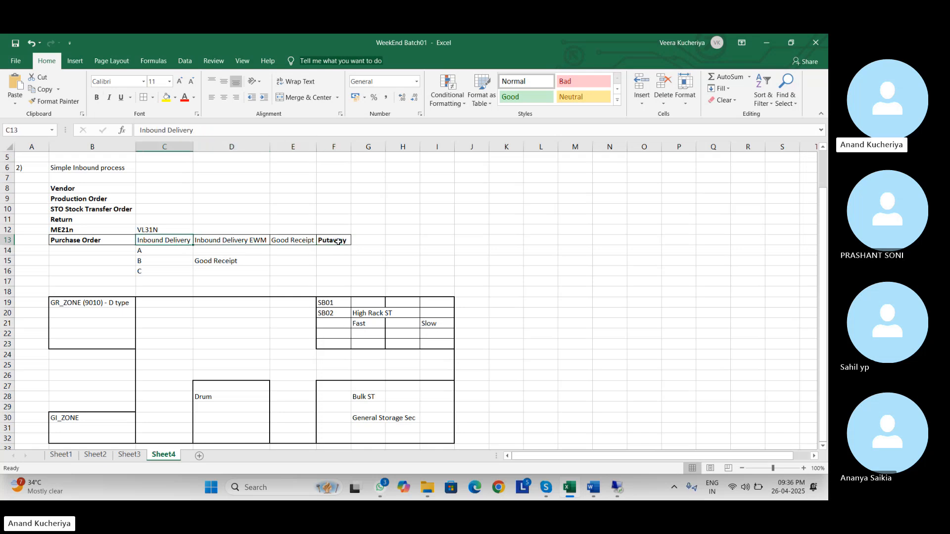
{"action": "key", "text": "Left"}
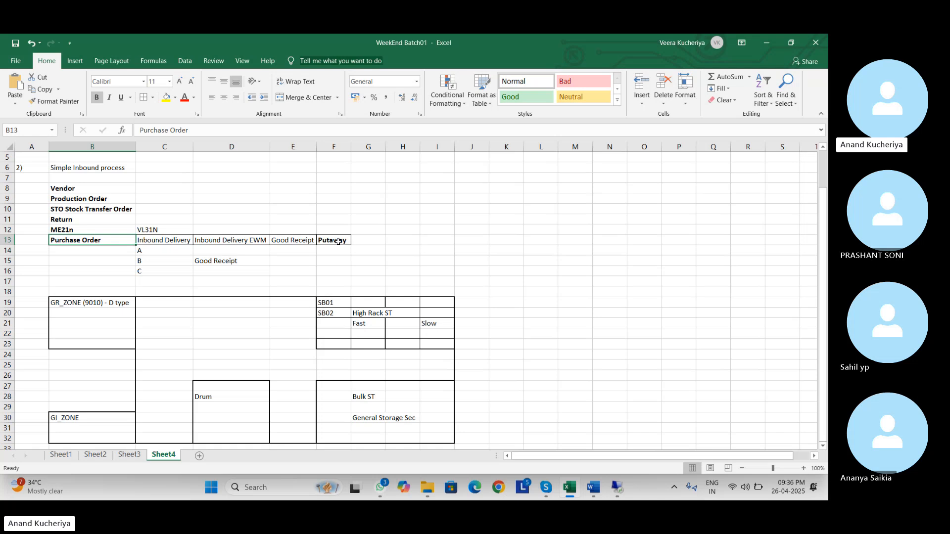
{"action": "key", "text": "Right"}
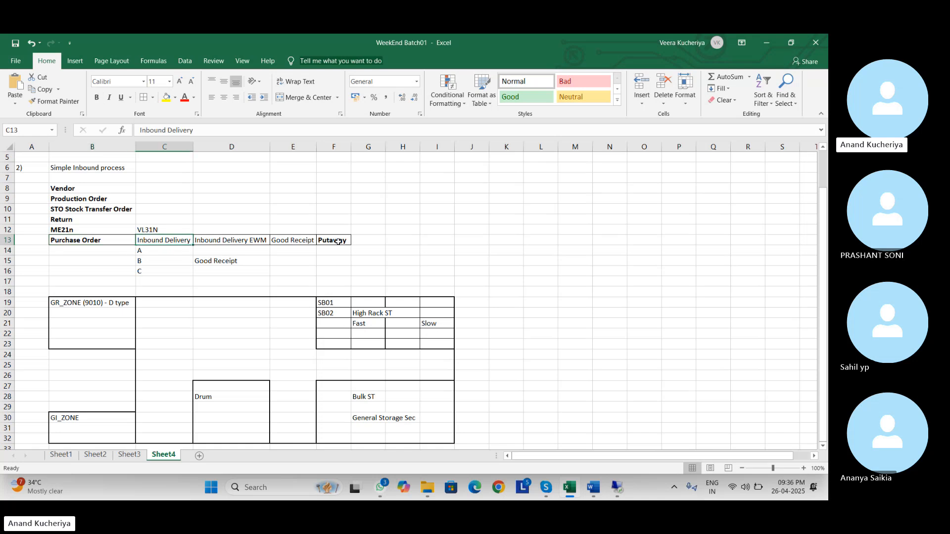
{"action": "key", "text": "ctrl+b"}
{"action": "key", "text": "Right"}
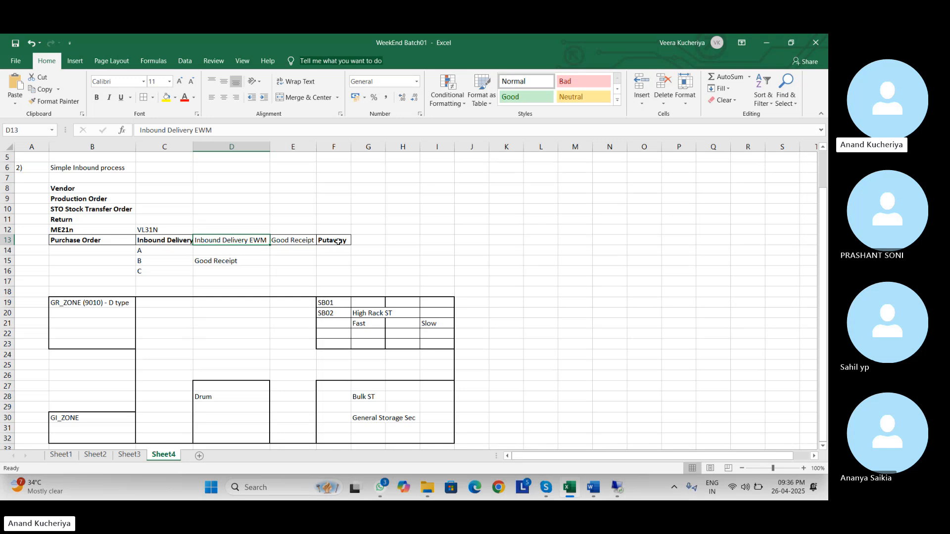
{"action": "key", "text": "ctrl+b"}
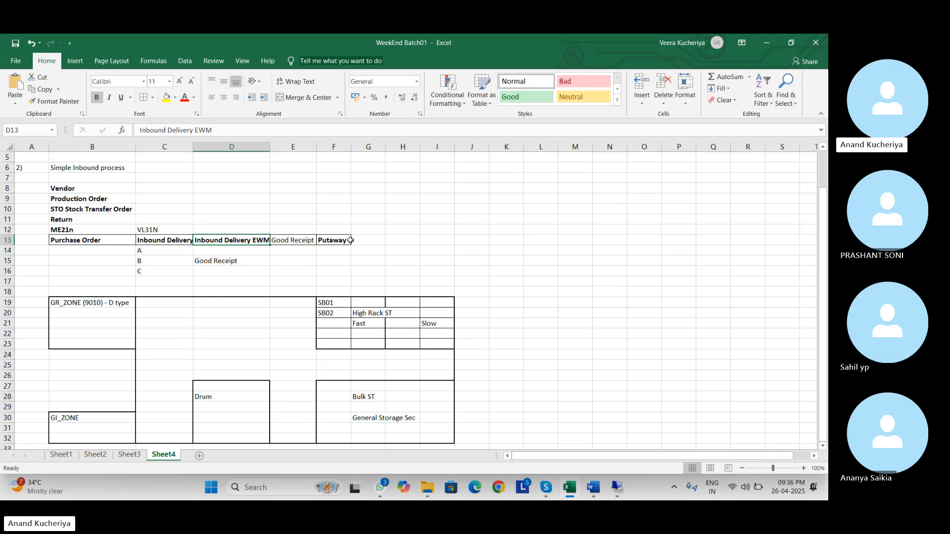
{"action": "left_click", "coordinate": [293, 244]}
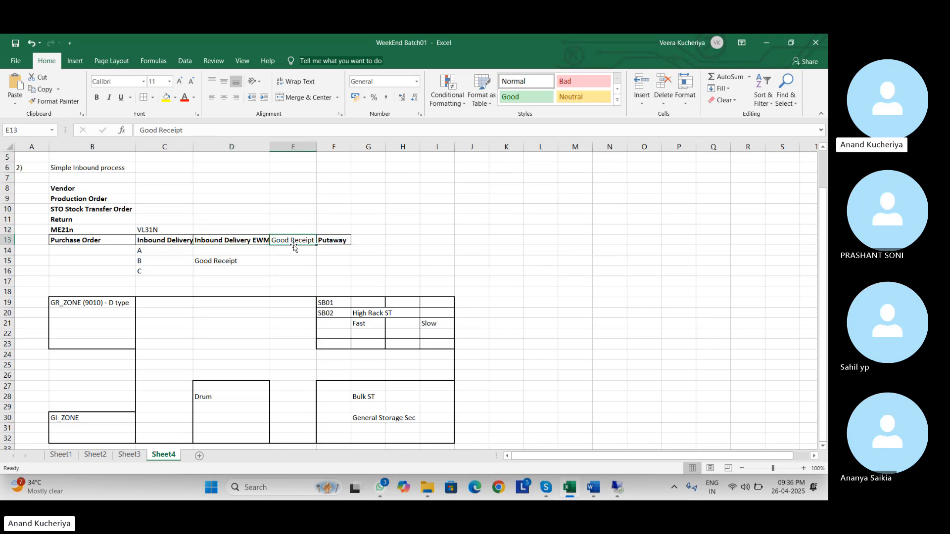
{"action": "key", "text": "ctrl+b"}
- Enter GR_ZONE in E15 and 0010-01-02 in F15
{"action": "left_click", "coordinate": [289, 263]}
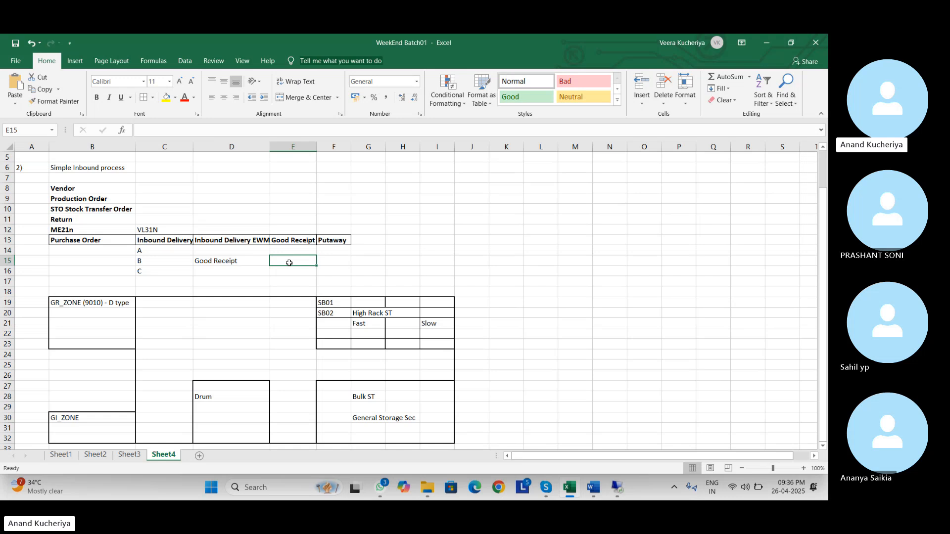
{"action": "type", "text": "GR"}
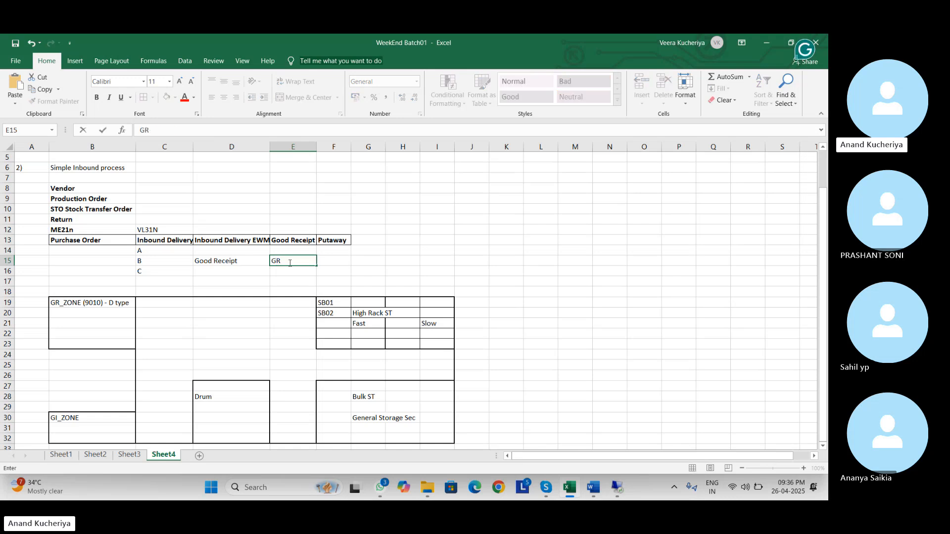
{"action": "type", "text": "_ZONE"}
{"action": "key", "text": "Tab"}
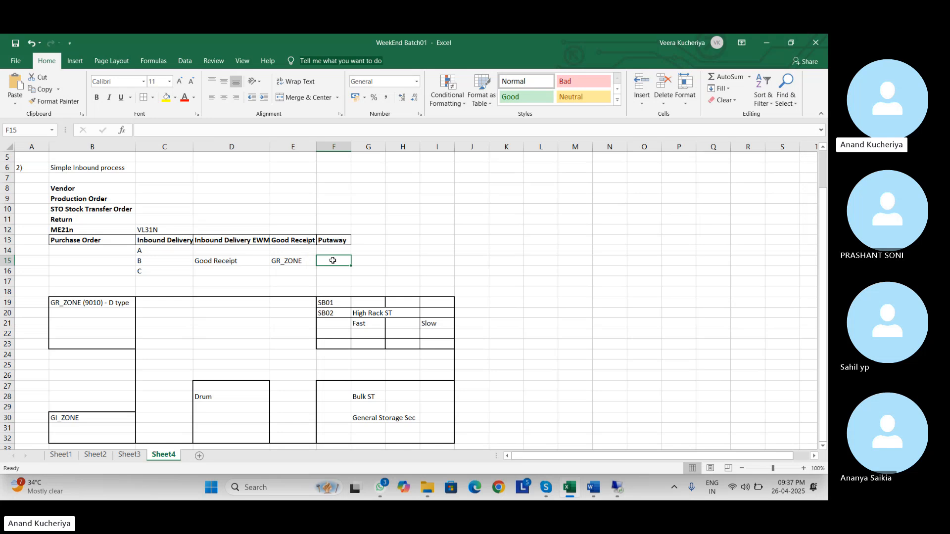
{"action": "type", "text": "'"}
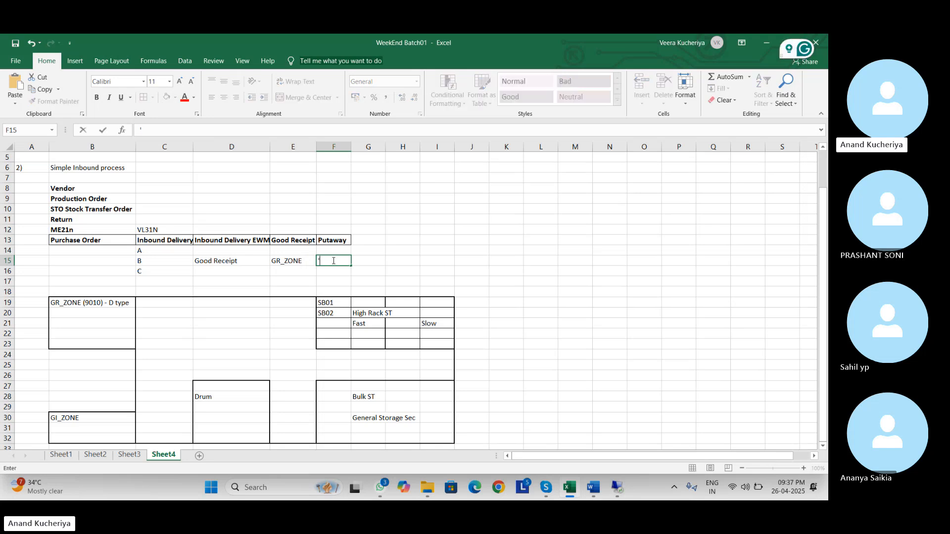
{"action": "type", "text": "0010"}
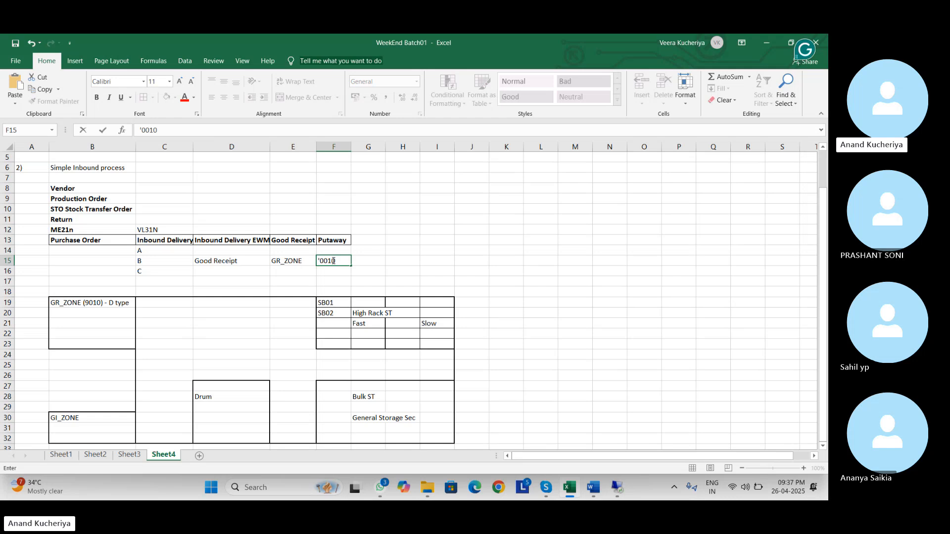
{"action": "type", "text": "-01-02"}
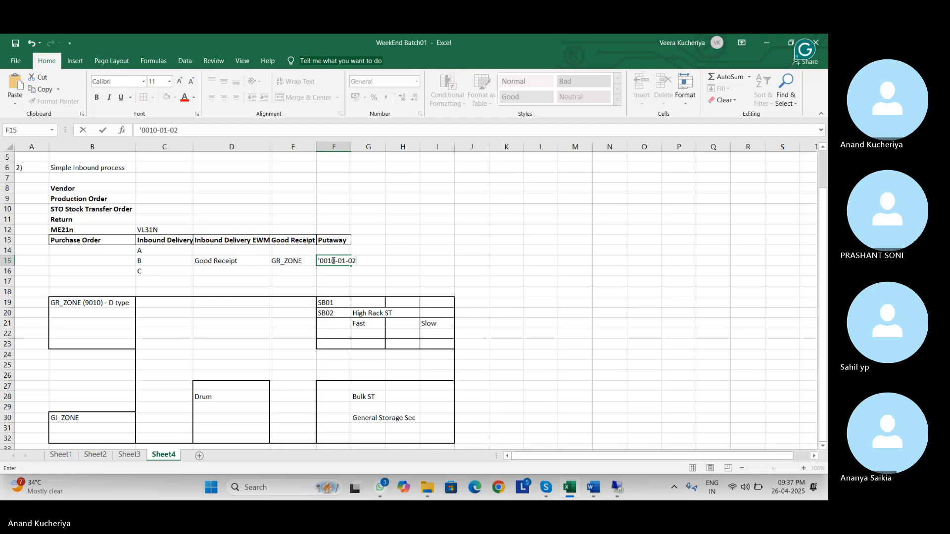
{"action": "key", "text": "BackSpace"}
{"action": "key", "text": "BackSpace"}
{"action": "key", "text": "BackSpace"}
{"action": "key", "text": "BackSpace"}
{"action": "key", "text": "BackSpace"}
{"action": "key", "text": "alt+Tab"}
{"action": "key", "text": "alt+Tab"}
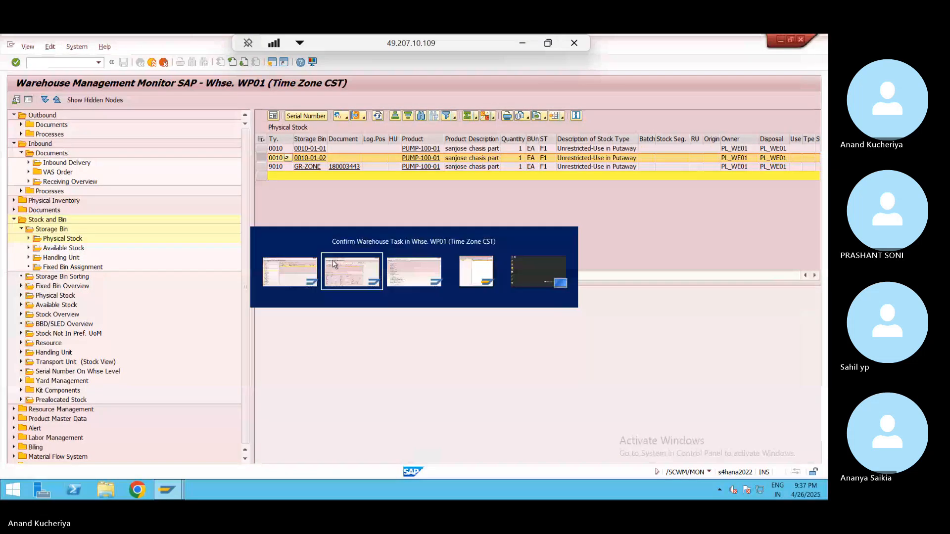
{"action": "left_click", "coordinate": [521, 44]}
{"action": "type", "text": "010-01"}
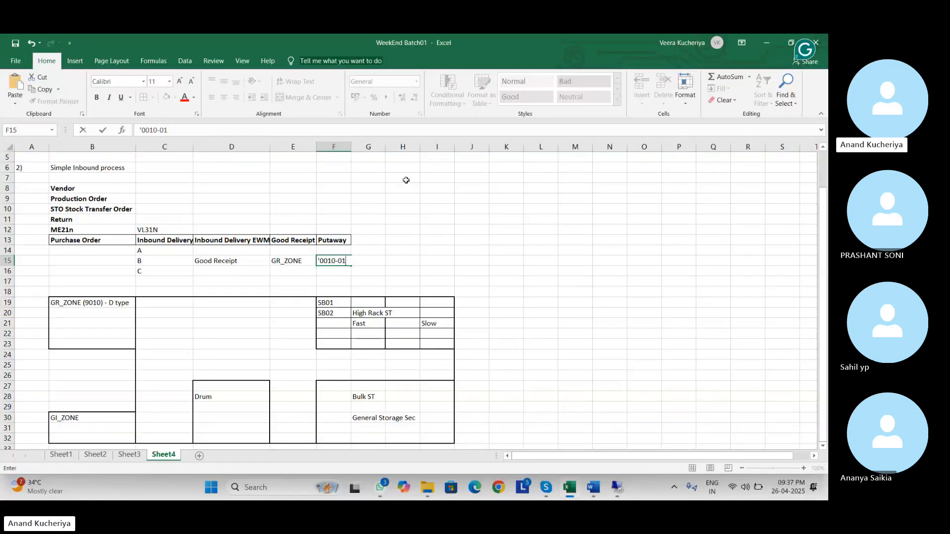
{"action": "type", "text": "-02"}
- Widen column F to fit 0010-01-02 and minimize the workbook
{"action": "left_click", "coordinate": [348, 147]}
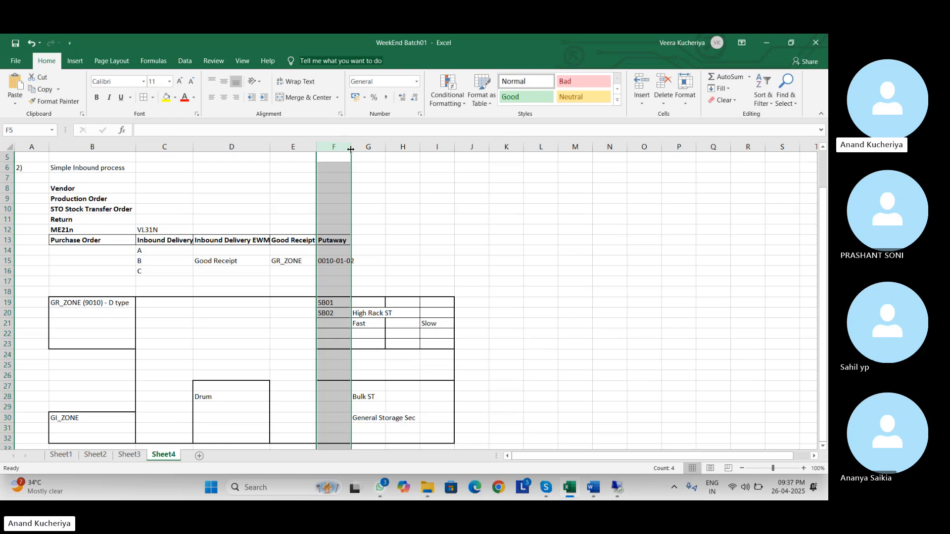
{"action": "left_click_drag", "start_coordinate": [350, 149], "coordinate": [370, 150]}
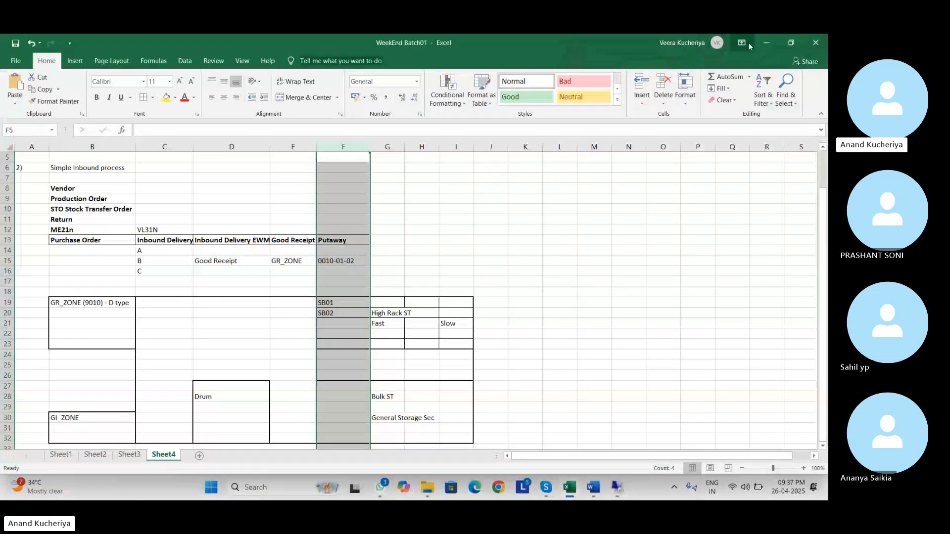
{"action": "left_click", "coordinate": [768, 44]}
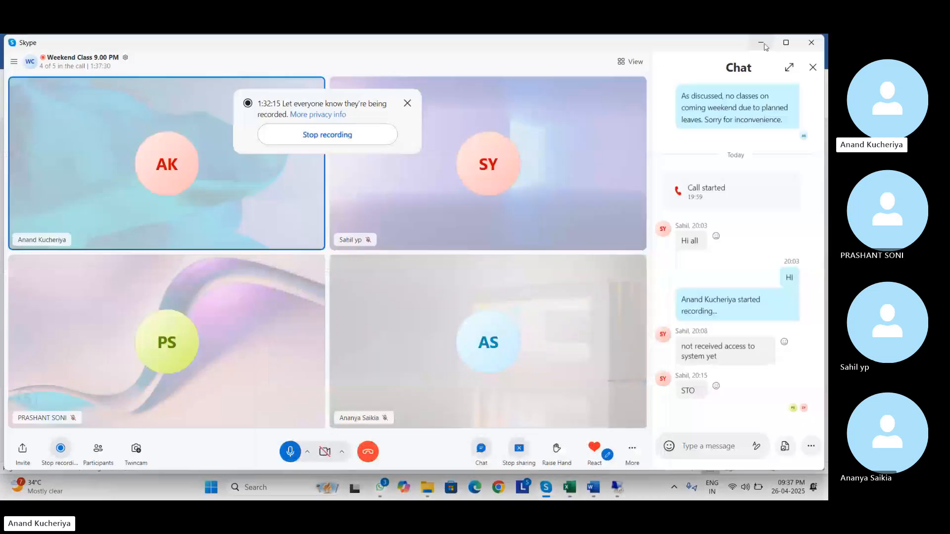
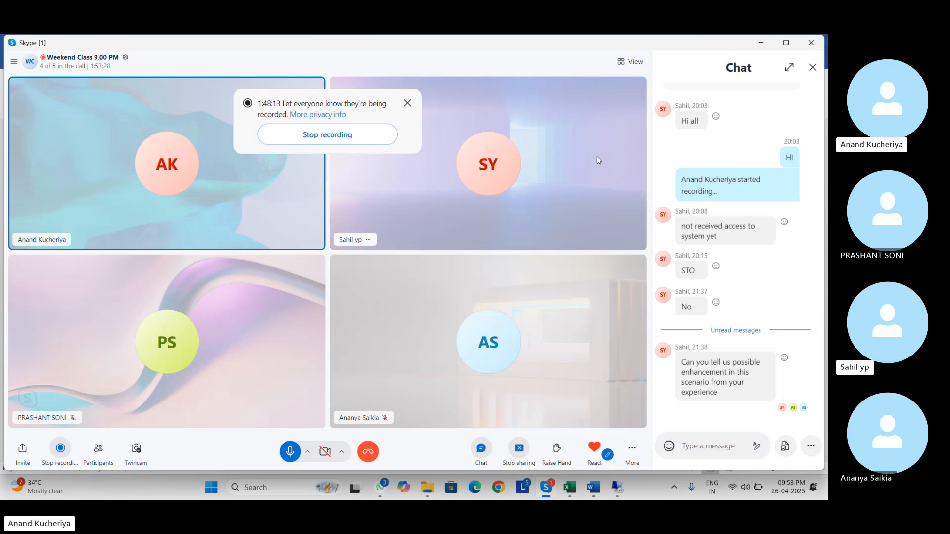
- Copy product PUMP-100-01 from the confirmed warehouse task and open a new SAP session
{"action": "key", "text": "alt+Tab"}
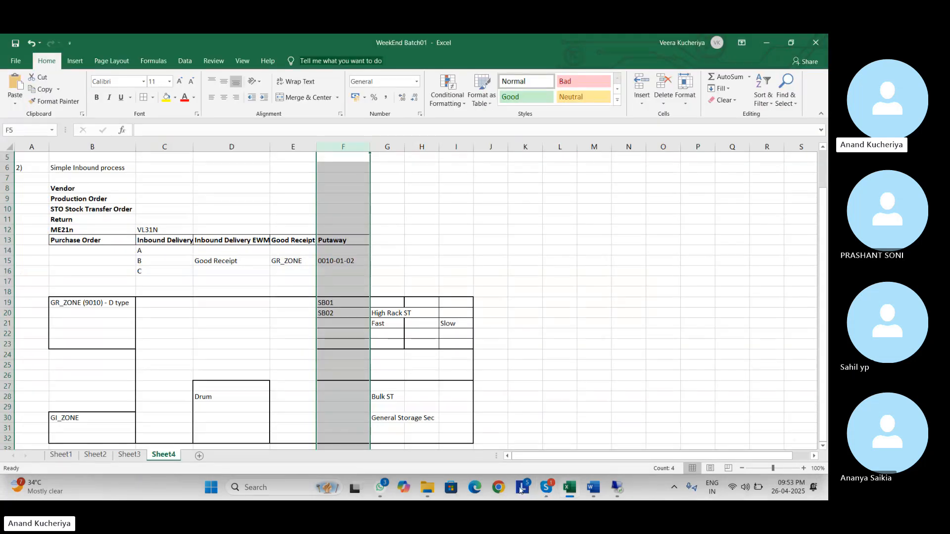
{"action": "mouse_move", "coordinate": [617, 490]}
{"action": "left_click", "coordinate": [619, 444]}
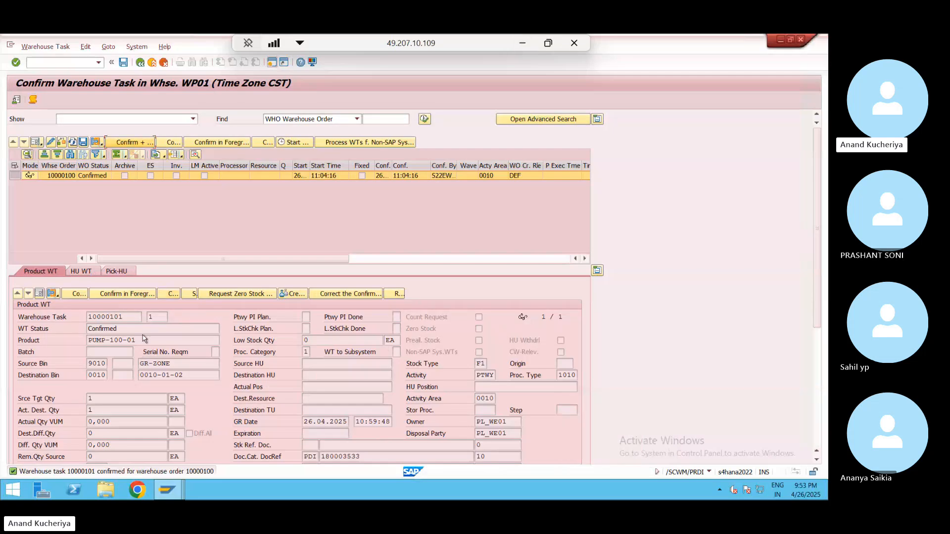
{"action": "key", "text": "ctrl+/"}
{"action": "left_click_drag", "start_coordinate": [141, 341], "coordinate": [83, 344]}
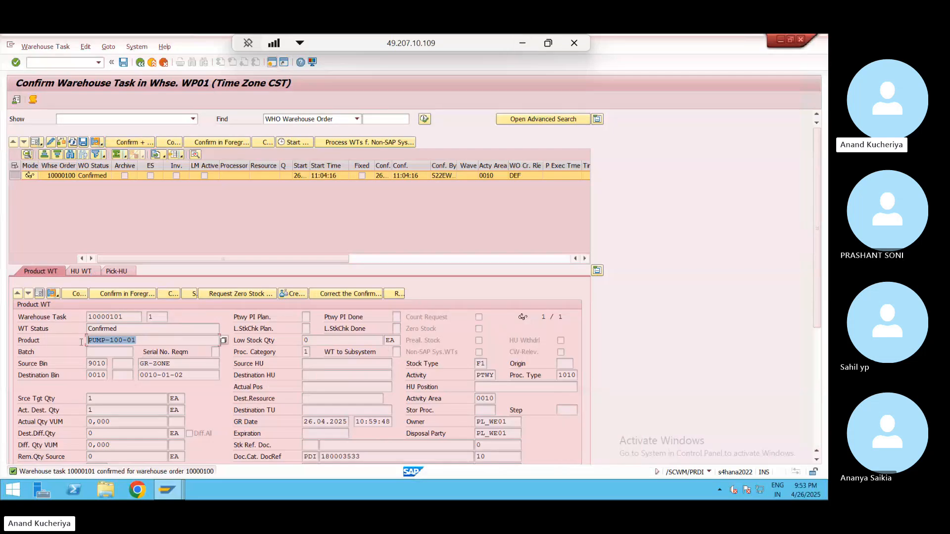
{"action": "key", "text": "ctrl+c"}
{"action": "left_click", "coordinate": [275, 63]}
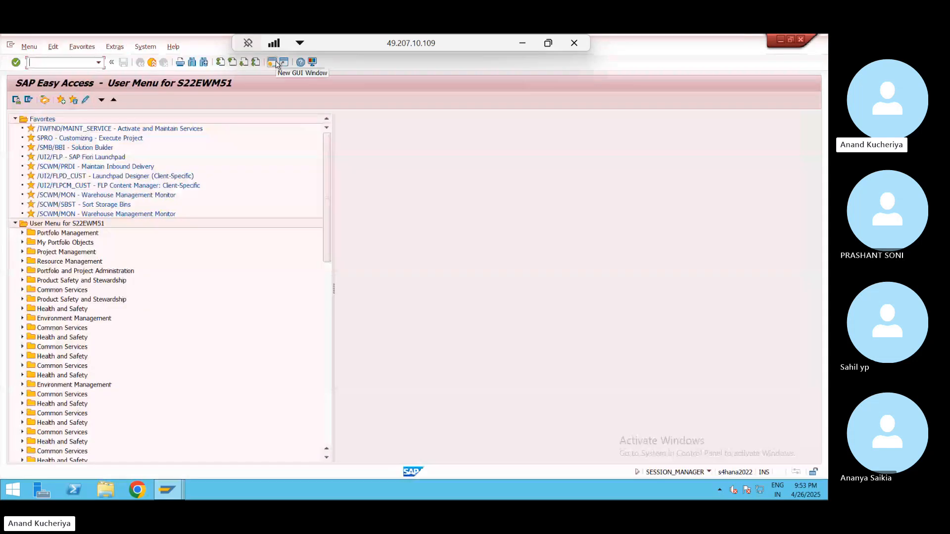
- Start /n/scwm/mat1 and enter PUMP-100-01 as the product from the input history
{"action": "type", "text": "/n/scwm/mat1"}
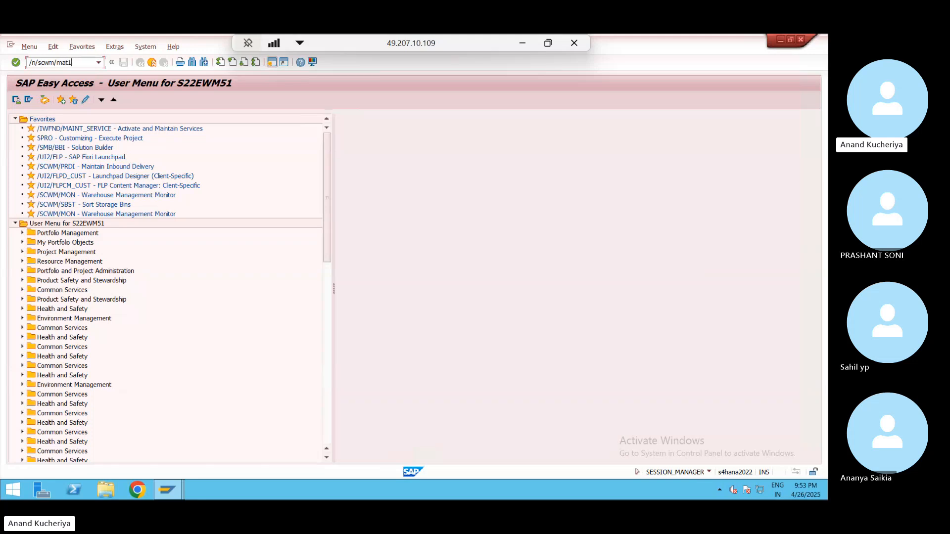
{"action": "key", "text": "Return"}
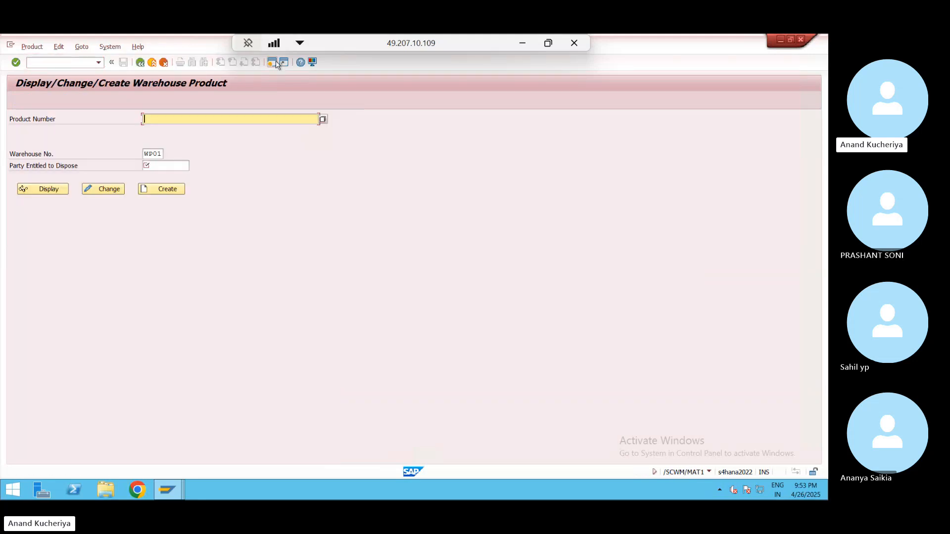
{"action": "key", "text": "Down"}
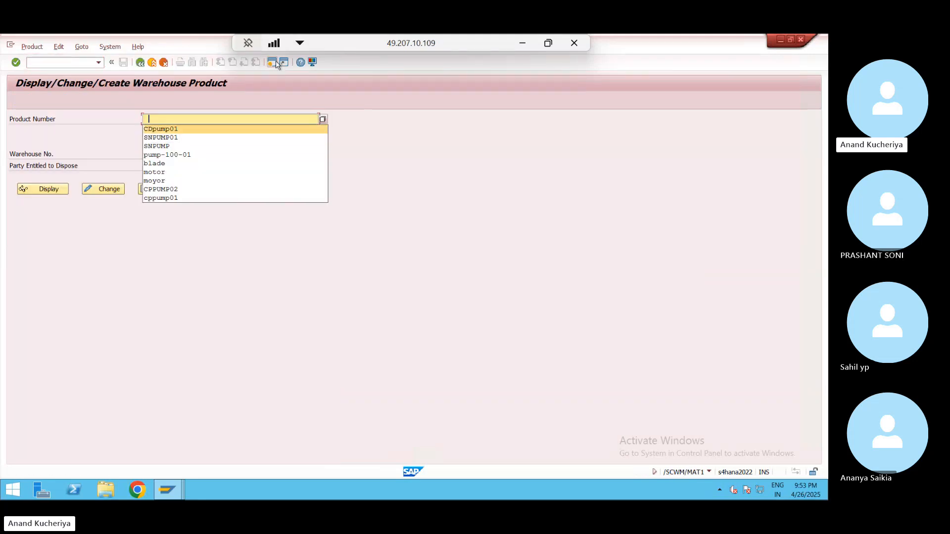
{"action": "key", "text": "Down"}
{"action": "key", "text": "Down"}
{"action": "key", "text": "Down"}
{"action": "key", "text": "Down"}
{"action": "key", "text": "Return"}
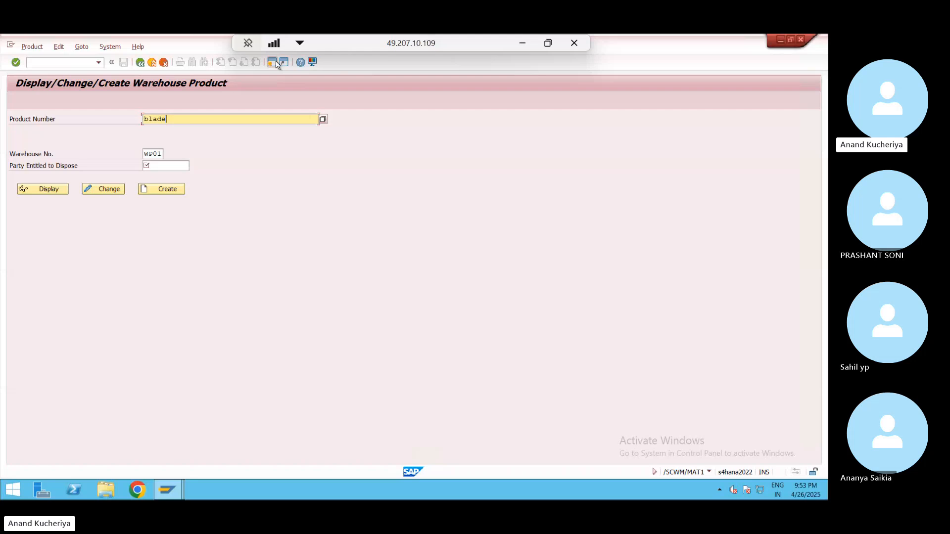
{"action": "key", "text": "BackSpace"}
{"action": "key", "text": "BackSpace"}
{"action": "key", "text": "BackSpace"}
{"action": "key", "text": "BackSpace"}
{"action": "key", "text": "BackSpace"}
{"action": "key", "text": "Down"}
{"action": "key", "text": "Down"}
{"action": "key", "text": "Down"}
{"action": "key", "text": "Down"}
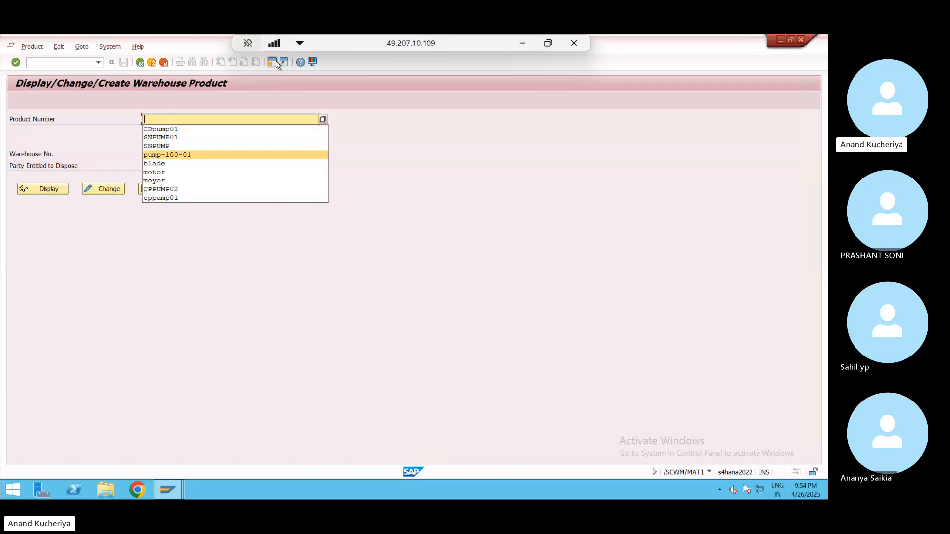
{"action": "key", "text": "Return"}
{"action": "key", "text": "Tab"}
{"action": "key", "text": "Tab"}
- Enter warehouse WP01 and pick PL_WE01 as the party entitled to dispose, then validate
{"action": "key", "text": "Down"}
{"action": "key", "text": "Return"}
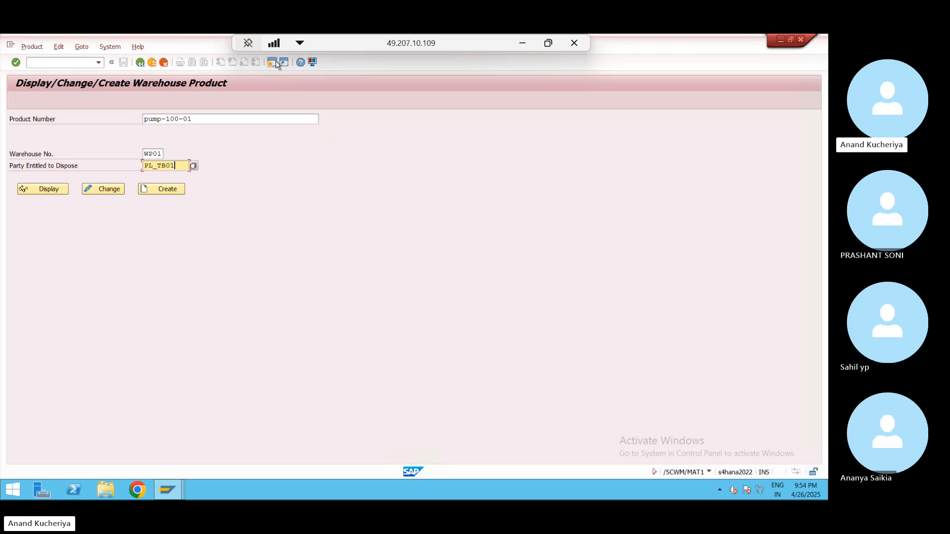
{"action": "key", "text": "BackSpace"}
{"action": "key", "text": "BackSpace"}
{"action": "key", "text": "BackSpace"}
{"action": "key", "text": "BackSpace"}
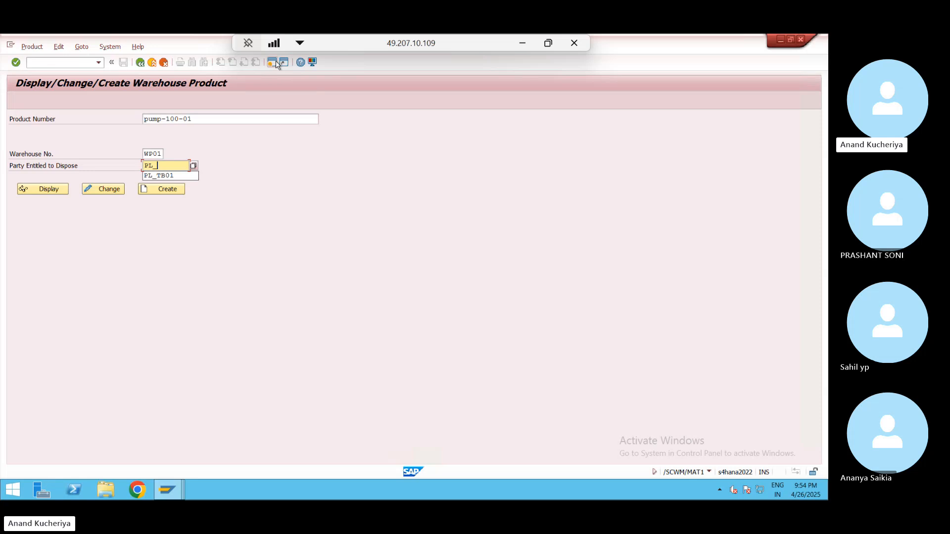
{"action": "type", "text": "WP01"}
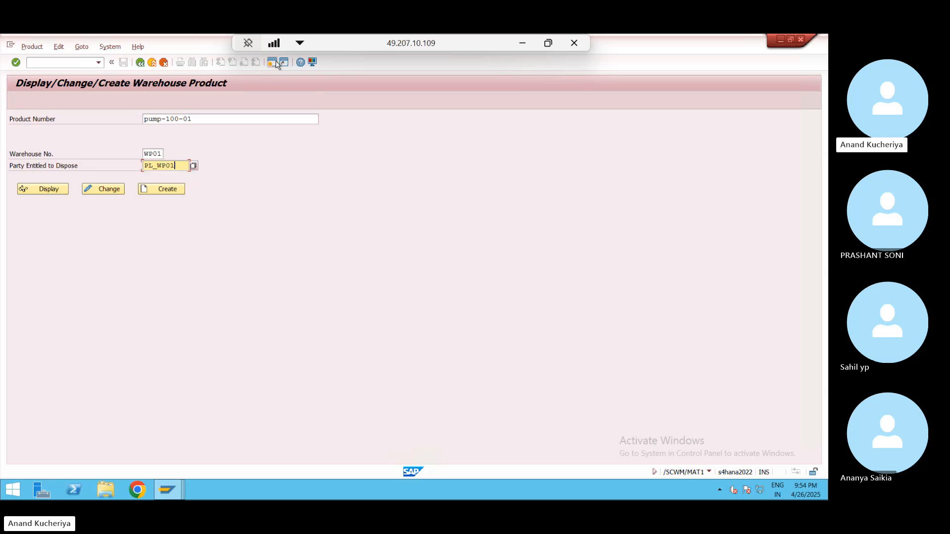
{"action": "key", "text": "Return"}
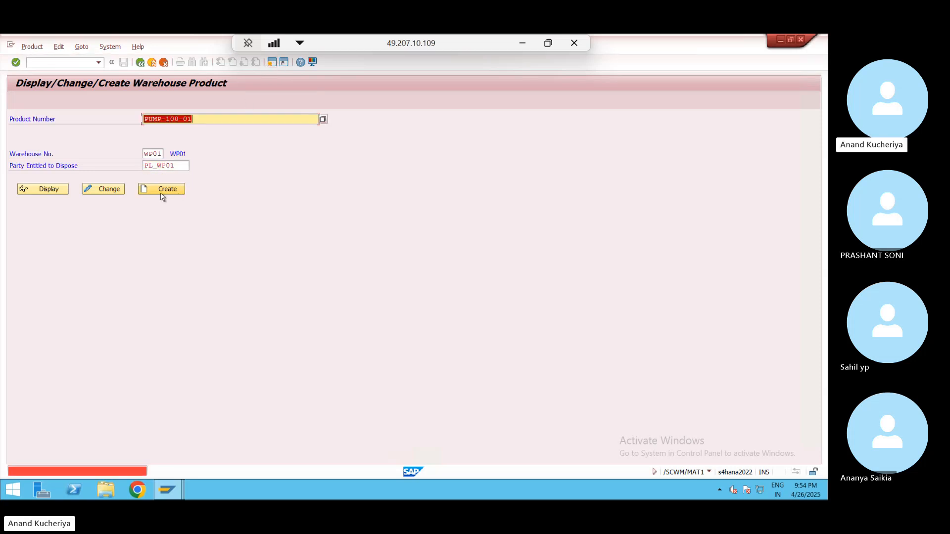
{"action": "left_click", "coordinate": [176, 165]}
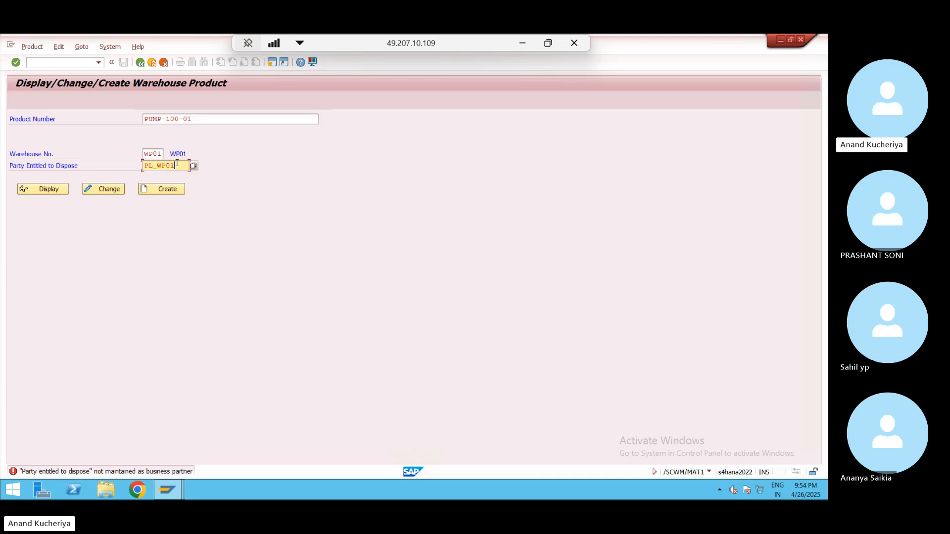
{"action": "left_click", "coordinate": [194, 166]}
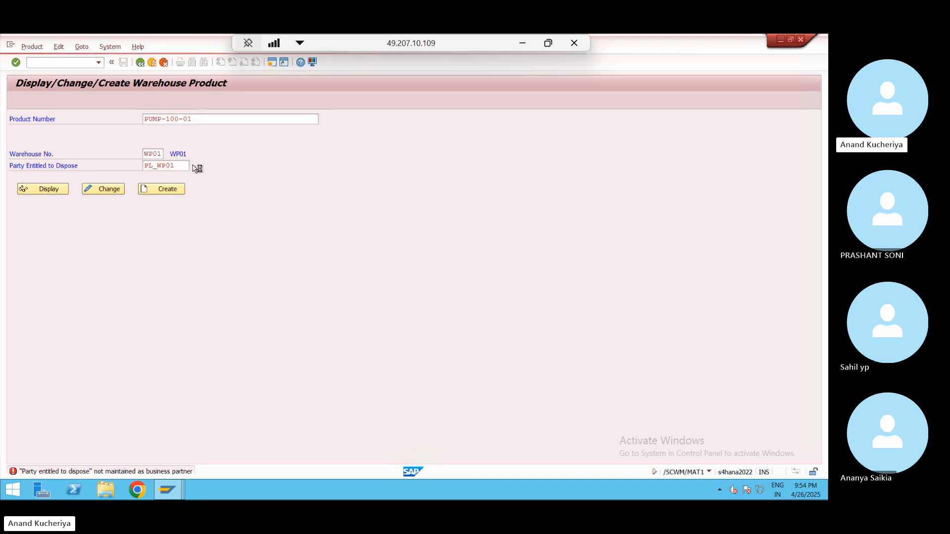
{"action": "double_click", "coordinate": [193, 99]}
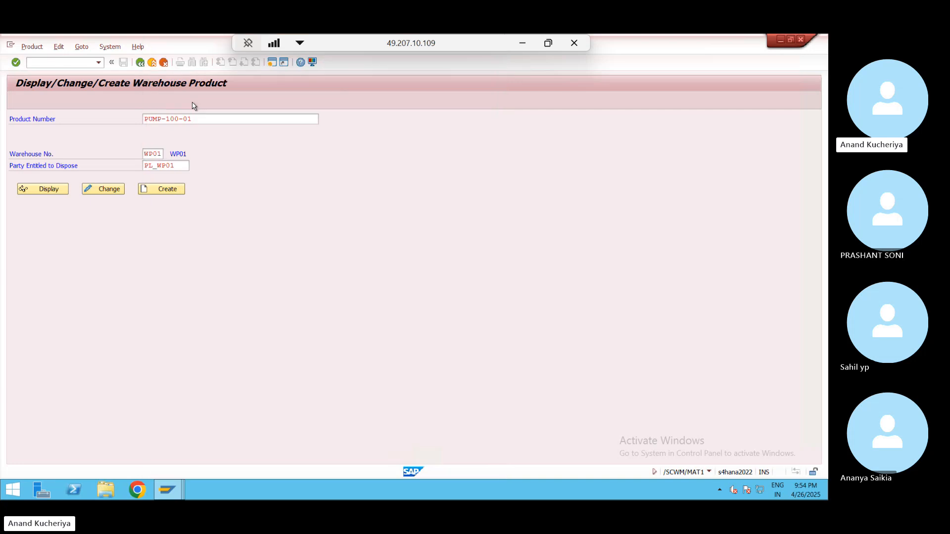
{"action": "key", "text": "Return"}
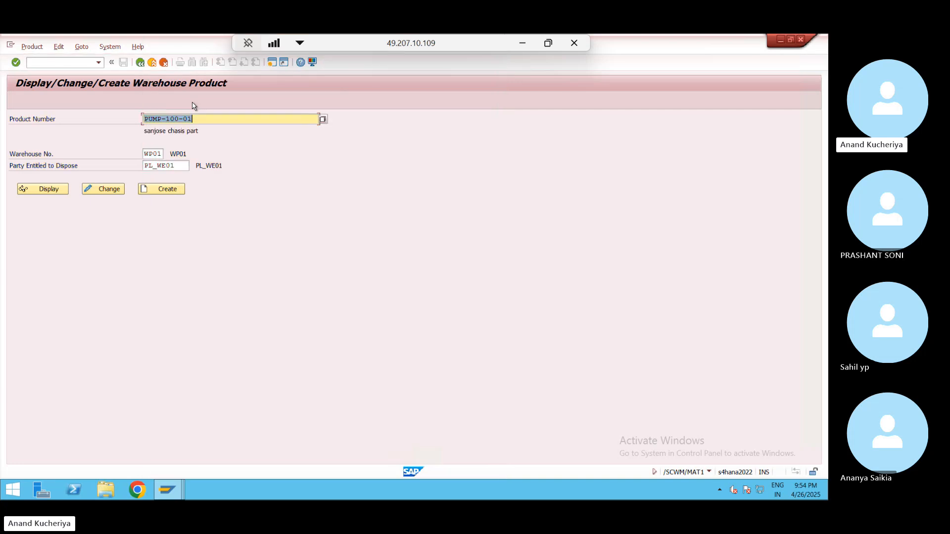
- Create the product and review its Storage, Units of Meas., GTINs, Classification, Pkg and Whse Data tabs down to Putaway
{"action": "left_click", "coordinate": [162, 190]}
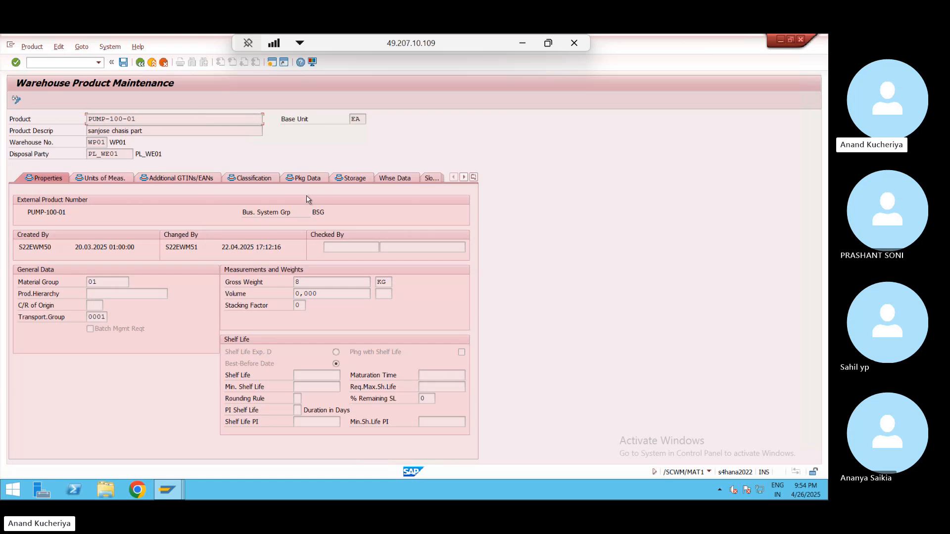
{"action": "left_click", "coordinate": [356, 179]}
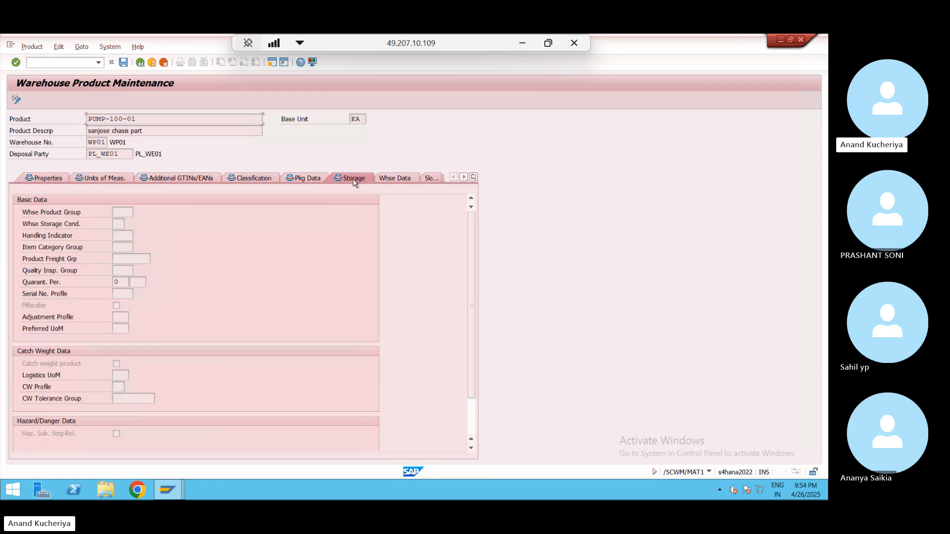
{"action": "left_click", "coordinate": [104, 178]}
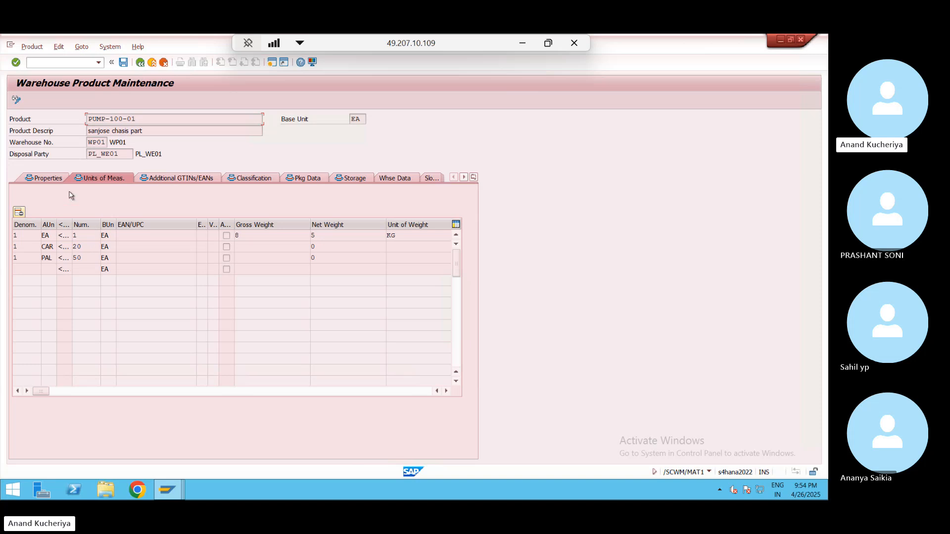
{"action": "left_click", "coordinate": [165, 178]}
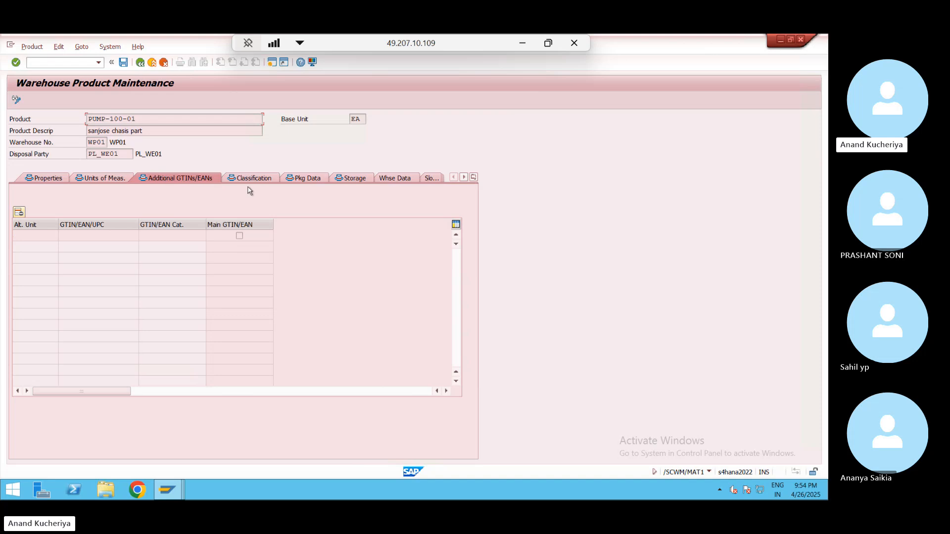
{"action": "left_click", "coordinate": [261, 180]}
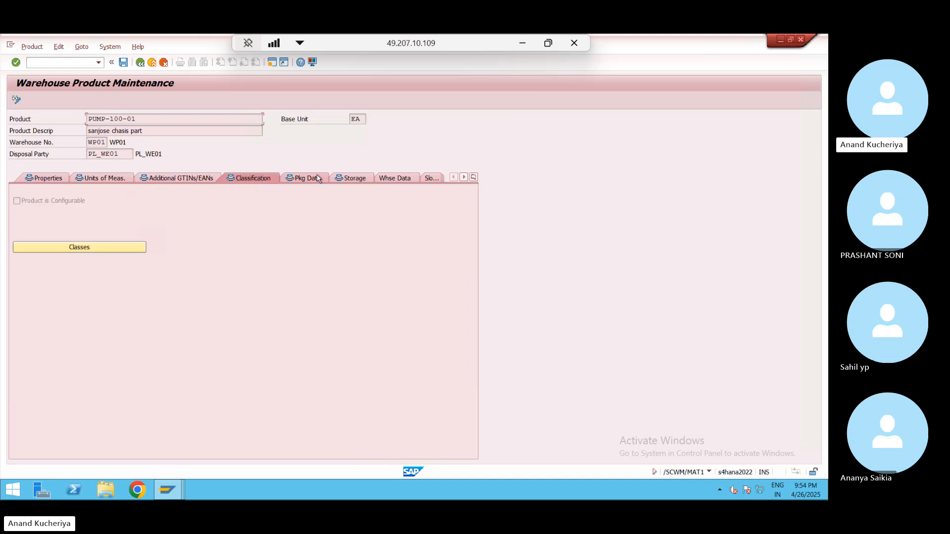
{"action": "left_click", "coordinate": [317, 178]}
{"action": "left_click", "coordinate": [359, 178]}
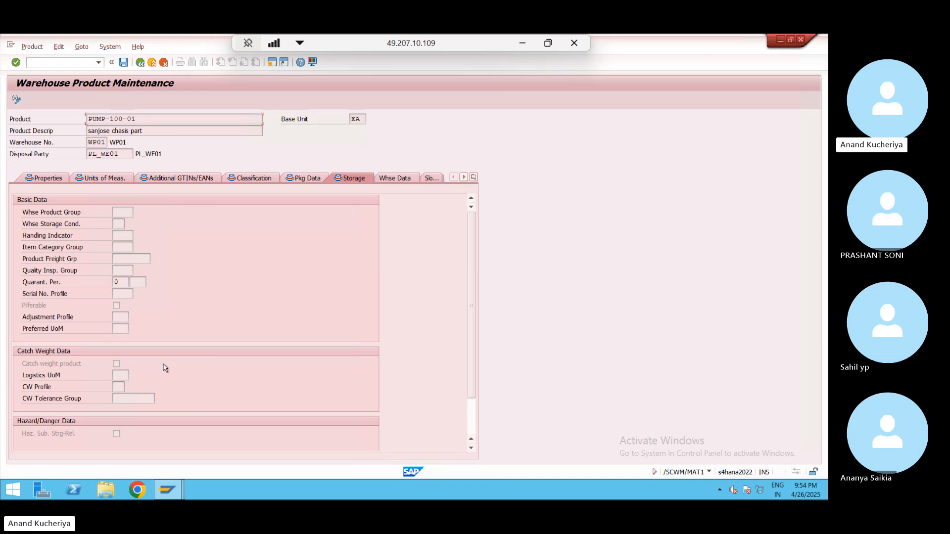
{"action": "left_click", "coordinate": [397, 179]}
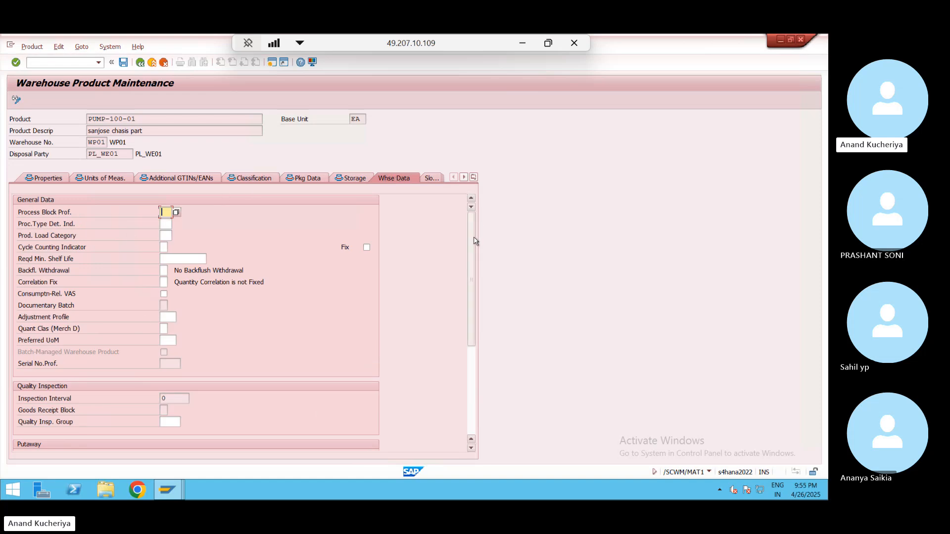
{"action": "left_click_drag", "start_coordinate": [475, 242], "coordinate": [475, 332]}
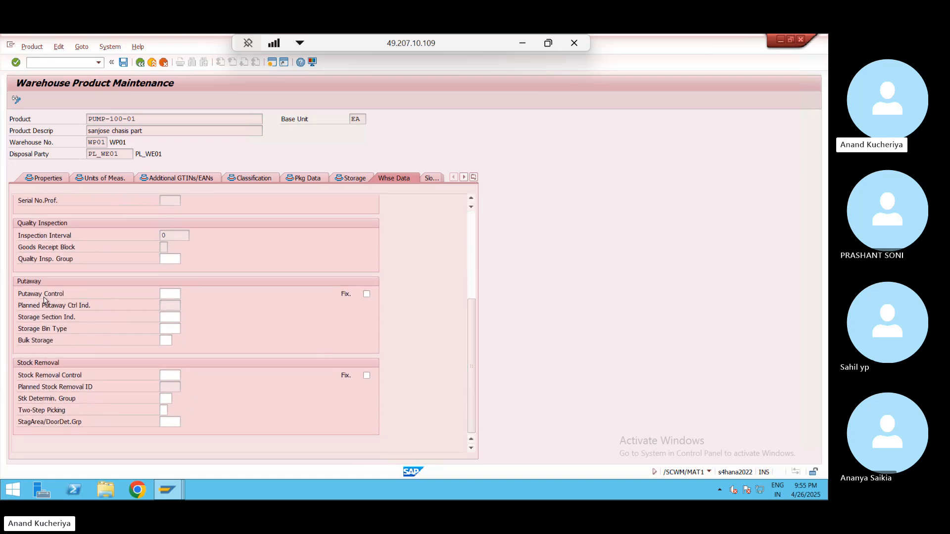
- Look up Putaway Control values, dismiss the 'No values selected' prompt, and view the Slotting data
{"action": "left_click", "coordinate": [167, 295]}
{"action": "left_click", "coordinate": [186, 295]}
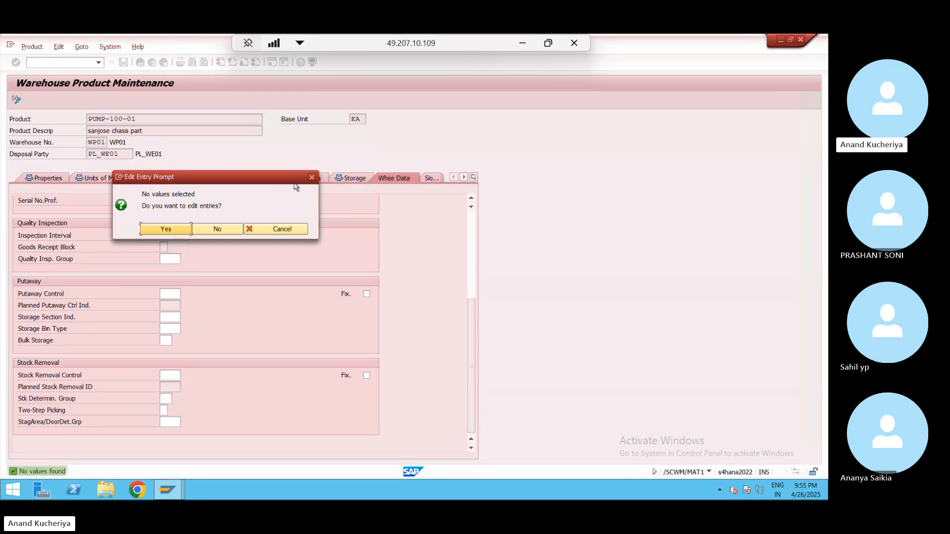
{"action": "left_click", "coordinate": [312, 177]}
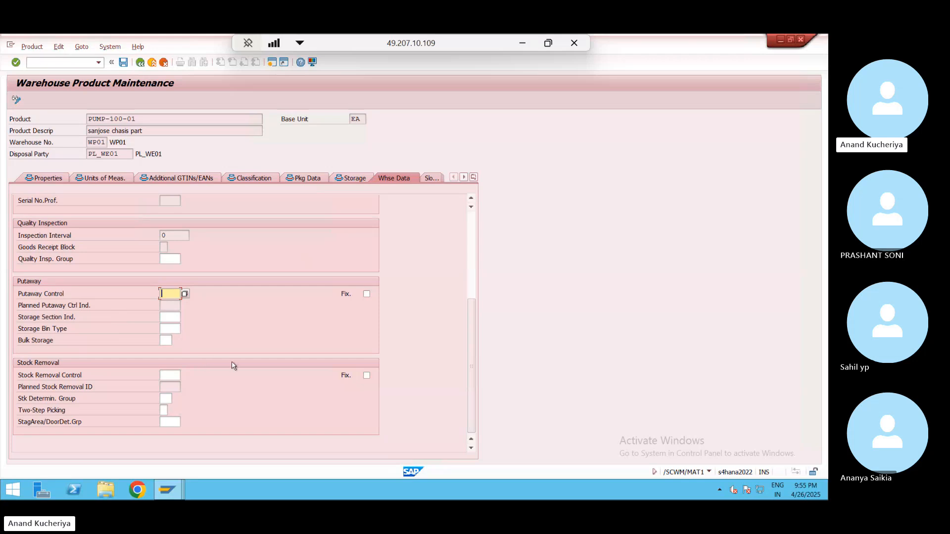
{"action": "left_click", "coordinate": [431, 180]}
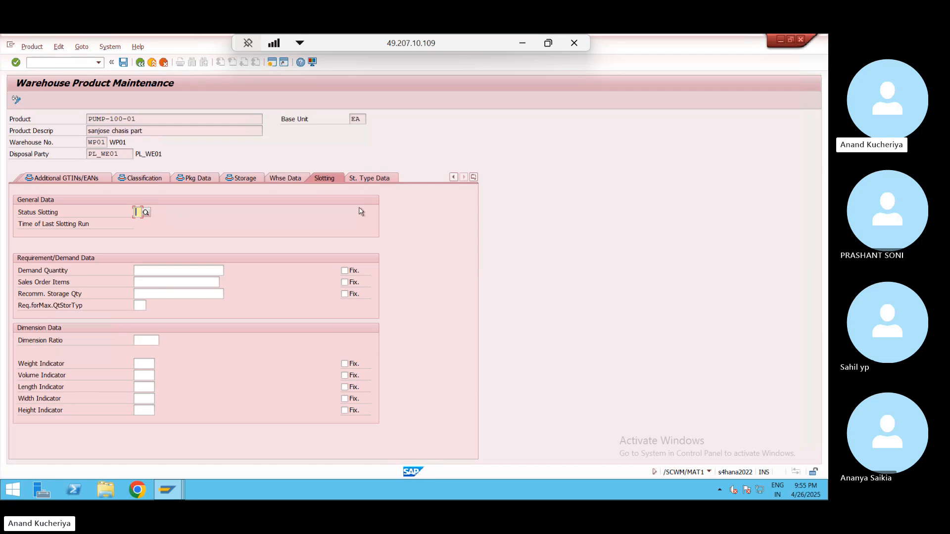
- Check the St. Type Data tab and save warehouse product PUMP-100-01
{"action": "left_click", "coordinate": [368, 180]}
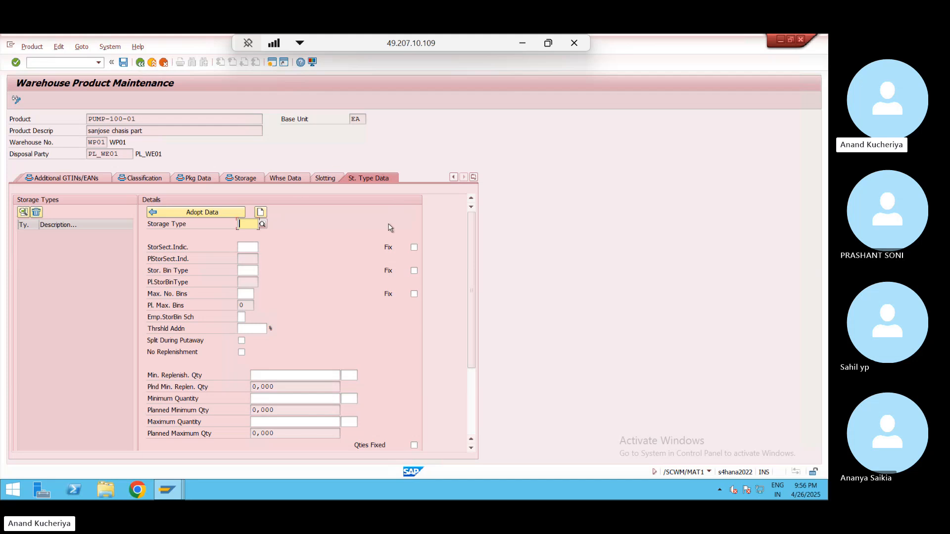
{"action": "left_click", "coordinate": [123, 62]}
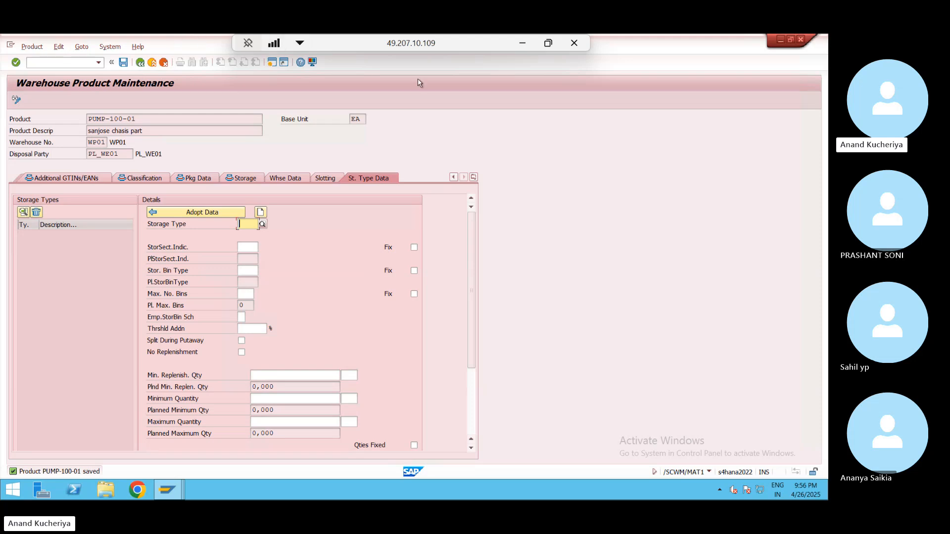
- Minimize the SAP remote desktop, select cell H15 in Excel, and switch to the Skype call
{"action": "left_click", "coordinate": [524, 45]}
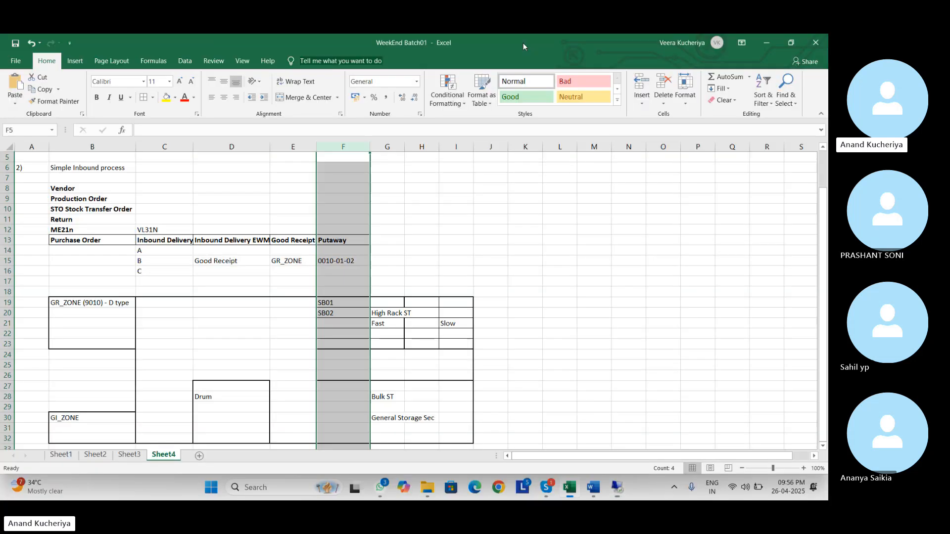
{"action": "left_click", "coordinate": [420, 261]}
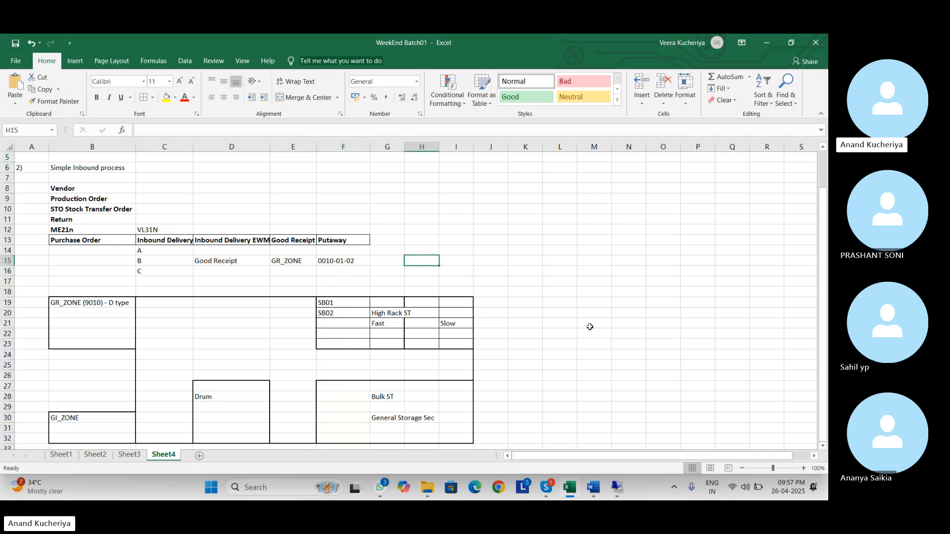
{"action": "left_click", "coordinate": [786, 359]}
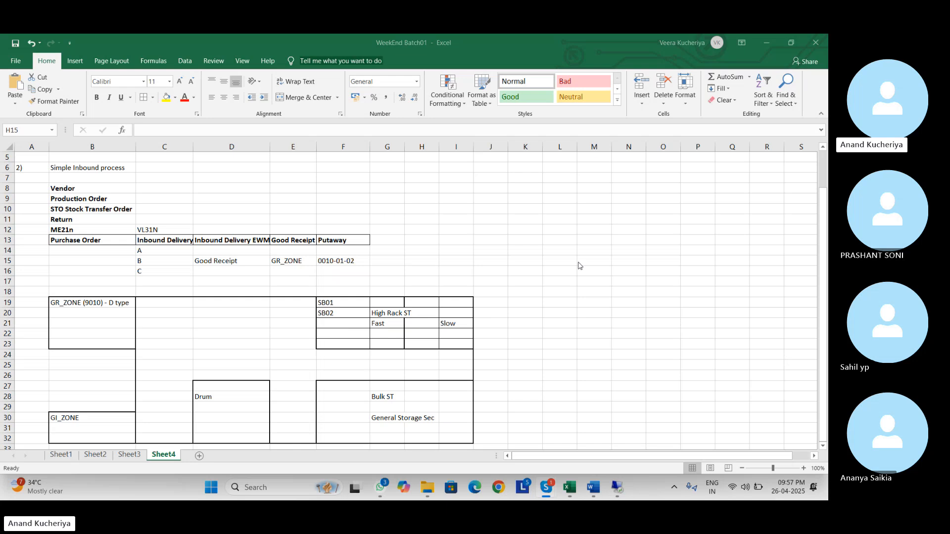
{"action": "key", "text": "alt+Tab"}
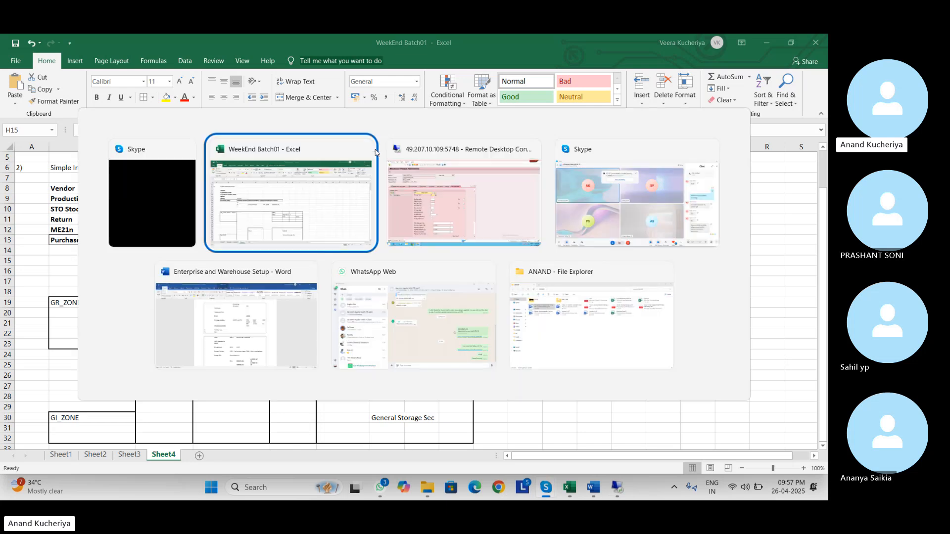
{"action": "key", "text": "Tab"}
{"action": "key", "text": "Tab"}
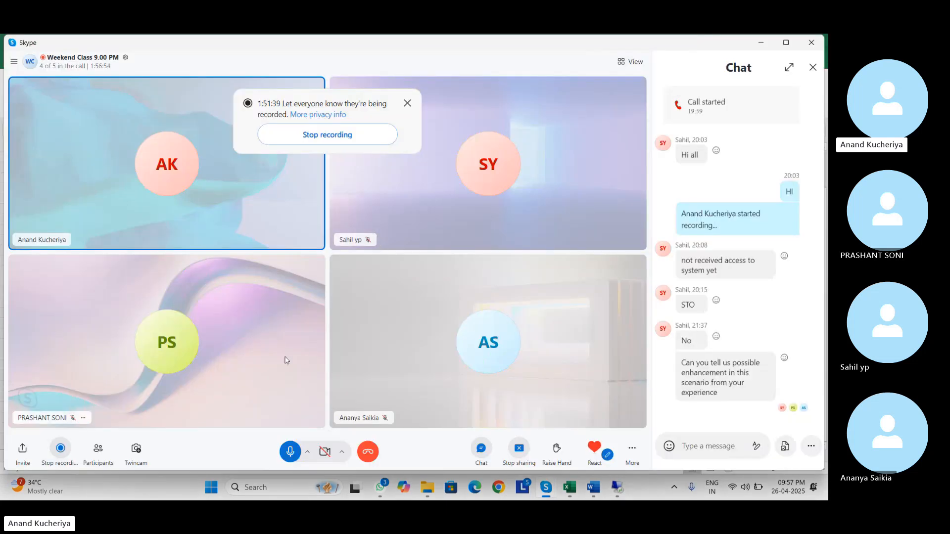